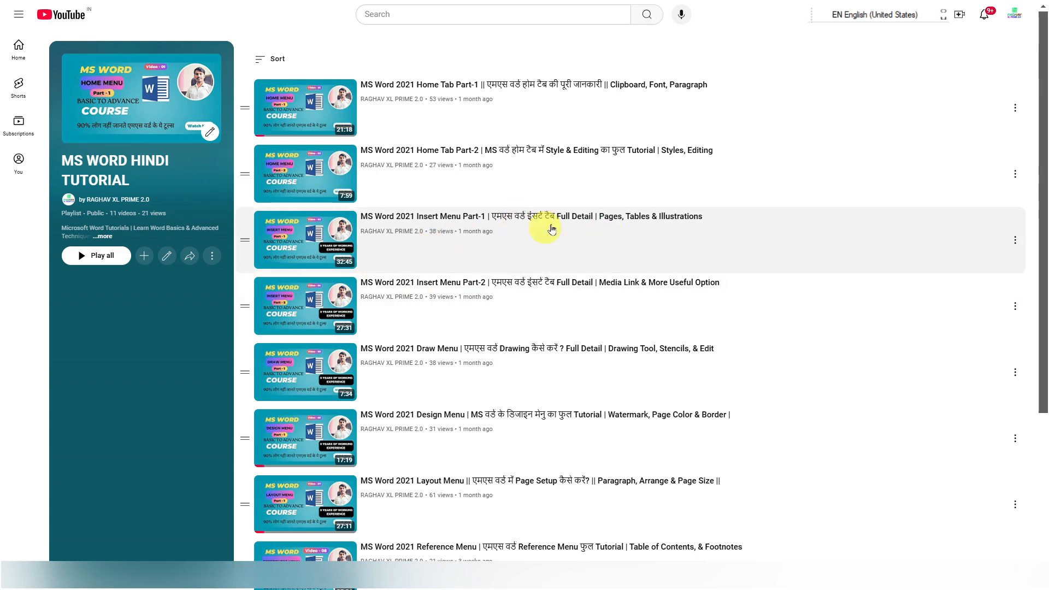
scroll(489, 245, "down", 4)
scroll(479, 251, "up", 4)
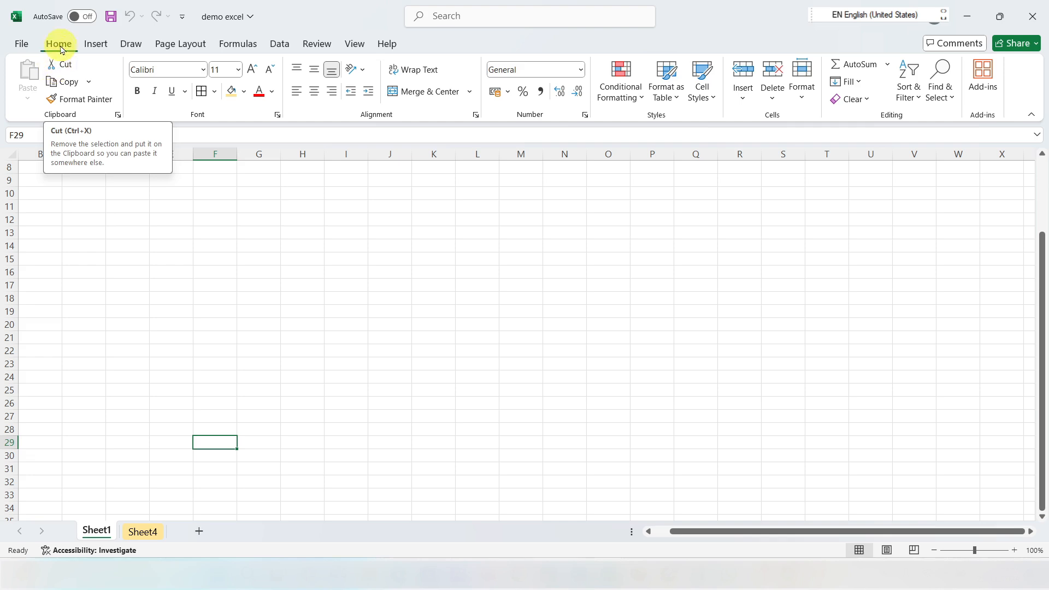
left_click(102, 45)
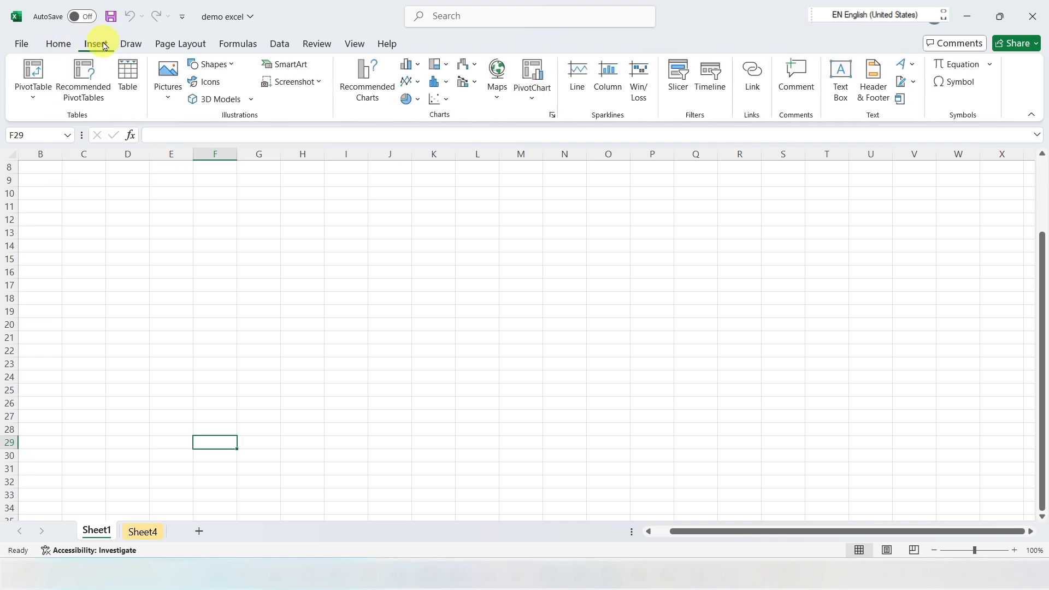
left_click(59, 43)
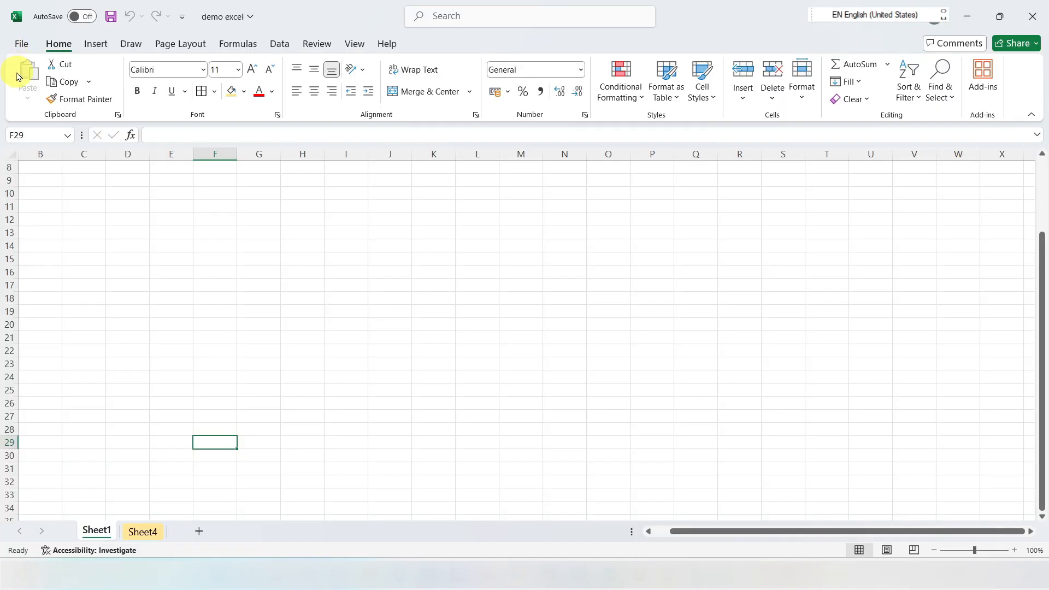
left_click(20, 44)
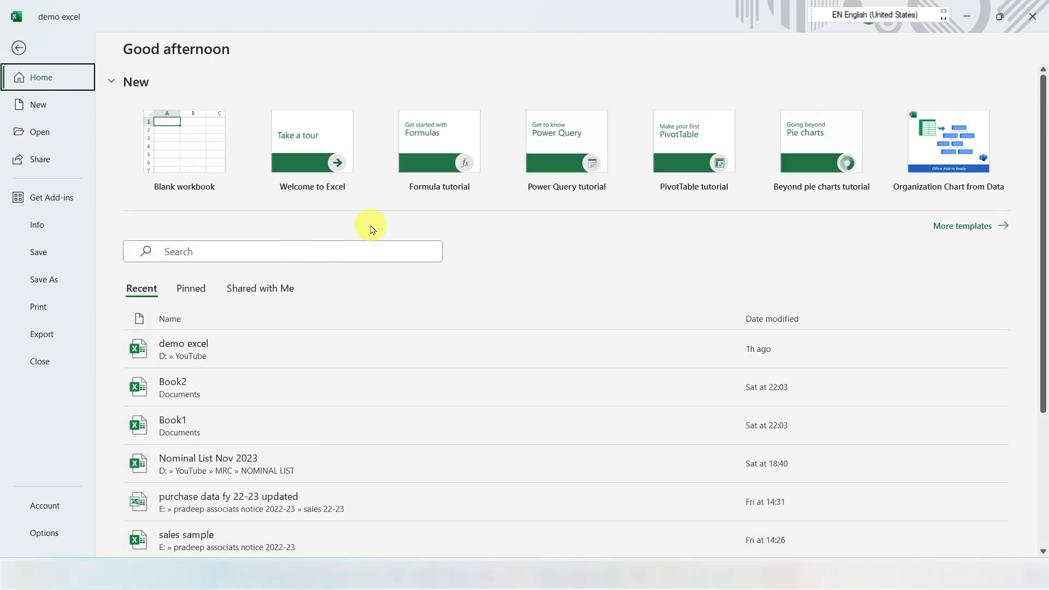
left_click(18, 47)
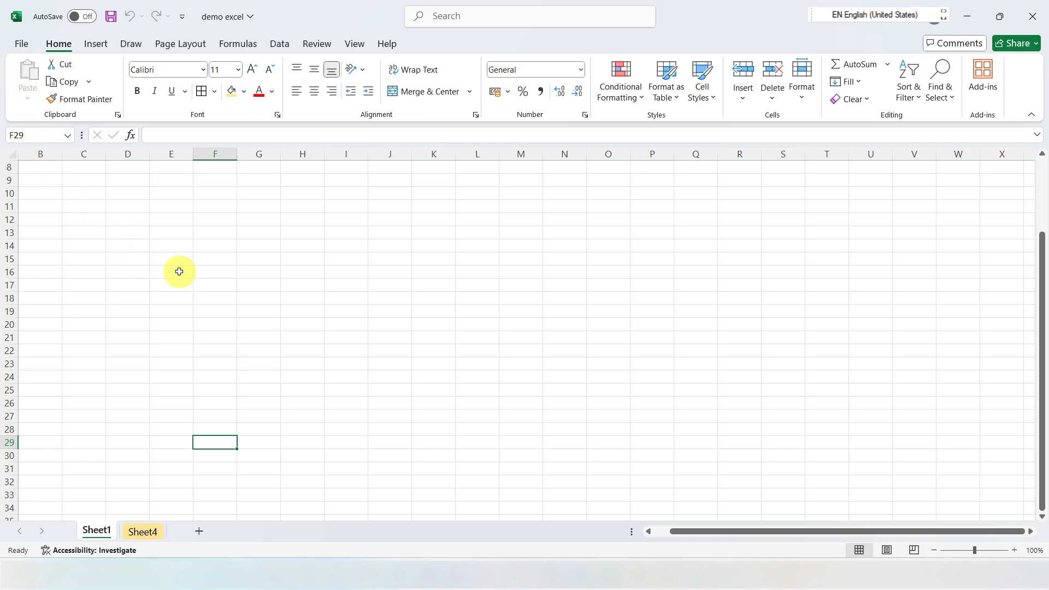
left_click(21, 44)
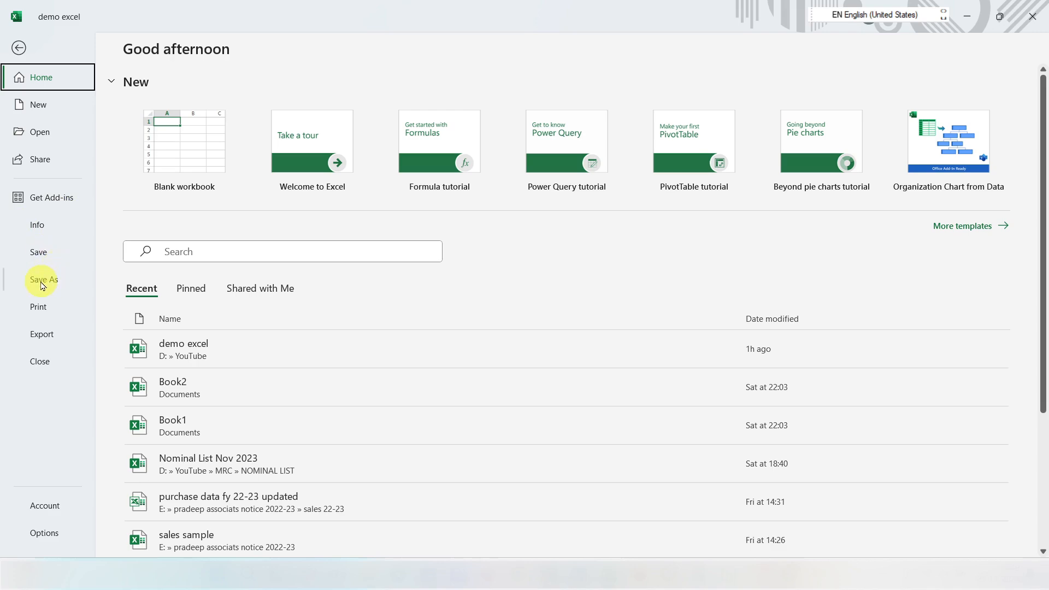
left_click(19, 49)
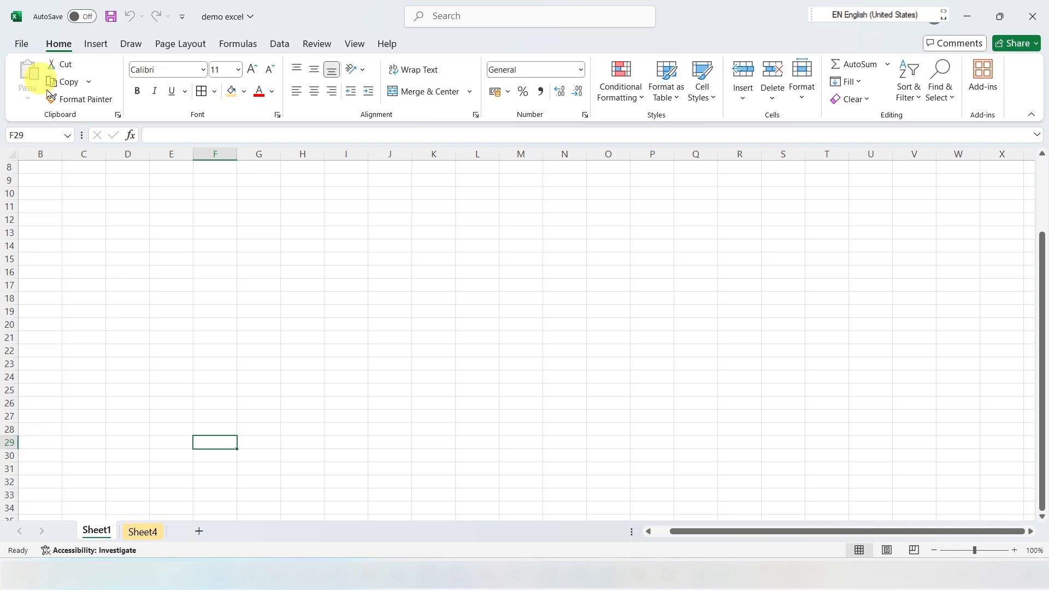
left_click(211, 255)
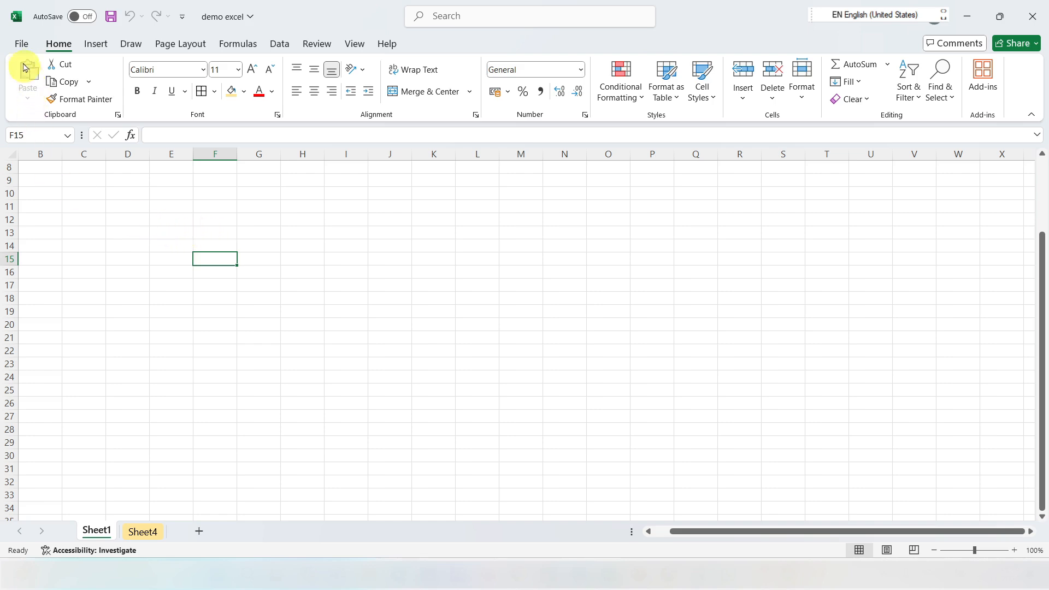
Step: Review the recent save locations and the Save As dialog for the workbook, leaving both without saving
left_click(20, 43)
left_click(44, 280)
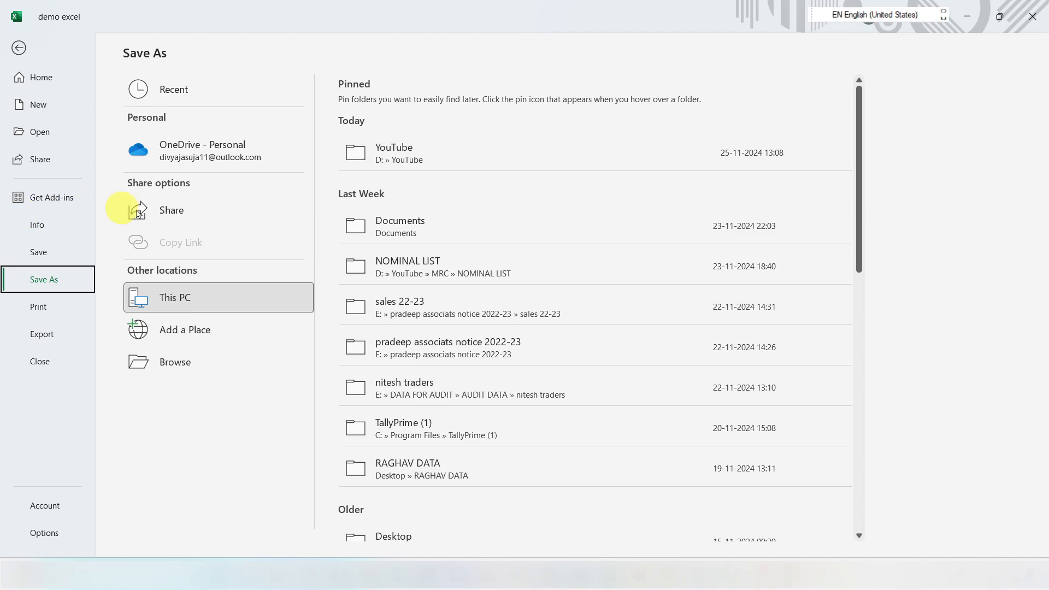
left_click(134, 86)
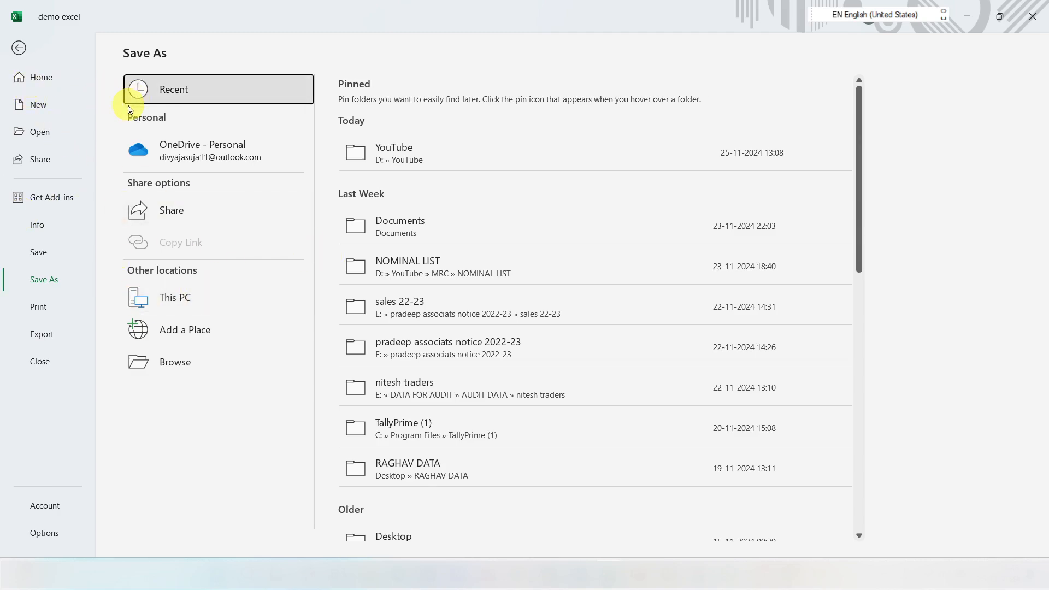
left_click(18, 48)
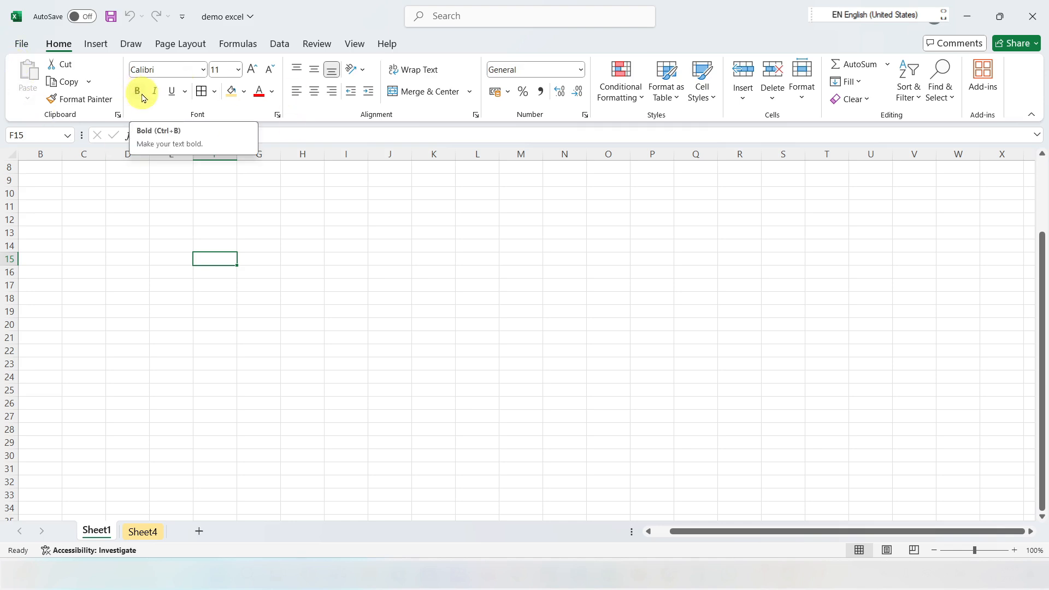
key("F12")
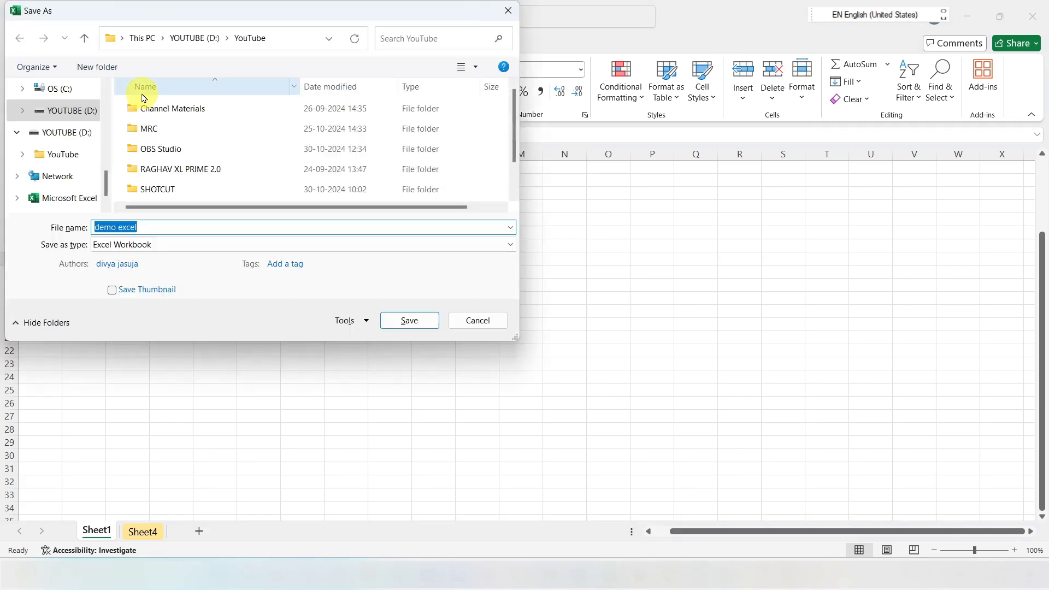
left_click(462, 321)
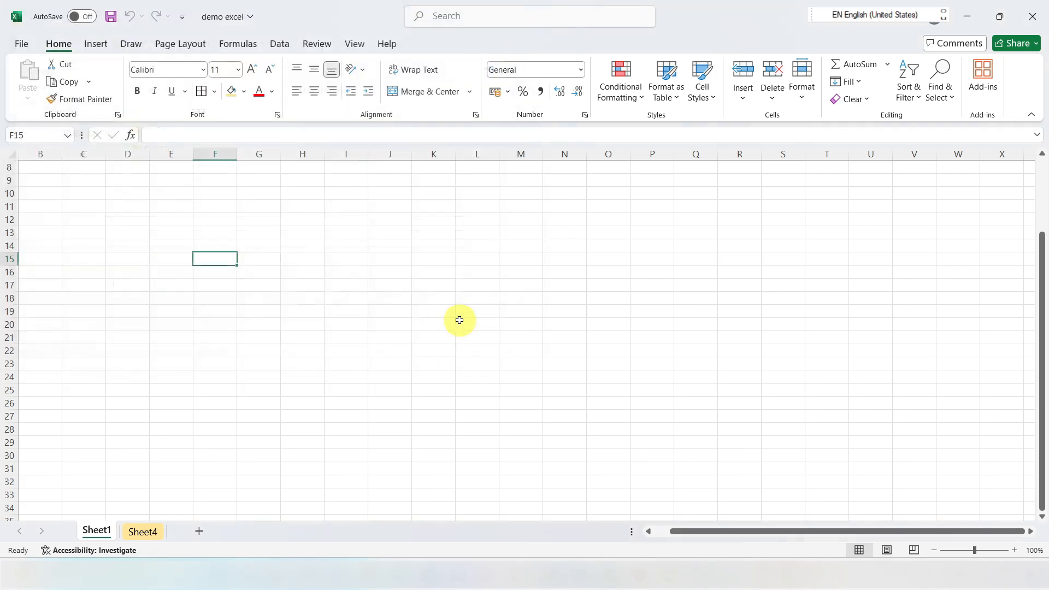
Step: On Sheet4, move the marks in G2:K14 to the range starting at N2, and undo the move
scroll(115, 213, "up", 3)
left_click(102, 247)
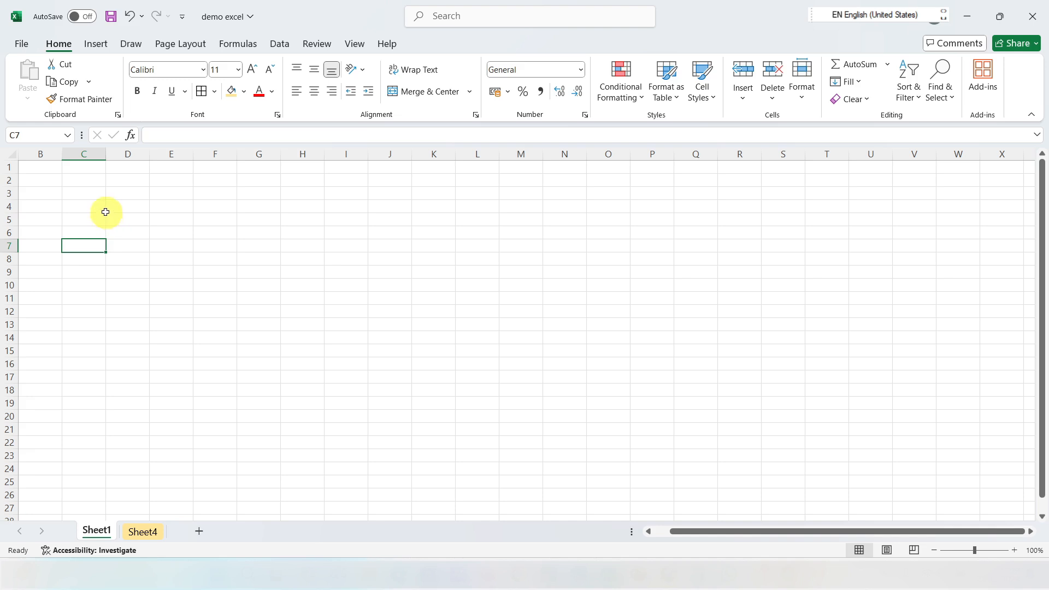
key("ctrl+Page_Down")
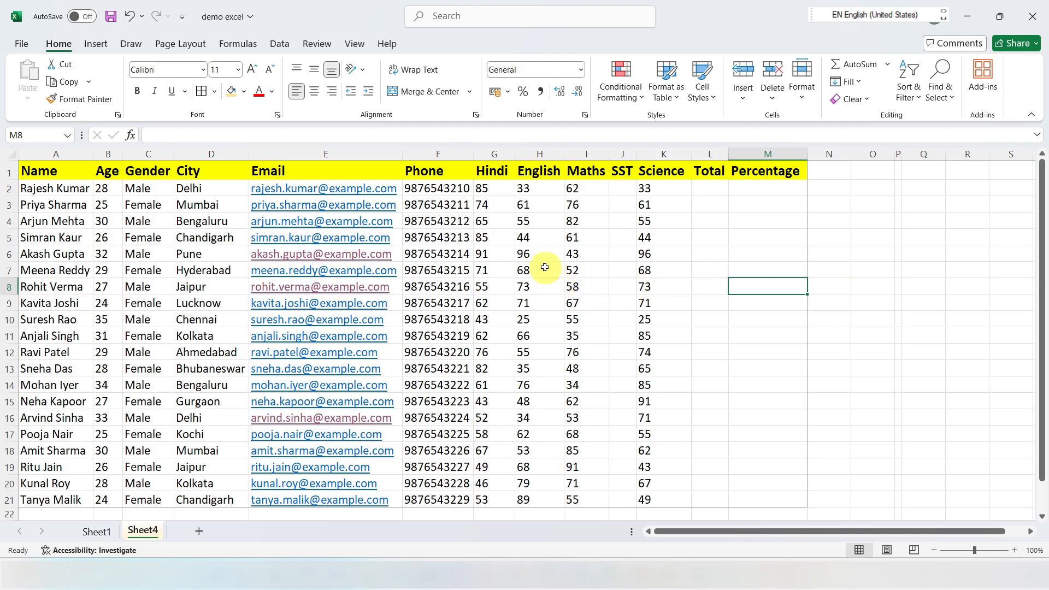
left_click_drag(484, 188, 642, 382)
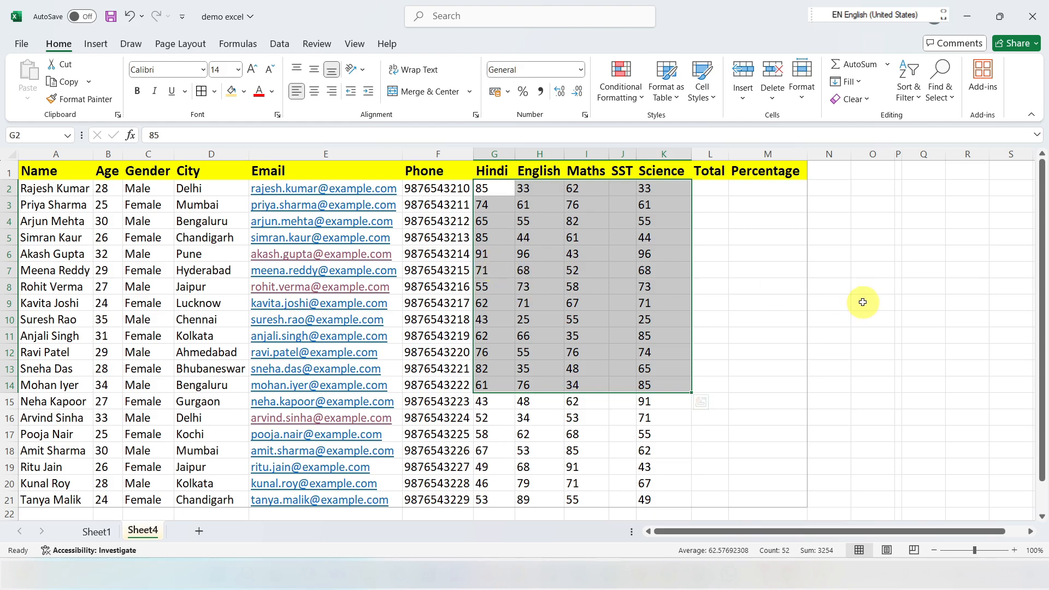
left_click(61, 65)
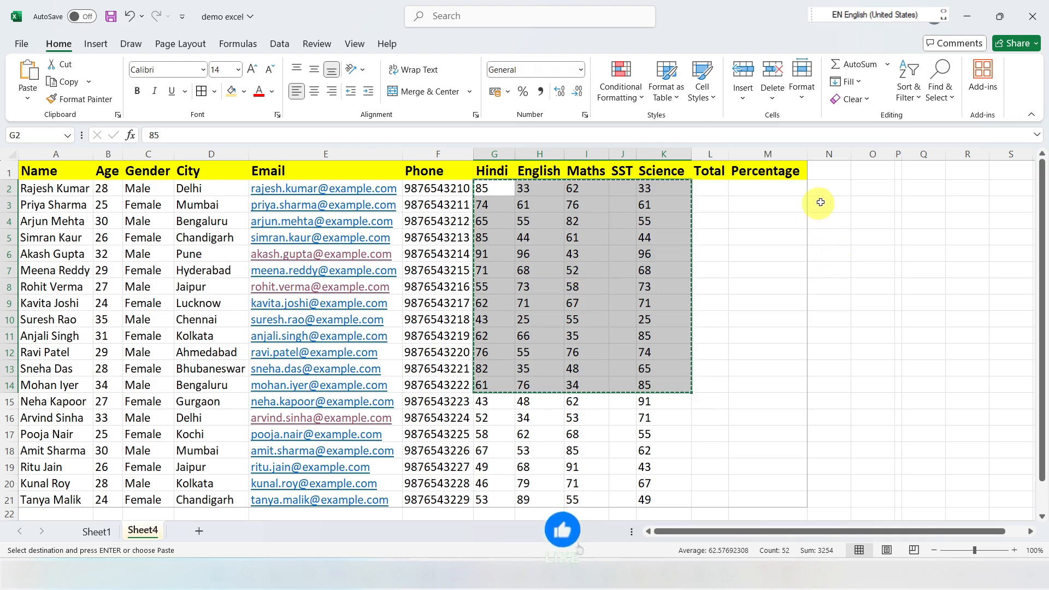
left_click(834, 188)
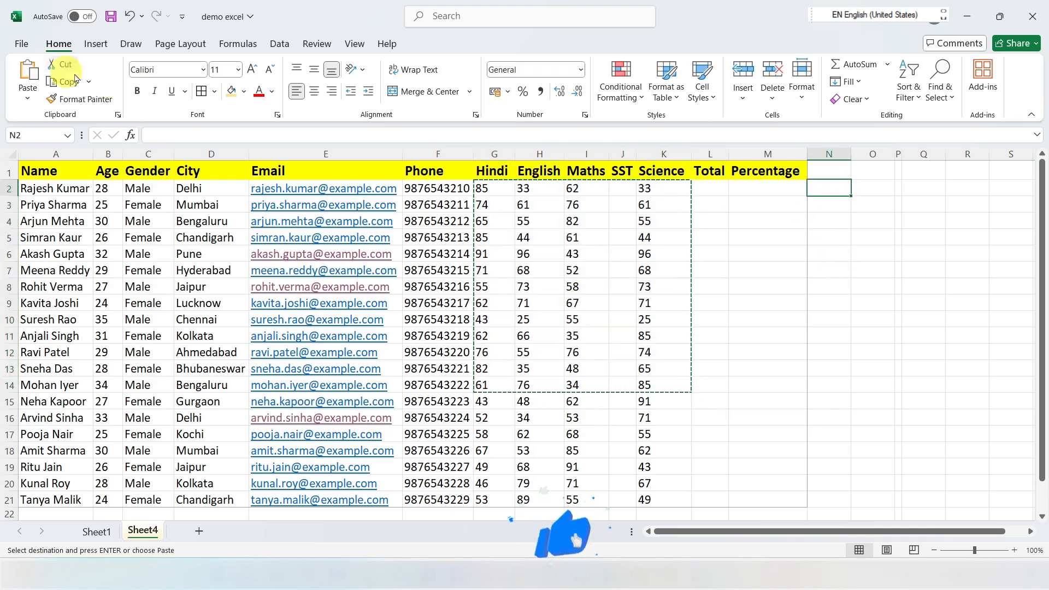
right_click(835, 191)
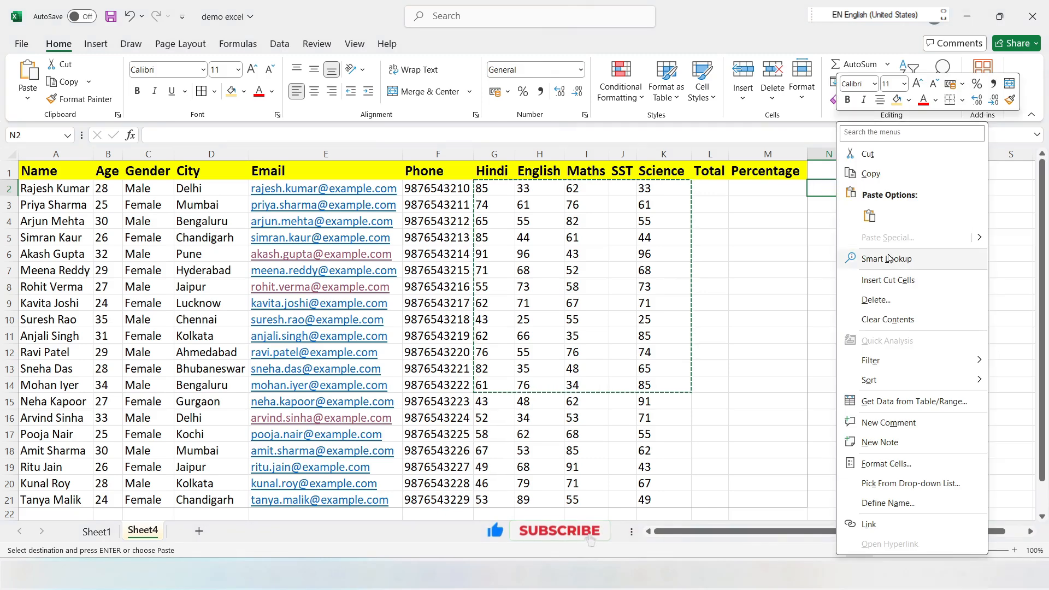
left_click(826, 188)
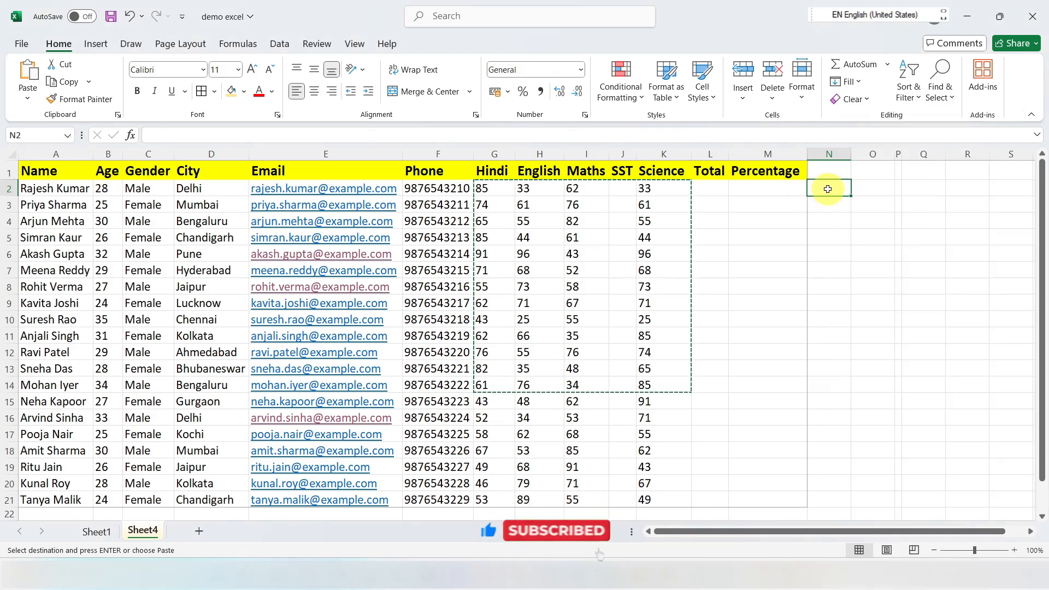
key("ctrl+v")
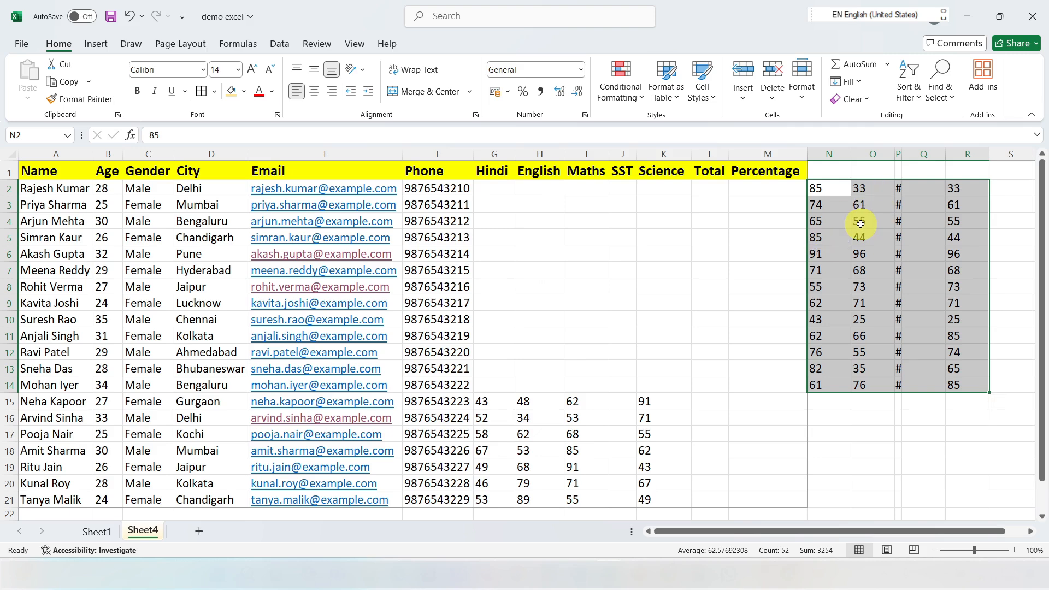
key("ctrl+z")
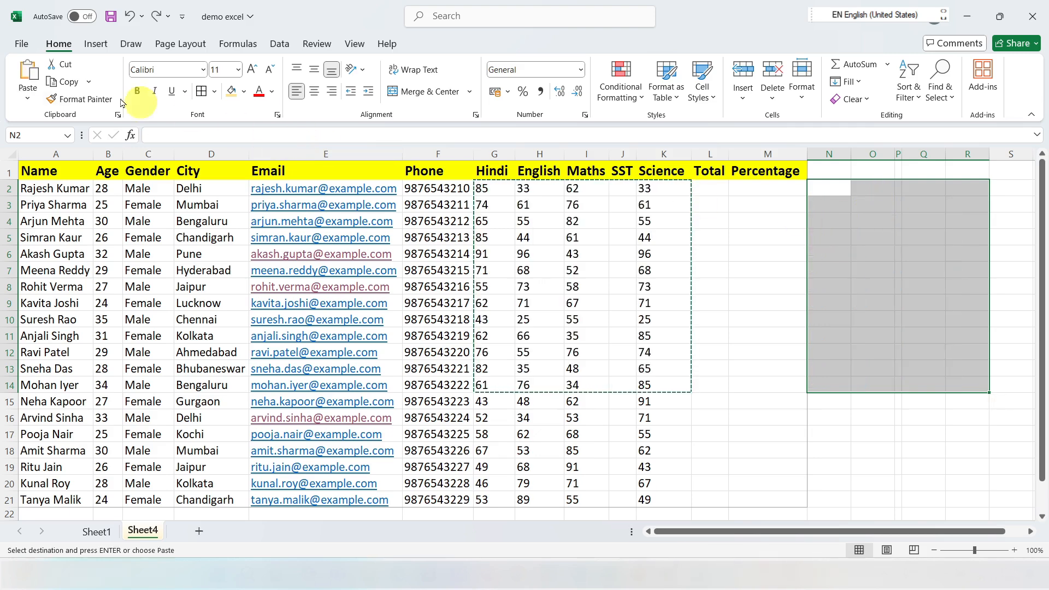
Step: Copy the marks in G2:K14 to the range starting at N2, check the paste options, and undo the paste
left_click(89, 82)
left_click(600, 332)
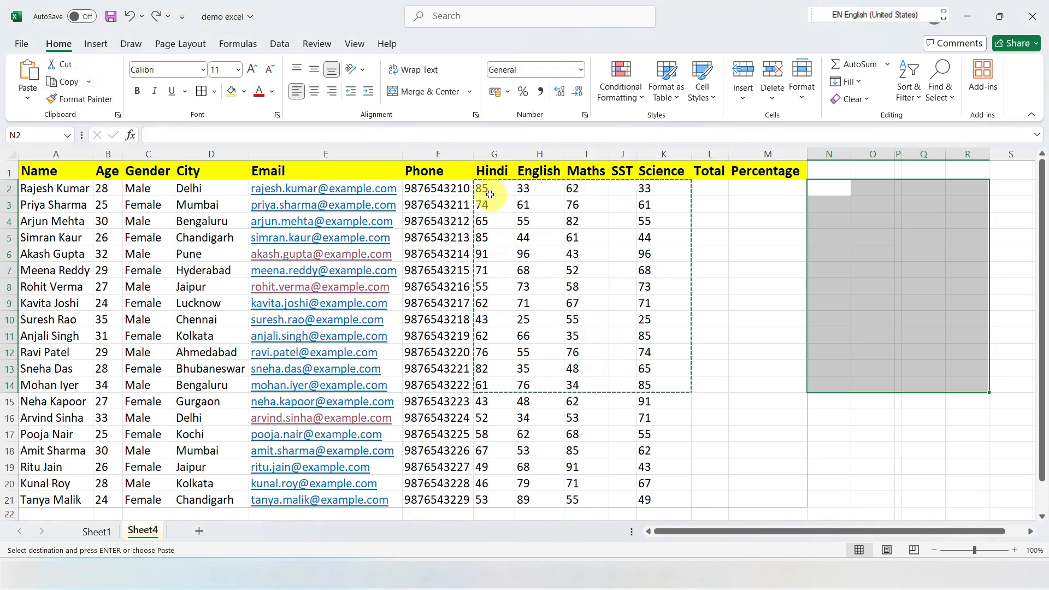
left_click_drag(487, 188, 664, 381)
key("ctrl+c")
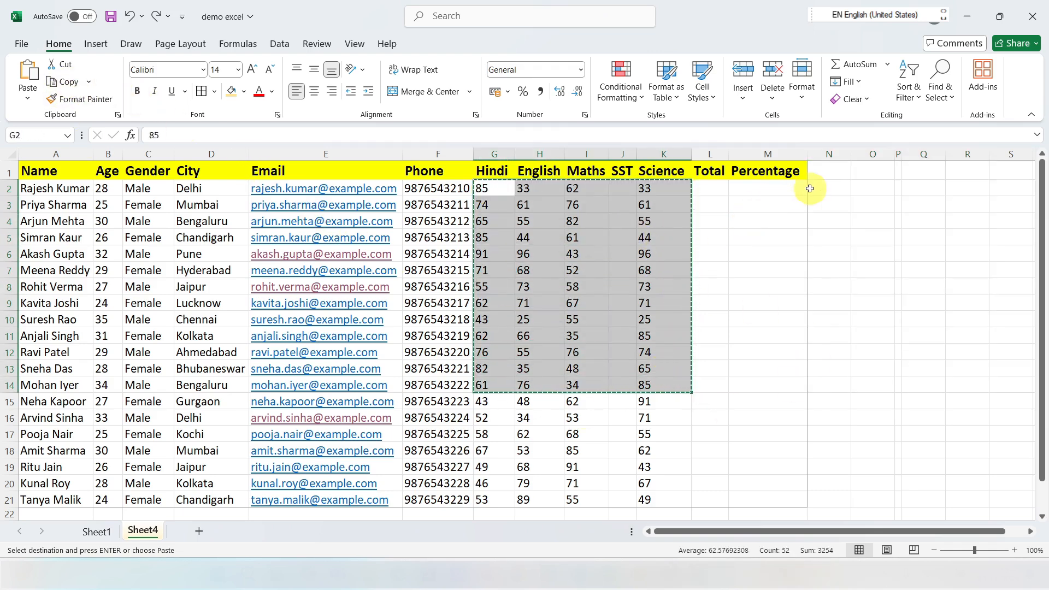
left_click(826, 188)
key("ctrl+v")
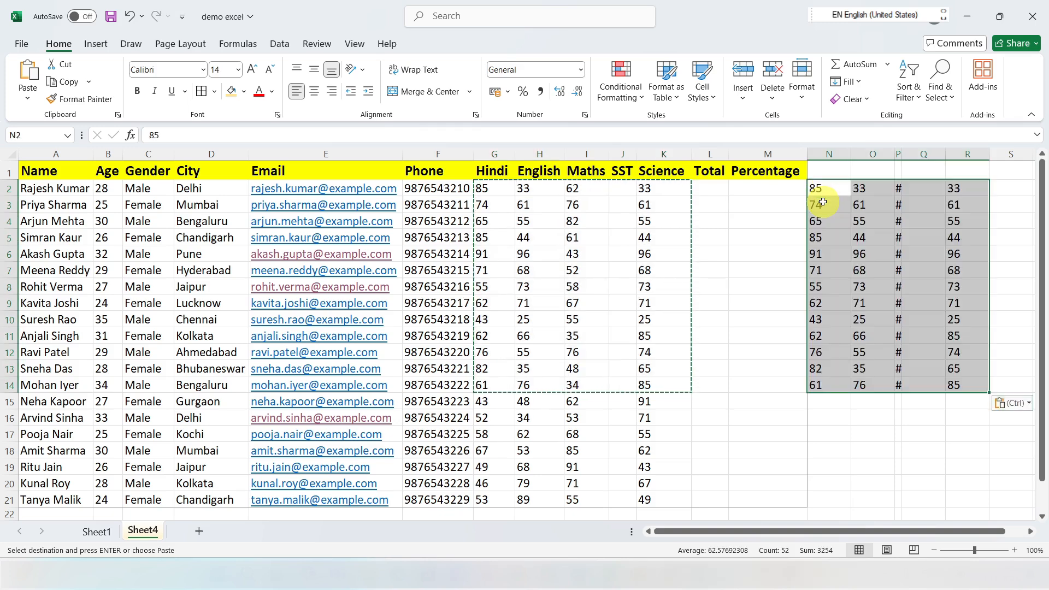
key("ctrl")
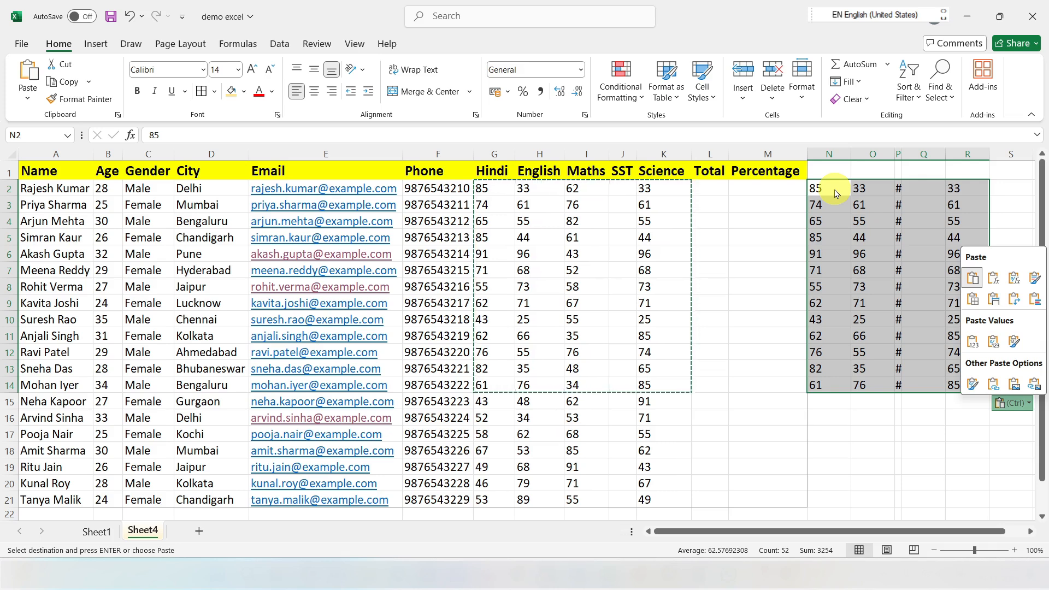
key("ctrl+z")
left_click(767, 237)
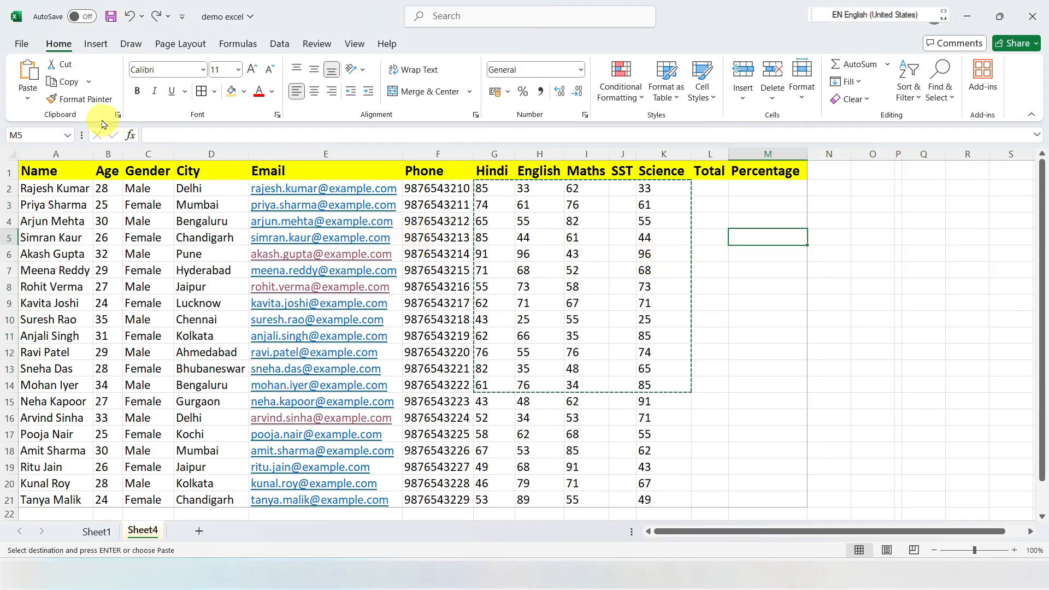
Step: Paste the copied marks from the clipboard history into cell A1 of a new blank workbook
left_click(118, 115)
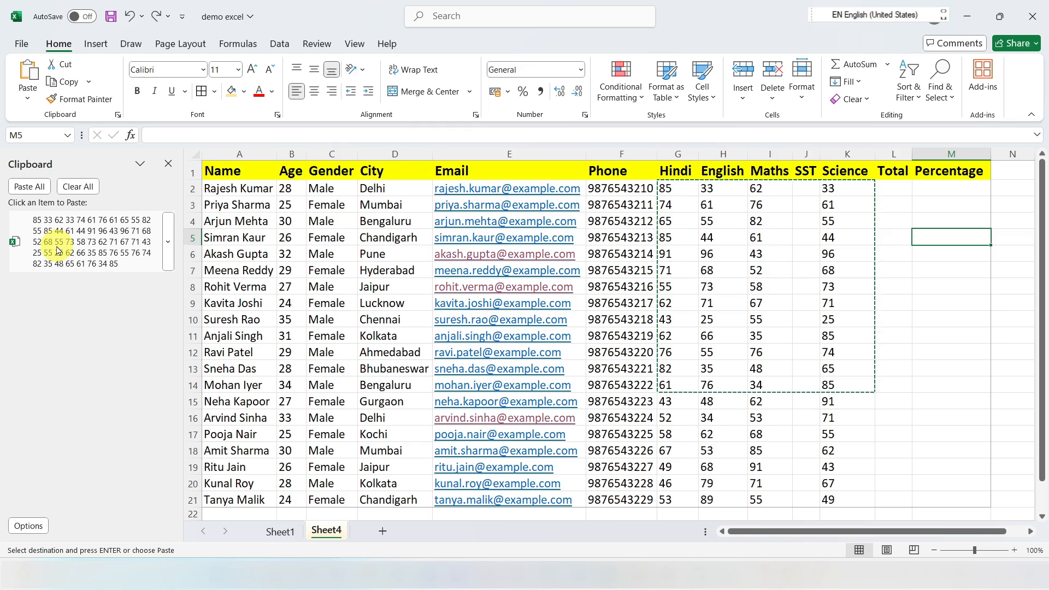
key("ctrl+n")
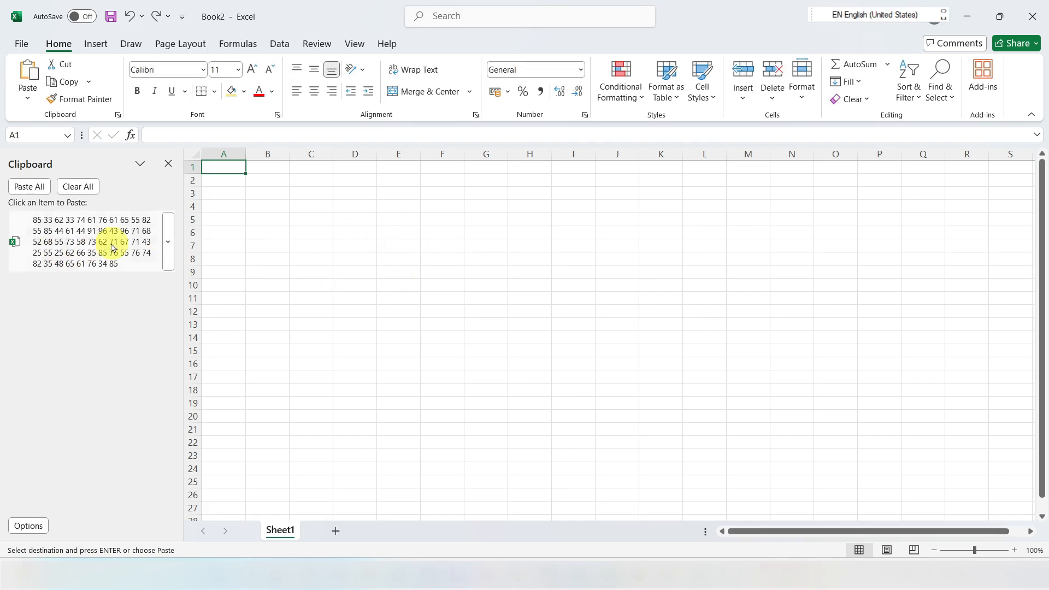
left_click(77, 231)
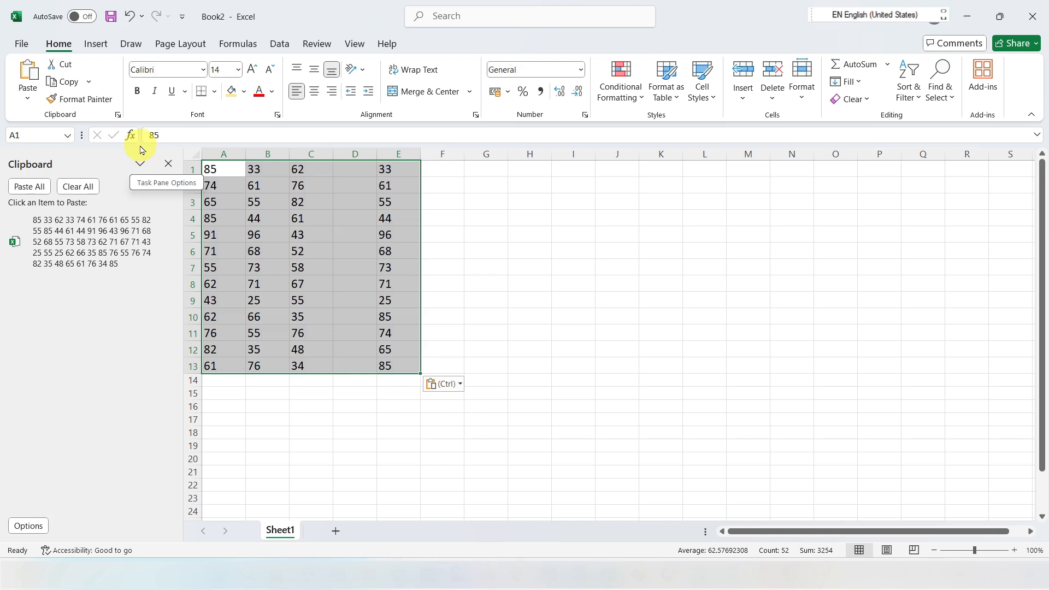
left_click(168, 164)
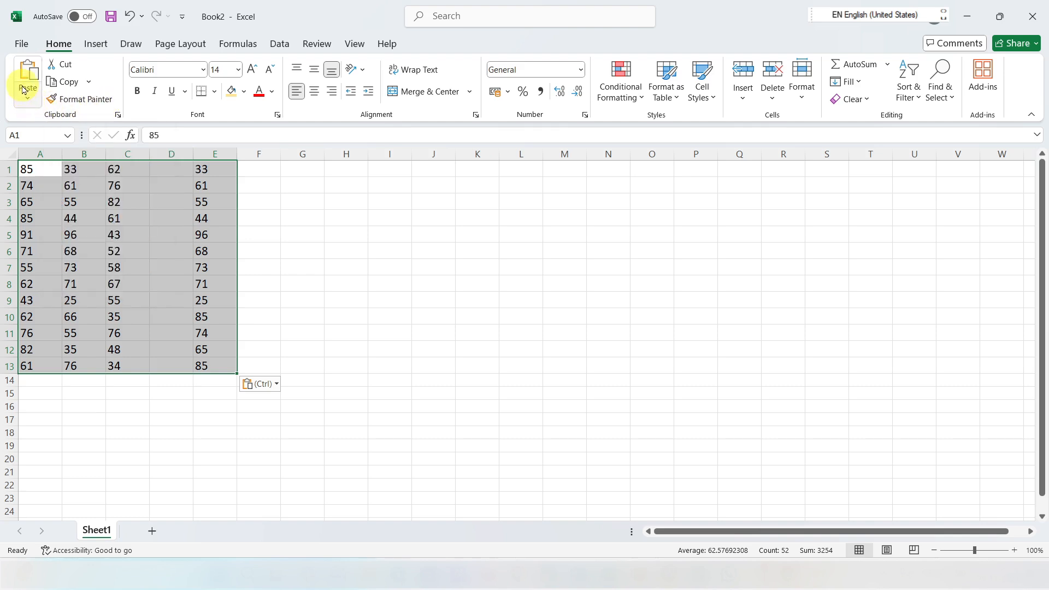
Step: Check the available paste options and close the new workbook without saving it
left_click(29, 100)
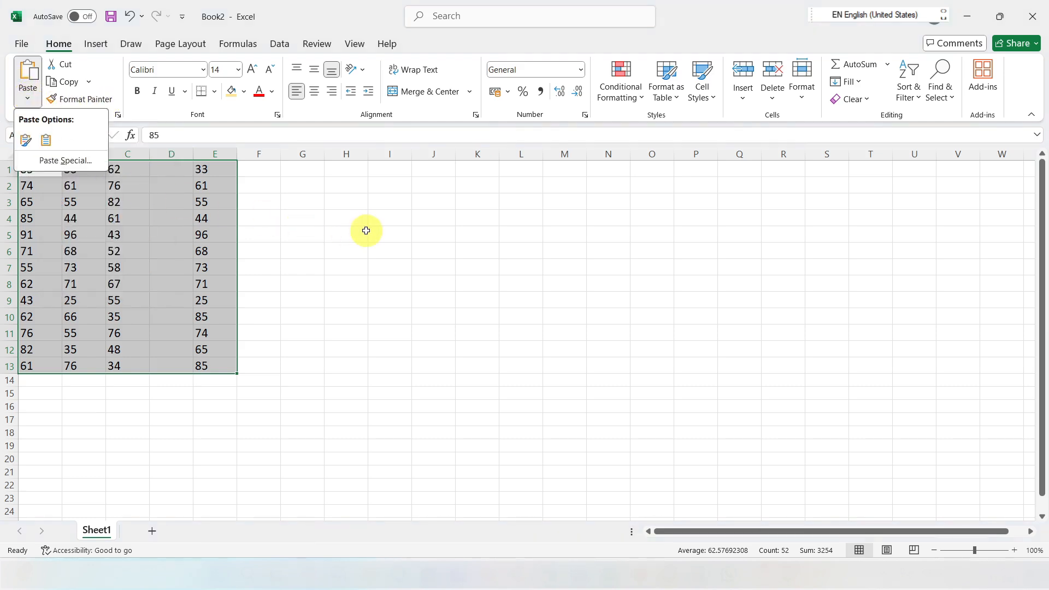
key("Escape")
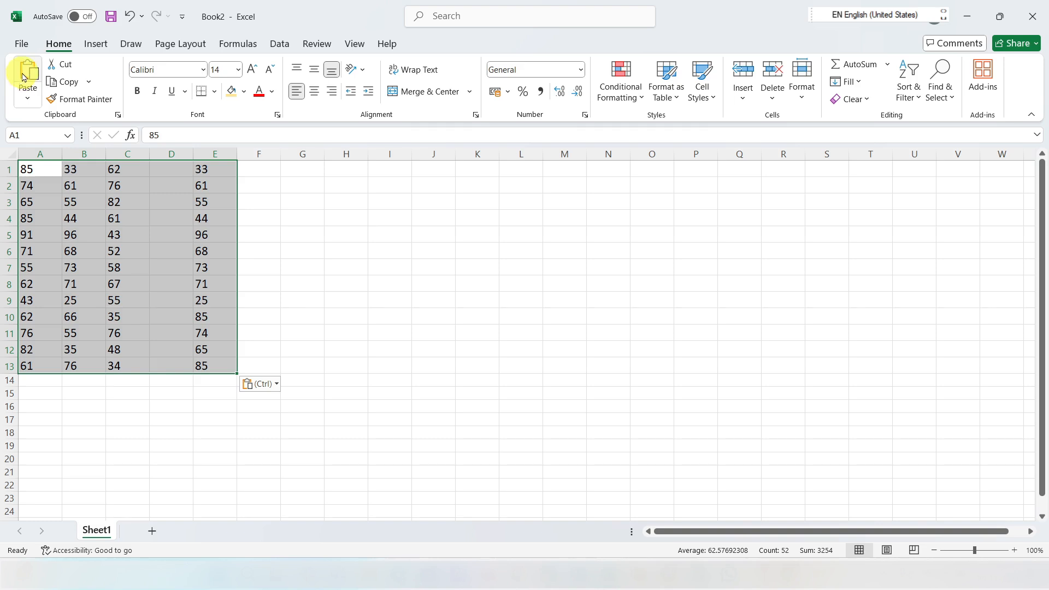
left_click(1041, 14)
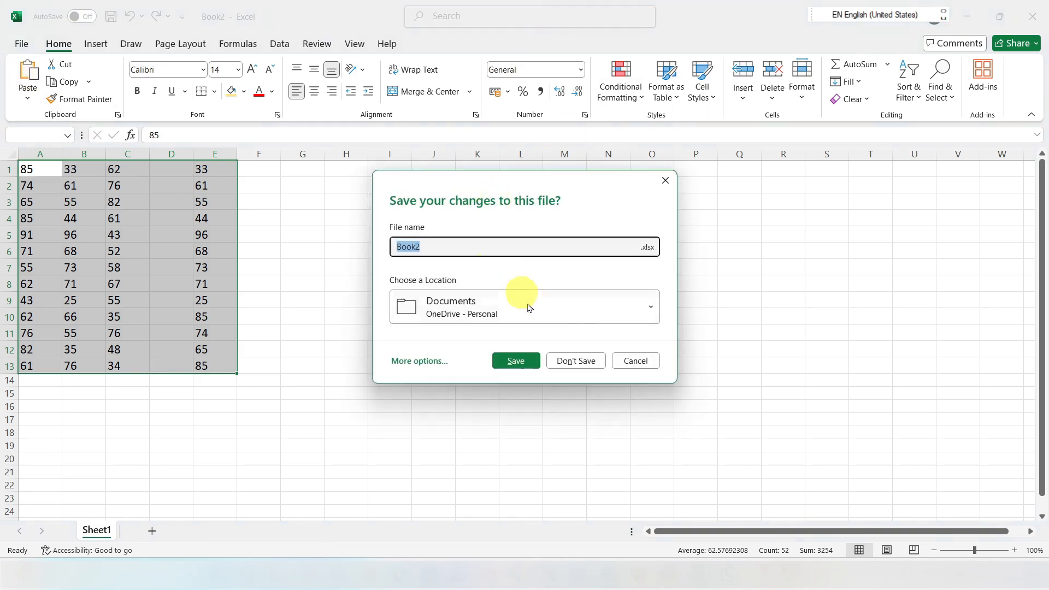
left_click(574, 358)
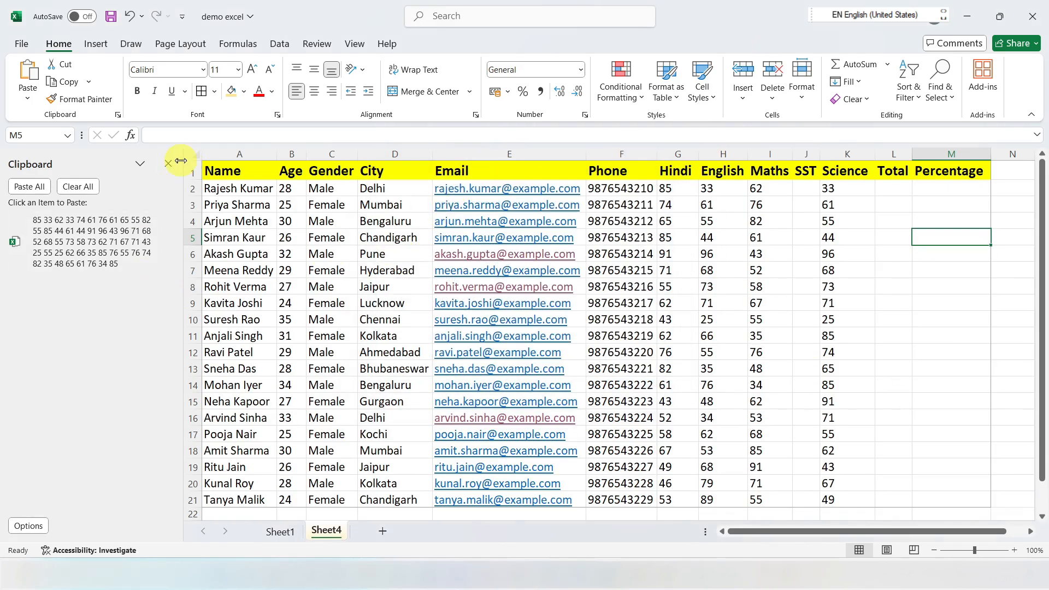
Step: Close the clipboard history and return to the student data on Sheet4
left_click(168, 163)
left_click(232, 287)
left_click(112, 238)
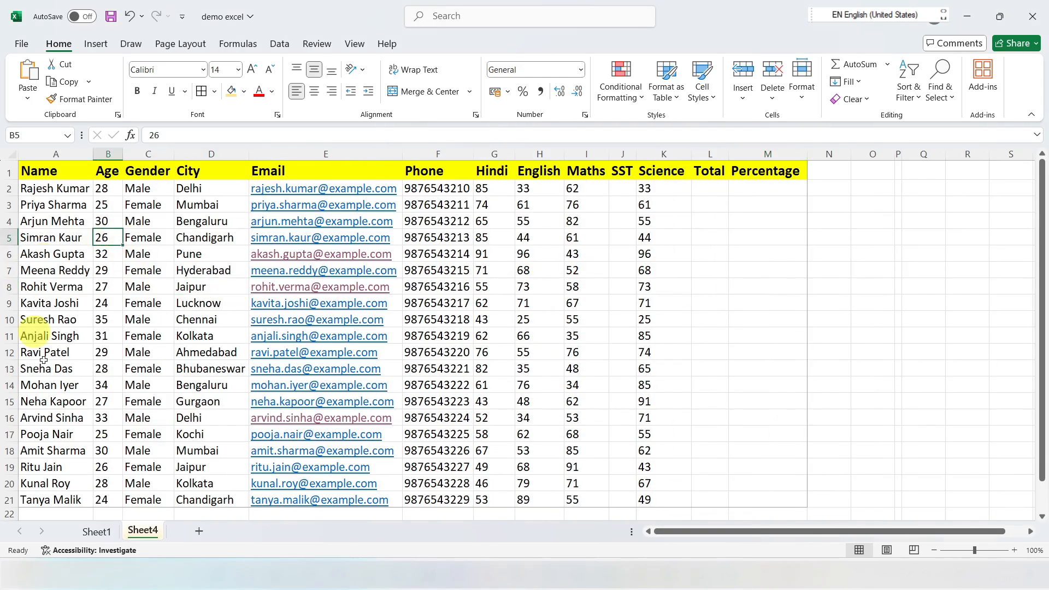
left_click(105, 189)
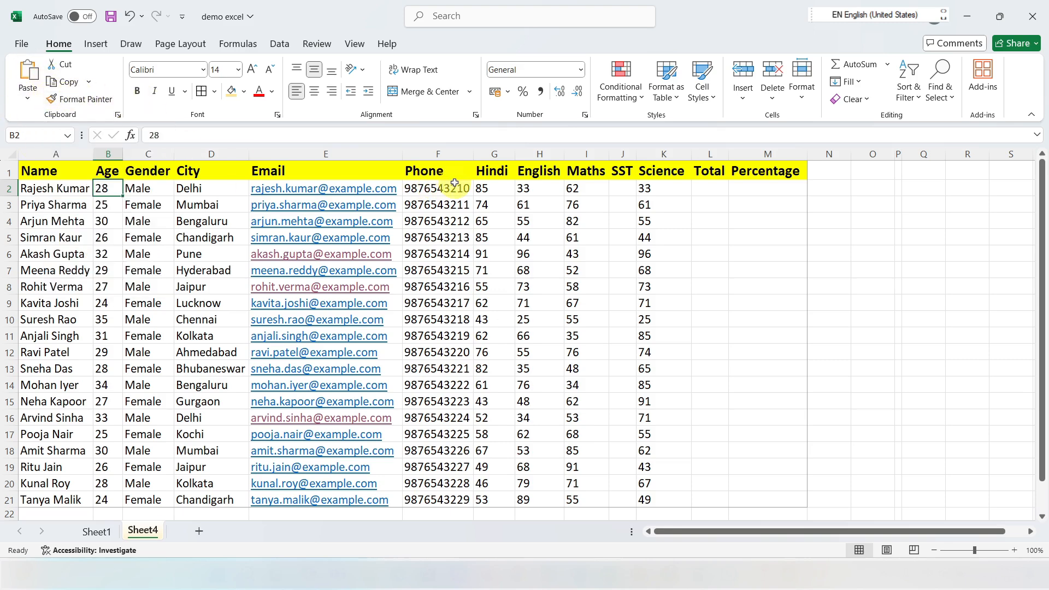
Step: Fill A2:D2 with a medium blue theme colour and set the font colour of A3:D3 to red
left_click_drag(27, 189, 191, 189)
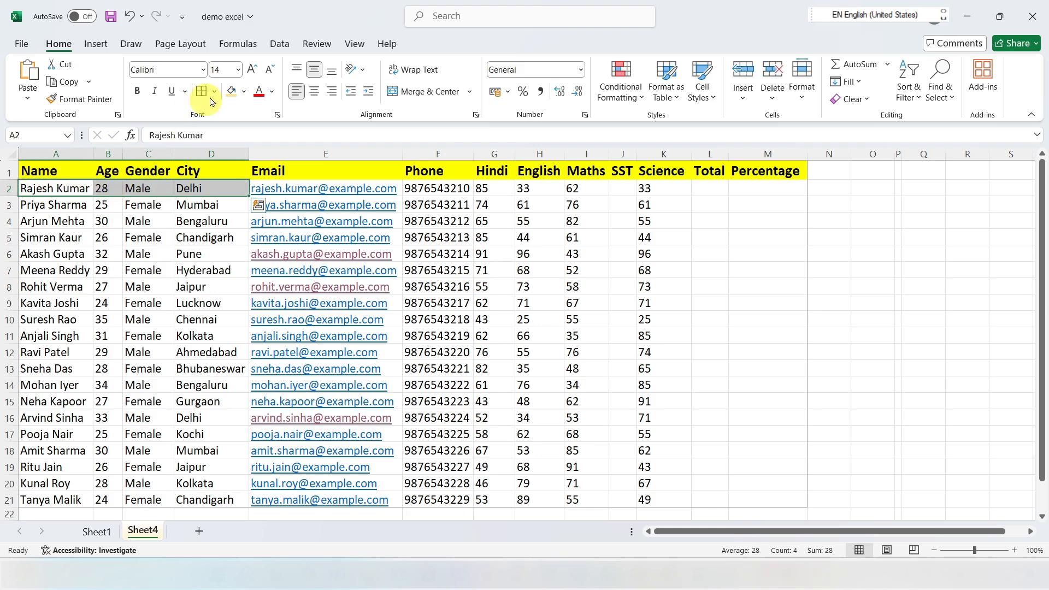
left_click(245, 93)
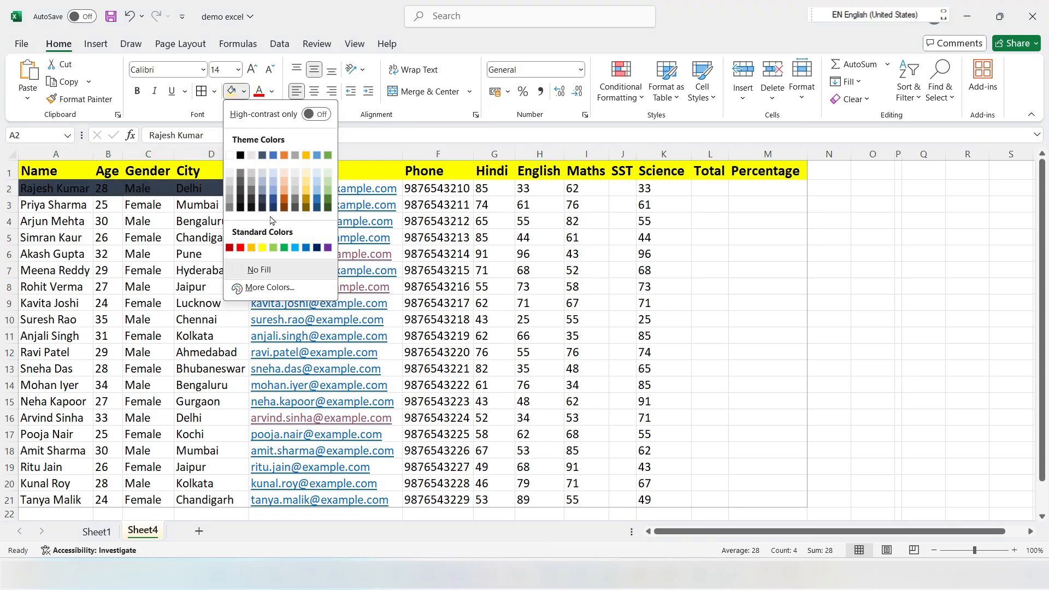
left_click(271, 192)
left_click_drag(43, 206, 219, 206)
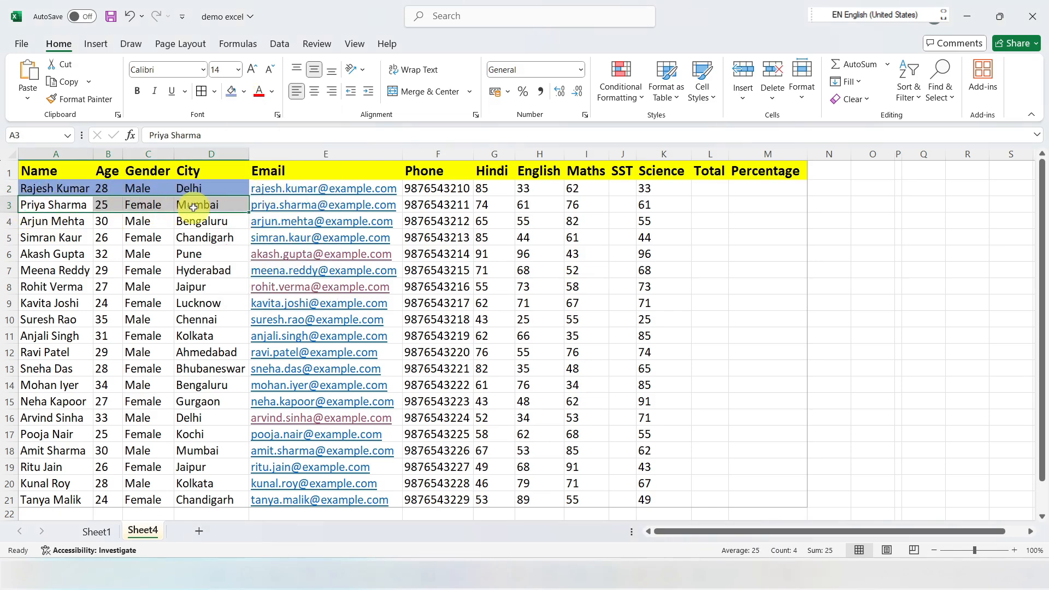
left_click(259, 92)
Step: Enlarge the text in A4:D4 with repeated font size increases
left_click_drag(29, 223, 194, 222)
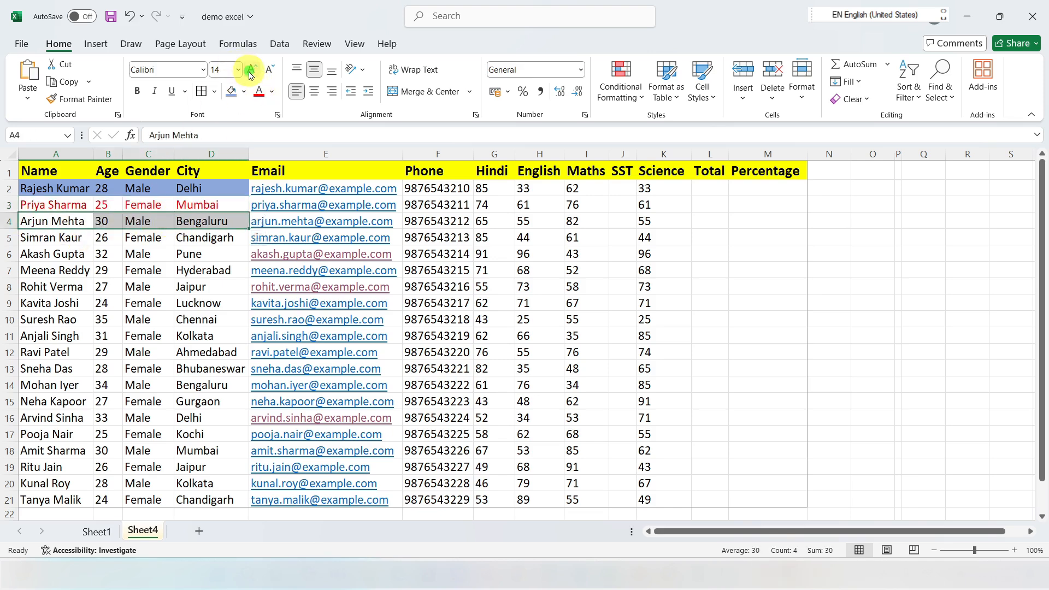
left_click(248, 71)
left_click(143, 276)
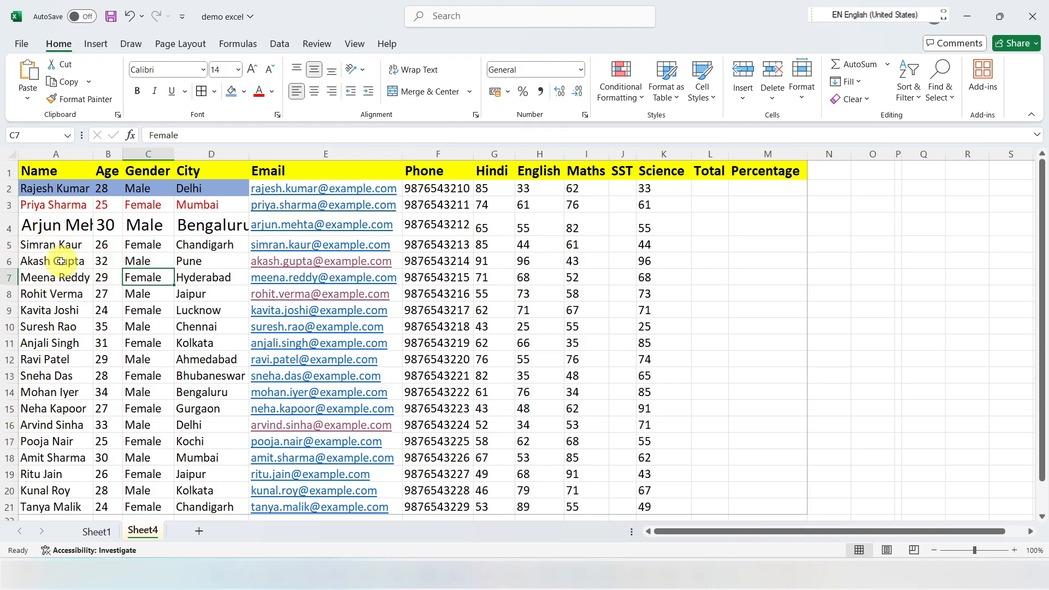
Step: Copy the formatting of A2:D4 onto A5:D7 with Format Painter
left_click_drag(30, 188, 218, 228)
left_click(69, 101)
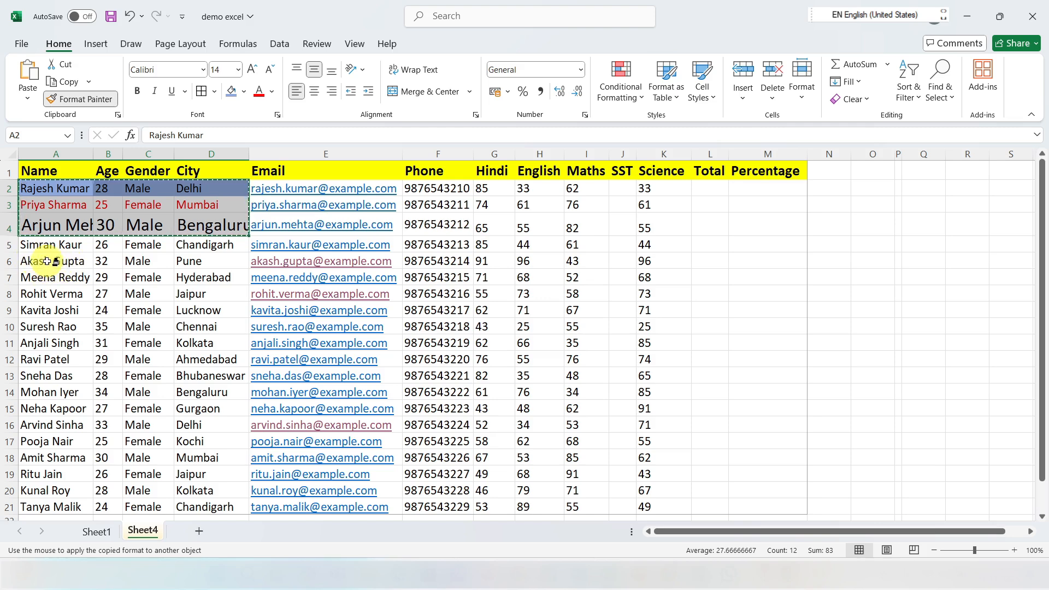
mouse_move(25, 243)
left_mouse_down()
mouse_move(146, 288)
mouse_move(206, 279)
left_mouse_up()
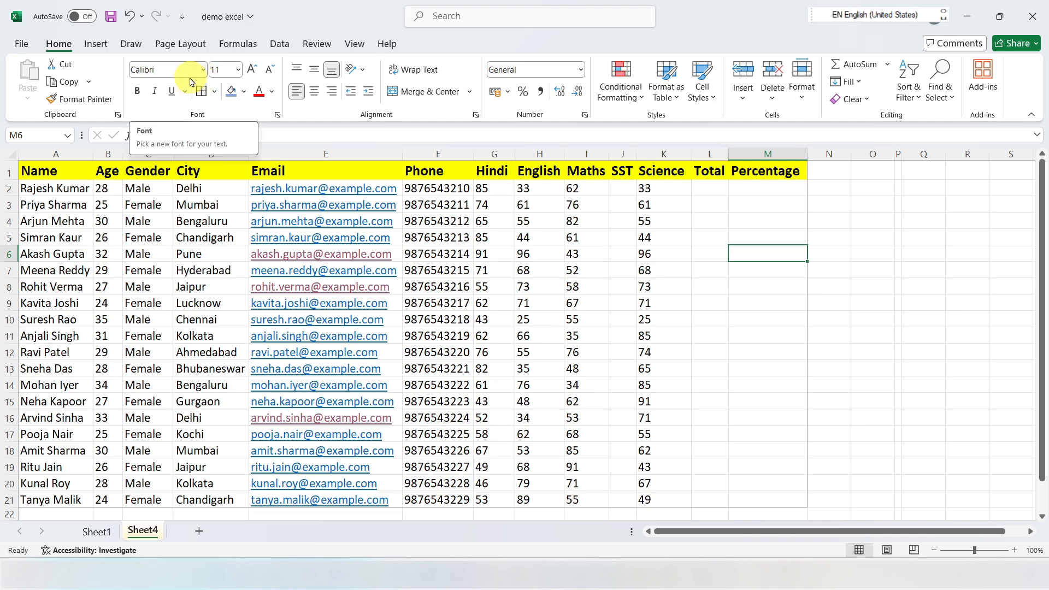
Step: Preview different fonts, such as Algerian and the Bahnschrift family, on the names in A2:A21 without applying one
left_click(516, 218)
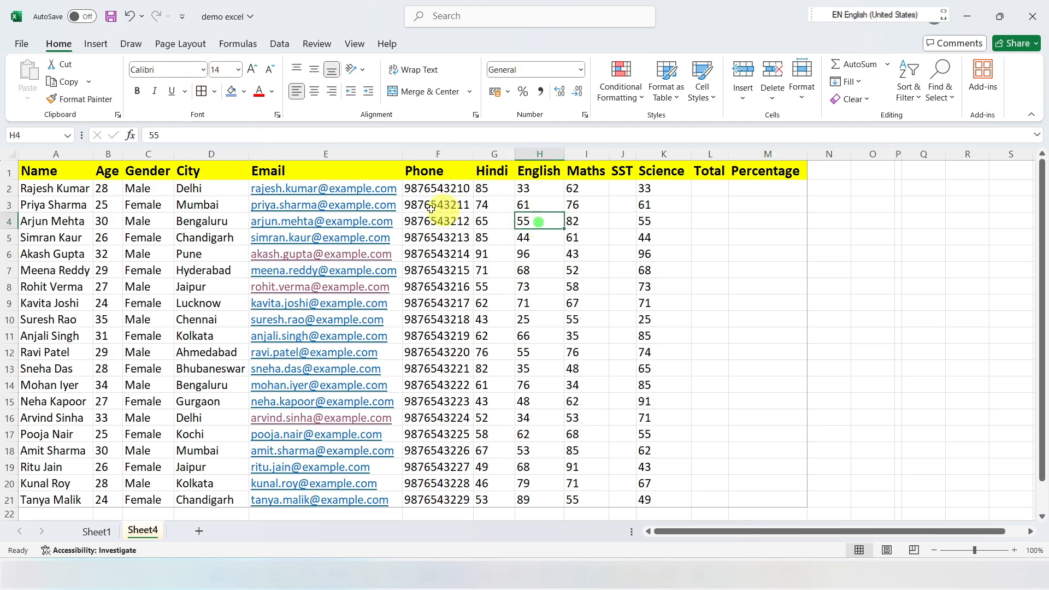
left_click_drag(37, 189, 44, 497)
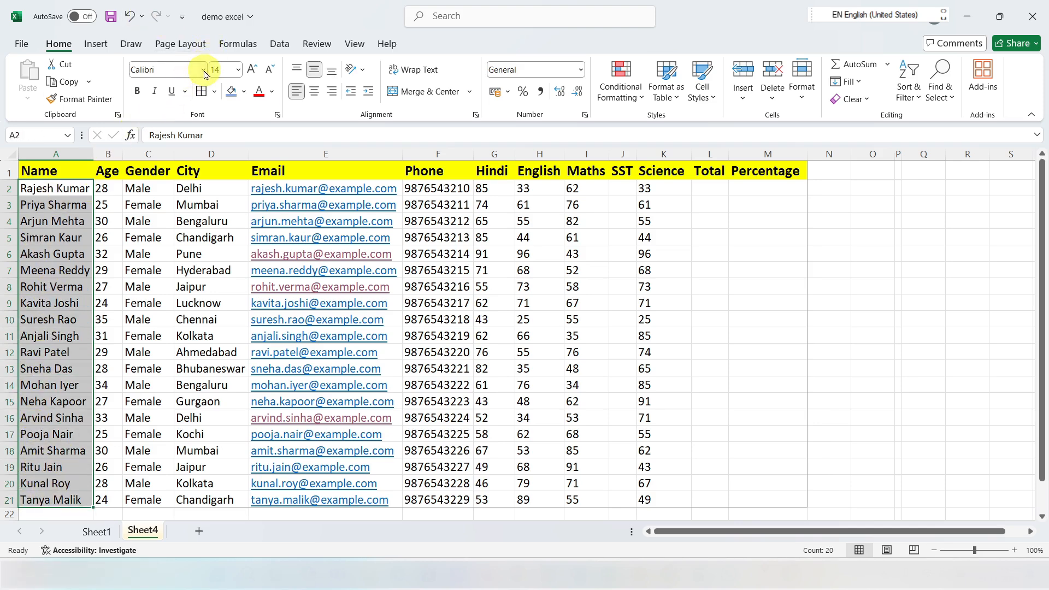
left_click(202, 69)
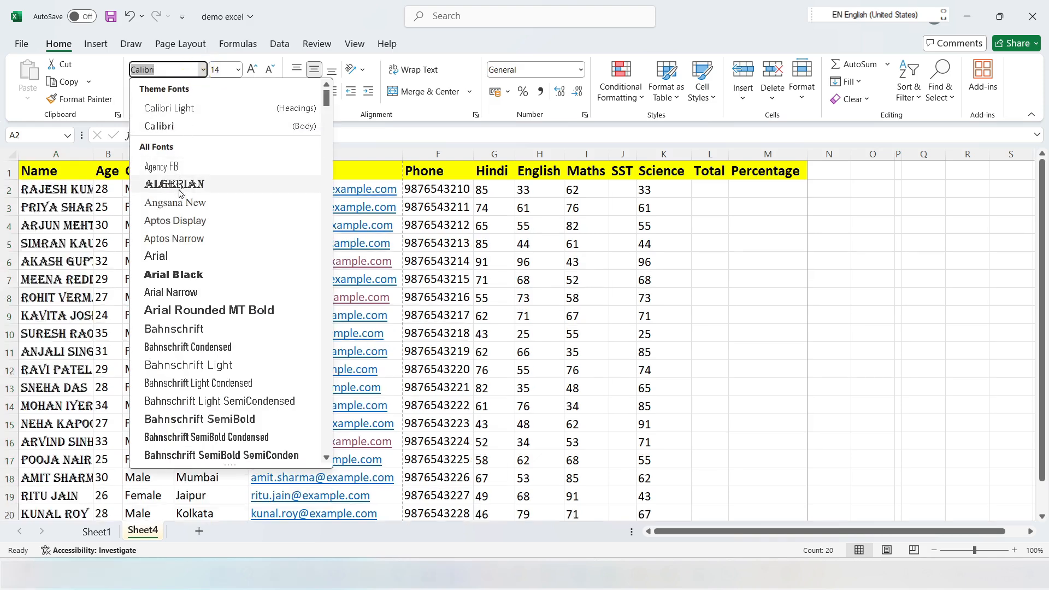
scroll(191, 241, "down", 2)
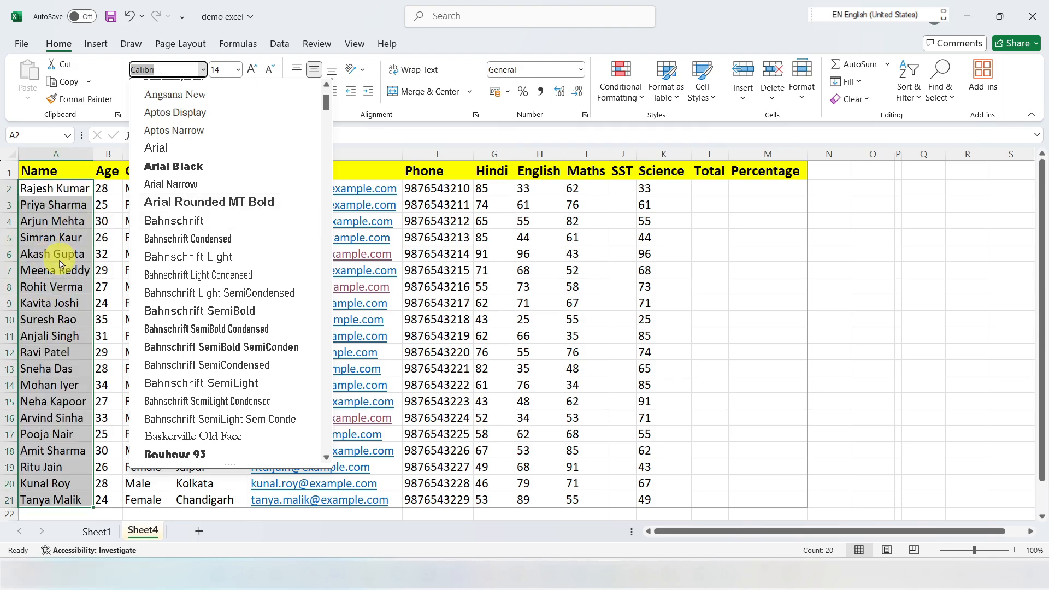
scroll(186, 188, "down", 3)
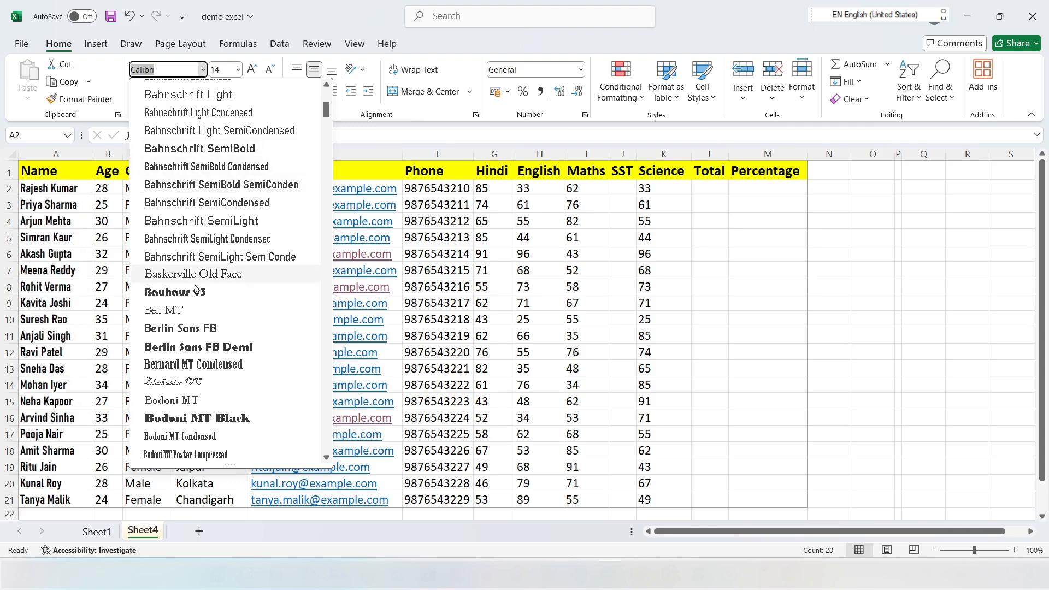
left_click(398, 139)
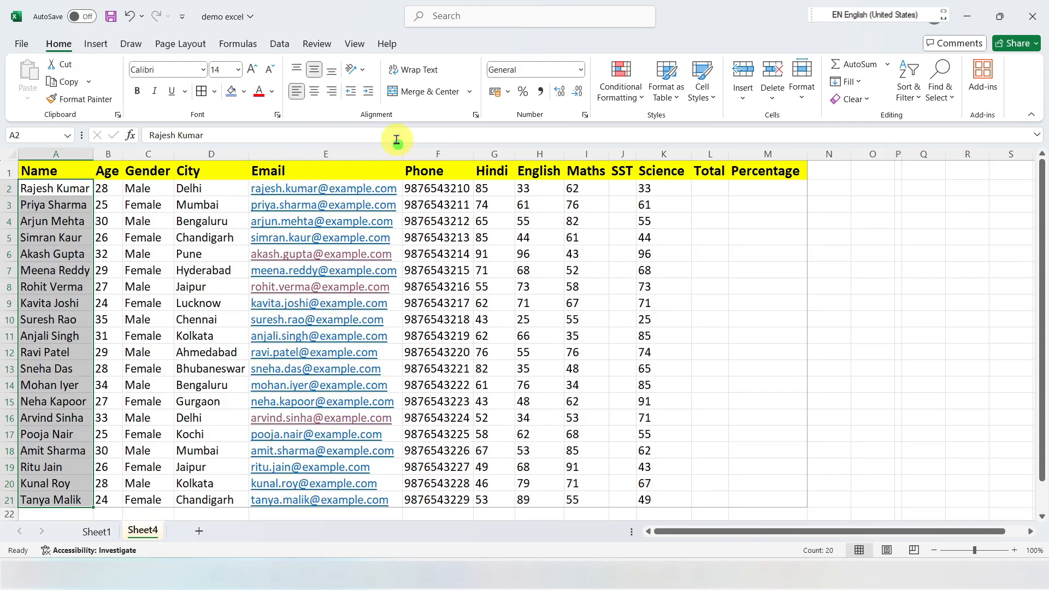
Step: Check the available font sizes for the names in A2:A21, and turn bold on and off again
left_click(239, 70)
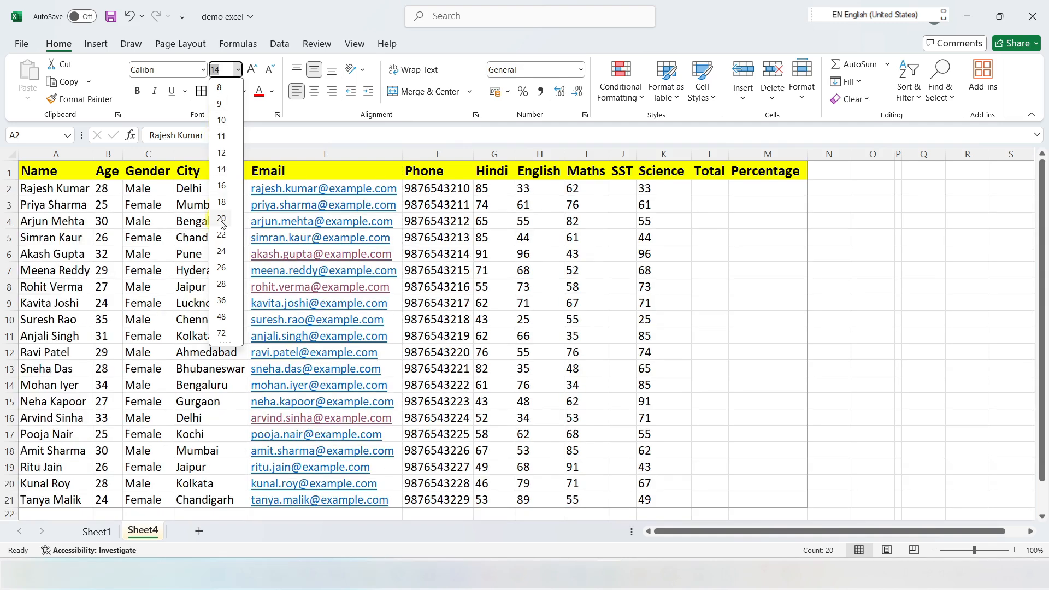
left_click(139, 94)
left_click(139, 92)
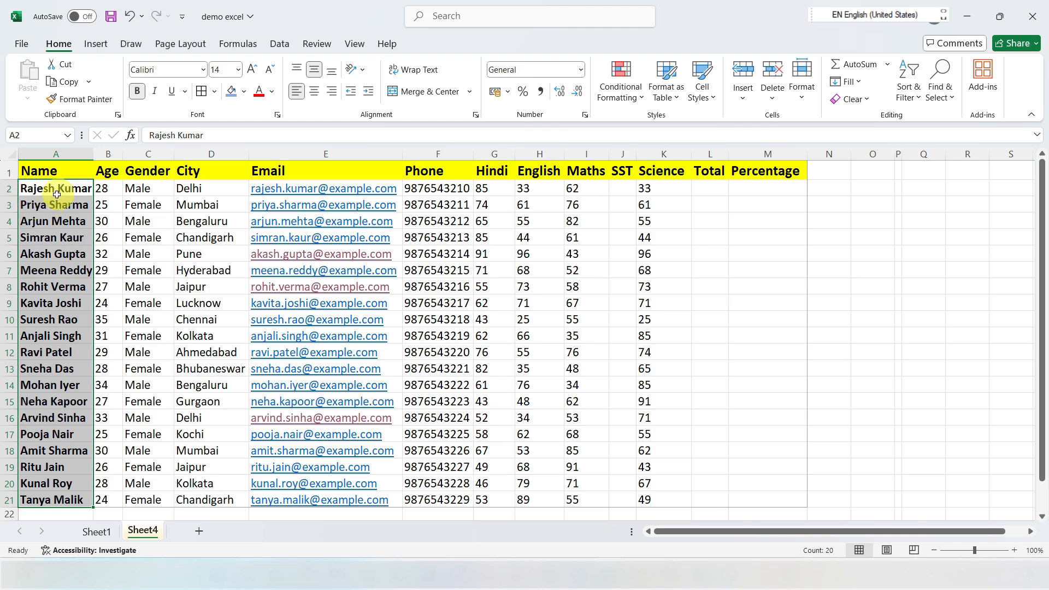
left_click(137, 90)
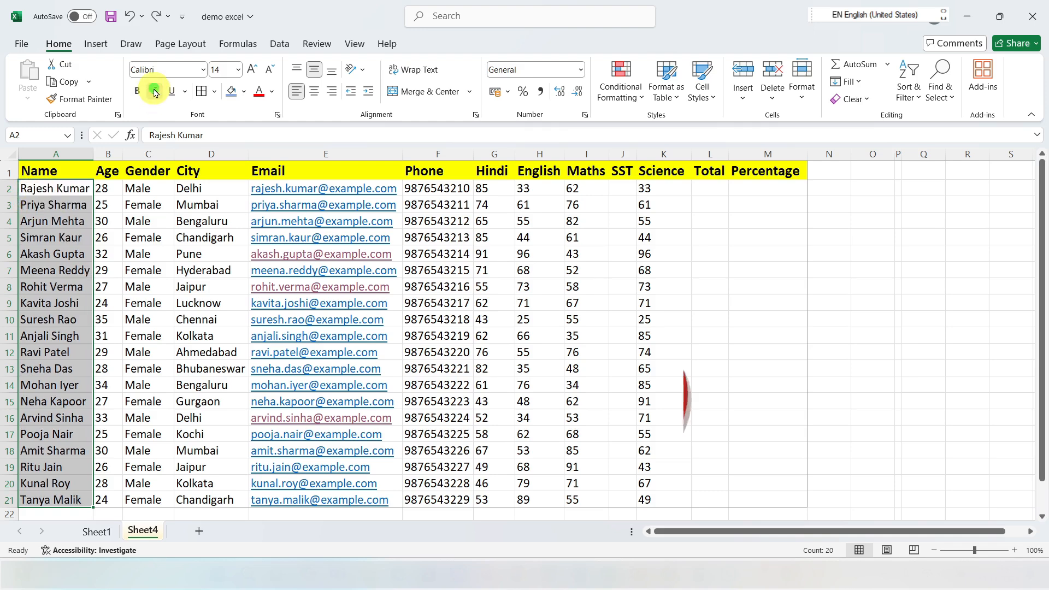
Step: Apply italic to the names in A2:A21 and remove it again
left_click(156, 92)
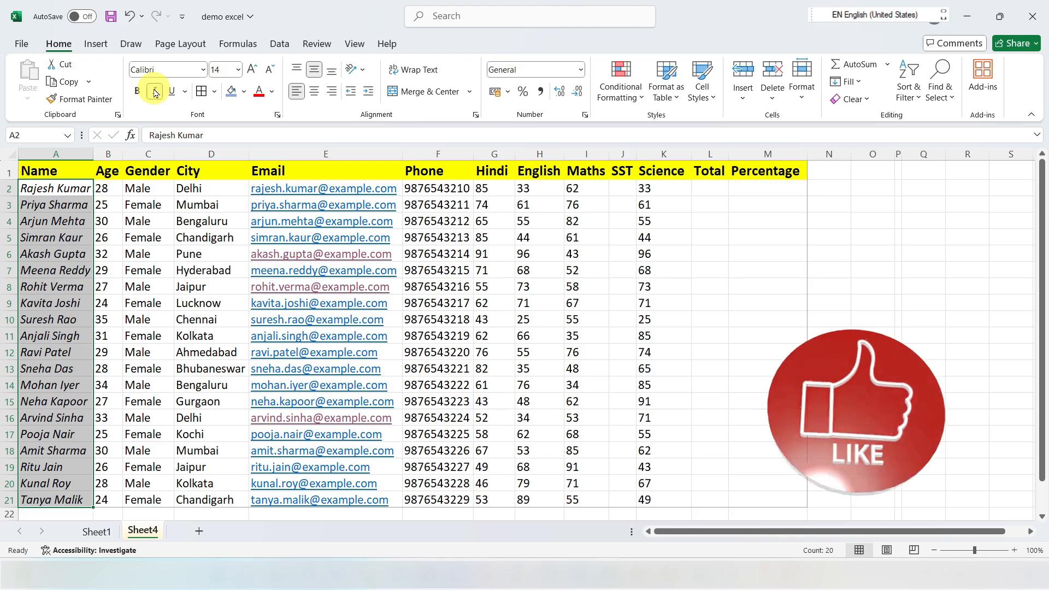
left_click(156, 93)
left_click(155, 94)
left_click(156, 95)
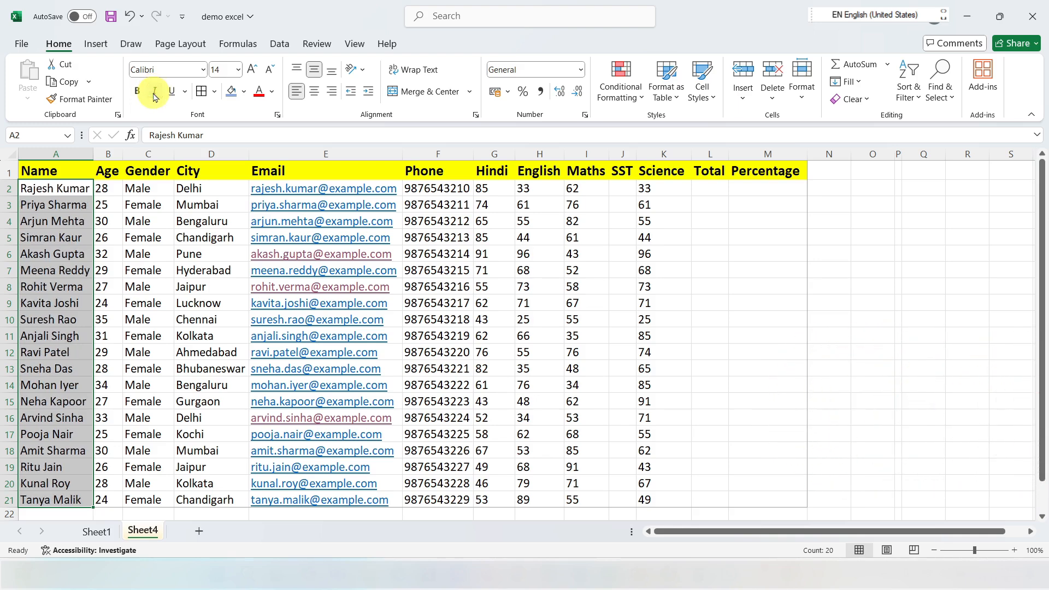
Step: Underline the names in A2:A21 and remove the underline again
left_click(172, 92)
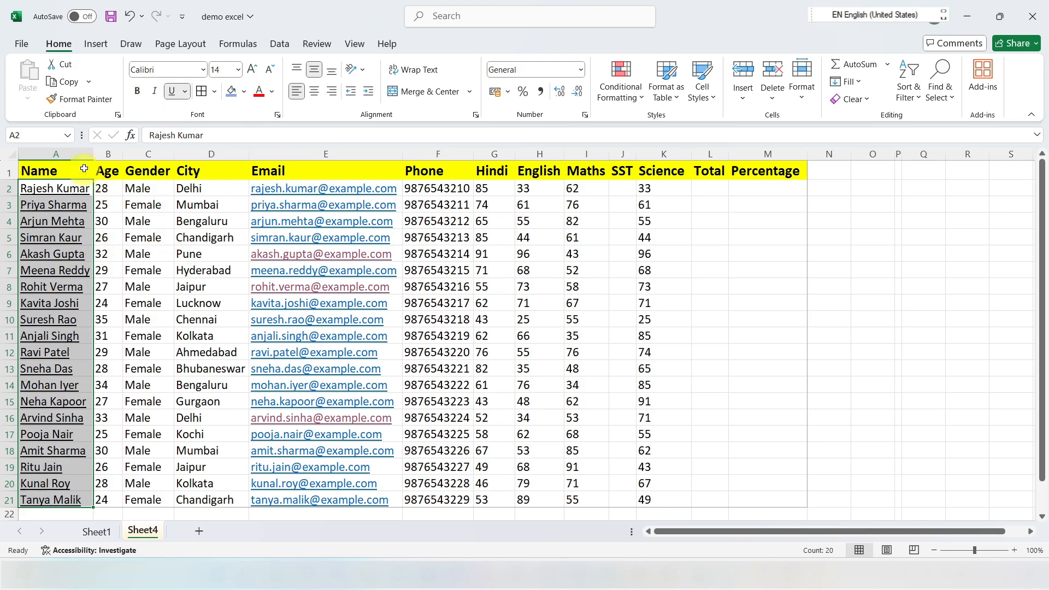
left_click(173, 91)
left_click(144, 221)
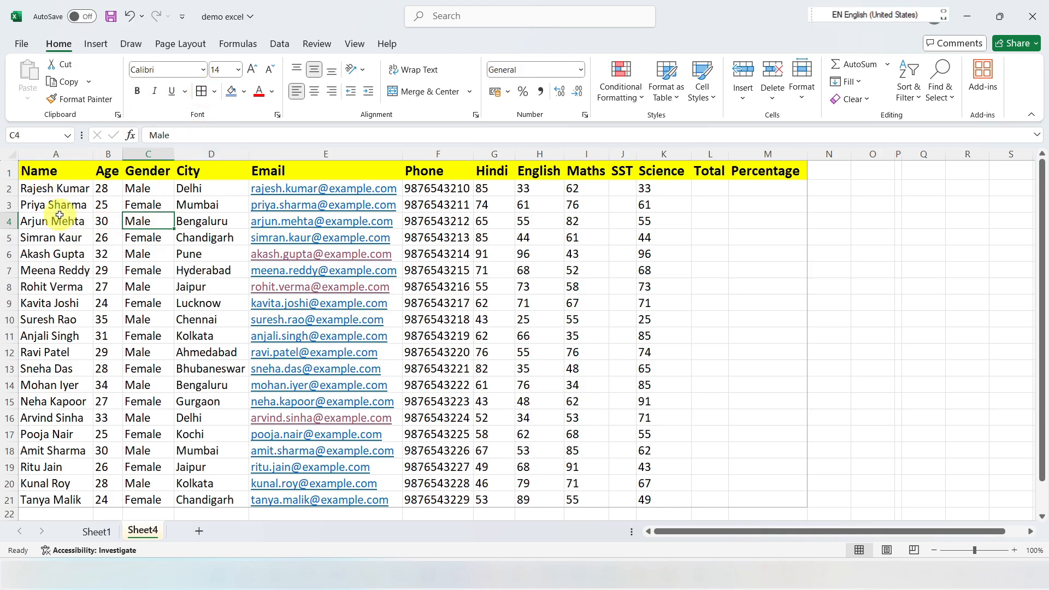
Step: Examine how the marks table A1:M21 looks in the print preview and return to the sheet
left_click_drag(26, 171, 771, 505)
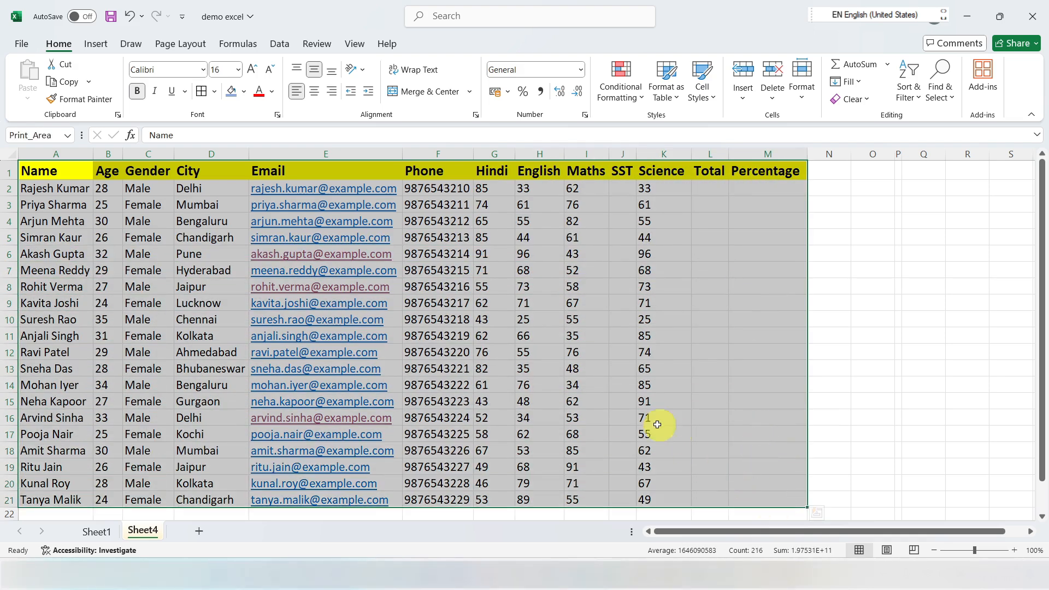
left_click(704, 285)
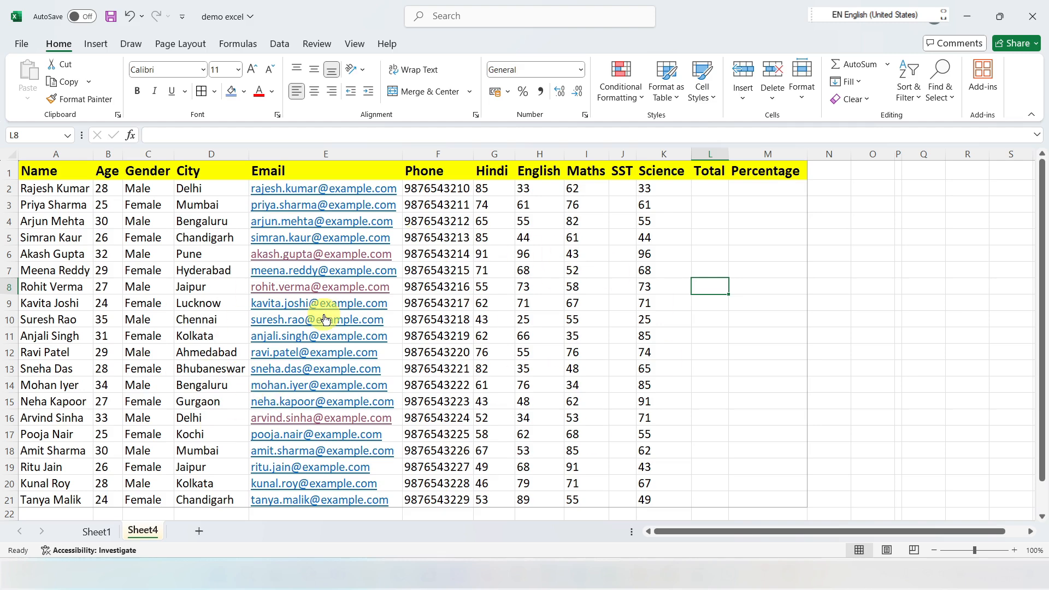
key("ctrl+p")
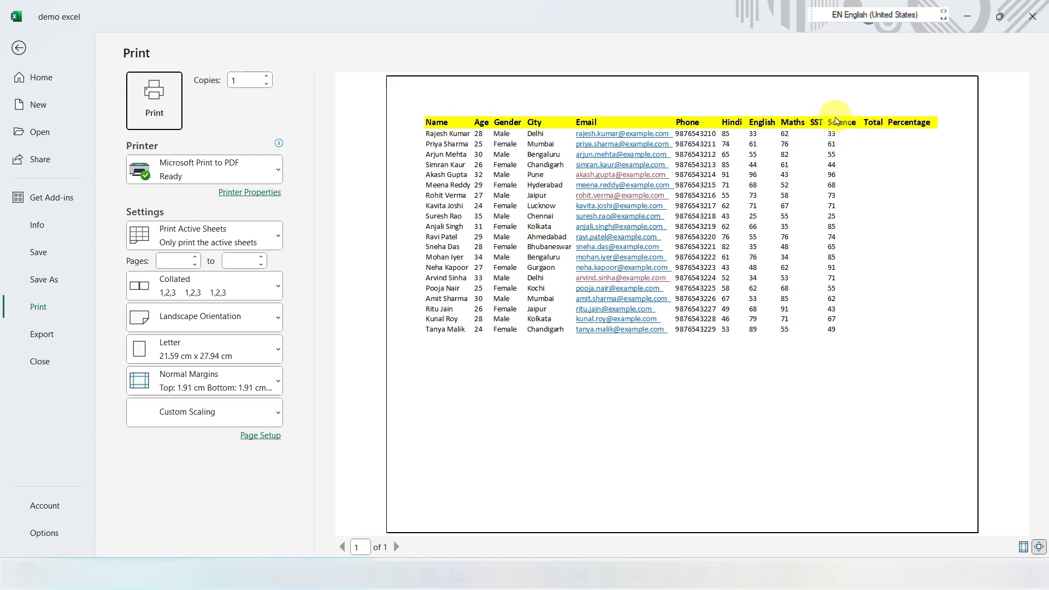
key("Escape")
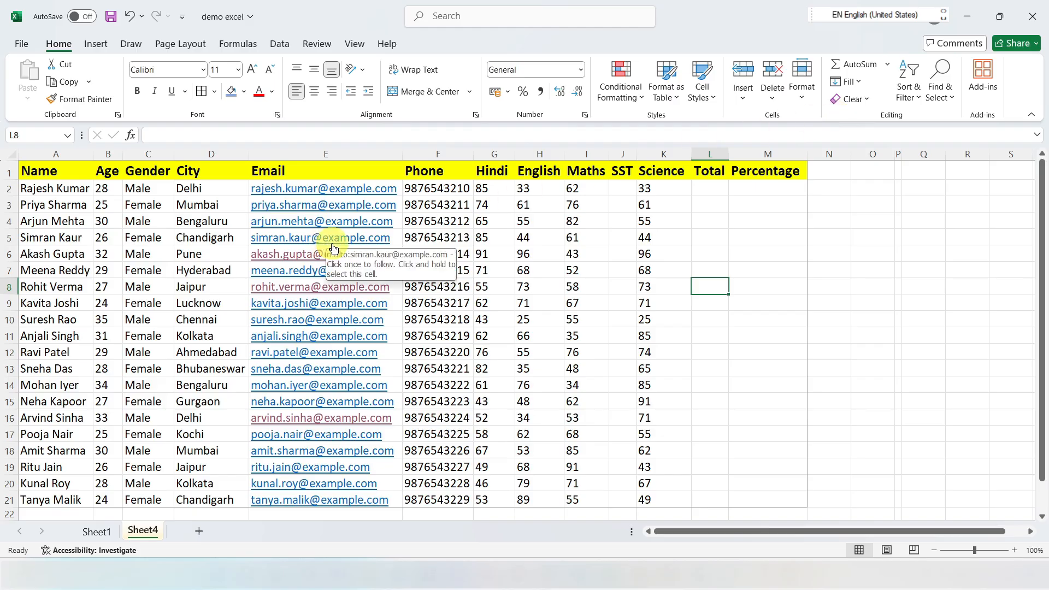
Step: Apply All Borders to the whole marks table A1:M21
left_click_drag(38, 169, 745, 447)
scroll(404, 292, "up", 1)
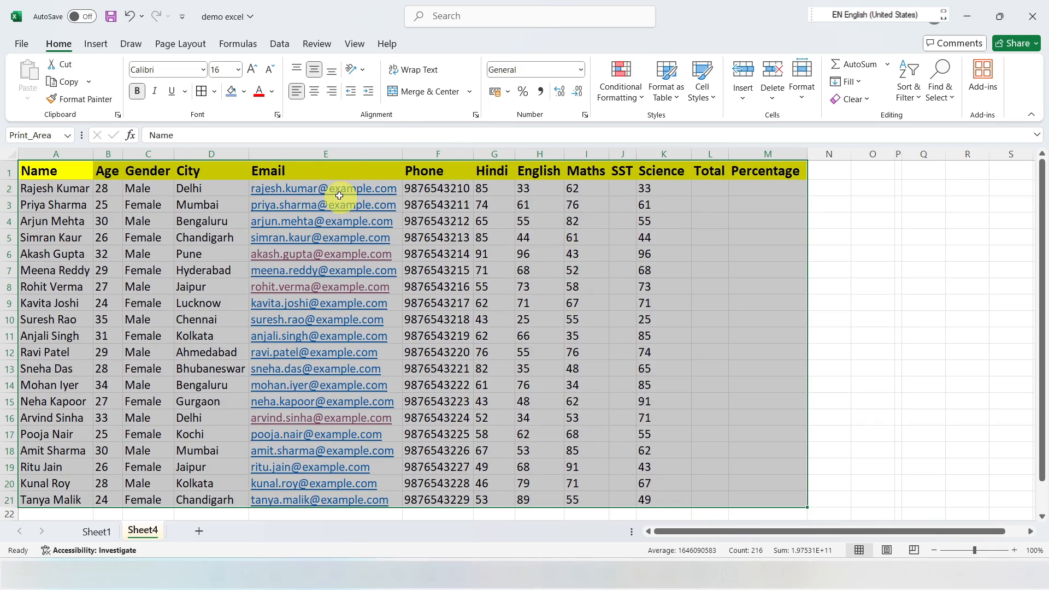
left_click(215, 92)
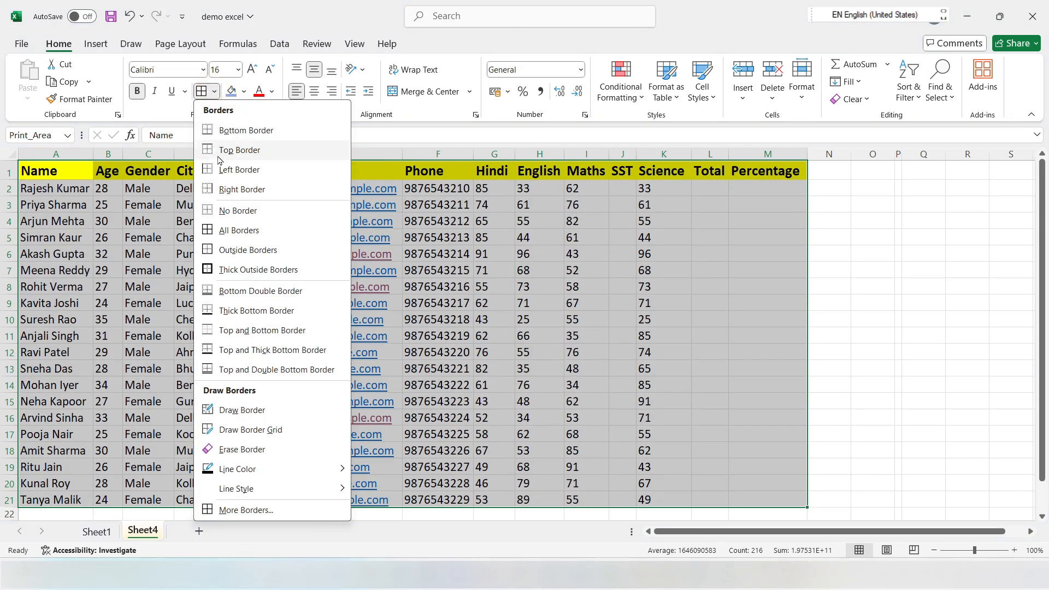
left_click(235, 231)
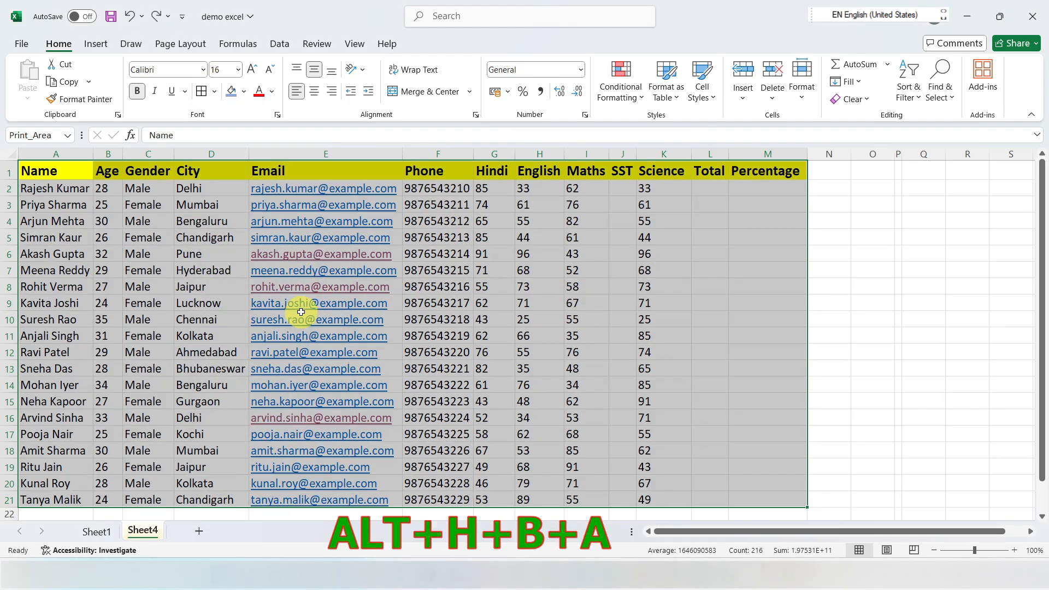
key("alt")
key("h")
key("b")
key("a")
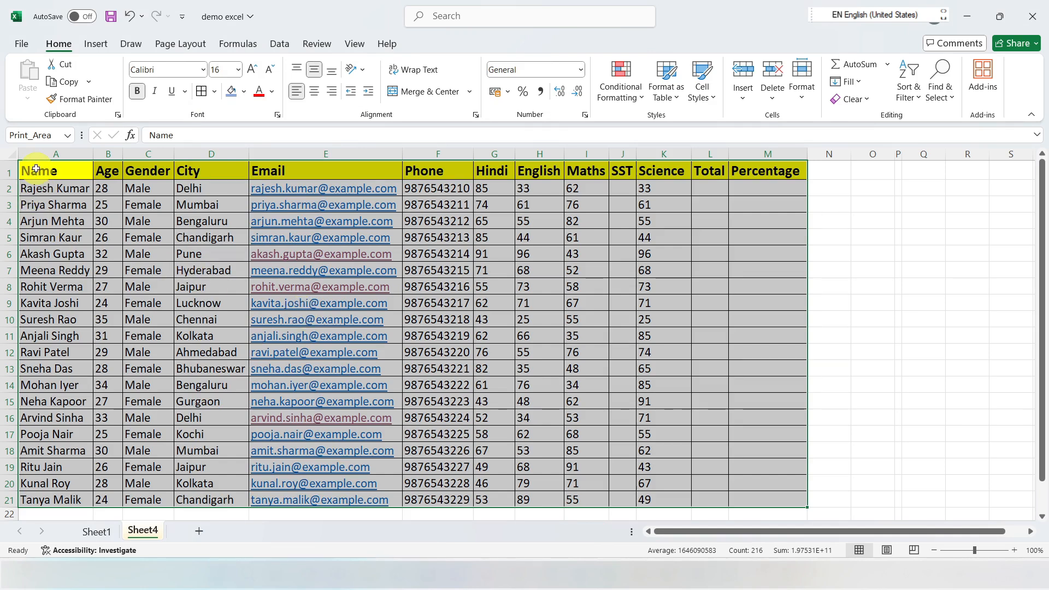
Step: Draw an outside border around the empty range F23:M31 below the table with Draw Border
left_click(215, 92)
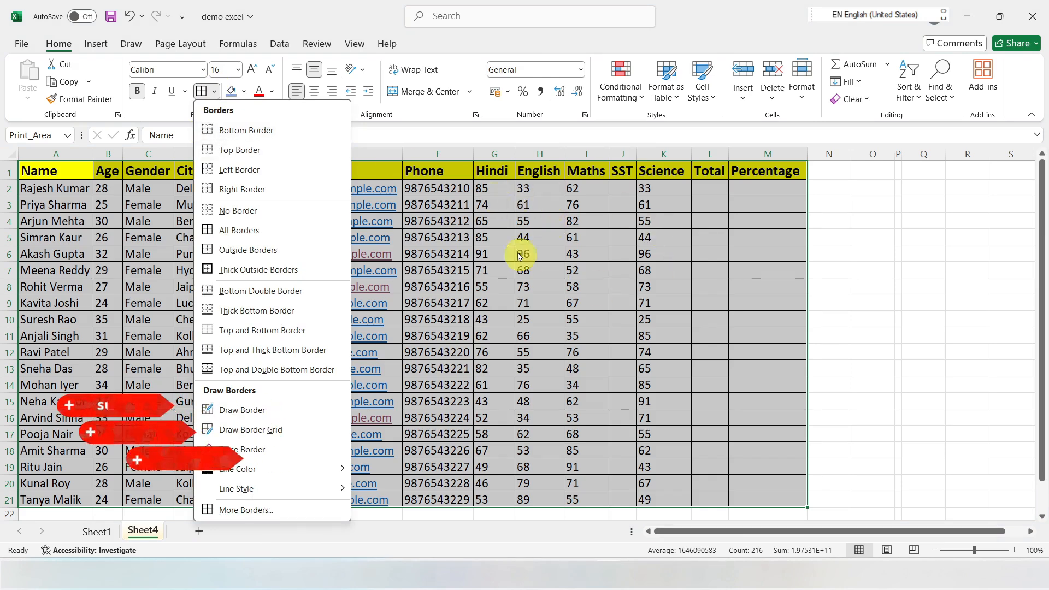
scroll(544, 339, "down", 4)
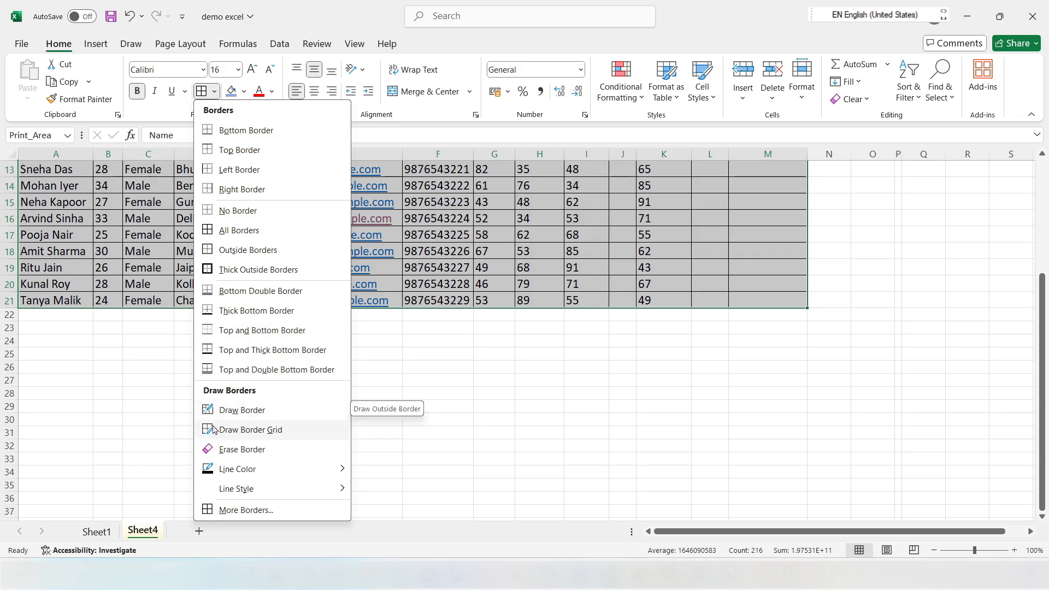
left_click(239, 413)
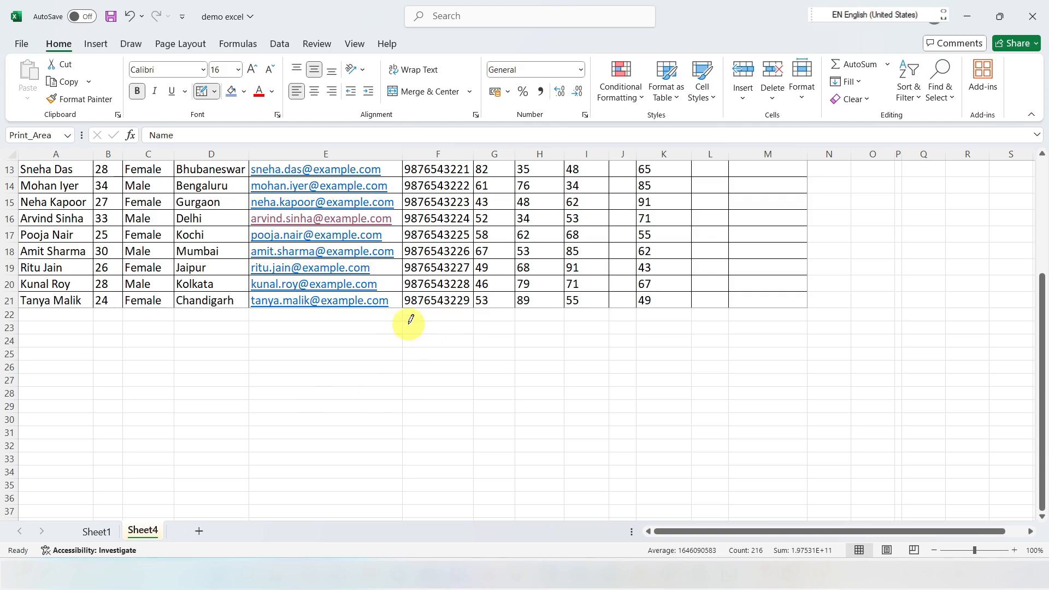
mouse_move(405, 317)
left_mouse_down()
mouse_move(653, 328)
mouse_move(798, 351)
mouse_move(800, 427)
left_mouse_up()
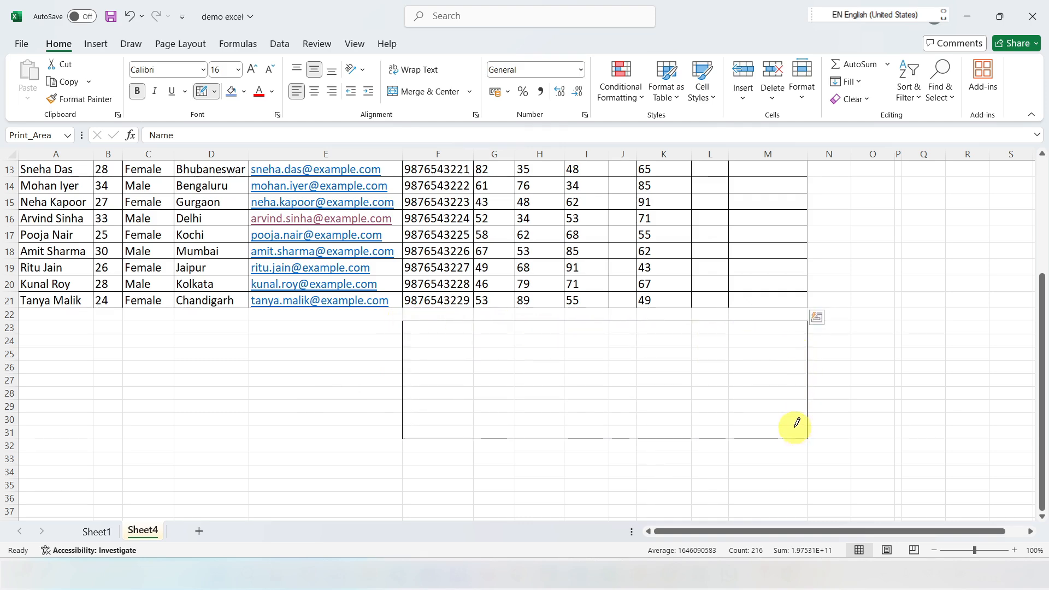
Step: Draw a border grid over the empty range E25:H42 below the marks table with Draw Border Grid
scroll(797, 424, "up", 4)
left_click(213, 91)
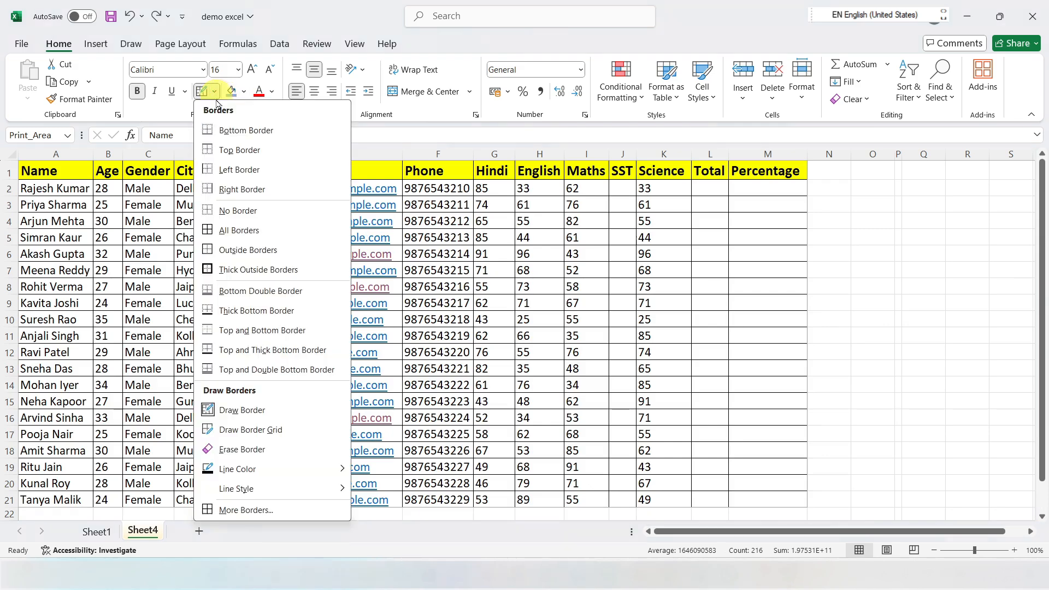
left_click(247, 431)
scroll(650, 415, "down", 6)
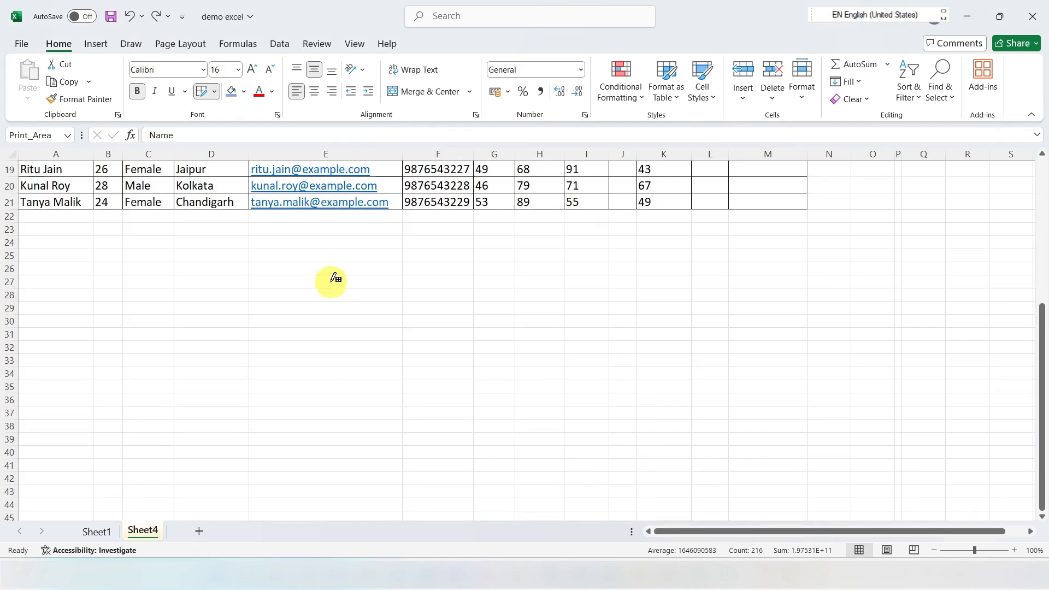
mouse_move(309, 249)
left_mouse_down()
mouse_move(445, 307)
mouse_move(531, 438)
mouse_move(568, 471)
left_mouse_up()
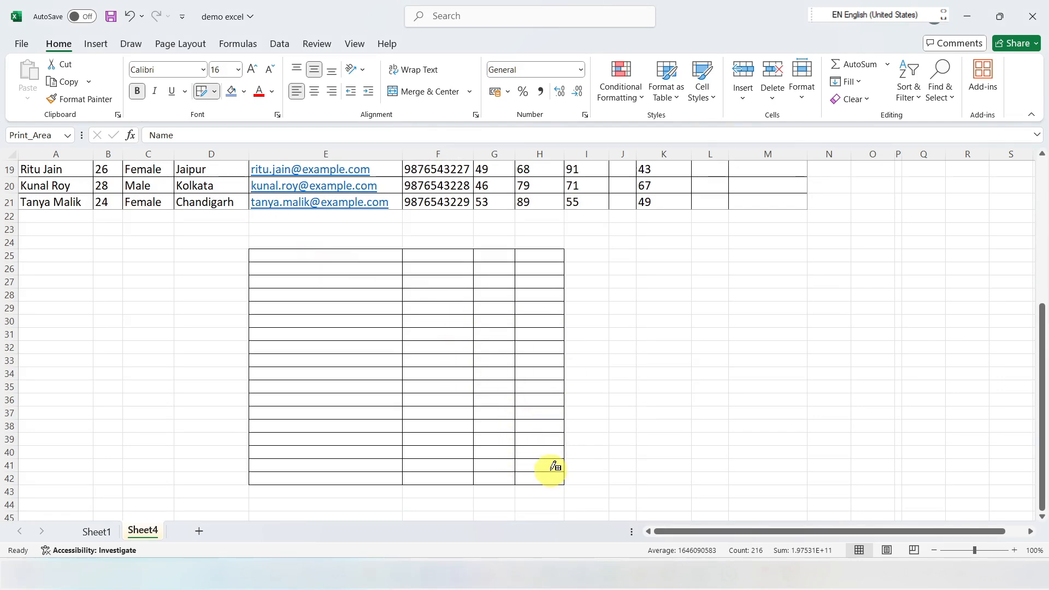
Step: Set the border line color to light blue, draw a border grid over the empty range O7:S17, and undo the grid
scroll(553, 466, "up", 6)
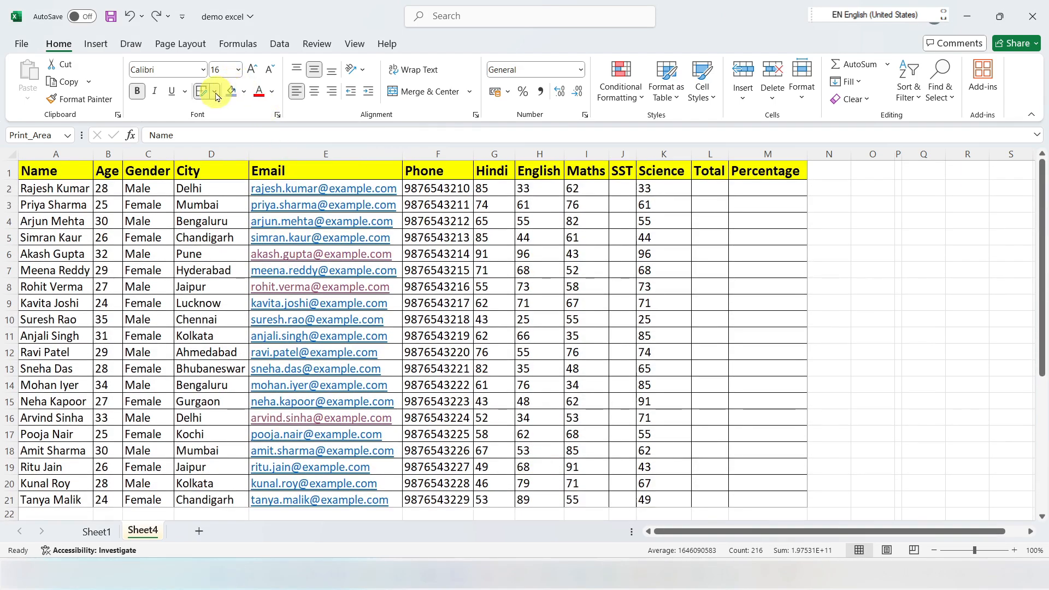
left_click(214, 91)
mouse_move(257, 472)
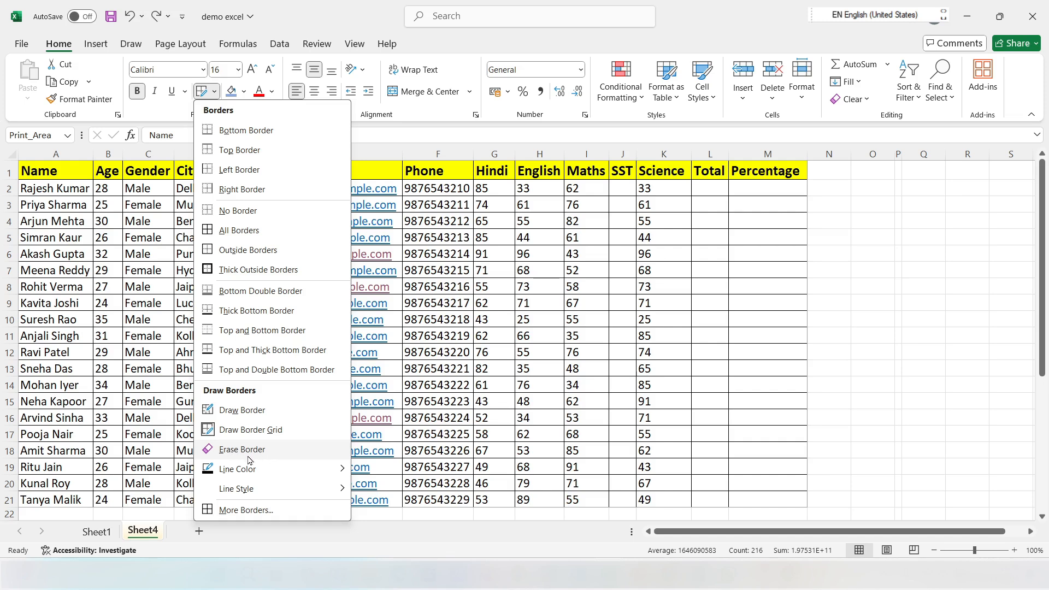
mouse_move(216, 476)
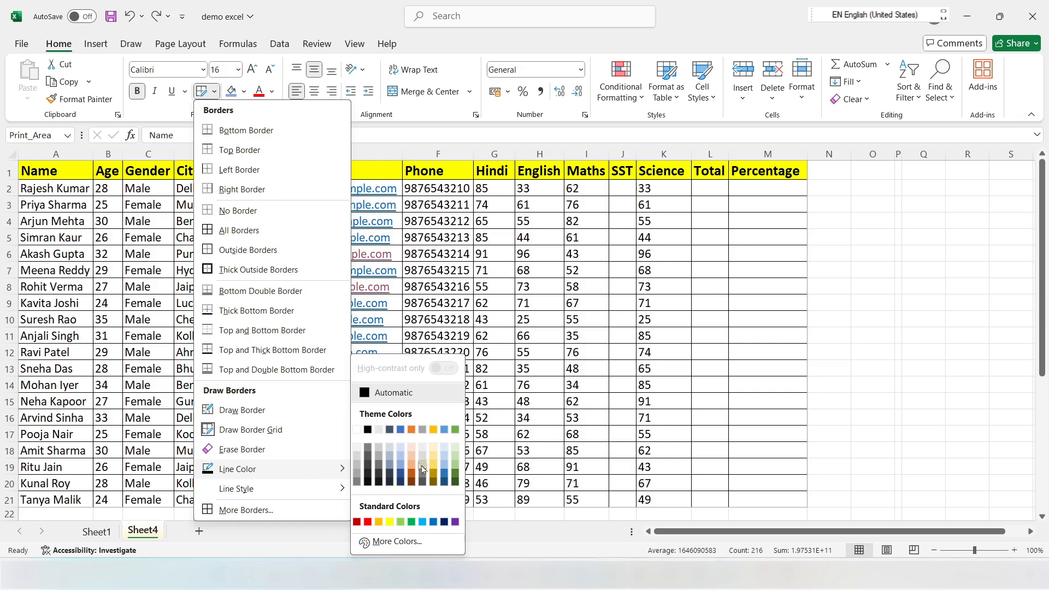
left_click(423, 522)
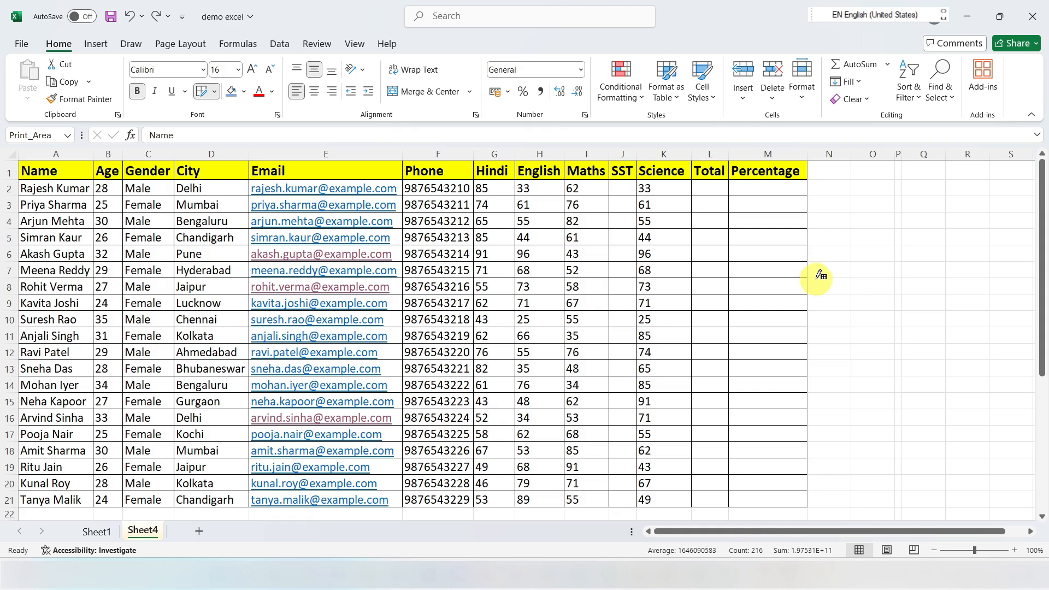
mouse_move(836, 261)
left_mouse_down()
mouse_move(929, 329)
mouse_move(999, 435)
left_mouse_up()
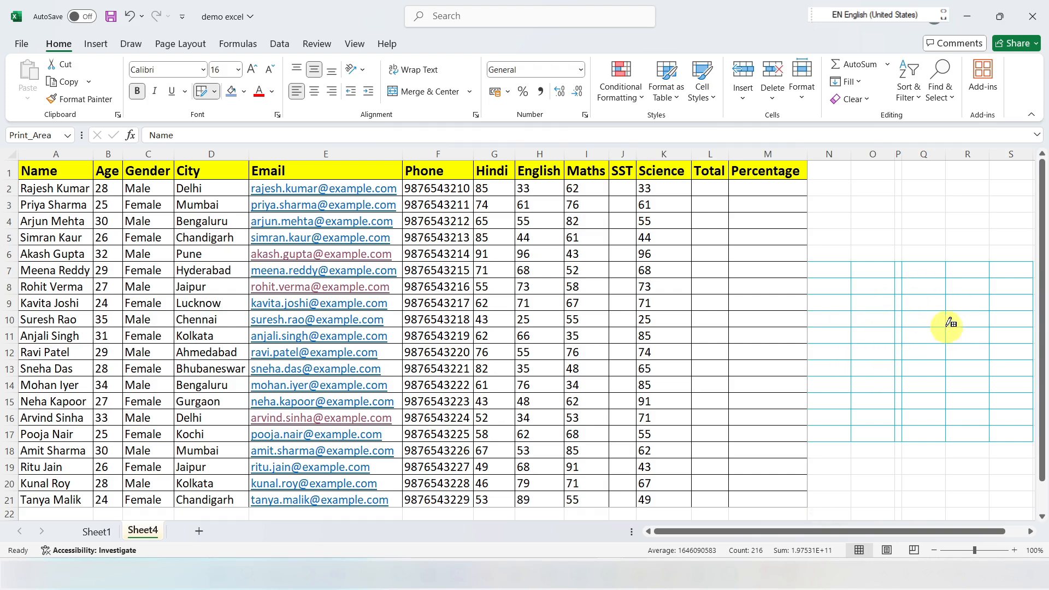
key("ctrl+z")
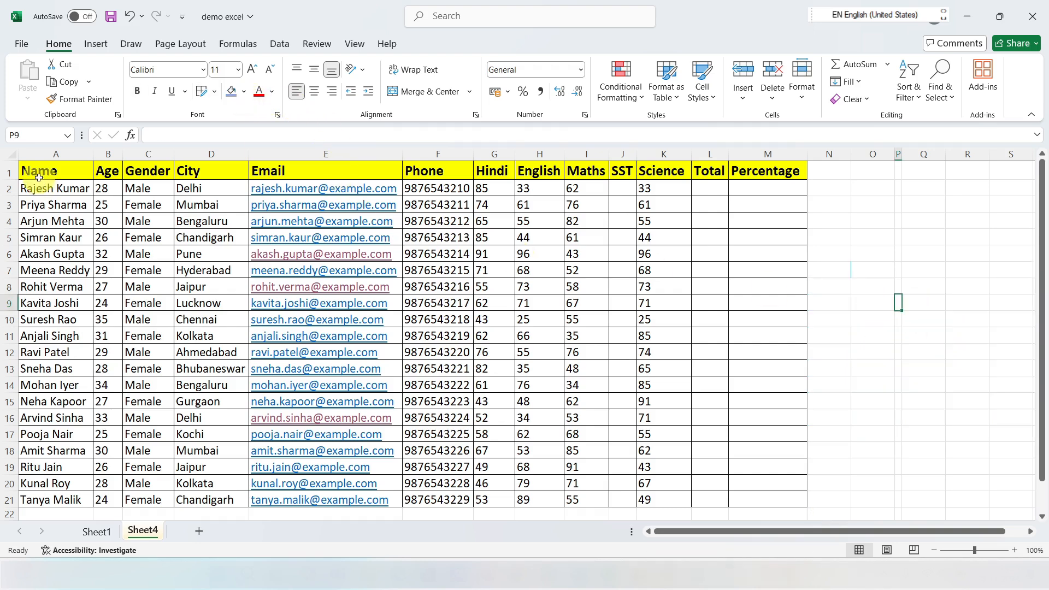
Step: Fill the range A2:M22 with a light gold background color
left_click(243, 96)
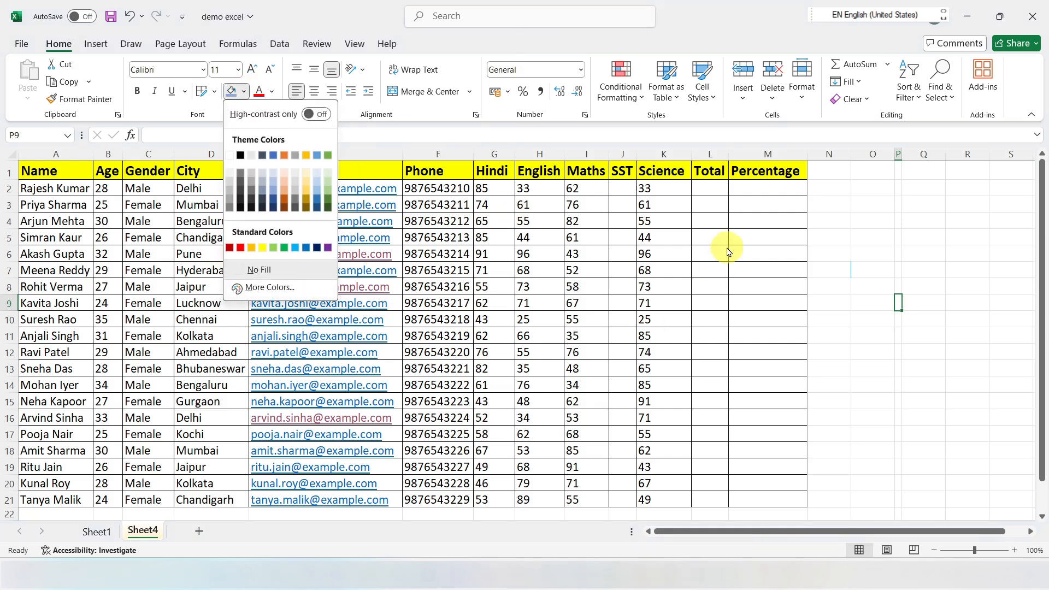
key("Escape")
left_click_drag(38, 189, 219, 238)
left_click_drag(377, 257, 784, 508)
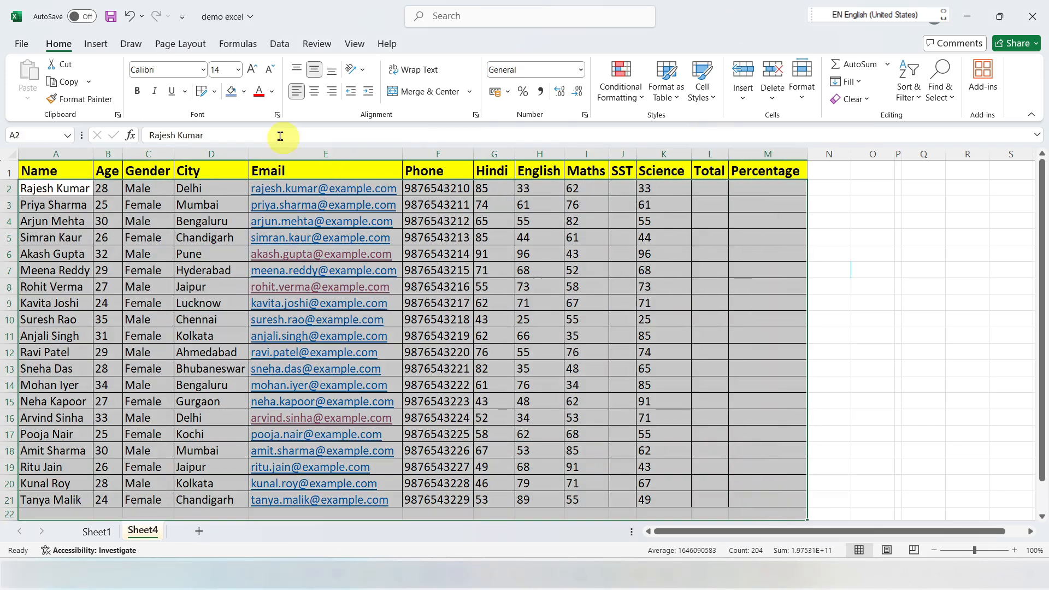
left_click(244, 94)
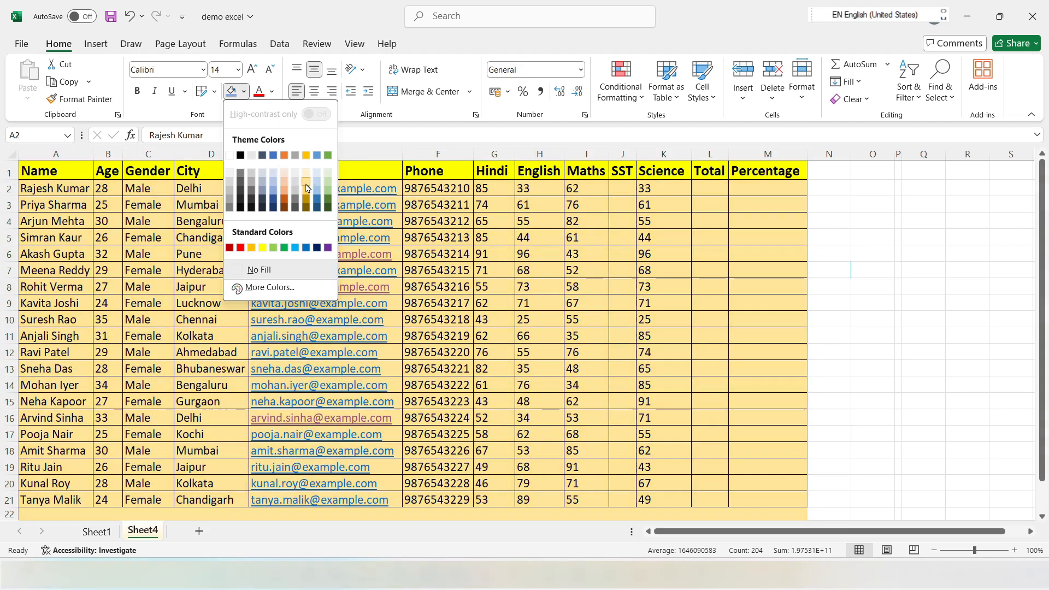
left_click(307, 192)
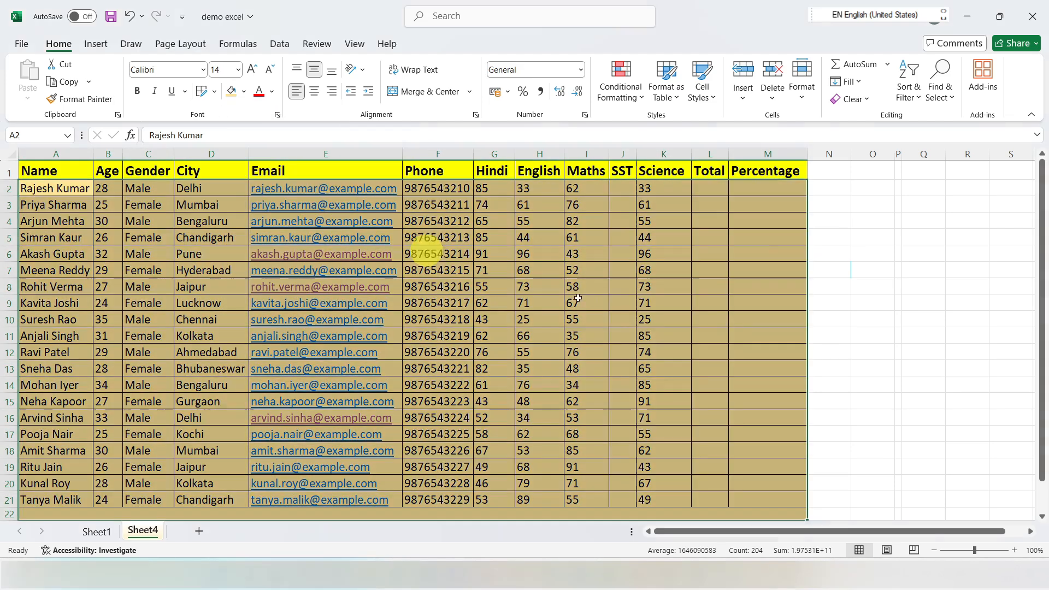
Step: Preview font colors on A2:M22 without applying one, and grow and shrink its font size, ending at 16
left_click(272, 92)
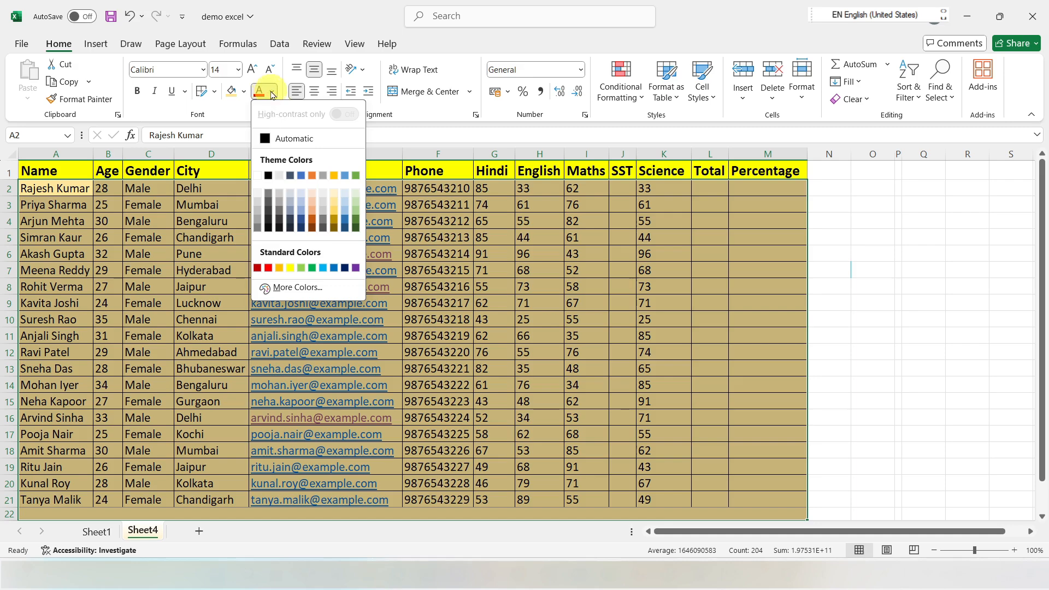
left_click(272, 94)
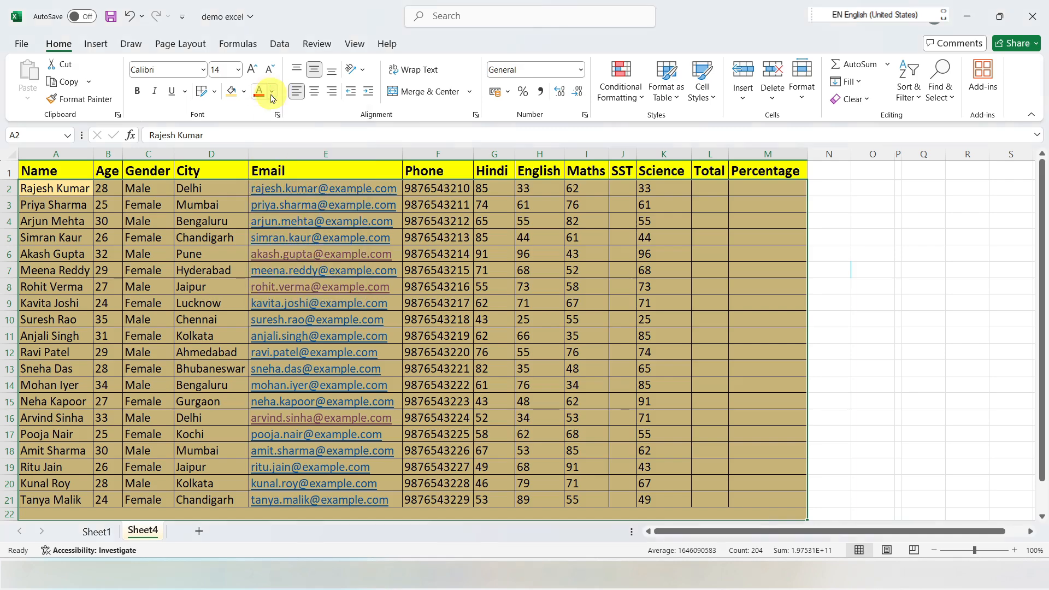
left_click(251, 70)
left_click(251, 69)
left_click(252, 69)
left_click(272, 69)
left_click(272, 70)
left_click(272, 70)
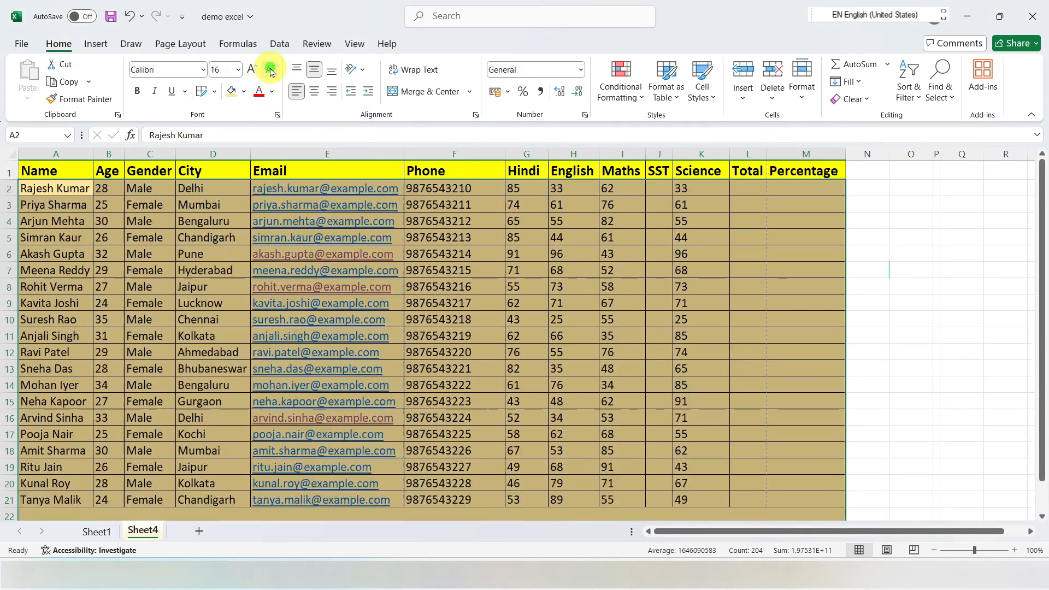
left_click(271, 70)
left_click(272, 70)
left_click(272, 69)
left_click(252, 70)
left_click(252, 69)
left_click(252, 70)
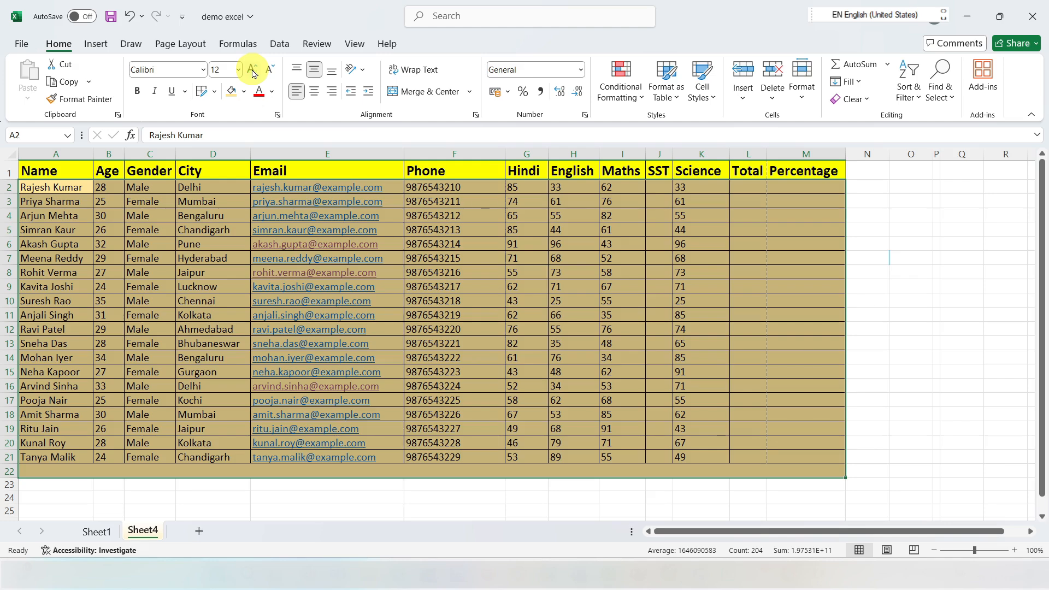
left_click(253, 69)
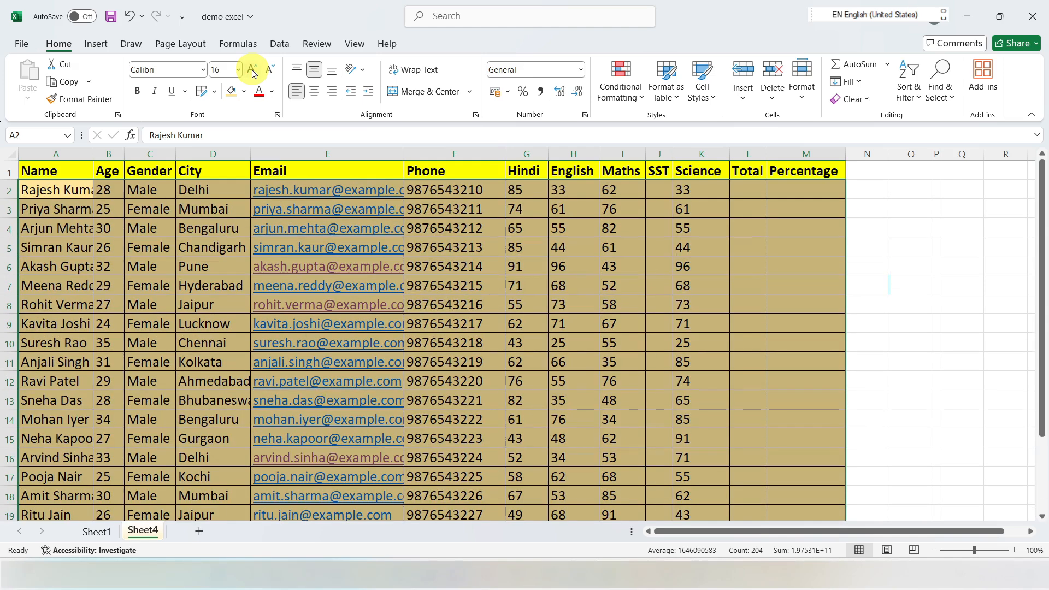
Step: Fill A2:M22 down and right from cell A2, and undo both fills and the last font size change
key("ctrl+d")
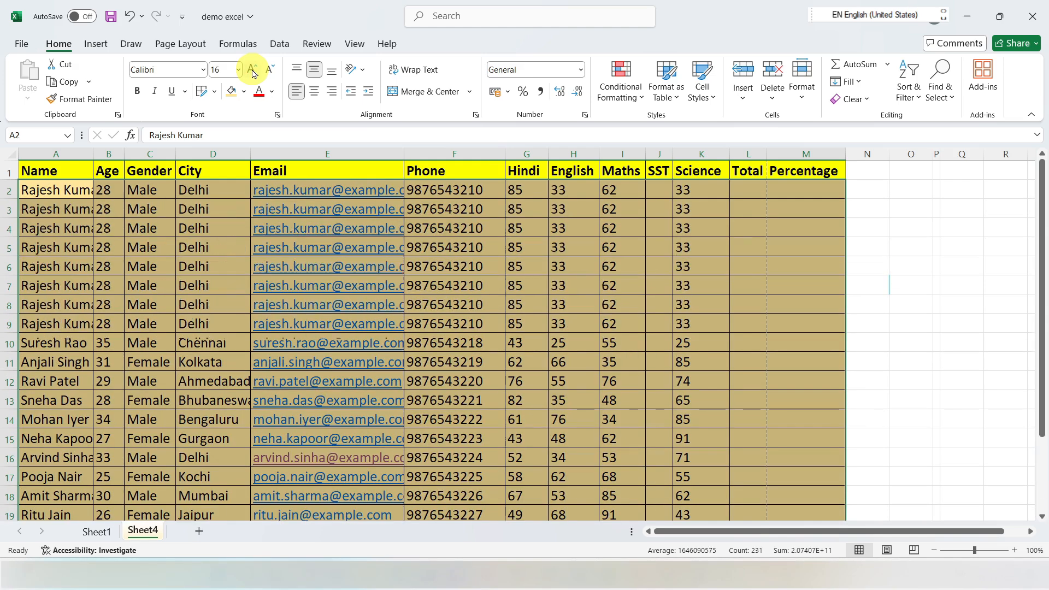
key("ctrl+r")
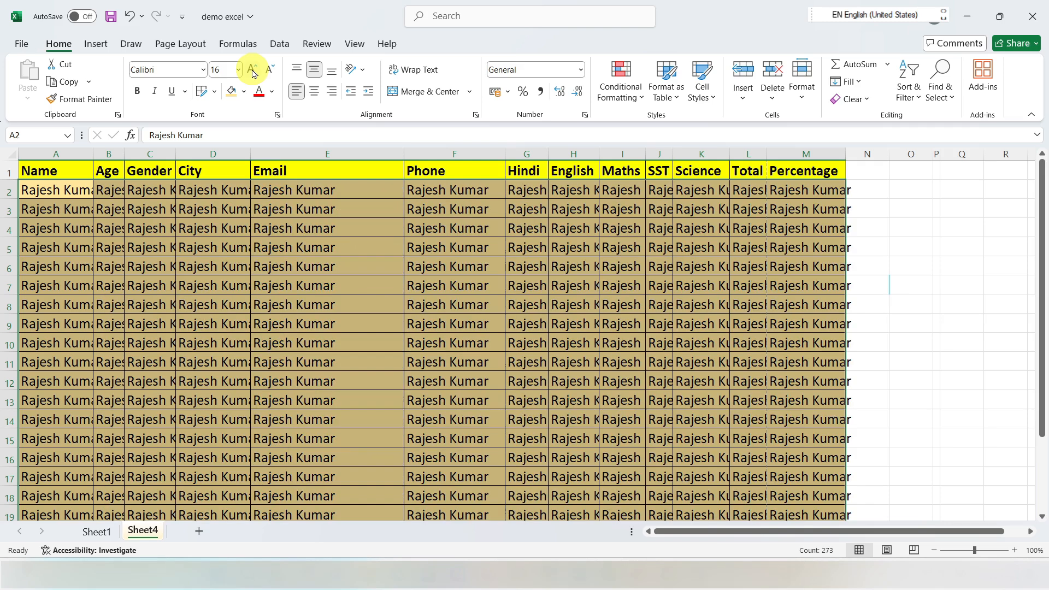
key("ctrl+z")
key("ctrl+z")
key("ctrl+z")
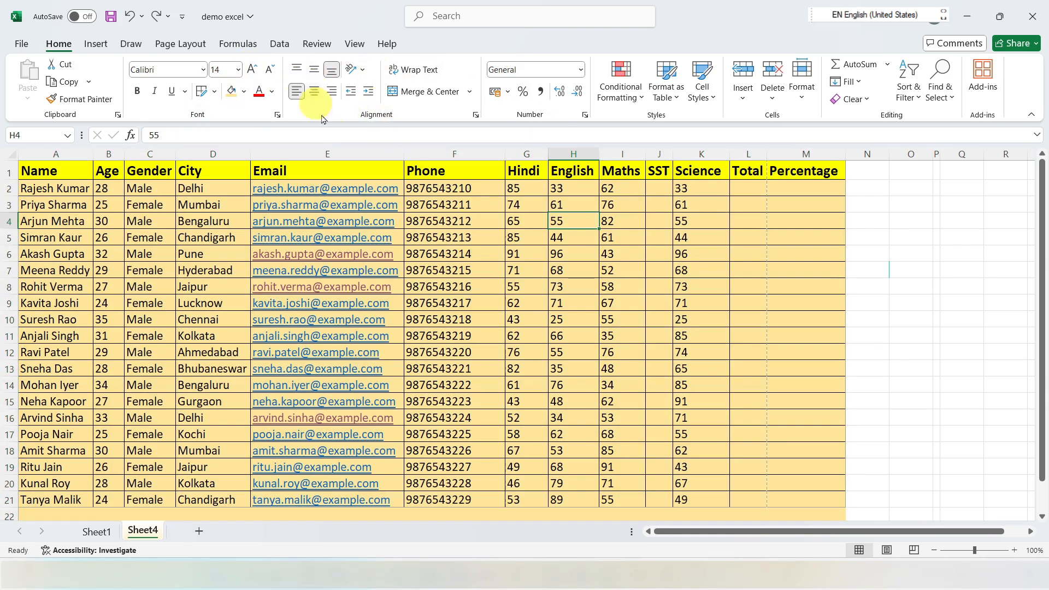
Step: Select the whole sheet and give all rows a taller uniform height and all columns one uniform width
left_click_drag(10, 197, 10, 220)
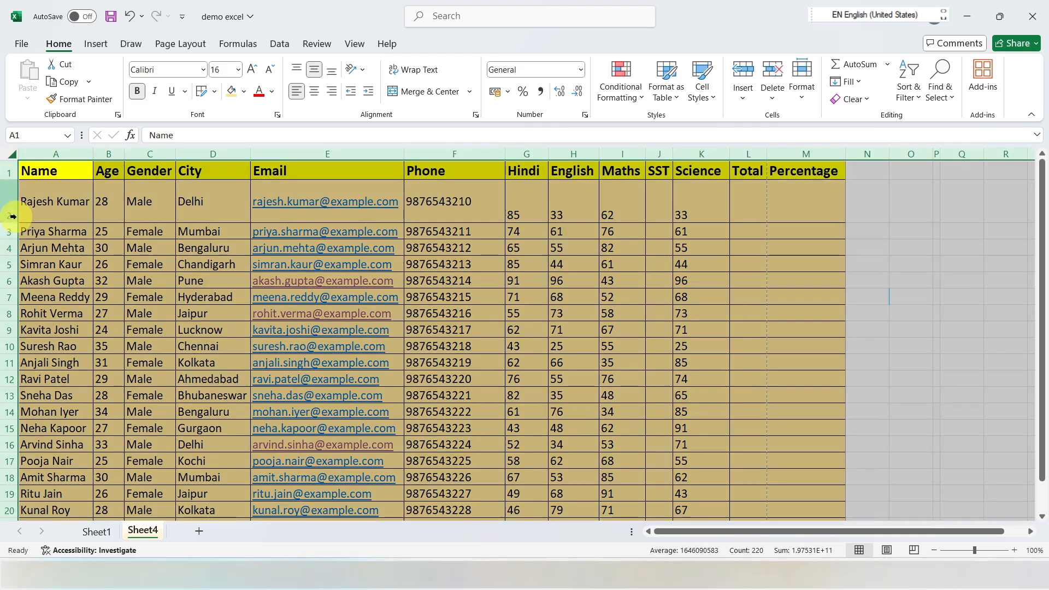
left_click_drag(13, 223, 11, 208)
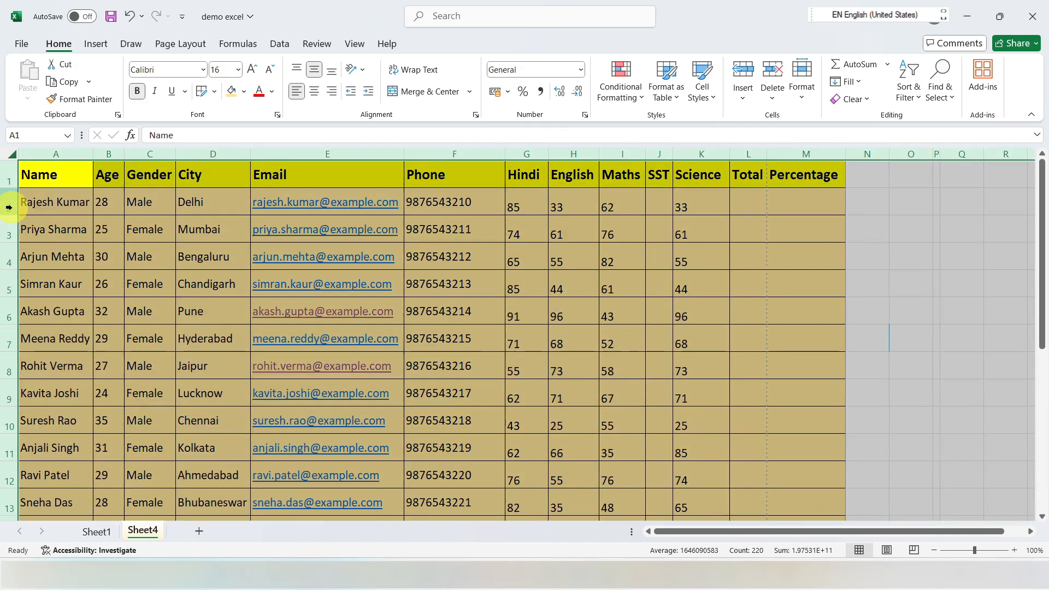
mouse_move(176, 154)
left_mouse_down()
mouse_move(186, 155)
mouse_move(157, 154)
left_mouse_up()
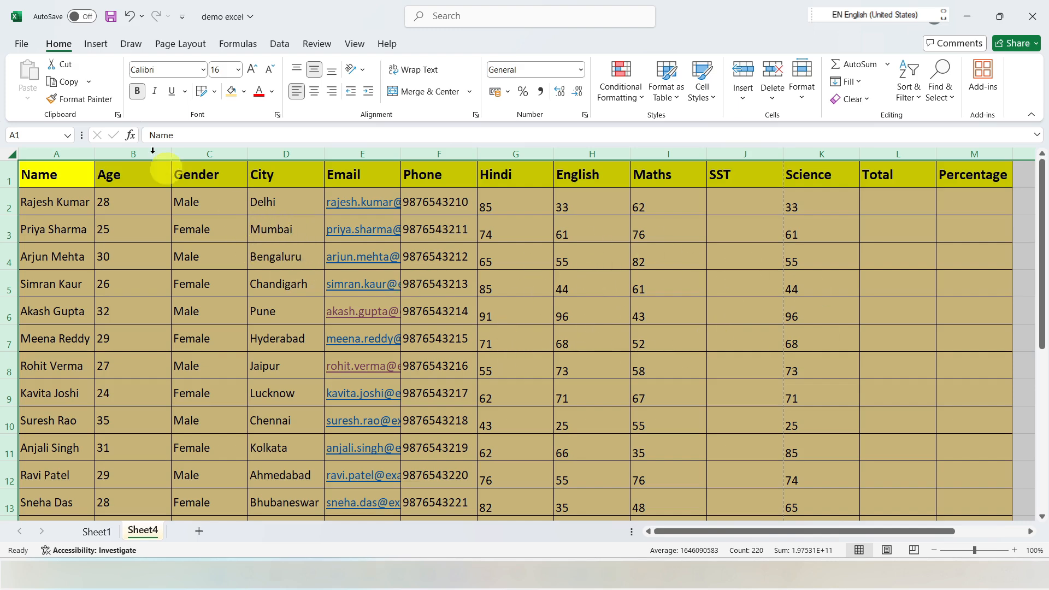
Step: Try Top Align and Middle Align on all cells of the sheet, and finish with Bottom Align
left_click(298, 70)
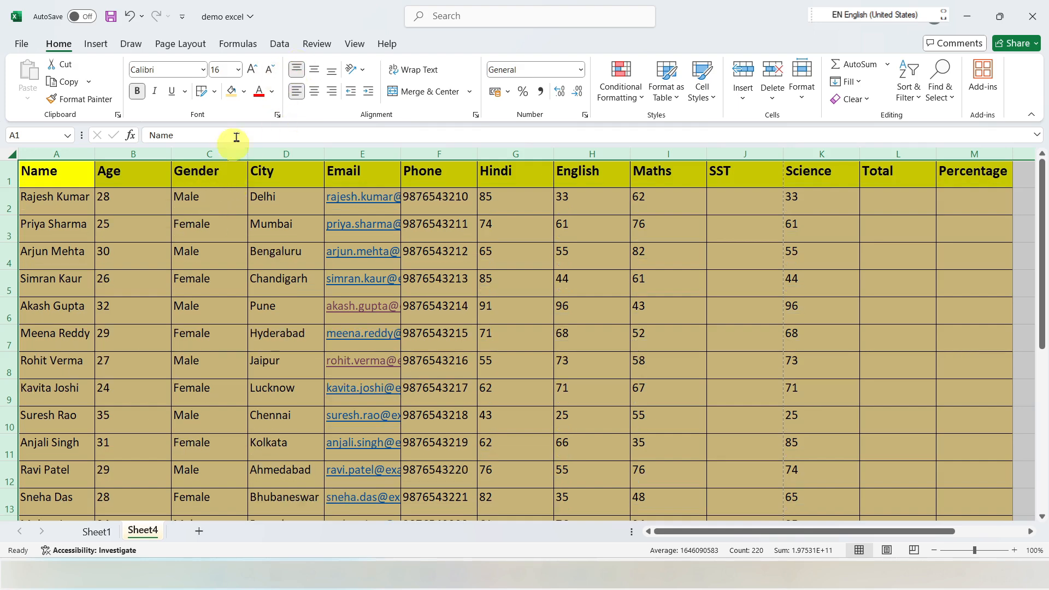
left_click(315, 70)
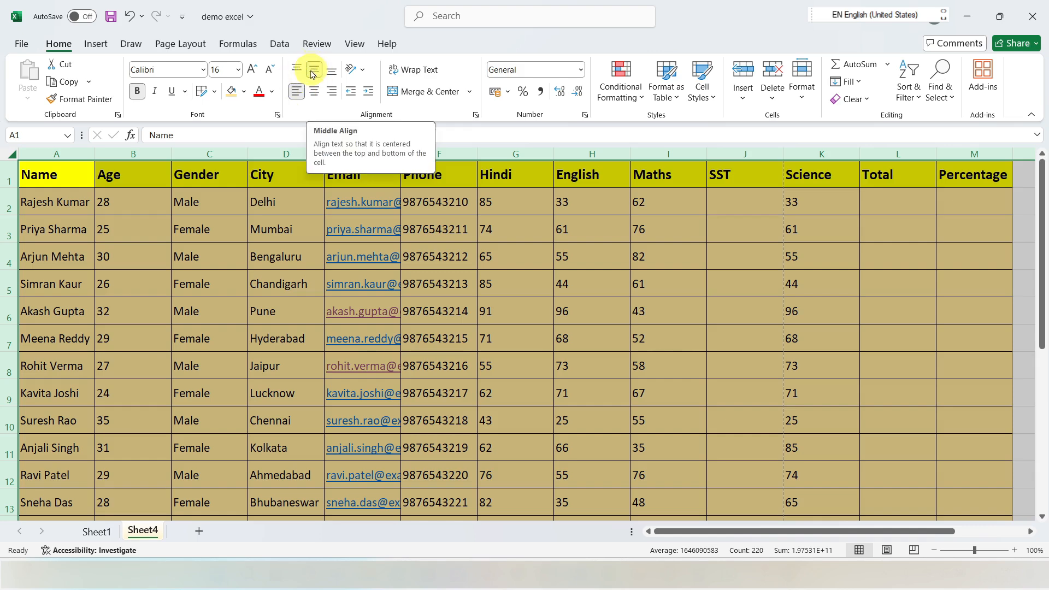
left_click(314, 75)
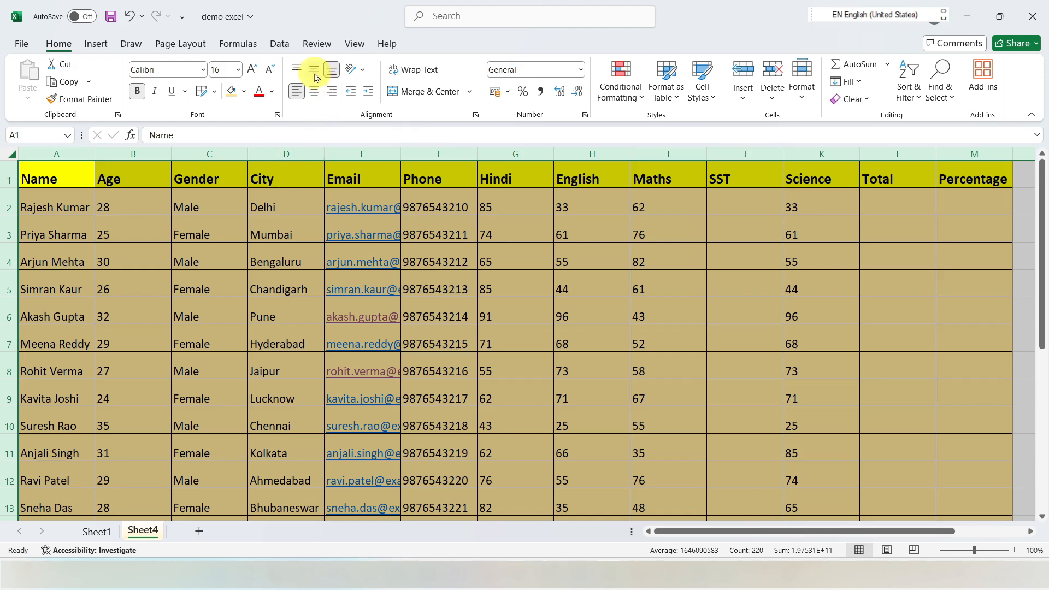
left_click(314, 70)
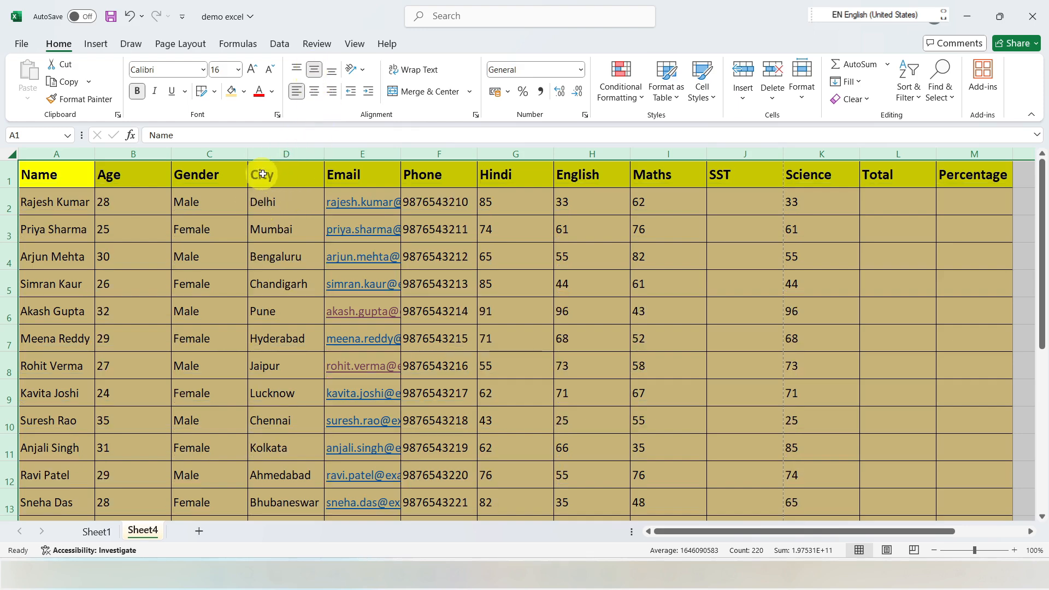
left_click(332, 71)
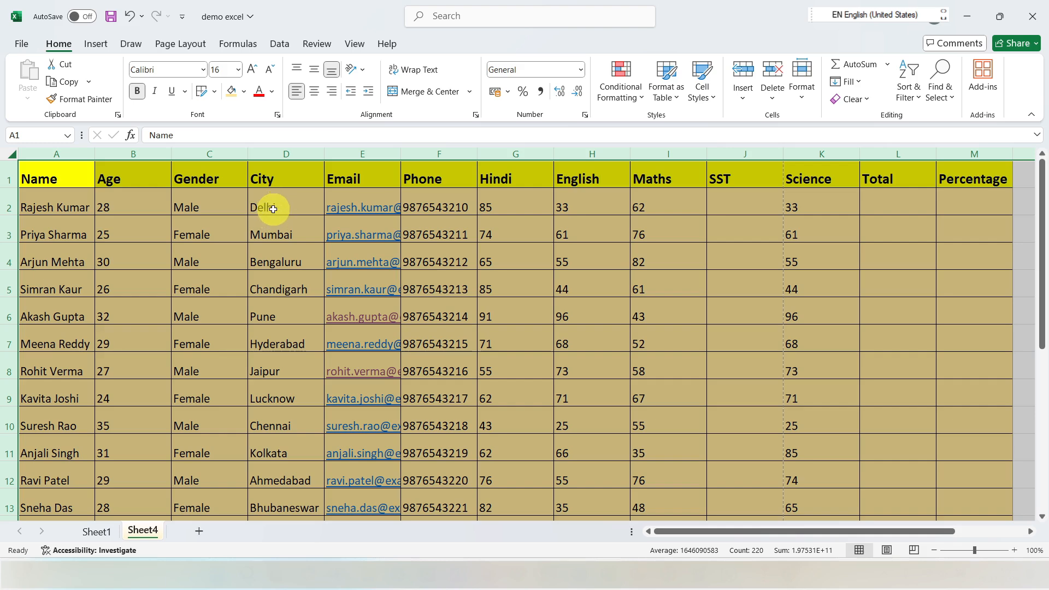
Step: Turn left alignment off and on again for all cells, and center their content horizontally
left_click(297, 93)
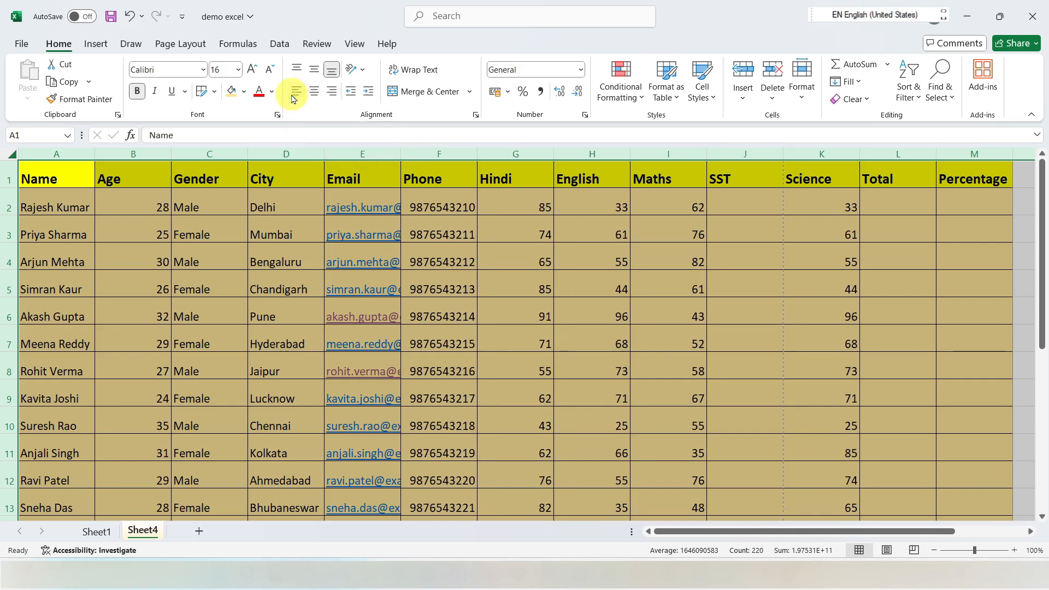
left_click(297, 92)
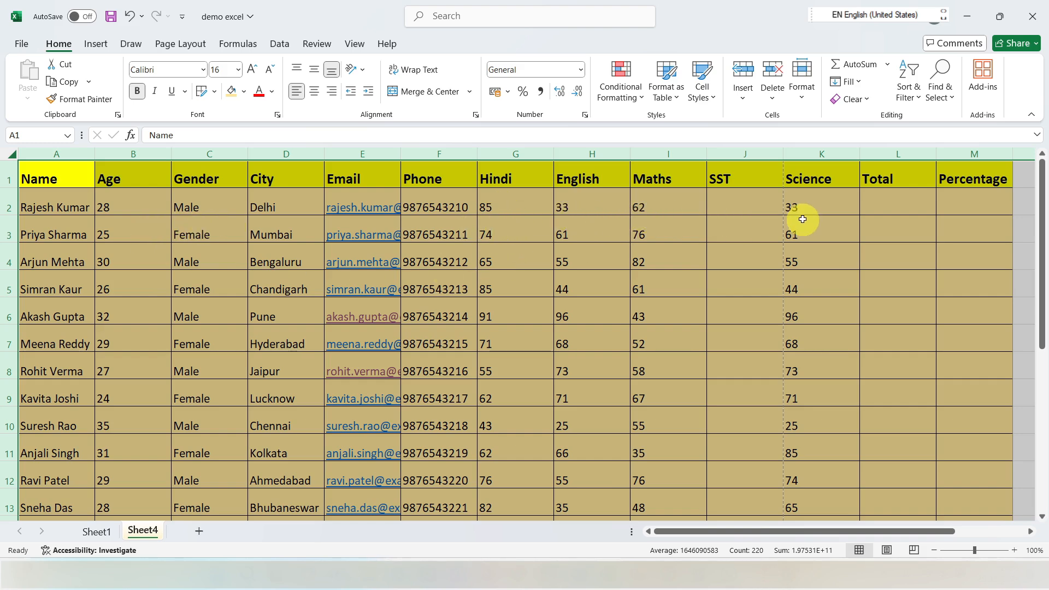
left_click(316, 93)
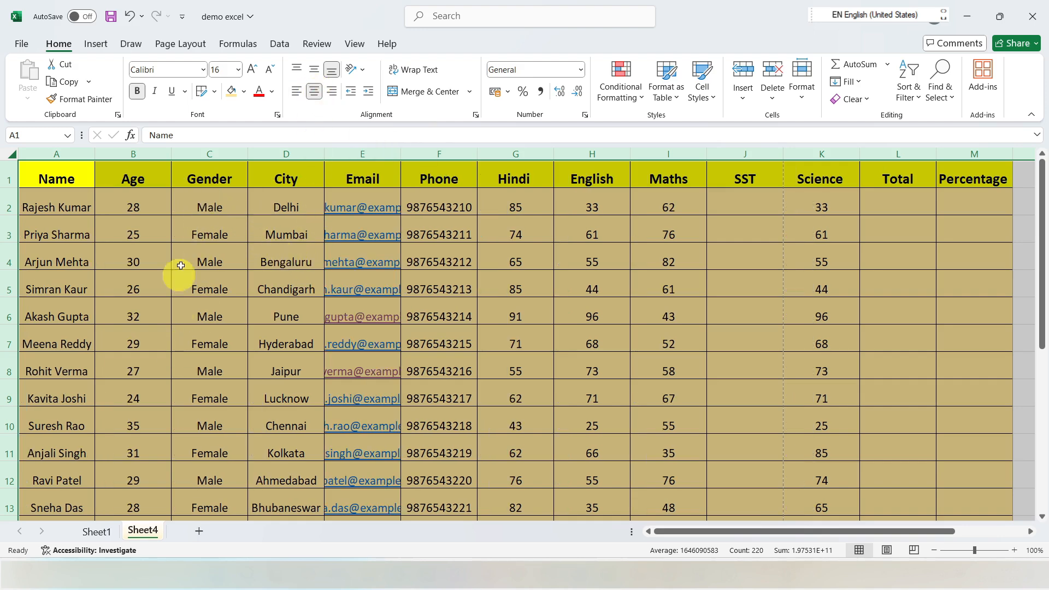
Step: Right-align the Name, Age, Gender and City entries in A2:D10
left_click_drag(68, 207, 86, 396)
left_click_drag(203, 230, 200, 288)
left_click_drag(66, 208, 285, 413)
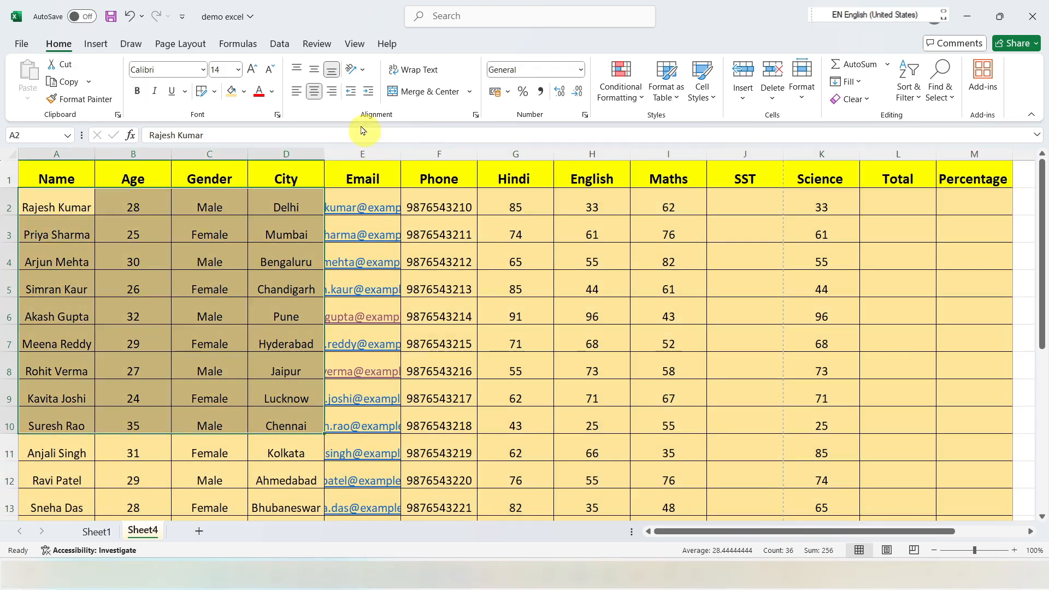
left_click(333, 92)
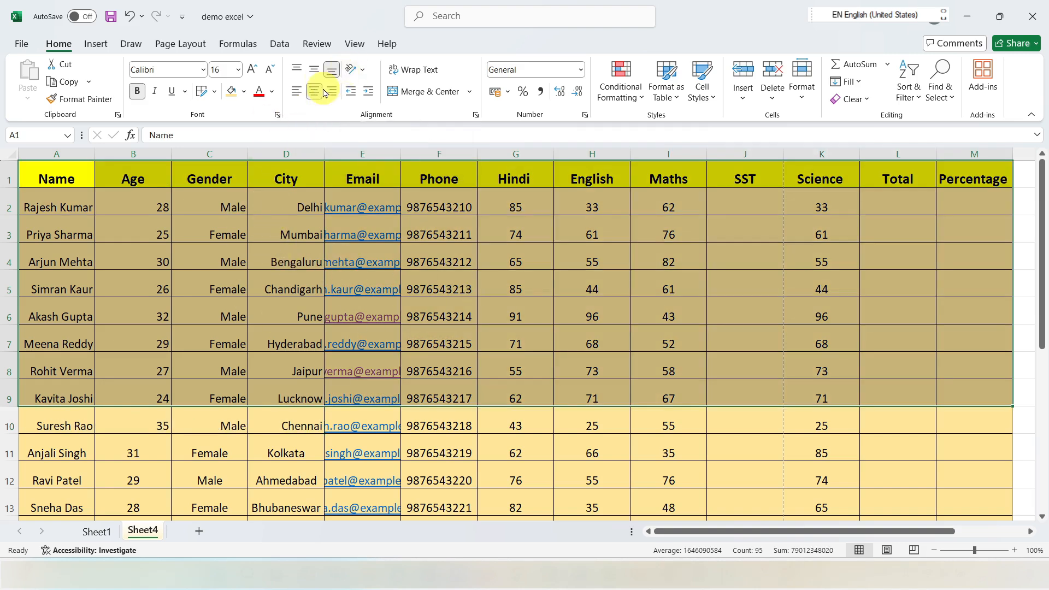
Step: Try Angle Counterclockwise and Vertical Text on the cells A1:M9, undoing each orientation change
left_click(358, 70)
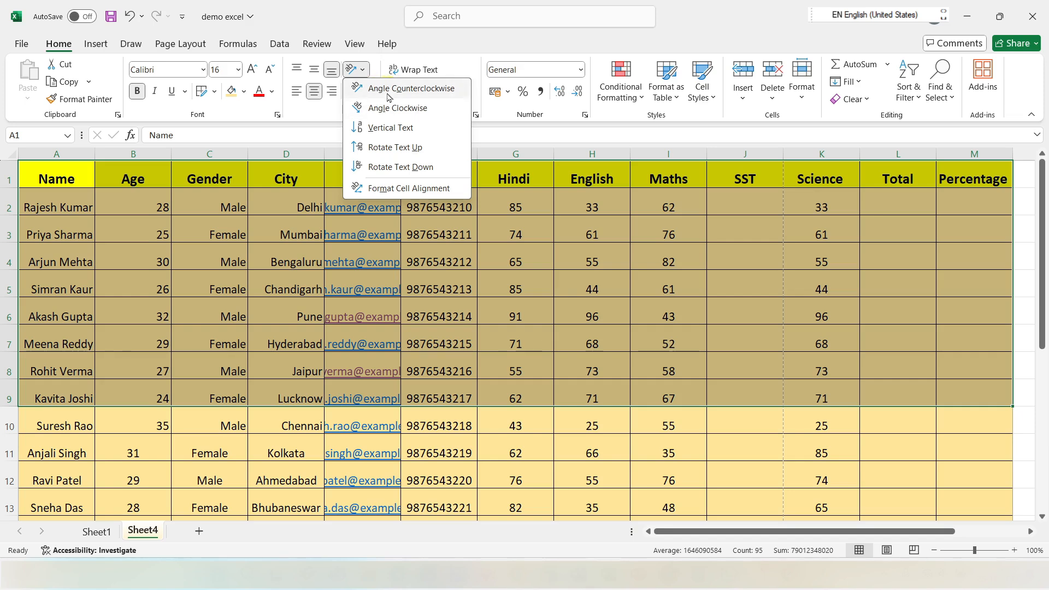
left_click(386, 91)
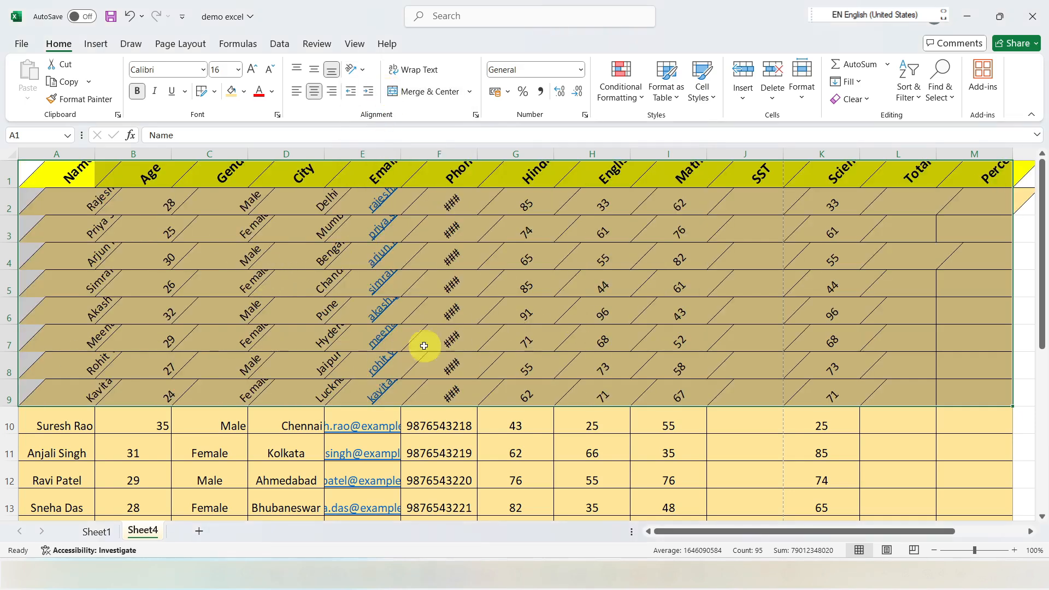
key("ctrl+z")
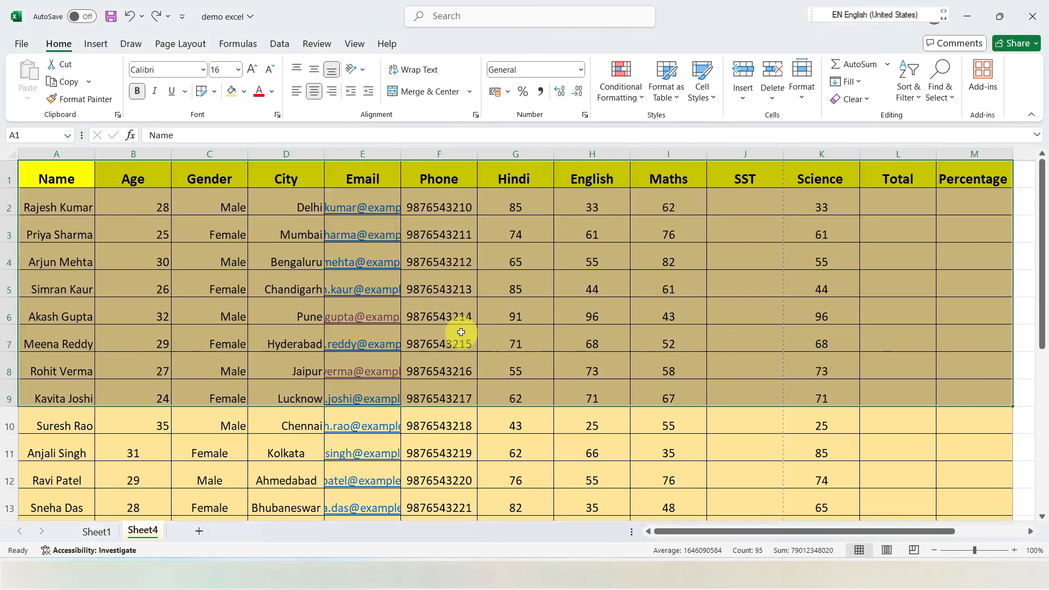
left_click(364, 71)
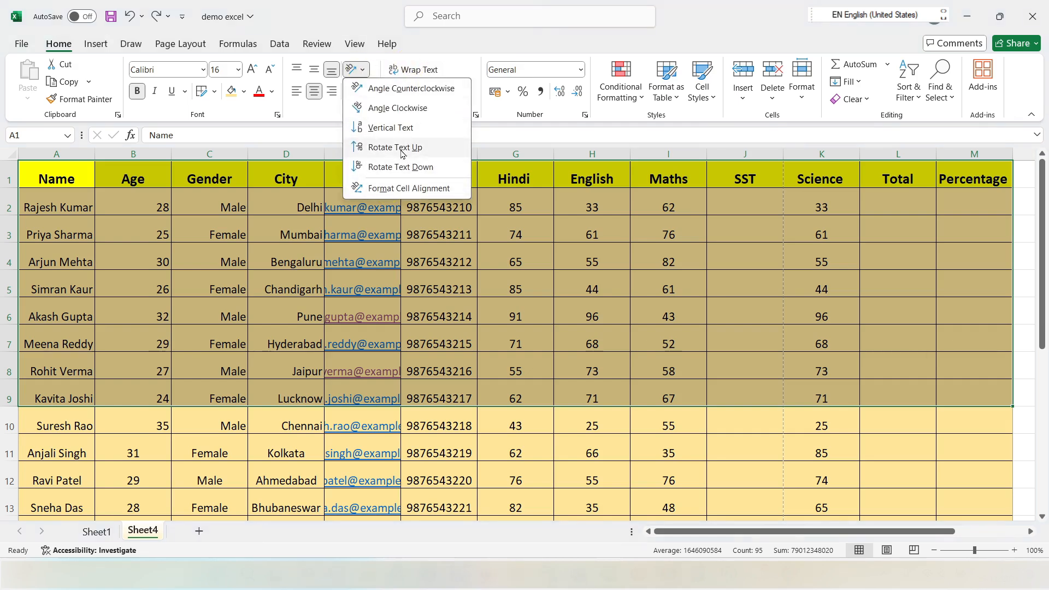
left_click(377, 128)
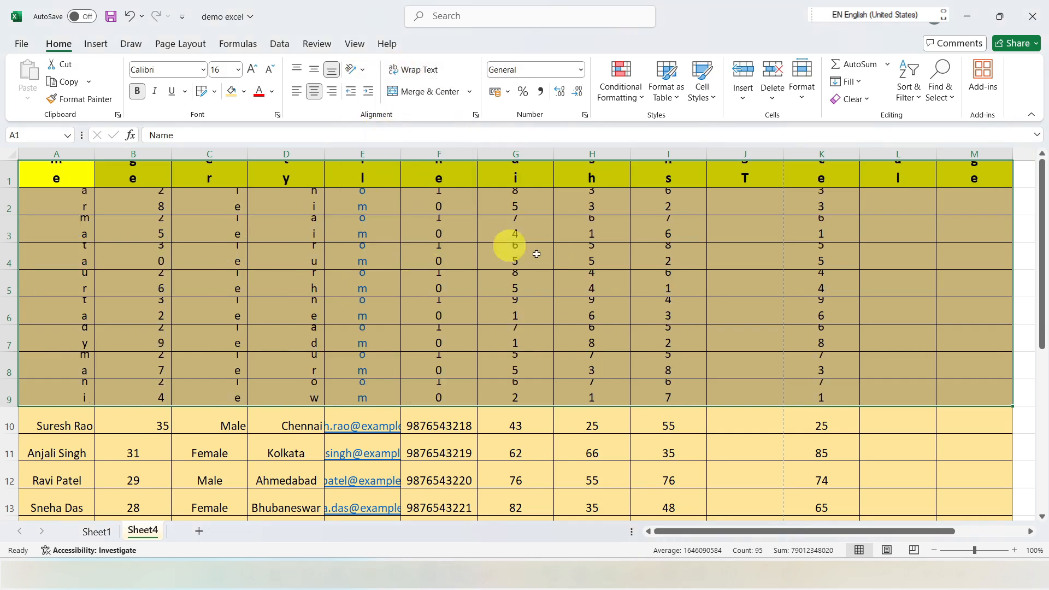
key("ctrl+z")
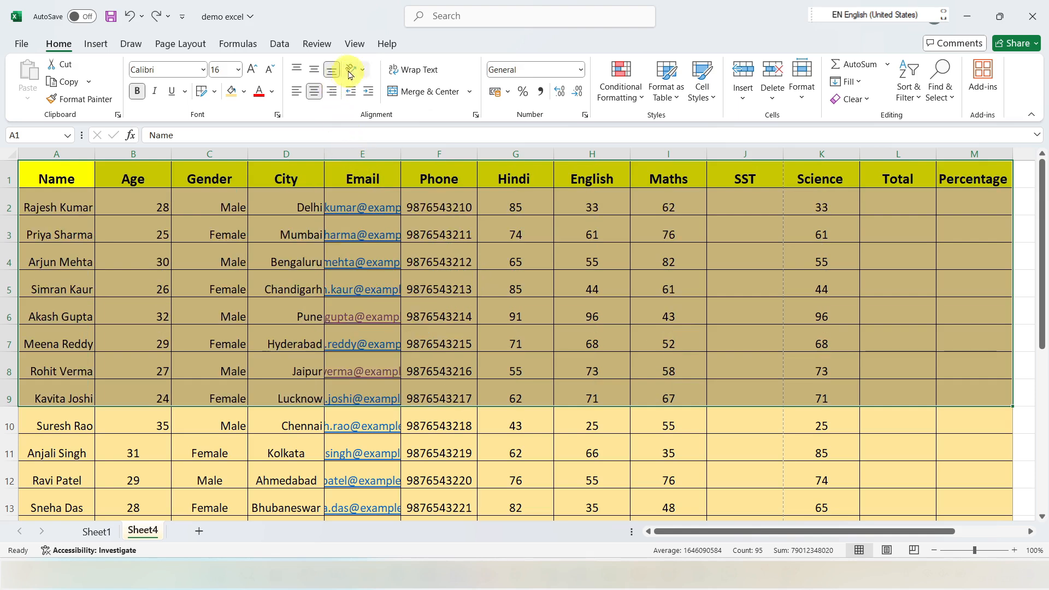
Step: Try increasing and decreasing the indent of the cells A1:M9 several times
left_click(370, 95)
left_click(369, 96)
left_click(369, 96)
left_click(369, 96)
left_click(369, 95)
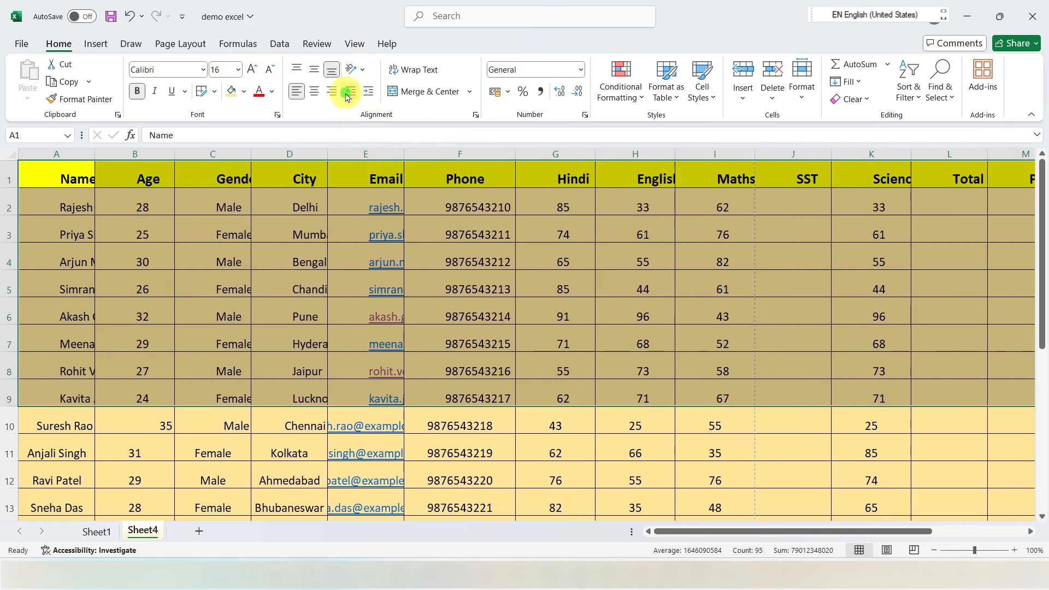
left_click(348, 93)
left_click(348, 93)
left_click(348, 93)
left_click(348, 93)
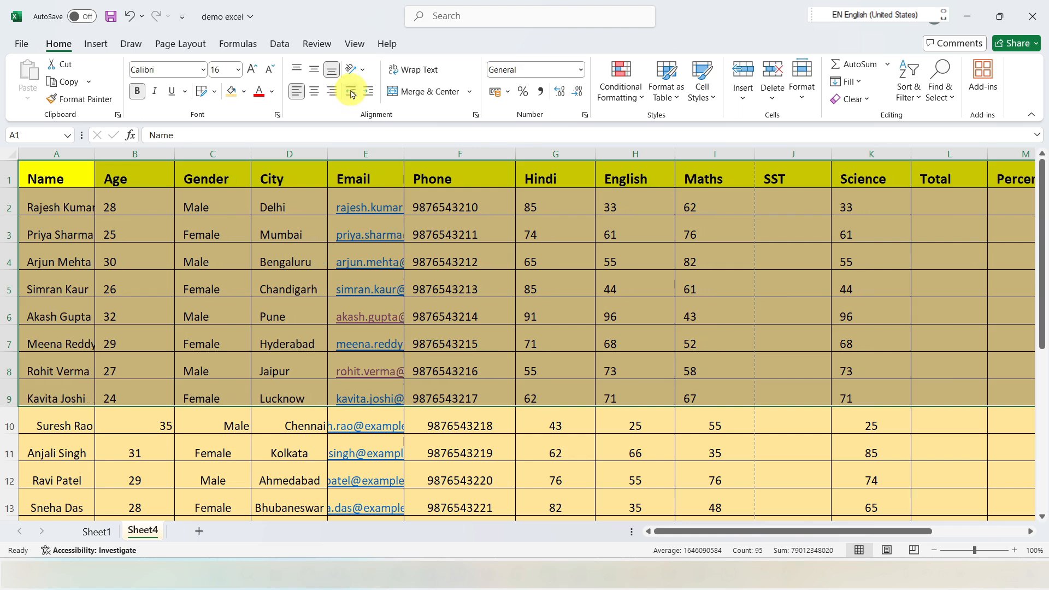
left_click(351, 94)
left_click(361, 96)
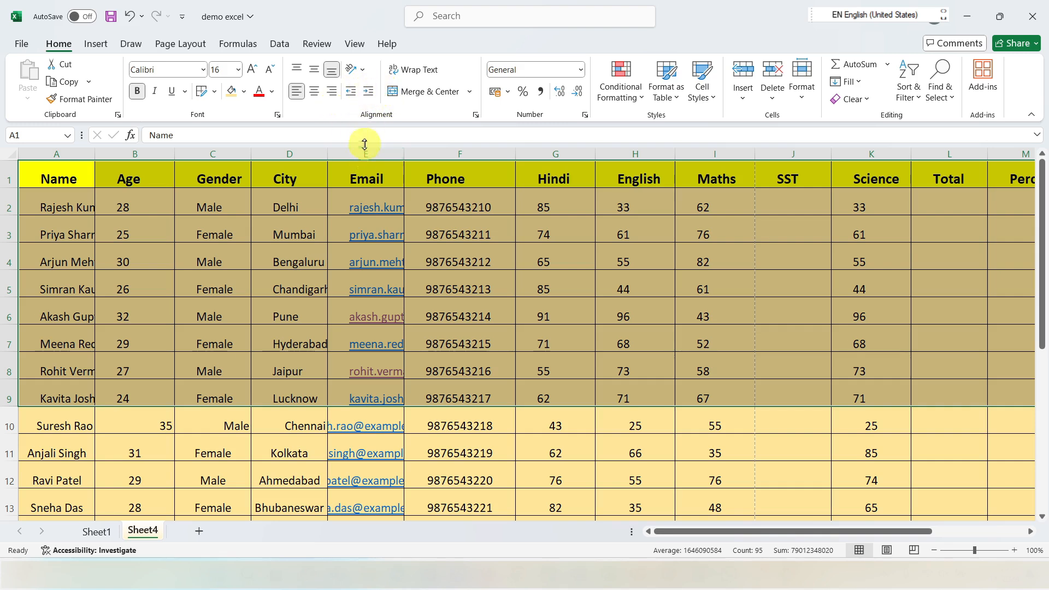
Step: Undo the indents and the earlier alignment, border, fill and cell size changes, back to the plain table with yellow headers
key("ctrl+z")
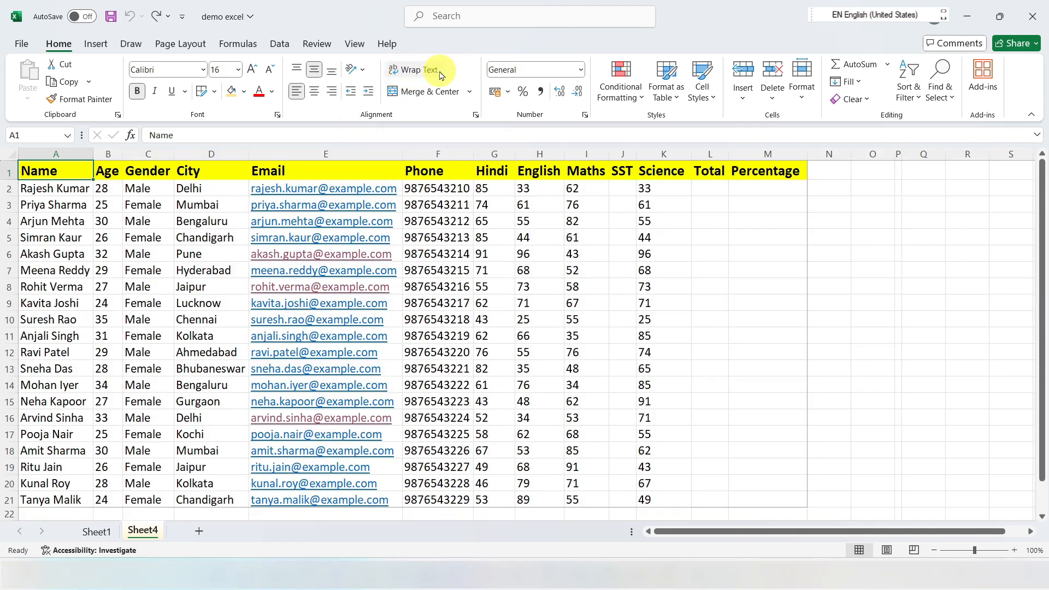
left_click_drag(26, 170, 783, 163)
left_click(484, 190)
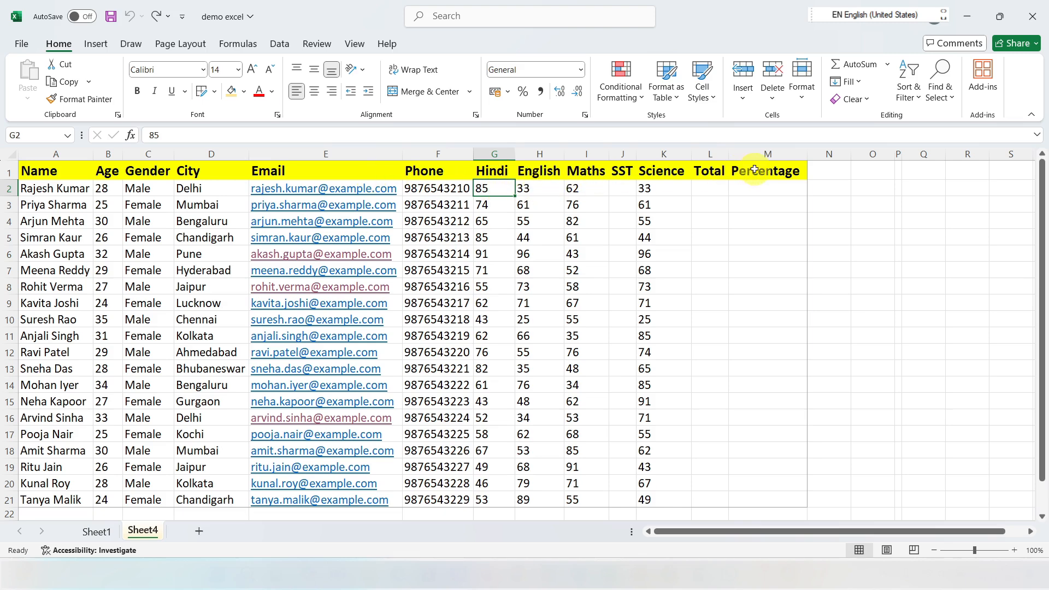
Step: Narrow column M so the Percentage header overflows, and turn Wrap Text on and off again for M1
left_click_drag(807, 155, 763, 154)
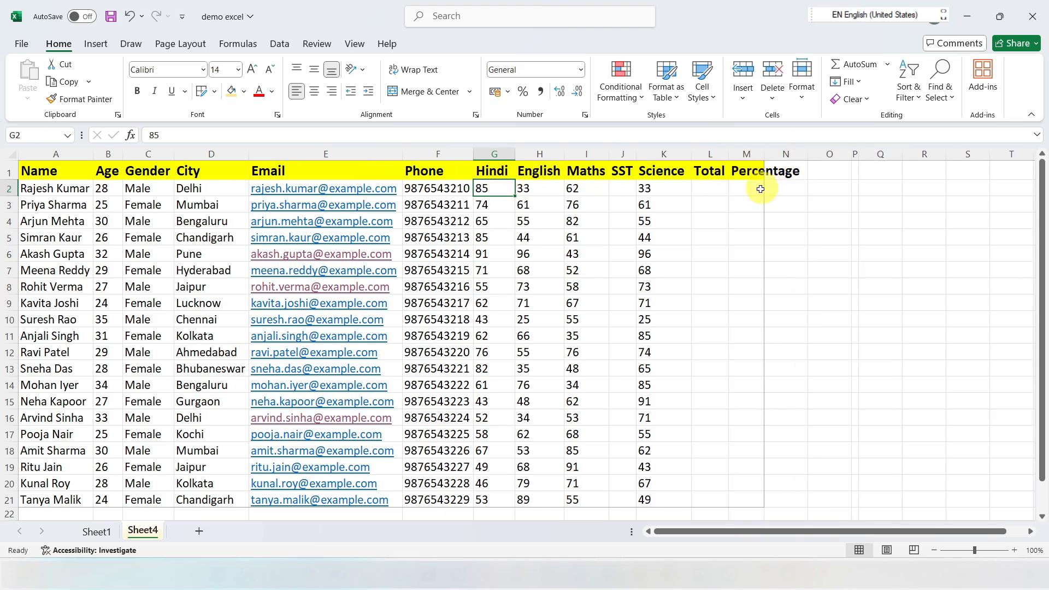
left_click(748, 171)
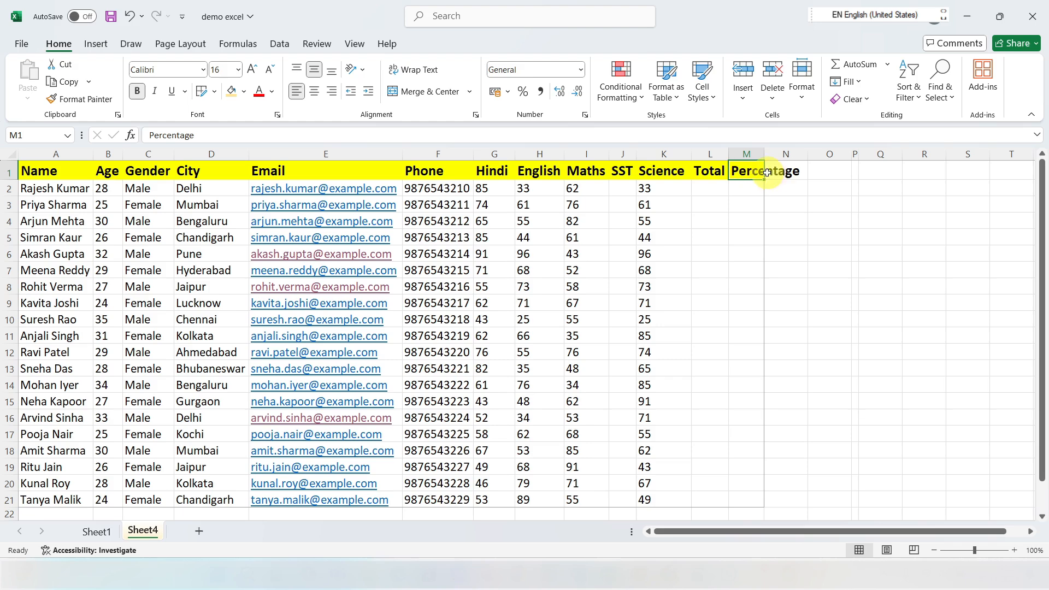
left_click(416, 69)
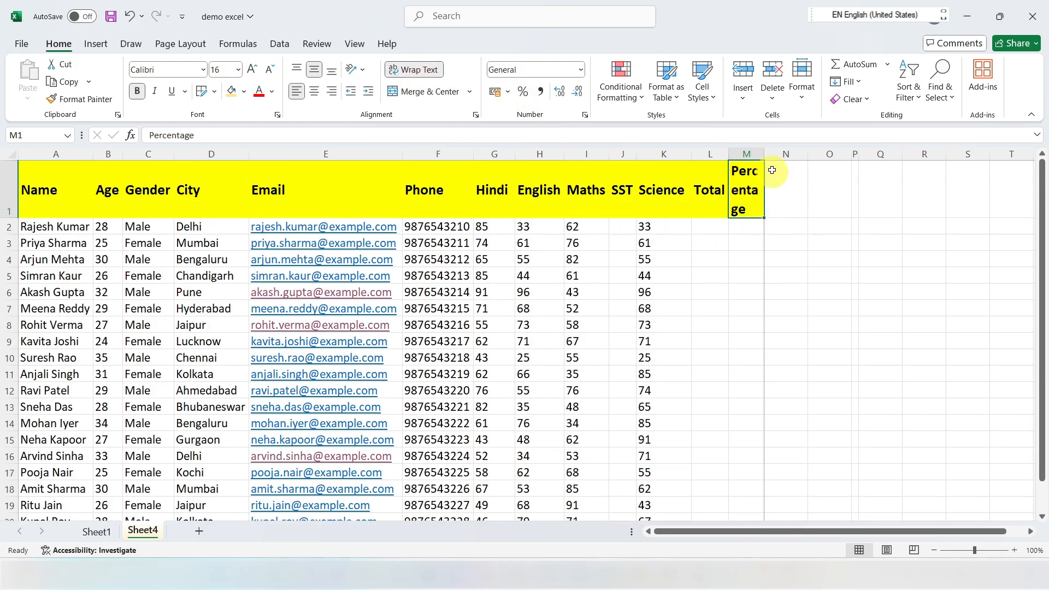
left_click(410, 76)
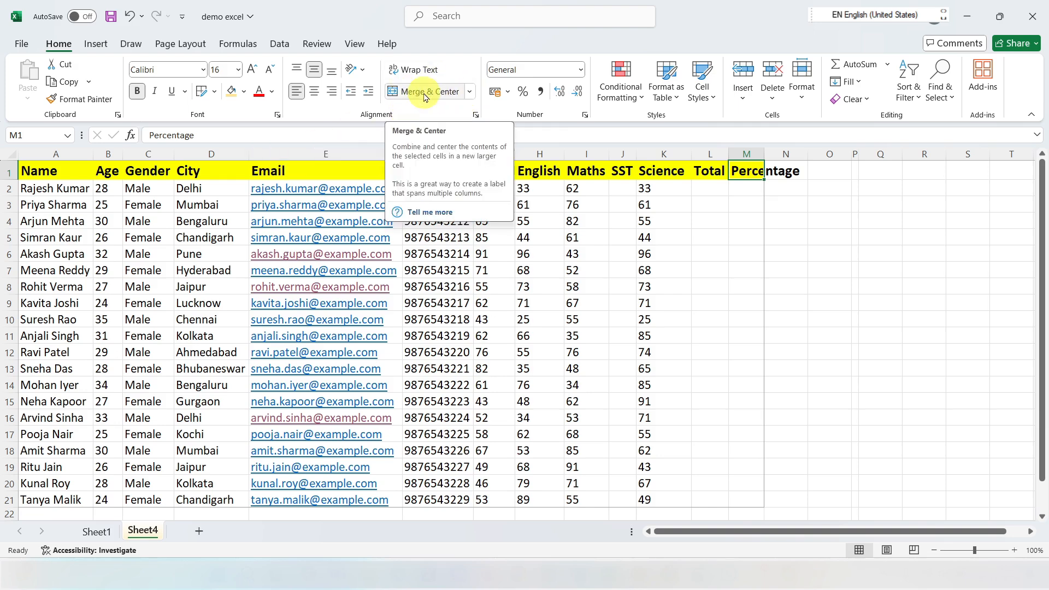
Step: Insert a blank row above the header row
left_click(738, 253)
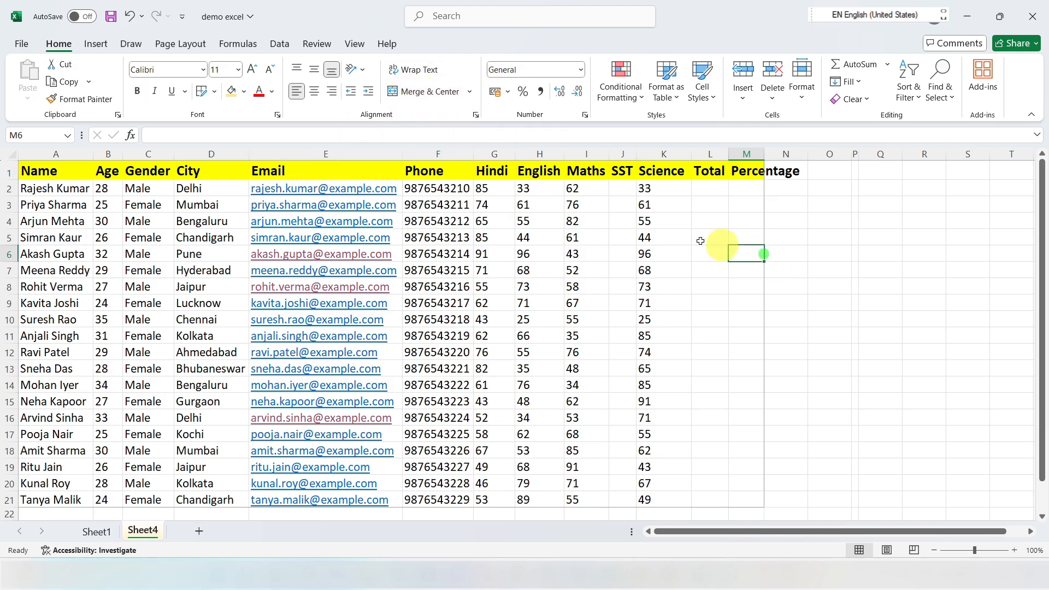
left_click(5, 169)
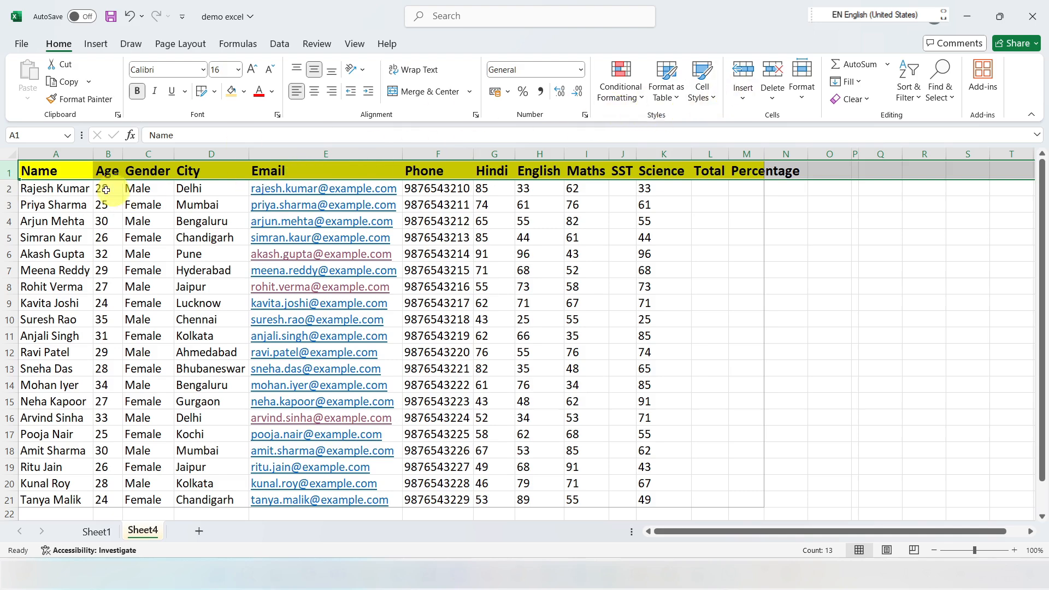
left_click(737, 76)
left_click(240, 253)
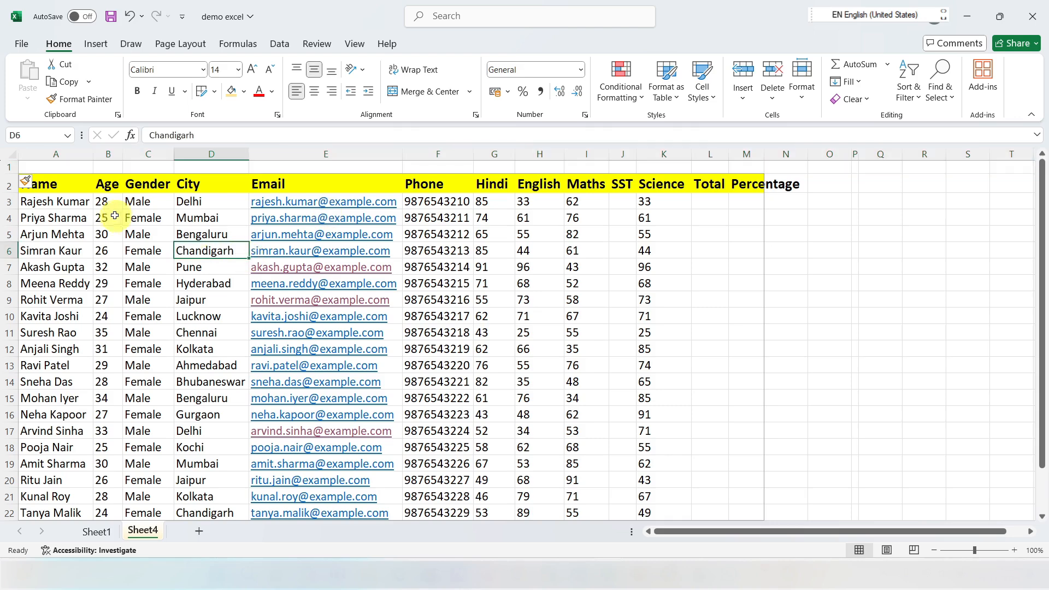
Step: Check the separate cells of the blank first row above the headers, one after another
left_click_drag(40, 166, 735, 173)
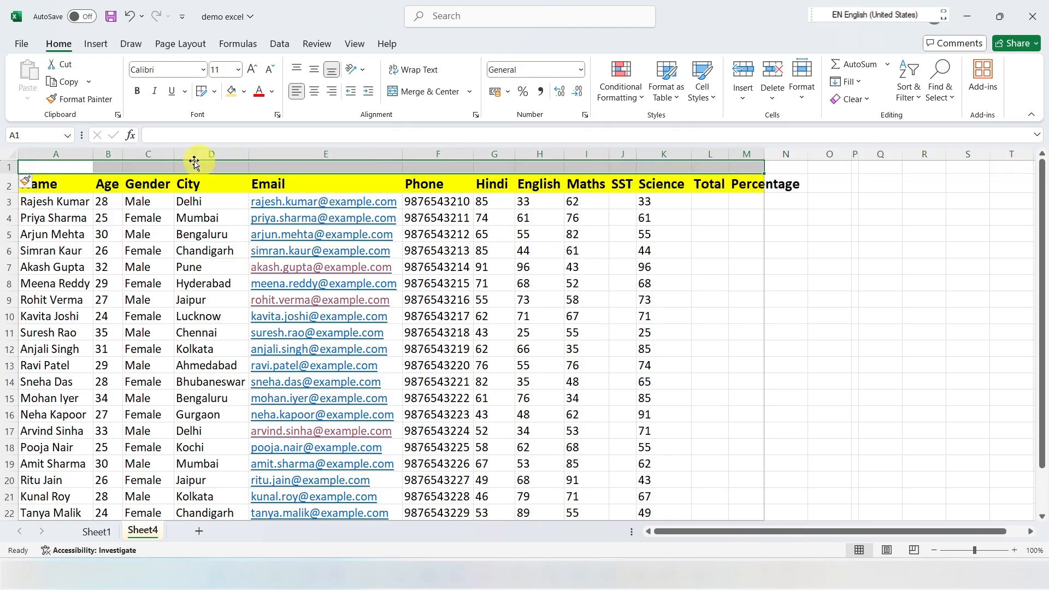
left_click(68, 165)
left_click(105, 164)
left_click(145, 168)
left_click(215, 168)
left_click(316, 168)
left_click(428, 170)
left_click(490, 170)
left_click(527, 167)
left_click(584, 168)
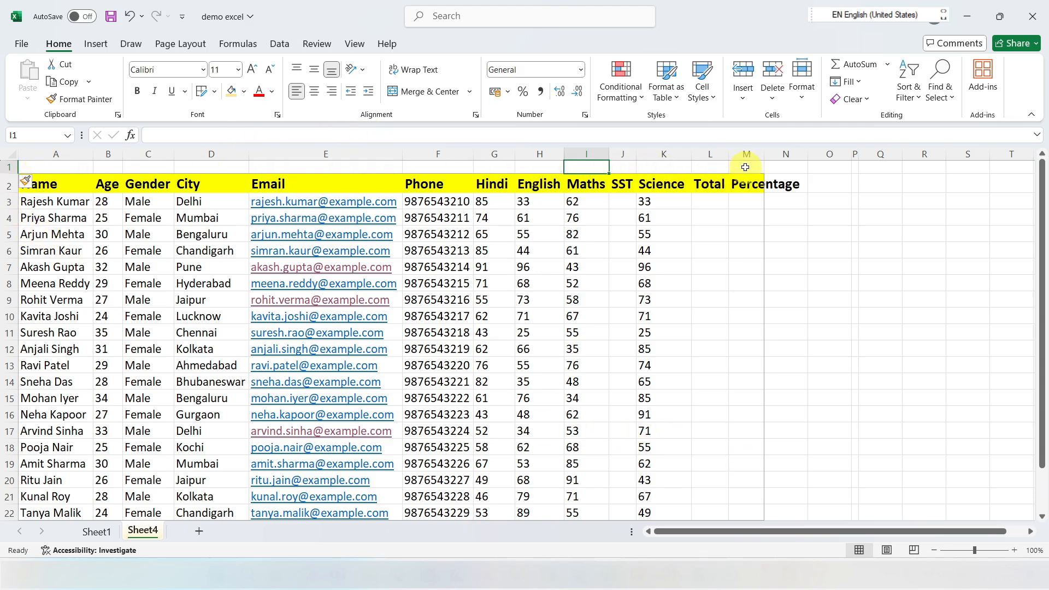
Step: Merge and center the cells A1:M1 and enter the title RAGHAV XL PRIME 2.0
left_click_drag(53, 170, 738, 160)
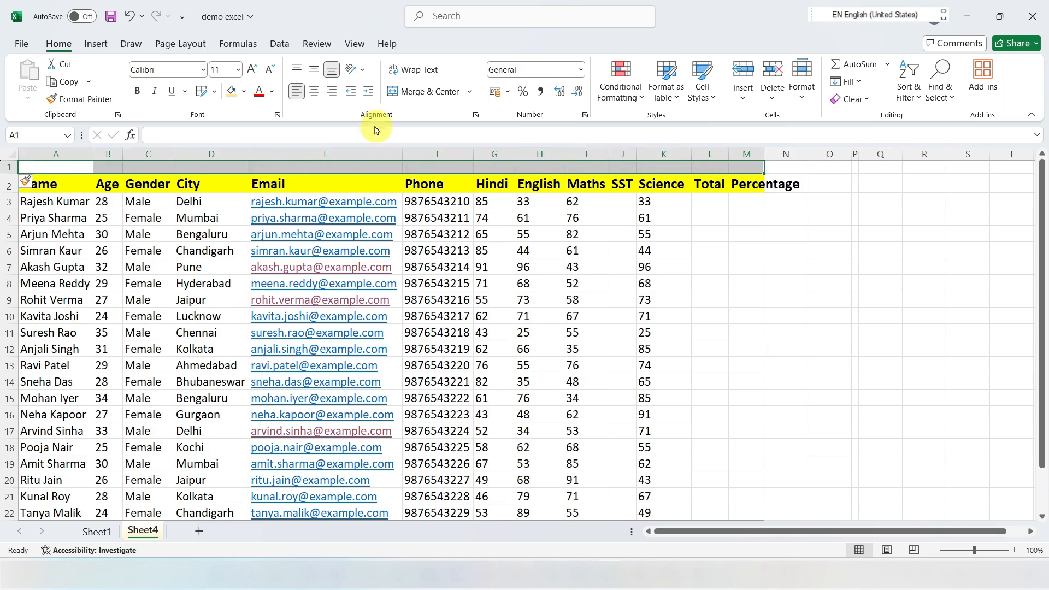
left_click(417, 93)
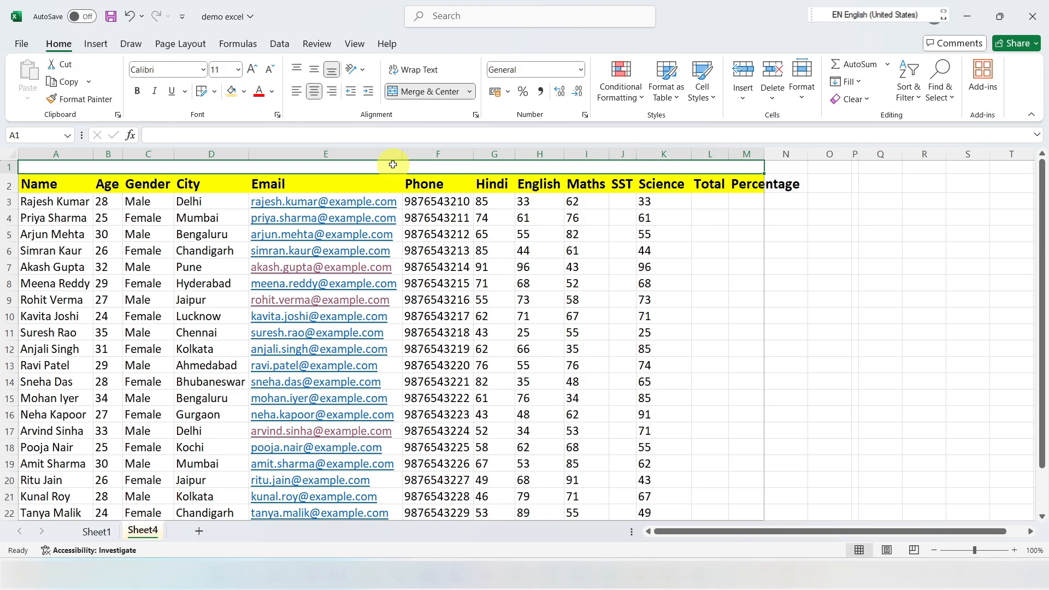
type("RAGHAV XL PRIME 2.0")
left_click(421, 221)
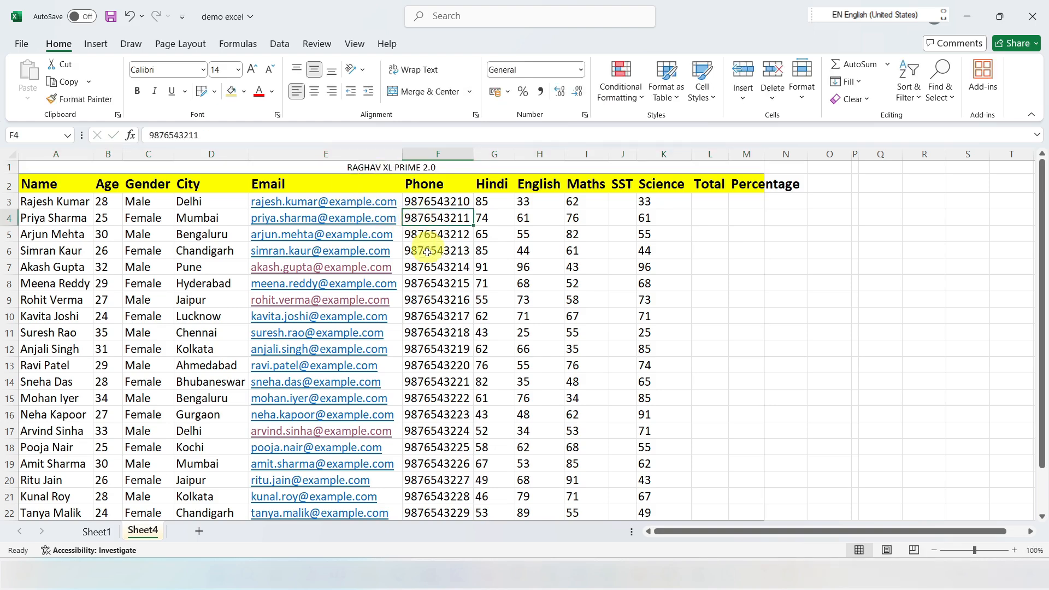
Step: Unmerge the title cell above the headers, and merge and center it across A1:M1 again
left_click(355, 167)
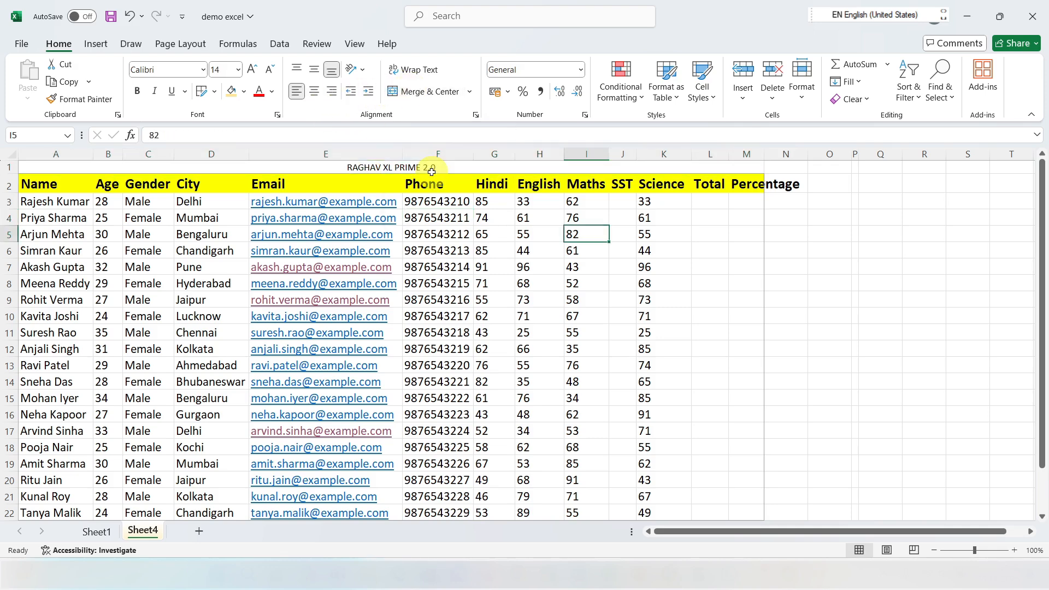
left_click(424, 168)
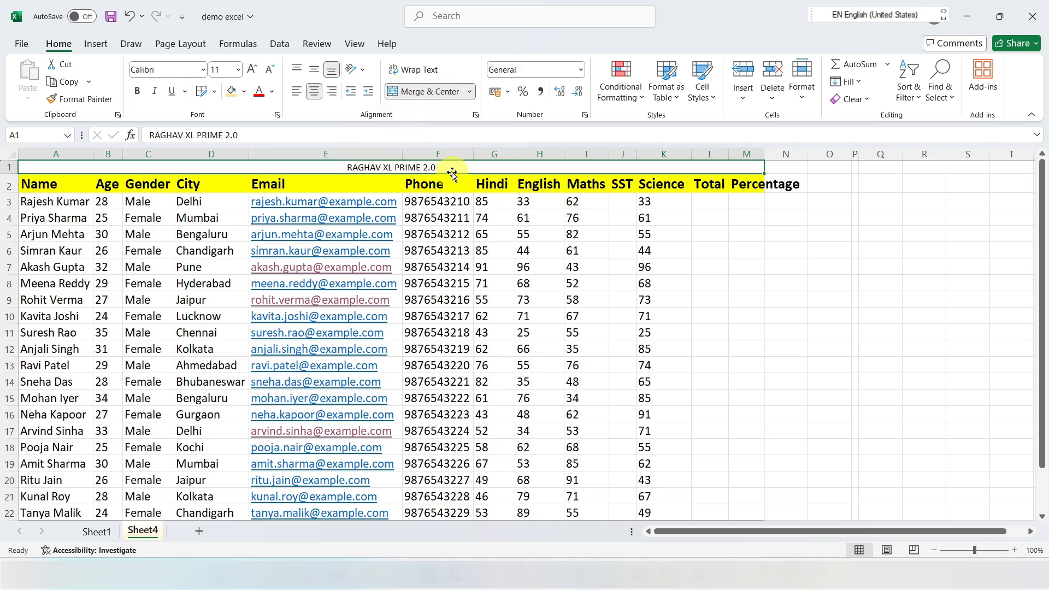
left_click(417, 92)
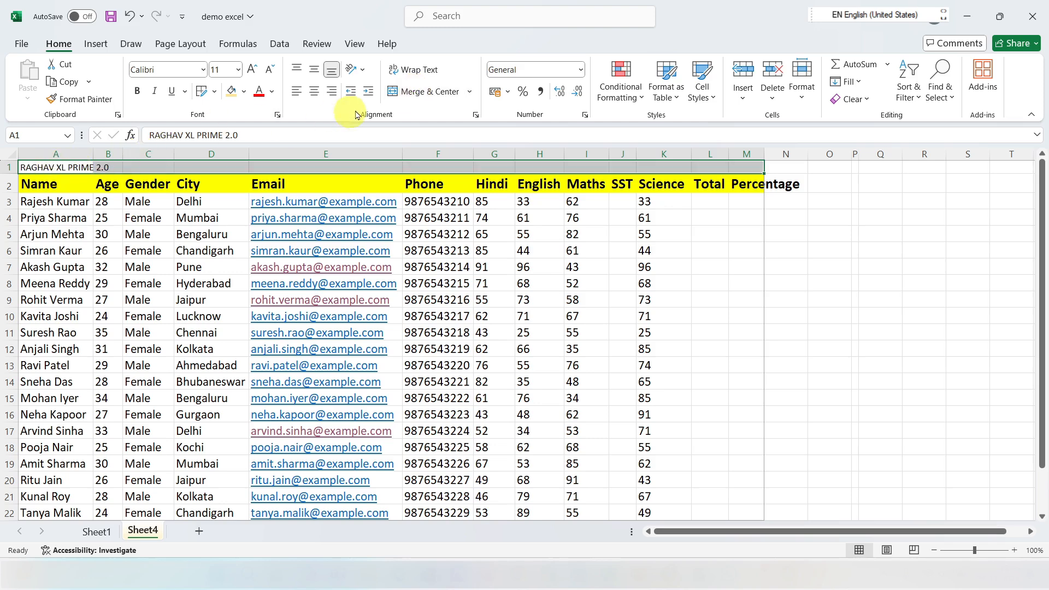
left_click(424, 93)
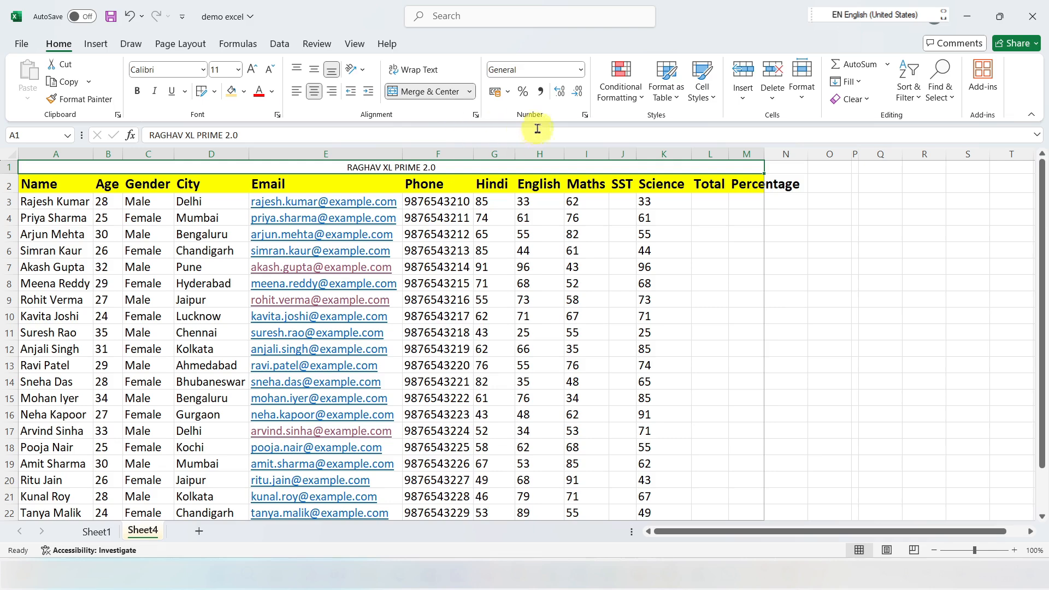
left_click(548, 214)
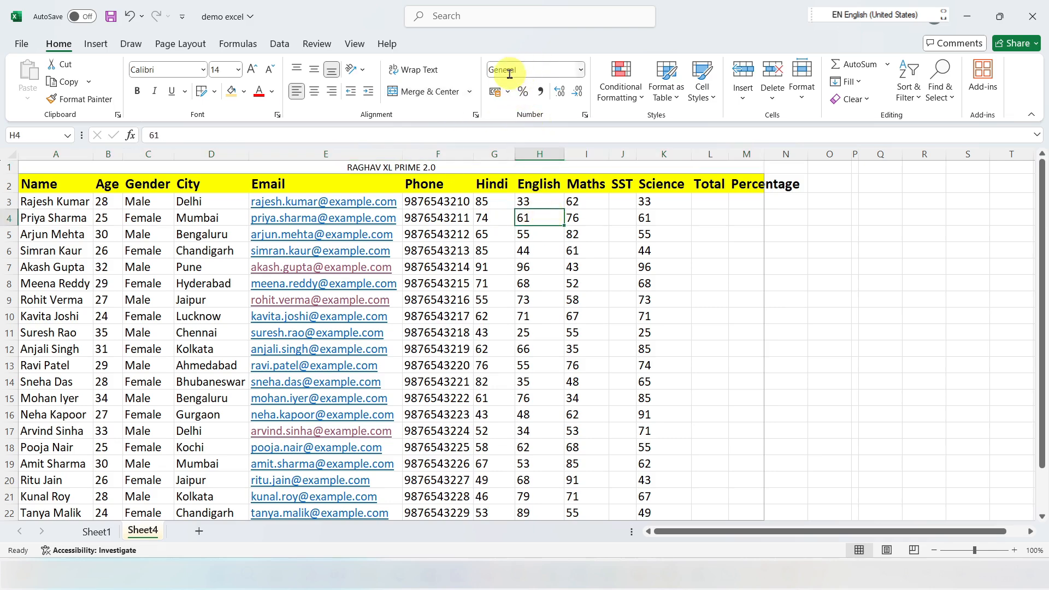
left_click(582, 74)
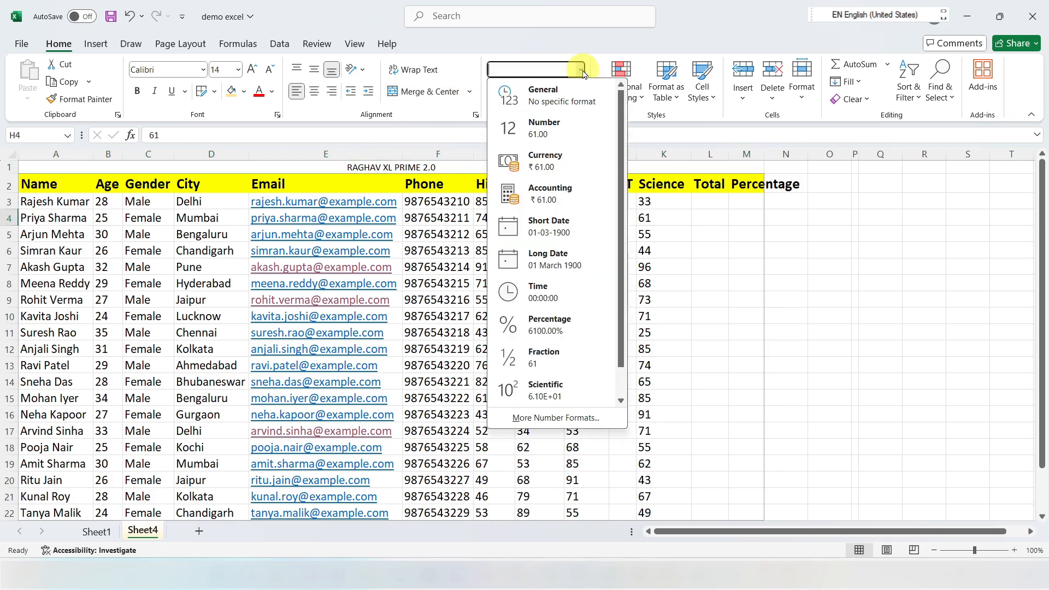
left_click(704, 218)
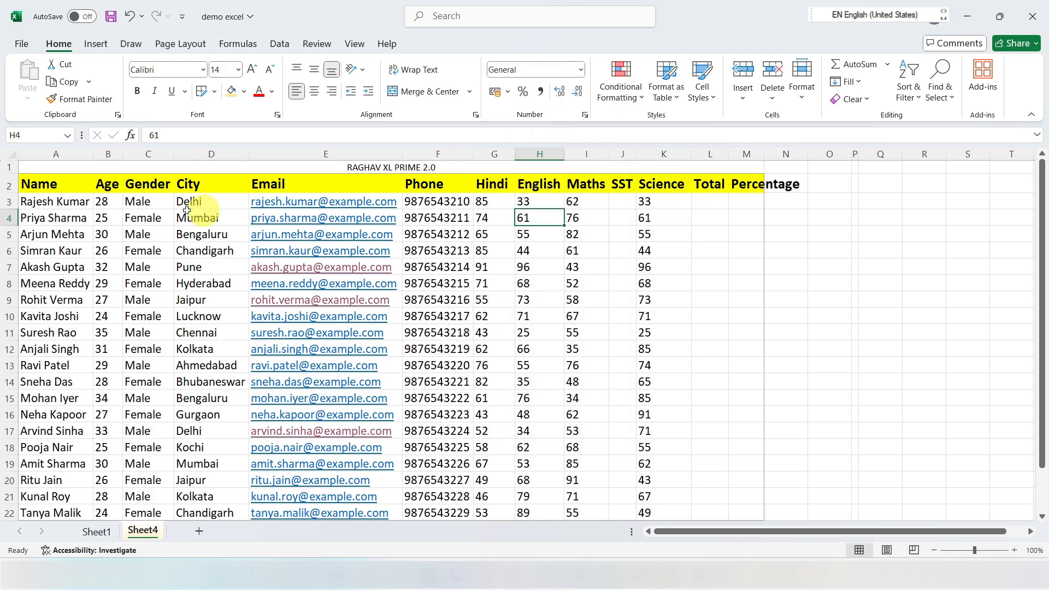
Step: Try the General and Number formats on the table A2:M22, and return its cells to General
left_click_drag(38, 183, 739, 508)
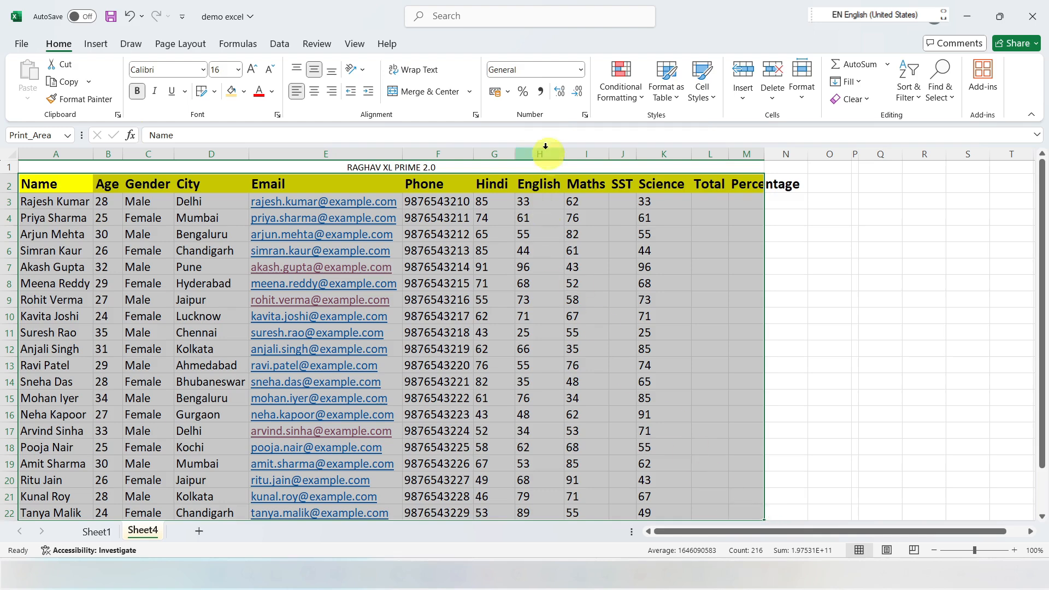
left_click(582, 71)
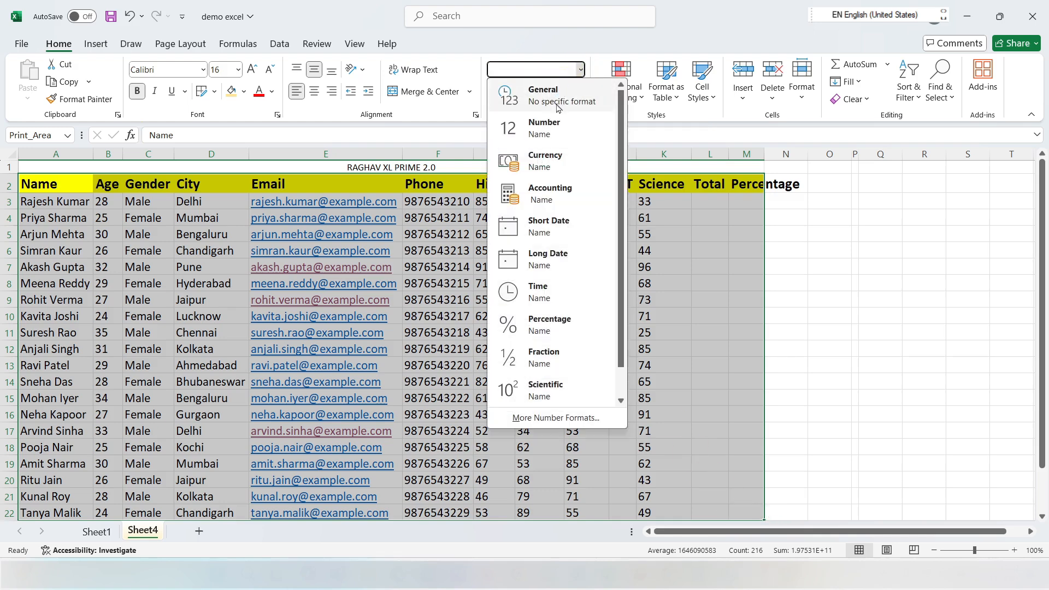
left_click(558, 102)
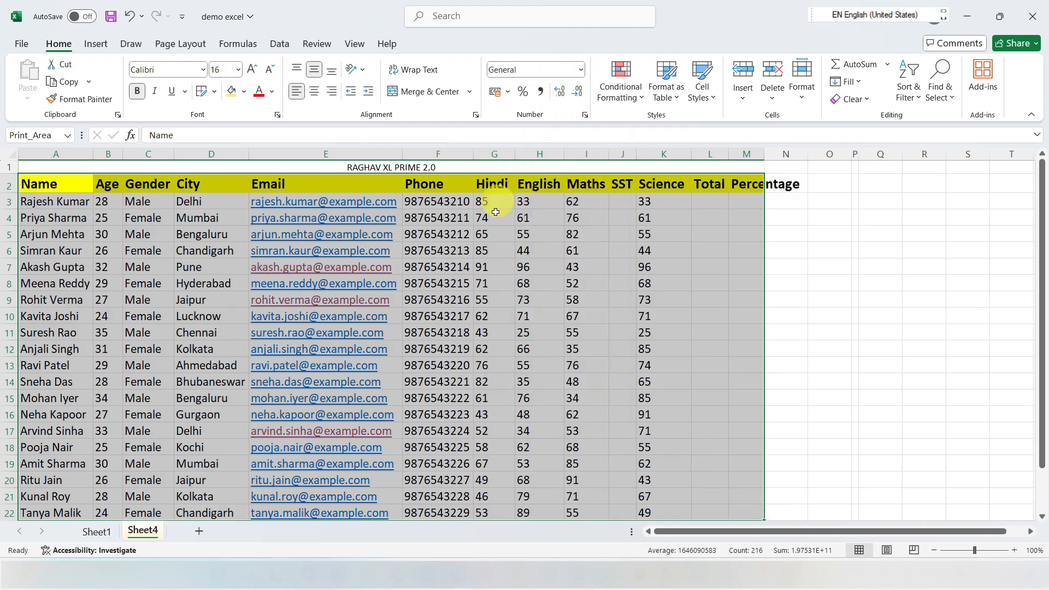
left_click(581, 70)
left_click(551, 129)
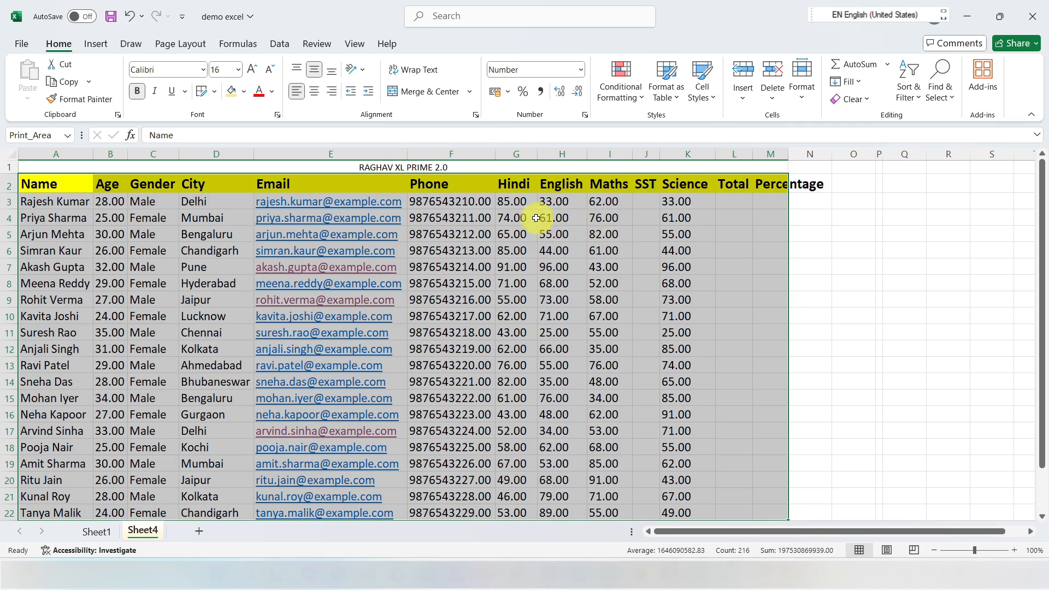
key("ctrl+shift+grave")
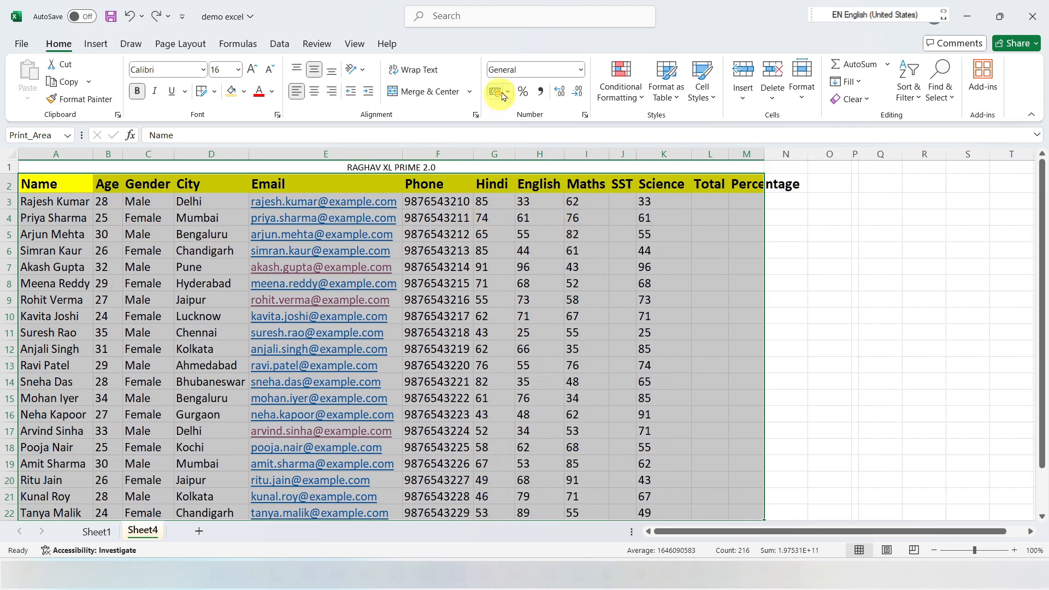
Step: Try the Currency format and the Accounting format on the table A2:M22
left_click(580, 70)
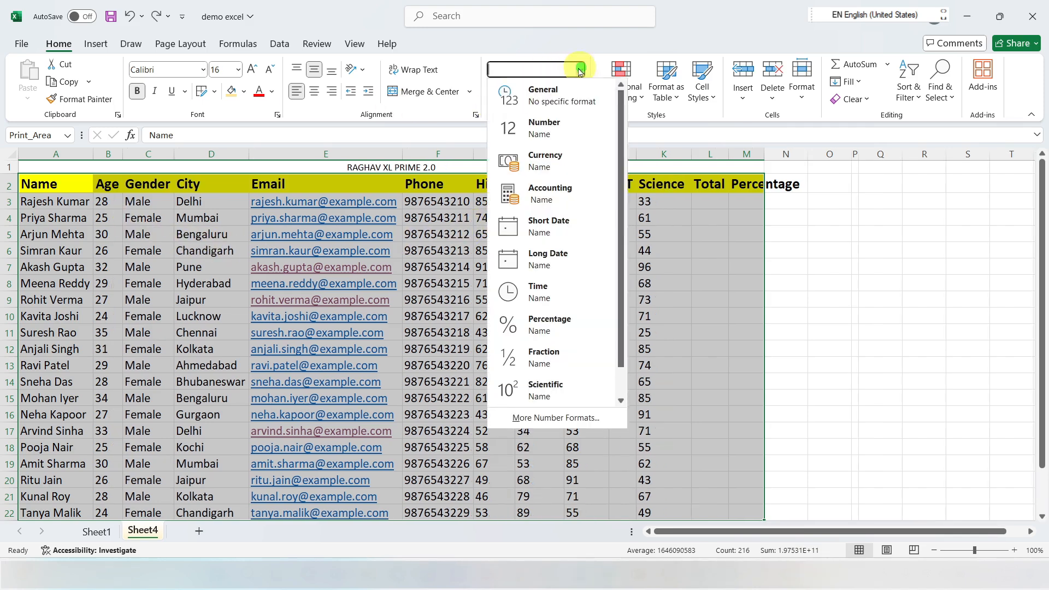
left_click(549, 167)
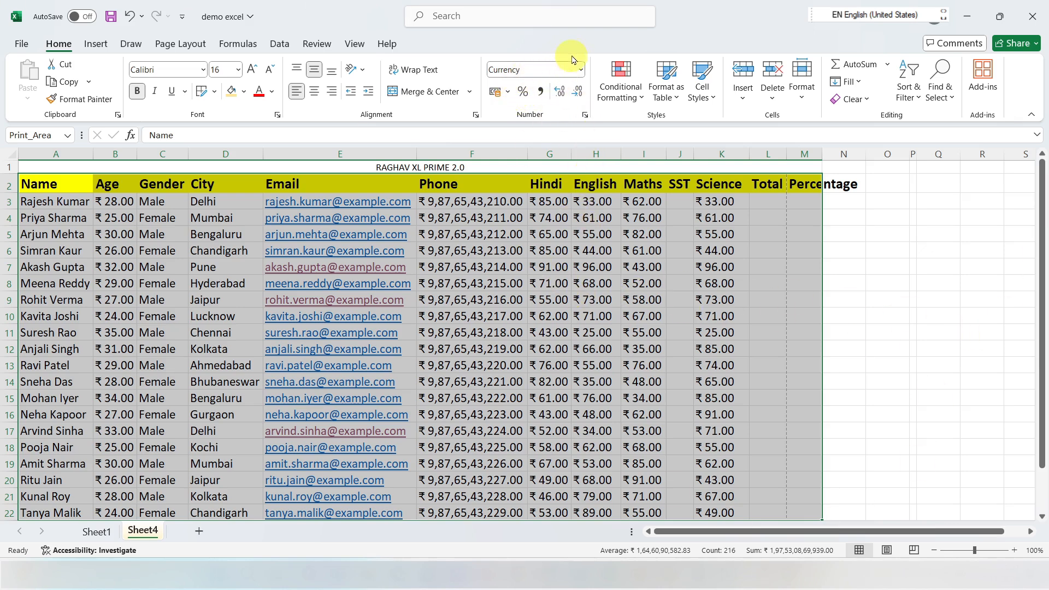
left_click(580, 71)
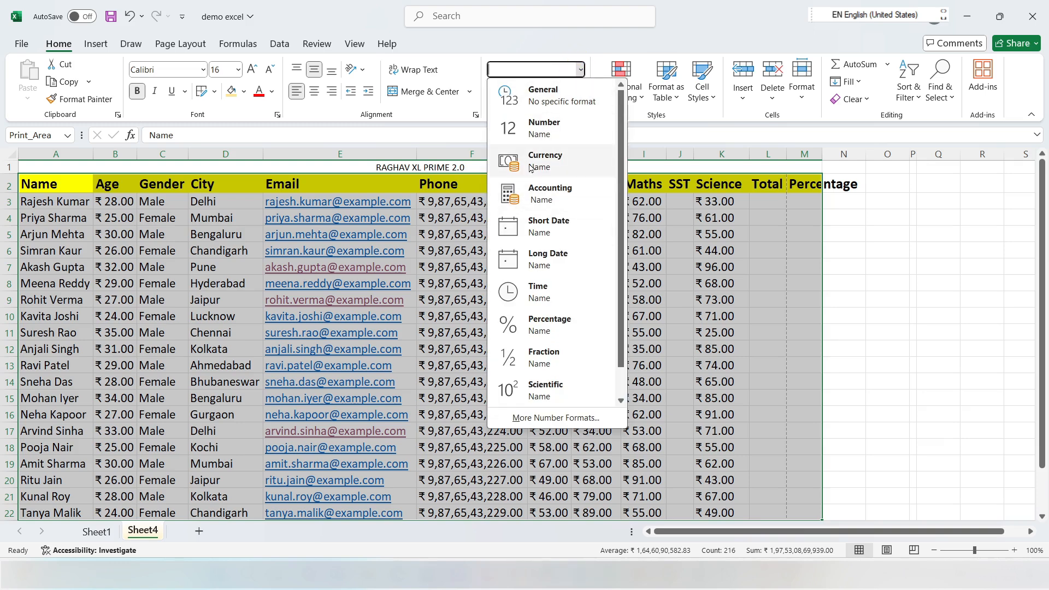
left_click(541, 195)
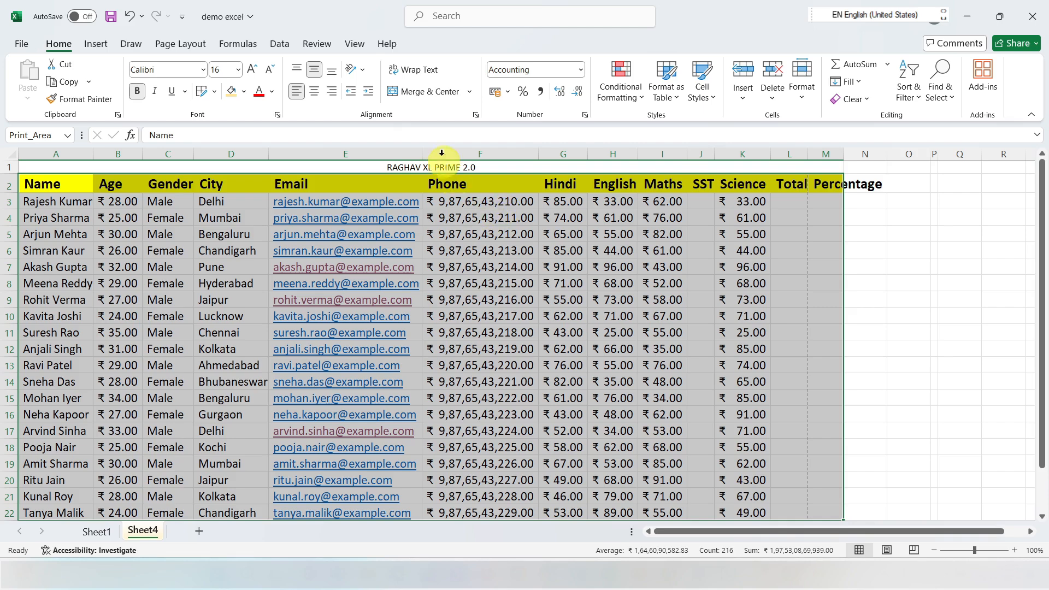
left_click(582, 70)
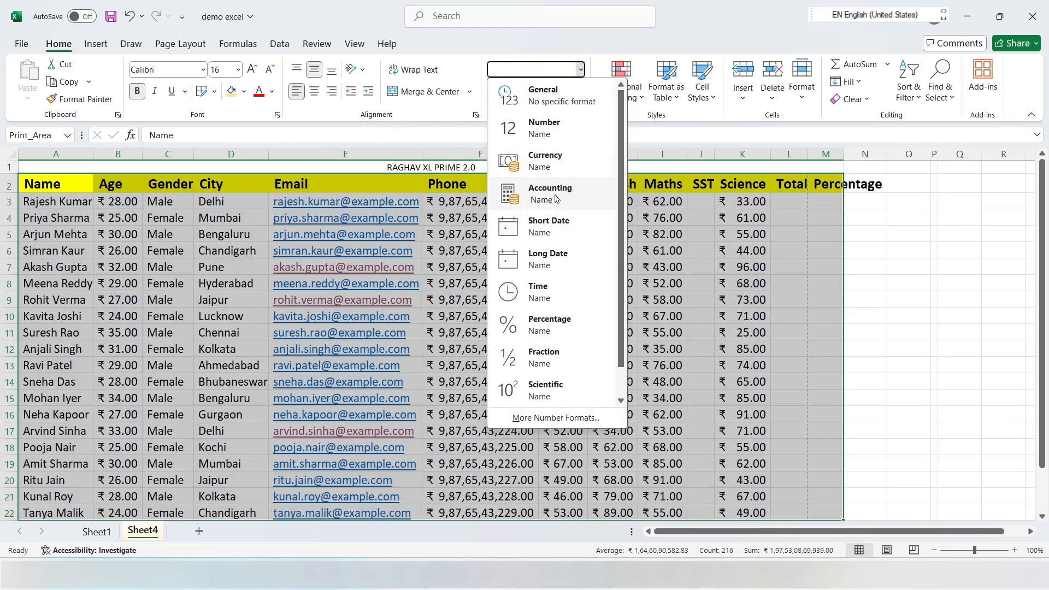
left_click(751, 227)
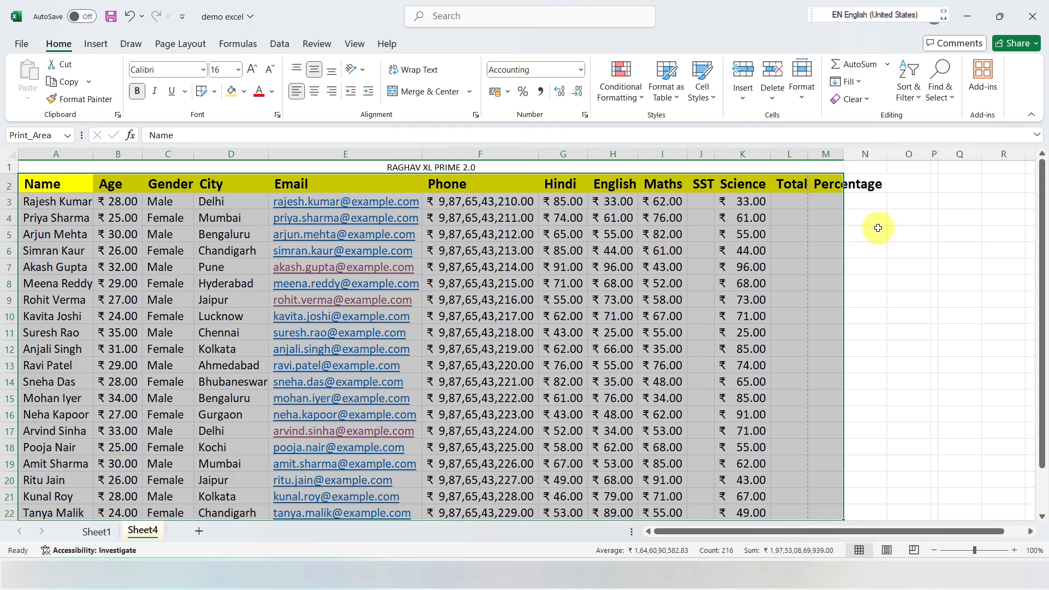
left_click(580, 69)
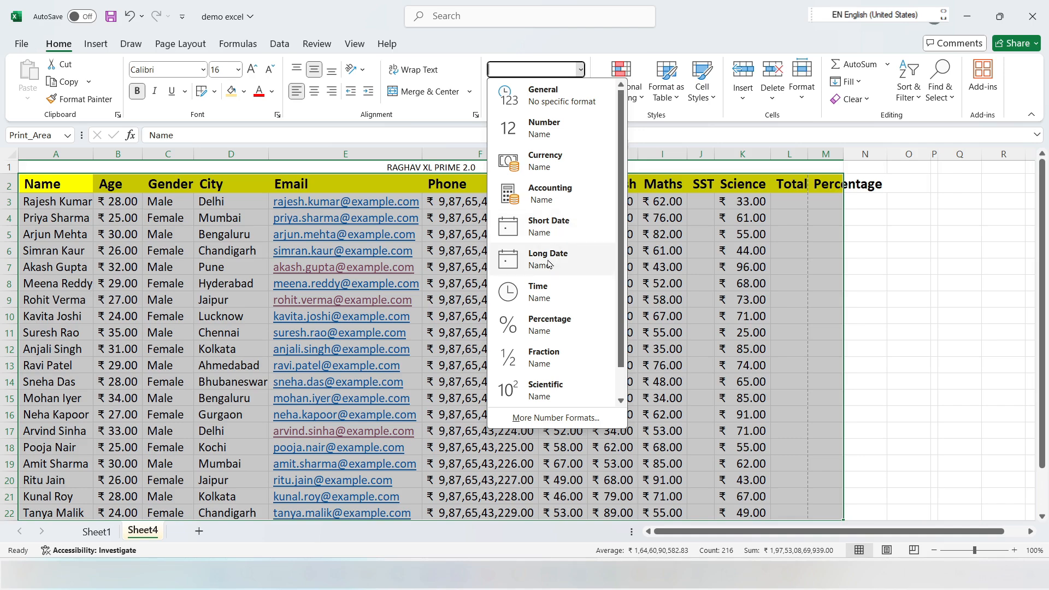
left_click(902, 259)
Step: Enter the date 15-04-2024 in the empty cell O6 beside the table
left_click(910, 249)
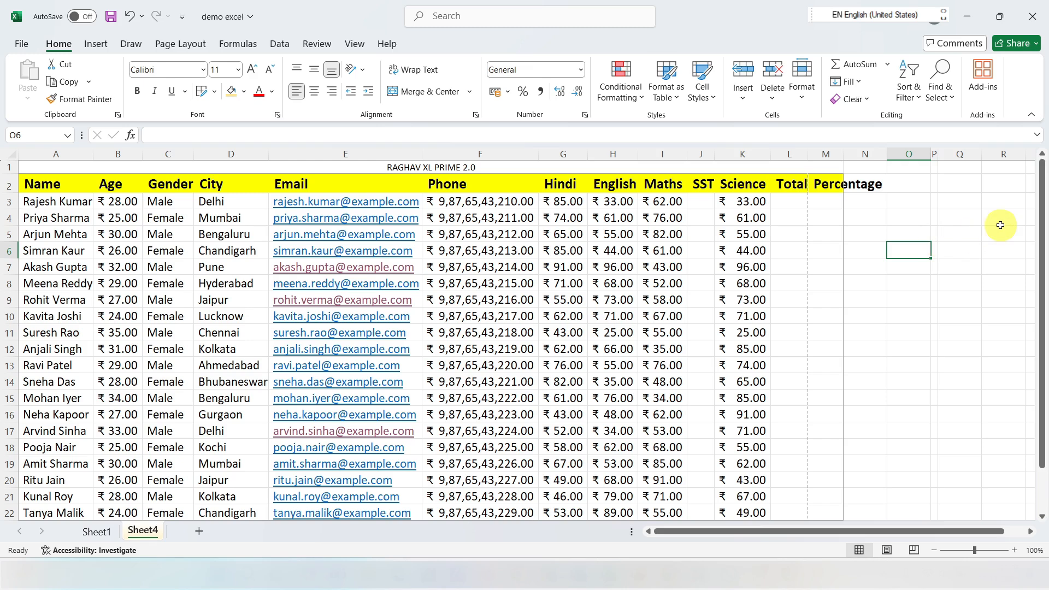
type("15-04-2024")
key("Return")
Step: Format the date in cell O6 as Long Date, and change its format to Time
left_click(912, 245)
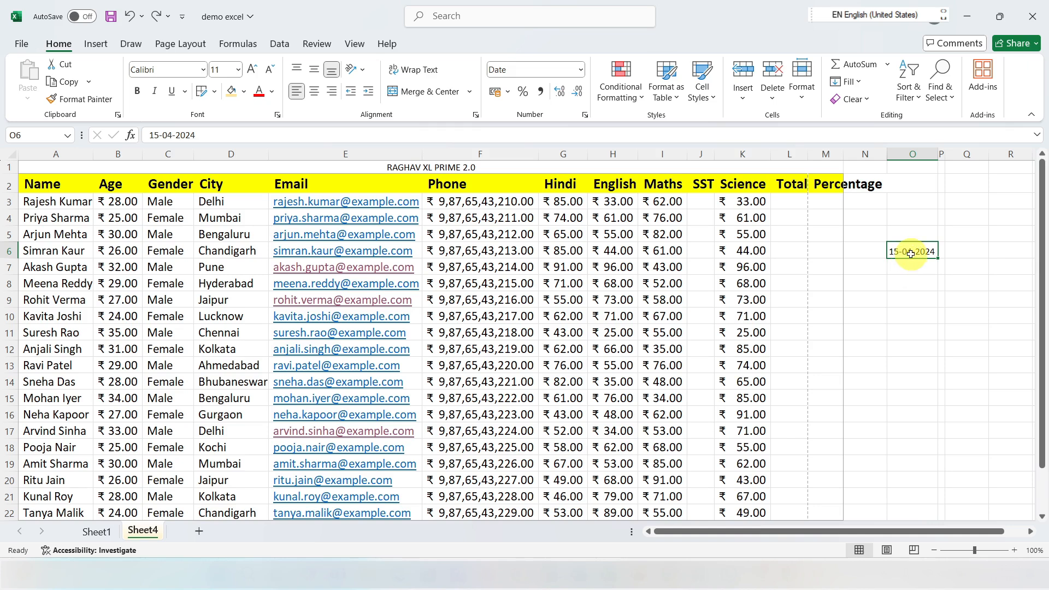
left_click(580, 70)
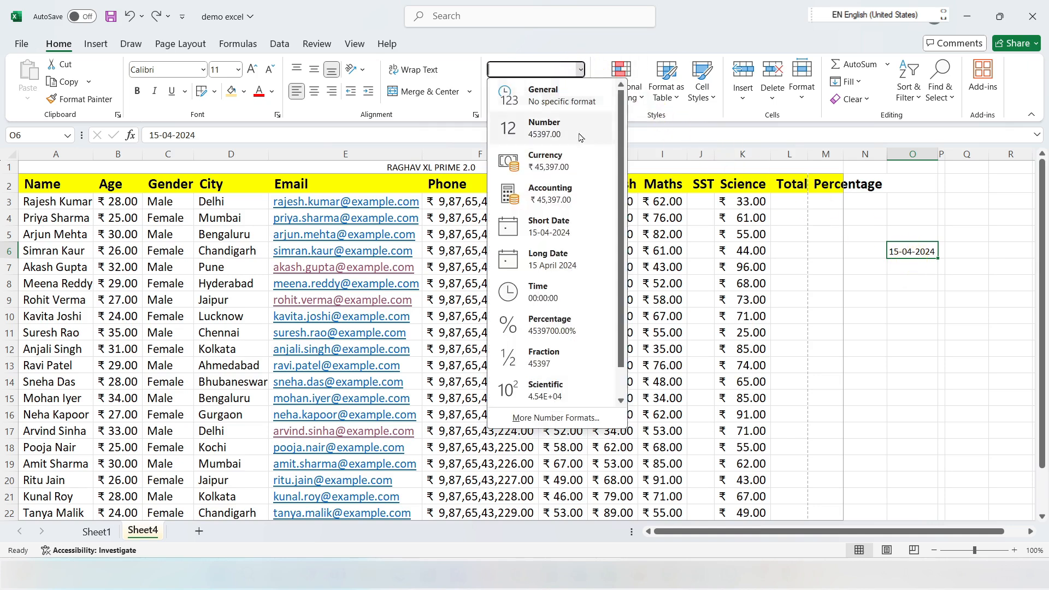
left_click(552, 258)
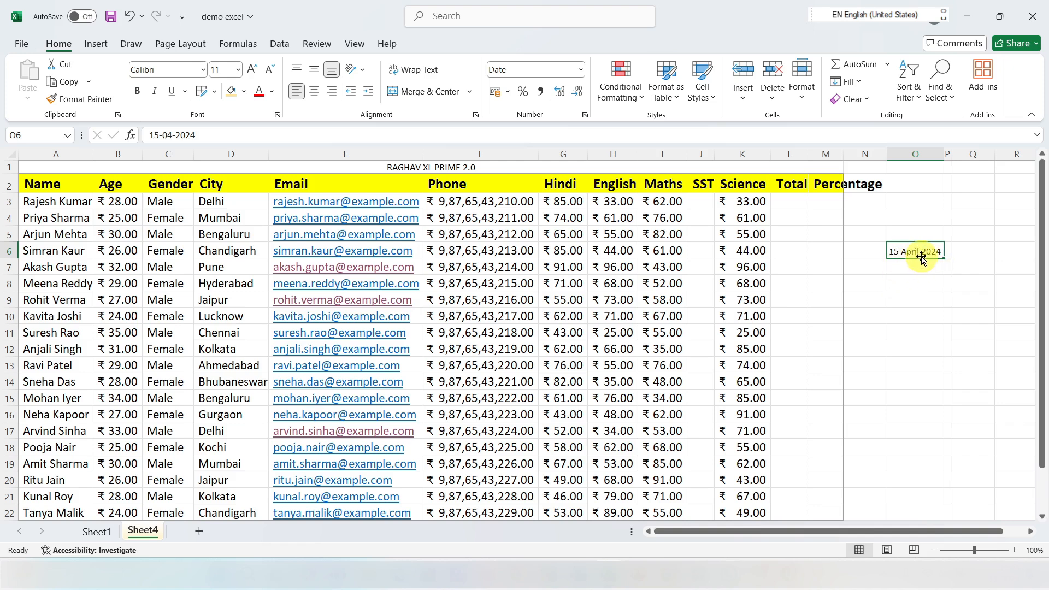
left_click(580, 69)
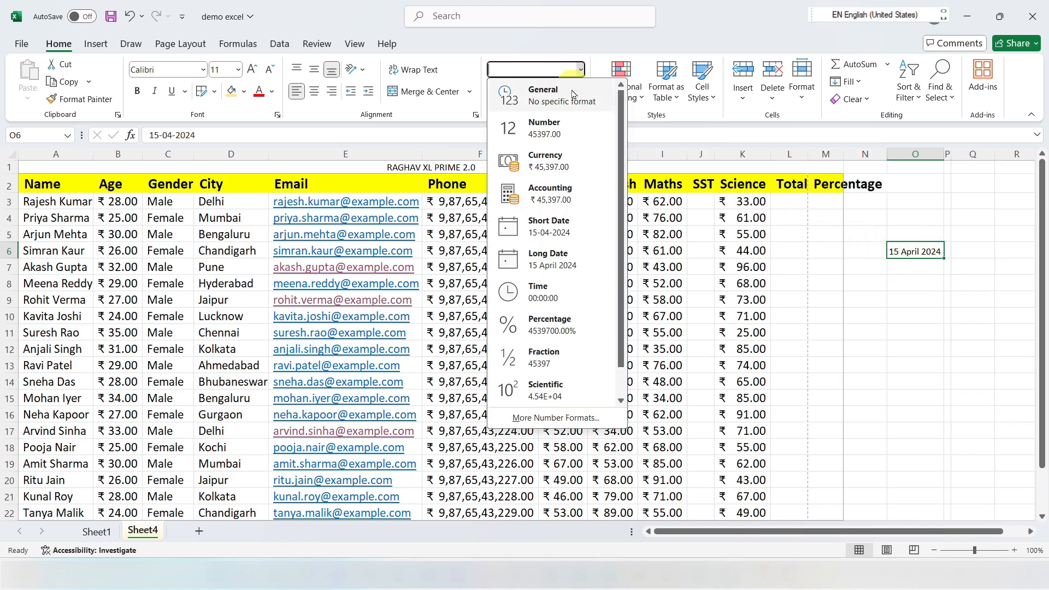
left_click(544, 298)
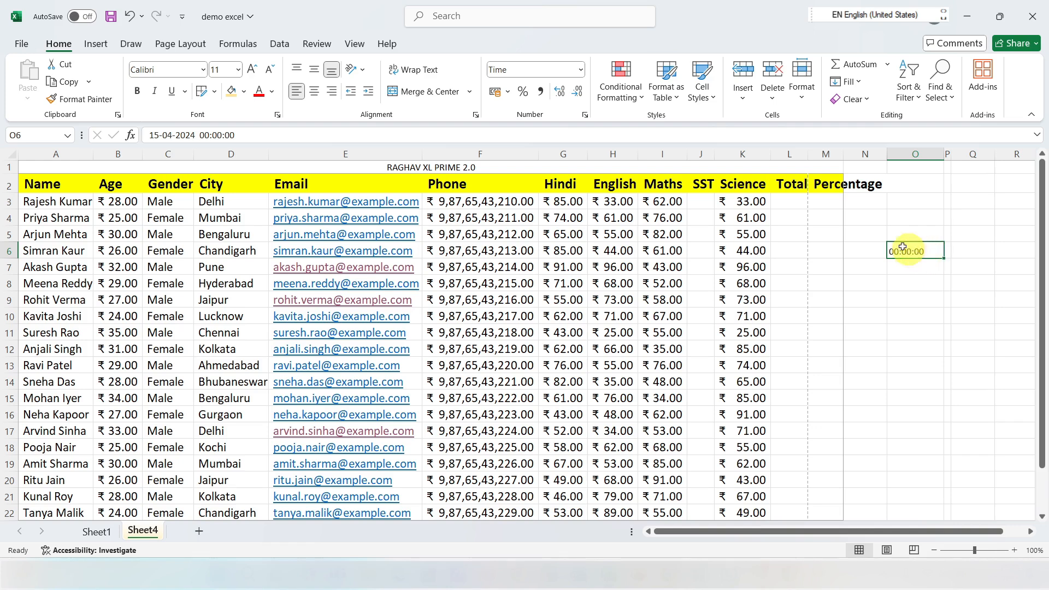
Step: Apply the Percentage format to the Science marks in K3:K19
left_click(579, 70)
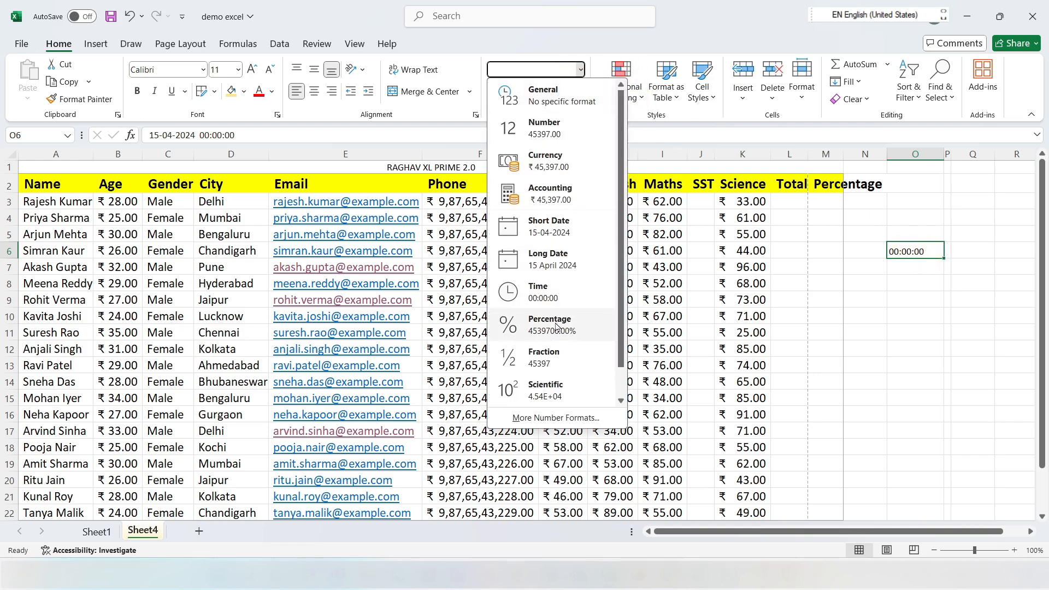
left_click(826, 324)
left_click_drag(743, 202, 749, 463)
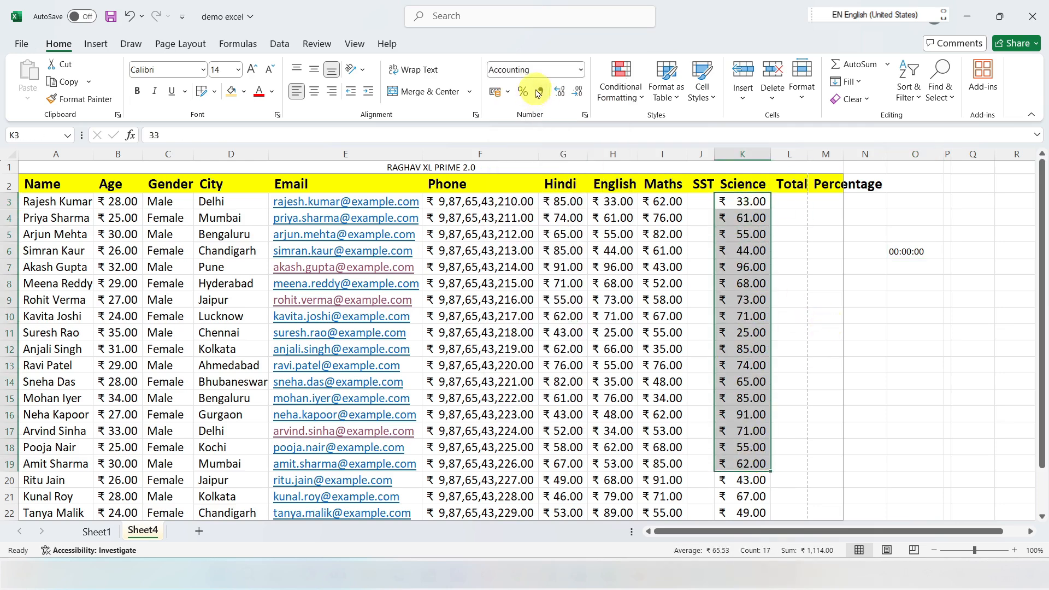
left_click(581, 70)
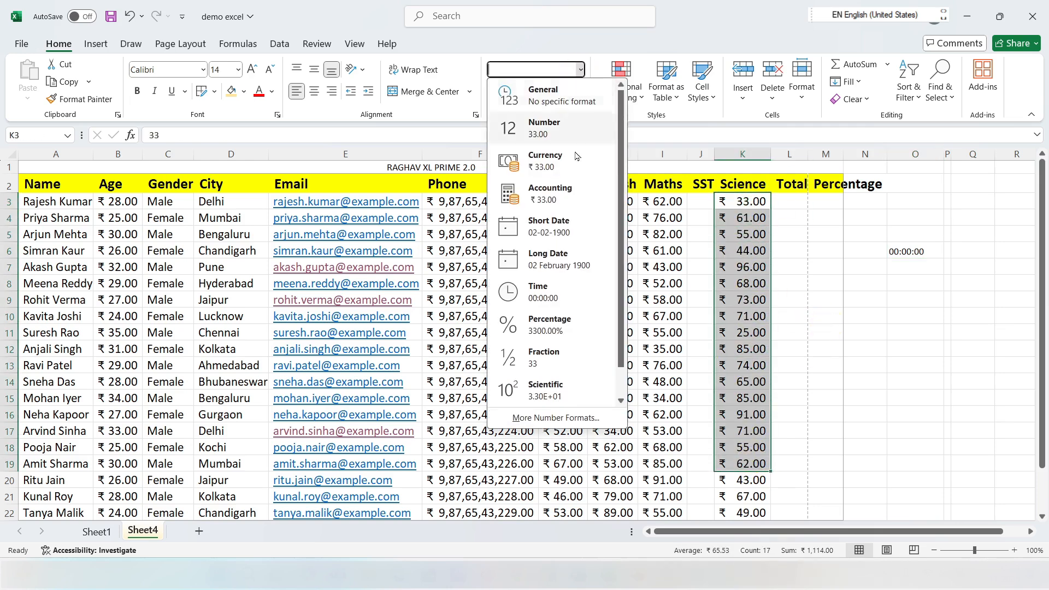
left_click(555, 325)
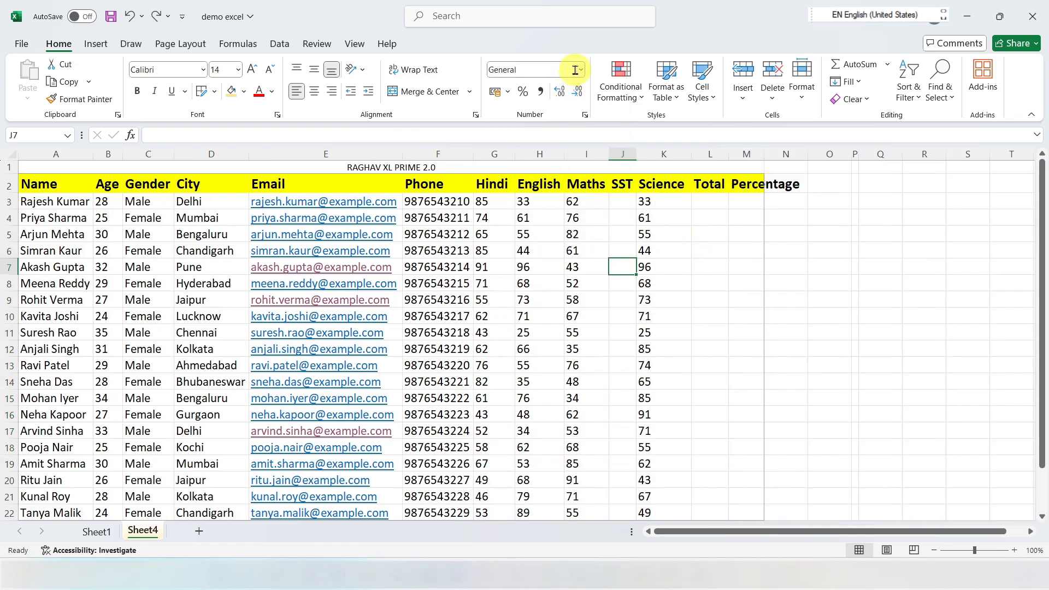
Step: Try the Fraction format on the marks in H3:K17, and undo it
left_click(579, 69)
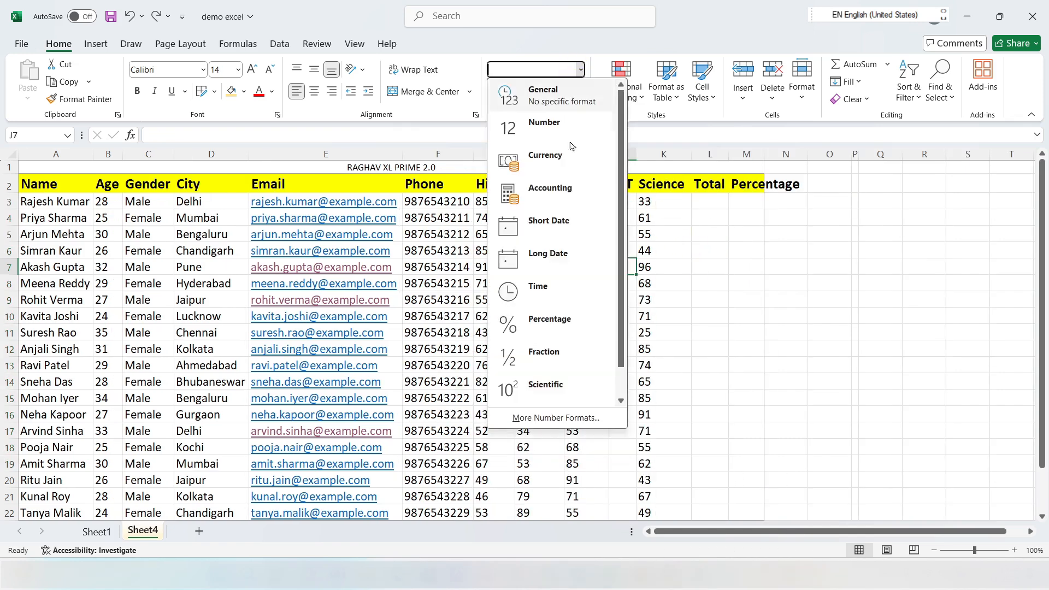
left_click(538, 362)
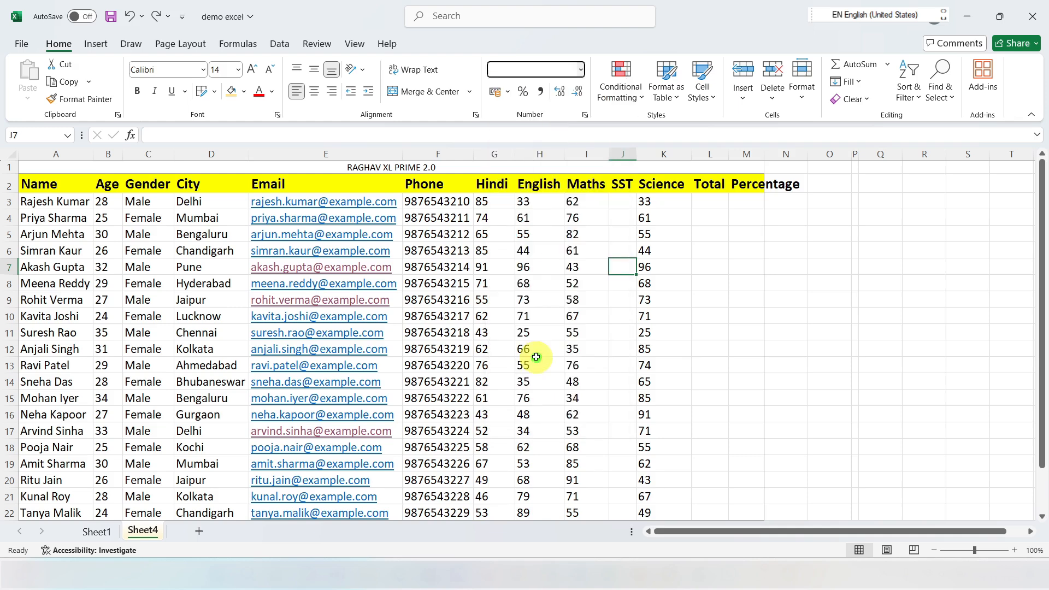
mouse_move(537, 203)
left_mouse_down()
mouse_move(658, 350)
mouse_move(657, 427)
left_mouse_up()
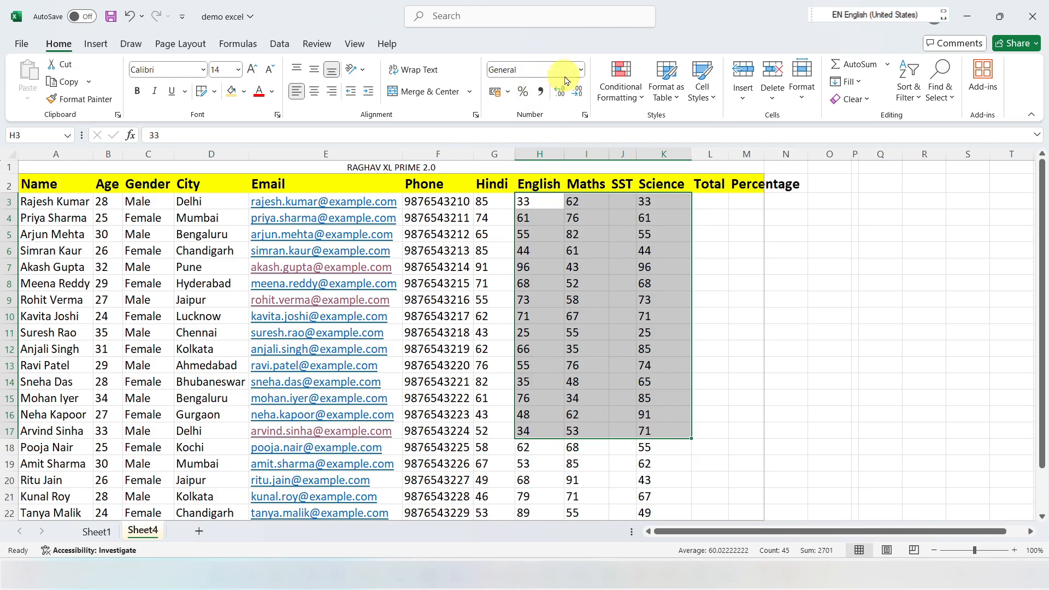
left_click(580, 70)
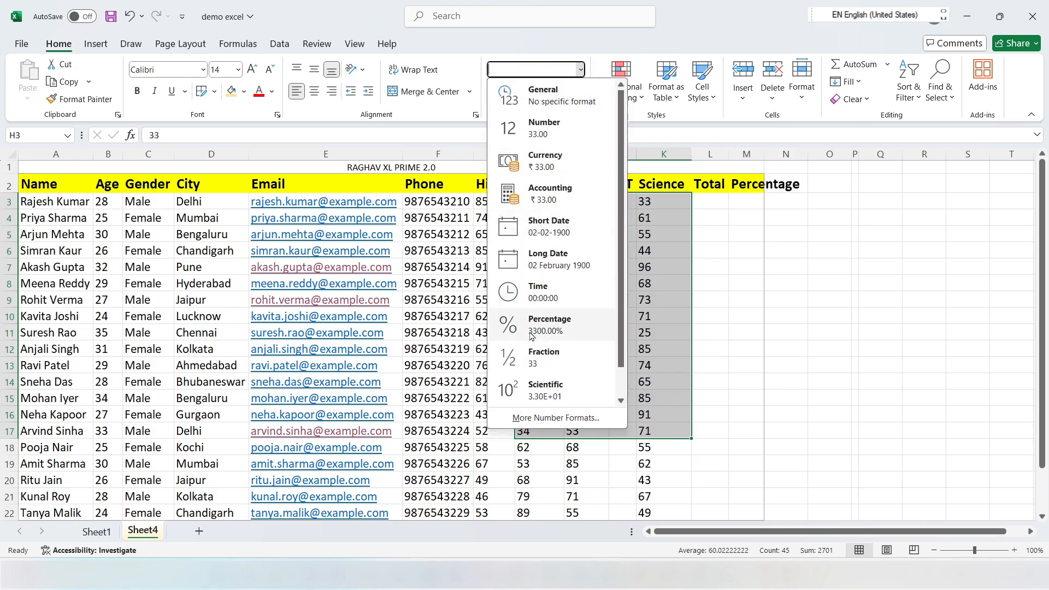
left_click(529, 366)
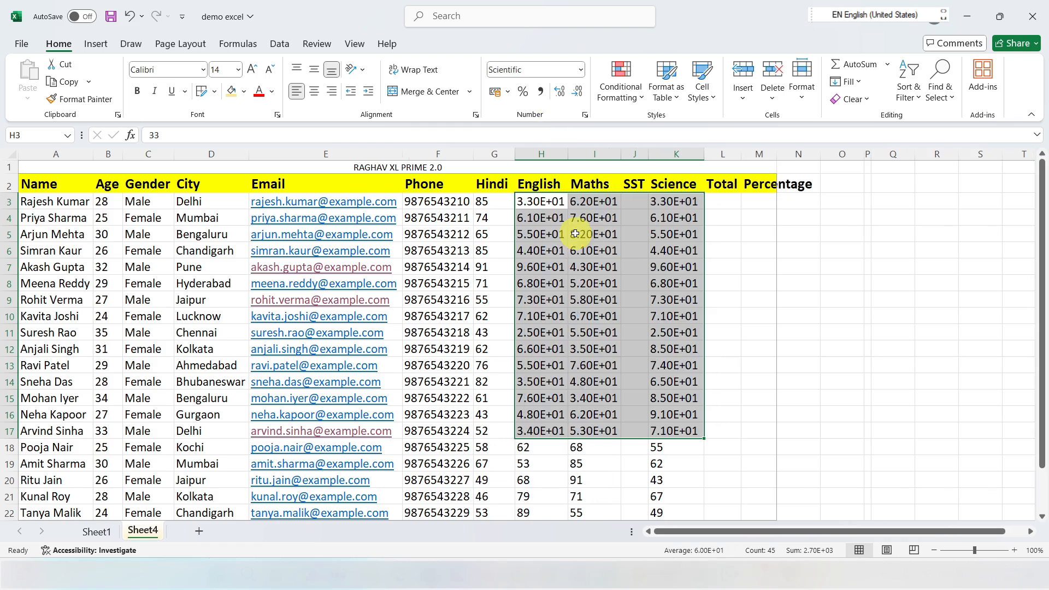
key("ctrl+z")
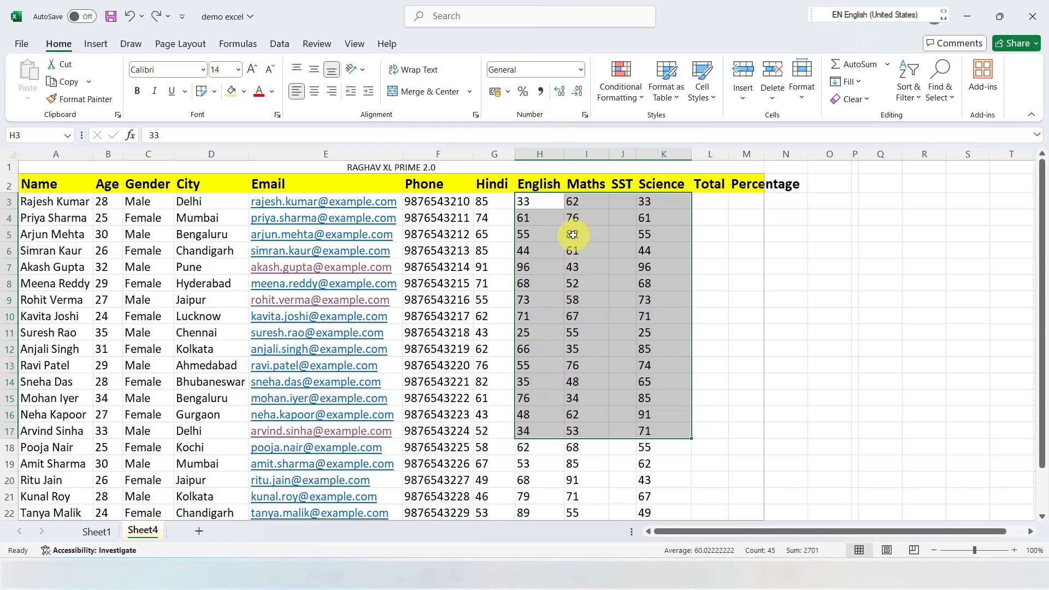
left_click(582, 70)
left_click(709, 339)
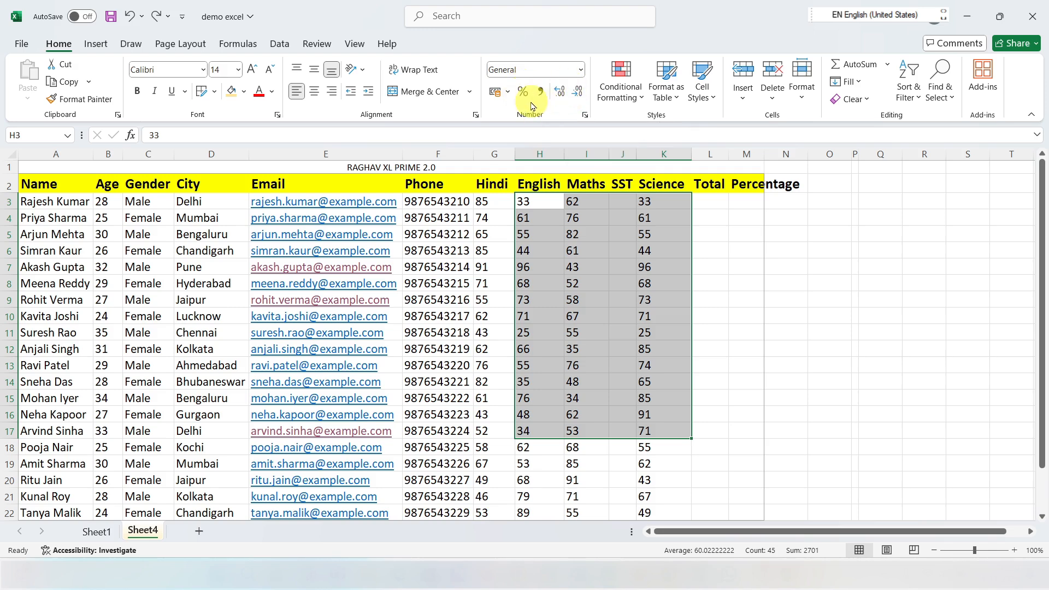
left_click(509, 91)
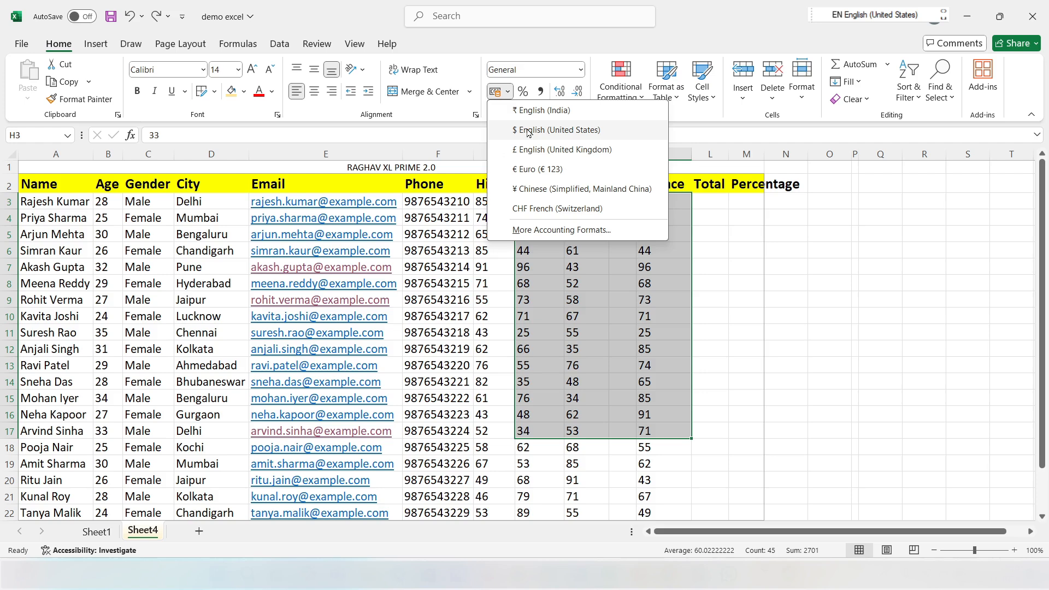
left_click(716, 252)
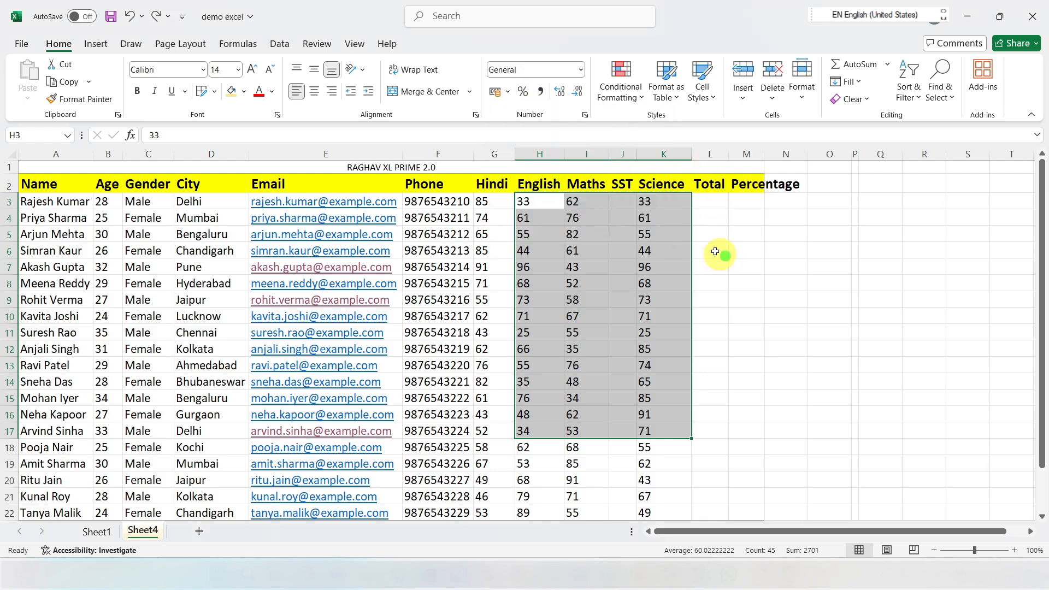
Step: Try the Percent Style and the Comma Style on the marks in H3:K17, undoing each one
left_click(522, 91)
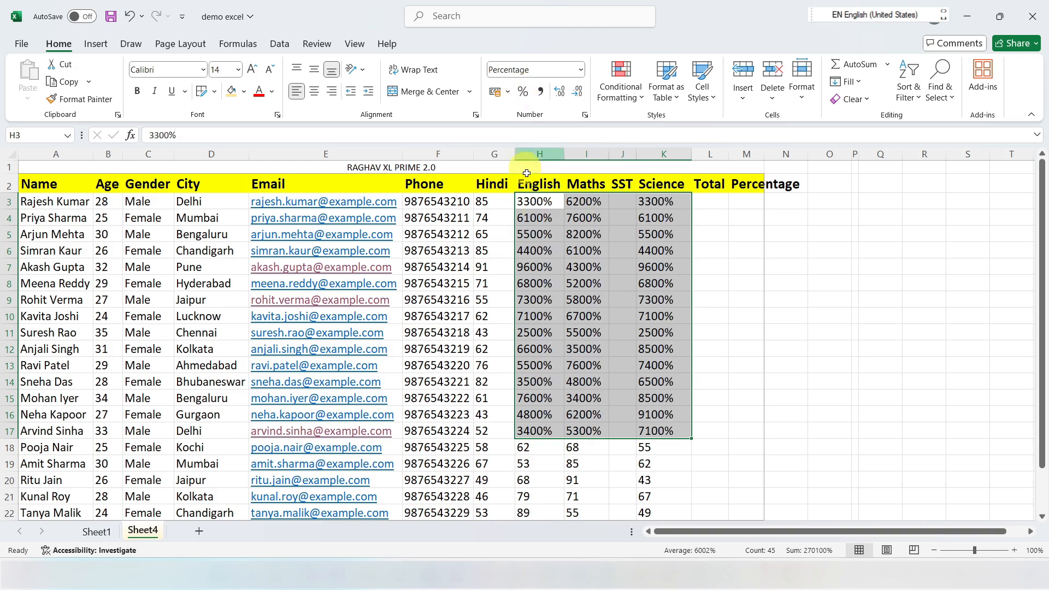
key("ctrl+z")
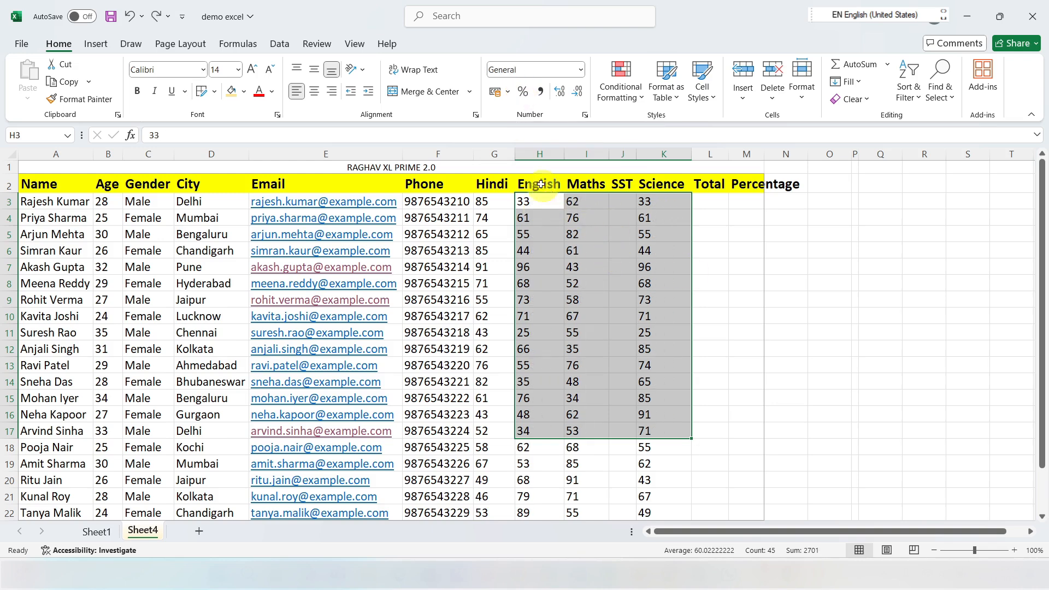
left_click(541, 92)
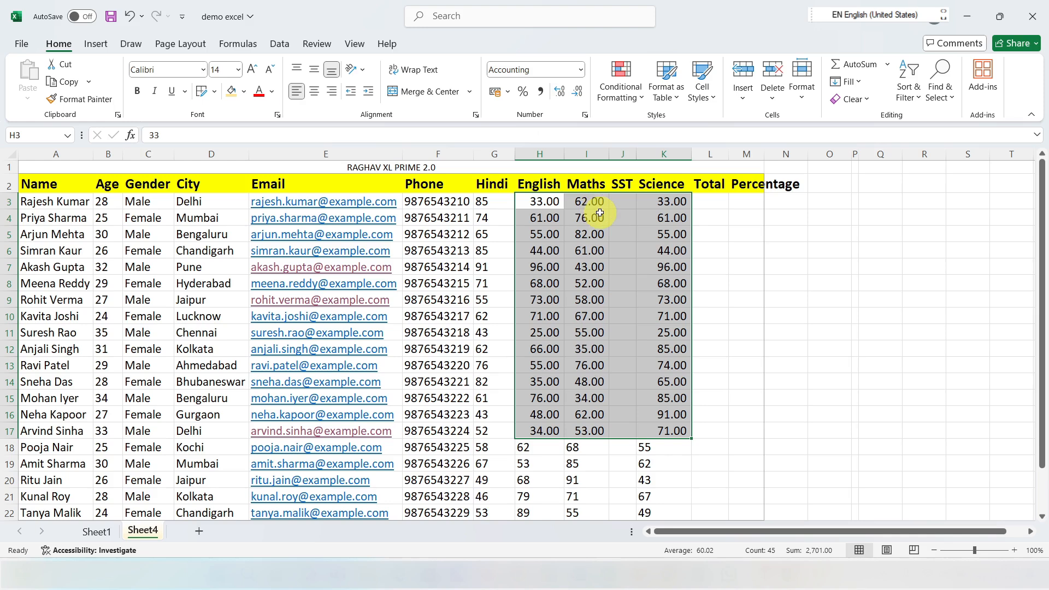
key("ctrl+z")
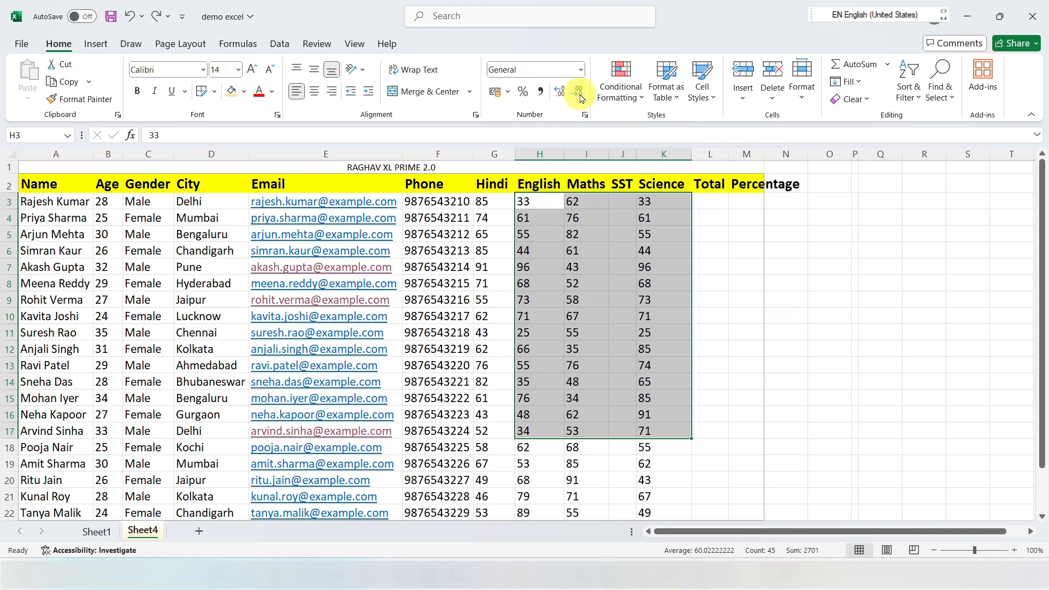
Step: Increase the marks in H3:K17 to seven decimal places, and reduce them back to no decimals
left_click(560, 91)
left_click(559, 92)
left_click(560, 92)
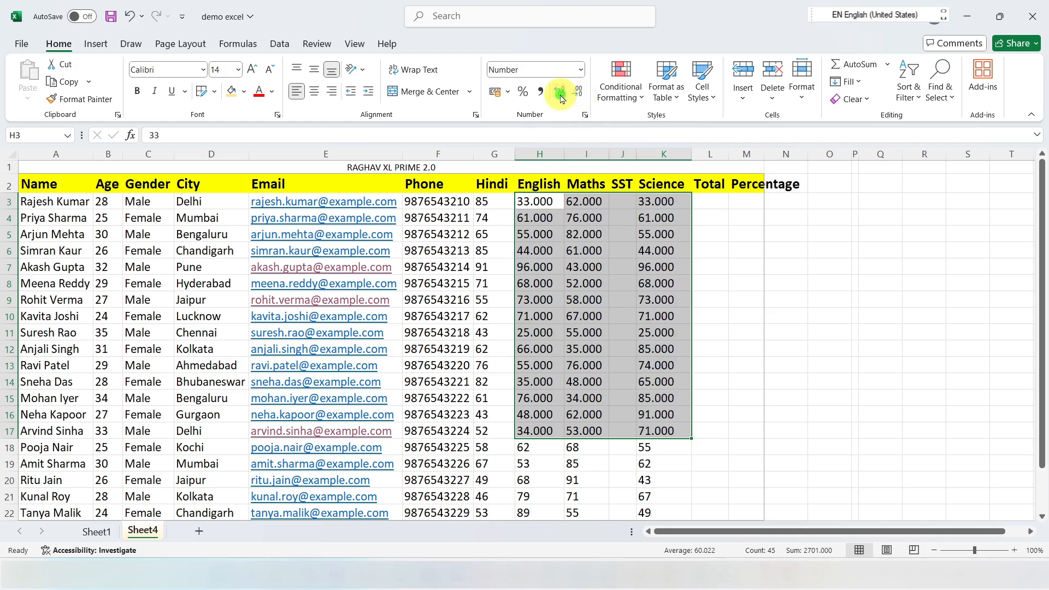
left_click(559, 91)
left_click(560, 91)
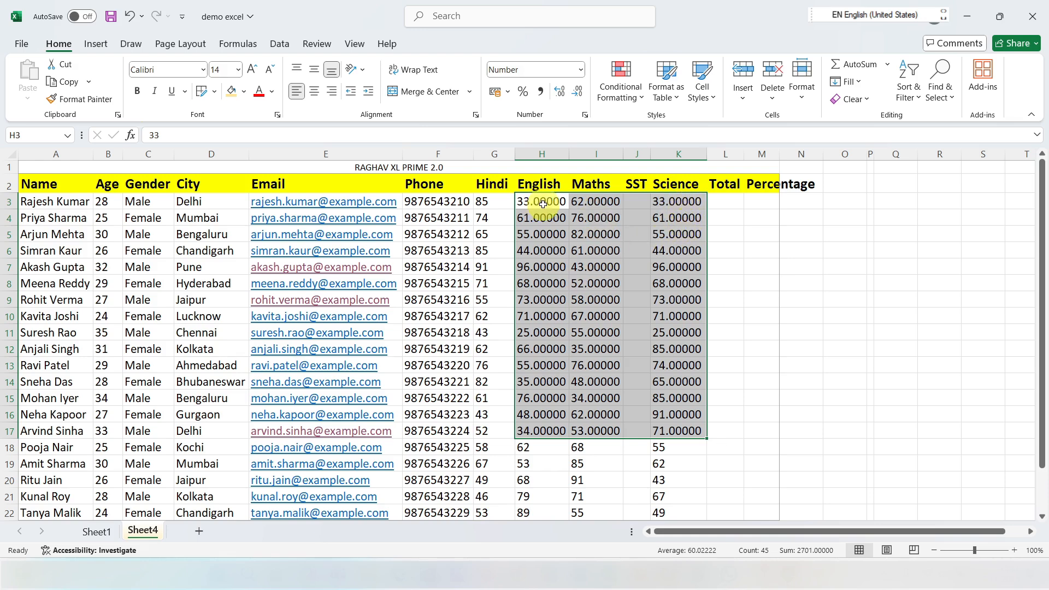
left_click(558, 94)
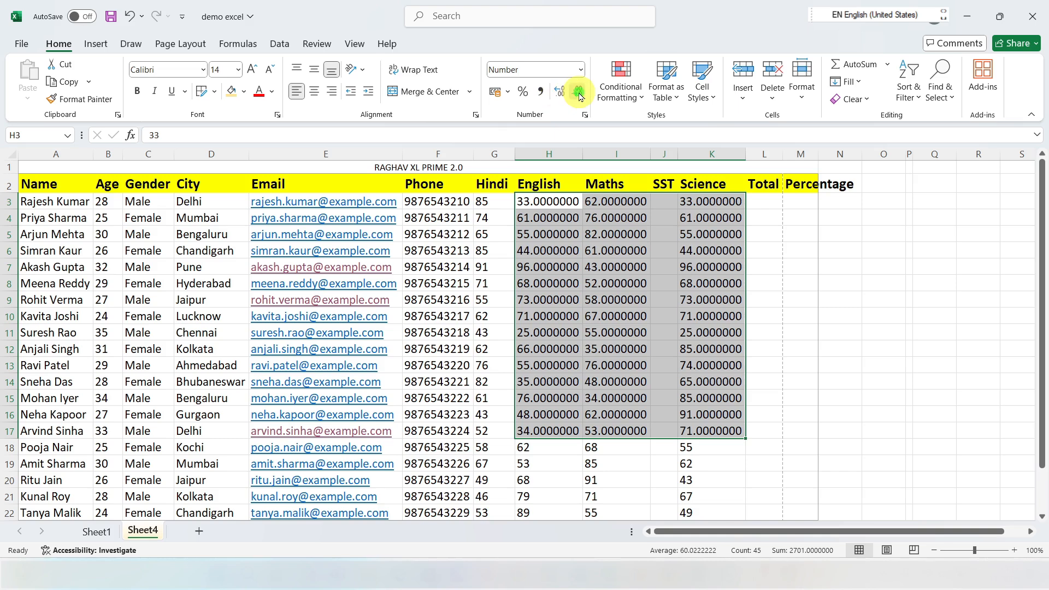
left_click(578, 94)
left_click(578, 94)
left_click(579, 95)
left_click(579, 95)
left_click(579, 95)
left_click(579, 95)
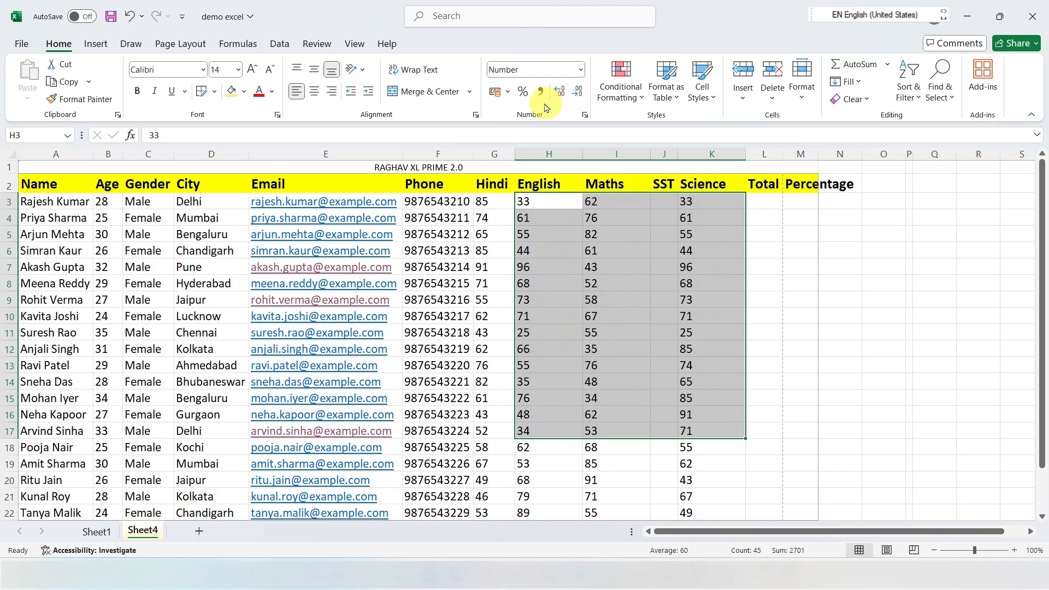
left_click(601, 218)
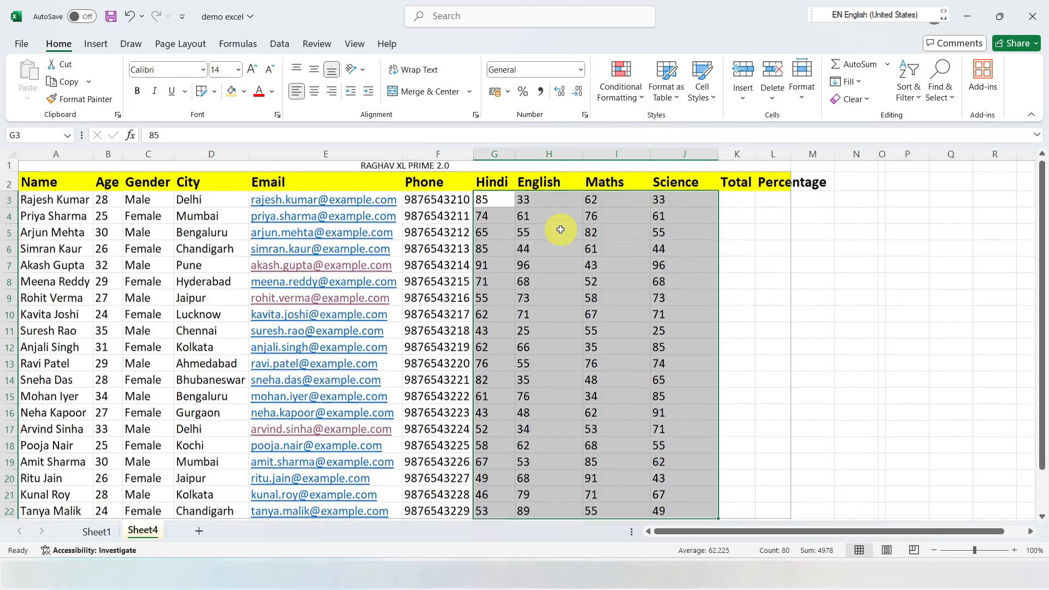
Step: Try highlighting the marks in G3:J22 greater than 60.5 with Light Red Fill with Dark Red Text, and undo it
scroll(560, 230, "down", 1)
scroll(560, 229, "up", 1)
left_click(642, 97)
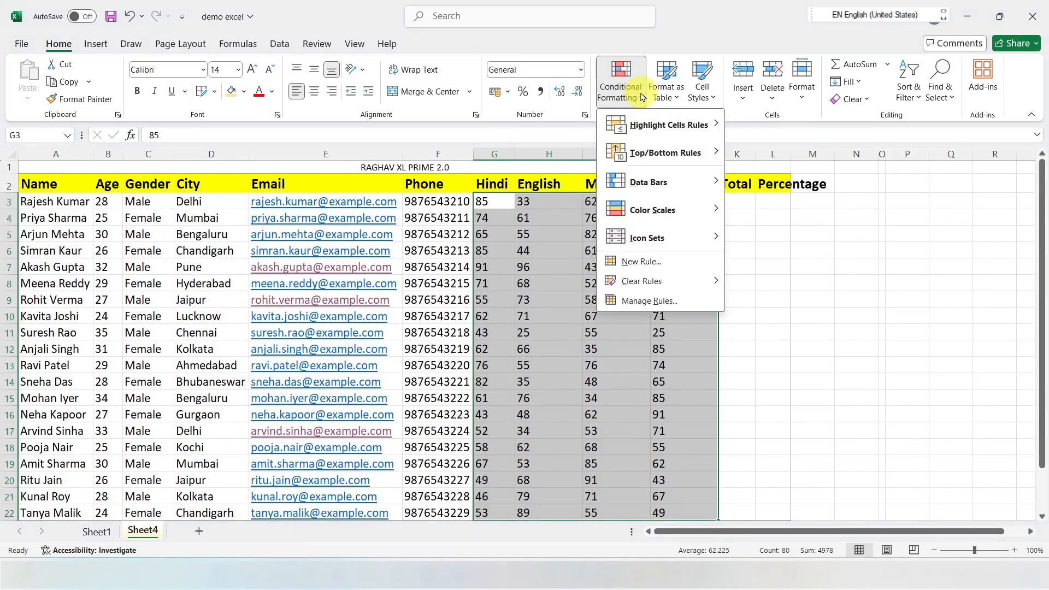
mouse_move(704, 133)
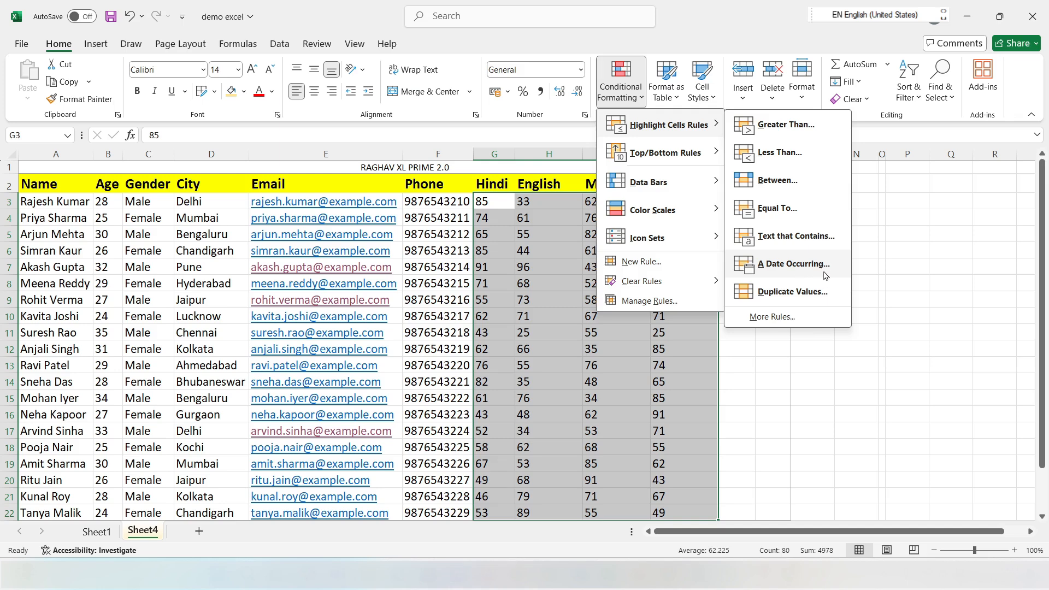
left_click(773, 125)
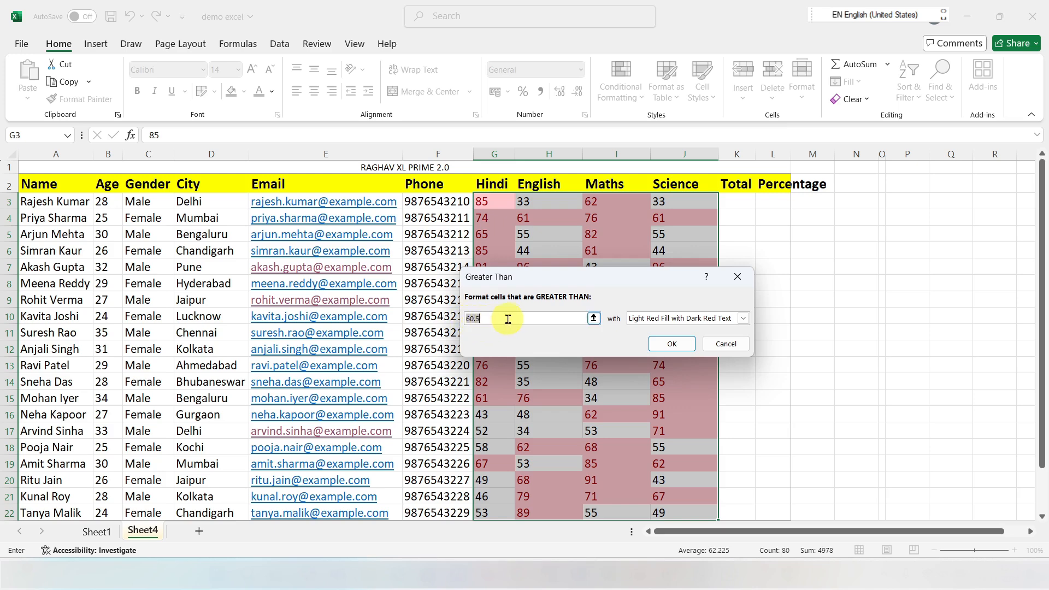
left_click(678, 352)
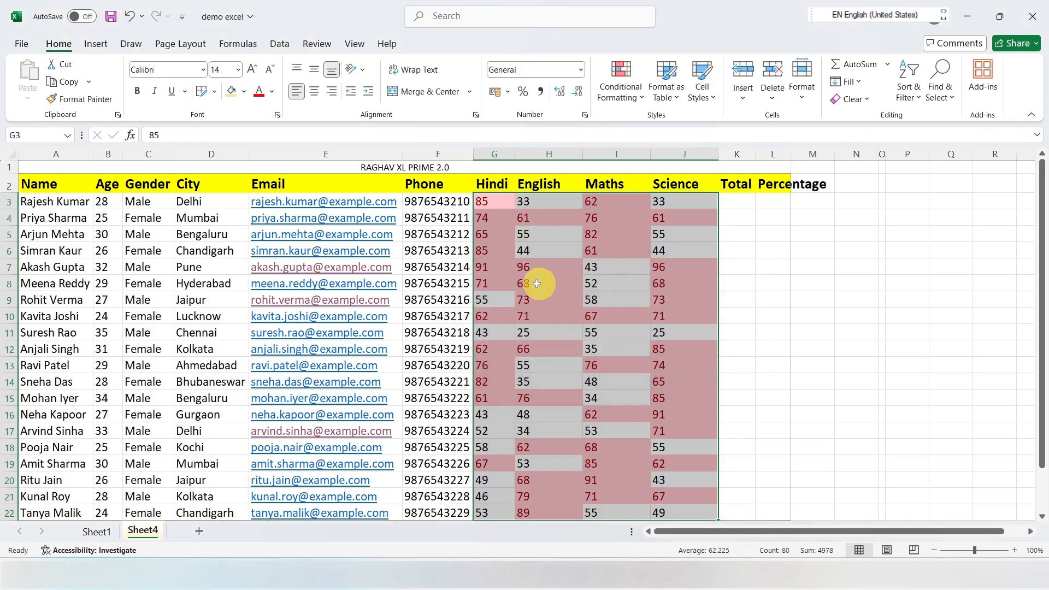
scroll(591, 314, "down", 4)
scroll(569, 320, "up", 2)
scroll(549, 308, "up", 2)
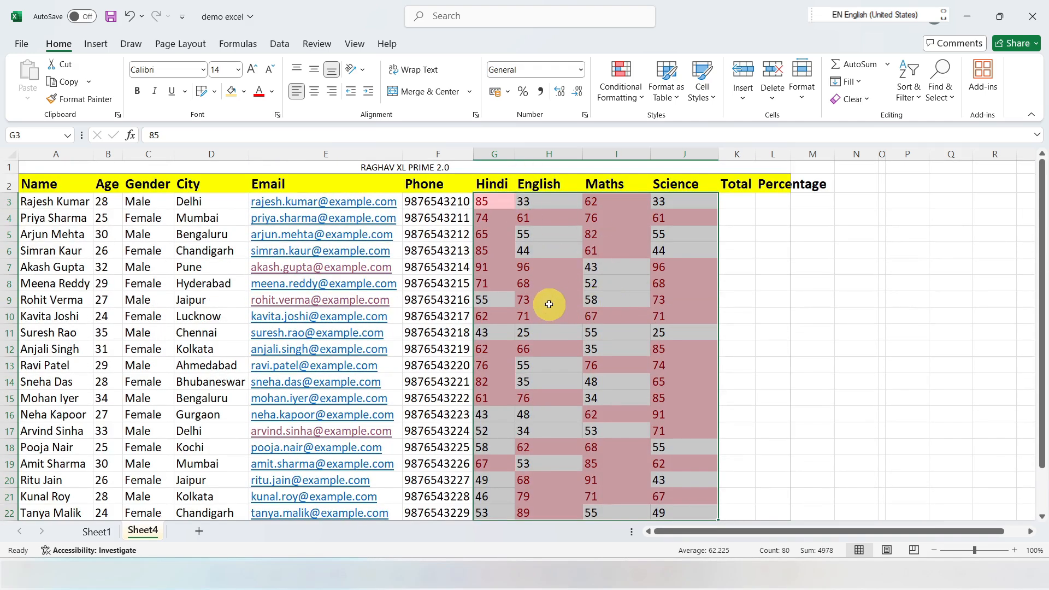
key("ctrl+z")
Step: Try highlighting the marks in G3:J22 less than 60.5 with Light Red Fill with Dark Red Text, and undo it
left_click(643, 101)
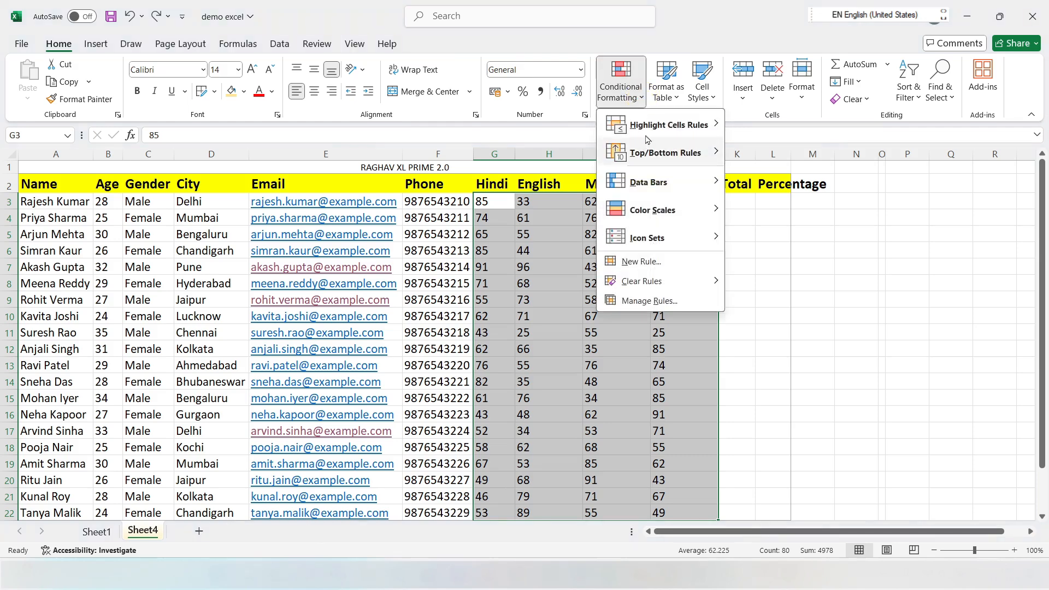
mouse_move(672, 125)
left_click(767, 158)
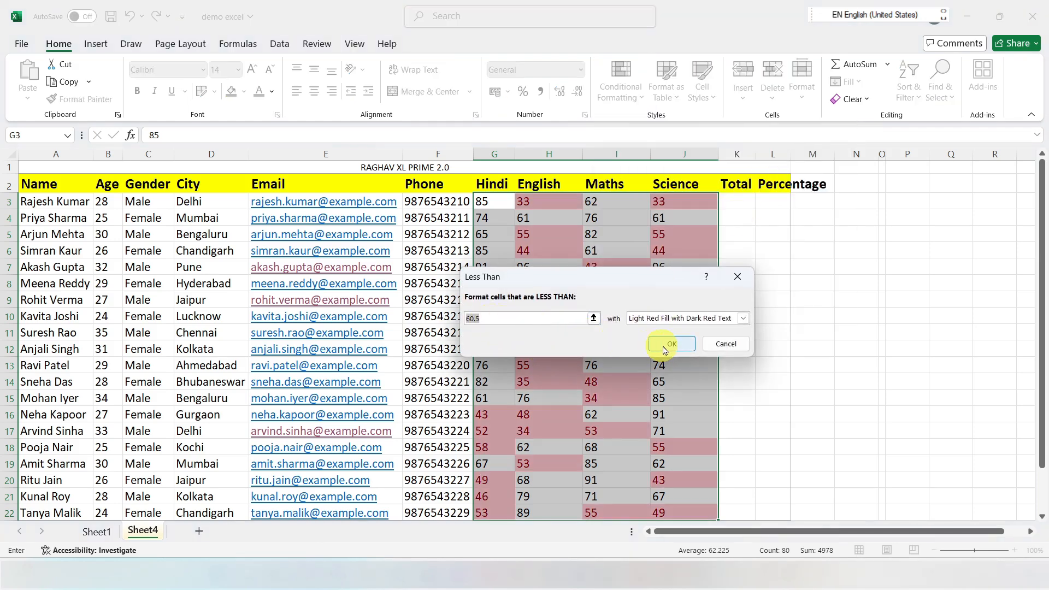
left_click(671, 347)
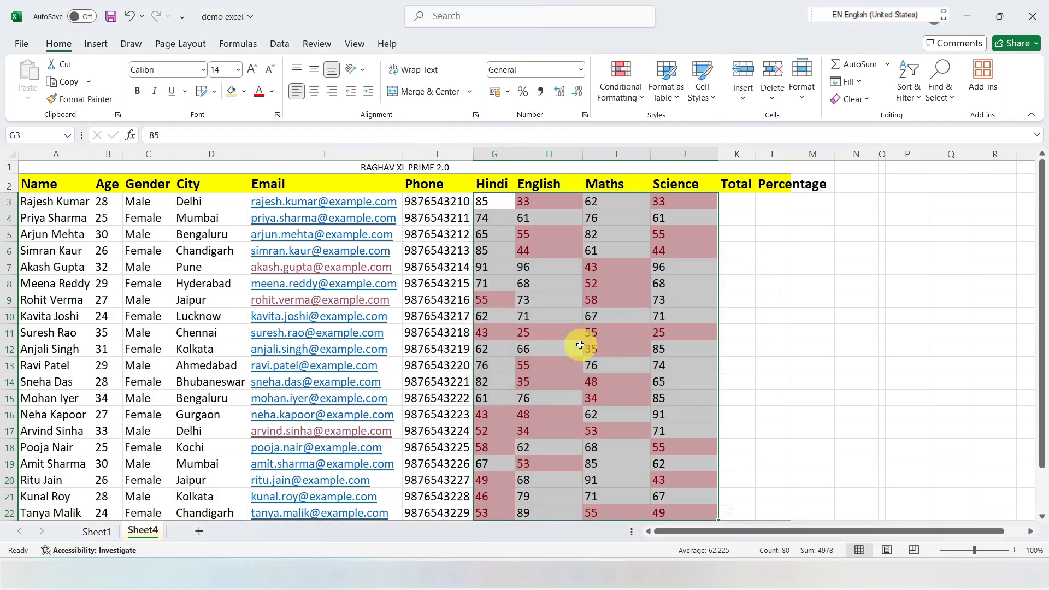
scroll(600, 357, "down", 3)
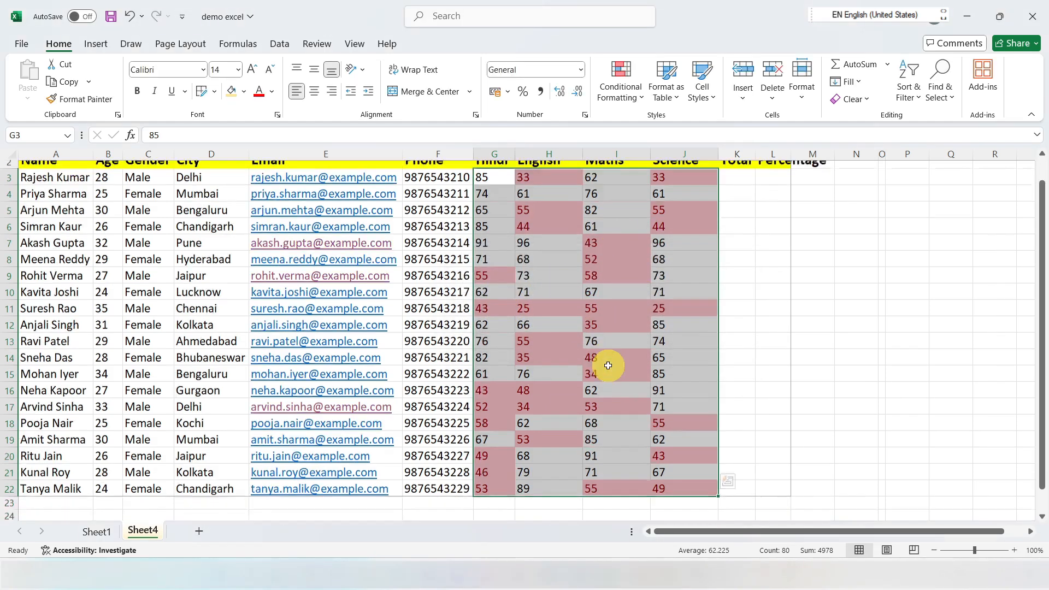
scroll(588, 356, "up", 3)
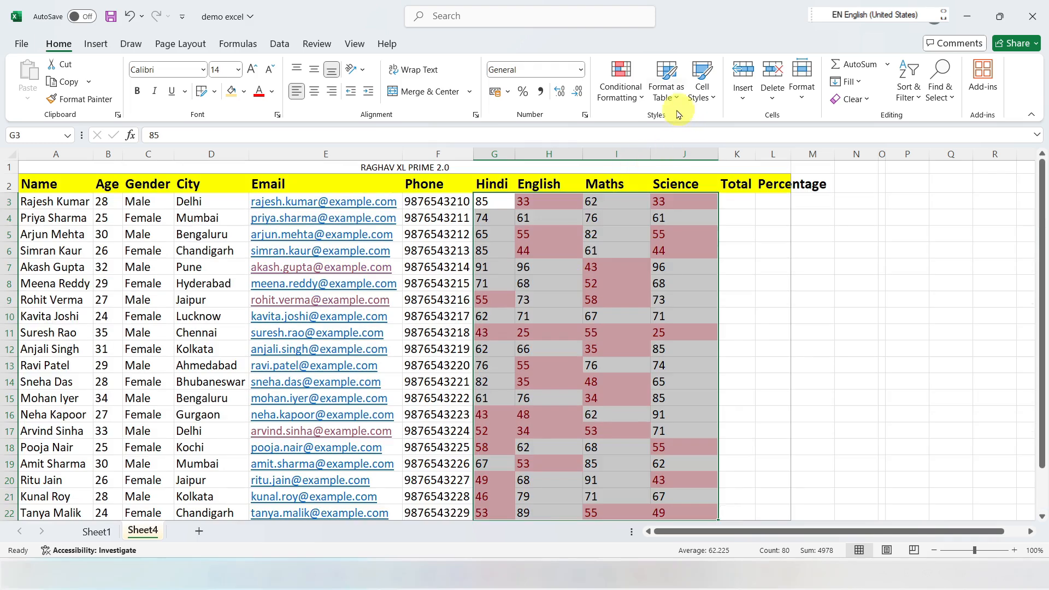
left_click(640, 100)
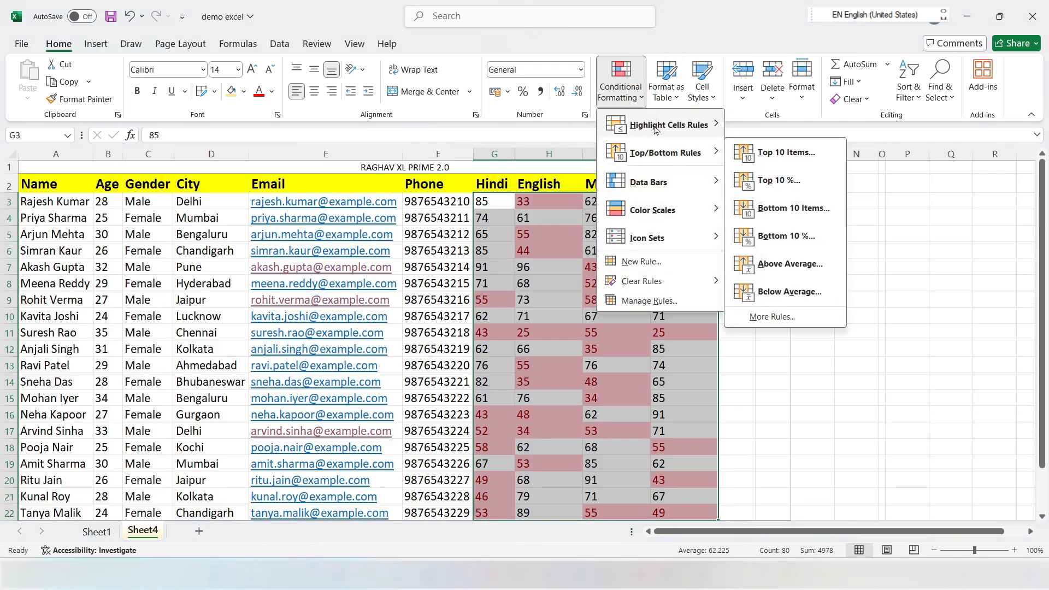
mouse_move(683, 125)
left_click(771, 155)
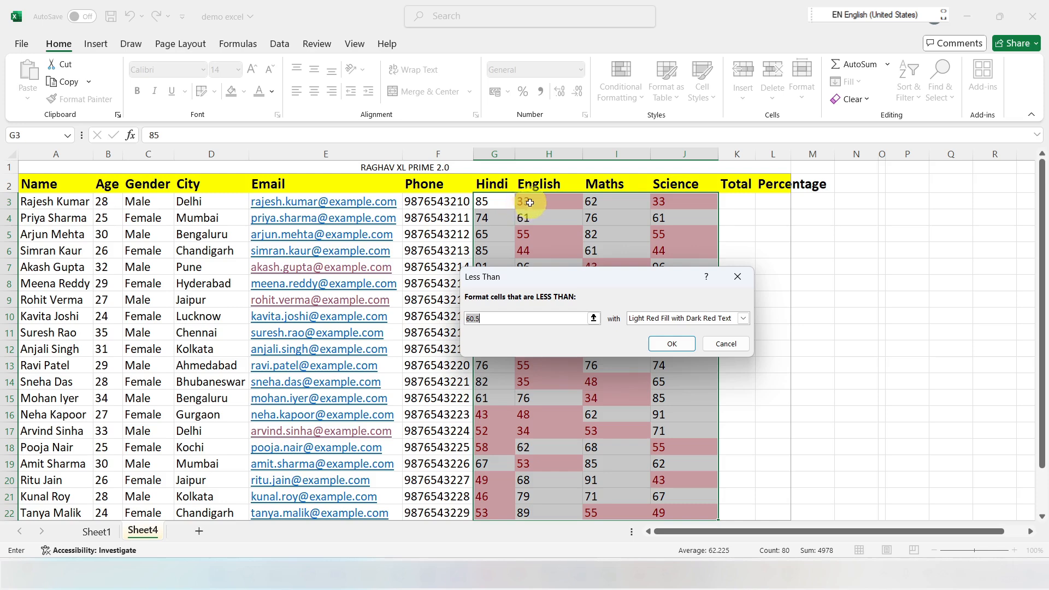
left_click(486, 315)
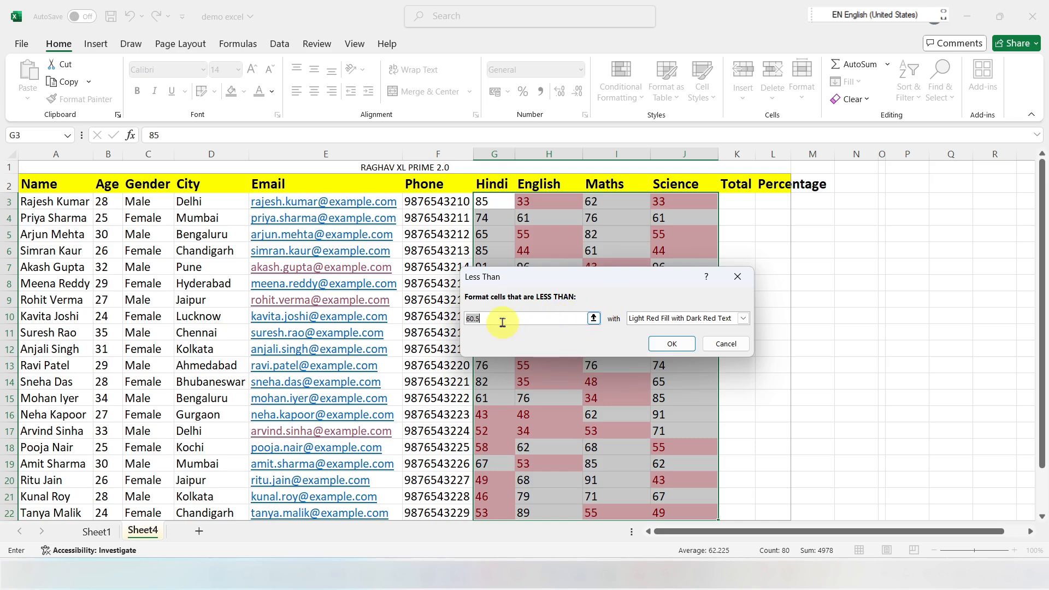
left_click(676, 349)
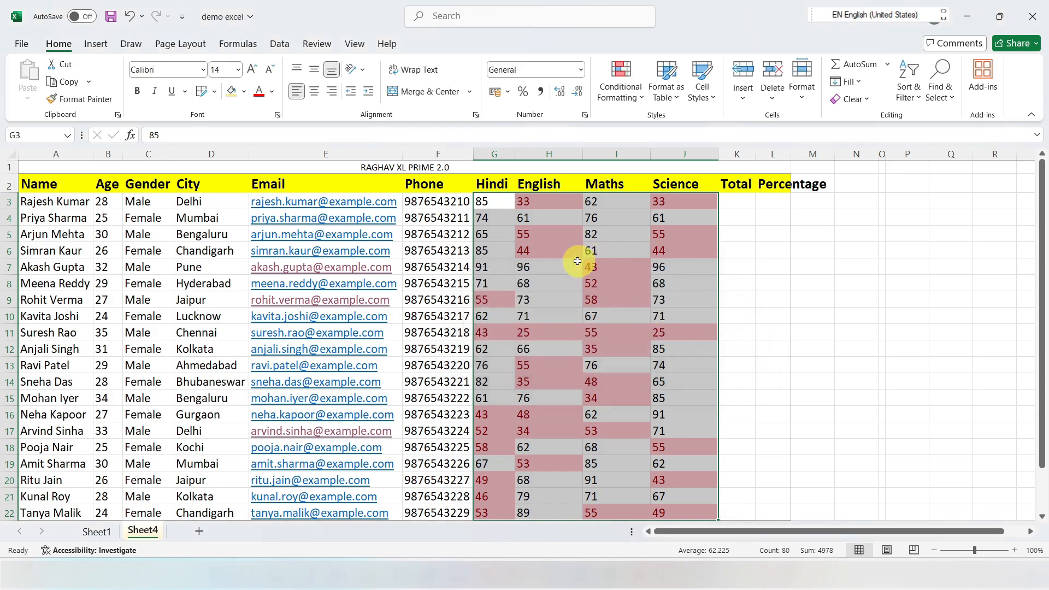
key("ctrl+z")
Step: Try the Duplicate Values highlight rule with light red fill on the marks in G3:J22, and undo it
left_click(643, 98)
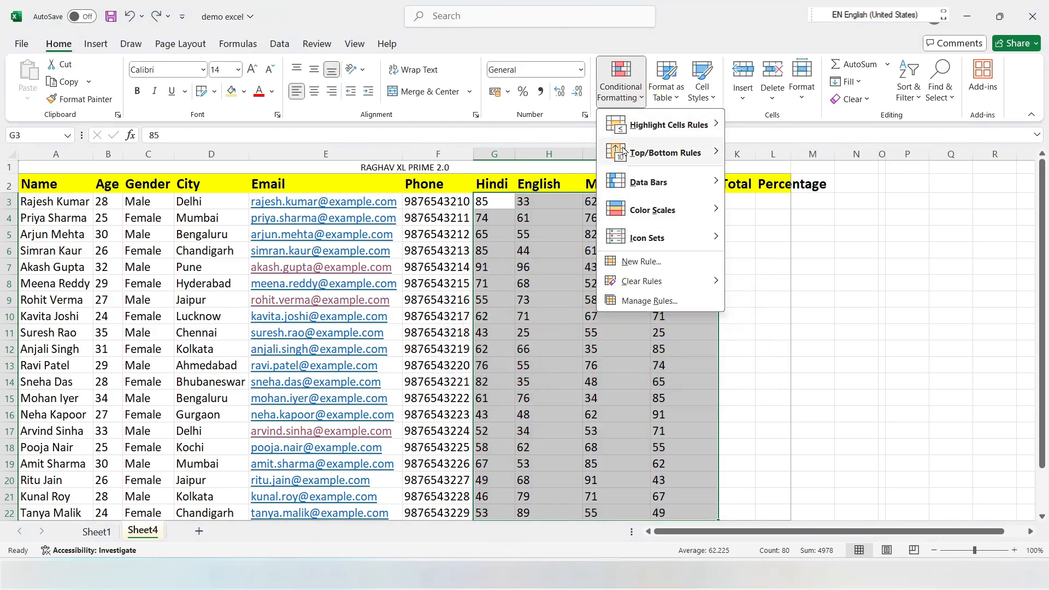
mouse_move(669, 125)
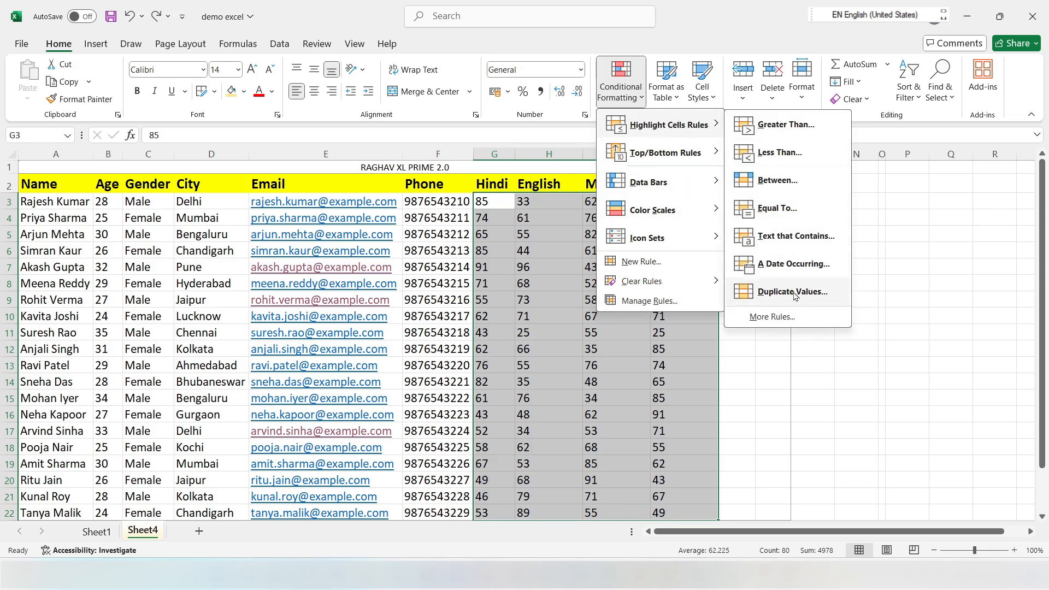
left_click(789, 292)
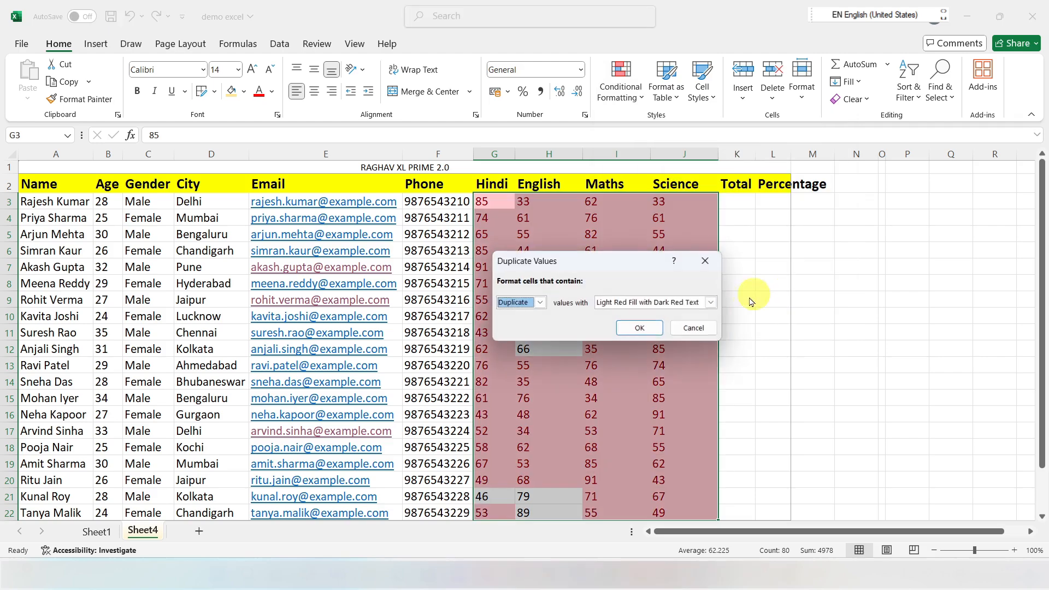
left_click(637, 328)
scroll(629, 289, "down", 4)
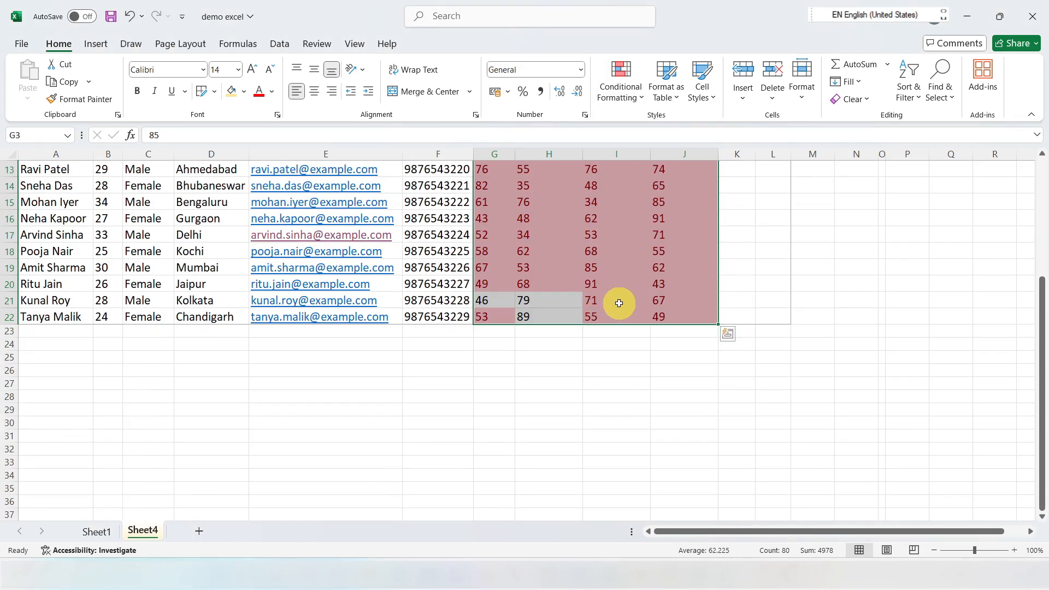
scroll(616, 300, "up", 4)
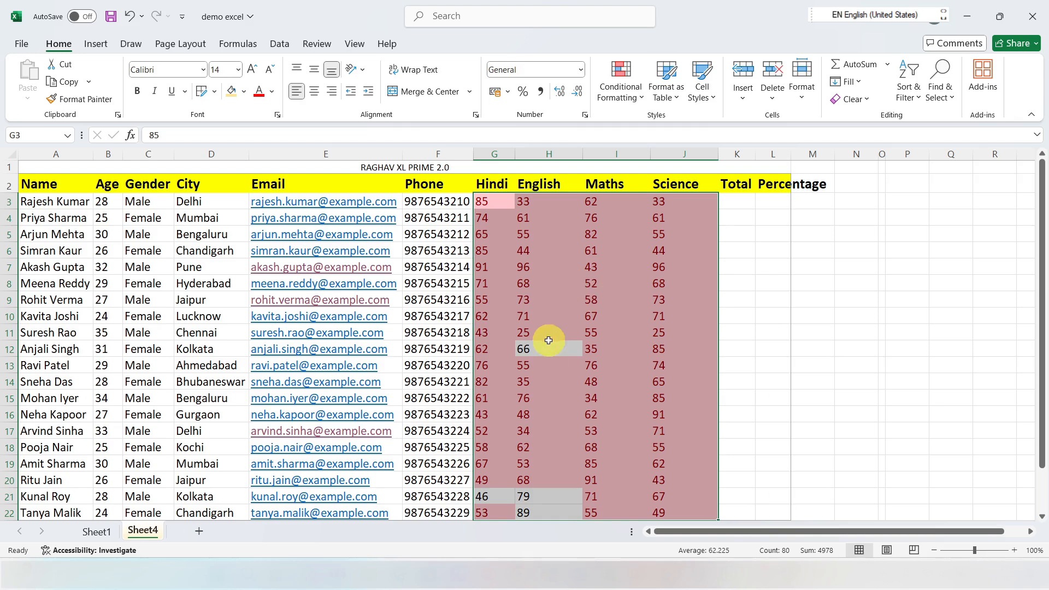
scroll(607, 361, "down", 2)
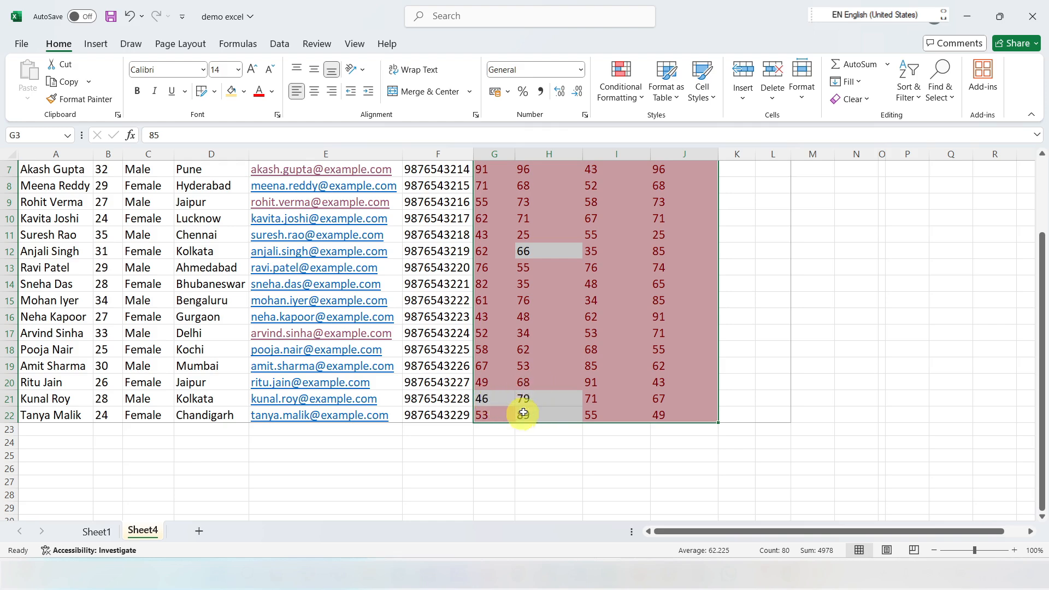
scroll(535, 294, "up", 2)
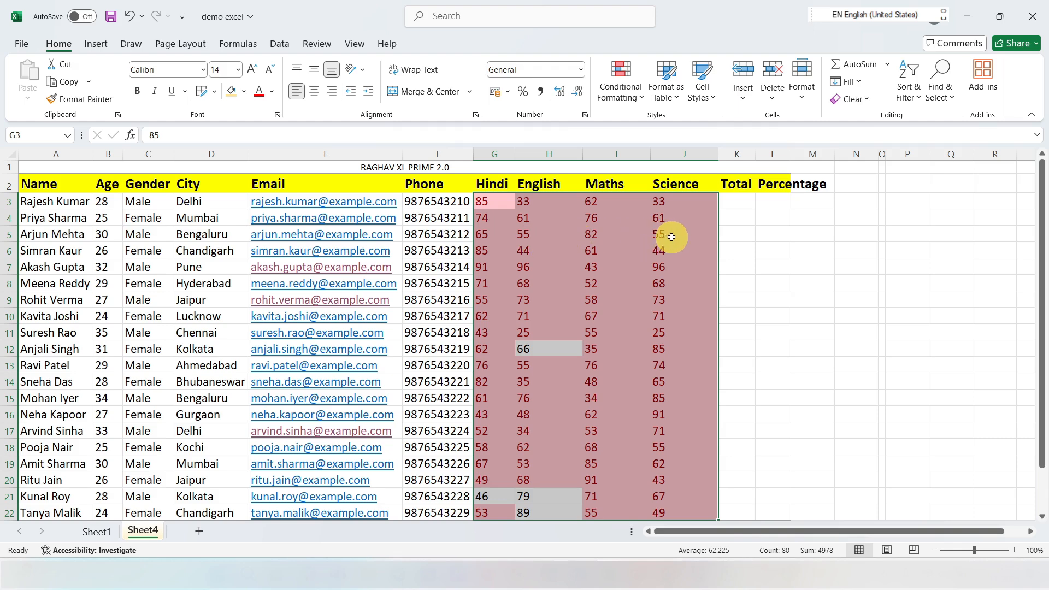
key("ctrl+z")
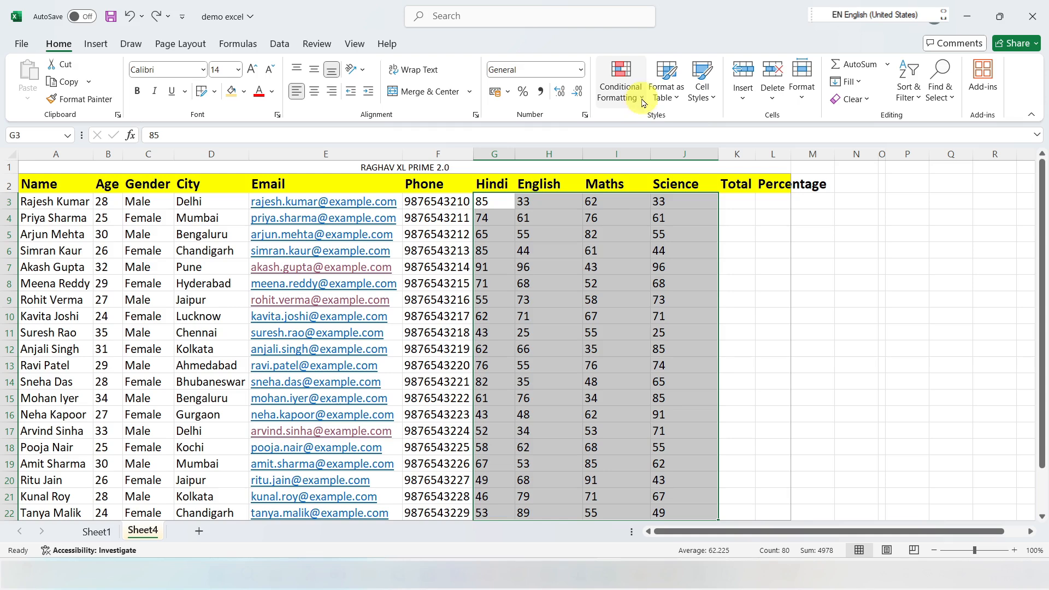
Step: Try the Top 10 Items rule with light red fill on the marks in G3:J22, and undo it
left_click(643, 102)
mouse_move(669, 127)
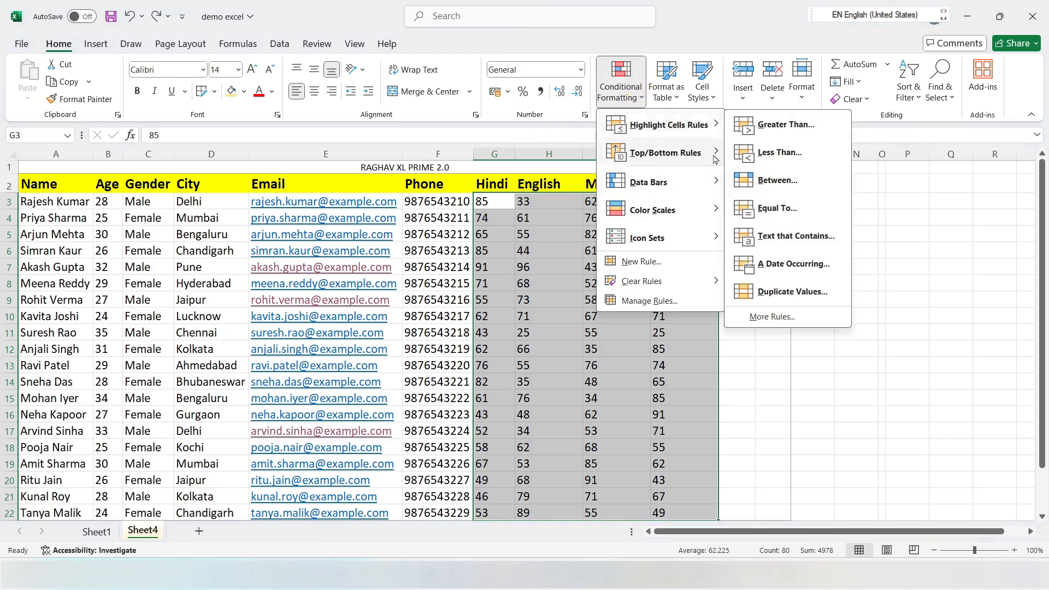
mouse_move(653, 157)
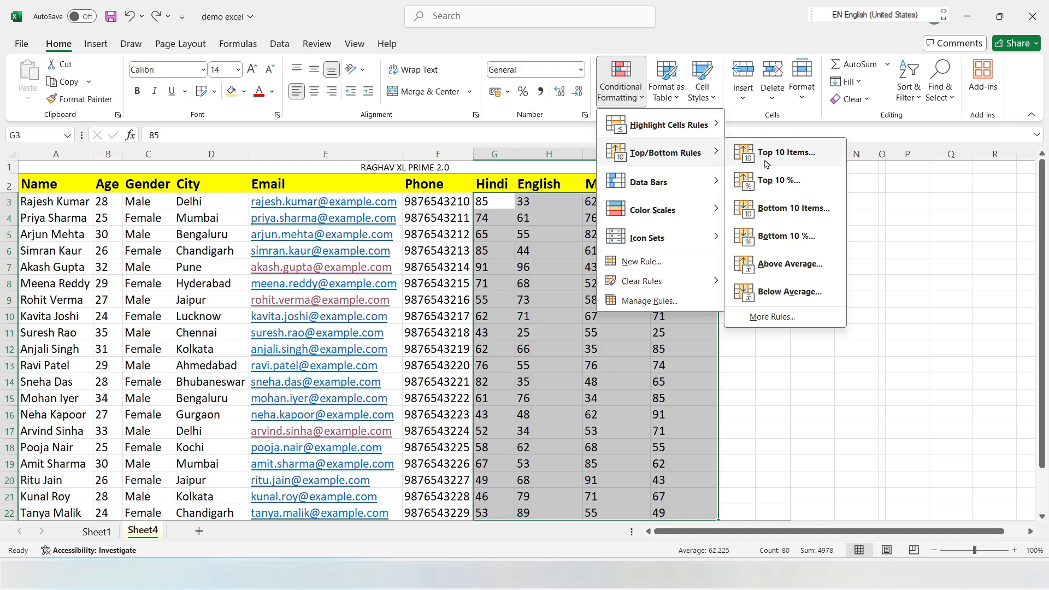
left_click(794, 153)
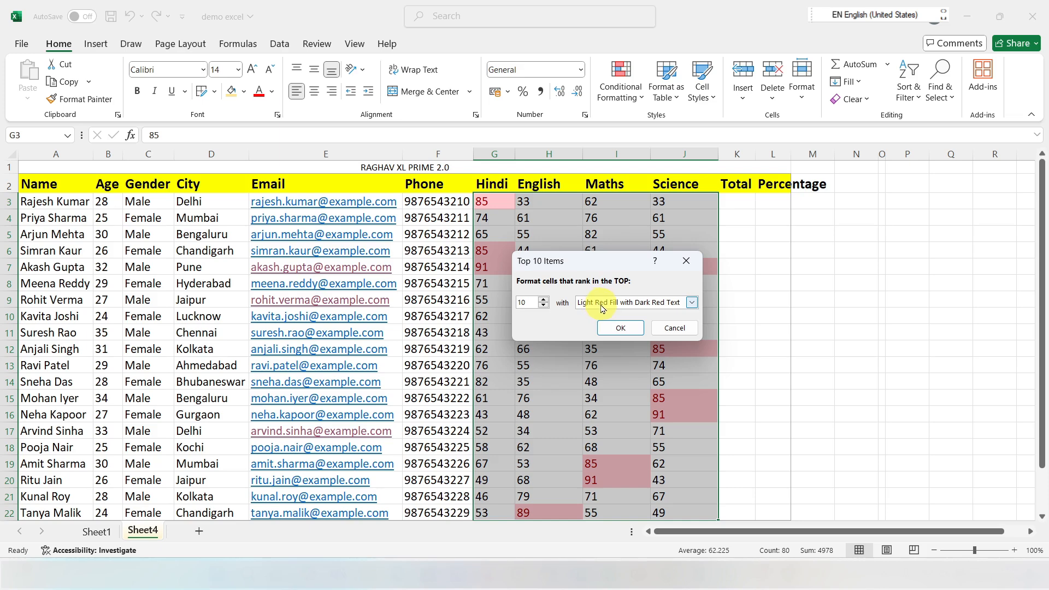
left_click(625, 328)
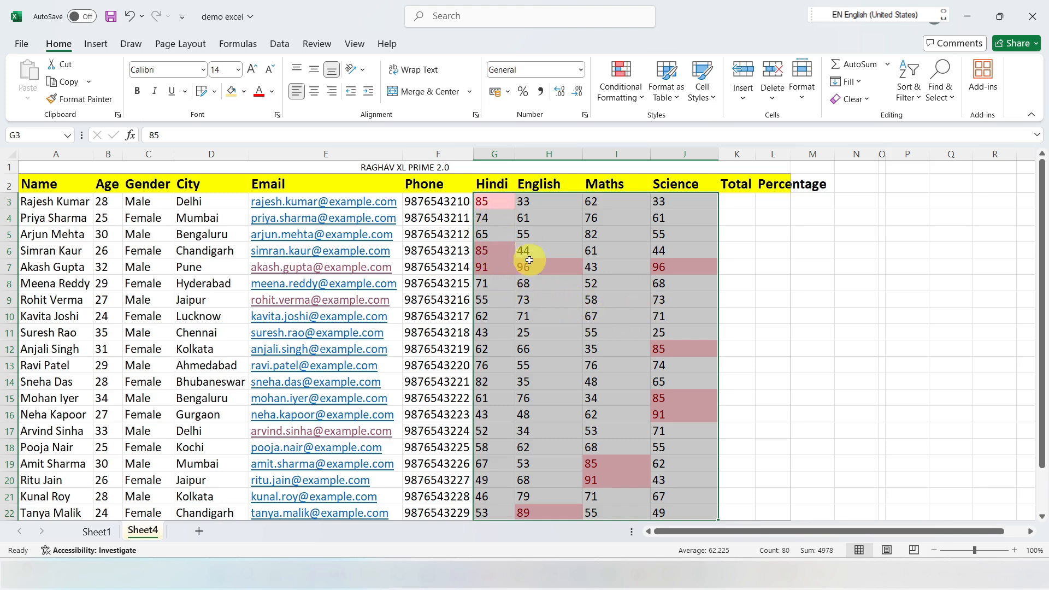
scroll(641, 296, "down", 2)
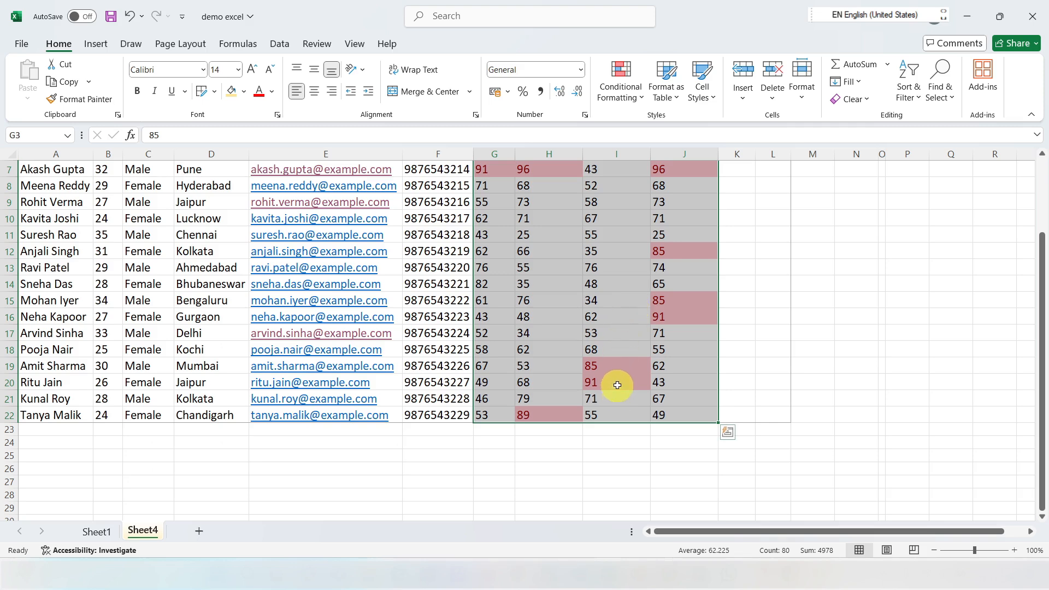
key("ctrl+z")
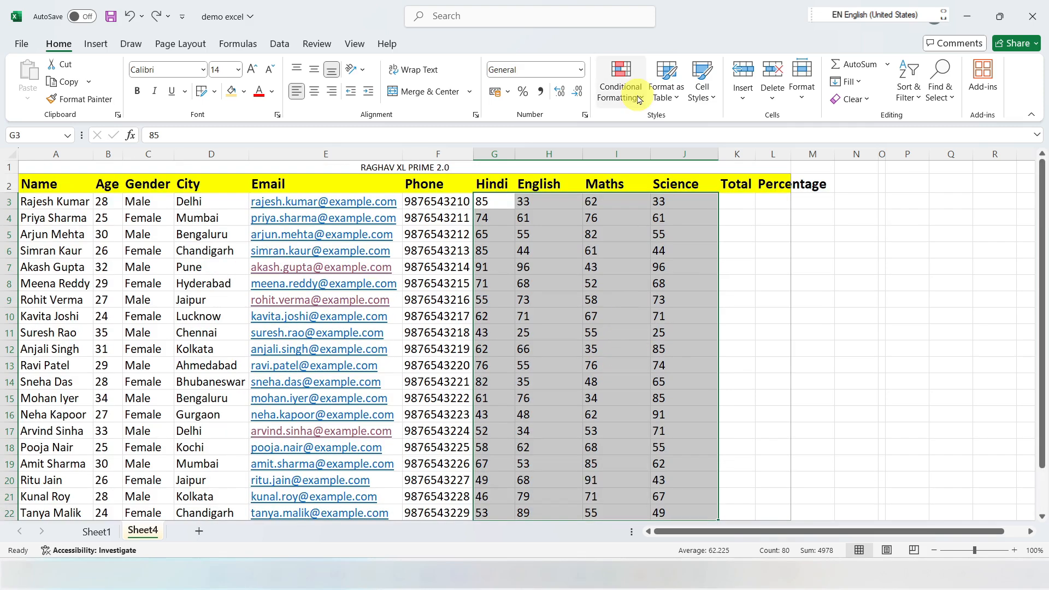
Step: Try the Top 10% rule with light red fill on the marks in G3:J22, and undo it
left_click(643, 99)
mouse_move(683, 153)
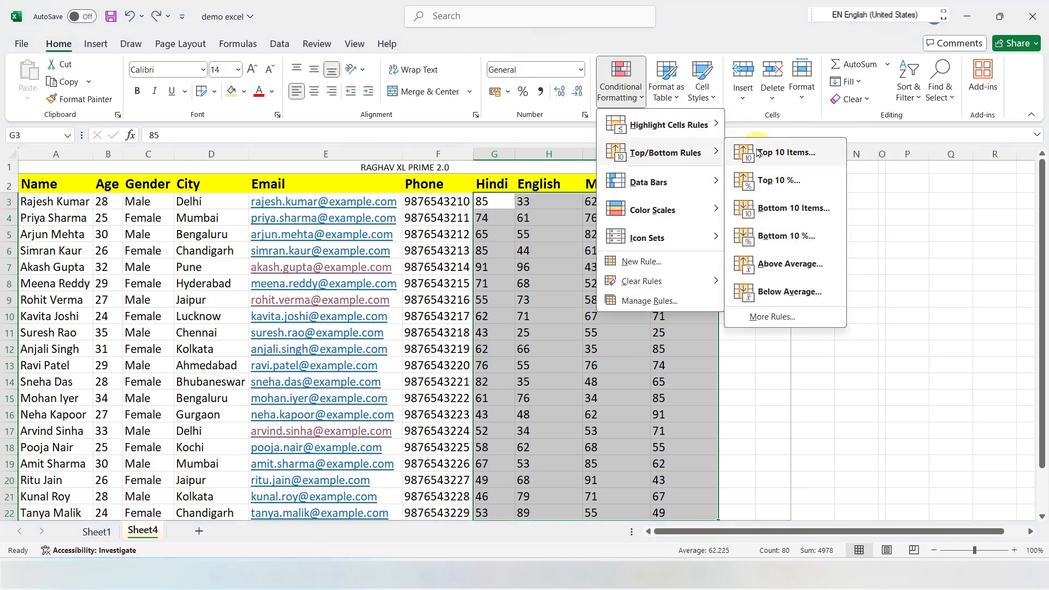
left_click(779, 182)
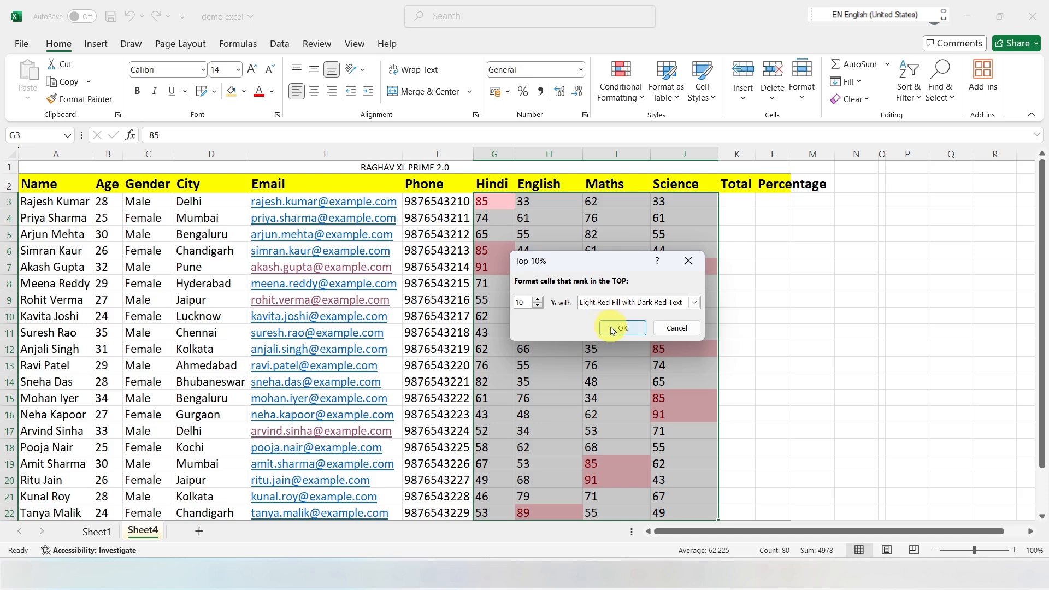
left_click(615, 329)
key("ctrl+z")
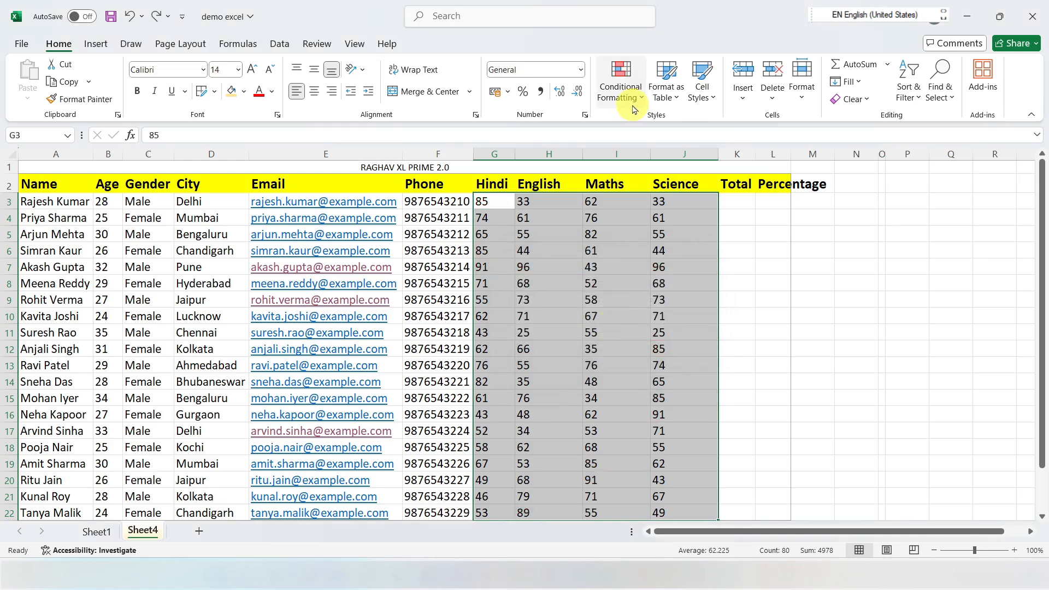
Step: Highlight the above-average marks in G3:J22 with Light Red Fill with Dark Red Text, and review the range
left_click(639, 101)
mouse_move(640, 155)
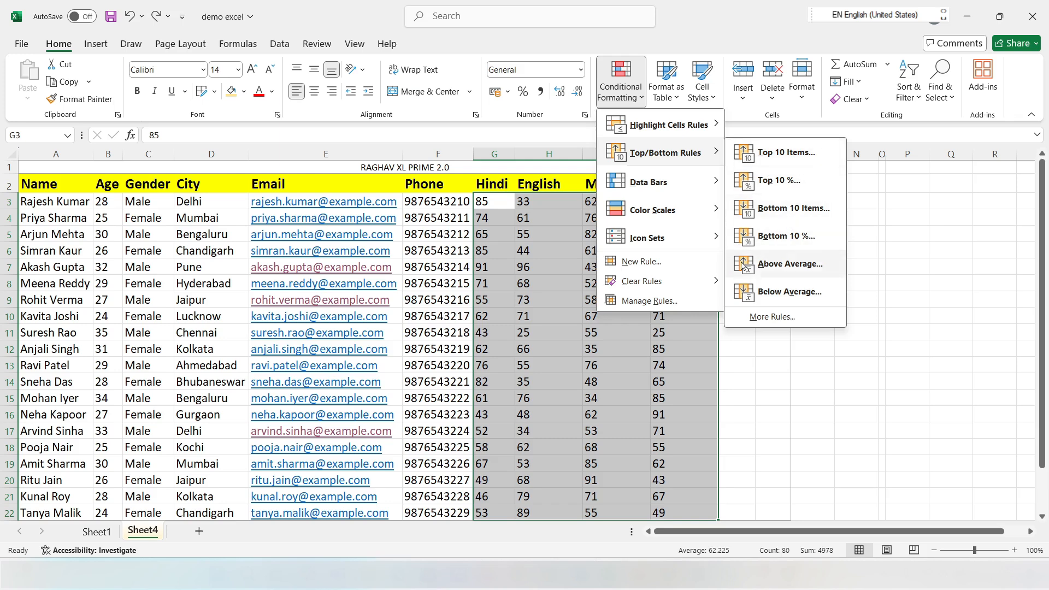
left_click(785, 269)
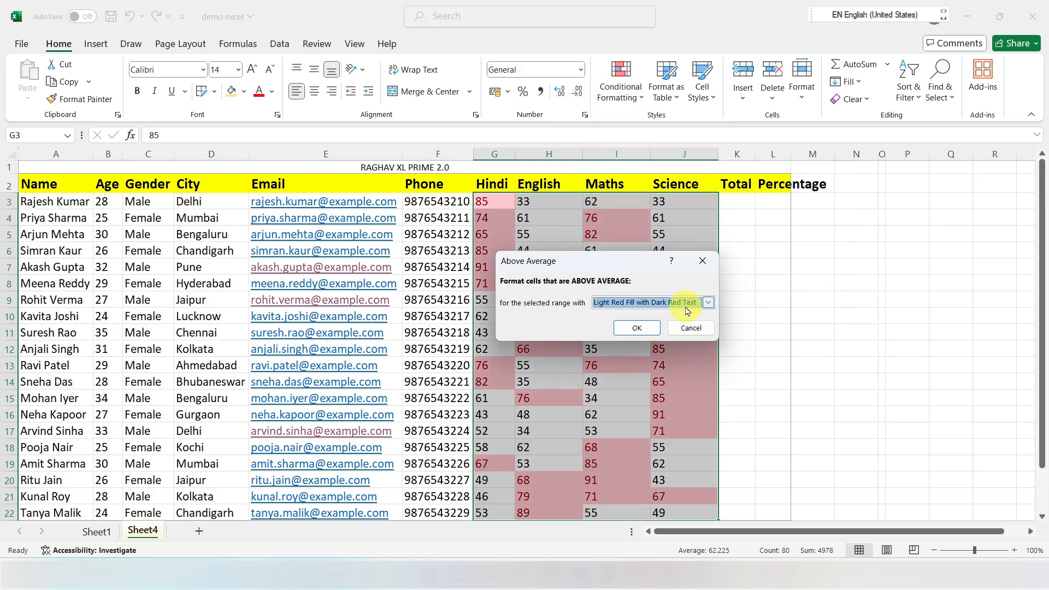
left_click(644, 327)
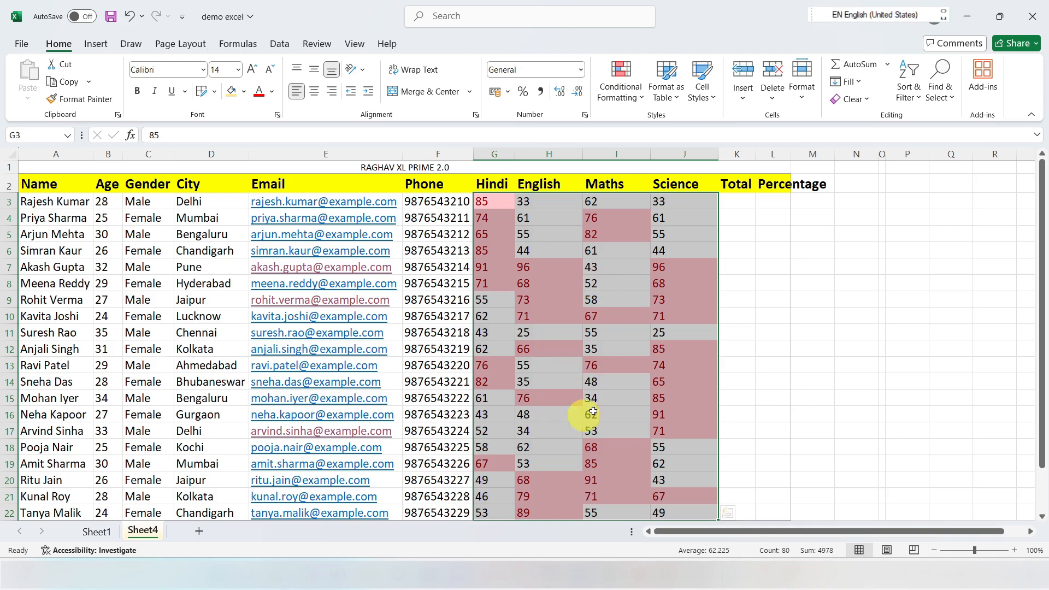
scroll(579, 387, "down", 1)
scroll(579, 386, "down", 4)
scroll(578, 363, "up", 3)
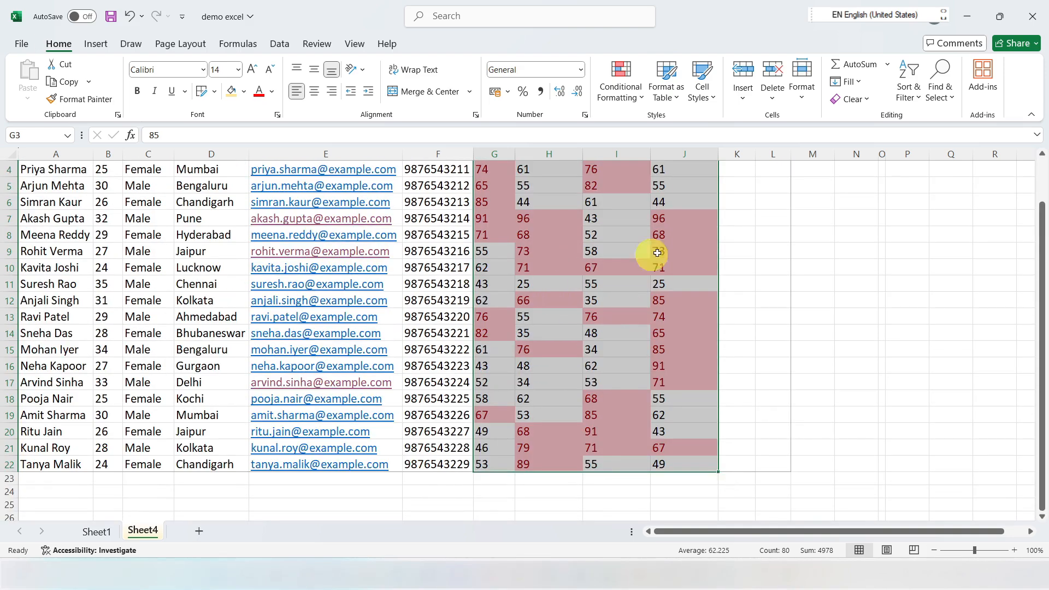
Step: Undo the above-average highlight and apply light blue gradient-fill data bars to the marks in G3:J22
key("ctrl+z")
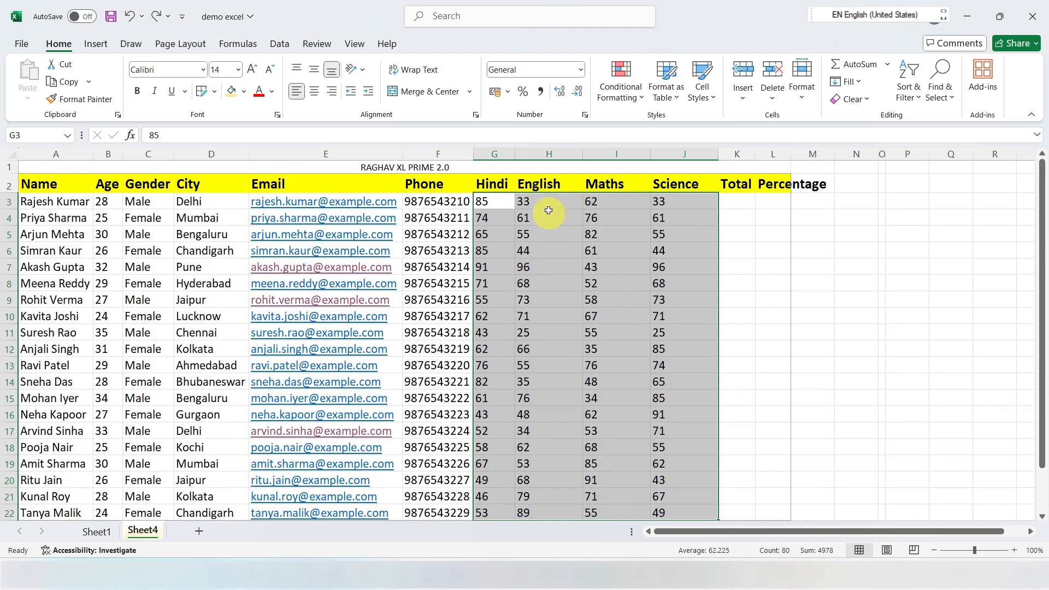
left_click(639, 103)
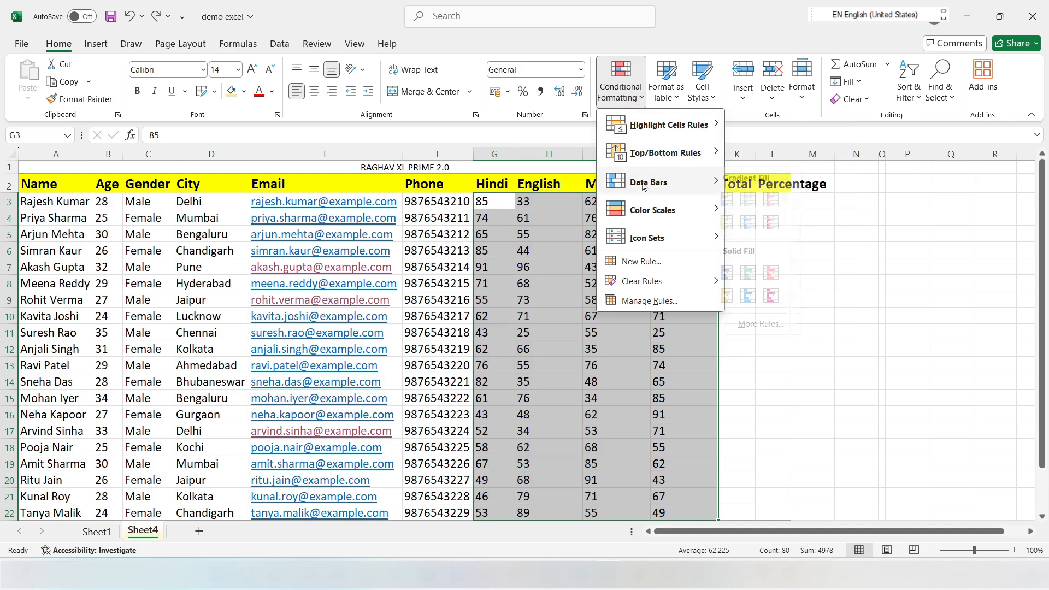
mouse_move(643, 196)
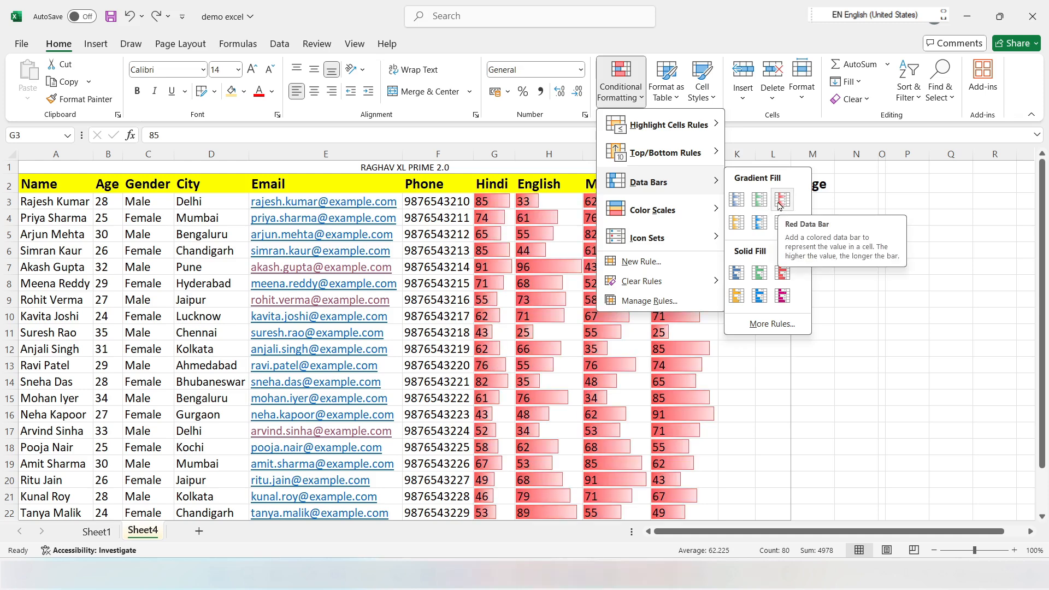
left_click(760, 223)
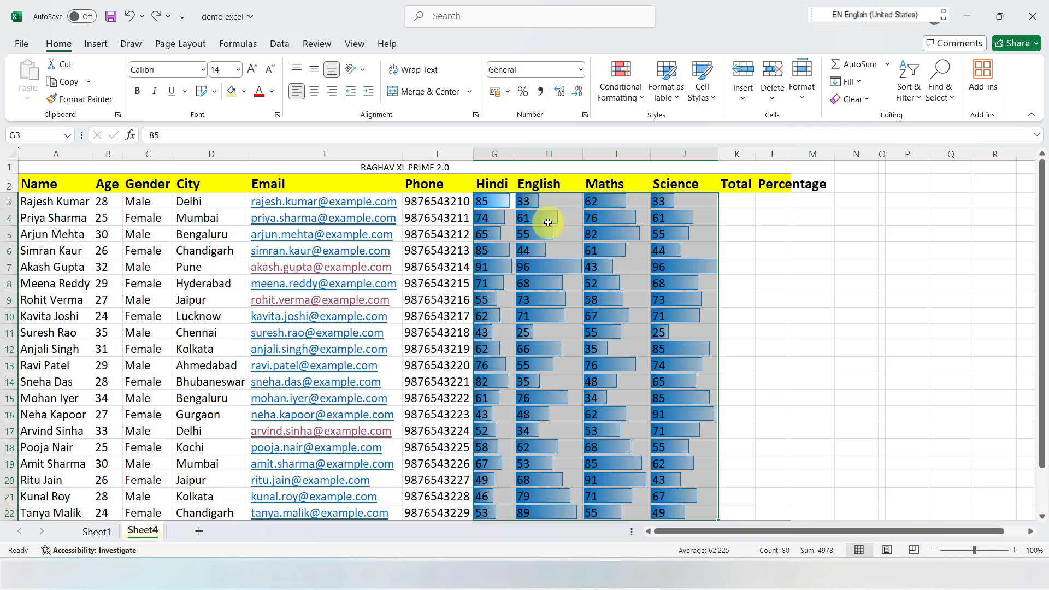
Step: Give the Hindi, English, Maths and Science columns G:J one equal width, and review the data bars down to row 22
left_click_drag(494, 154, 706, 153)
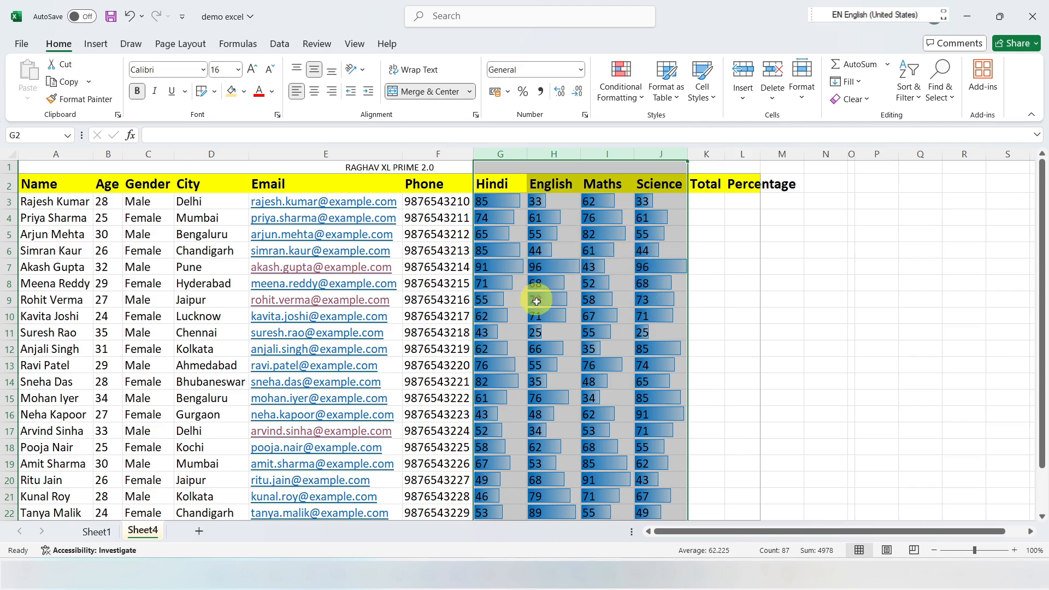
scroll(609, 372, "down", 3)
scroll(547, 379, "up", 2)
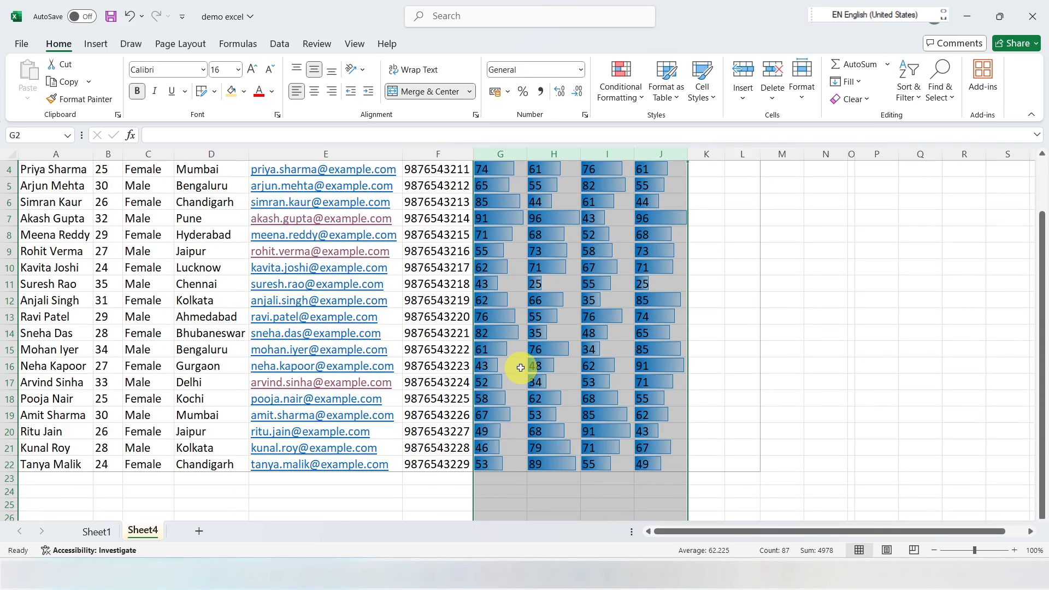
scroll(532, 301, "up", 1)
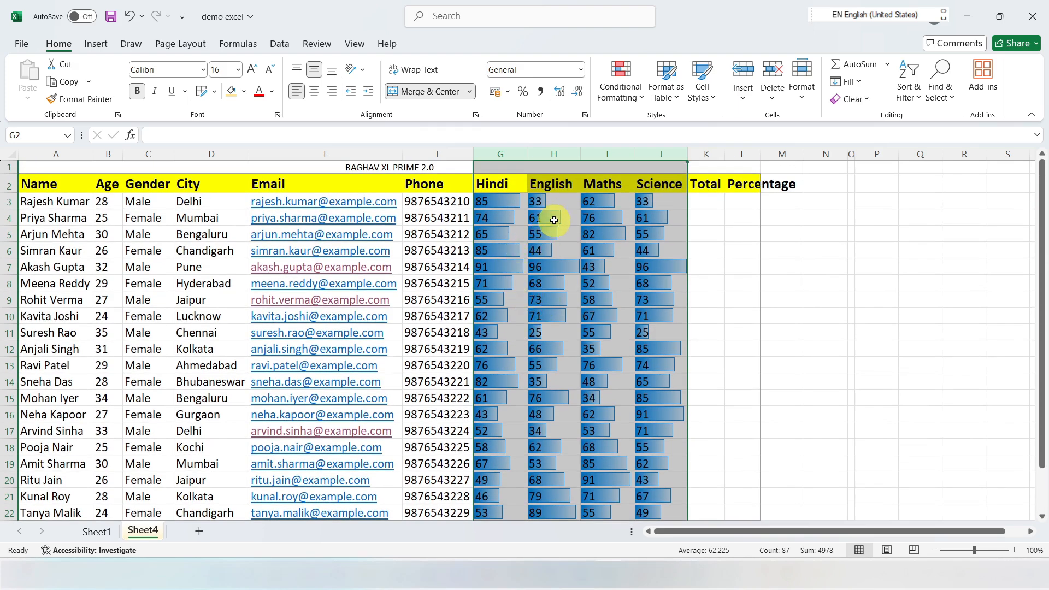
Step: Add the red-yellow-green color scale to the marks in columns G:J
left_click(628, 107)
mouse_move(653, 187)
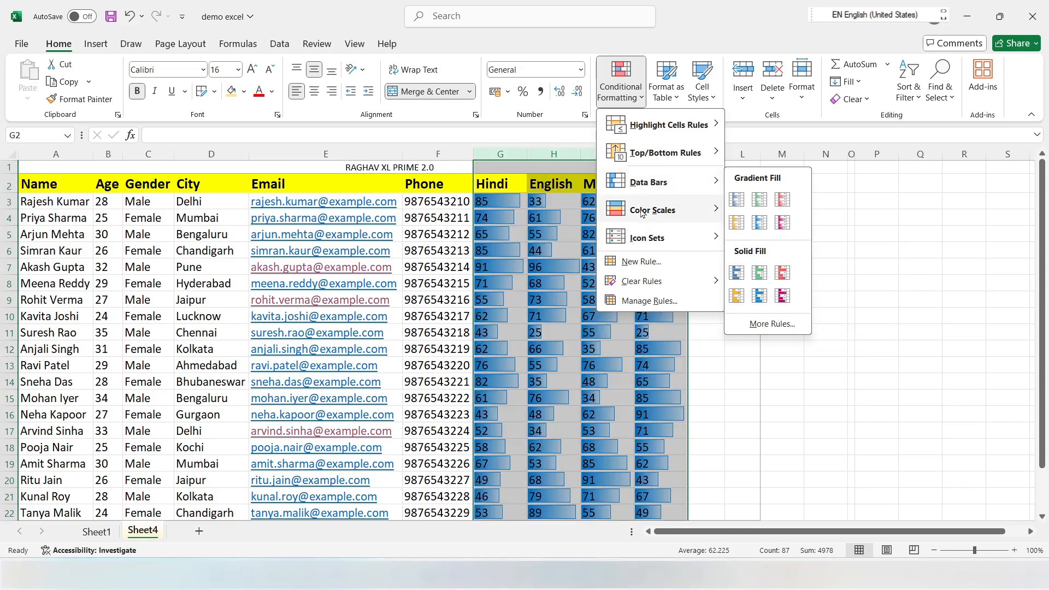
mouse_move(638, 213)
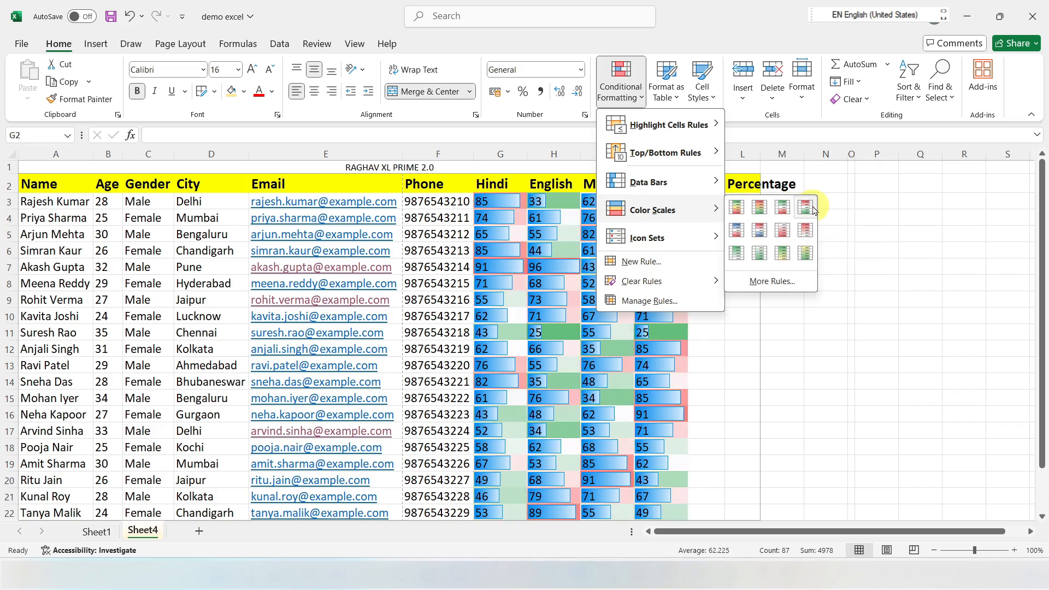
left_click(759, 208)
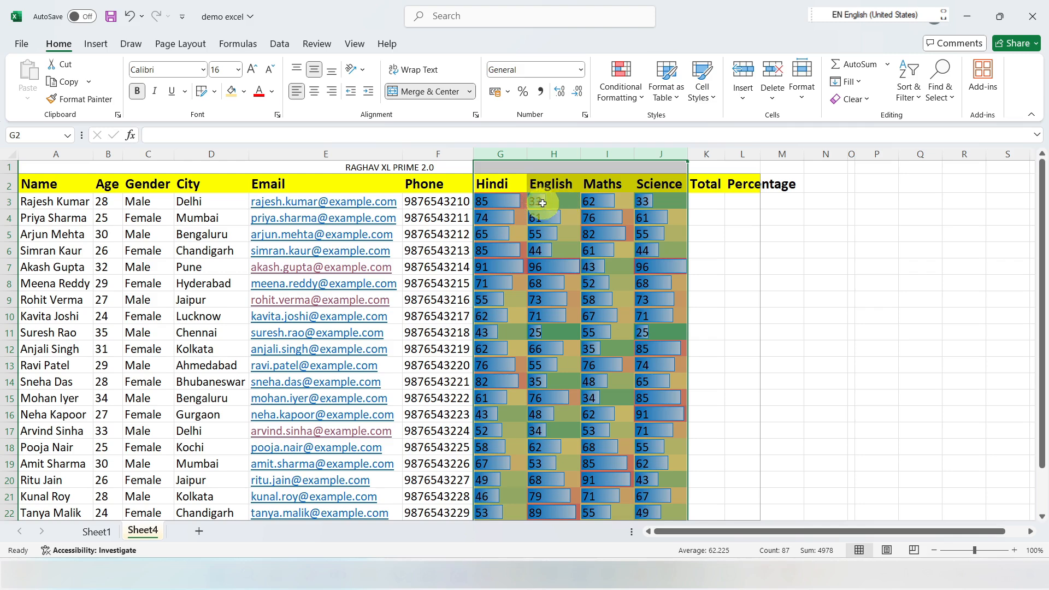
Step: Add the shapes icon set with green circle, yellow triangle and red diamond to the marks in columns G:J
left_click(620, 90)
mouse_move(647, 138)
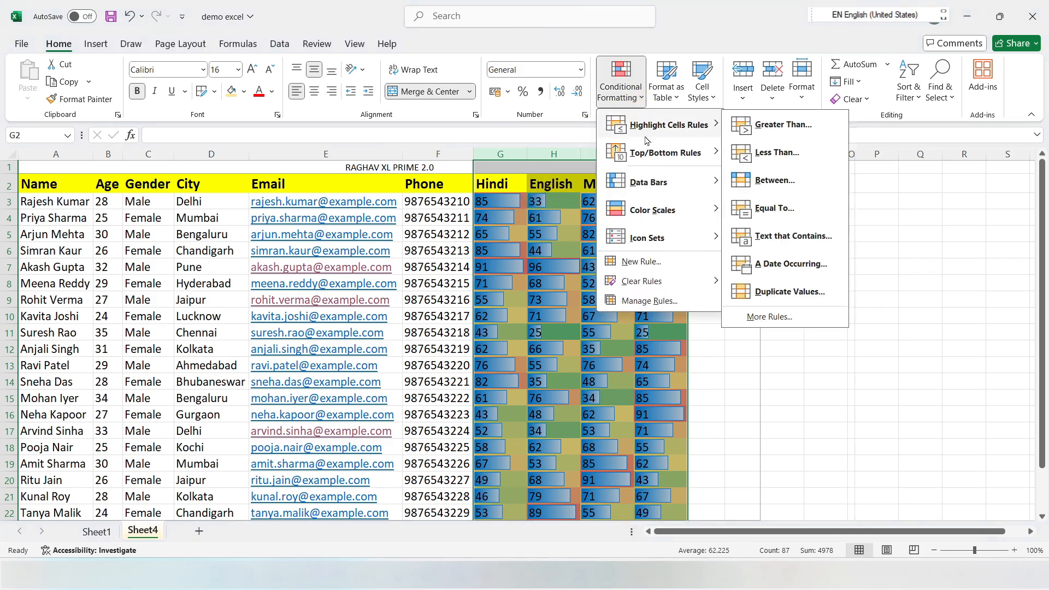
mouse_move(655, 214)
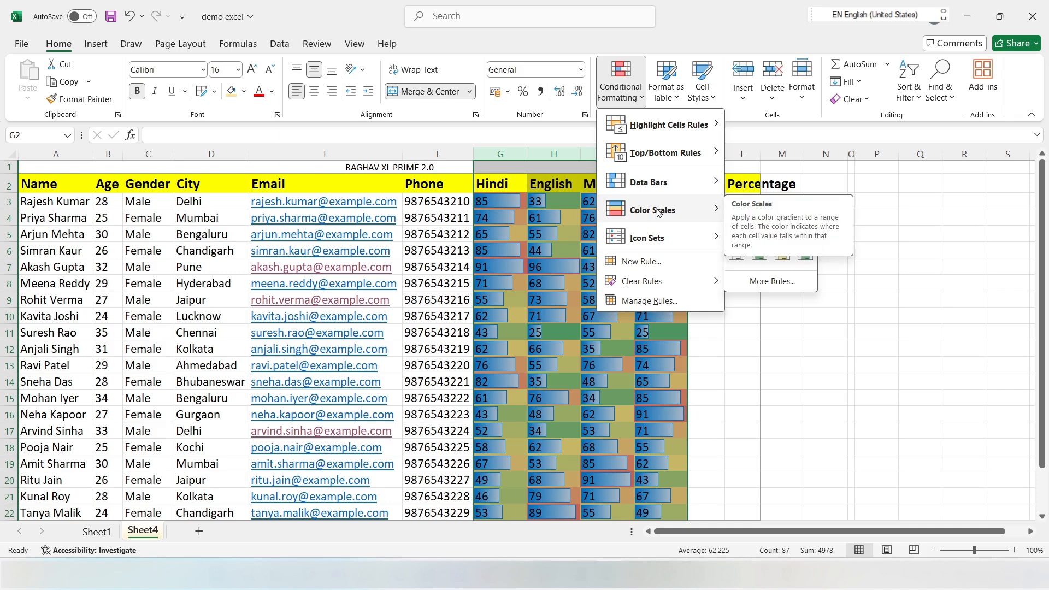
mouse_move(658, 246)
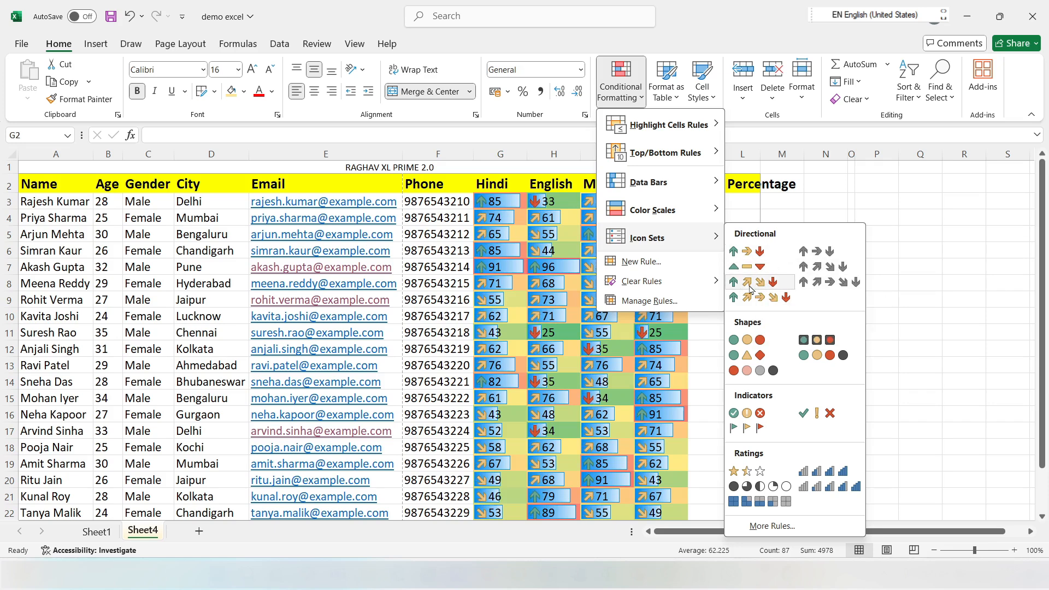
left_click(732, 355)
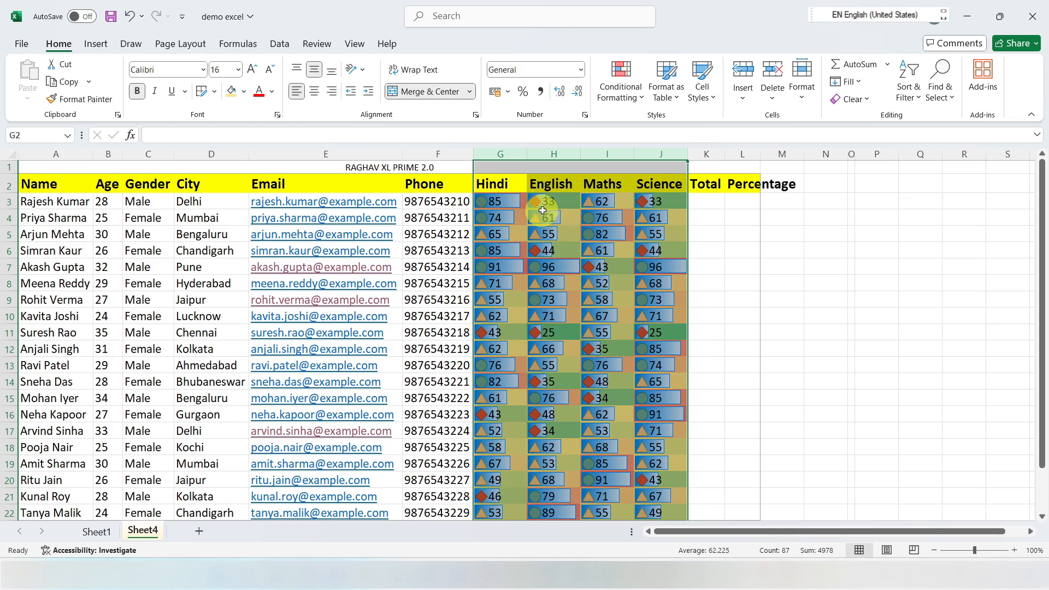
Step: Undo the icon set, color scale, data bars and column width change, and reselect the marks in G3:J22
left_click(642, 103)
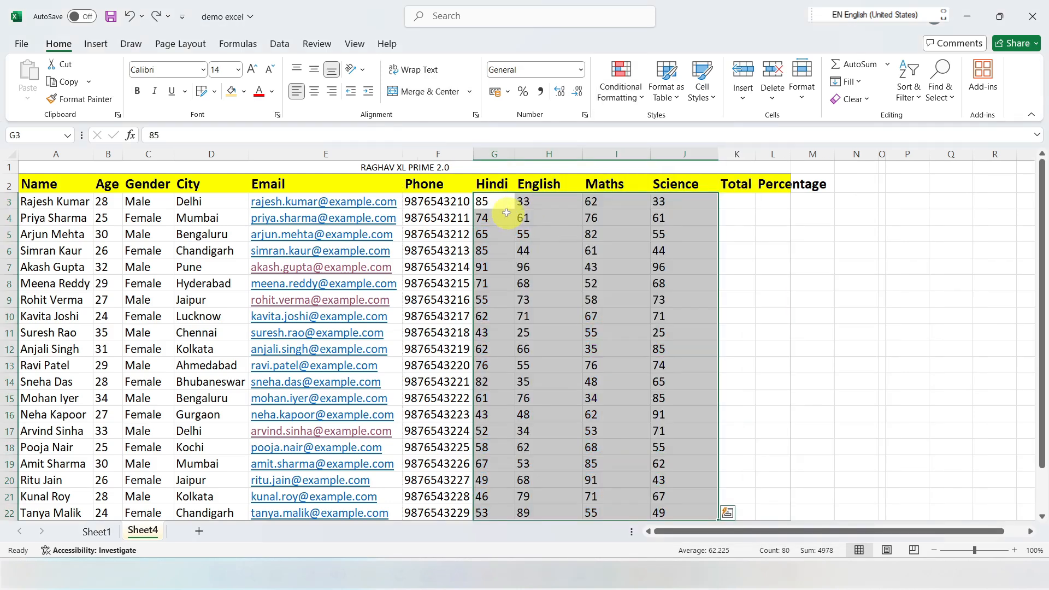
key("ctrl+q")
left_click(495, 200)
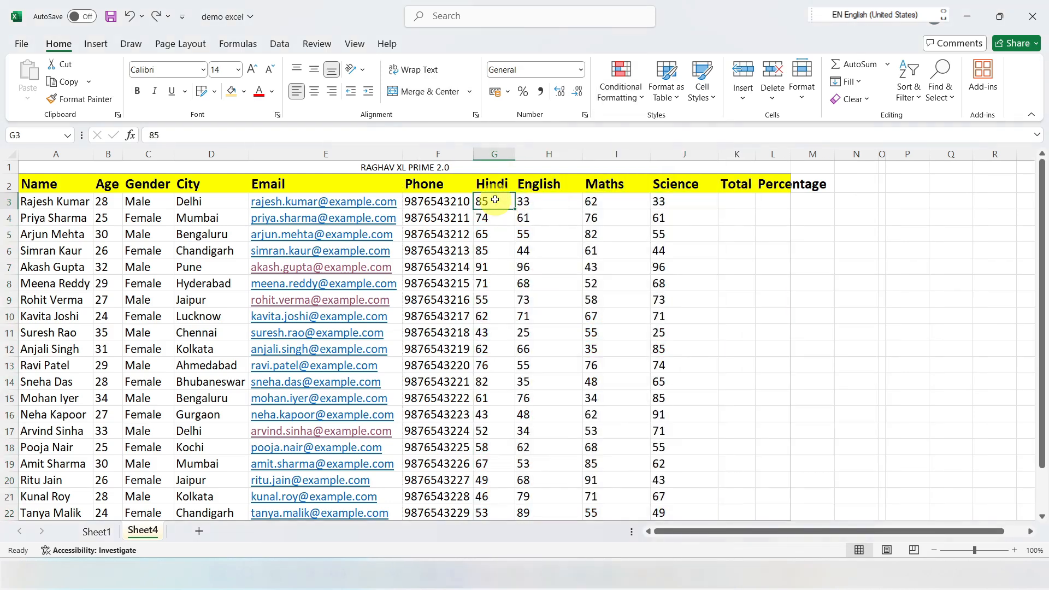
left_click_drag(495, 200, 663, 509)
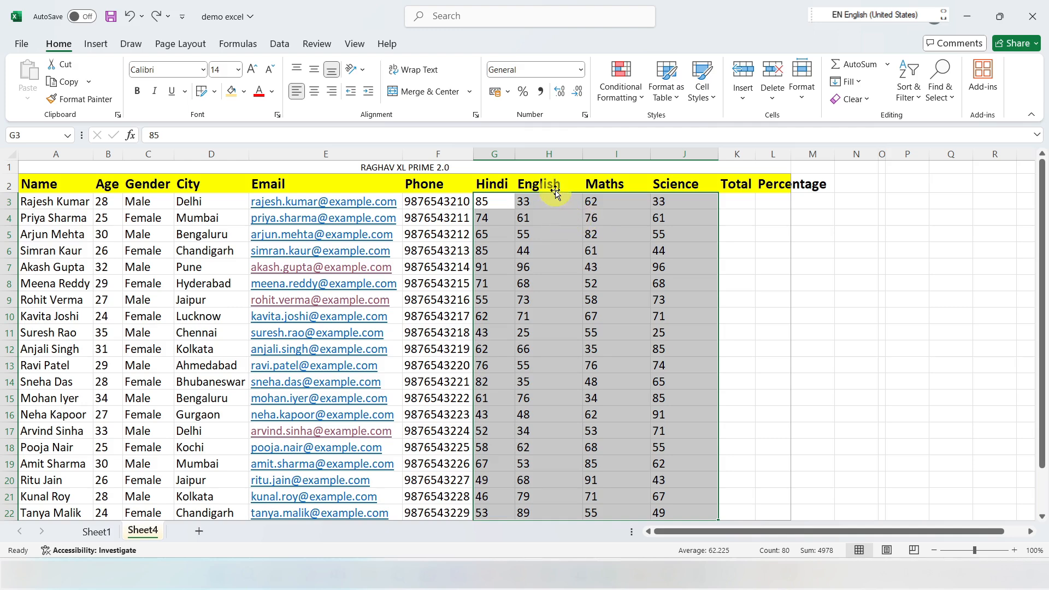
left_click(639, 106)
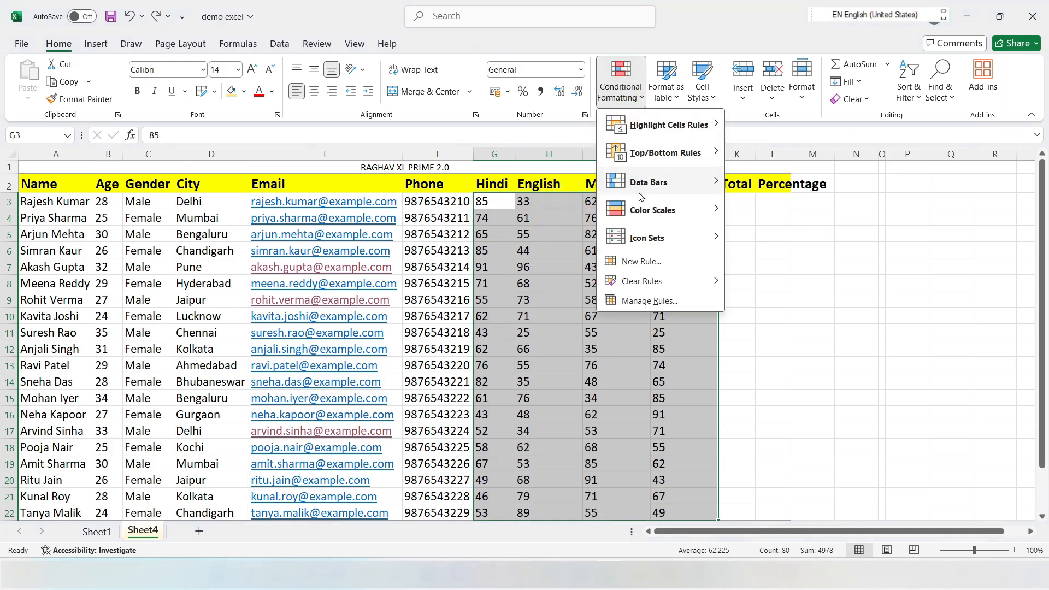
mouse_move(643, 213)
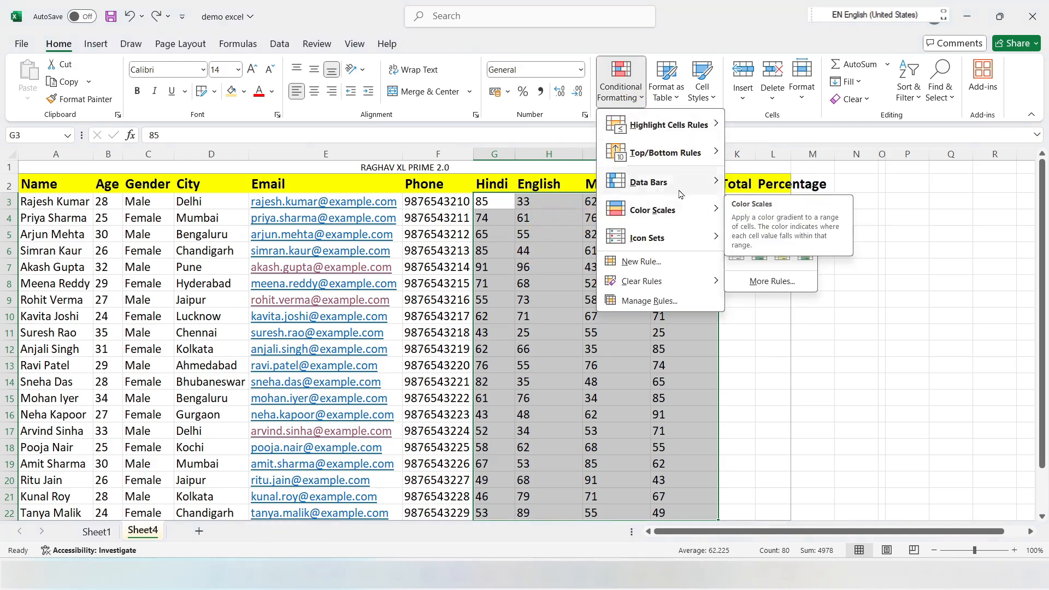
mouse_move(674, 189)
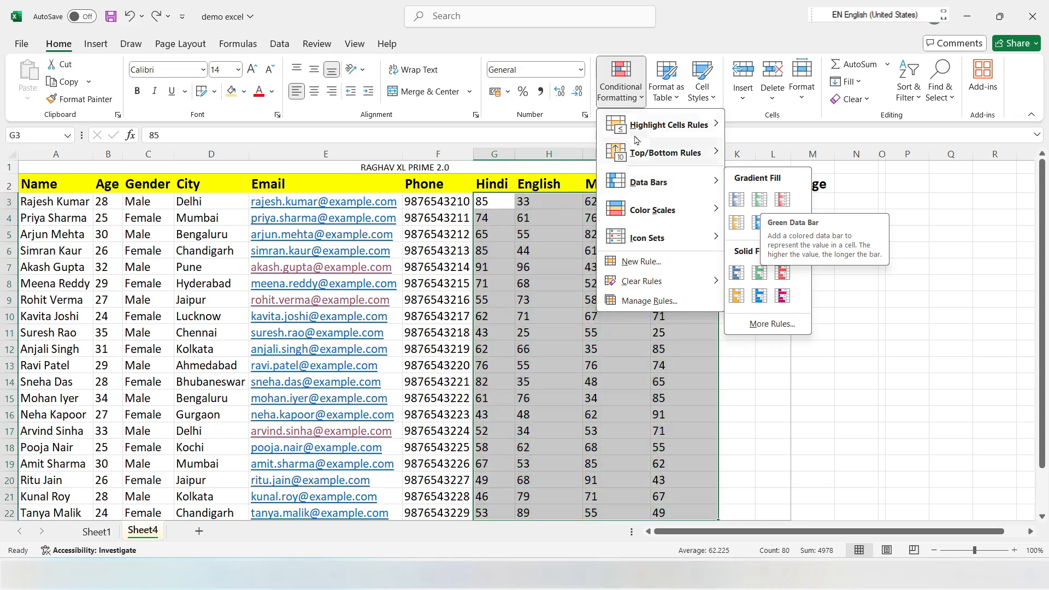
left_click(668, 98)
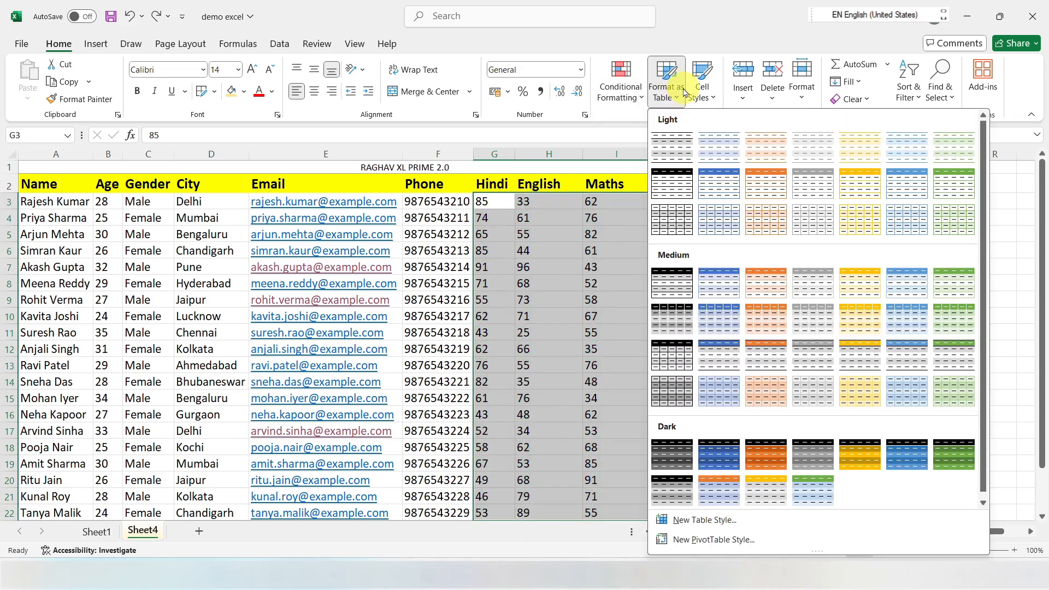
left_click(499, 219)
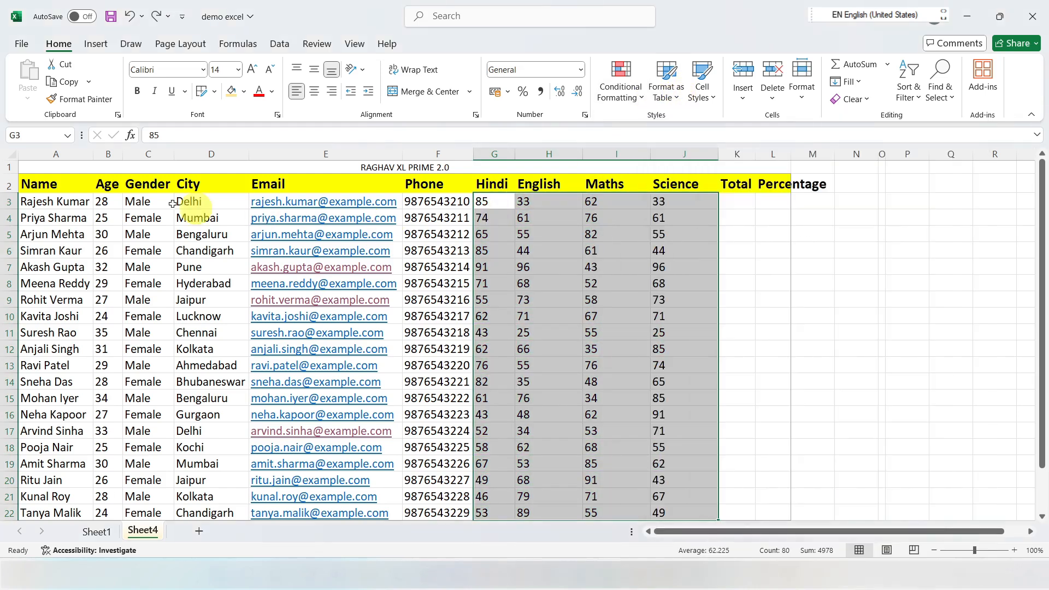
Step: Format the range A2:L22 as a table with headers, using a Medium table style
left_click_drag(39, 184, 762, 466)
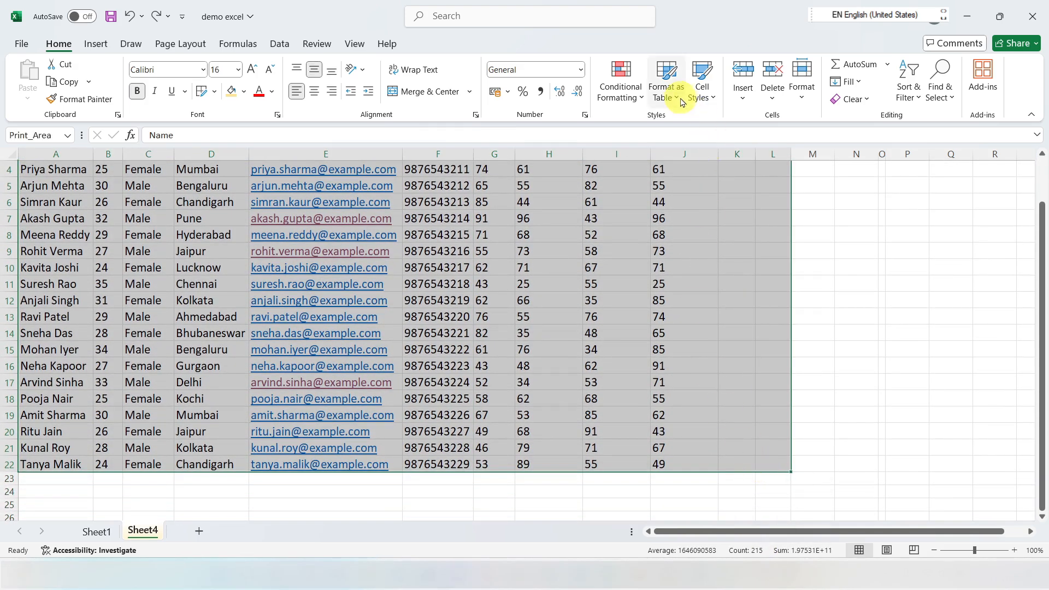
left_click(673, 90)
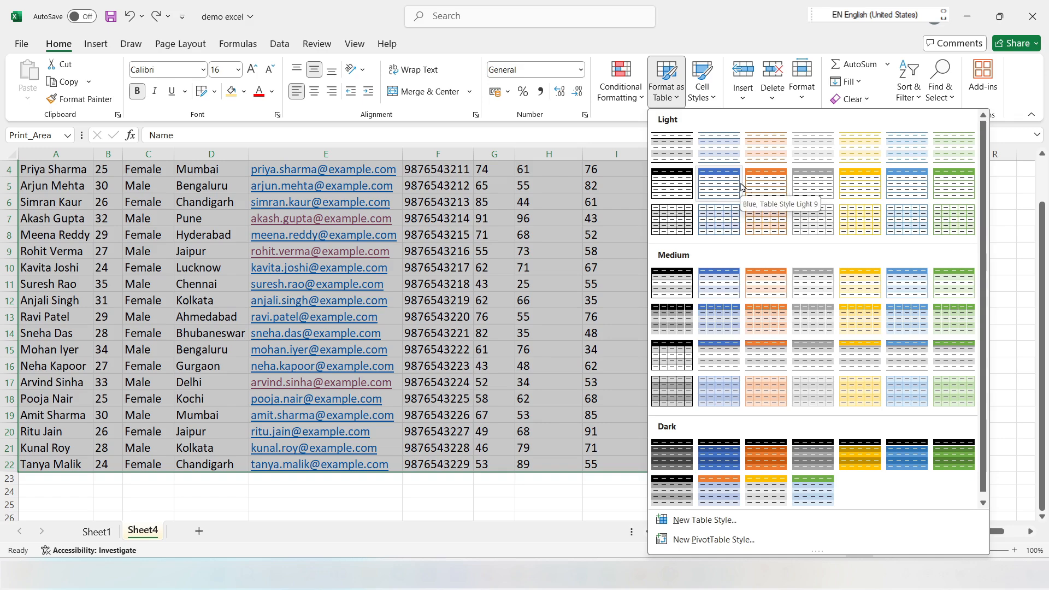
left_click(813, 322)
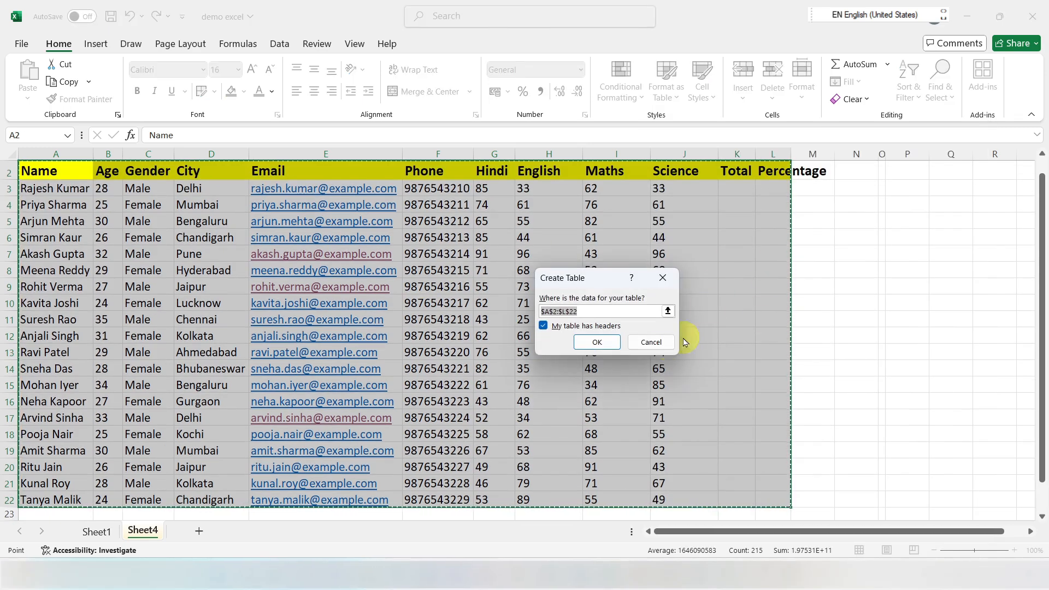
left_click(597, 342)
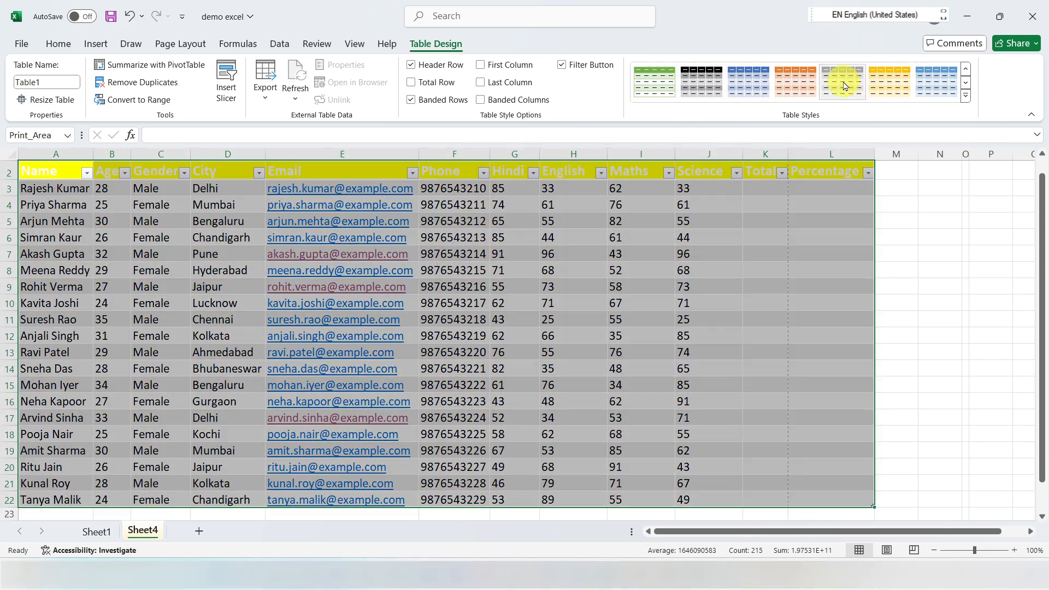
Step: Try several other table styles on the new table, and undo the style changes and the table
left_click(791, 91)
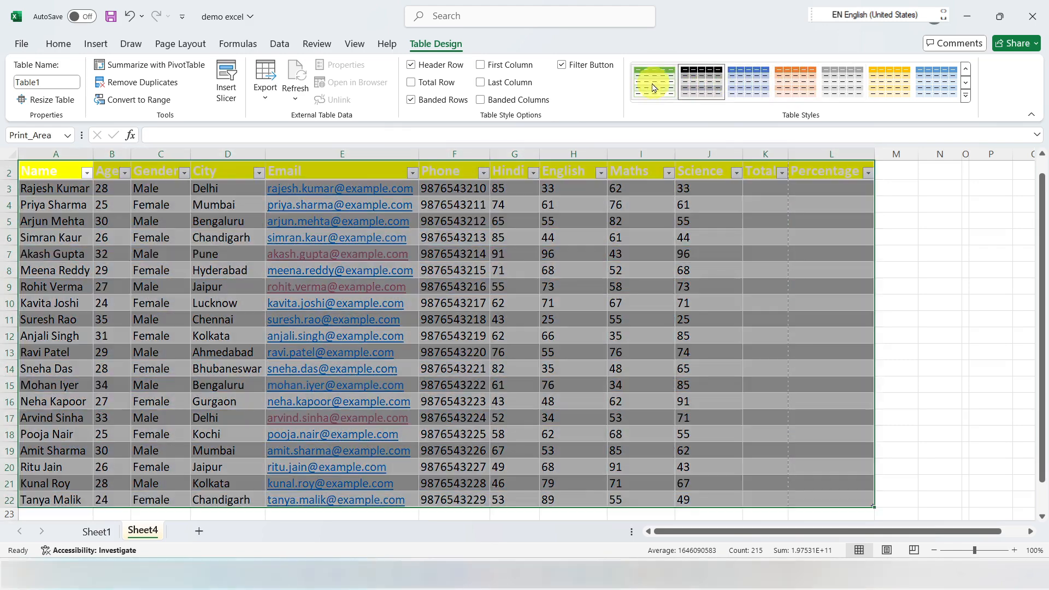
left_click(655, 86)
key("ctrl+z")
key("ctrl+z")
key("ctrl+z")
key("ctrl+z")
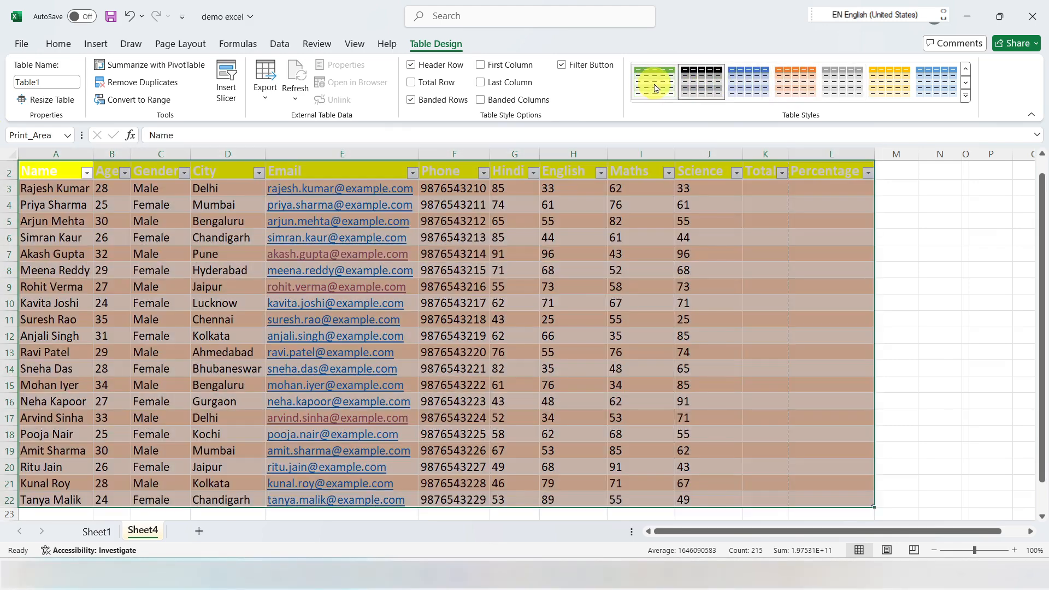
key("ctrl+z")
key("ctrl+z")
key("ctrl+z")
key("ctrl+z")
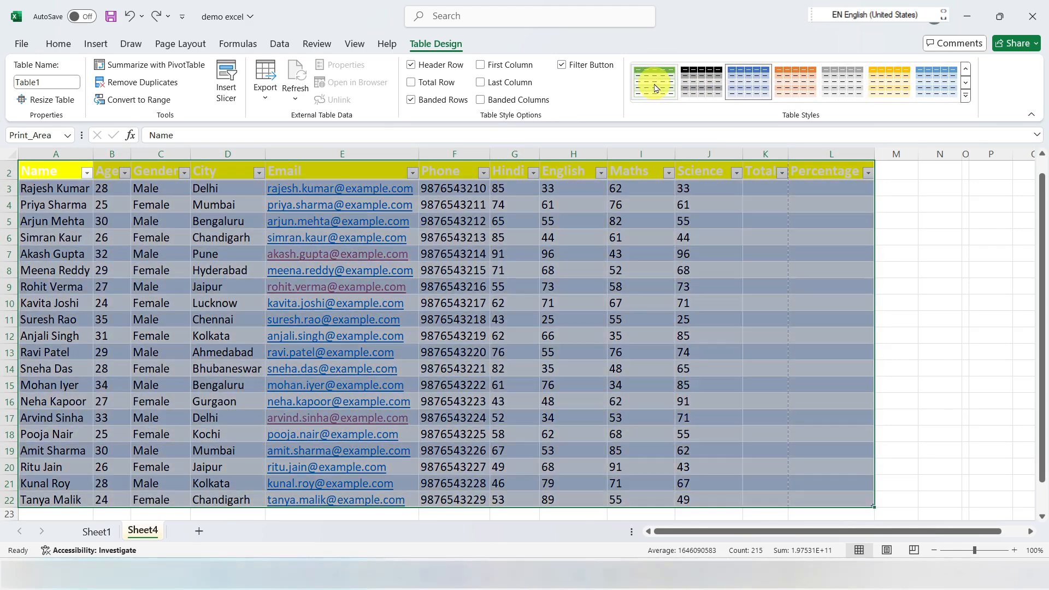
Step: Open the cell styles for the range A2:J22 and preview the Bad style
left_click(679, 101)
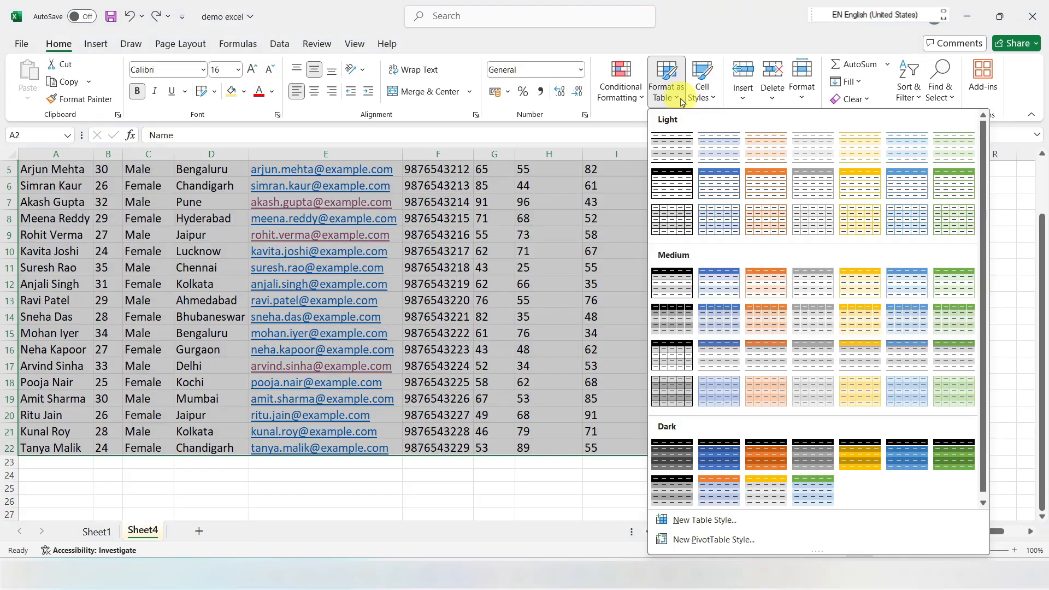
left_click(681, 102)
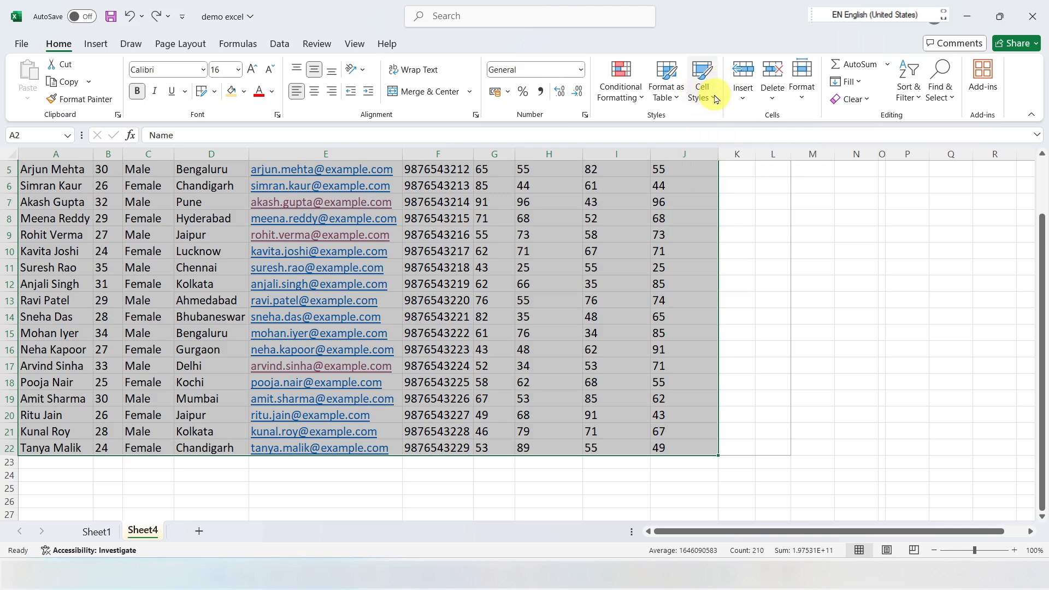
scroll(605, 235, "up", 2)
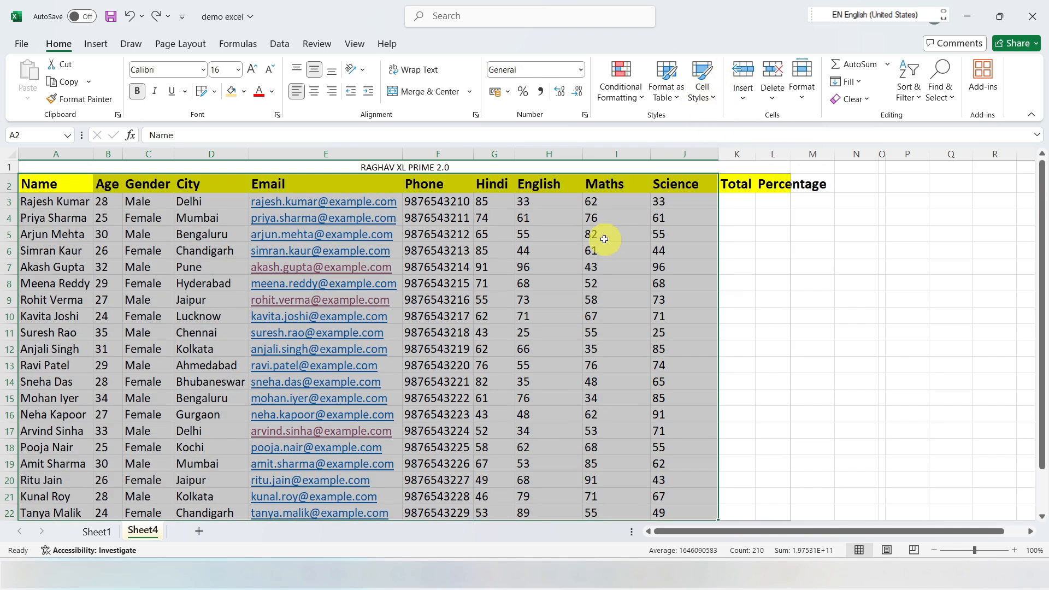
left_click(713, 99)
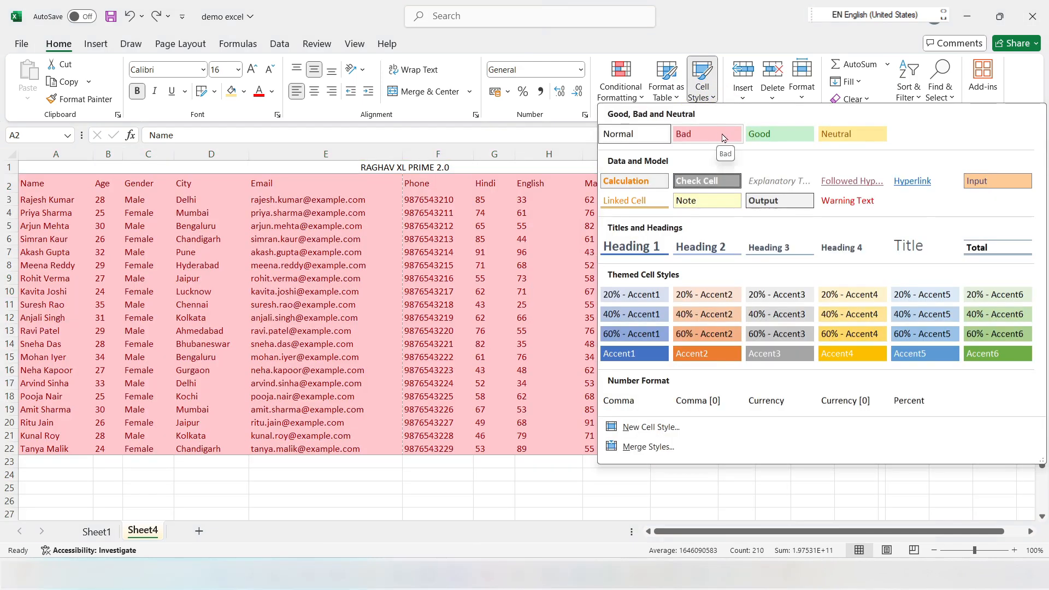
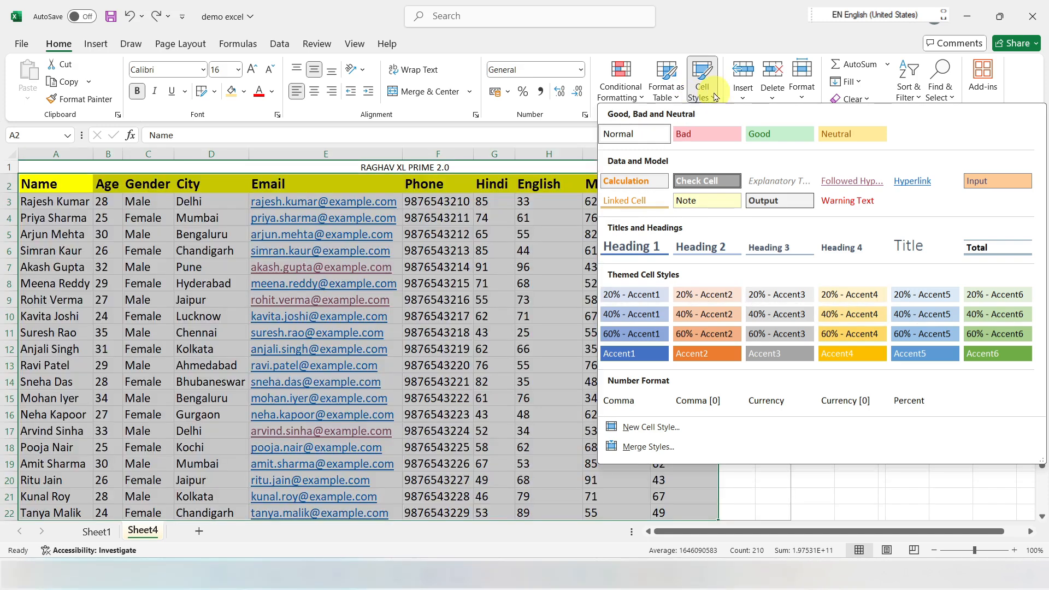
Step: Close the cell styles without applying one and insert a blank column before the City column
left_click(717, 97)
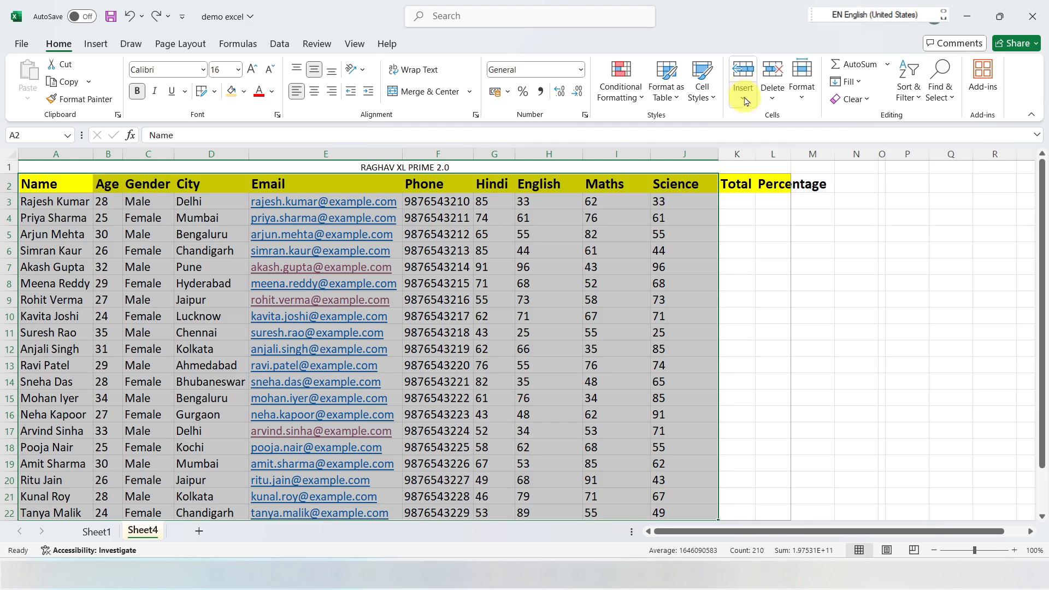
left_click(211, 153)
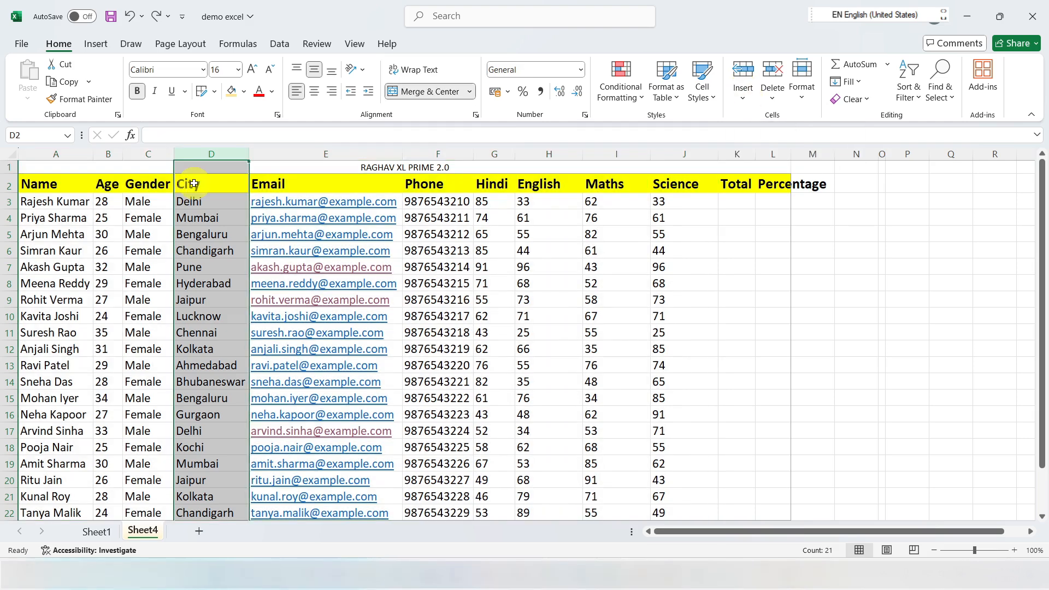
left_click(202, 235)
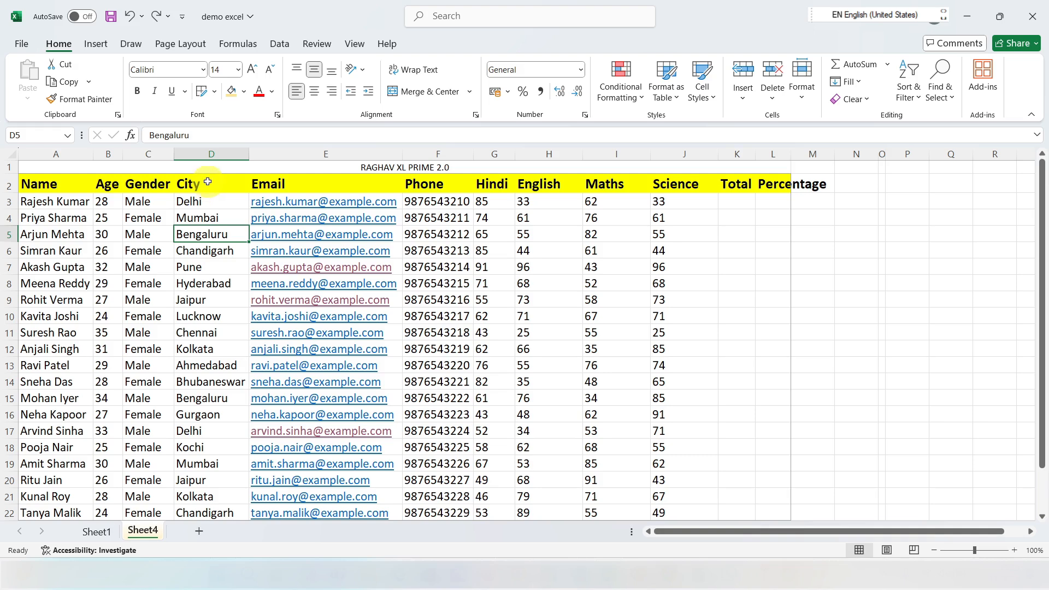
left_click(206, 154)
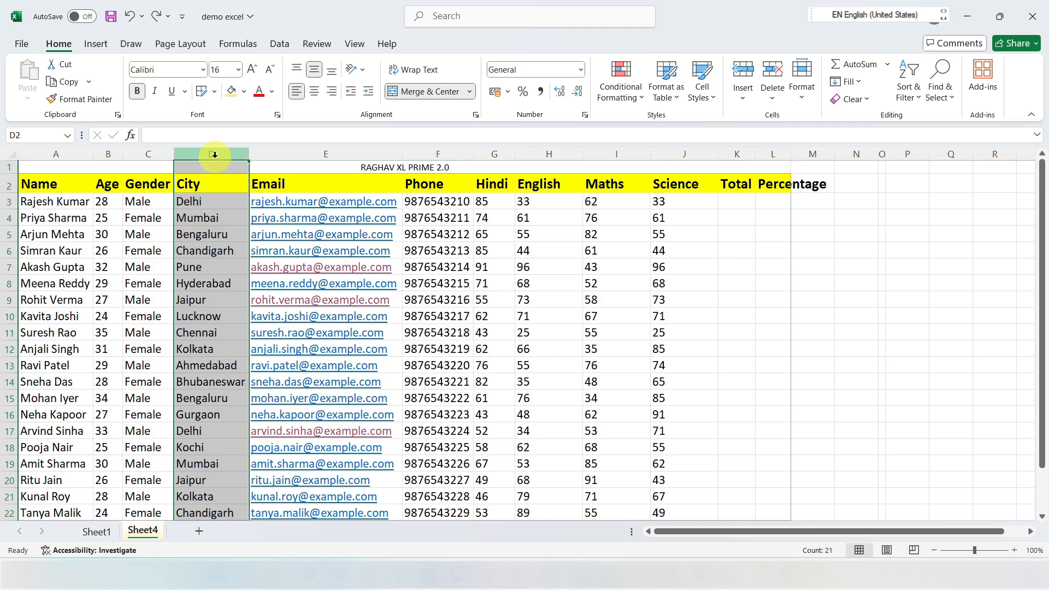
left_click(742, 72)
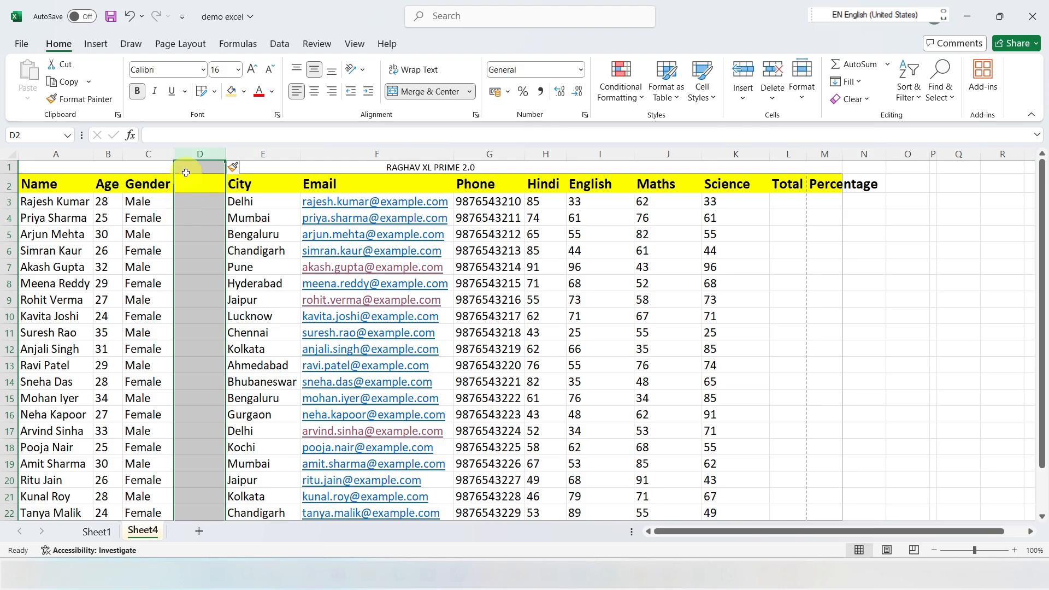
left_click(191, 186)
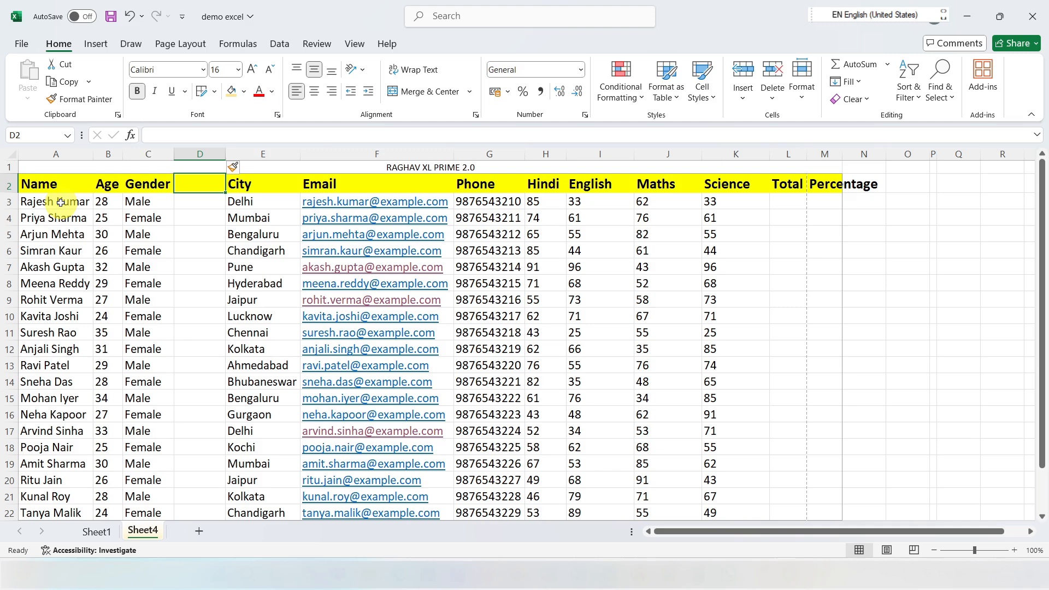
Step: Insert a blank row directly below the header row and select its cells A3:M3
left_click(9, 202)
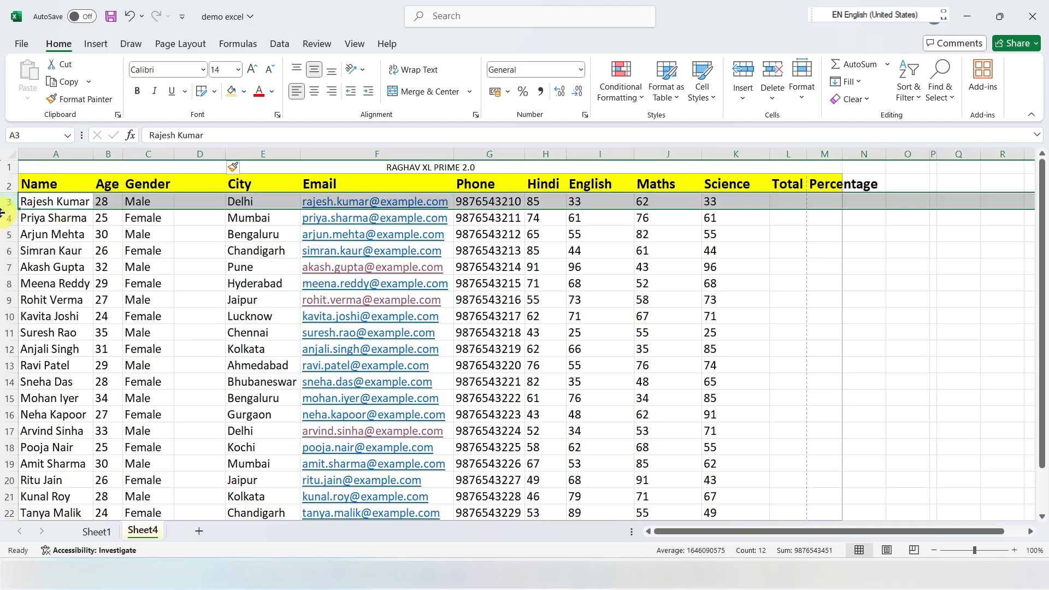
left_click(742, 74)
left_click(55, 203)
left_click_drag(55, 203, 819, 203)
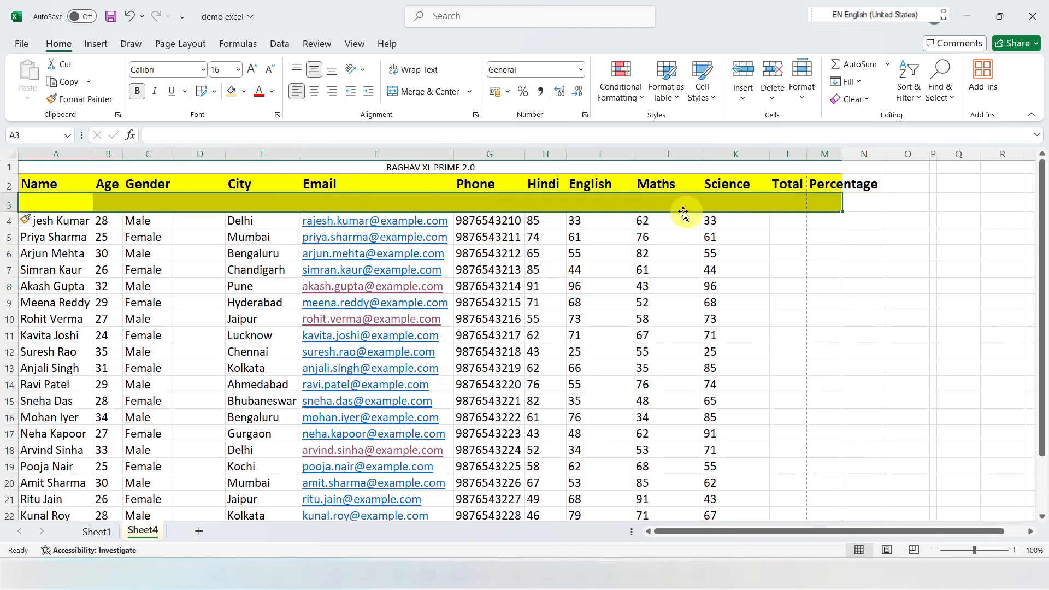
Step: Select the marks table from the title row down and add borders to all of its cells
left_click(39, 183)
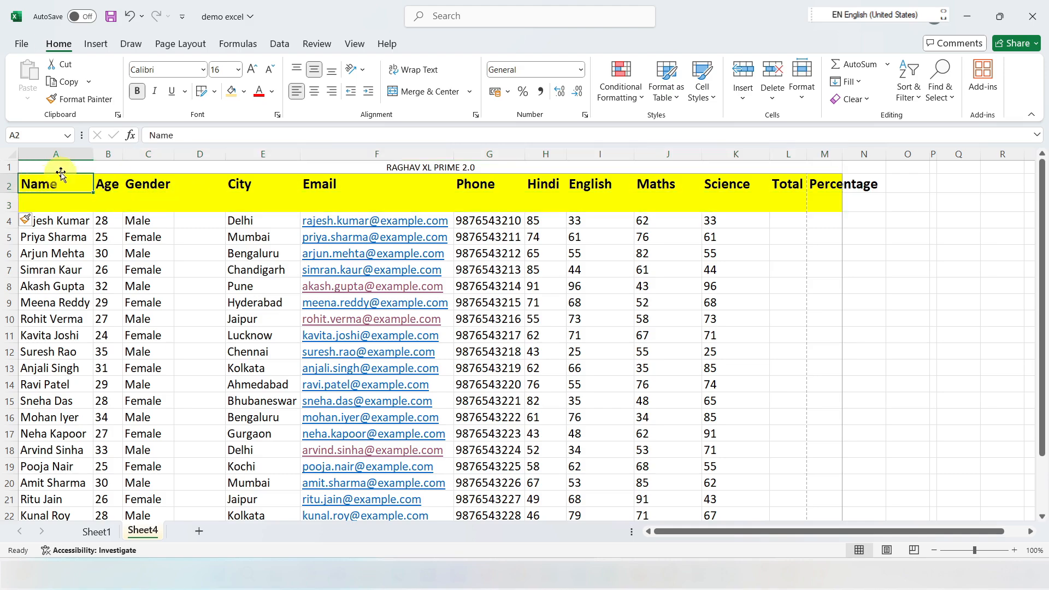
left_click_drag(67, 168, 205, 443)
scroll(386, 309, "up", 3)
left_click(147, 270)
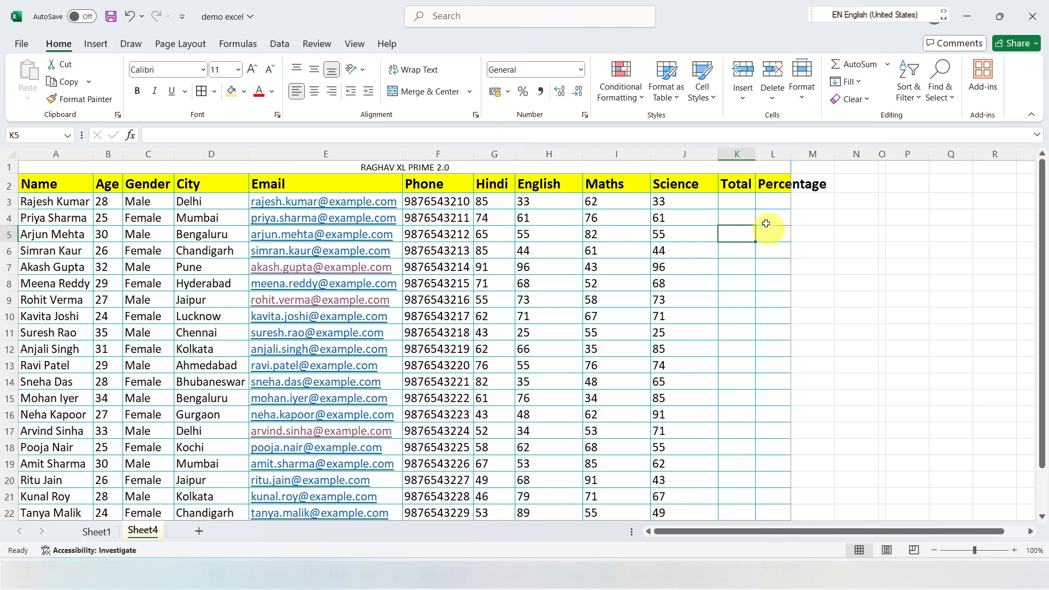
Step: Delete the entire Percentage column from the marks sheet
left_click(773, 153)
left_click(778, 74)
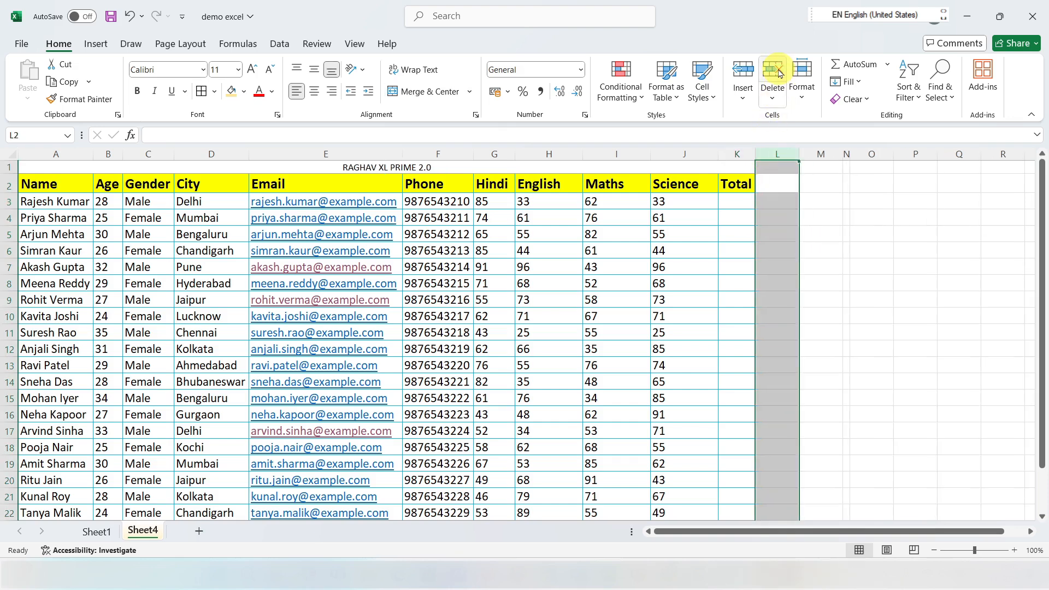
left_click(773, 186)
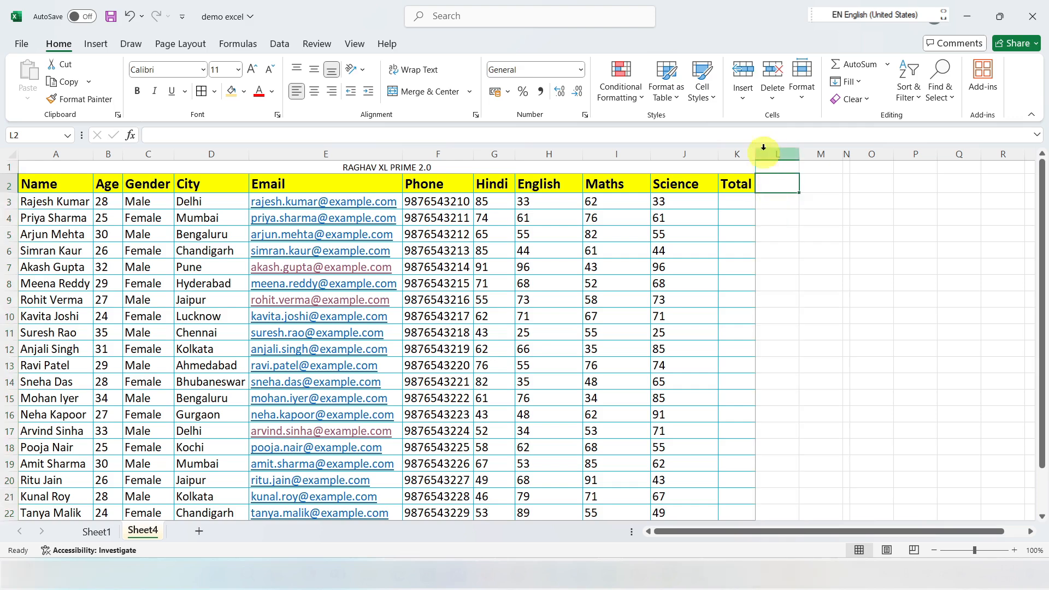
left_click(743, 102)
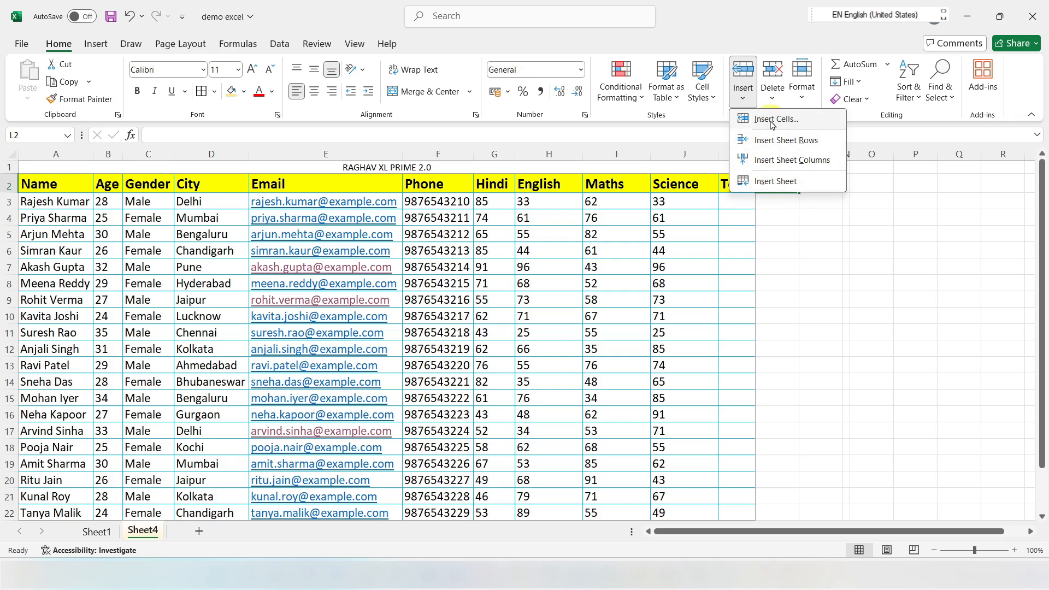
left_click(829, 214)
left_click(818, 202)
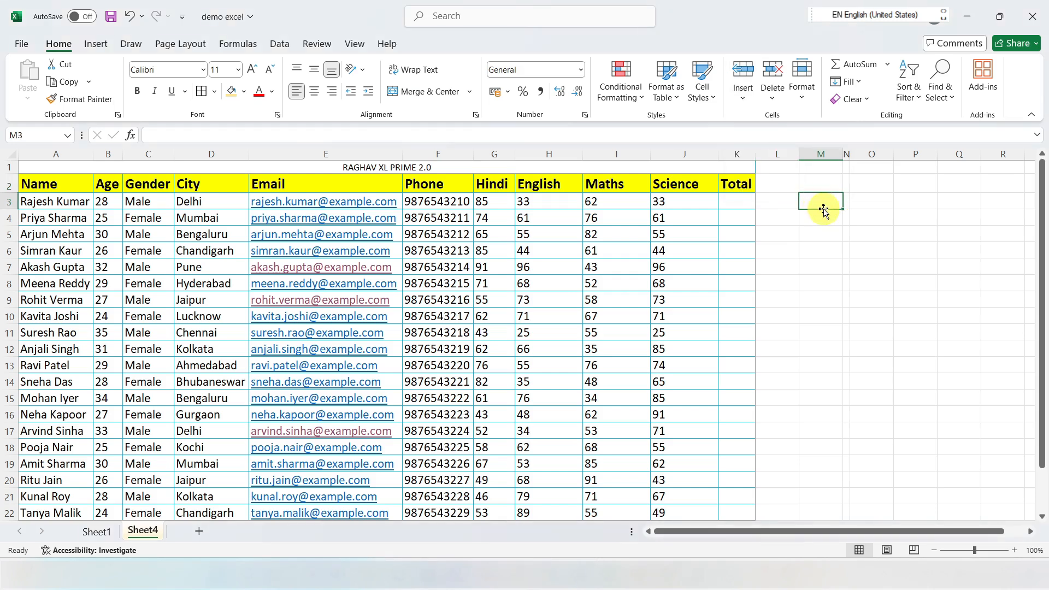
left_click(744, 92)
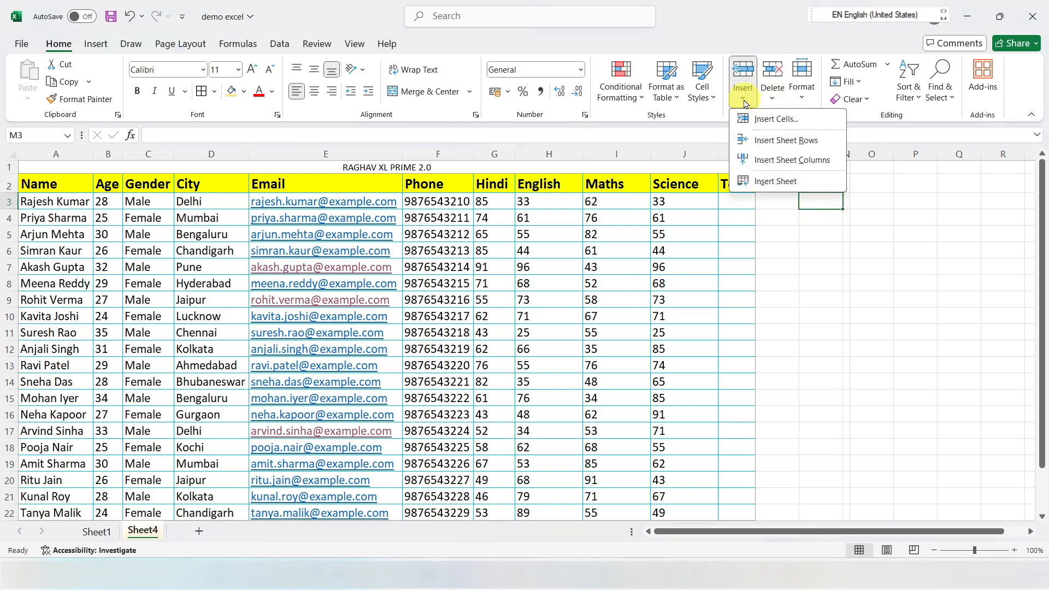
left_click(782, 121)
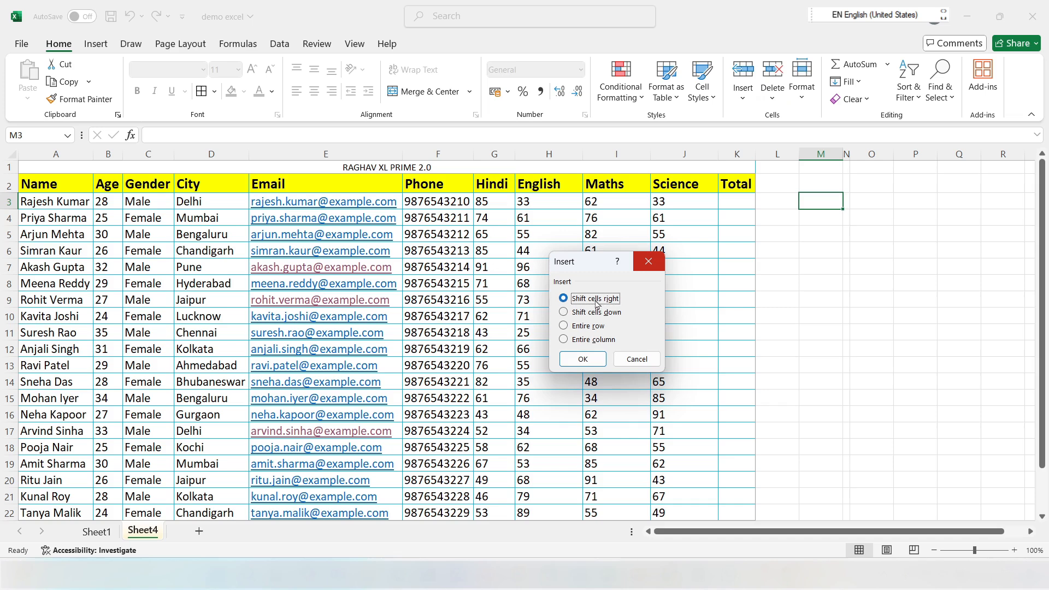
left_click(828, 209)
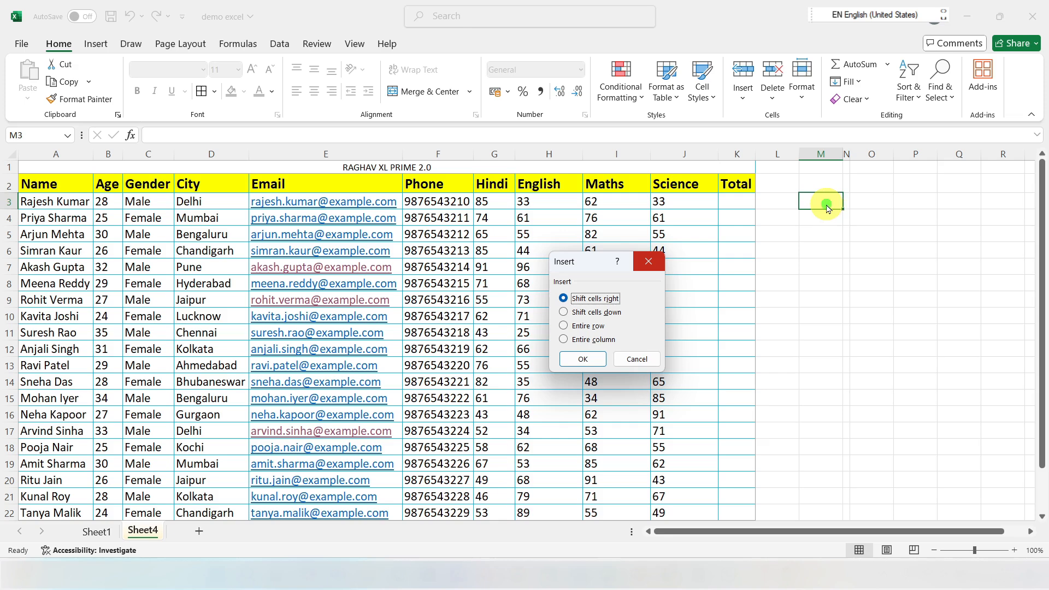
key("Escape")
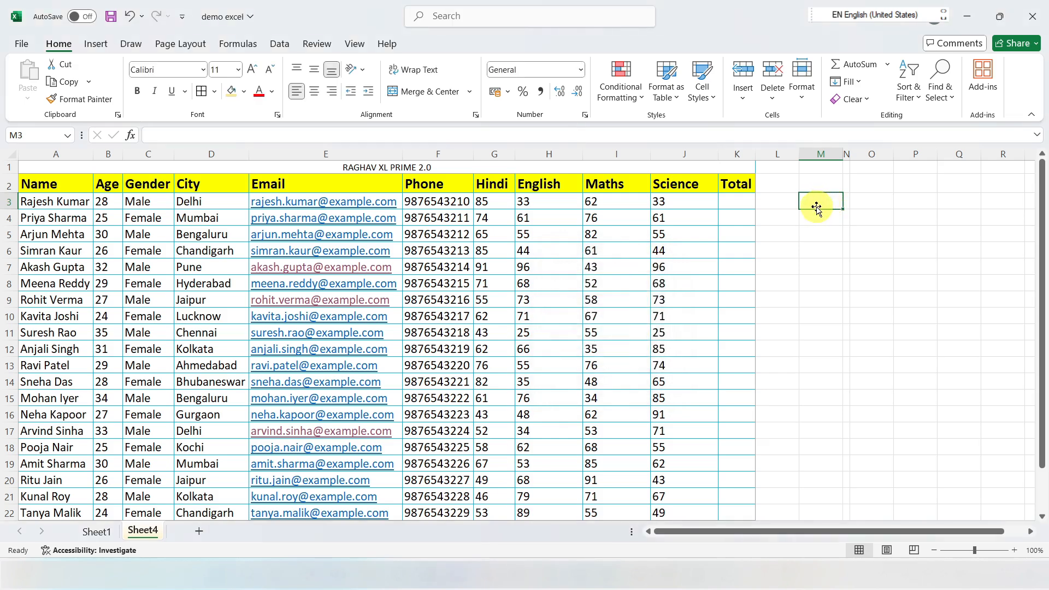
Step: Enter 8 in cell M3 and insert a cell there with Shift cells right
key("Return")
left_click(814, 201)
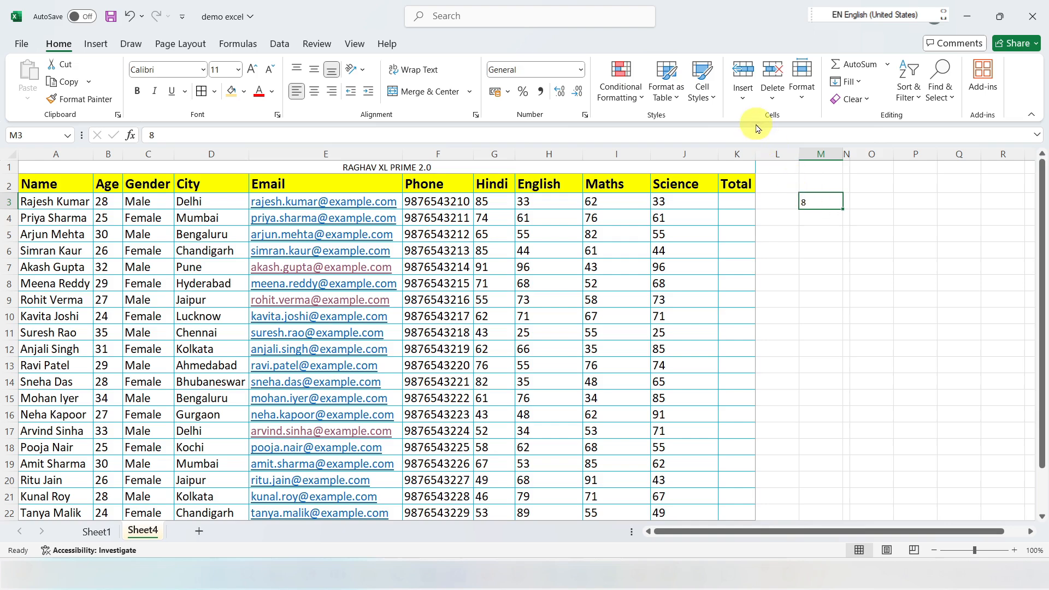
left_click(744, 95)
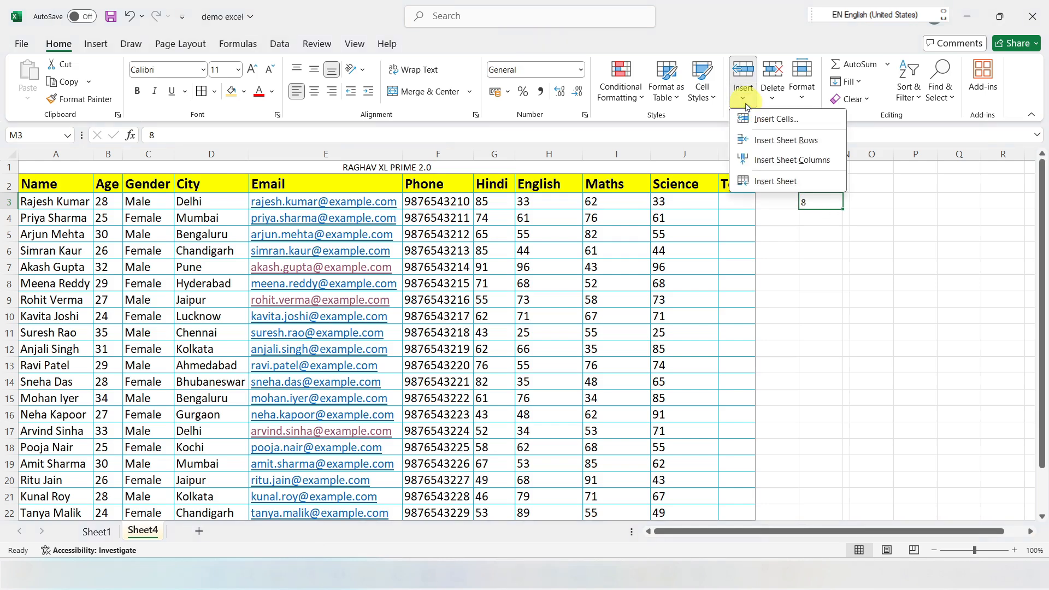
left_click(778, 122)
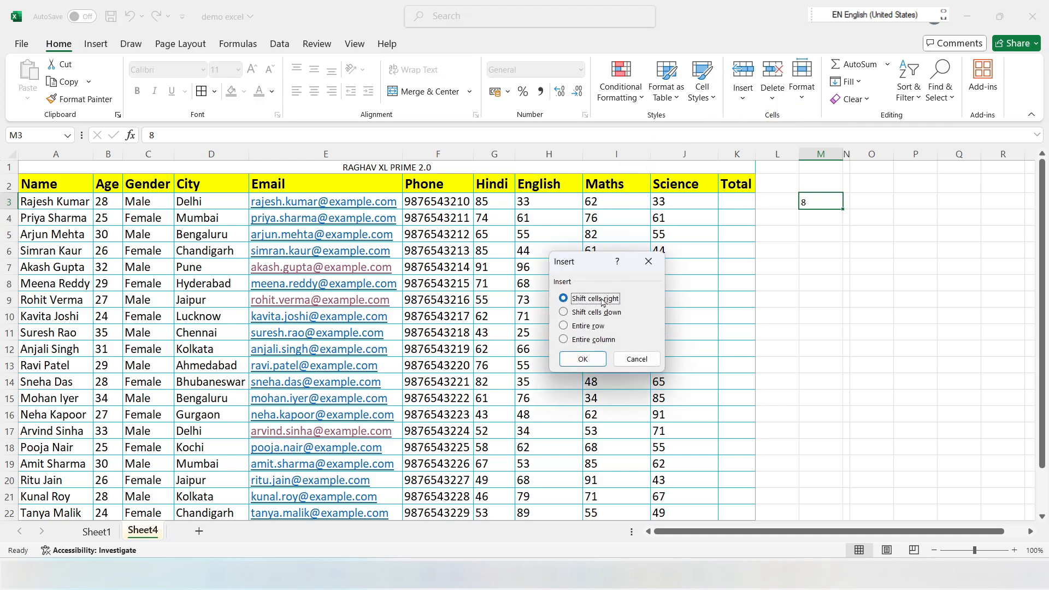
left_click(590, 361)
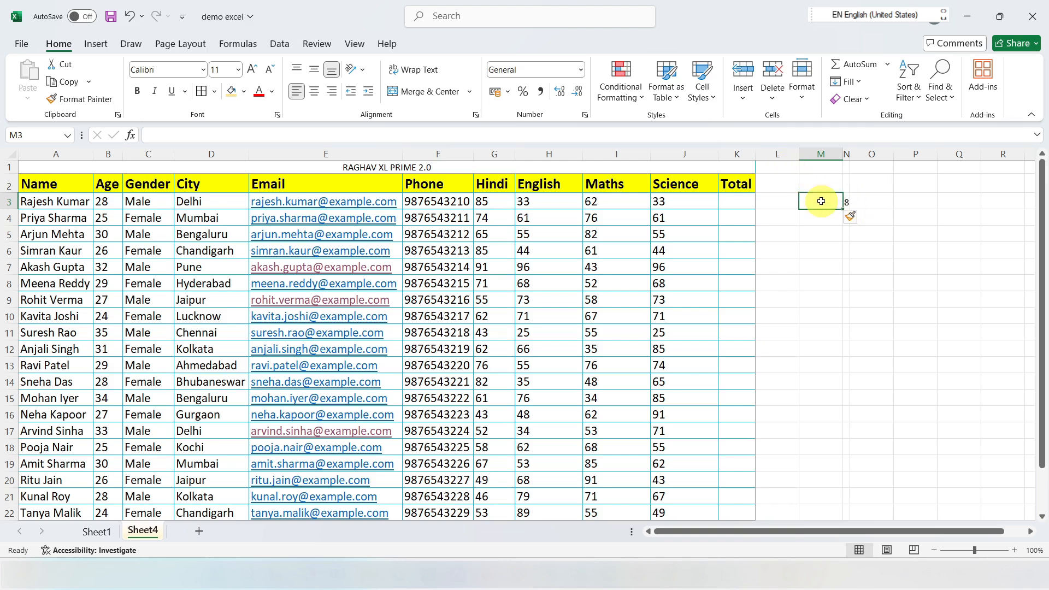
Step: Delete the whole sheet column of the empty cell M3
left_click(774, 101)
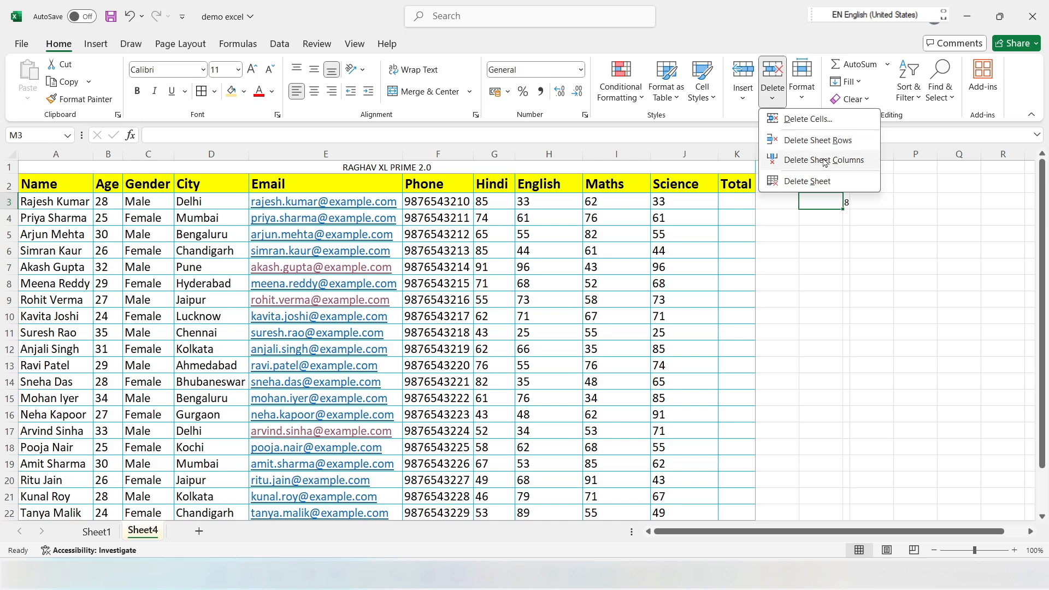
left_click(796, 183)
left_click(816, 163)
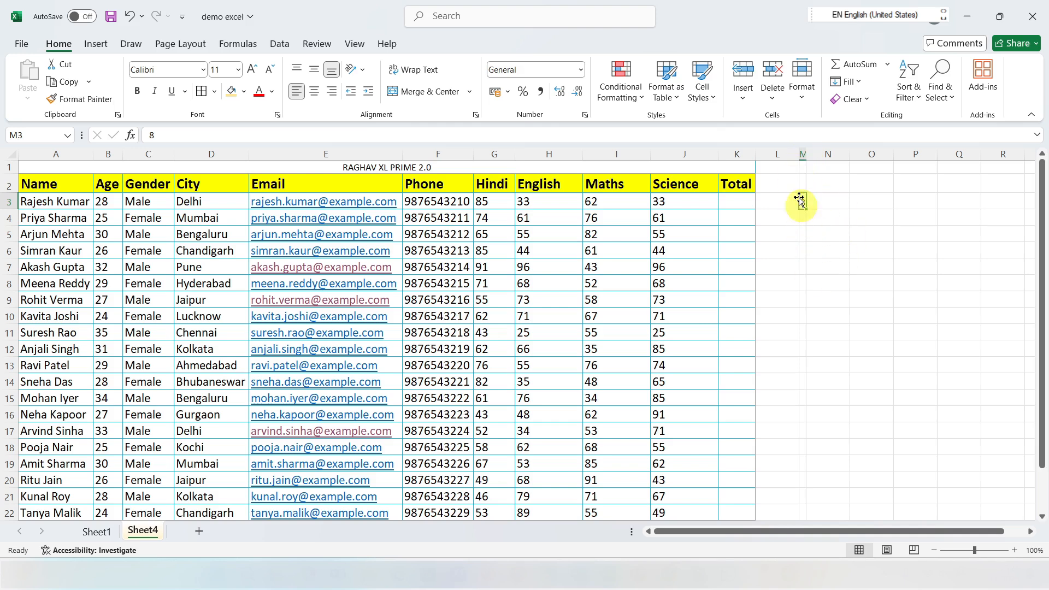
Step: Select the Maths and Science marks in I3:J15, set their row height to 28, and review the resized rows
left_click(803, 99)
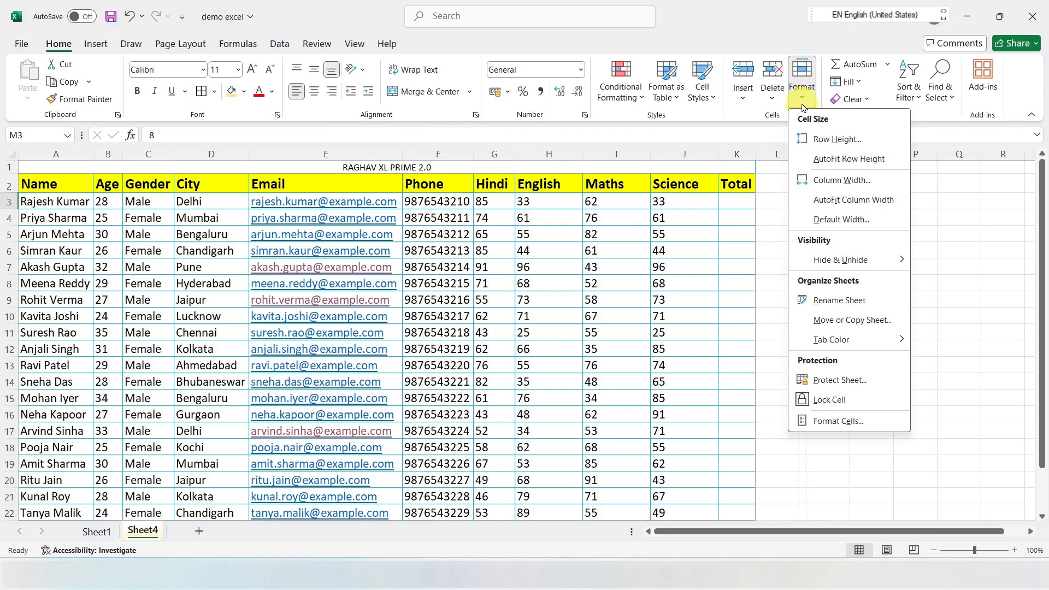
left_click(951, 253)
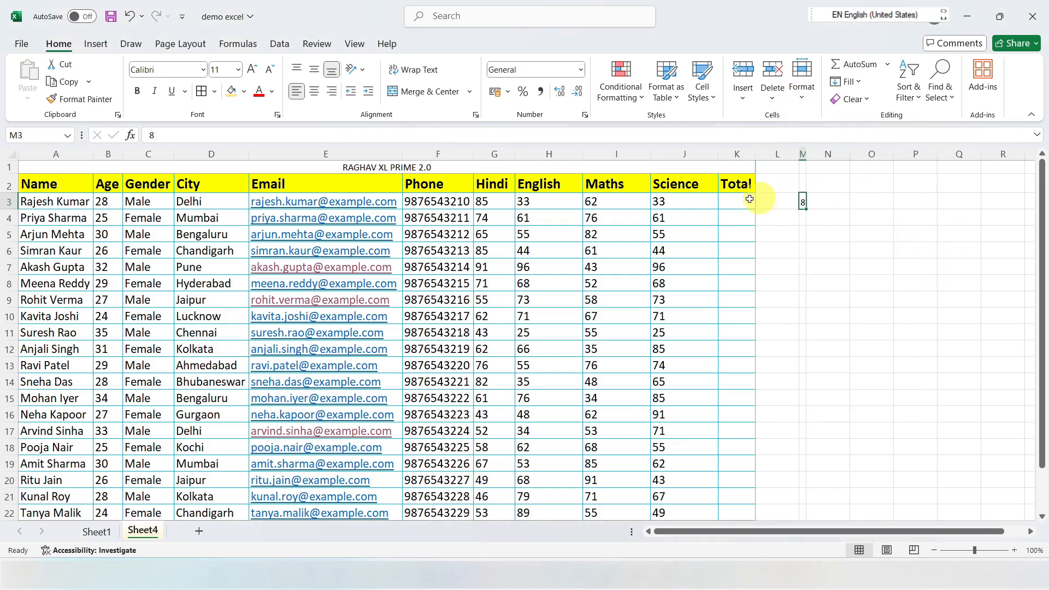
left_click_drag(623, 203, 680, 399)
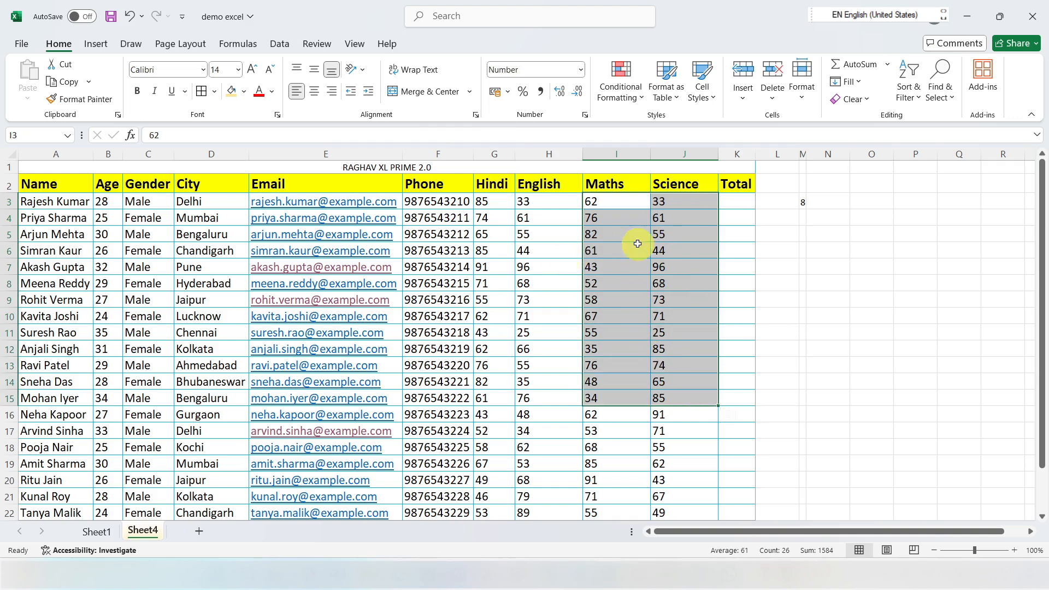
left_click(800, 90)
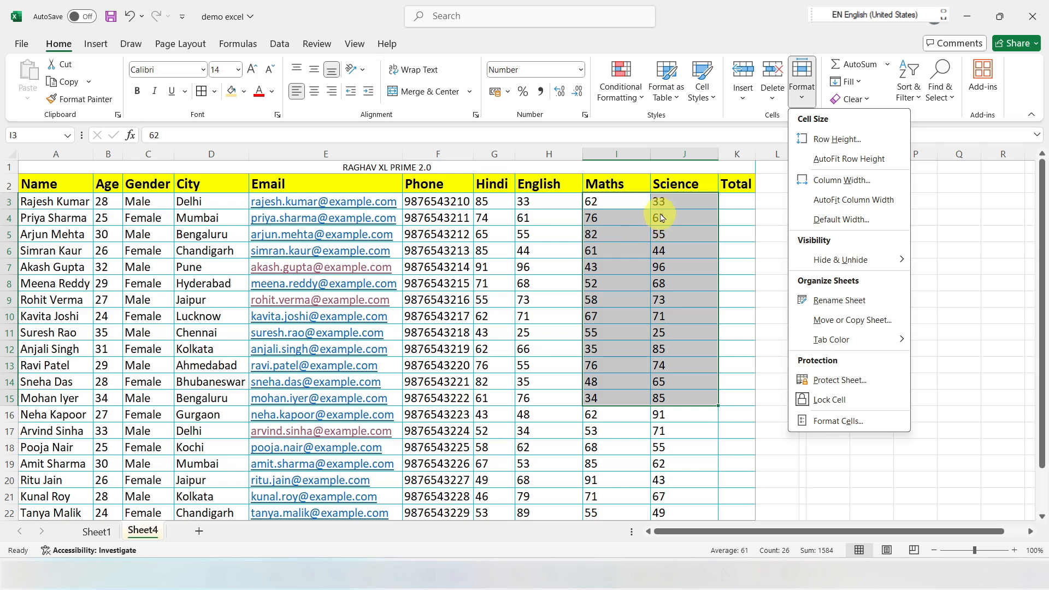
left_click(838, 143)
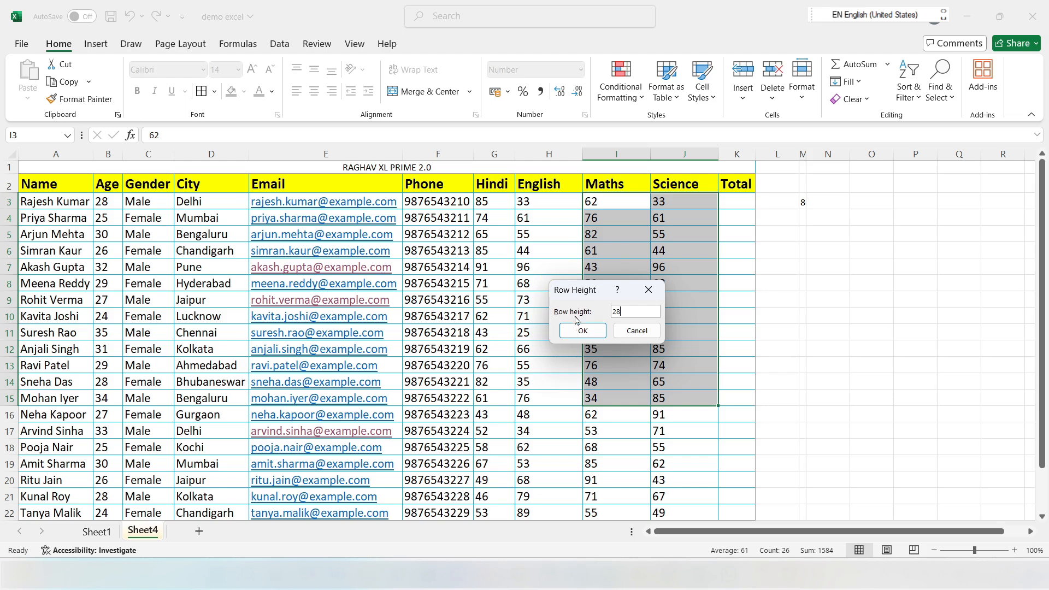
left_click(583, 330)
scroll(651, 283, "down", 5)
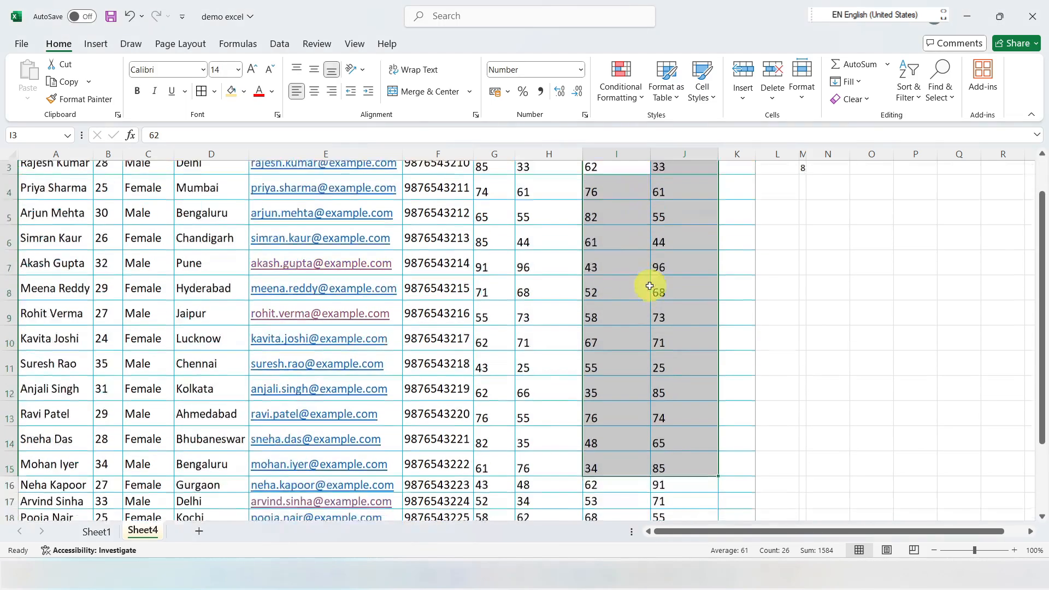
scroll(656, 267, "up", 1)
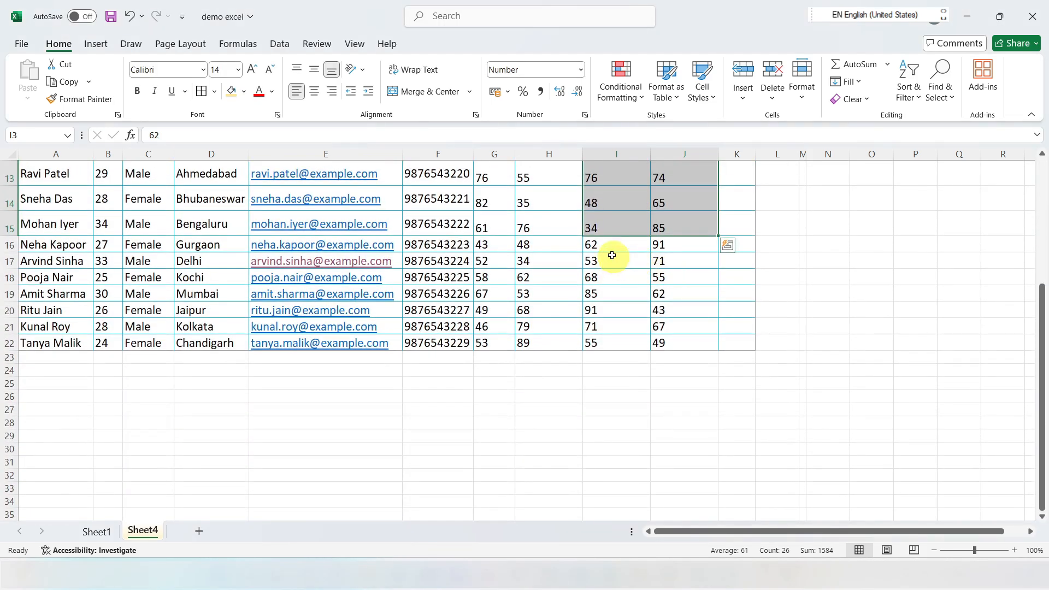
scroll(638, 306, "up", 5)
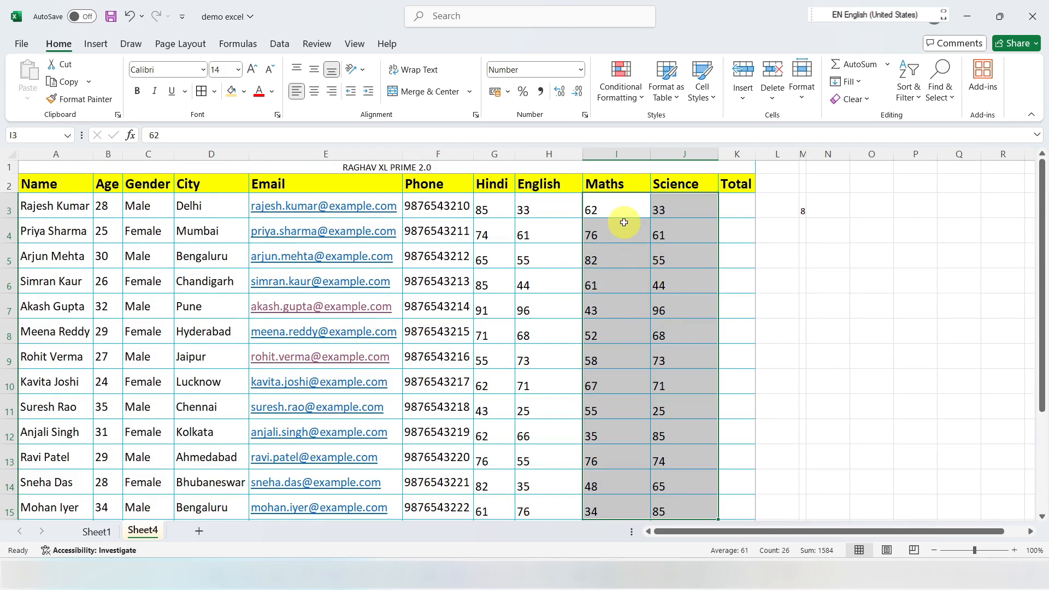
Step: Undo the row height change on rows 3 to 15 and view the cell size options
key("ctrl+z")
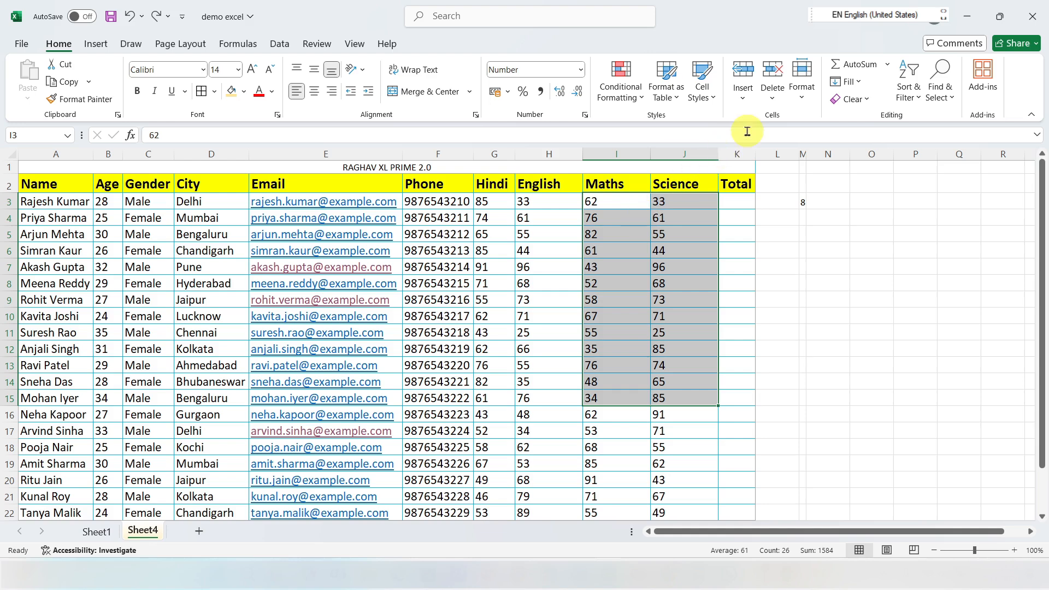
left_click(804, 97)
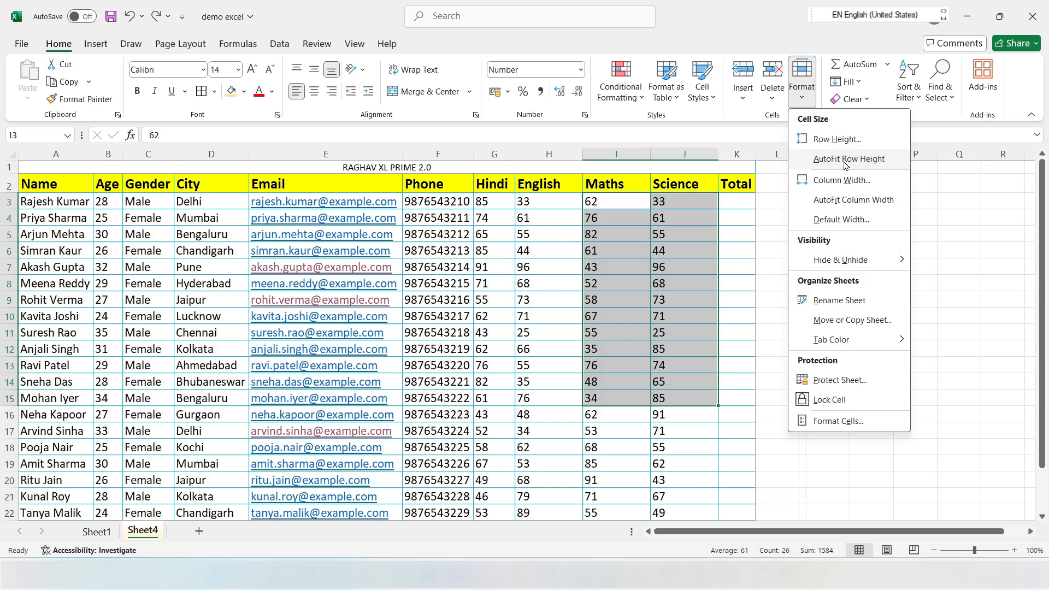
left_click(682, 244)
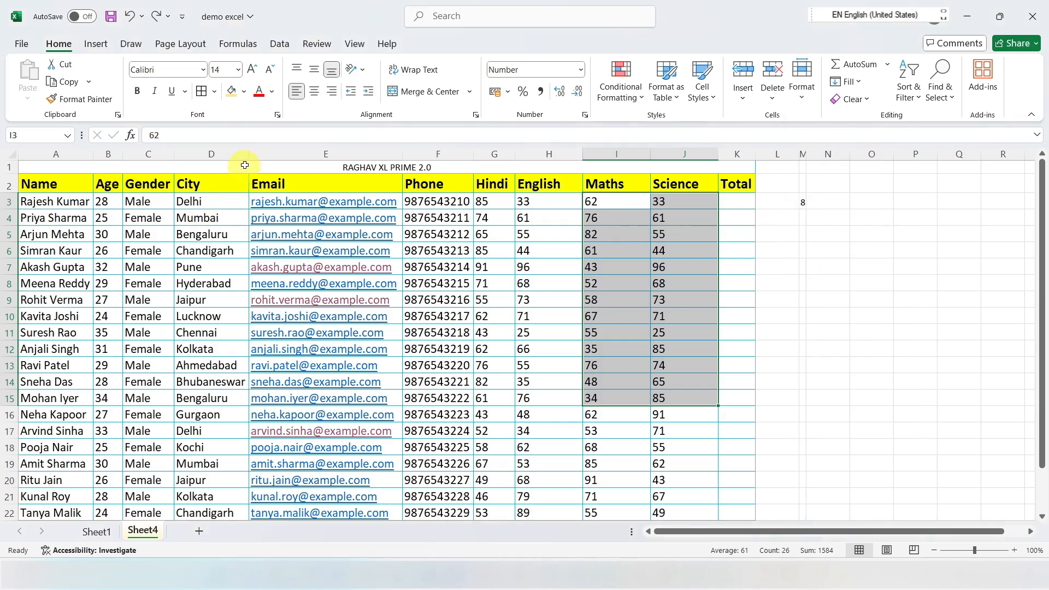
Step: Widen the City and Phone columns and increase the heights of rows 3 and 5 by hand
left_click_drag(249, 155, 275, 155)
left_click_drag(500, 155, 535, 155)
left_click_drag(10, 210, 13, 326)
Step: Select the whole student table from A1 and AutoFit both its row heights and its column widths
left_click_drag(32, 166, 418, 484)
scroll(422, 460, "up", 2)
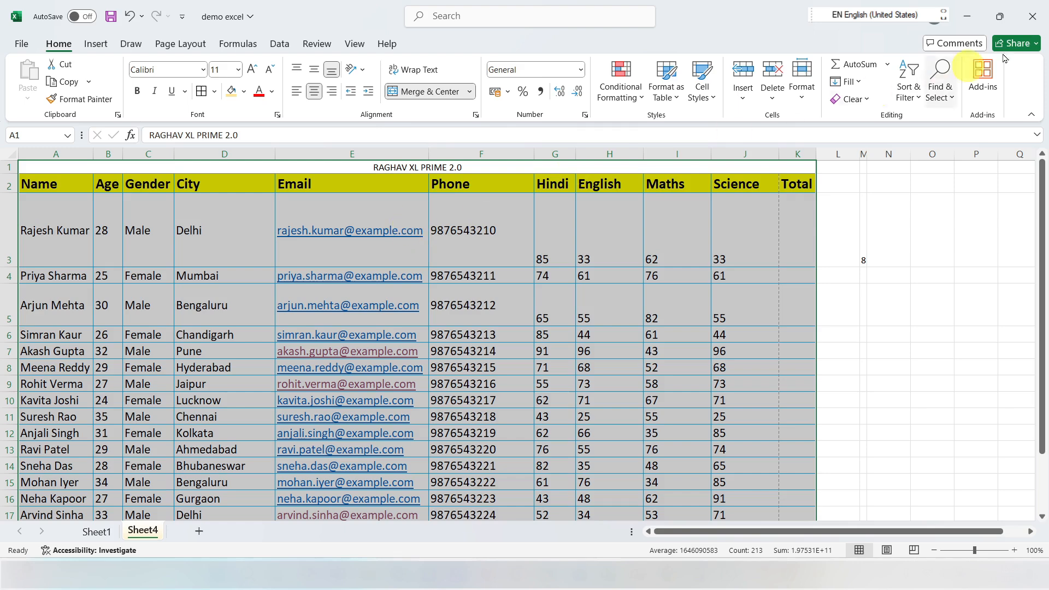
left_click(801, 82)
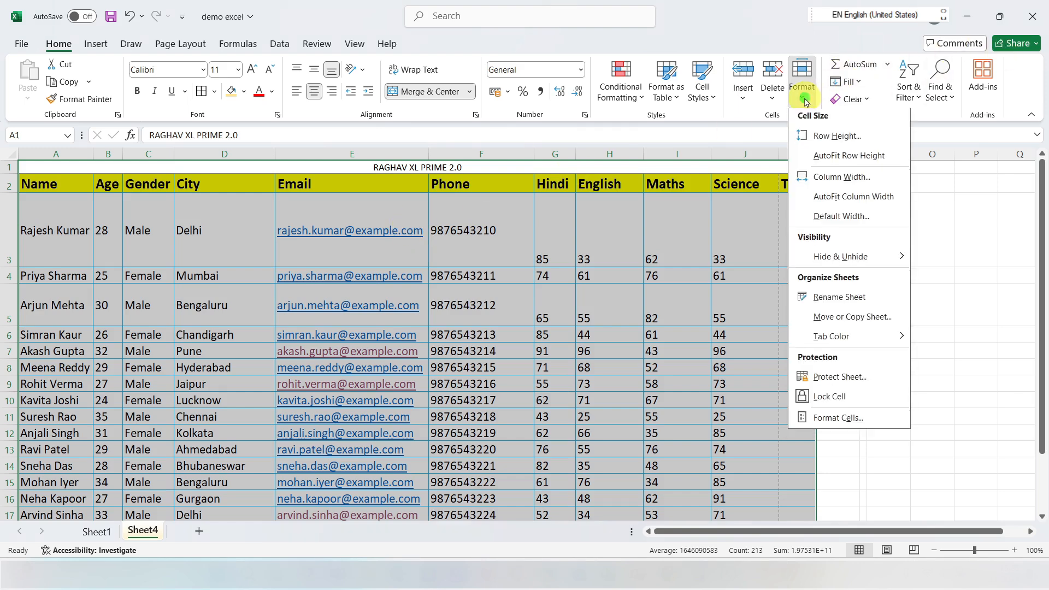
left_click(846, 159)
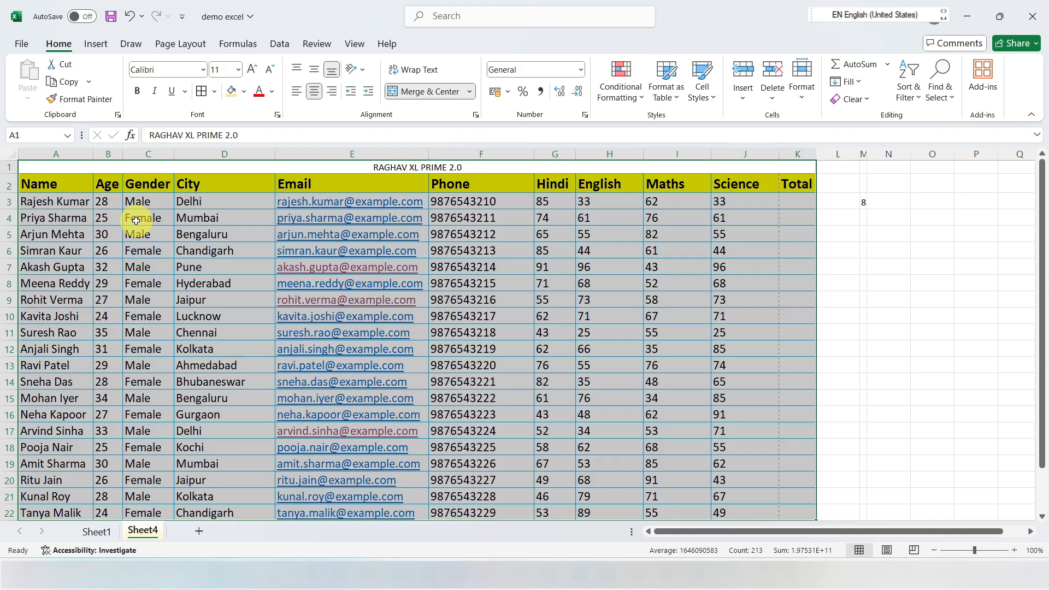
left_click(799, 93)
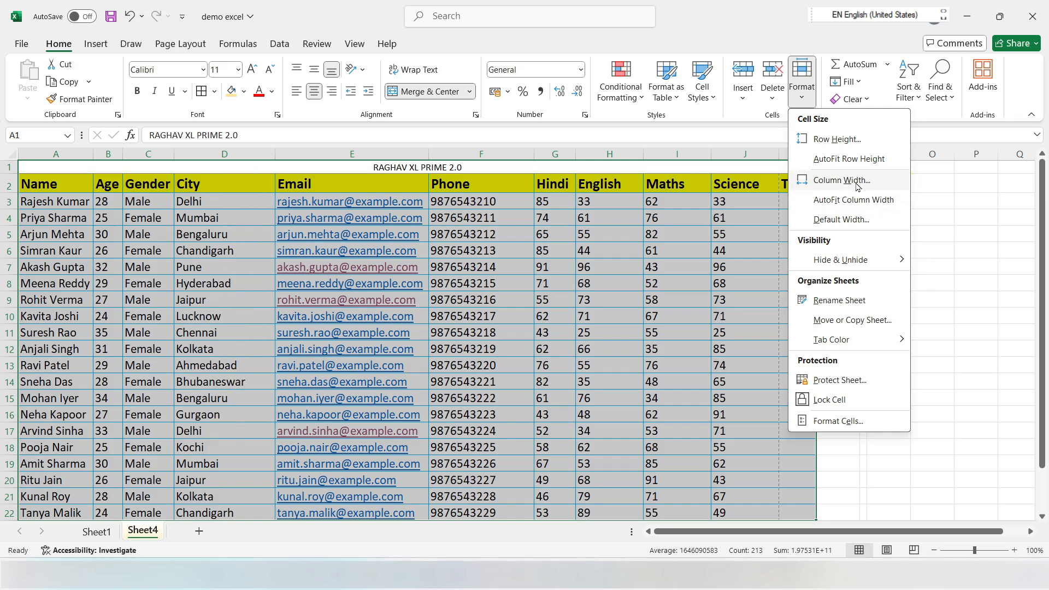
left_click(861, 203)
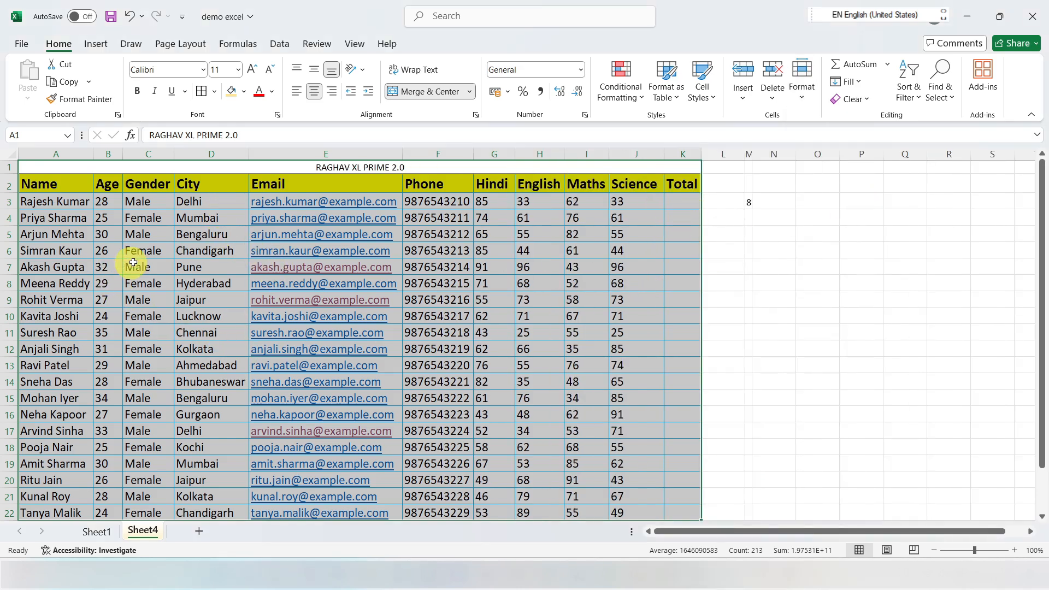
Step: Select the Science column data from J2 down, hide the column, and unhide it again
left_click(799, 97)
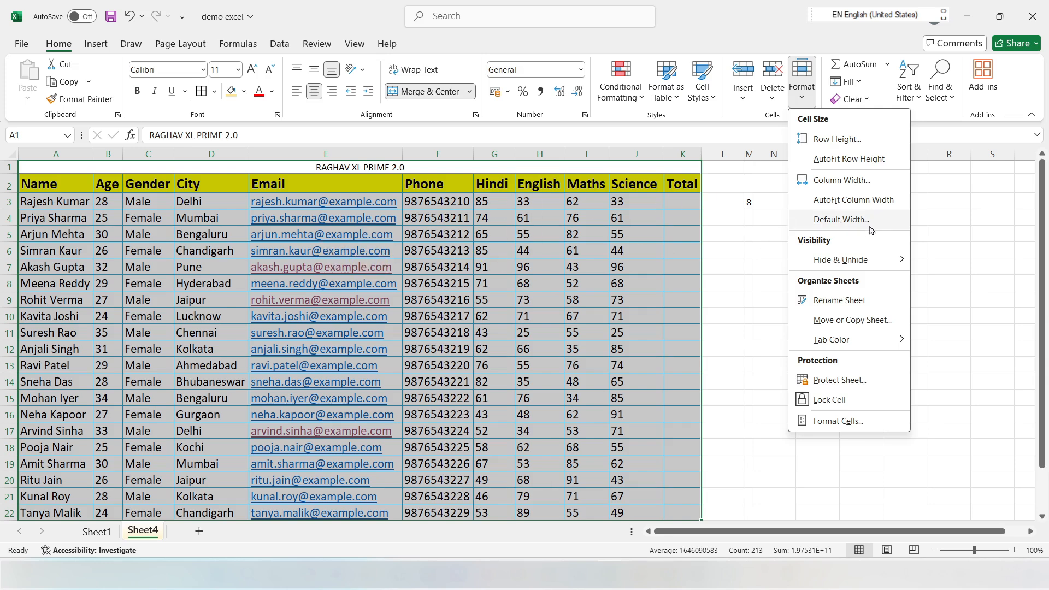
mouse_move(833, 267)
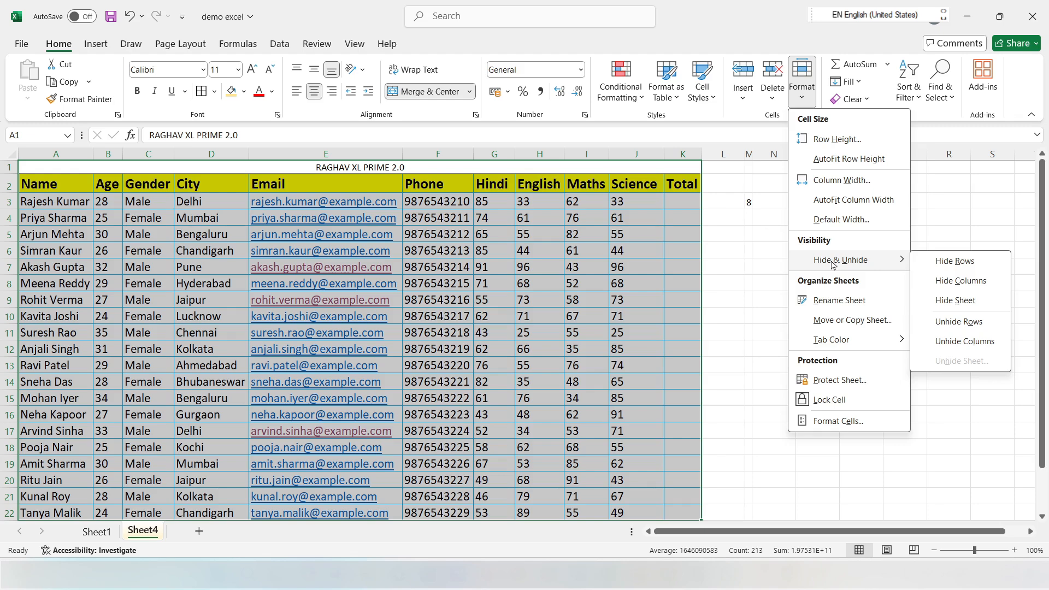
left_click(677, 268)
left_click(625, 198)
left_click_drag(625, 189, 621, 465)
scroll(766, 239, "up", 1)
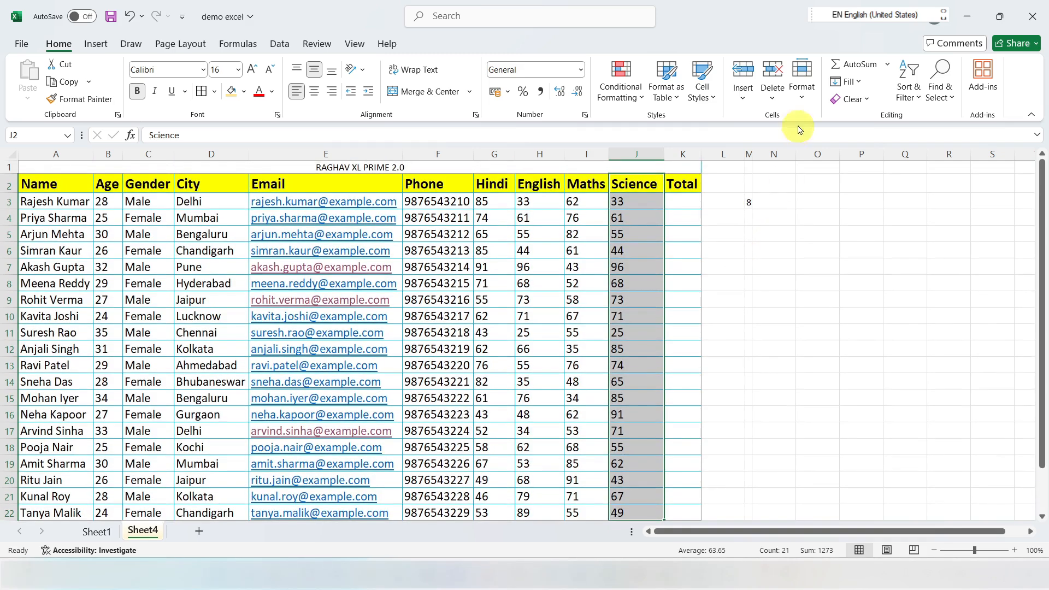
left_click(802, 97)
mouse_move(846, 262)
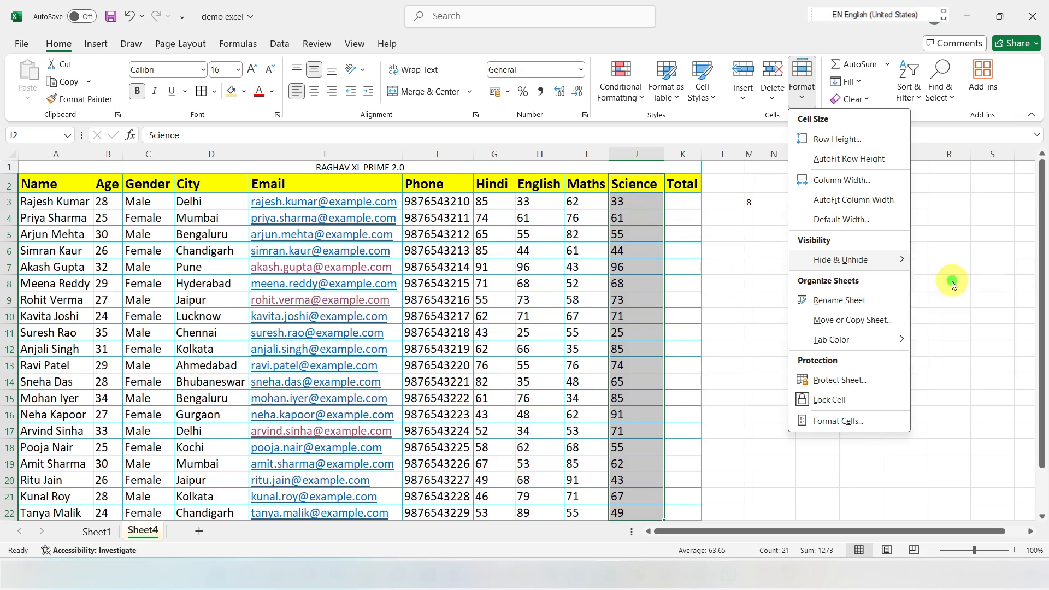
left_click(953, 283)
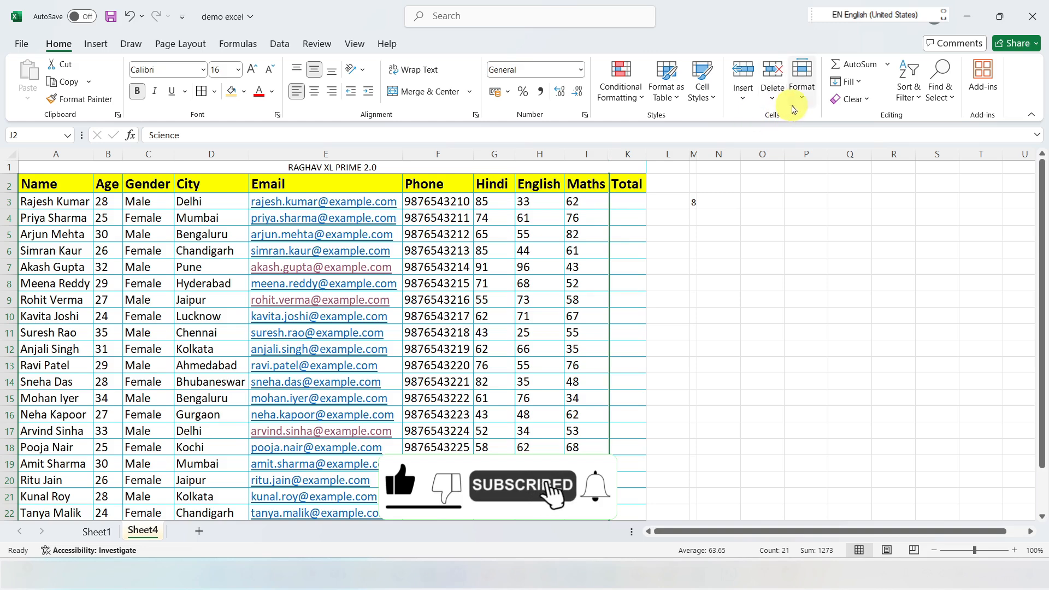
left_click(801, 92)
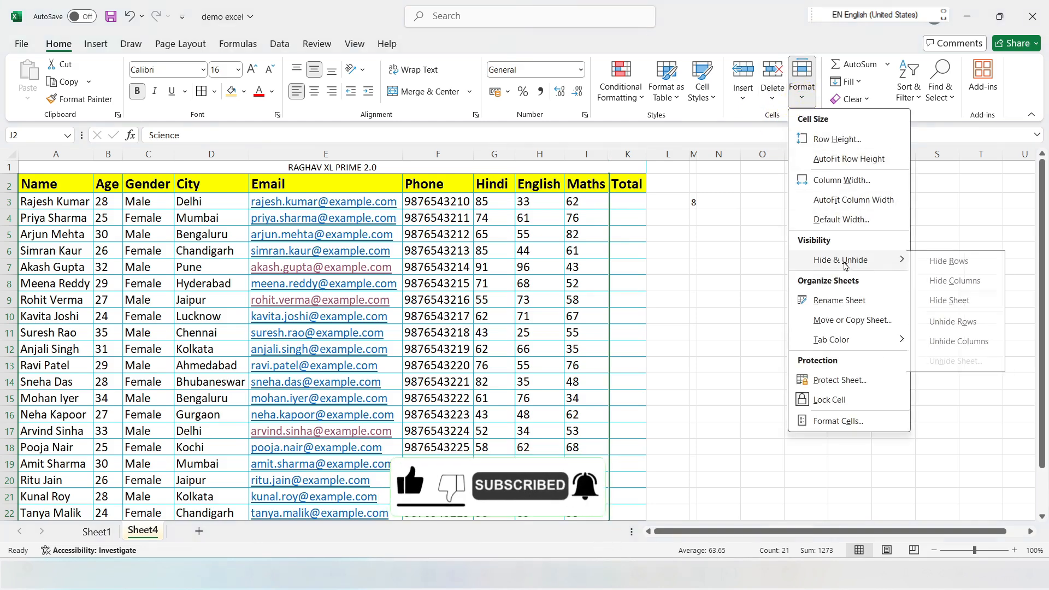
left_click(945, 342)
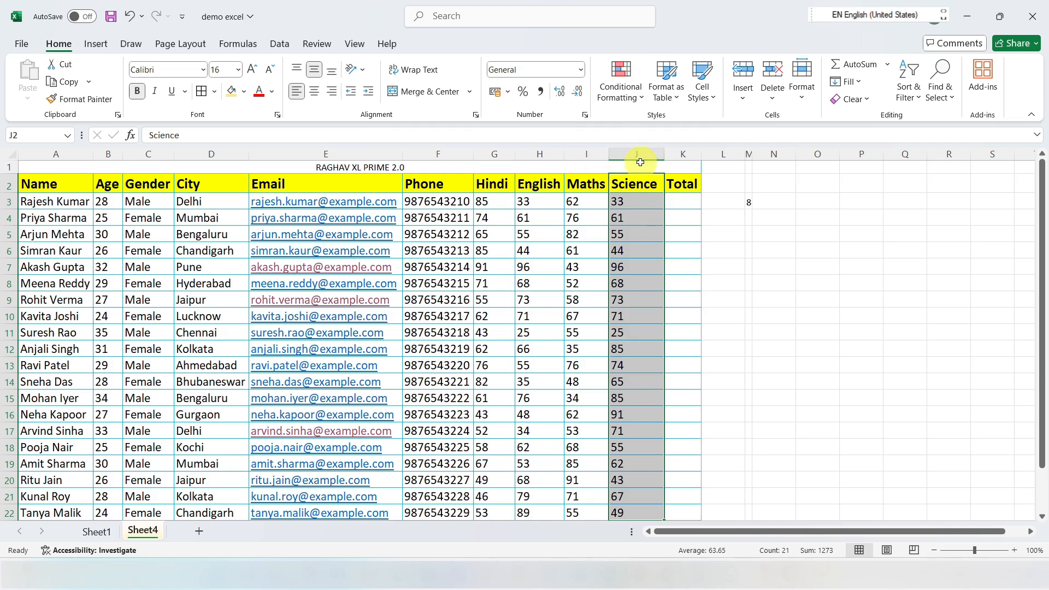
Step: Rename Sheet4 as STUDENT DATA
left_click(805, 94)
mouse_move(853, 260)
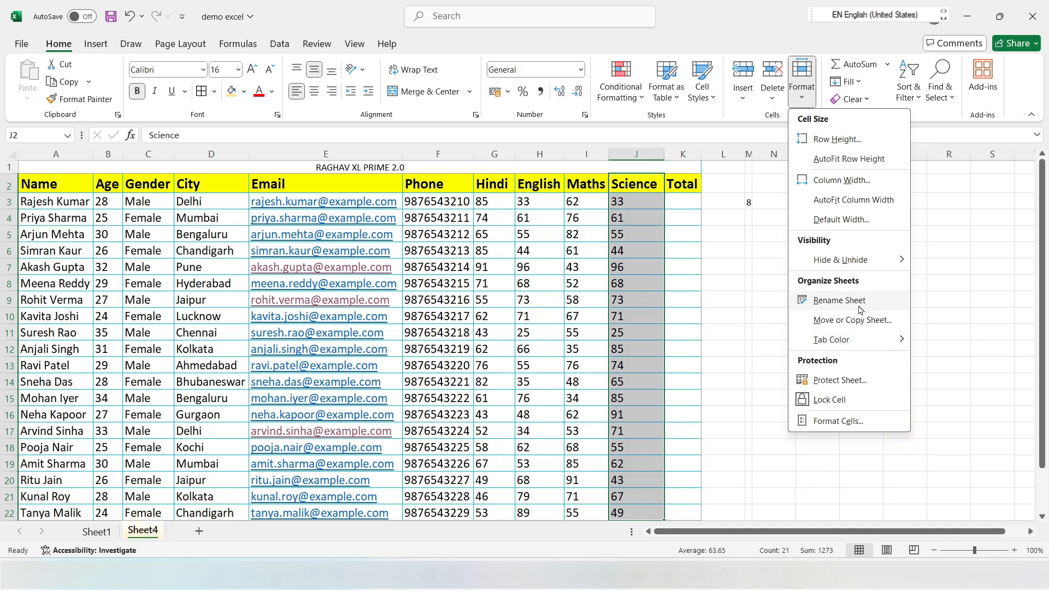
left_click(837, 301)
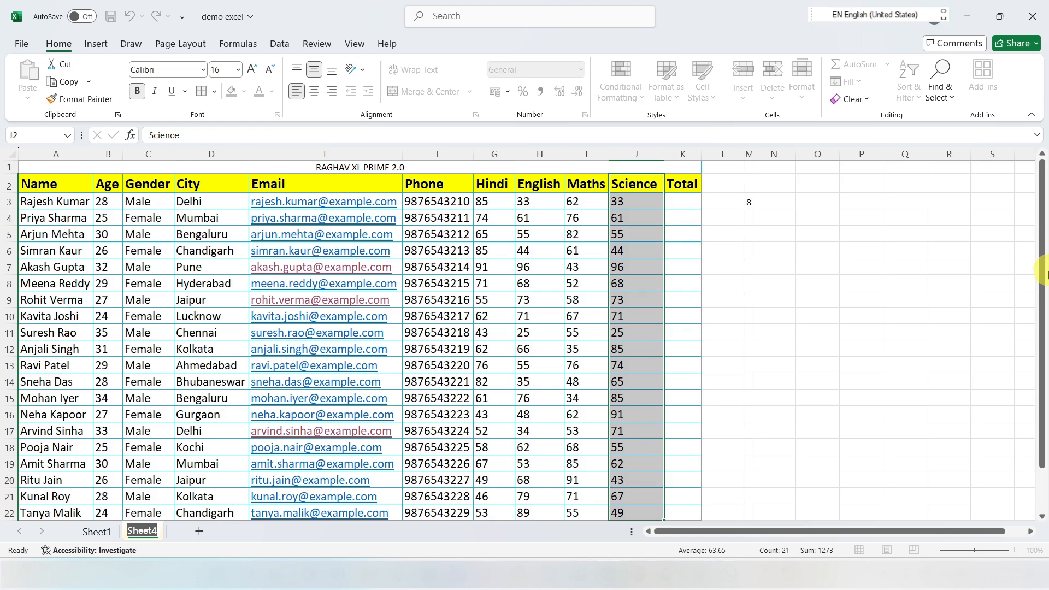
type("STUDENT DATA")
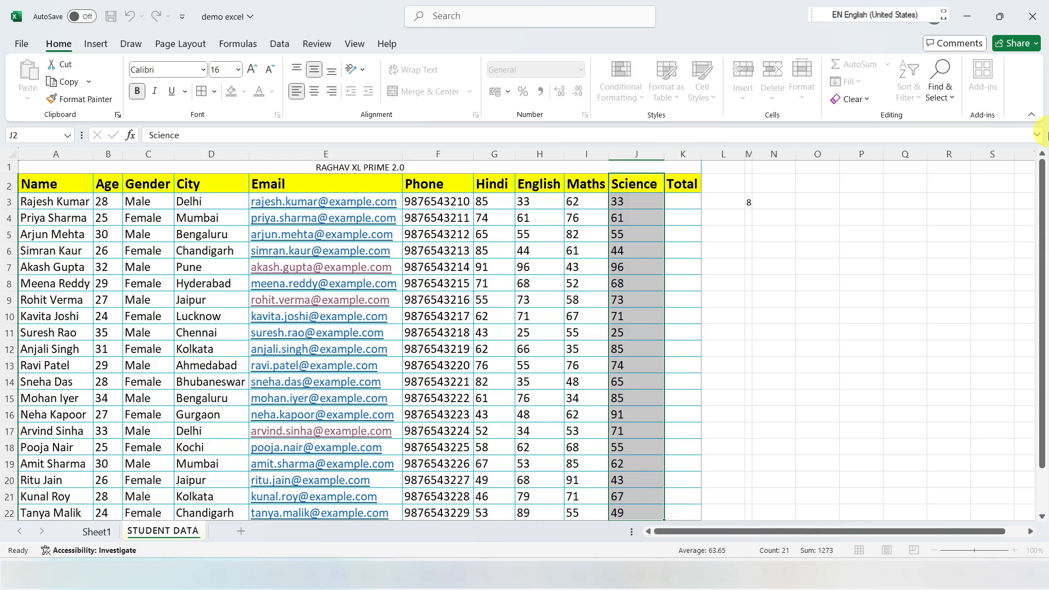
left_click(494, 349)
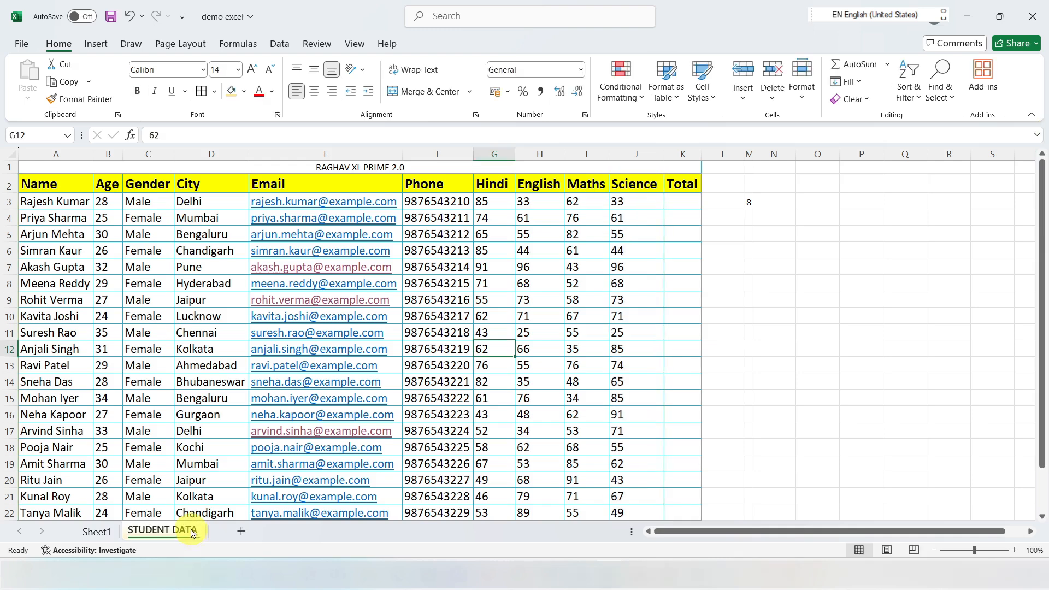
right_click(152, 540)
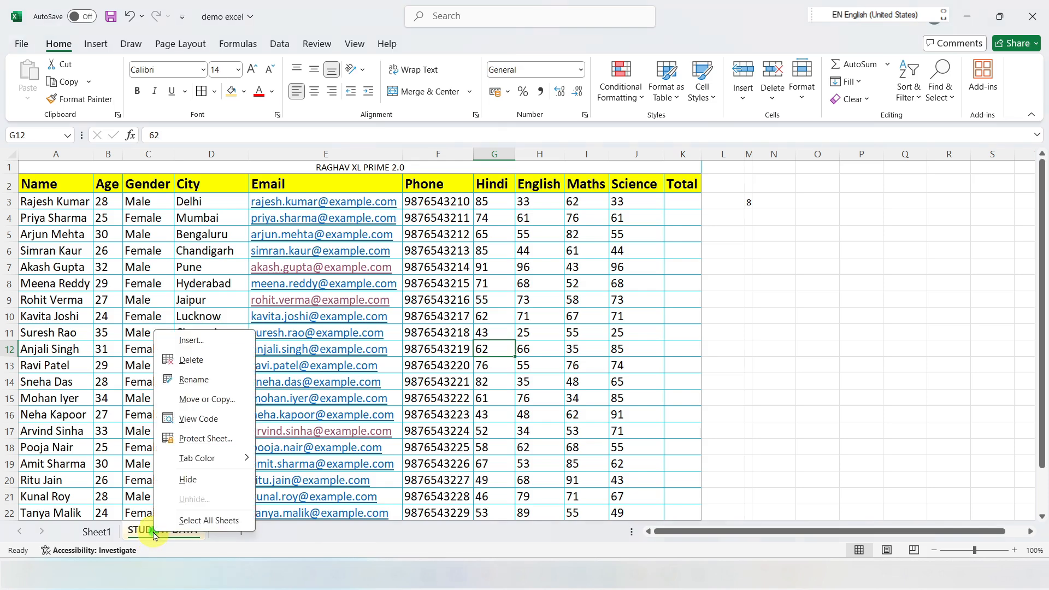
left_click(194, 379)
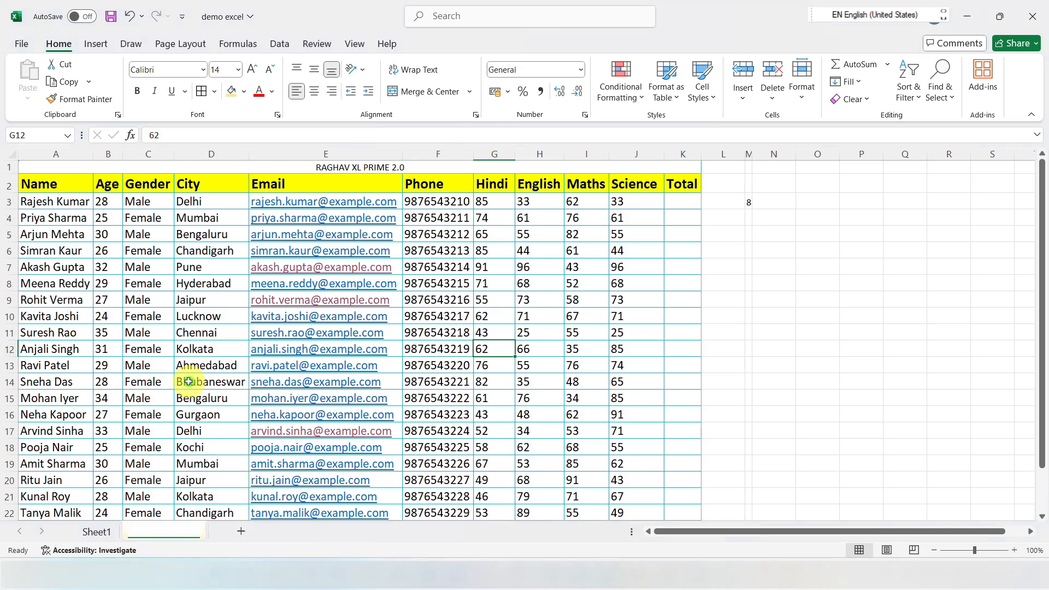
left_click(275, 482)
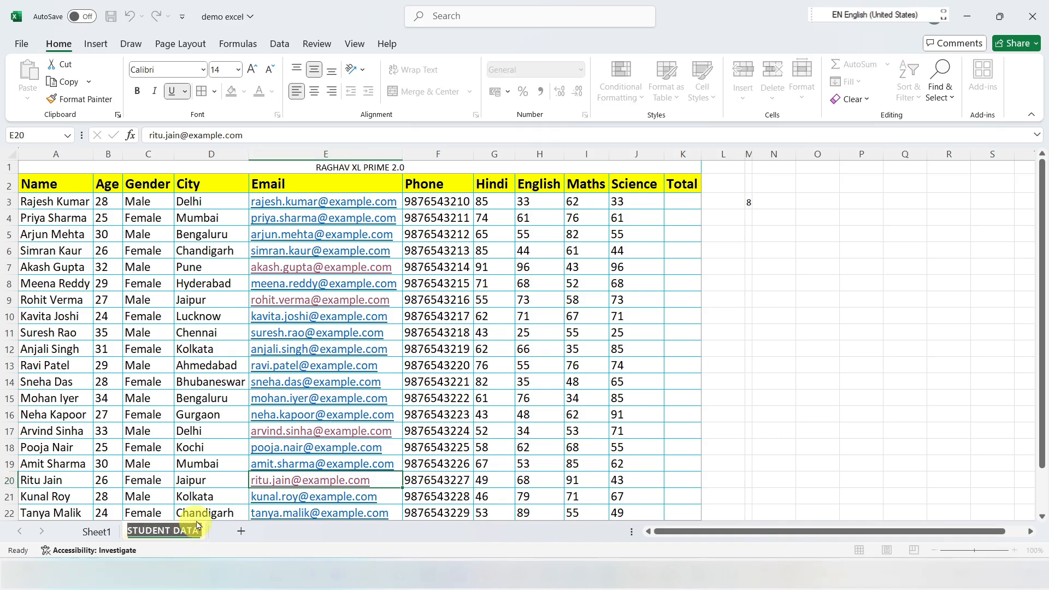
left_click(221, 476)
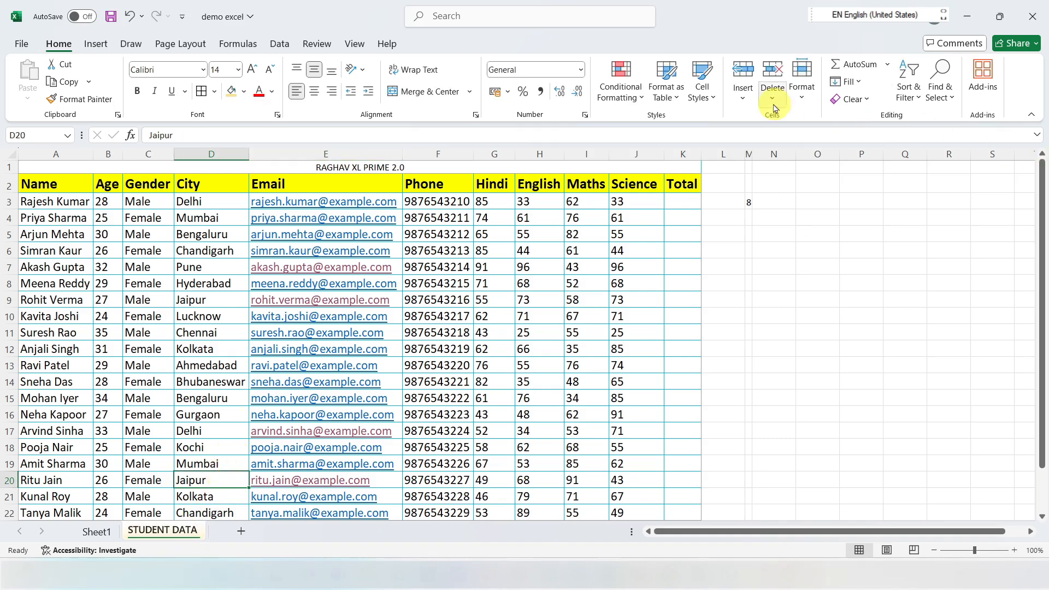
Step: Create a copy of the STUDENT DATA sheet at the end of the demo excel workbook
left_click(803, 95)
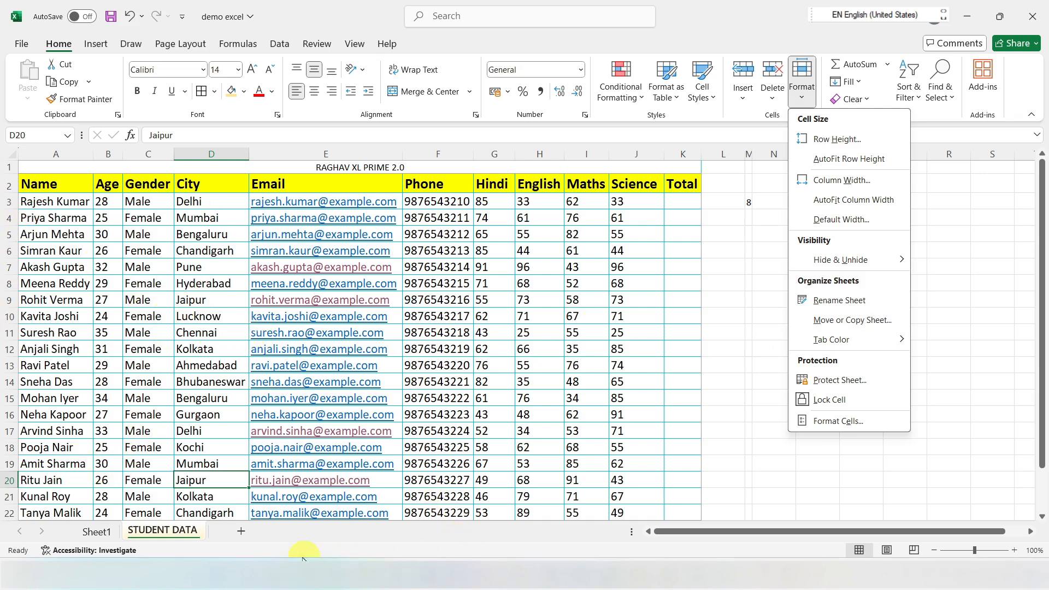
left_click(829, 325)
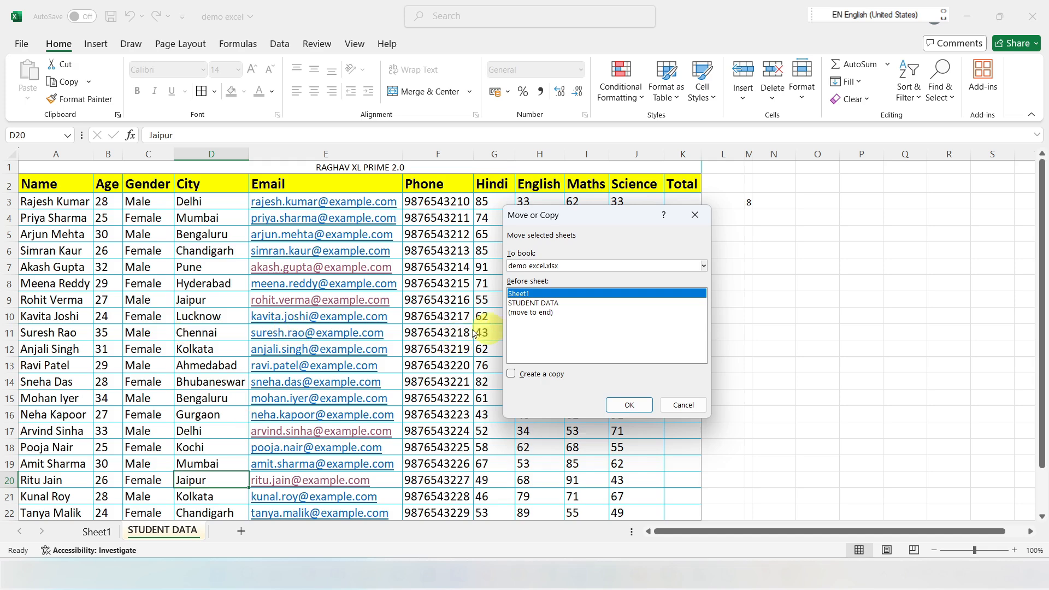
left_click(527, 314)
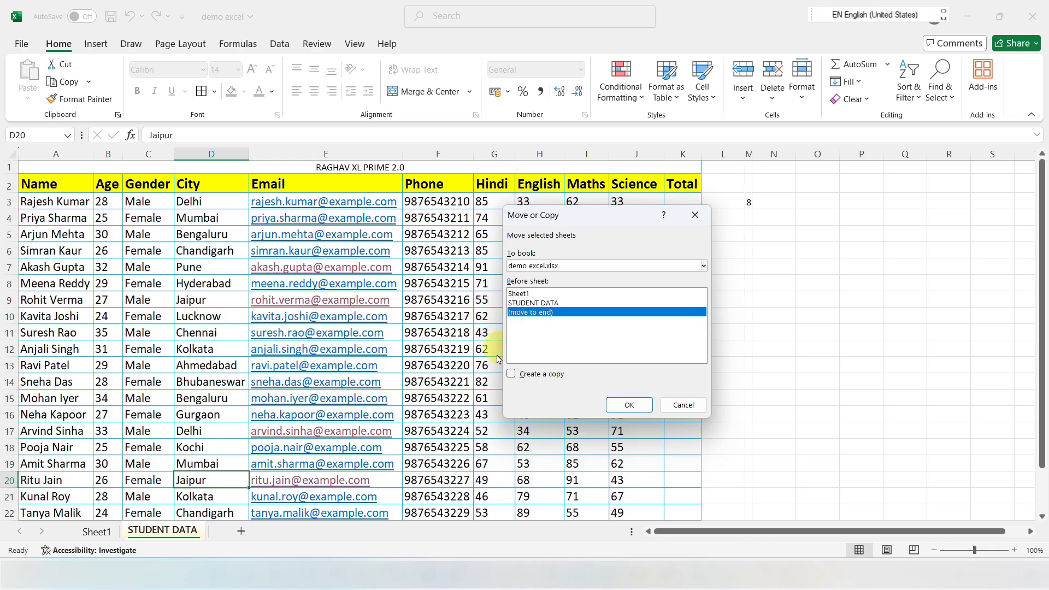
left_click(512, 375)
left_click(641, 400)
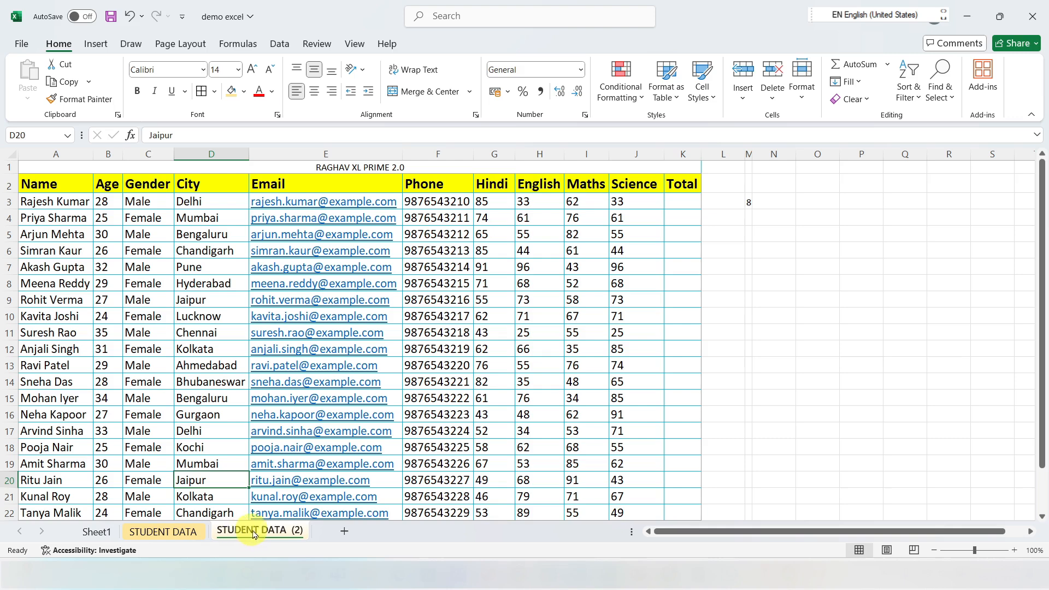
Step: Compare the STUDENT DATA sheet with its copy and delete the copied sheet
left_click(178, 534)
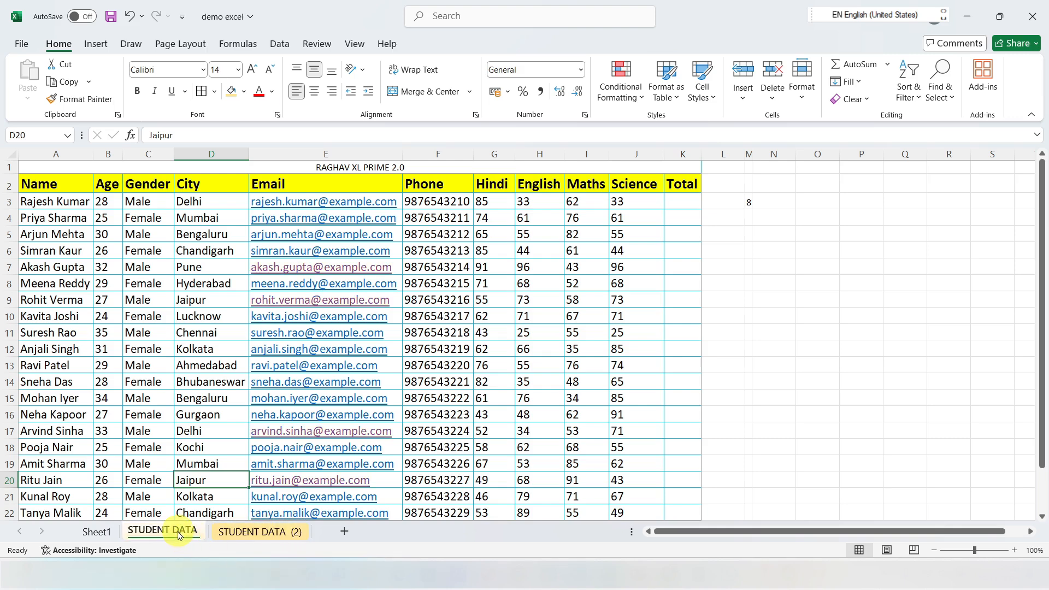
left_click(247, 532)
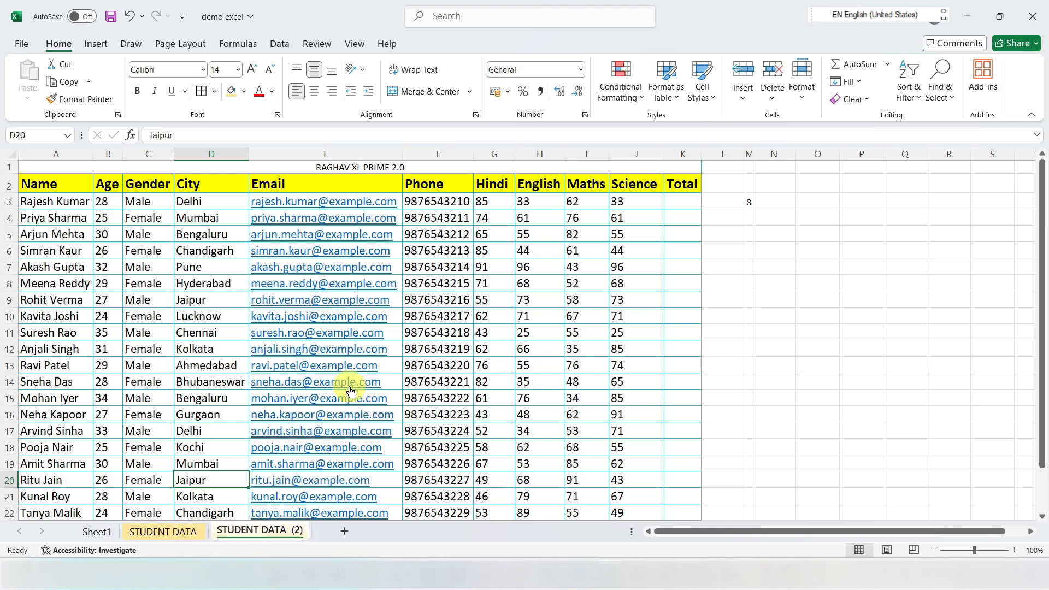
right_click(247, 530)
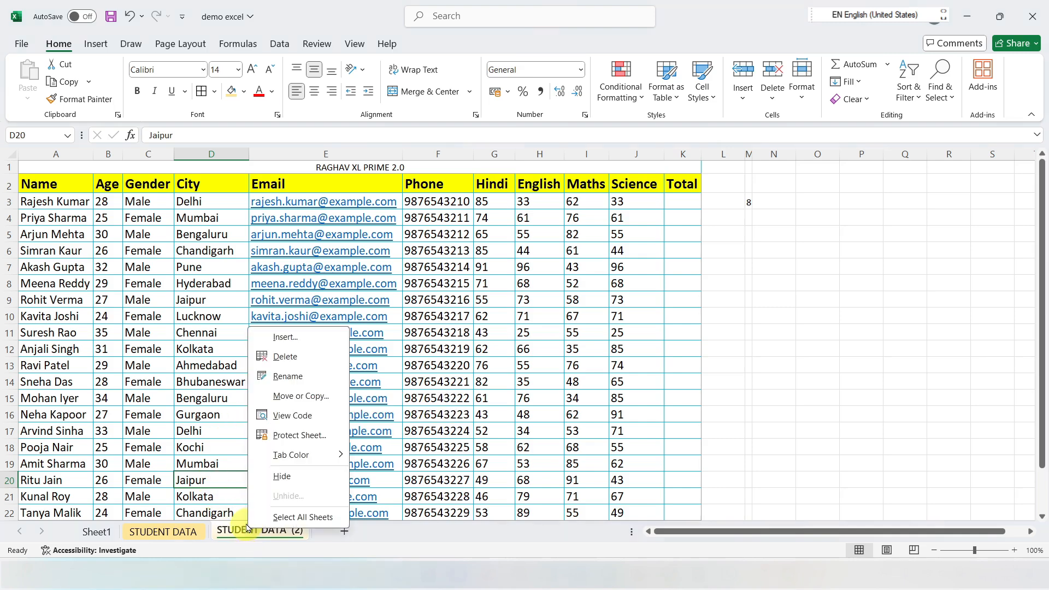
left_click(282, 359)
Step: Set the STUDENT DATA sheet's tab color to red
left_click(801, 74)
mouse_move(830, 342)
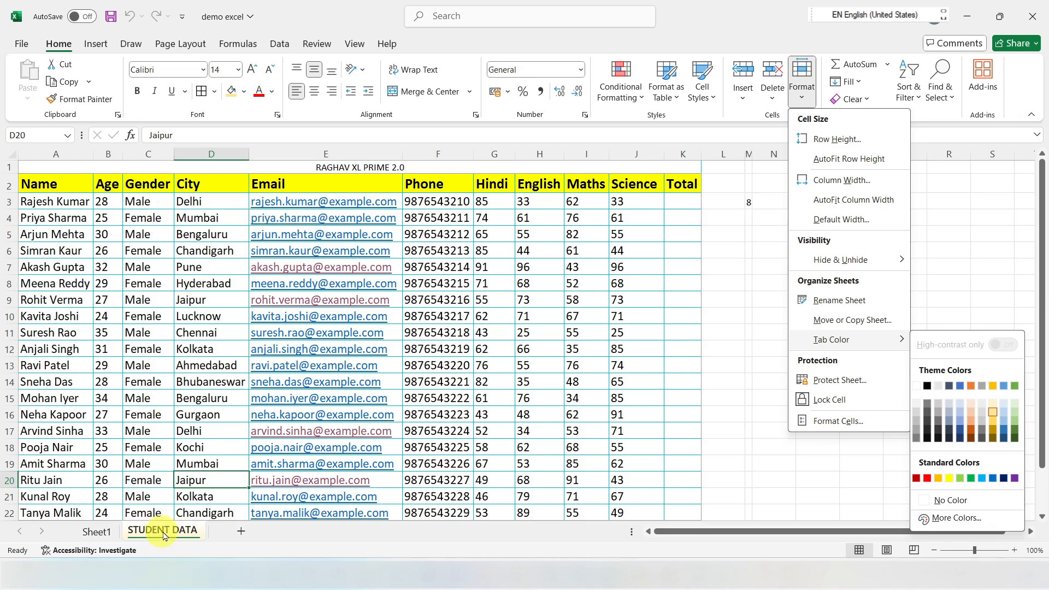
left_click(937, 479)
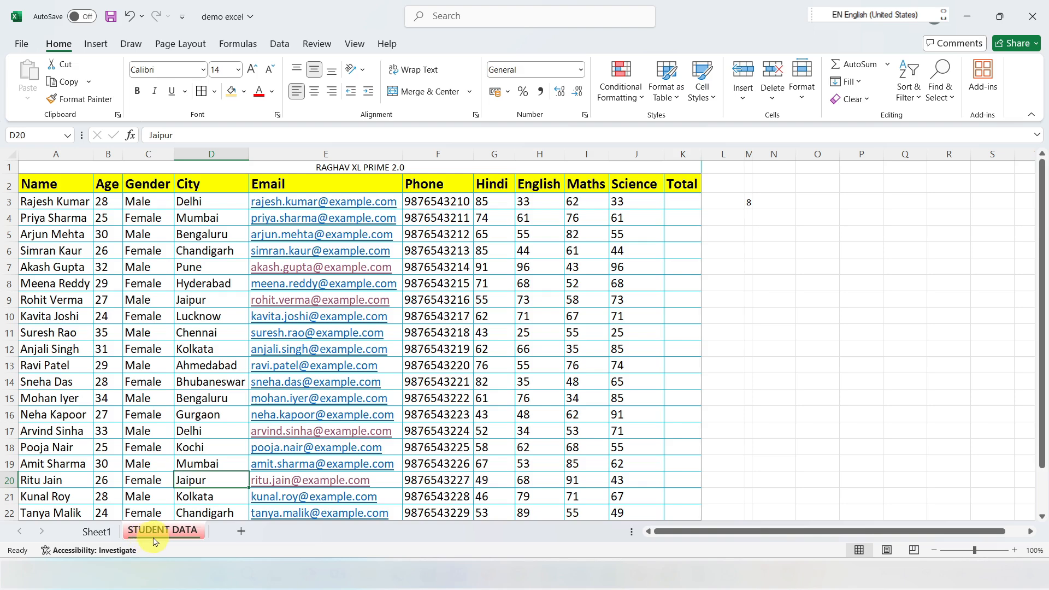
Step: Examine the Protect Sheet options, including the permissions to insert columns and rows, without applying protection
left_click(802, 94)
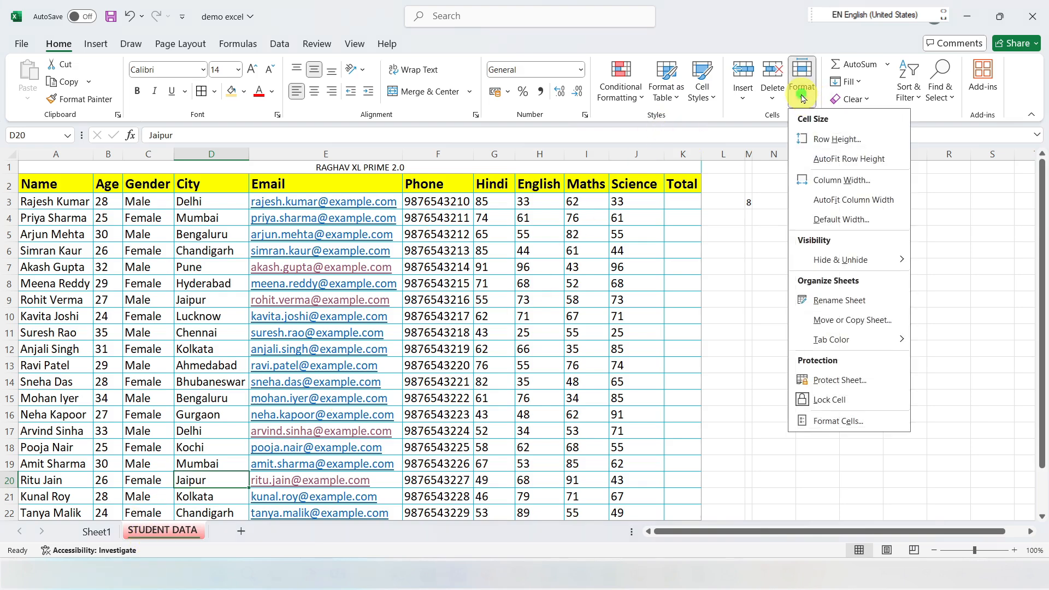
mouse_move(839, 341)
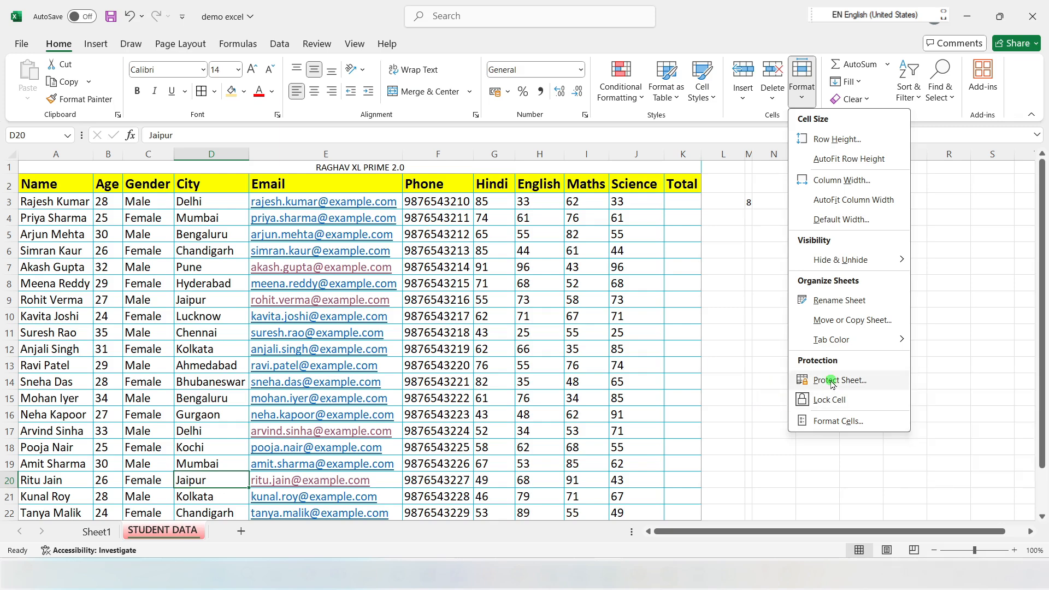
left_click(832, 381)
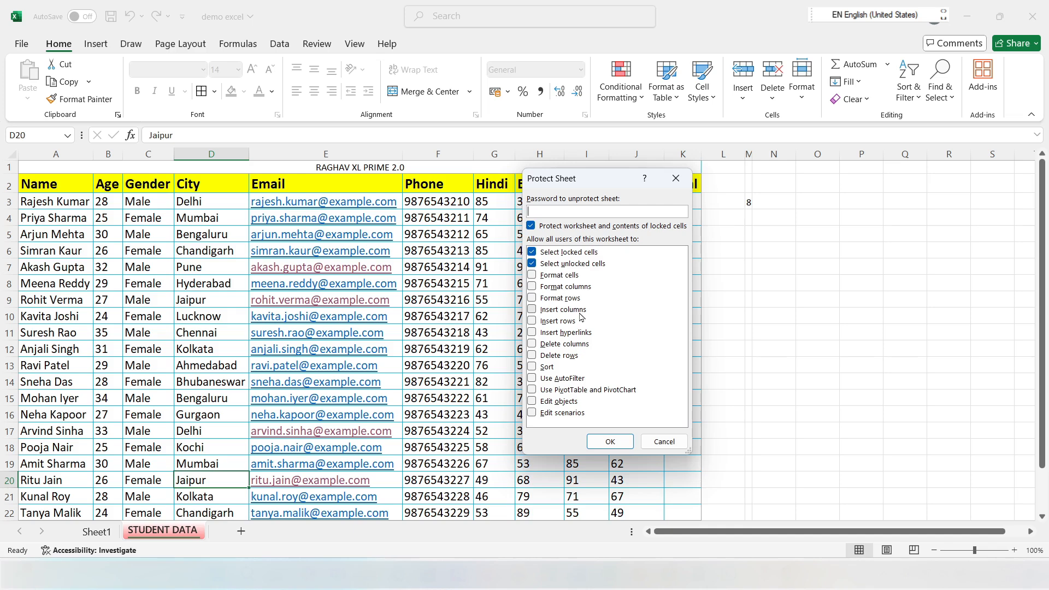
left_click(533, 310)
left_click(531, 322)
left_click(531, 322)
left_click(531, 310)
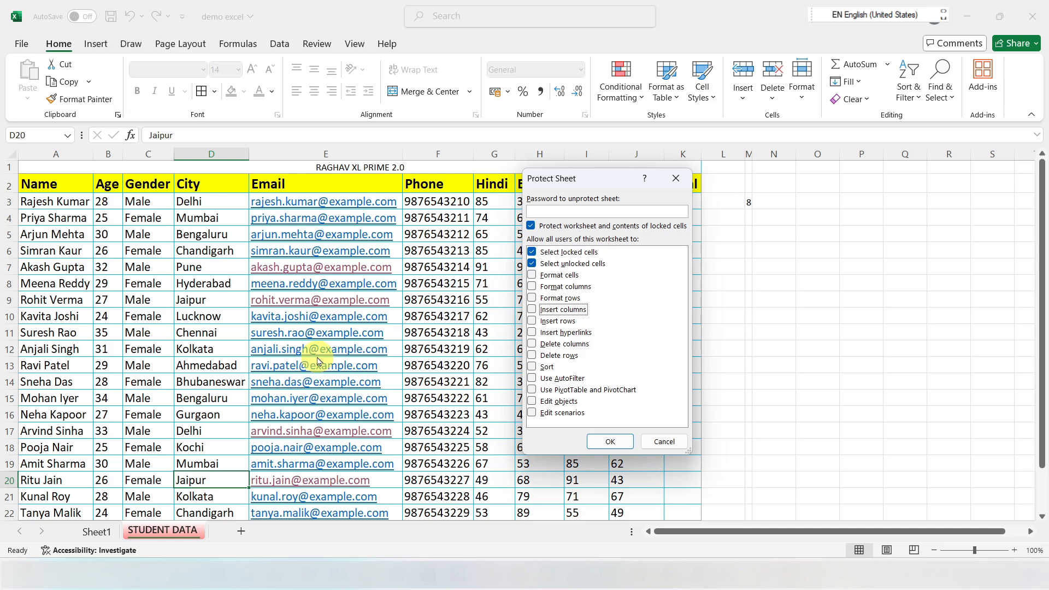
left_click(664, 441)
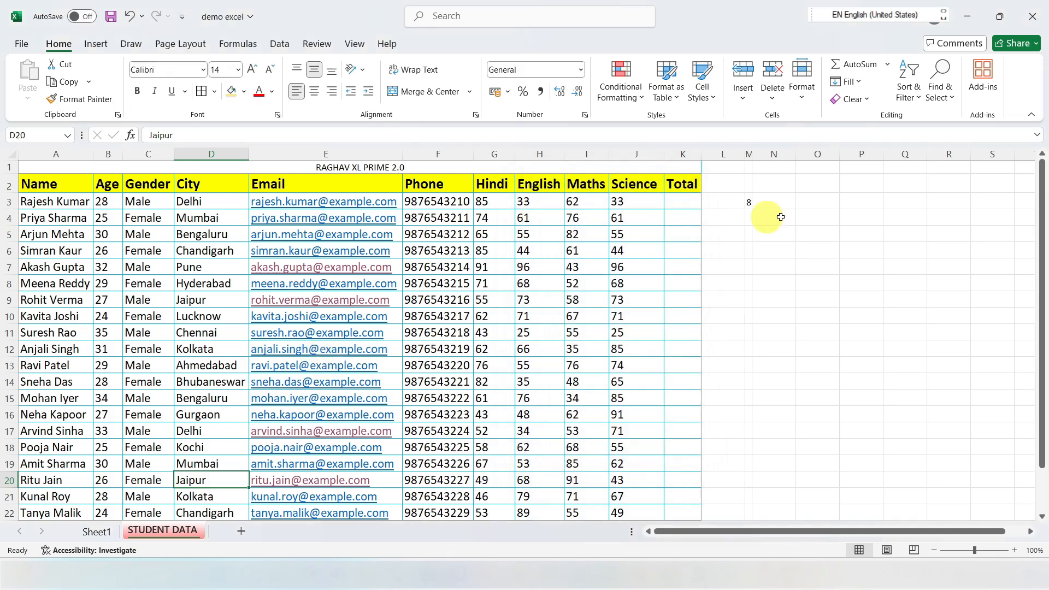
Step: Turn off the Lock Cell setting for cell D20 on the STUDENT DATA sheet and check the protection options
left_click(801, 76)
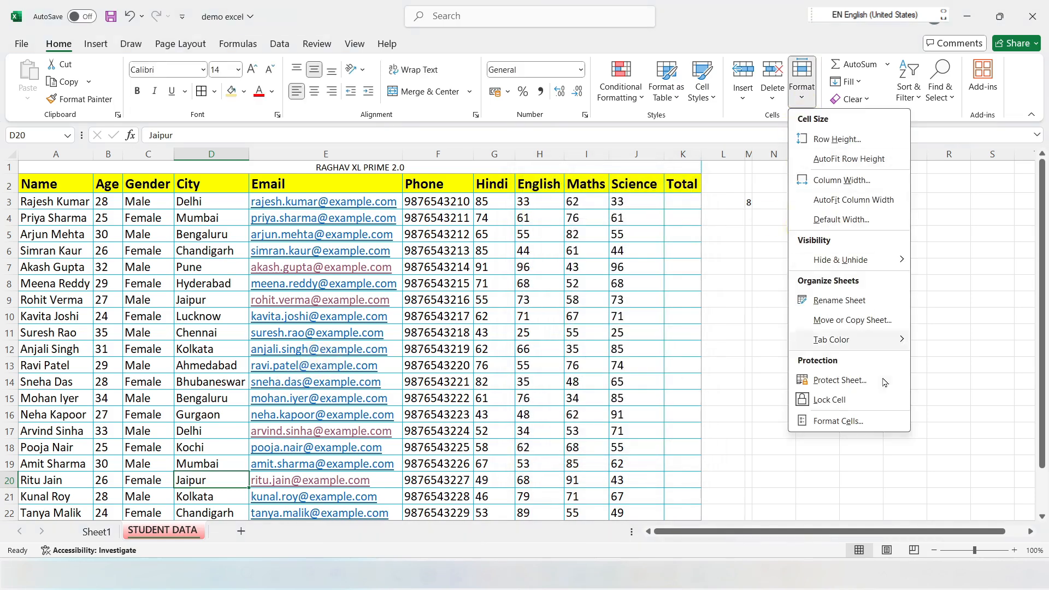
left_click(838, 404)
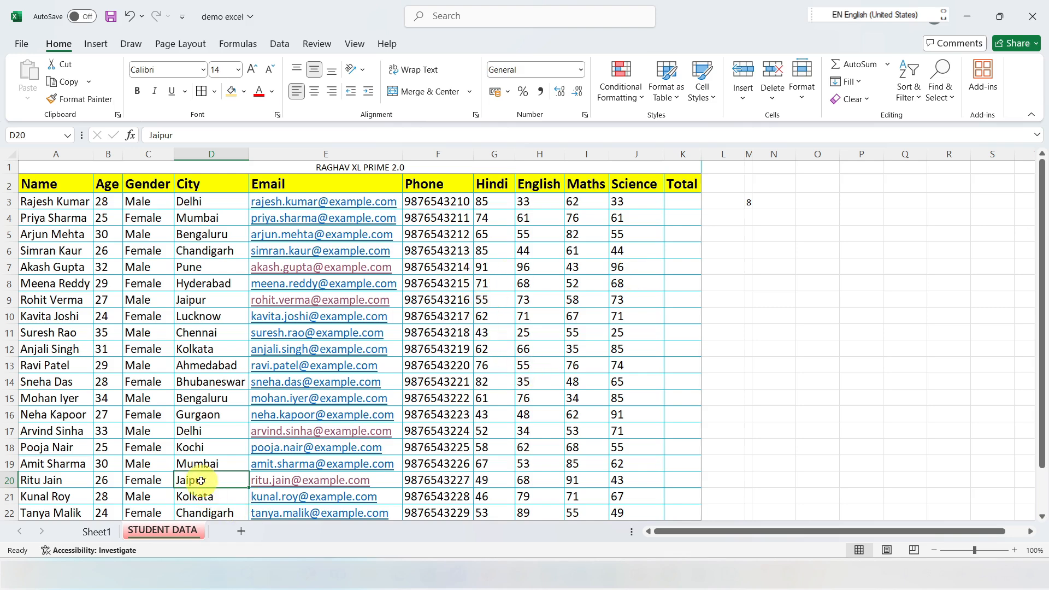
left_click(800, 91)
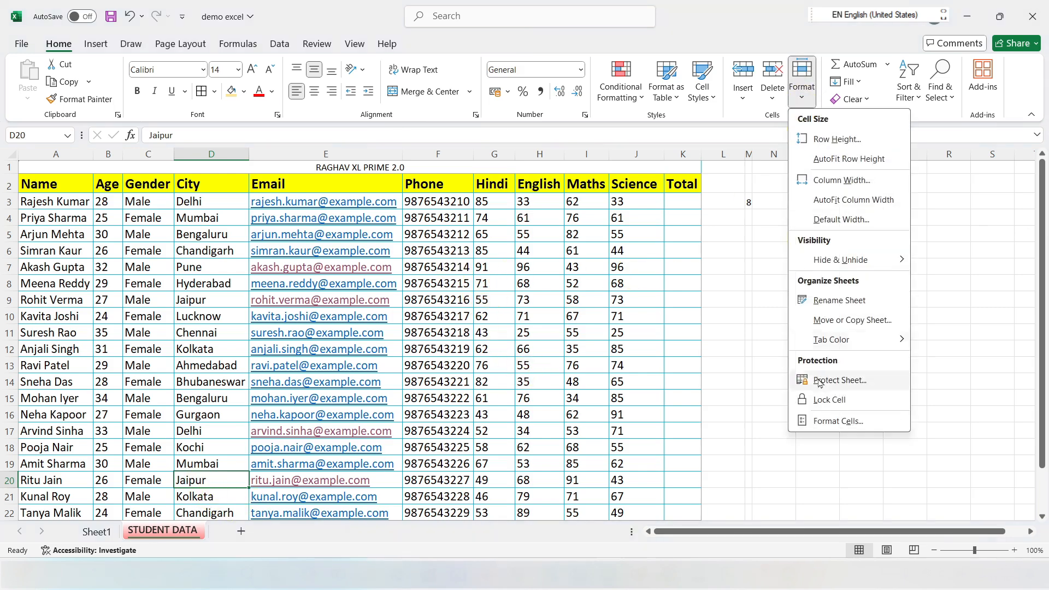
left_click(933, 324)
left_click(489, 413)
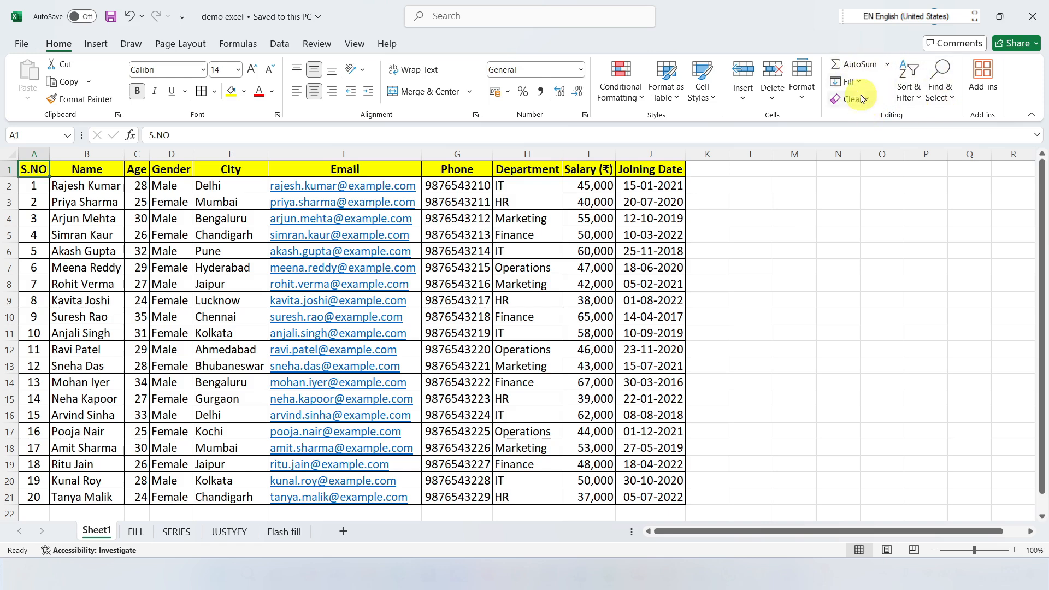
left_click(887, 65)
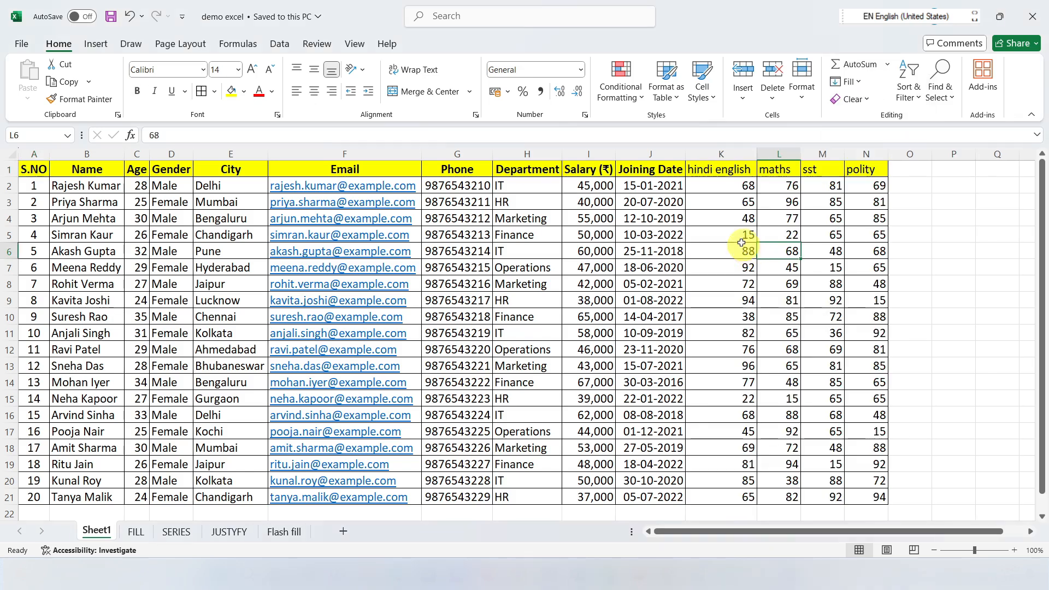
left_click(732, 219)
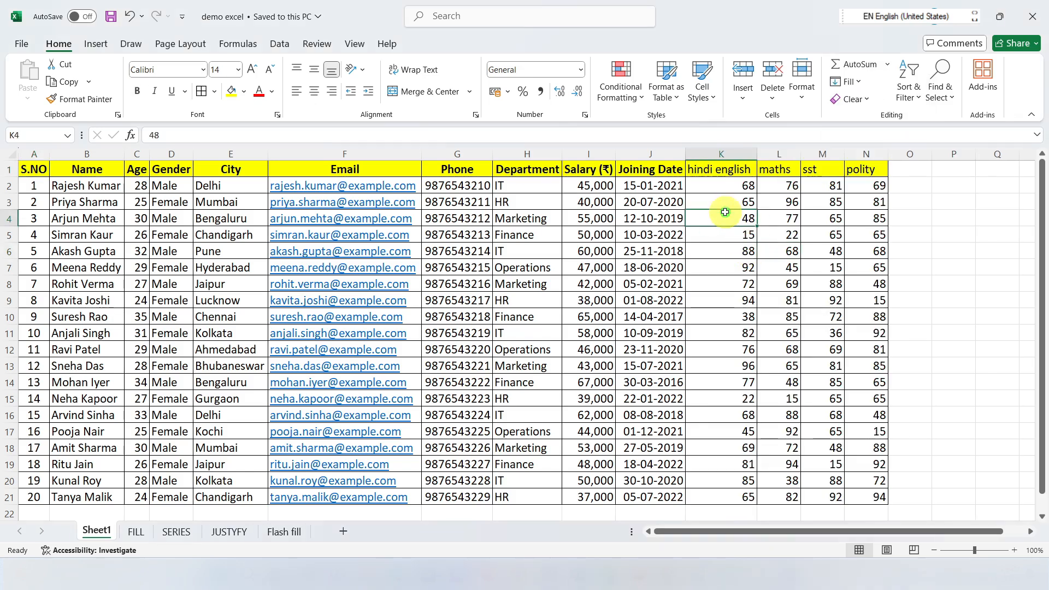
left_click(888, 65)
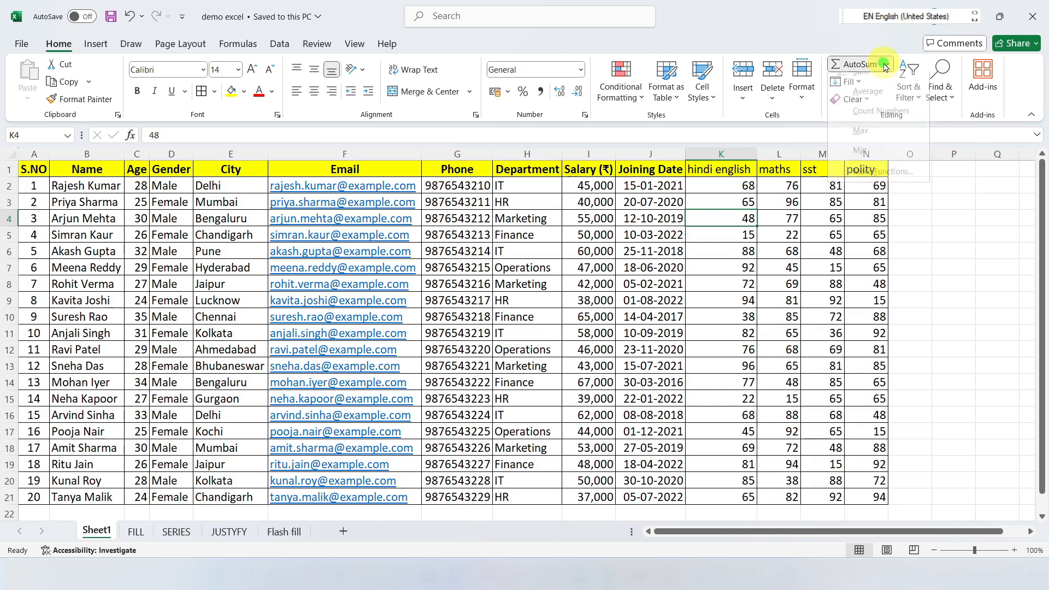
left_click(766, 272)
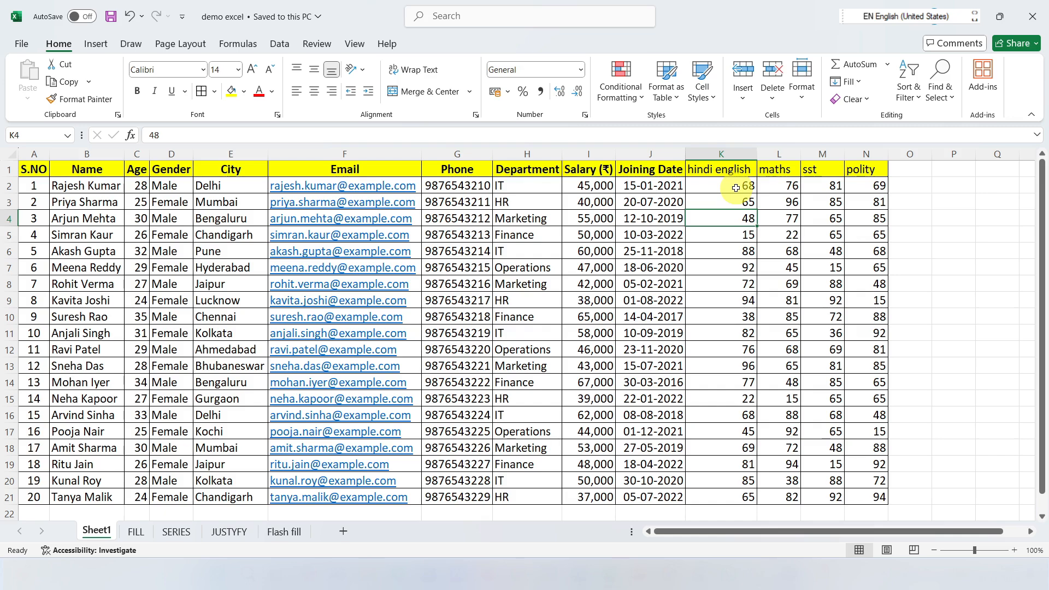
Step: Sum the hindi english marks in K2:K21, placing the total in K22 with AutoSum
left_click_drag(737, 187, 744, 509)
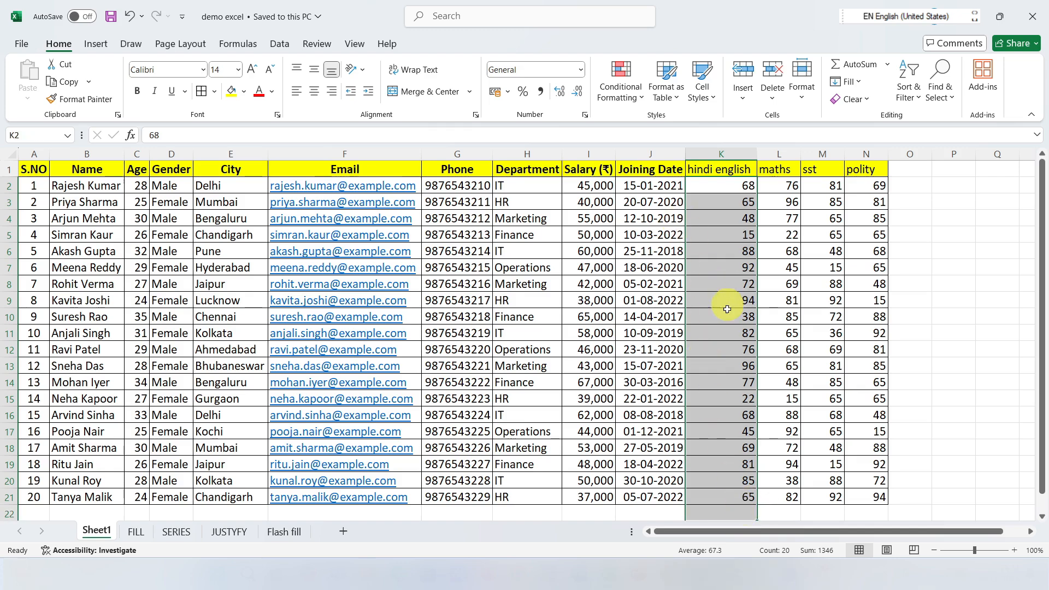
scroll(724, 328, "down", 3)
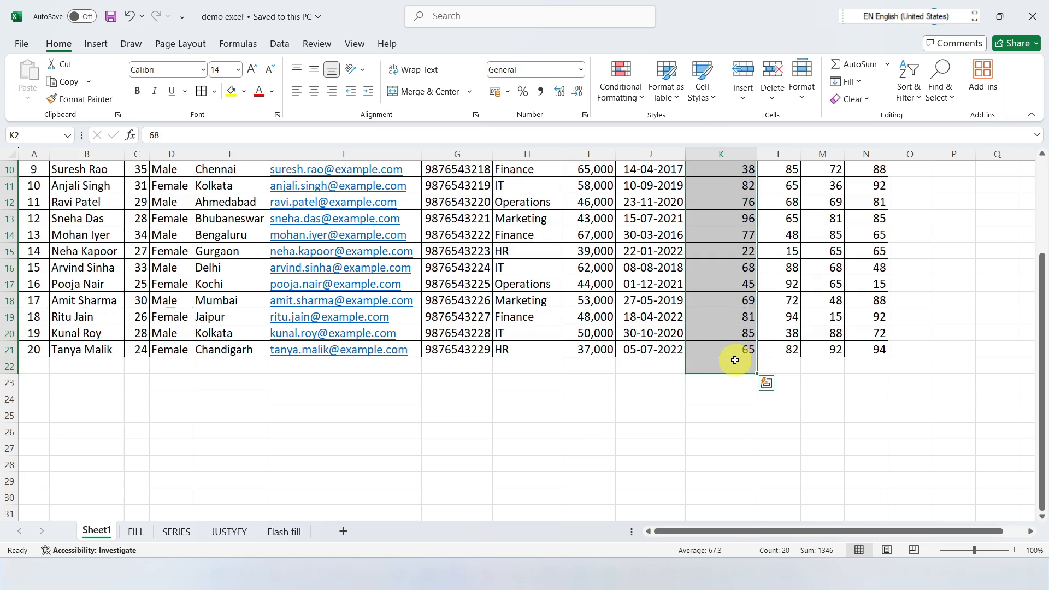
left_click(887, 64)
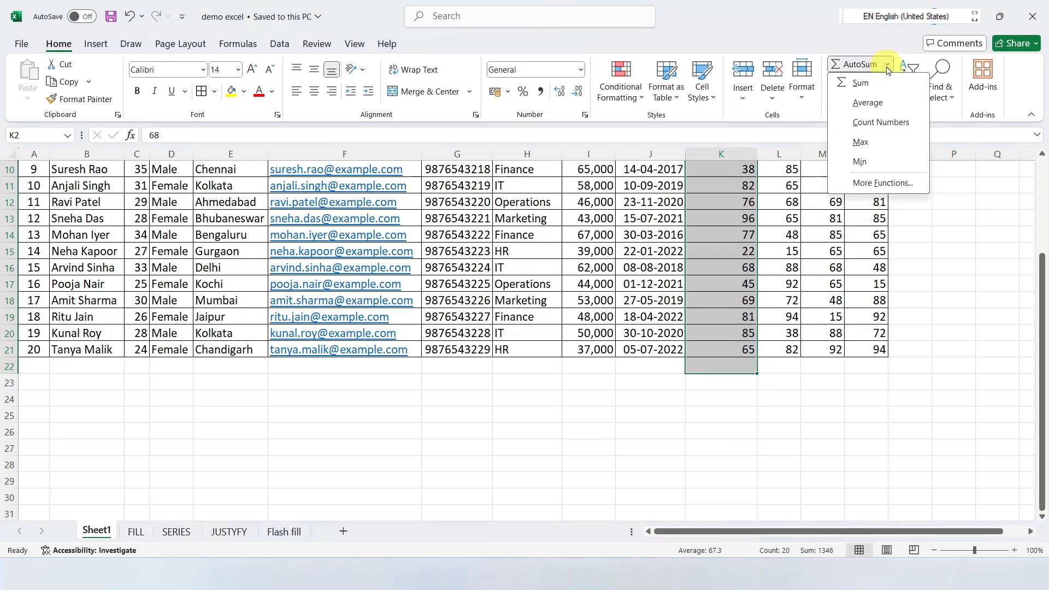
left_click(875, 90)
scroll(735, 311, "down", 4)
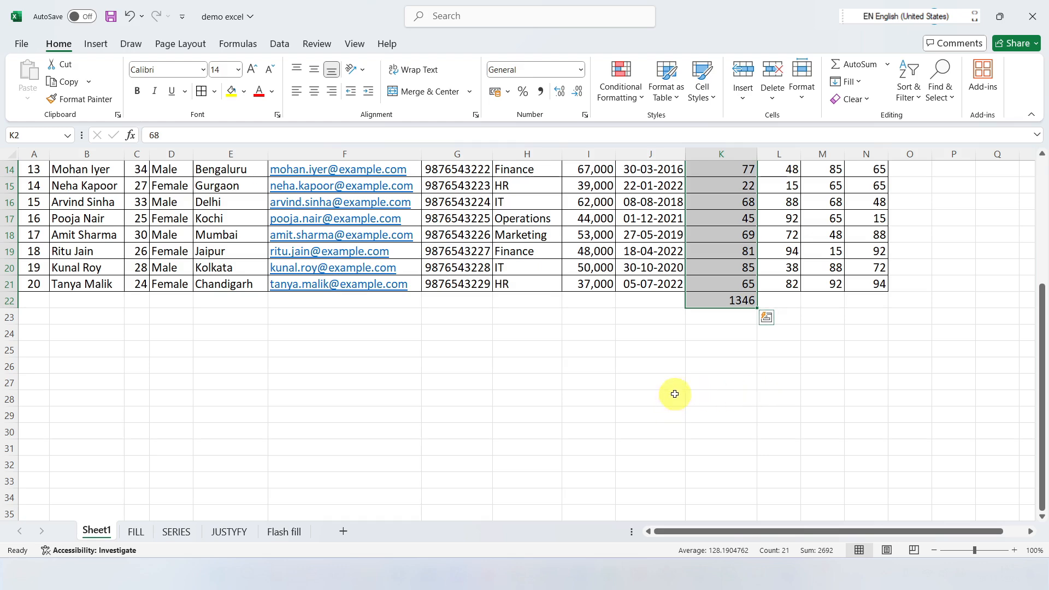
scroll(767, 320, "up", 5)
Step: Calculate the average of the maths marks in L2:L21, placing it in L22 with AutoSum's Average function
left_click(887, 64)
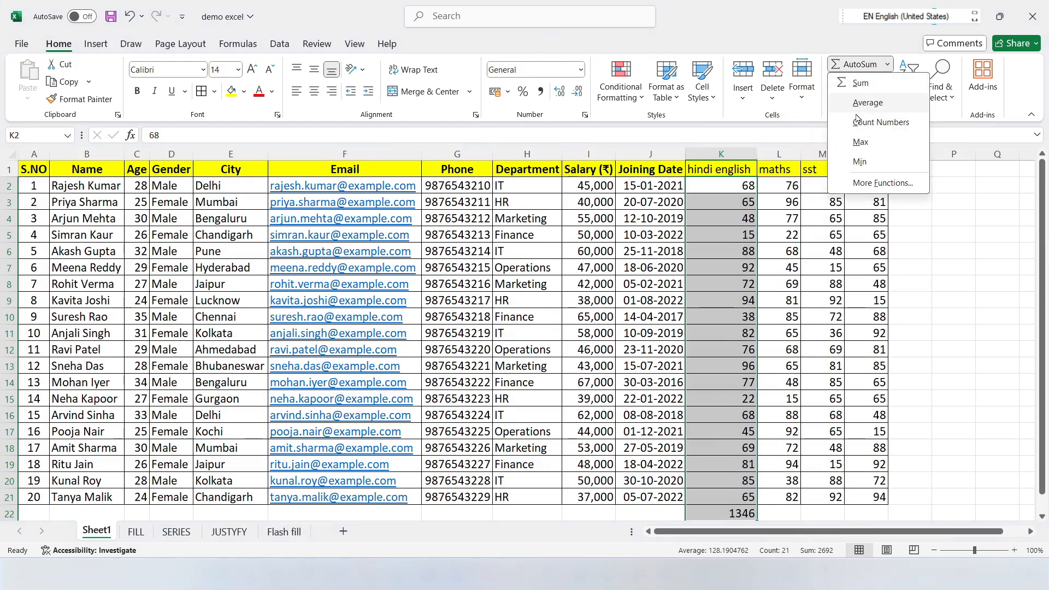
left_click(801, 229)
scroll(791, 202, "down", 6)
scroll(789, 203, "up", 5)
scroll(789, 203, "up", 1)
left_click_drag(790, 186, 788, 480)
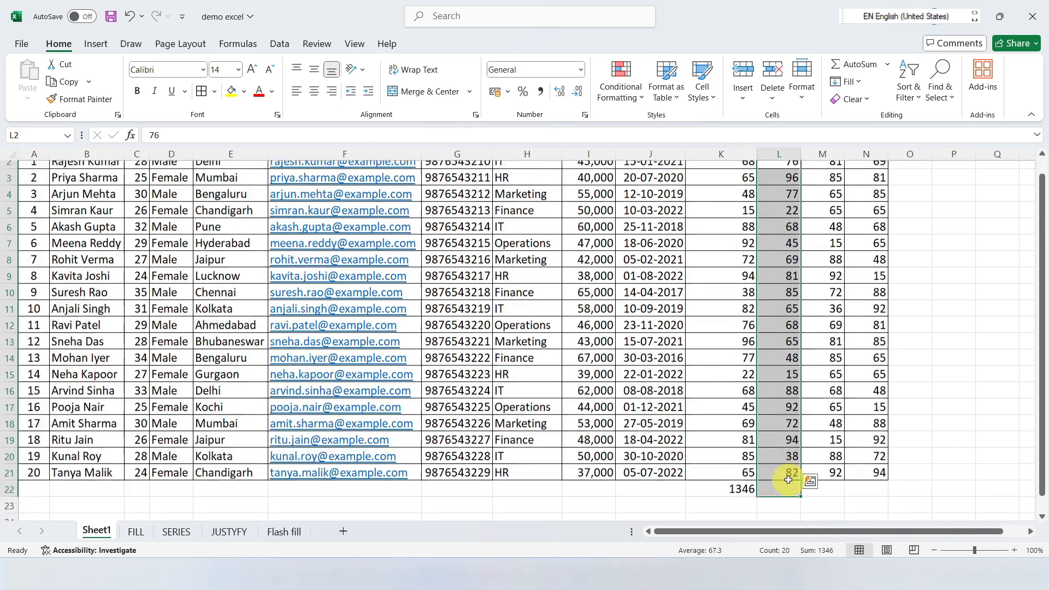
scroll(788, 480, "down", 3)
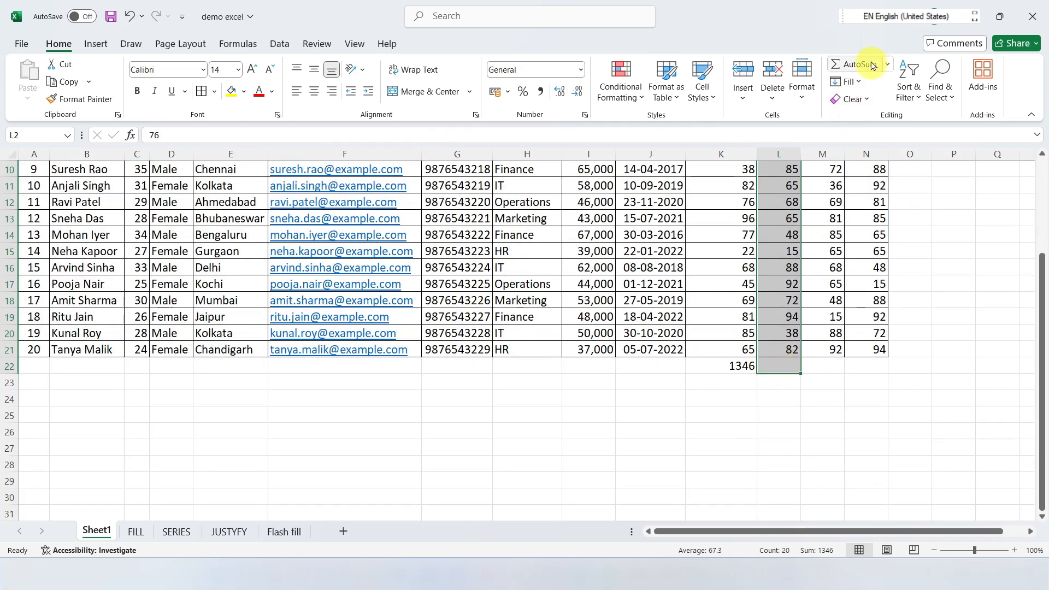
left_click(887, 63)
left_click(866, 103)
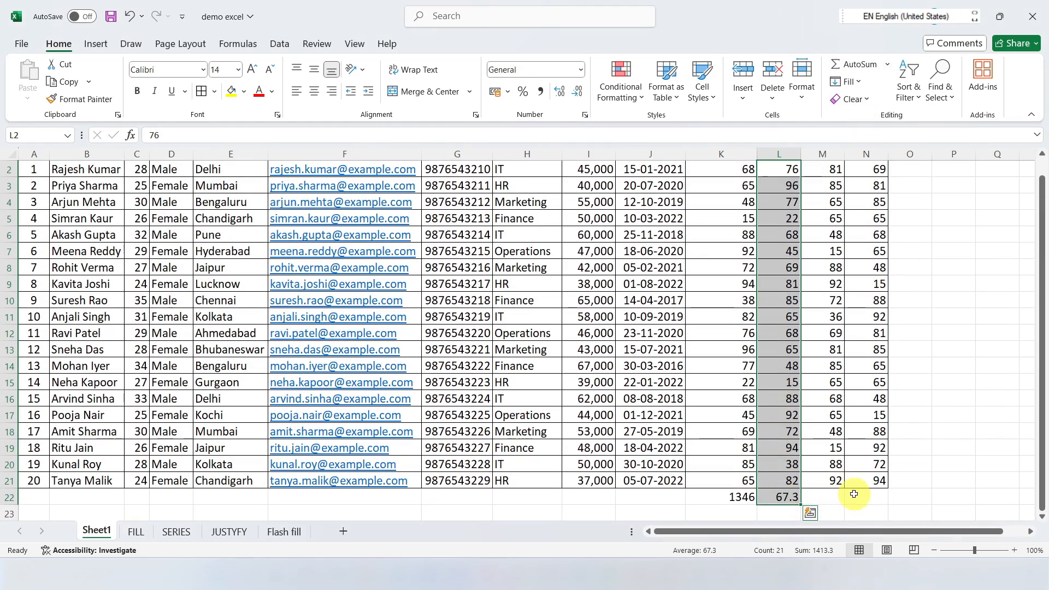
scroll(858, 473, "up", 1)
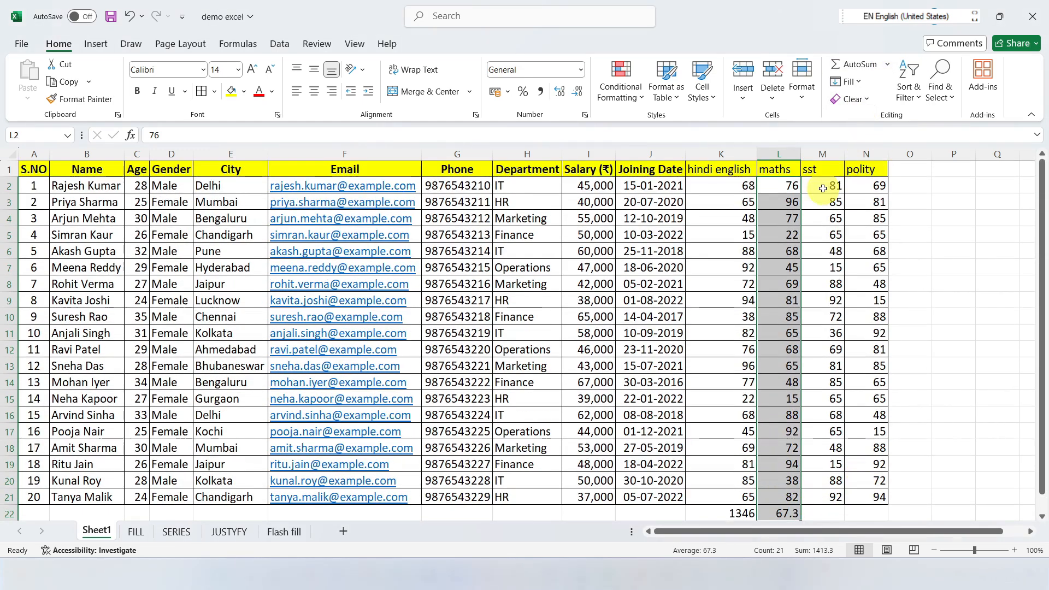
Step: Count the numeric entries in the sst marks M2:M21, placing the count in M22 with Count Numbers
left_click(887, 64)
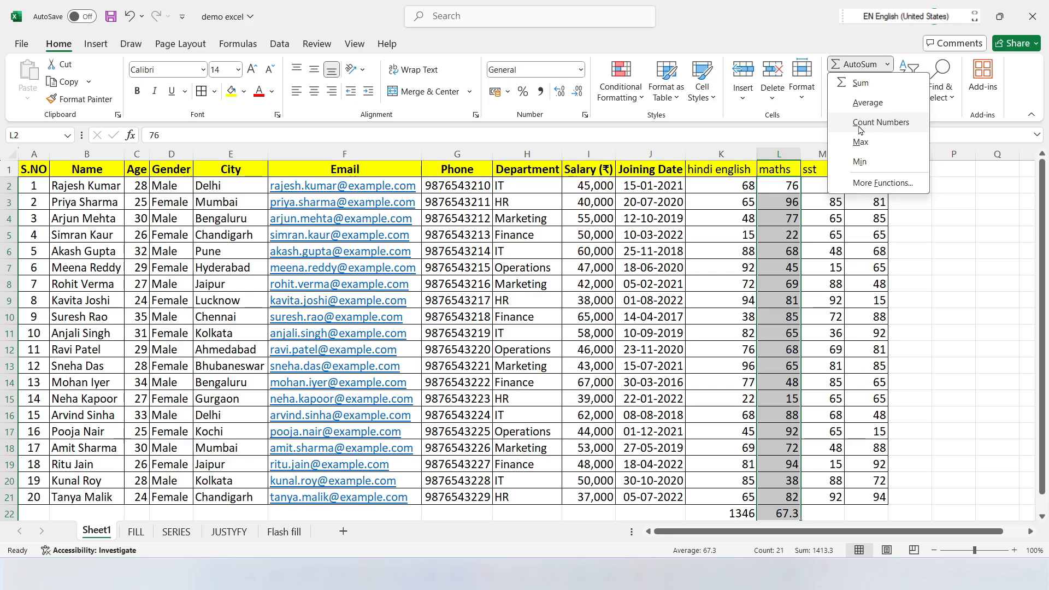
left_click(835, 196)
left_click_drag(834, 190, 822, 513)
scroll(822, 513, "down", 2)
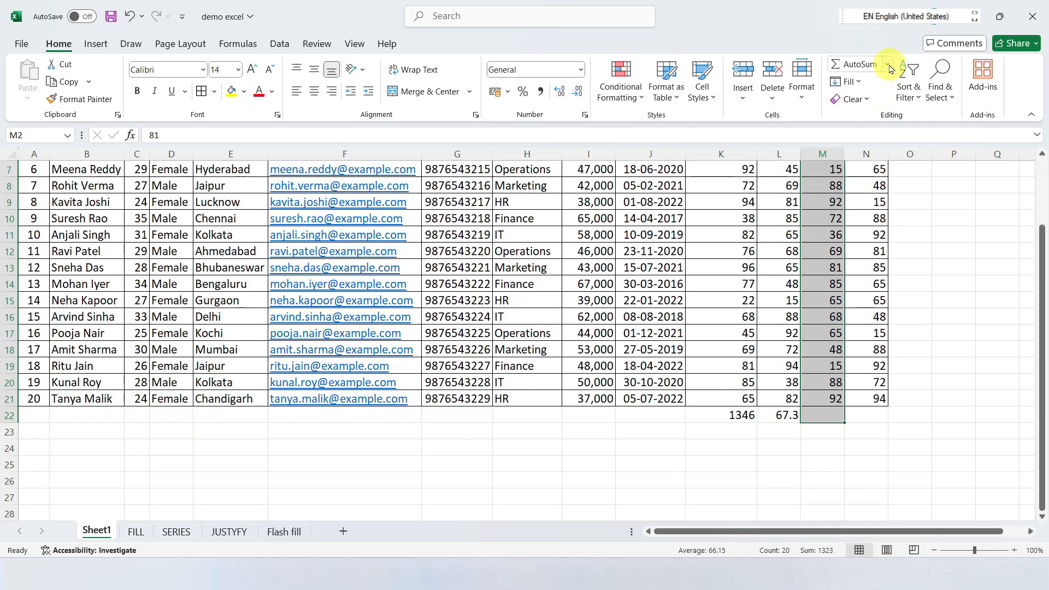
left_click(888, 64)
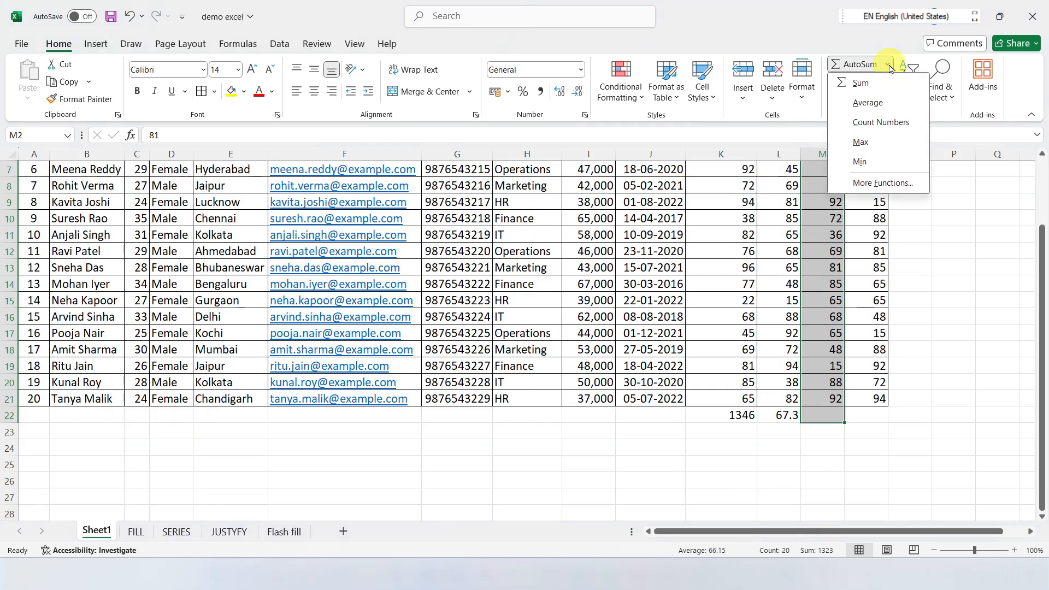
left_click(881, 123)
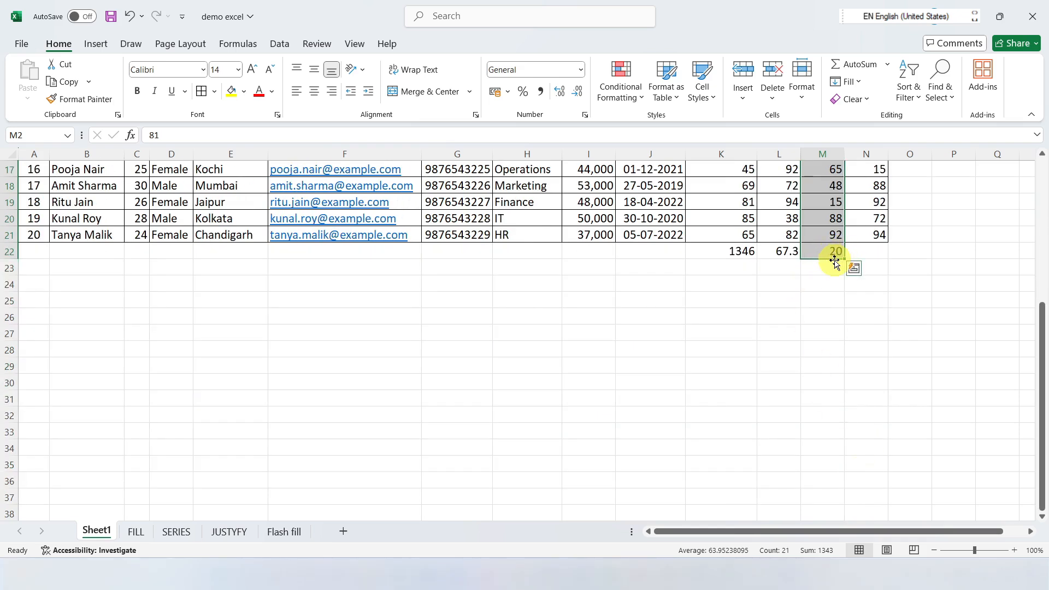
scroll(834, 263, "up", 5)
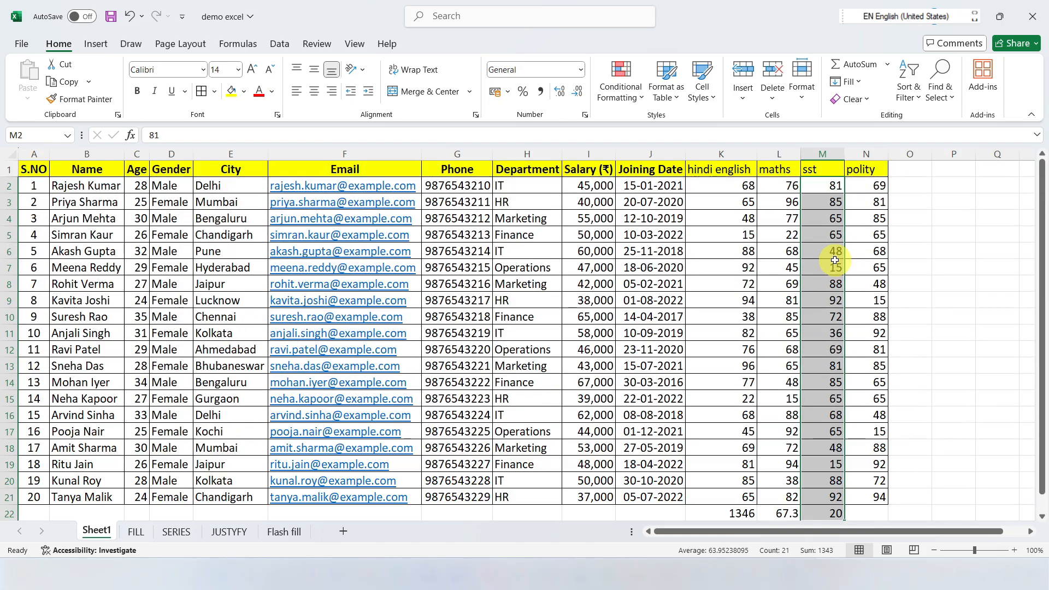
Step: Insert the maximum of the polity marks N2:N21 in N22, compare it with the column, and undo the insertion
left_click(887, 64)
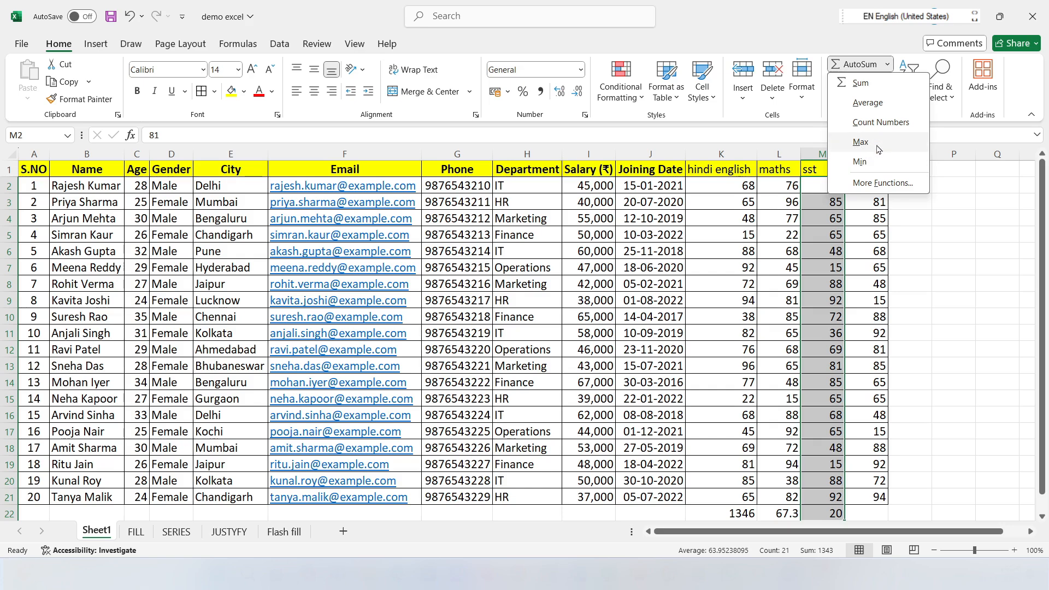
key("Escape")
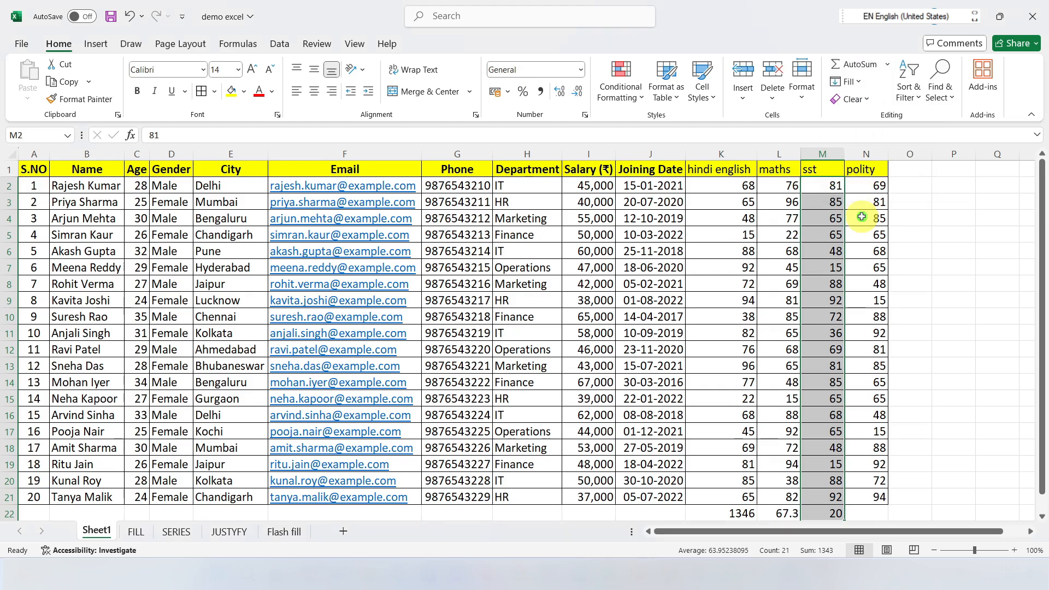
scroll(871, 209, "down", 2)
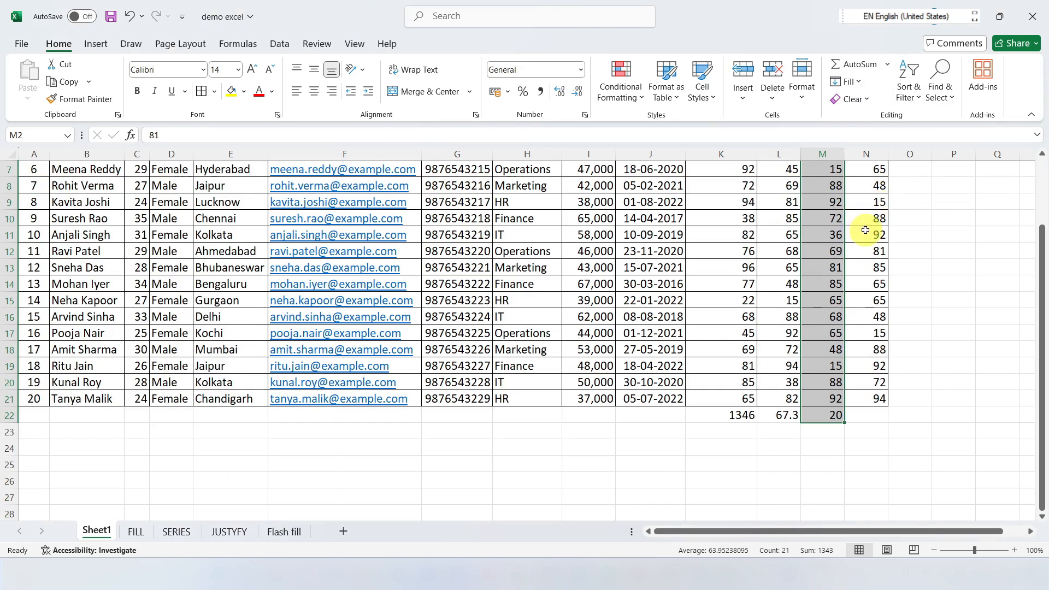
scroll(866, 230, "up", 2)
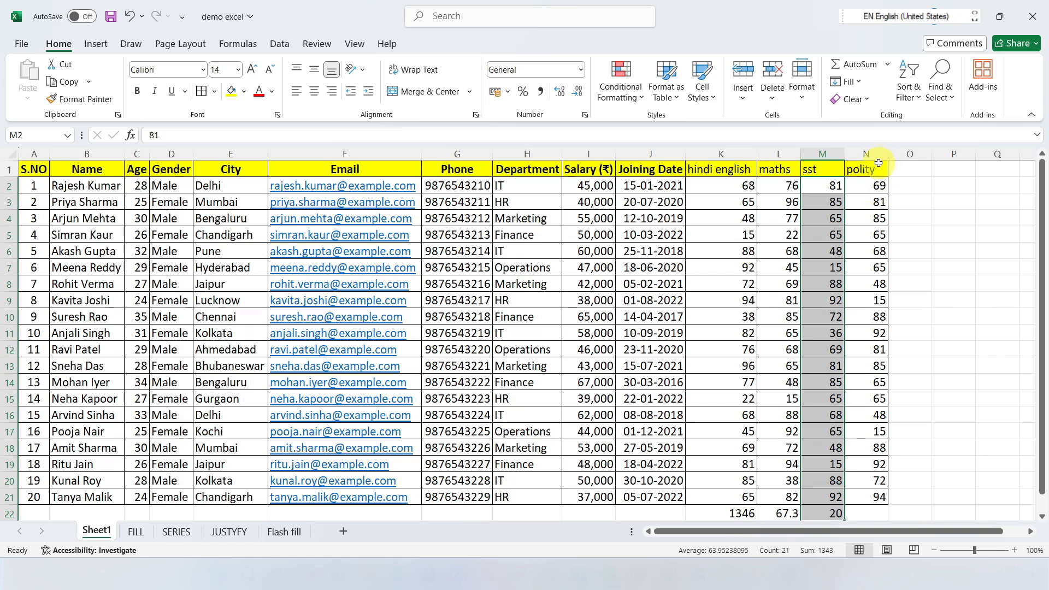
left_click_drag(869, 187, 866, 510)
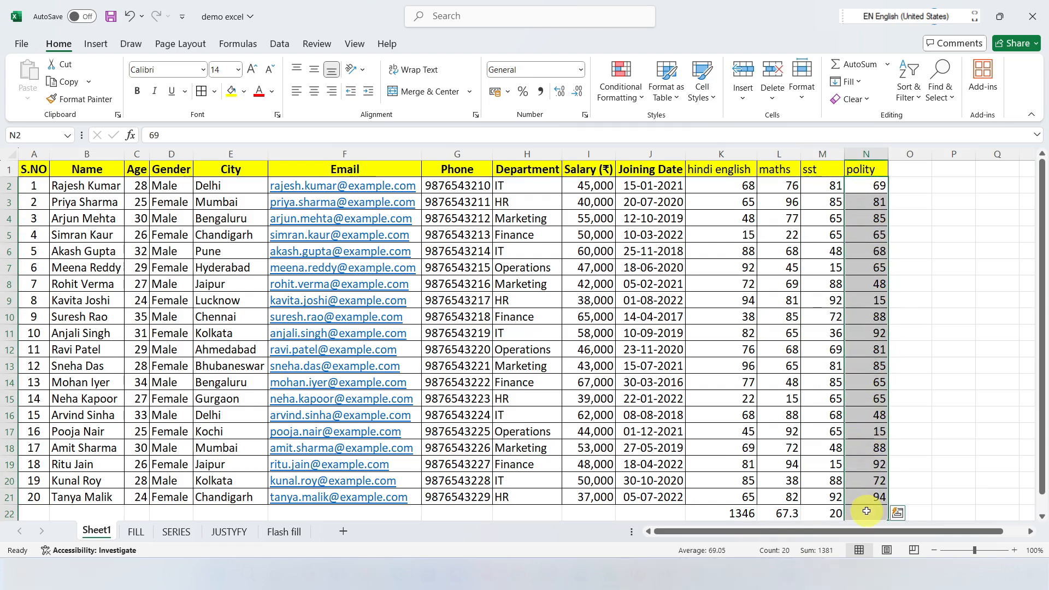
left_click(887, 64)
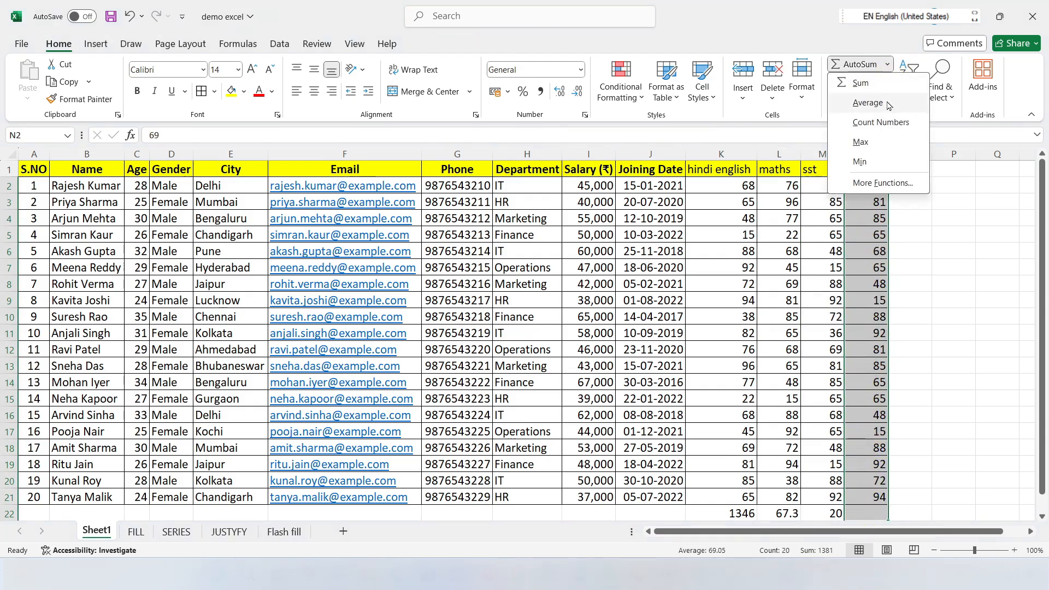
left_click(861, 142)
scroll(932, 253, "down", 7)
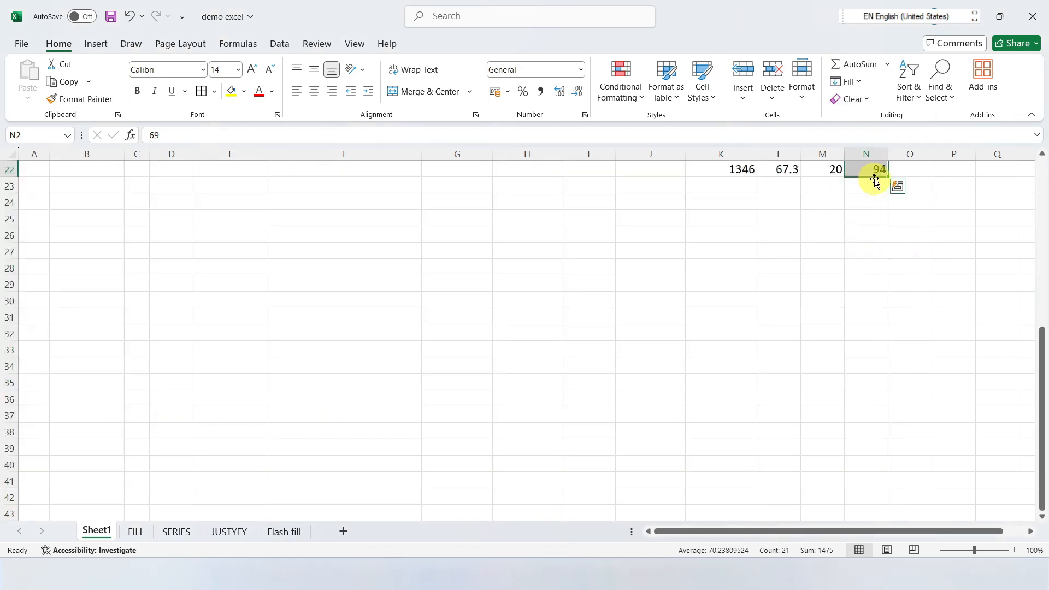
scroll(874, 182, "up", 3)
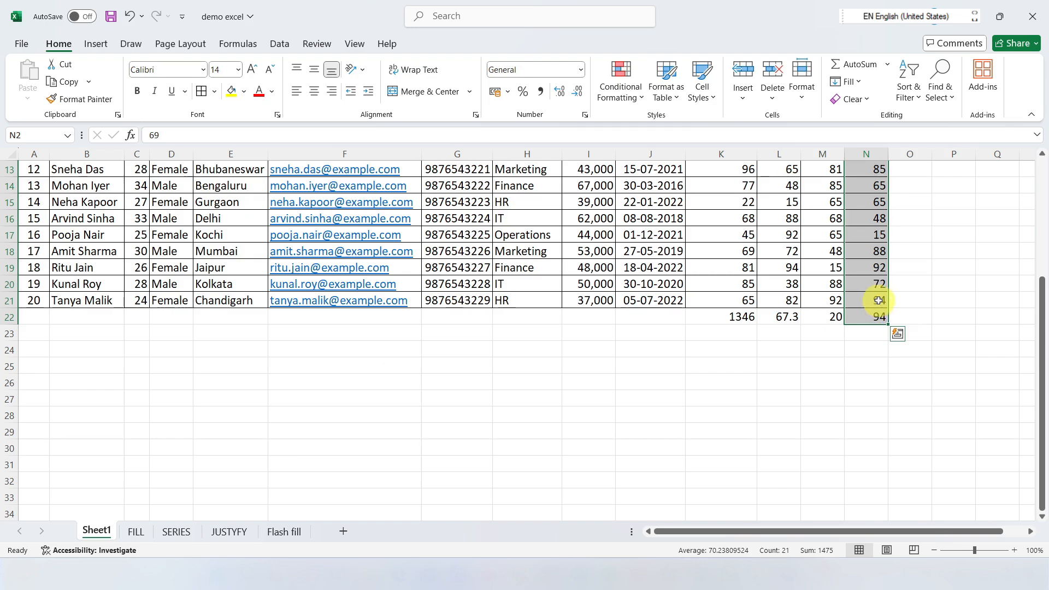
scroll(879, 299, "up", 4)
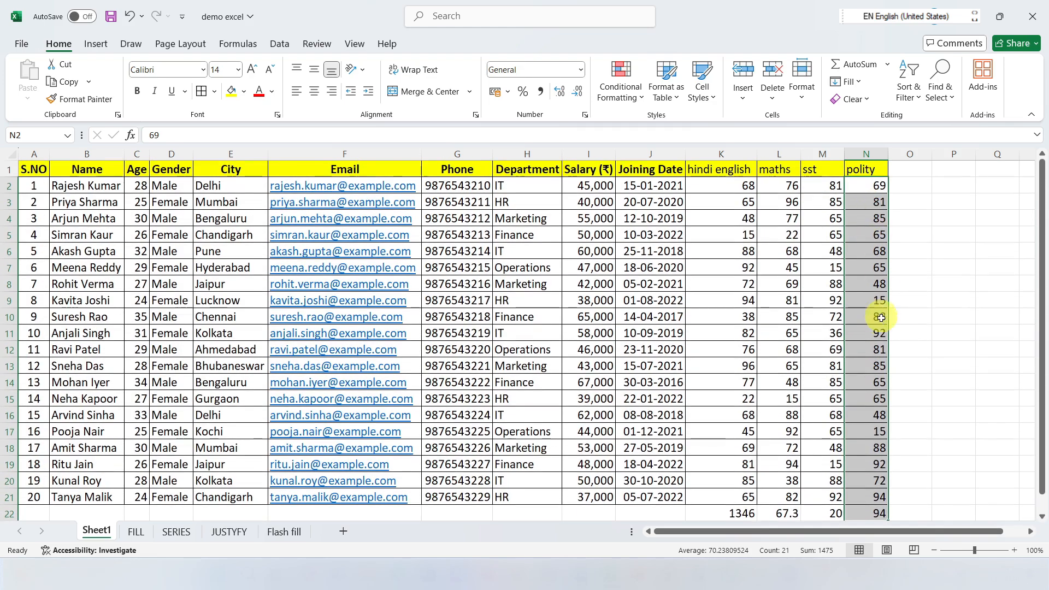
scroll(879, 295, "down", 5)
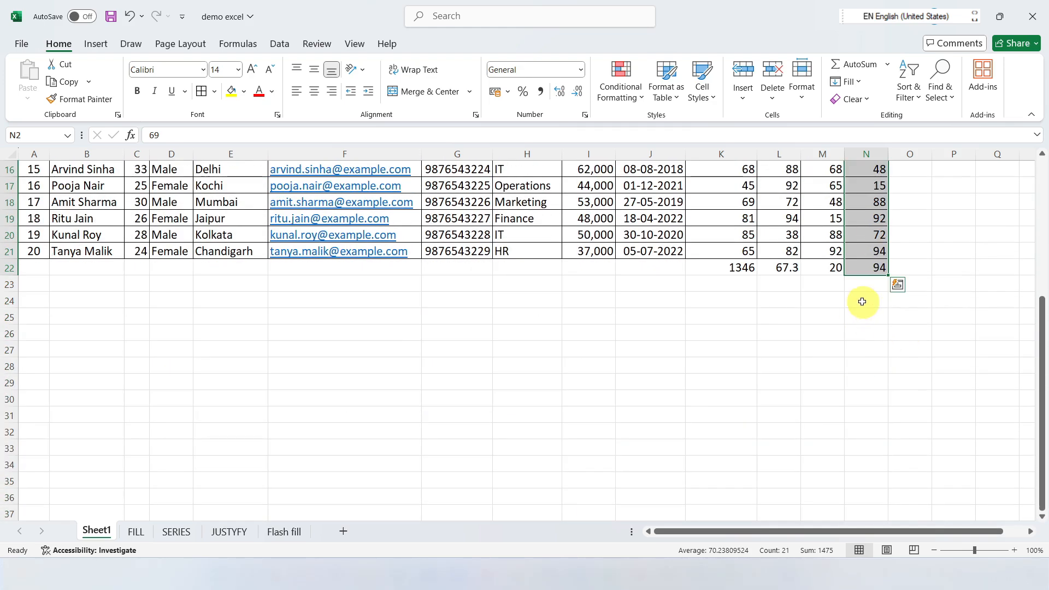
key("ctrl+z")
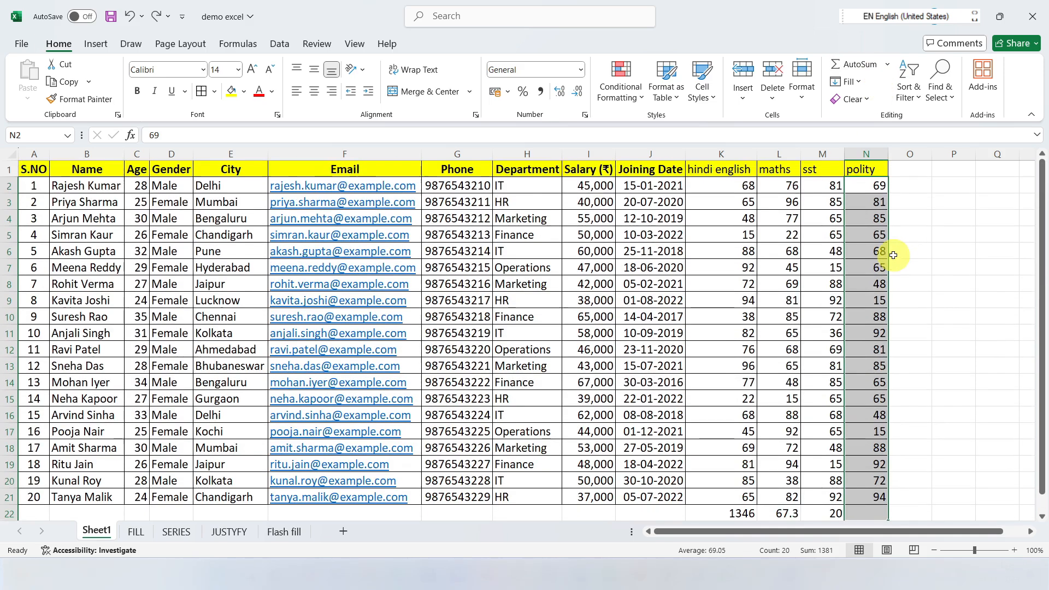
Step: Find the minimum of the polity marks in N2:N21, placing it in N22 with AutoSum's Min function
left_click(888, 65)
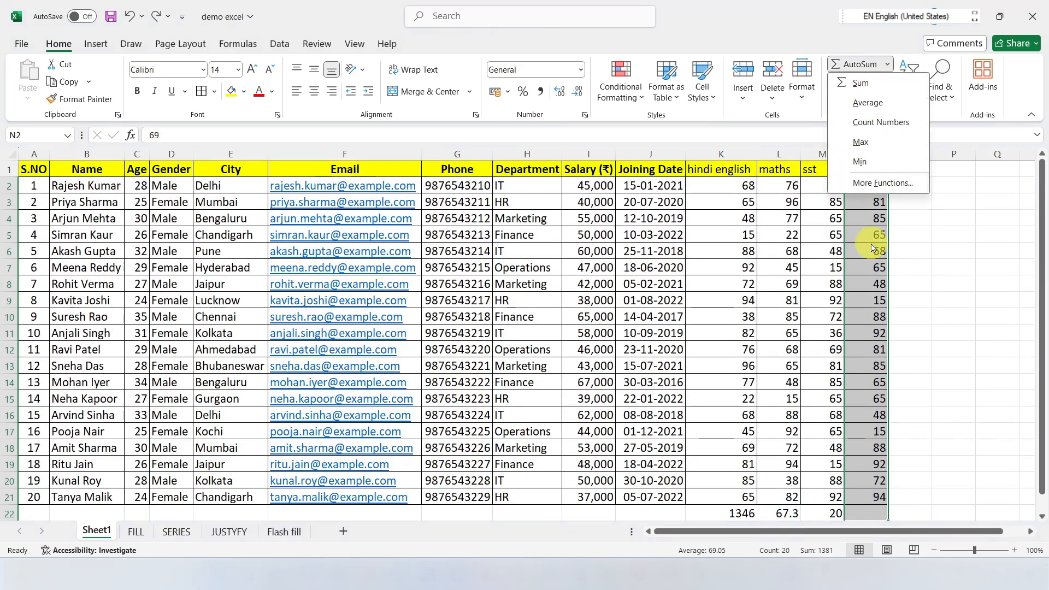
left_click(859, 161)
scroll(870, 322, "down", 6)
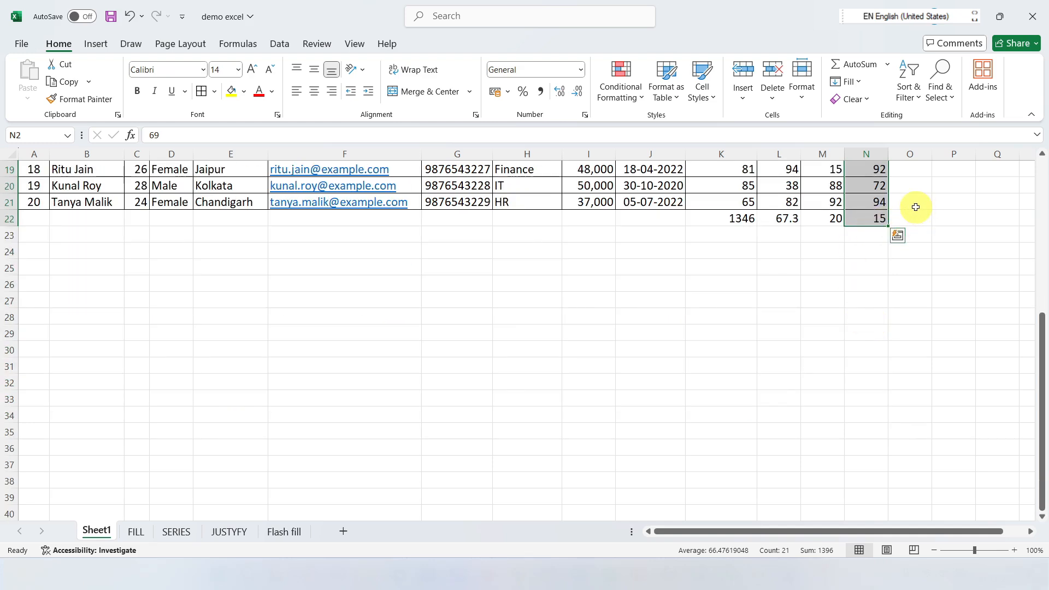
scroll(943, 233, "up", 6)
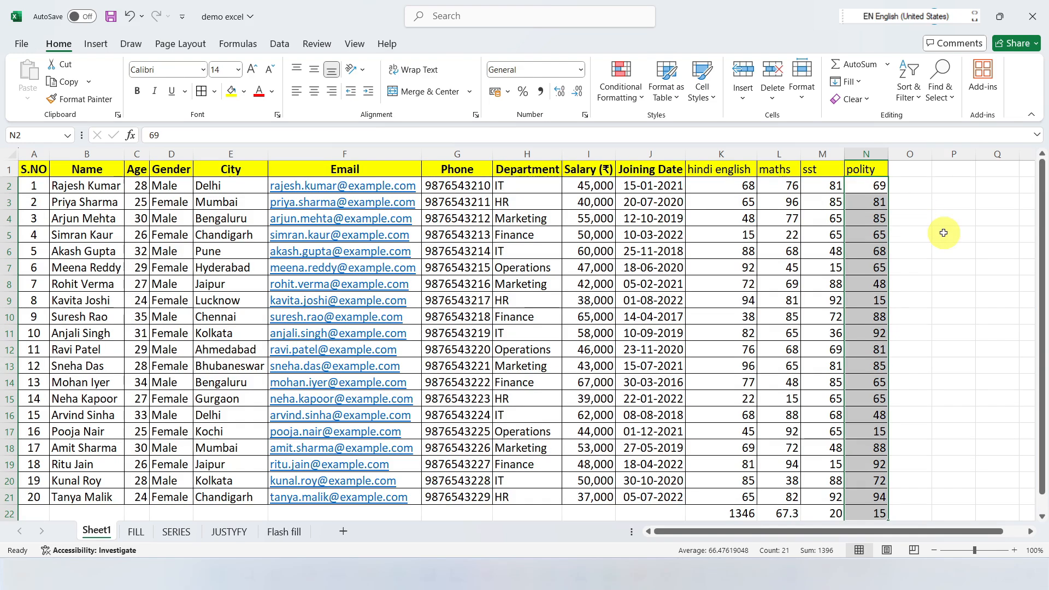
left_click(888, 65)
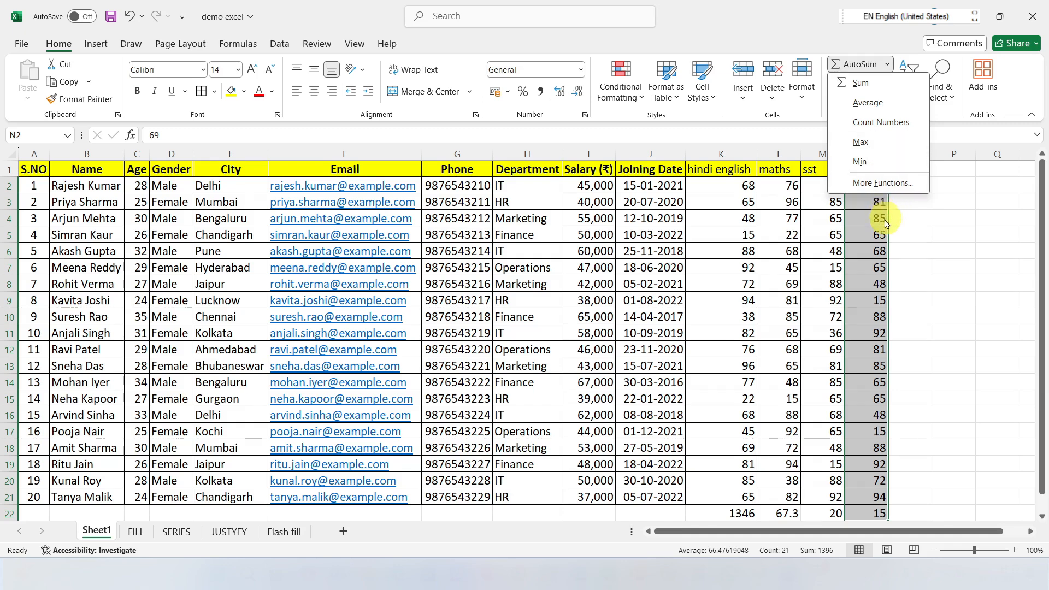
left_click(855, 270)
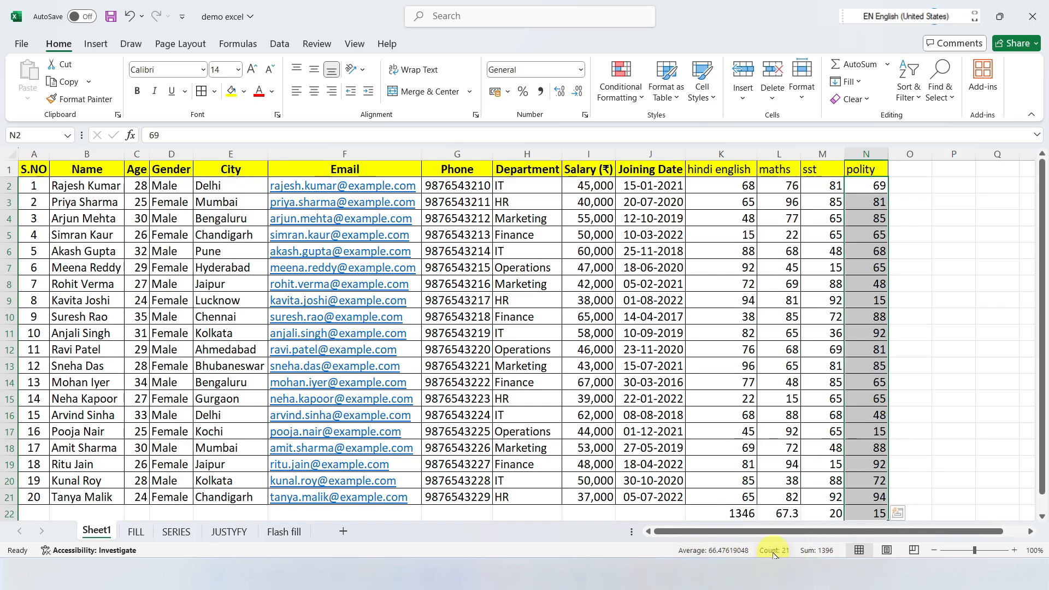
Step: Check the status bar's average, count and sum for all marks in K2:N21 and for the hindi english marks in K2:K21
left_click(791, 416)
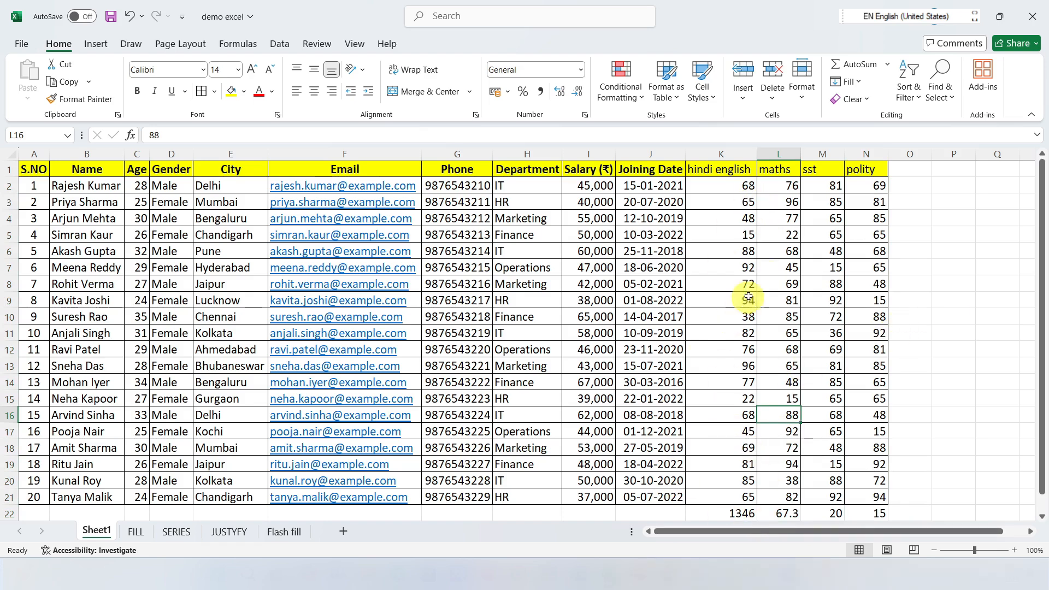
left_click(714, 187)
left_click_drag(729, 182, 865, 501)
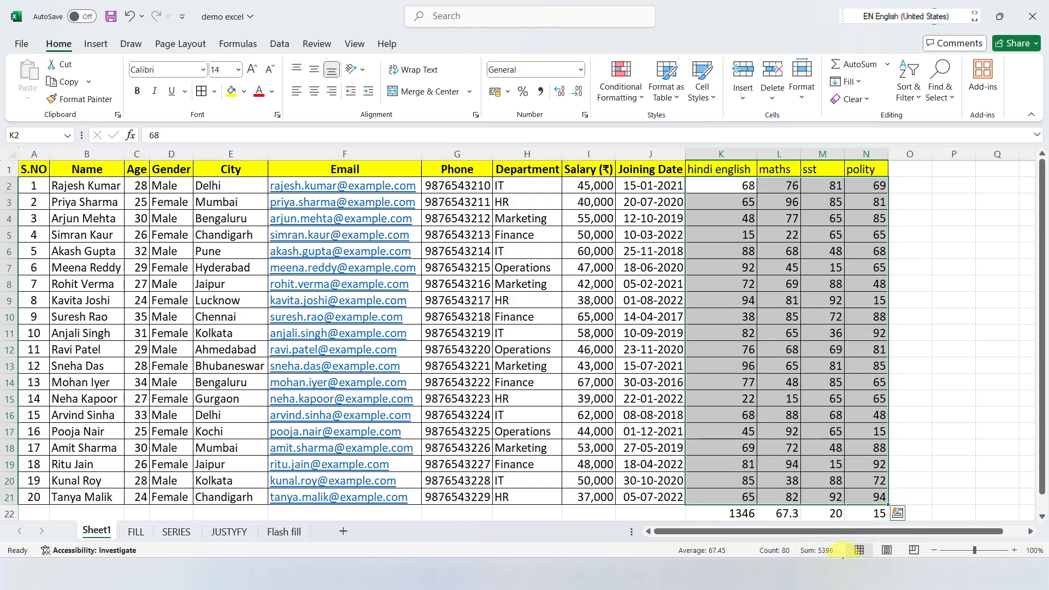
left_click(714, 187)
left_click_drag(714, 186, 742, 497)
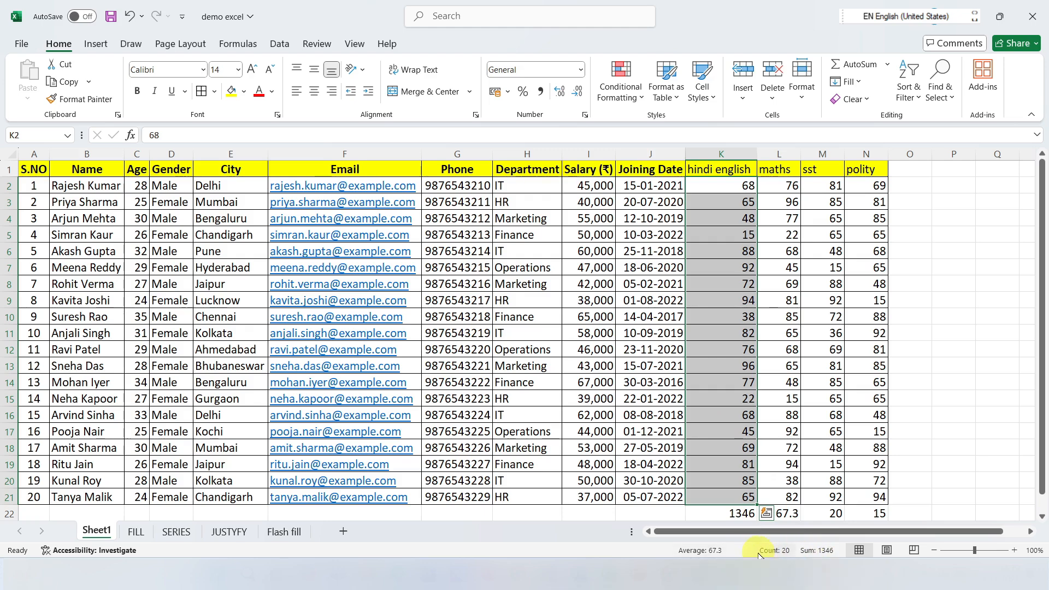
left_click(787, 230)
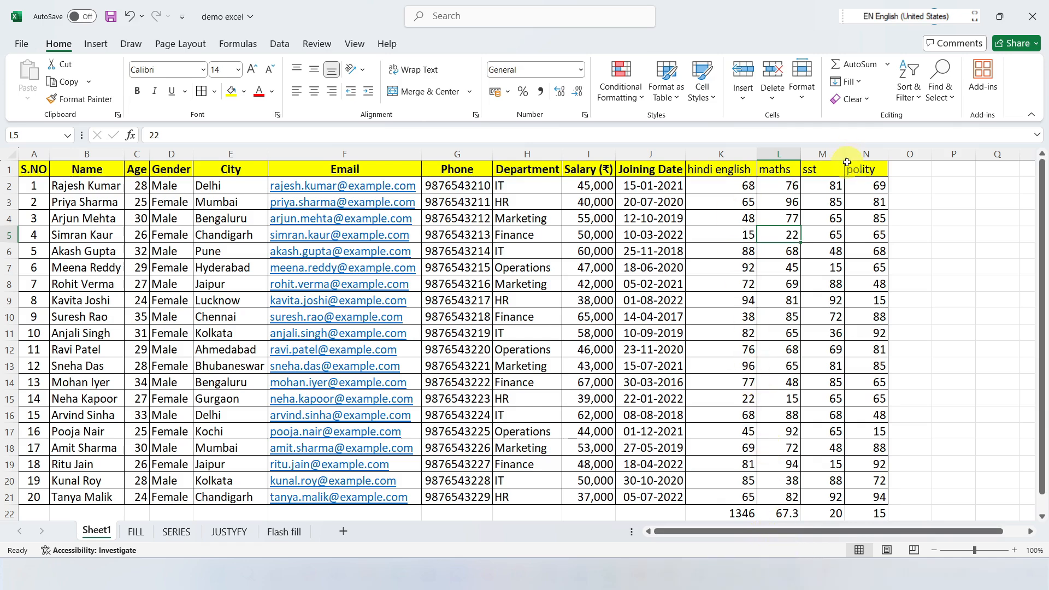
Step: Enter 1 in cell B2 of the FILL sheet
left_click(861, 83)
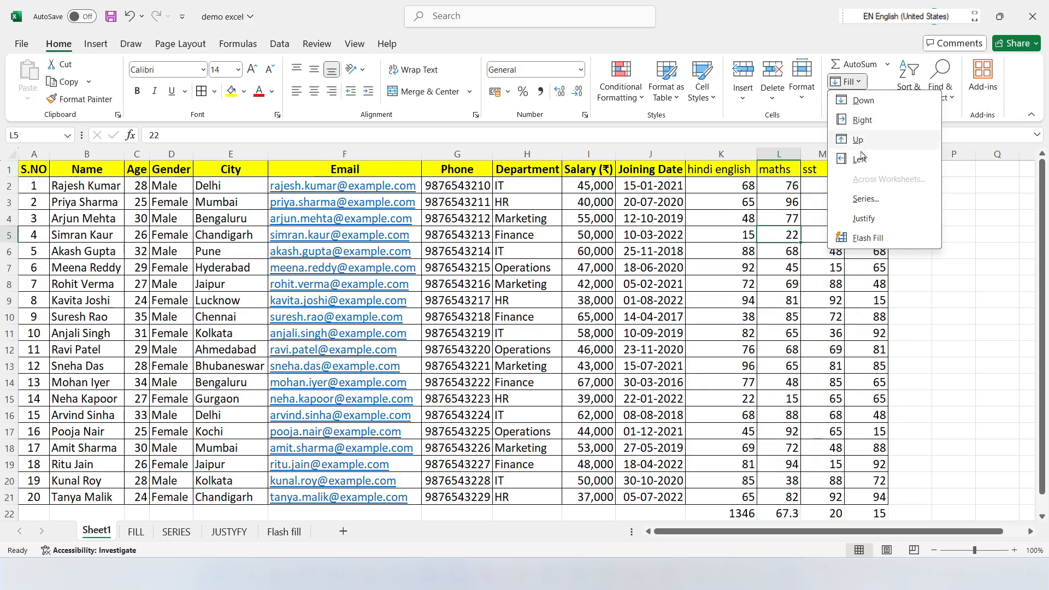
left_click(691, 366)
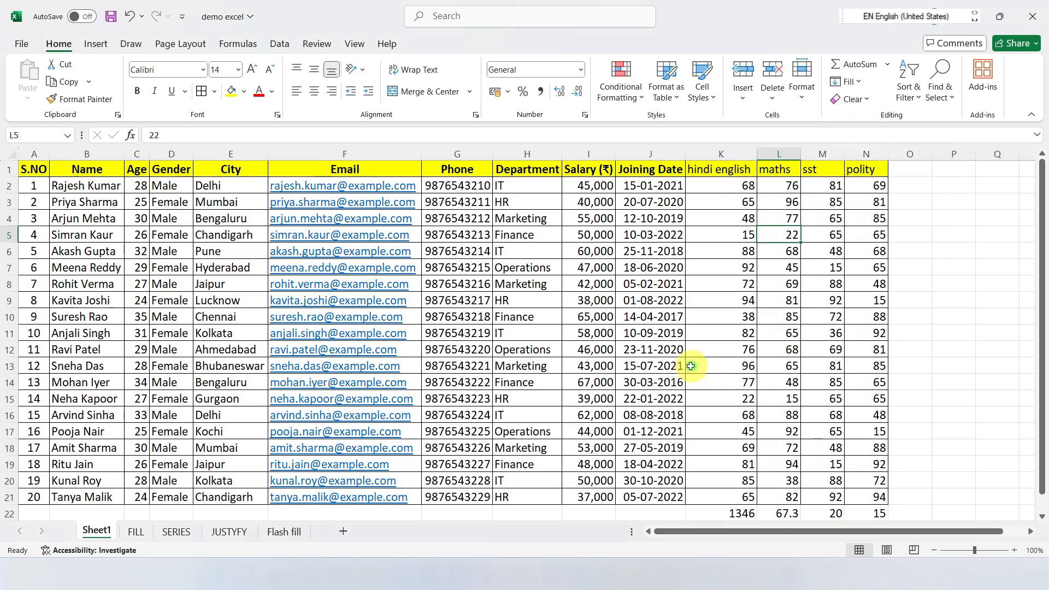
left_click(136, 534)
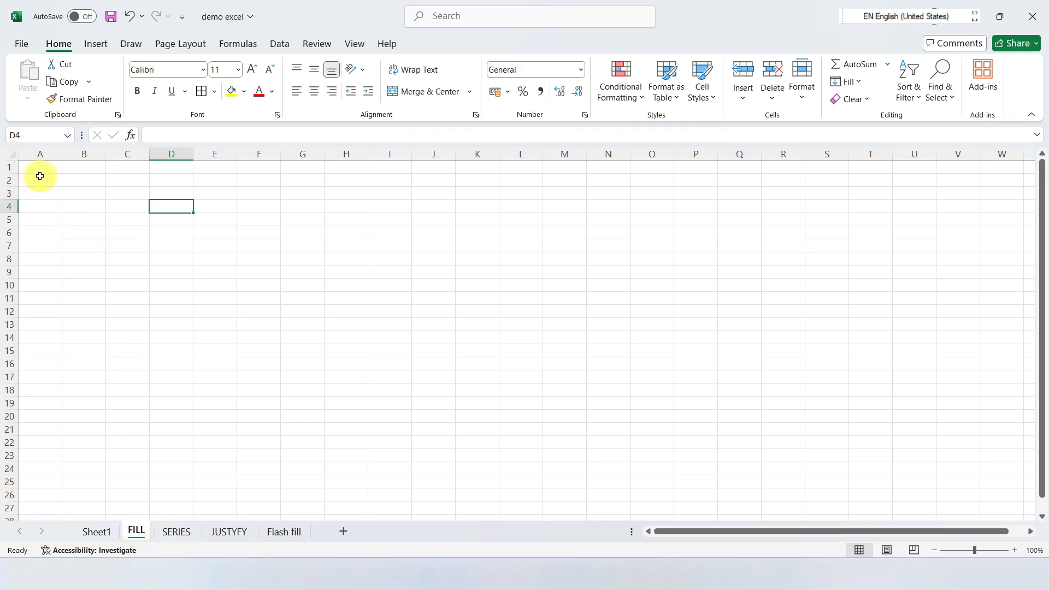
left_click(85, 182)
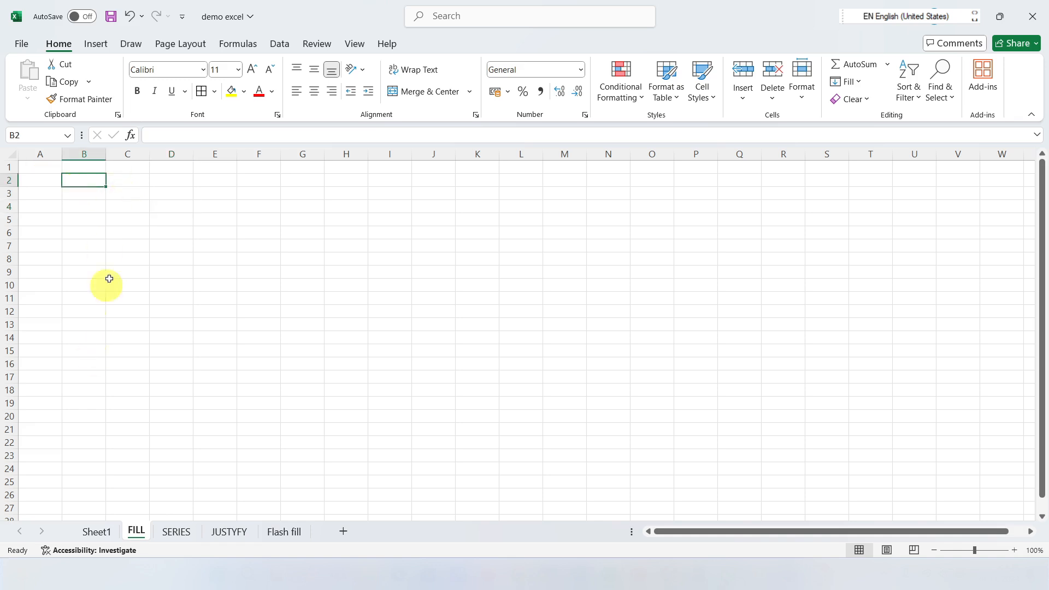
type("1")
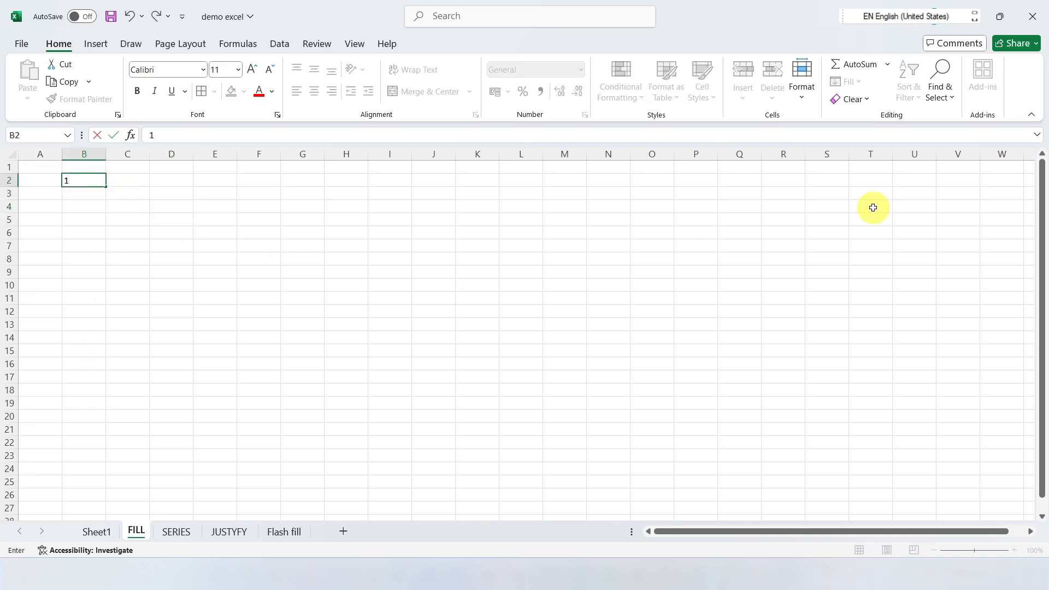
left_click(136, 218)
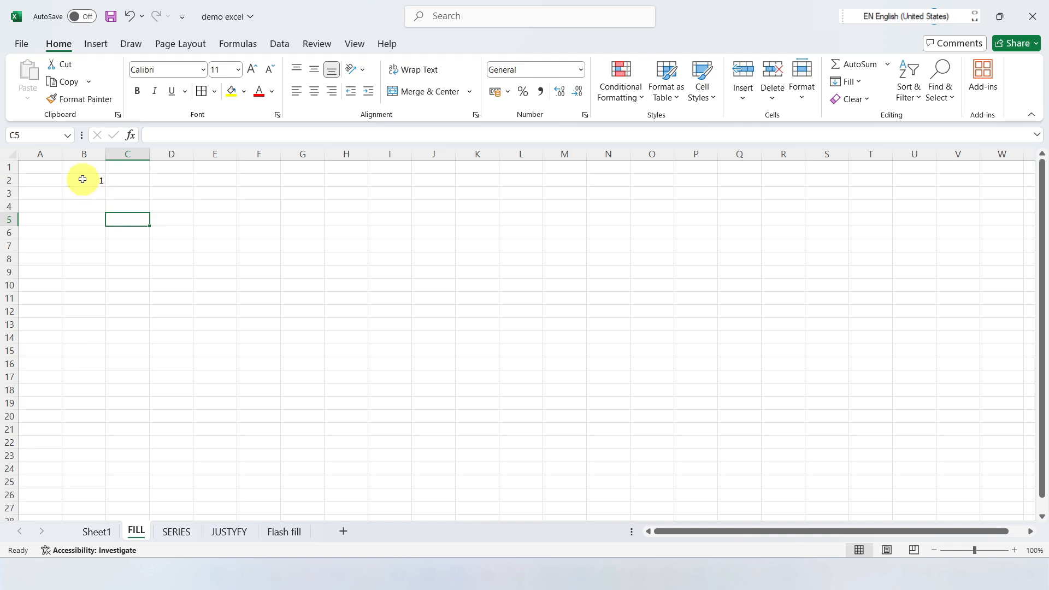
Step: Fill the value in B2 down through B17 with the Fill Down command
left_click_drag(83, 180, 95, 373)
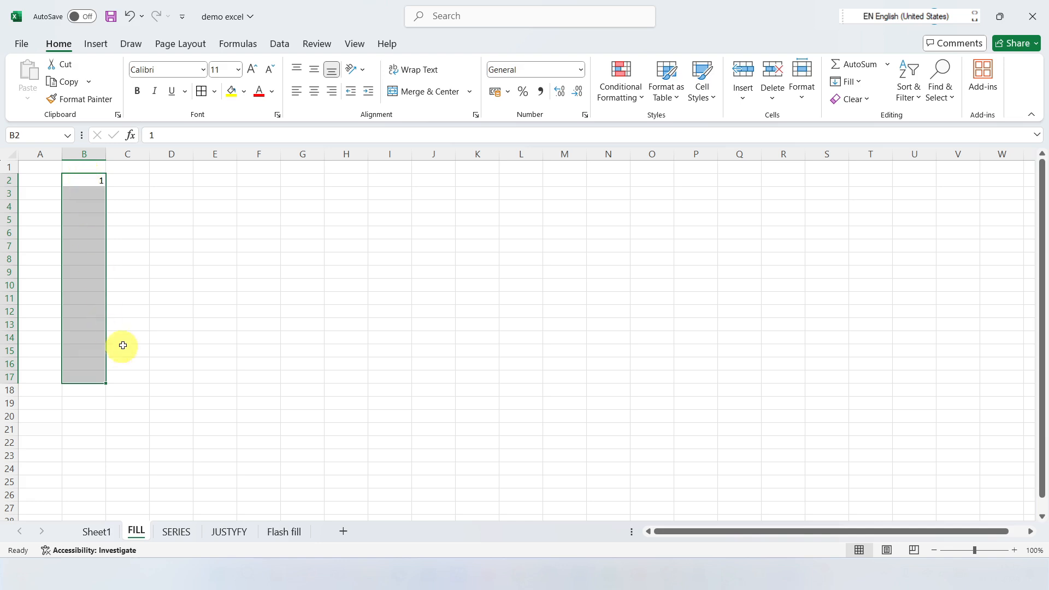
left_click(860, 86)
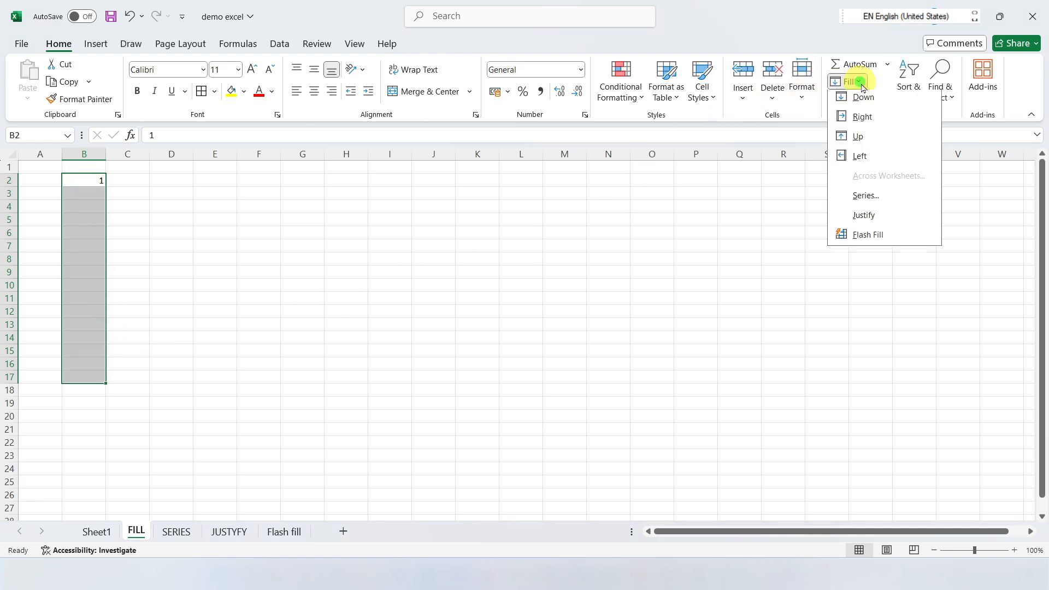
left_click(866, 99)
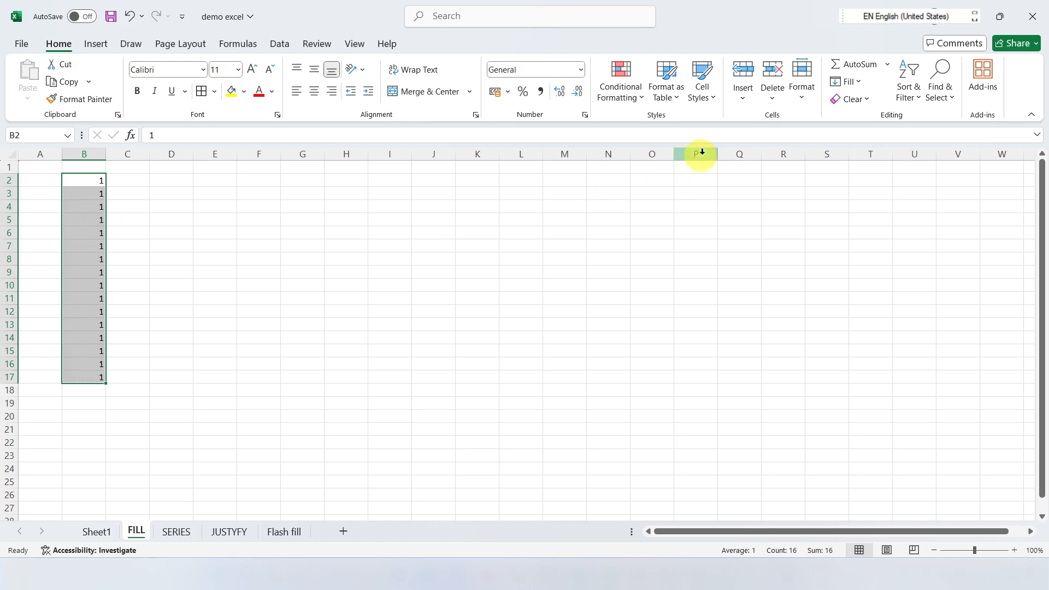
Step: Fill the value in B2 across row 2 through H2 with the Fill Right command
left_click_drag(96, 180, 358, 180)
left_click(845, 82)
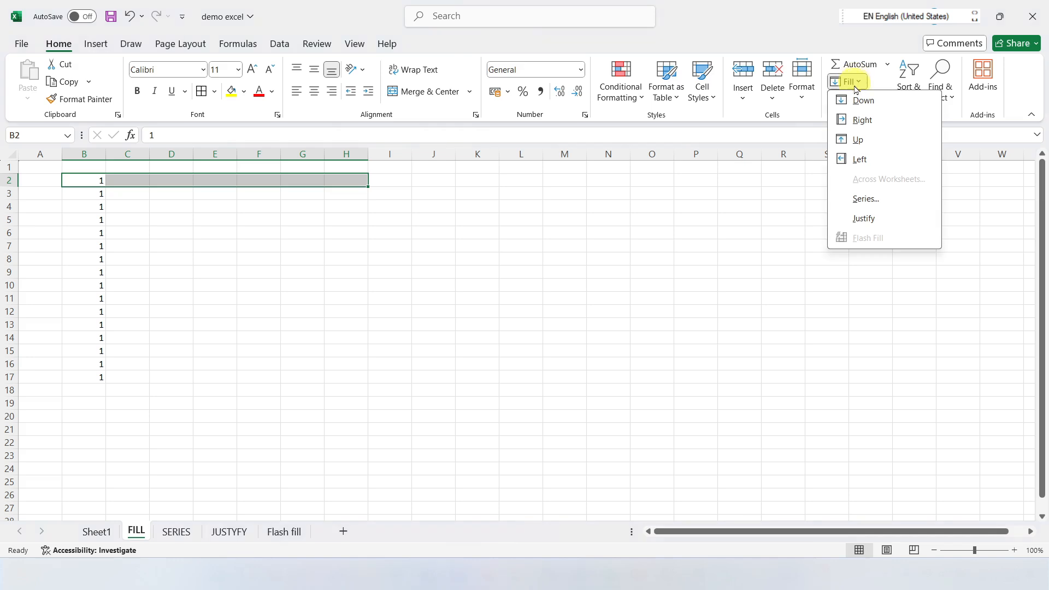
left_click(861, 121)
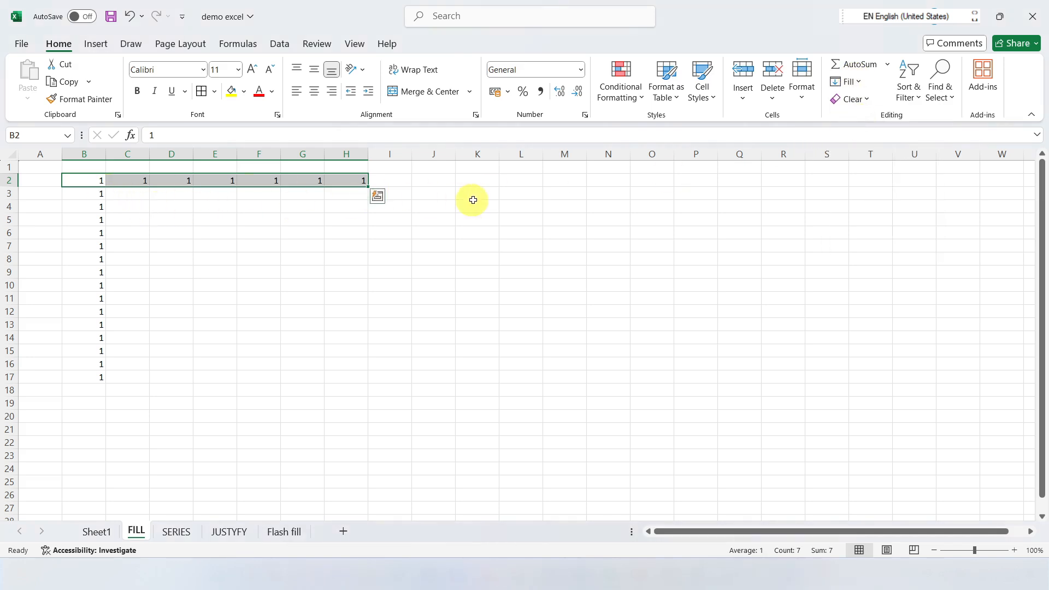
Step: Total the first student's marks K2:N2 in cell O2 of Sheet1 with a SUM formula
left_click(95, 533)
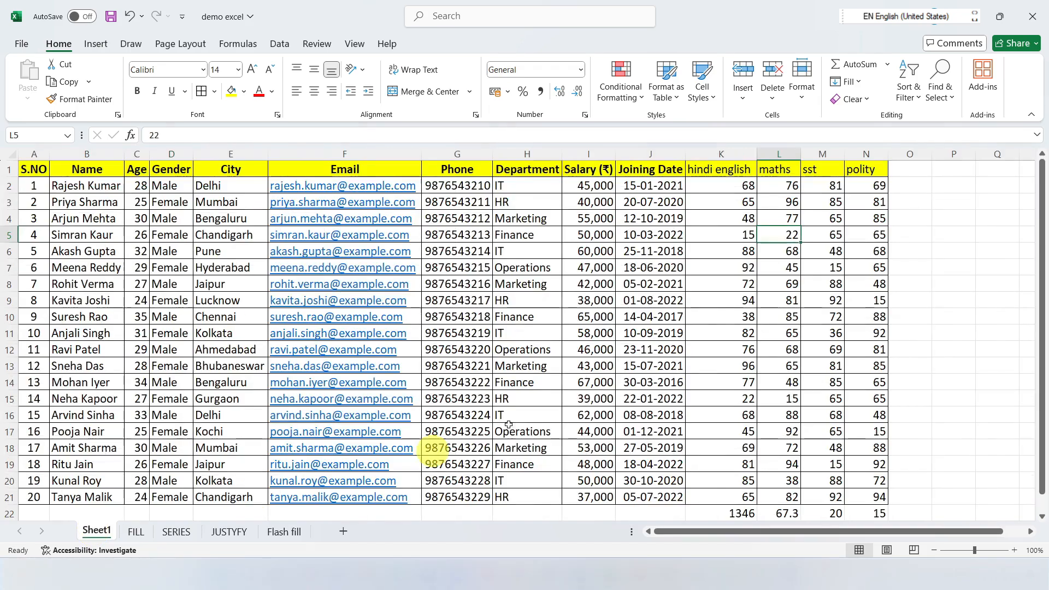
left_click(898, 184)
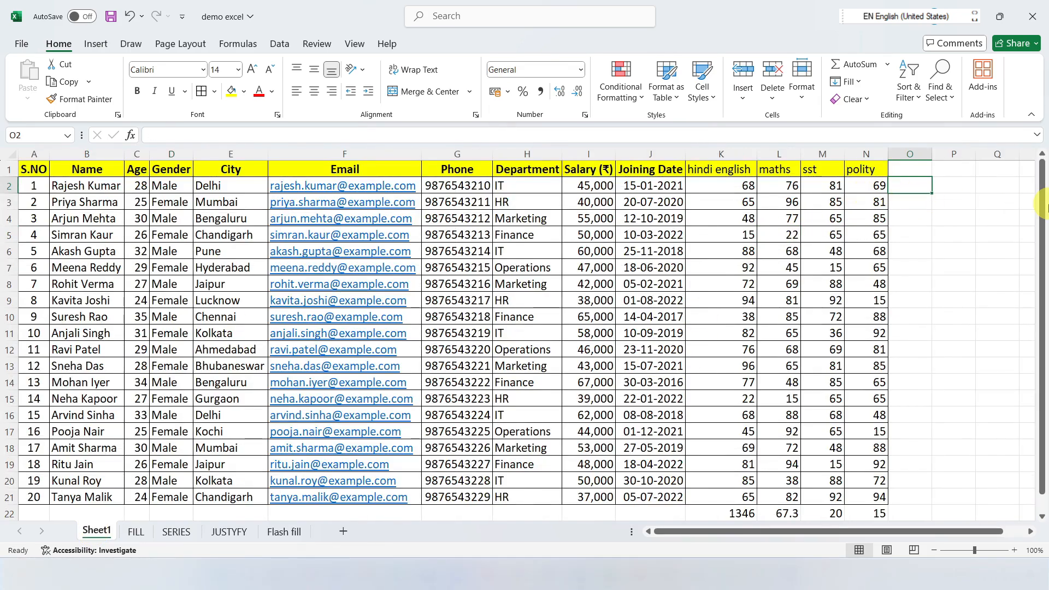
key("alt+equal")
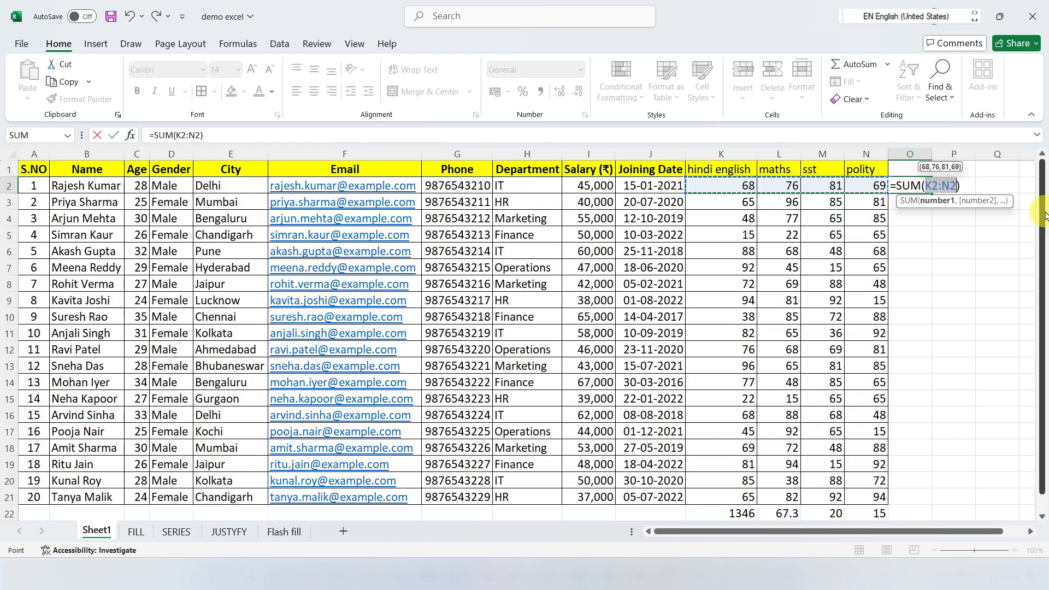
key("Escape")
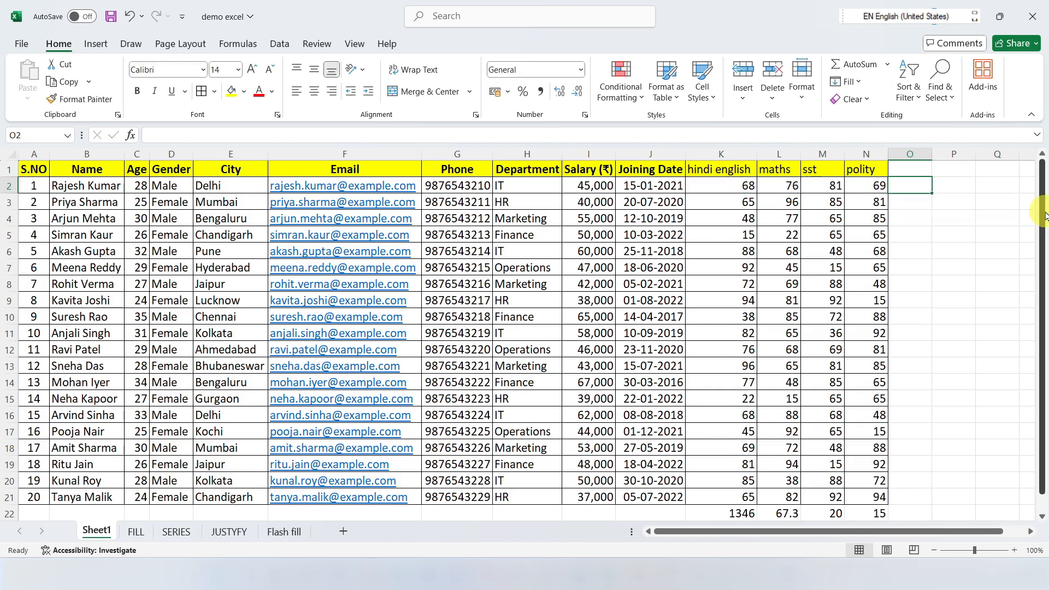
key("alt")
key("alt+equal")
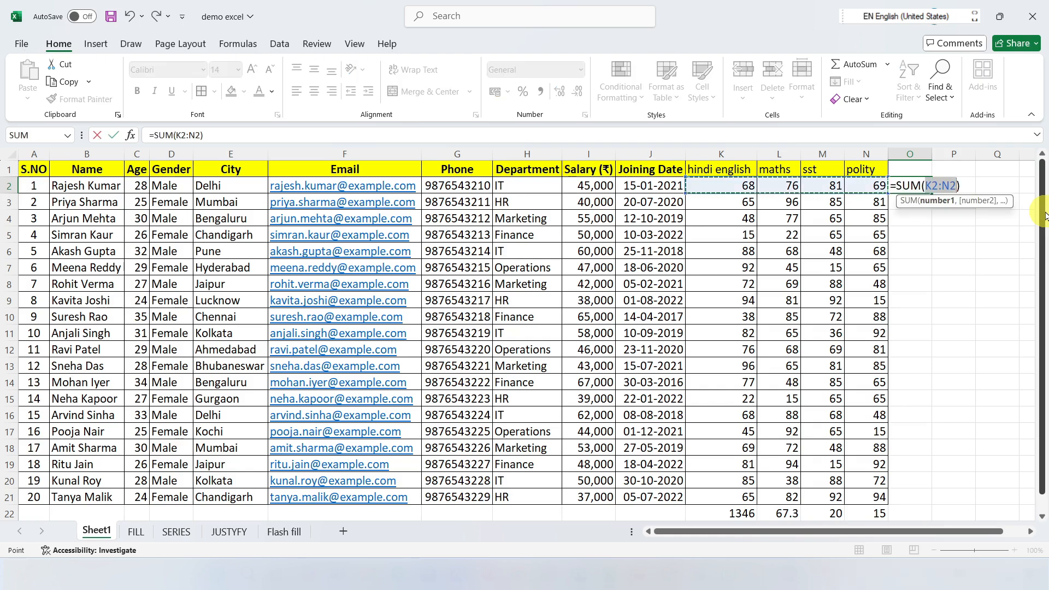
key("Return")
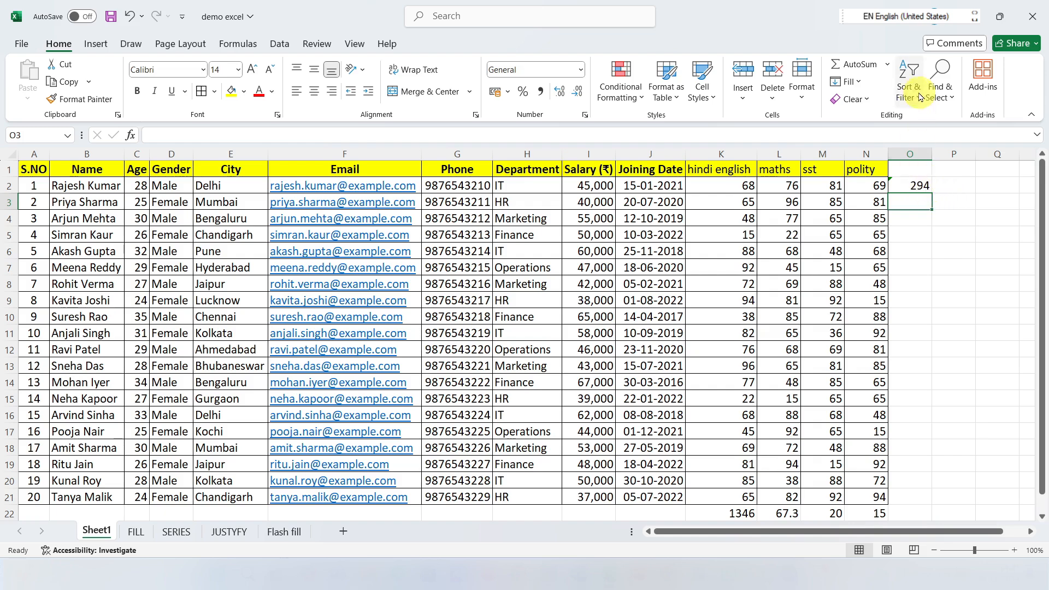
Step: Fill the row total formula in O2 down through O21 with the Fill Down command
left_click(912, 185)
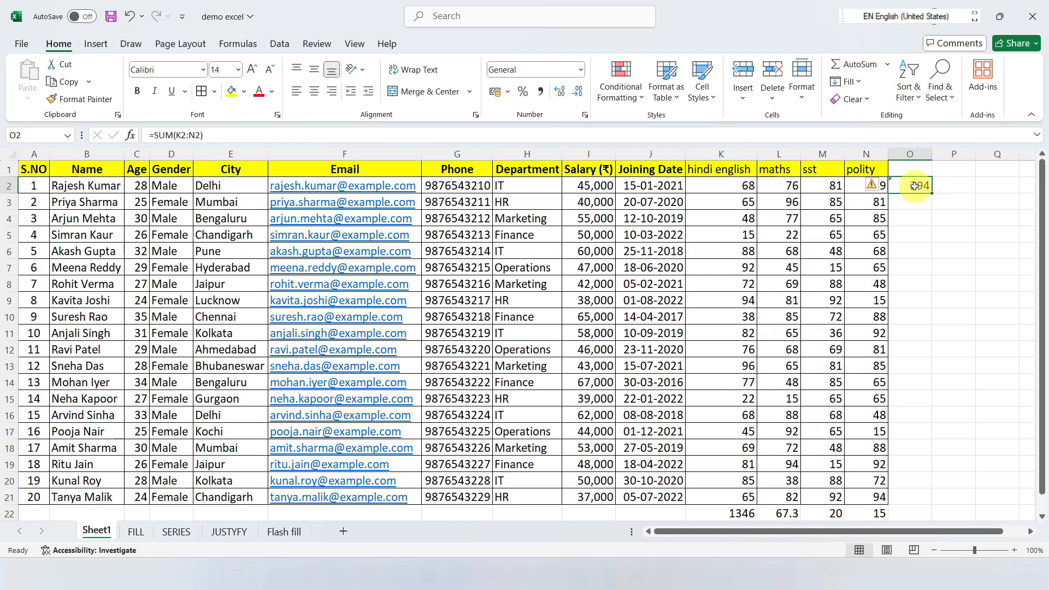
left_click_drag(915, 186, 907, 491)
left_click(857, 83)
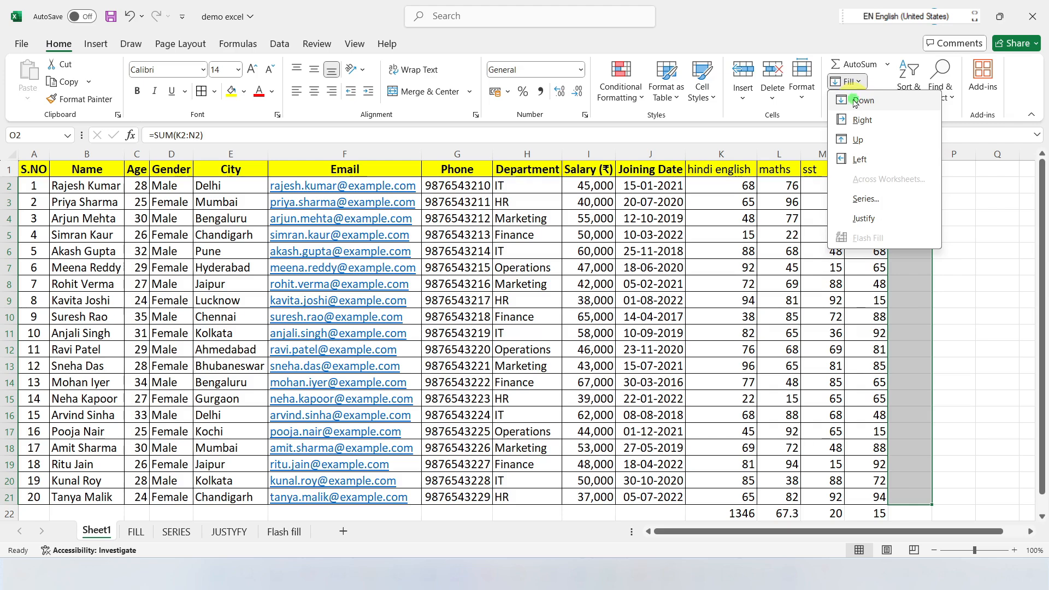
left_click(855, 102)
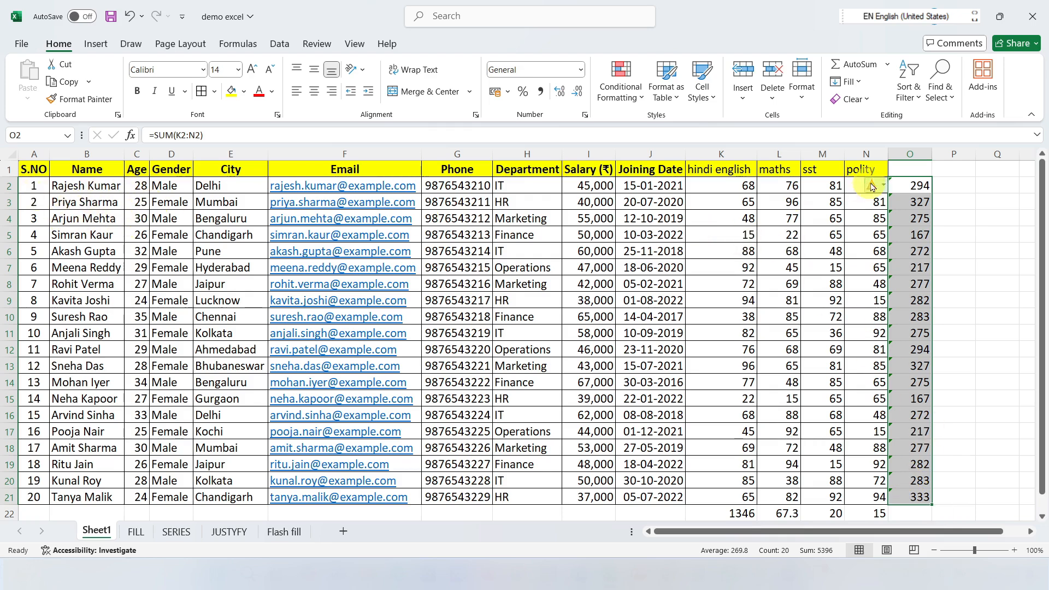
left_click(848, 82)
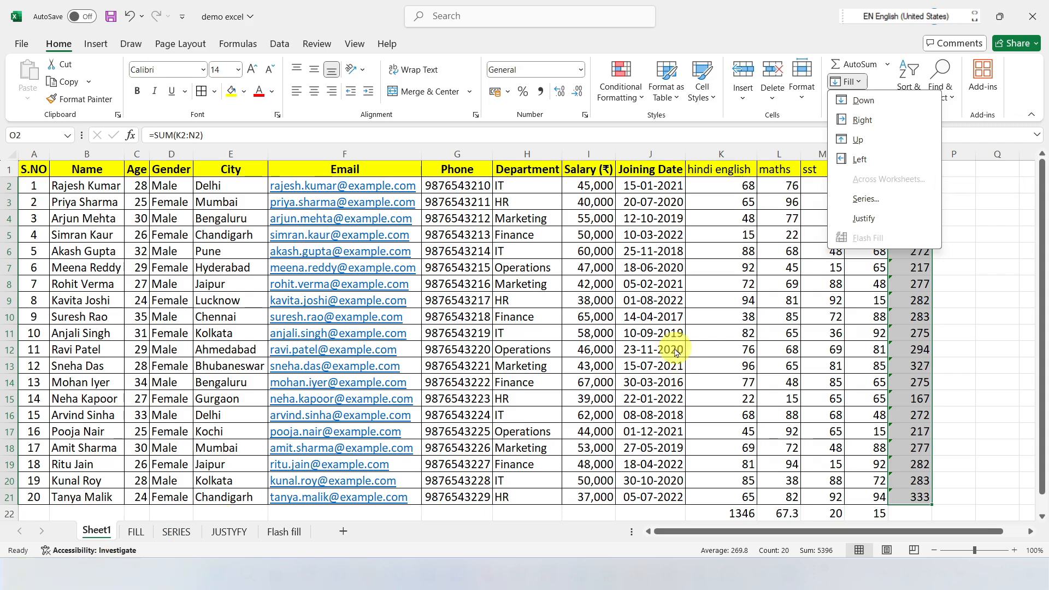
key("Escape")
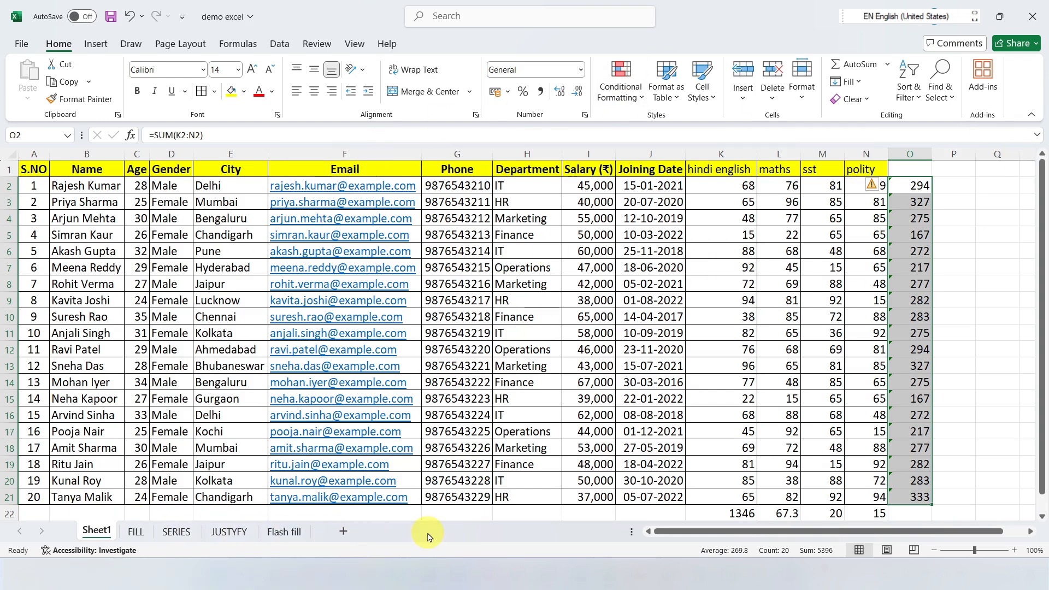
Step: Add four blank worksheets between Sheet1 and the FILL sheet
left_click(346, 533)
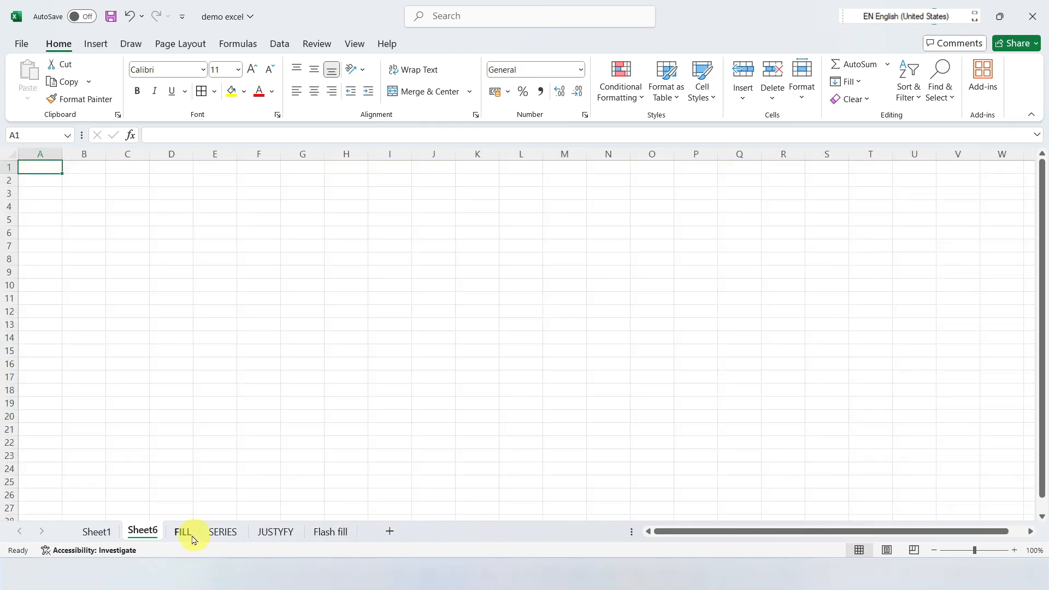
left_click(388, 531)
left_click(435, 531)
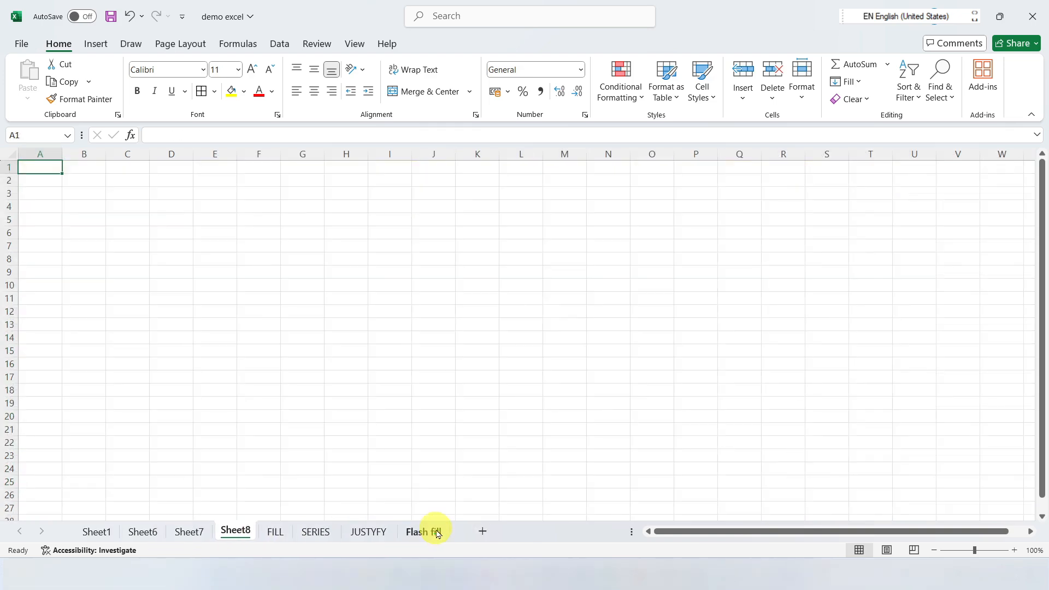
left_click(483, 532)
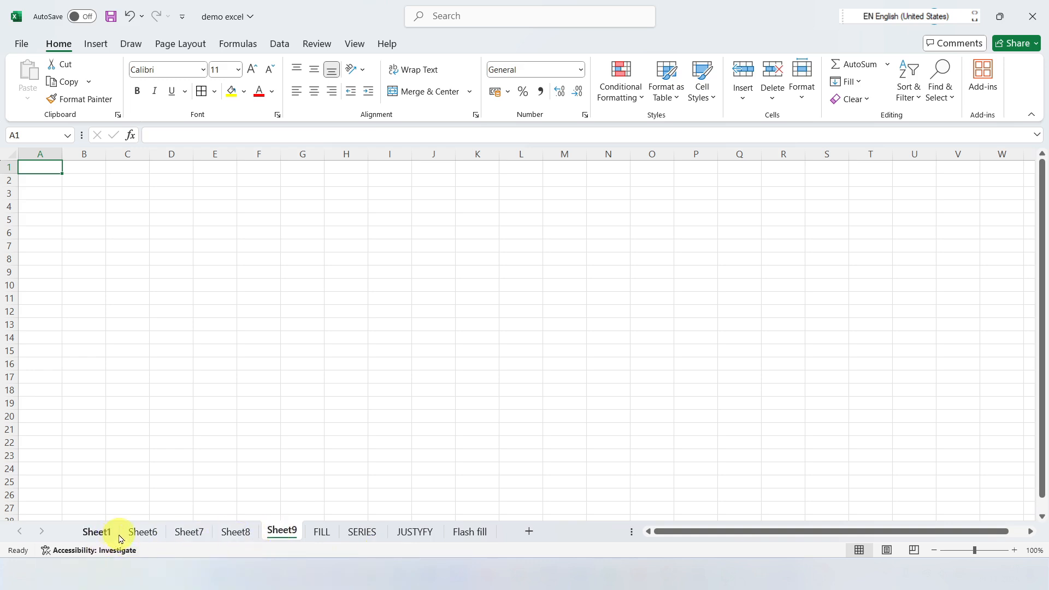
Step: Ungroup the sheets and compare the data table on Sheet1 with the blank Sheet6 and Sheet7
left_click(137, 531)
left_click(87, 534)
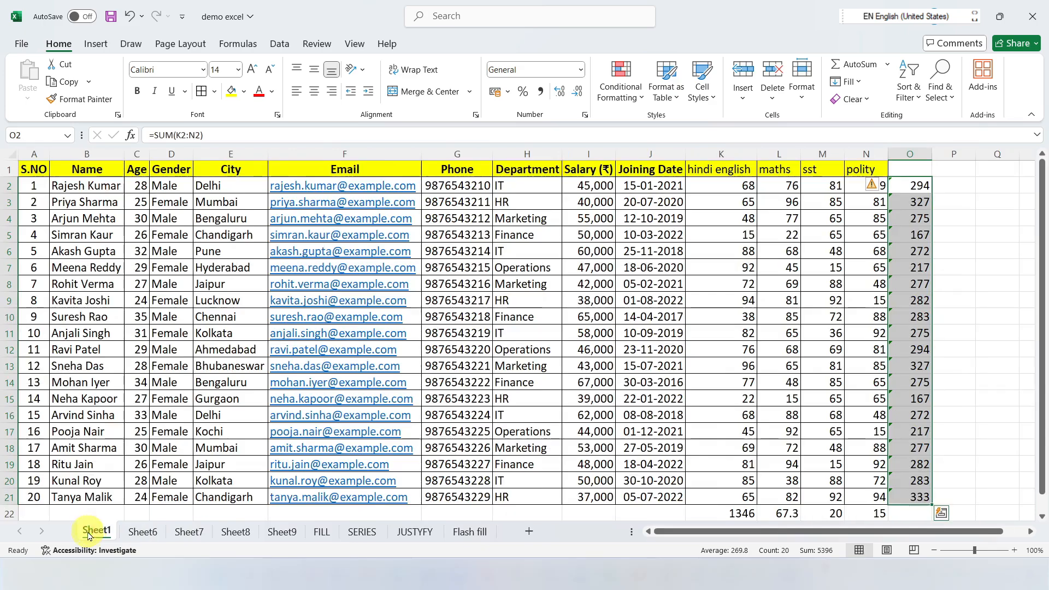
left_click(604, 298)
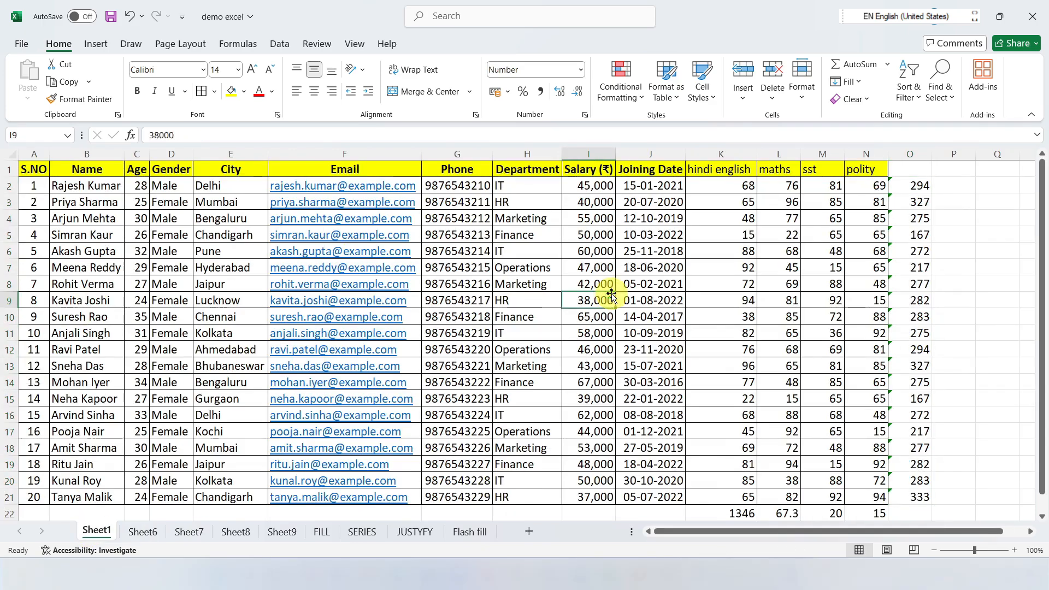
left_click(146, 533)
left_click(183, 531)
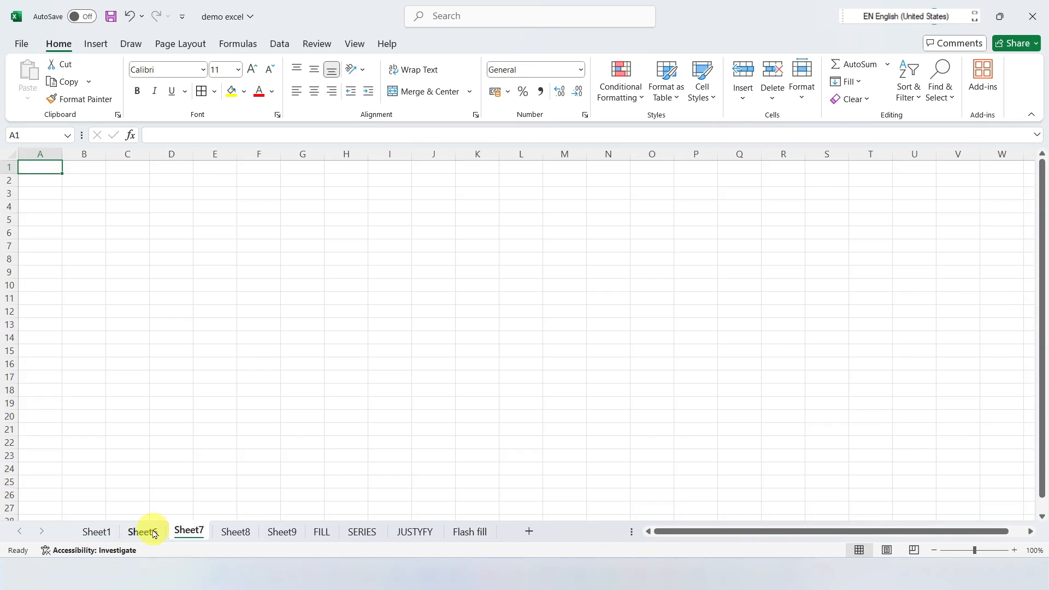
left_click(146, 534)
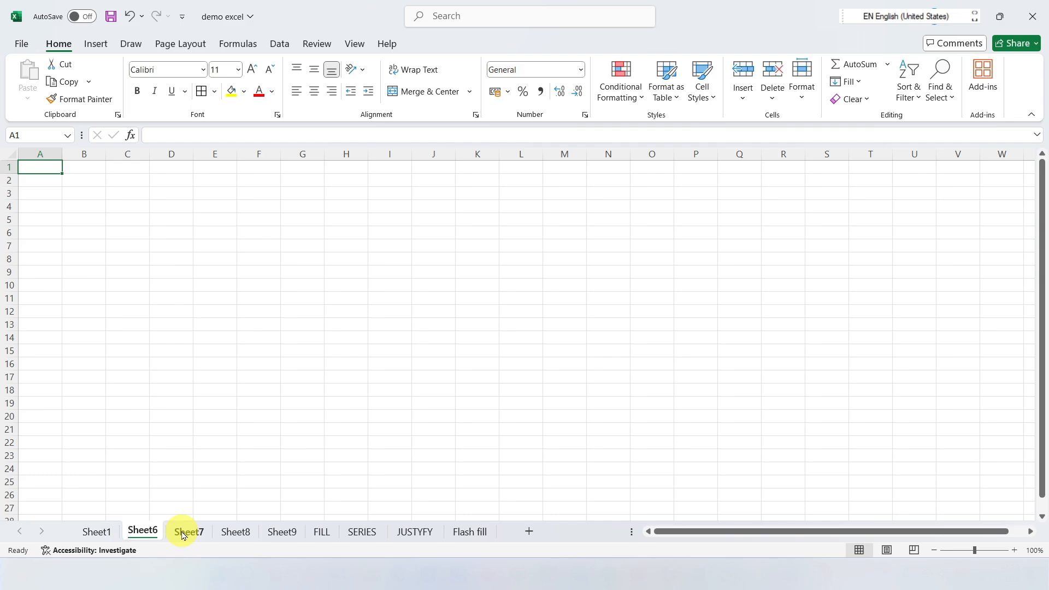
left_click(96, 533)
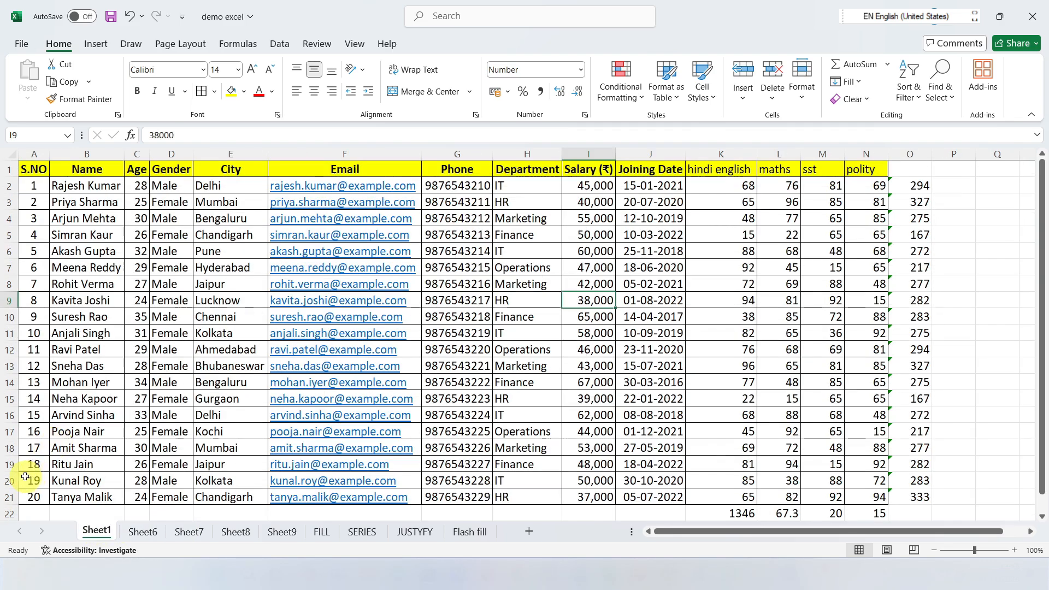
Step: Group Sheet1 with Sheet6 and Sheet7 and fill the table A1:N21 across the worksheets with the All option
left_click_drag(33, 170, 875, 495)
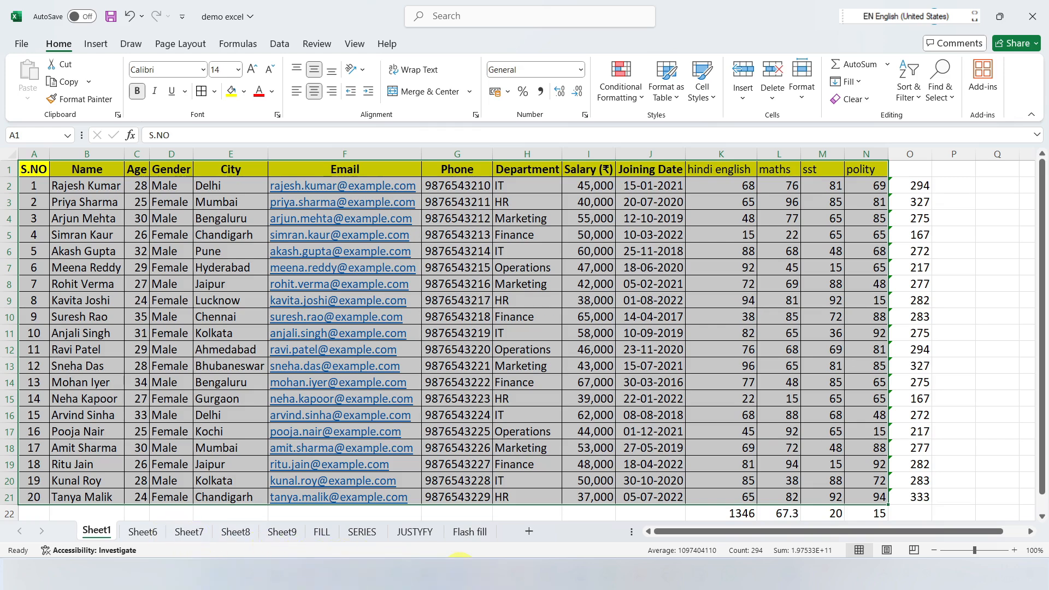
left_click(142, 532, "ctrl")
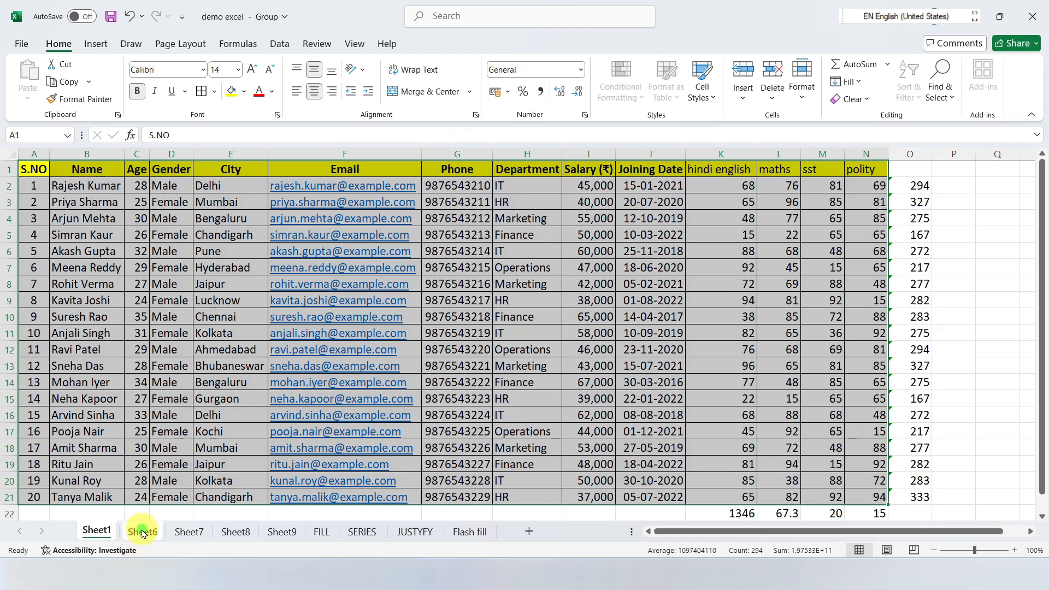
left_click(182, 533, "ctrl")
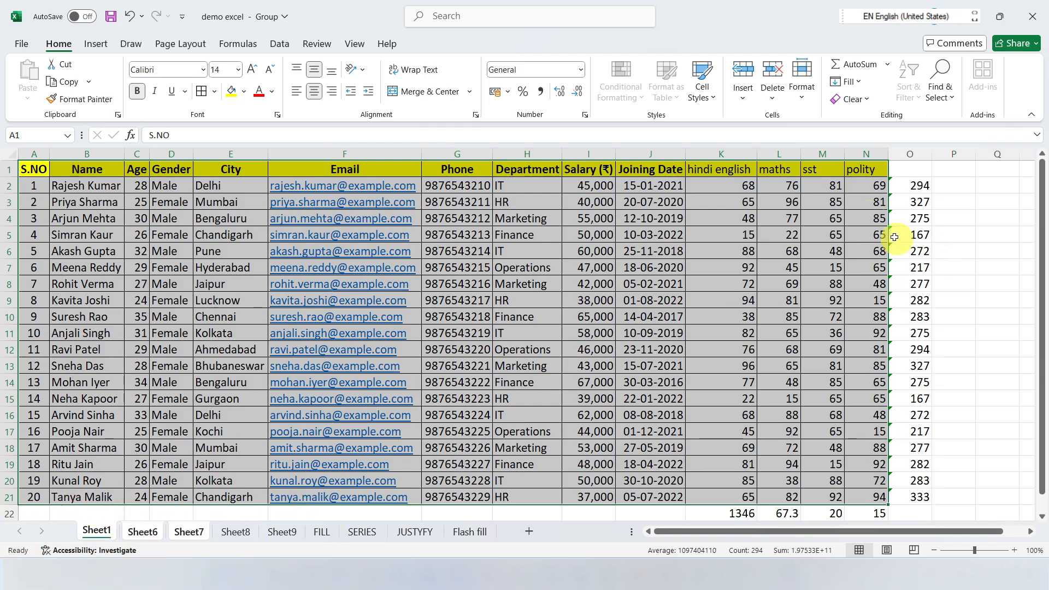
left_click(864, 85)
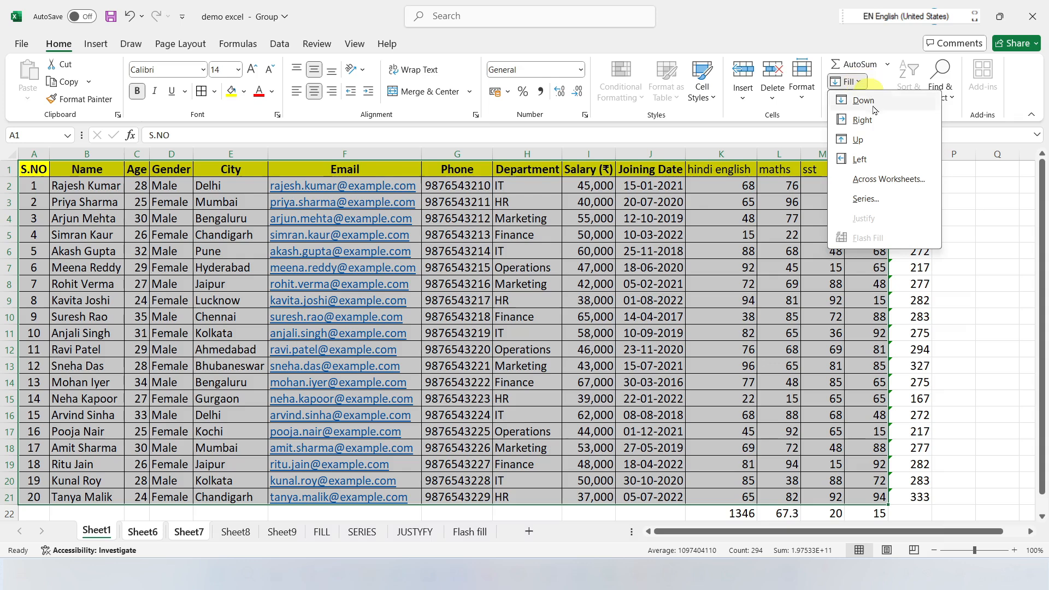
left_click(878, 186)
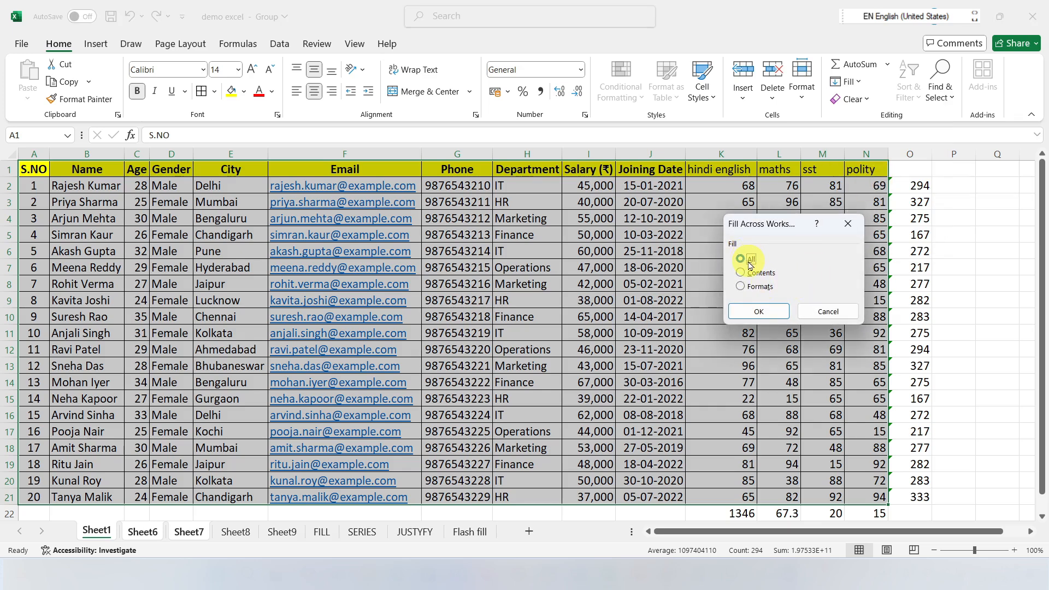
left_click(759, 312)
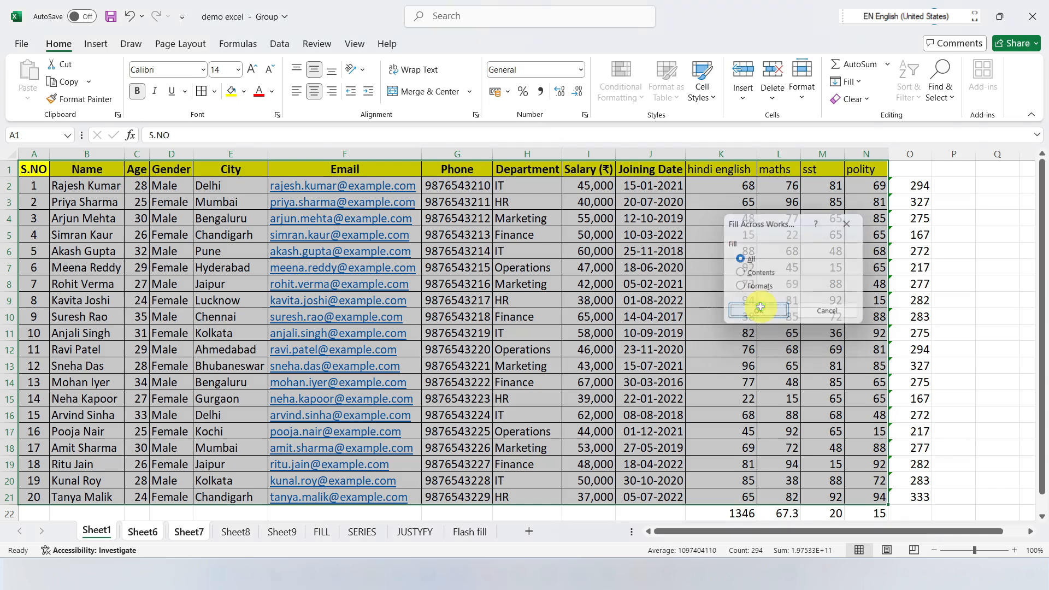
Step: AutoFit all column widths on Sheet6 and look over the copied table
left_click(149, 532)
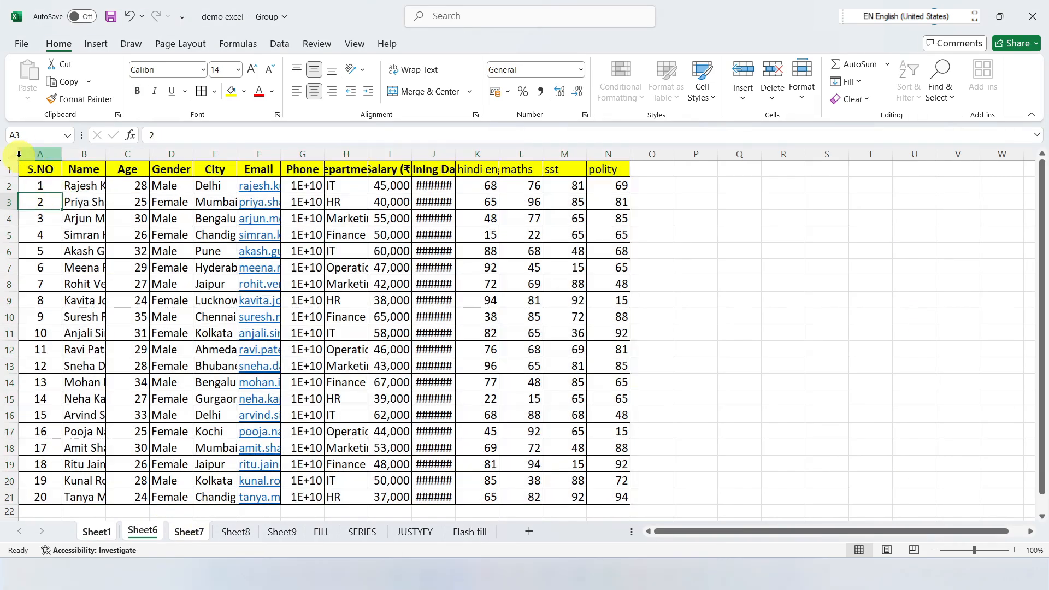
left_click(9, 157)
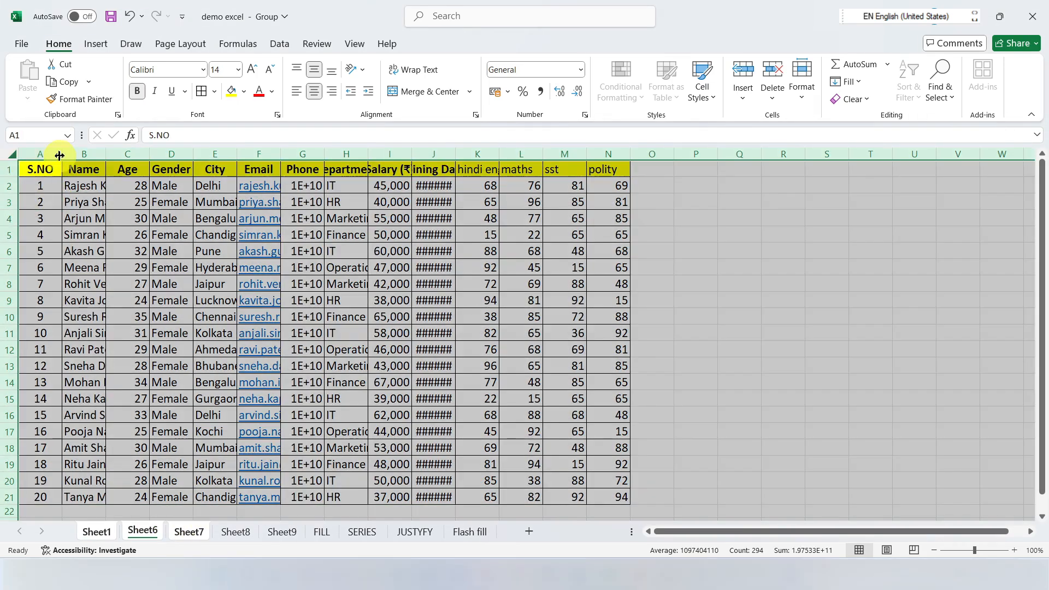
double_click(61, 155)
left_click(271, 249)
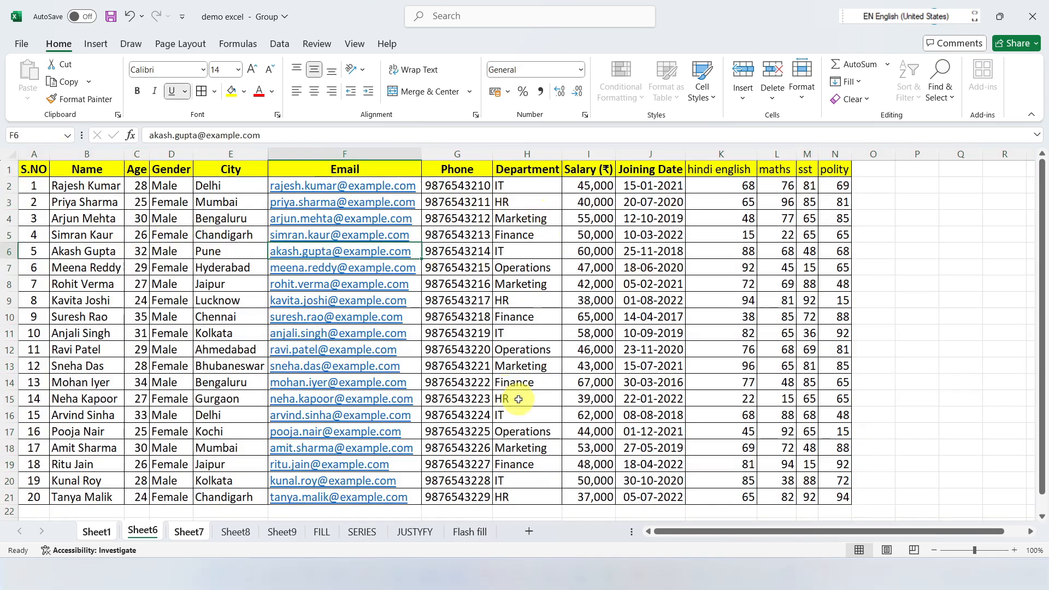
scroll(518, 400, "down", 3)
Step: Add Sheet8 to the group with Sheet1 and fill A1:N21 across the worksheets with the Contents option
left_click(95, 531)
left_click(159, 529)
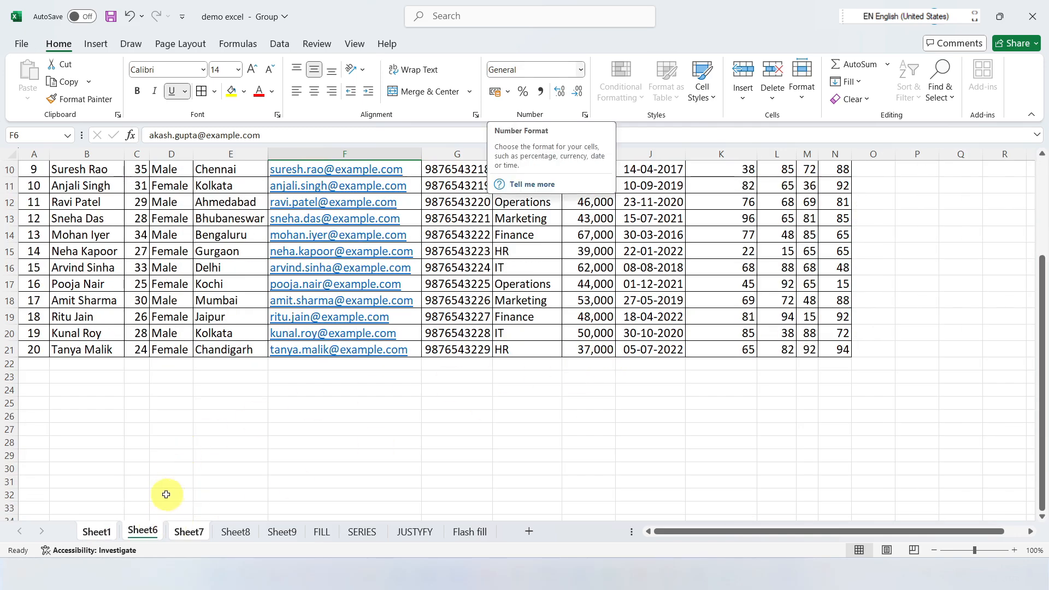
left_click(189, 535, "shift")
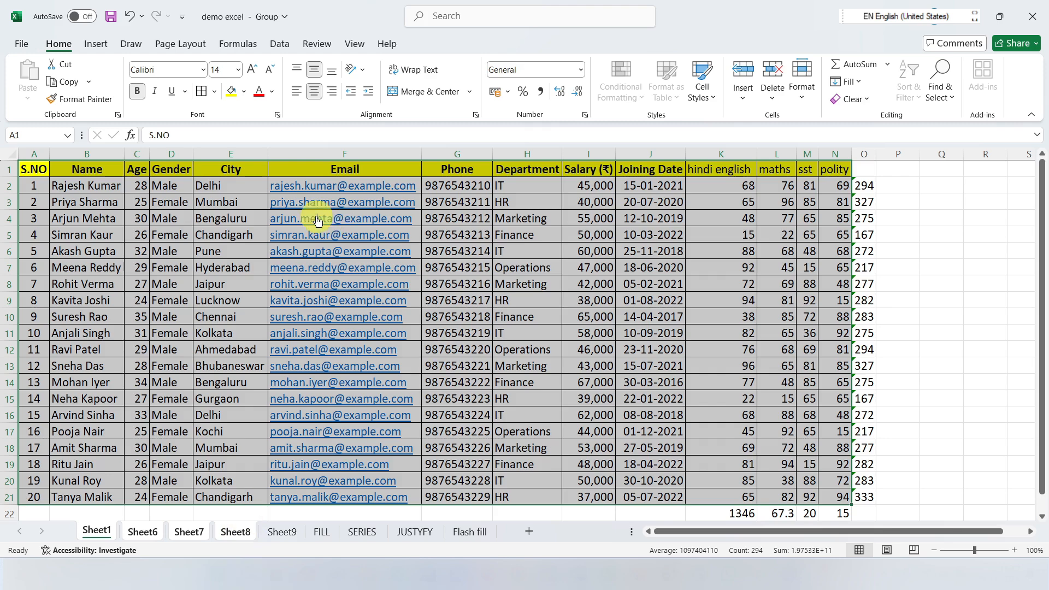
left_click(860, 83)
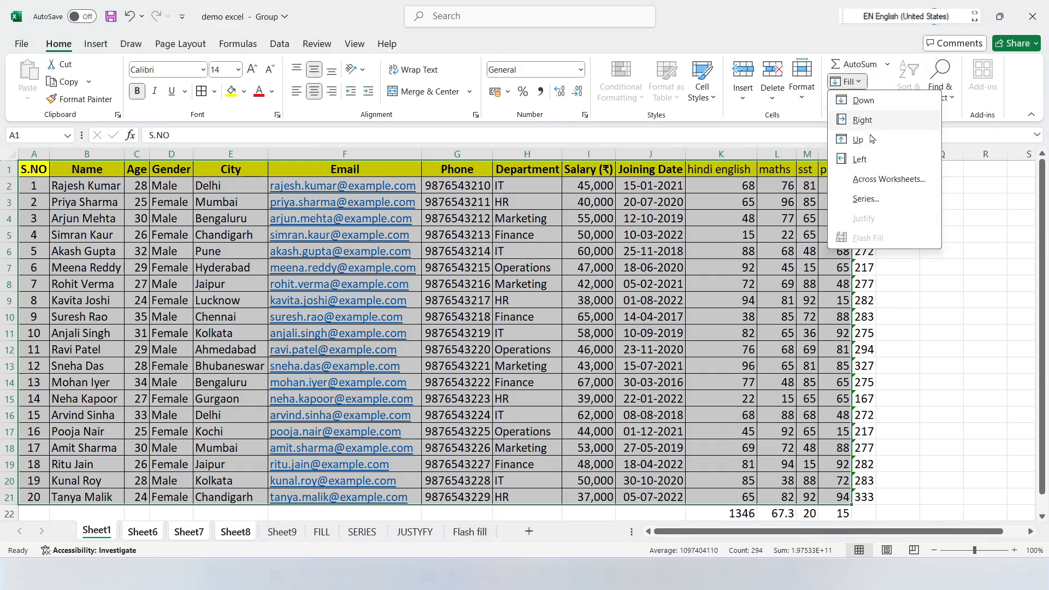
left_click(860, 181)
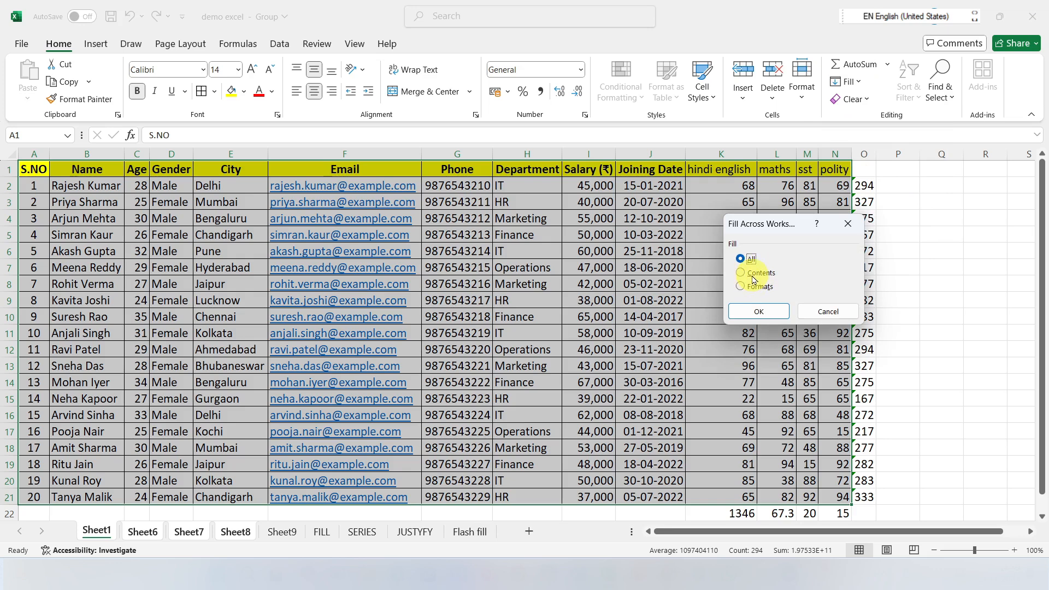
left_click(760, 312)
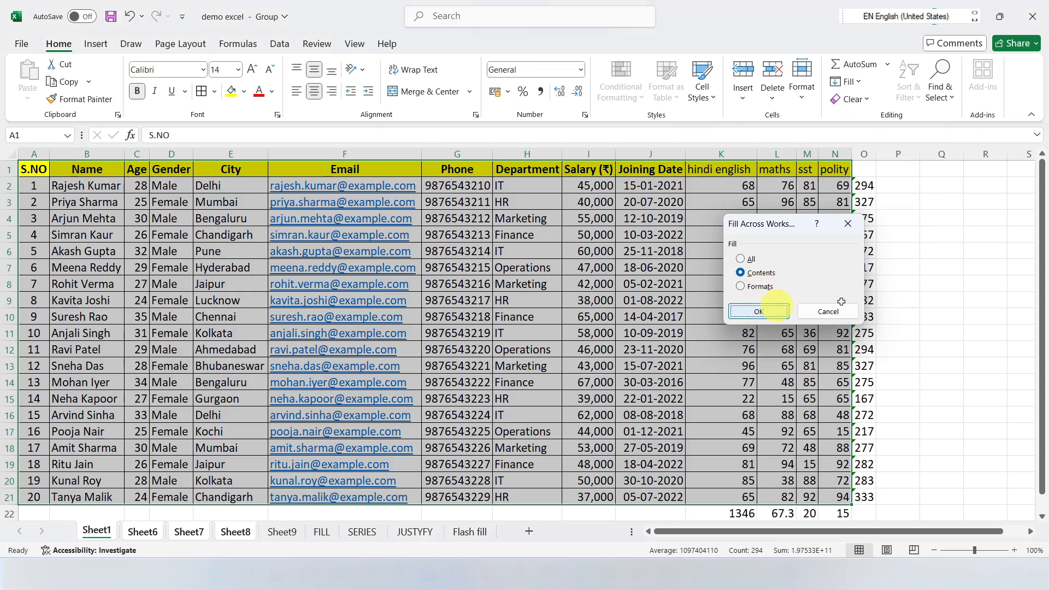
Step: Review the contents-only copy on Sheet8 and AutoFit all of its columns
left_click(235, 531)
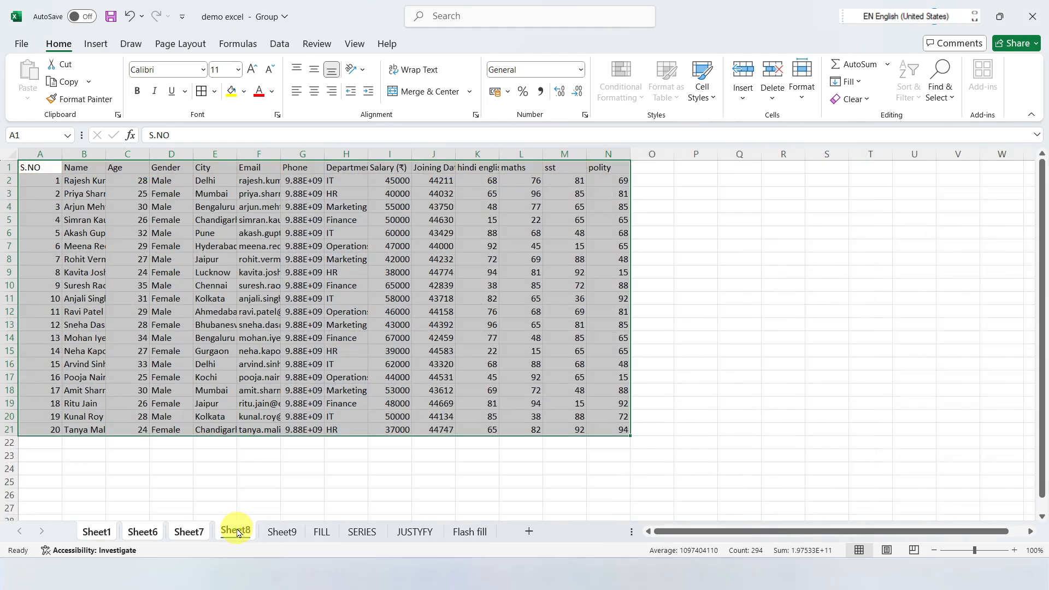
left_click(33, 166)
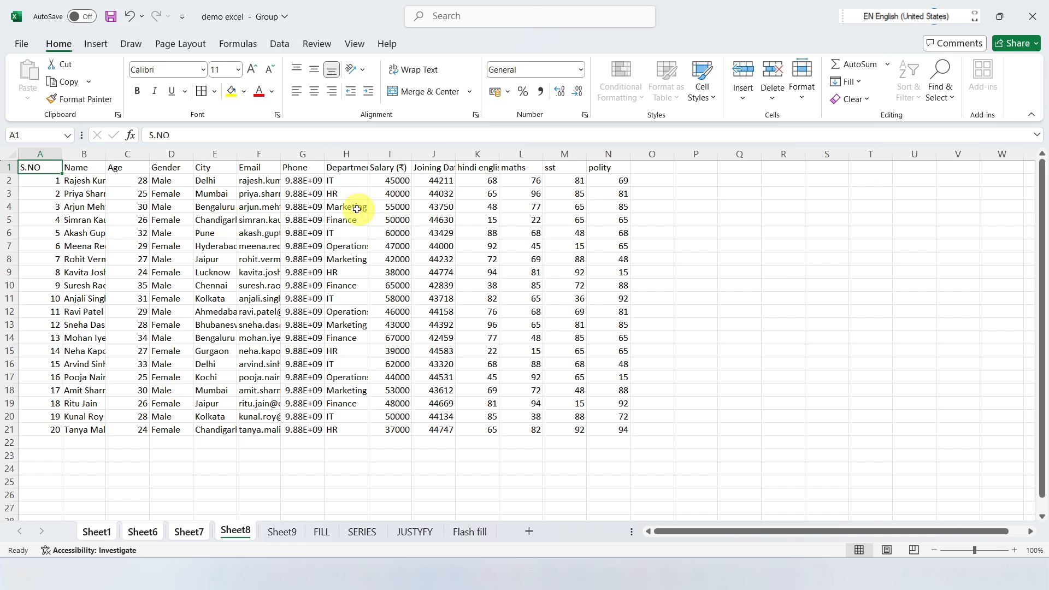
left_click_drag(38, 167, 622, 430)
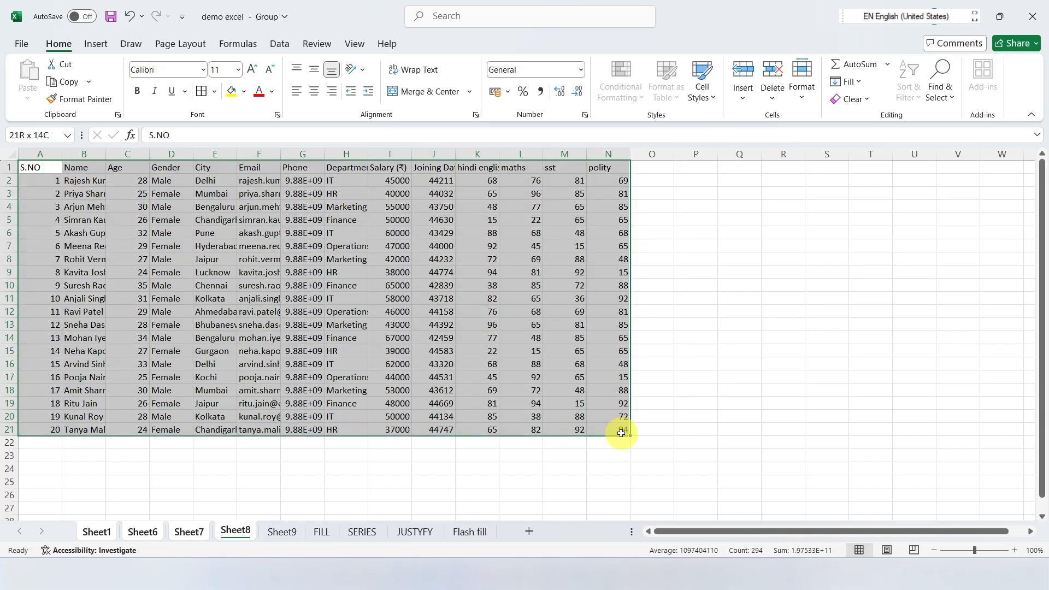
left_click(11, 158)
double_click(62, 154)
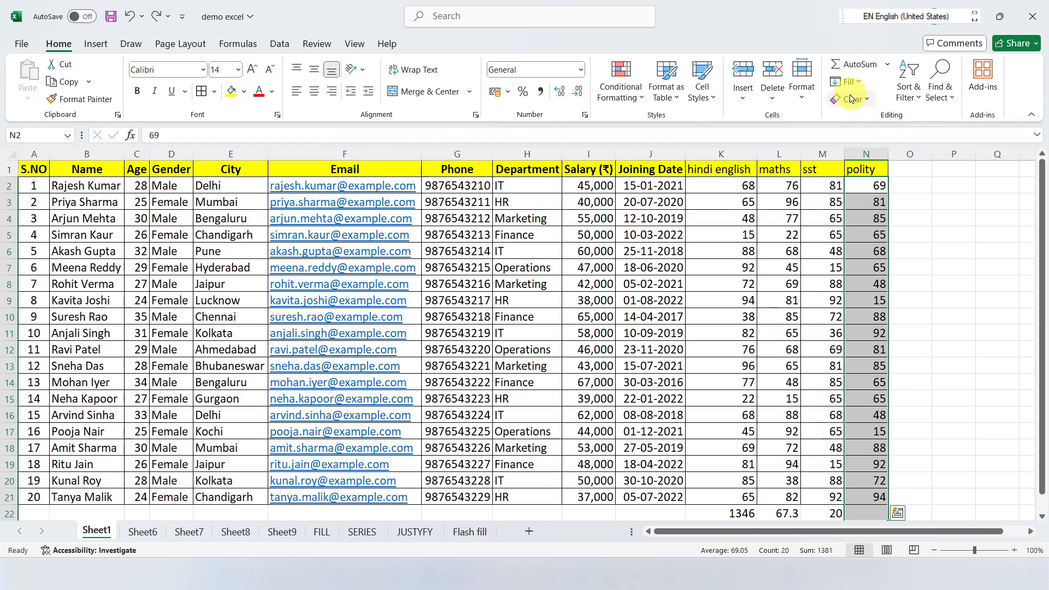
Step: Fill only the formats of Sheet1's table A1:N21 across the grouped Sheet6 and Sheet7, and check Sheet6
left_click_drag(32, 170, 885, 497)
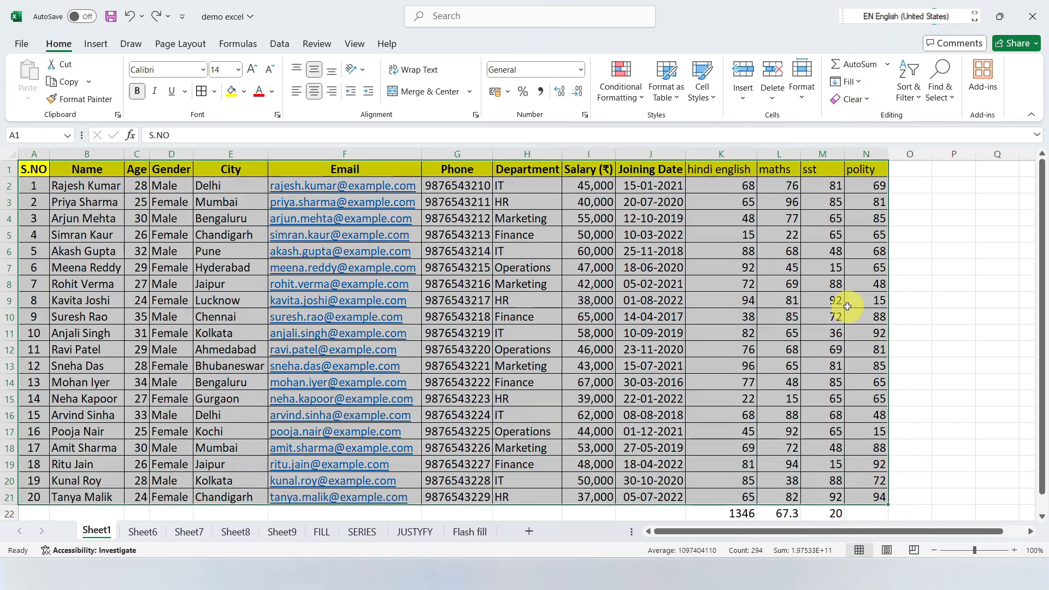
left_click(153, 534, "ctrl")
left_click(189, 533, "ctrl")
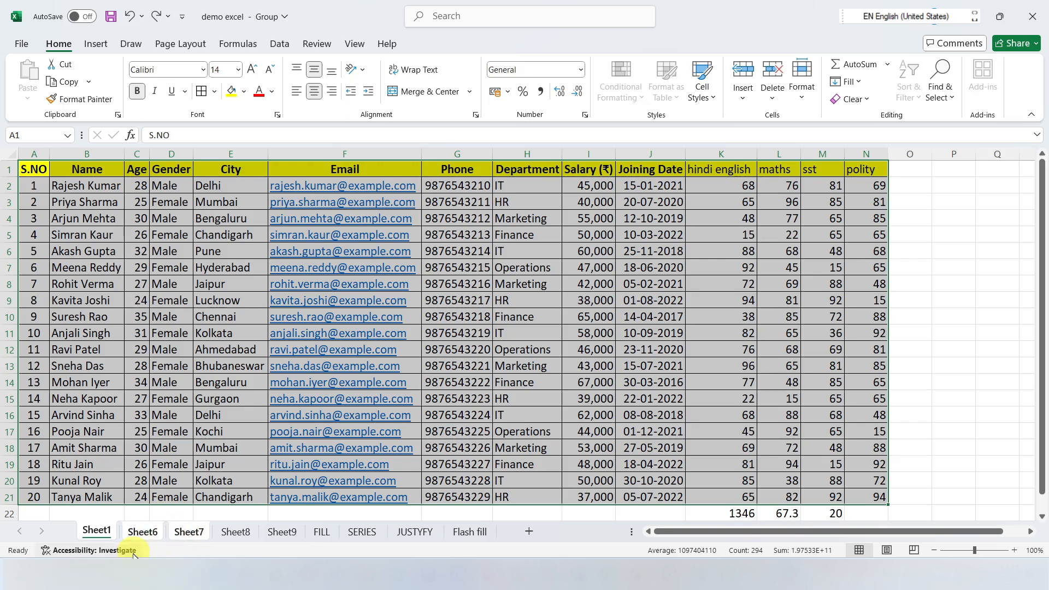
left_click(846, 81)
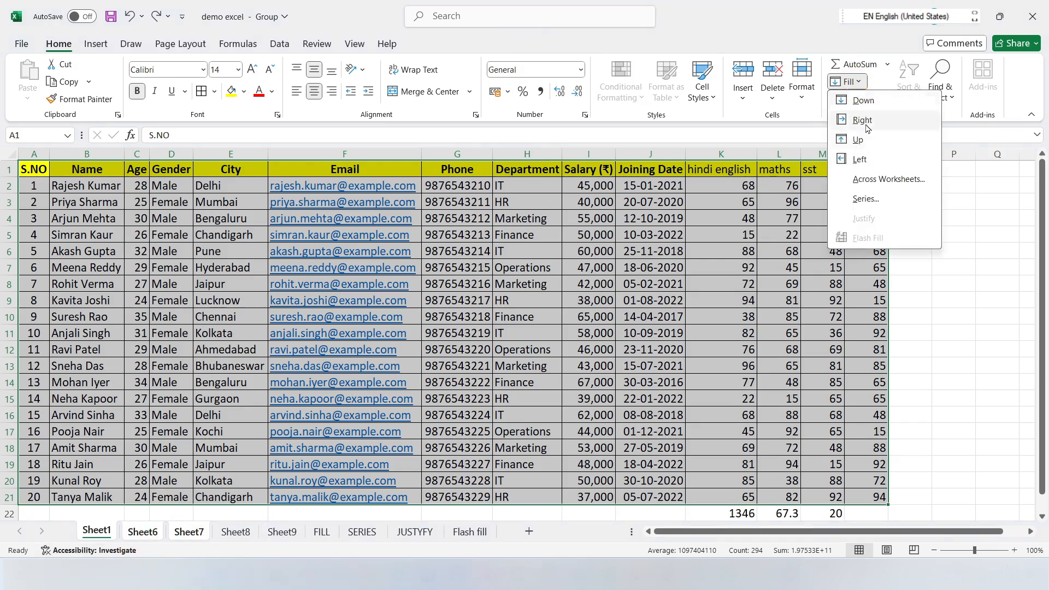
left_click(860, 180)
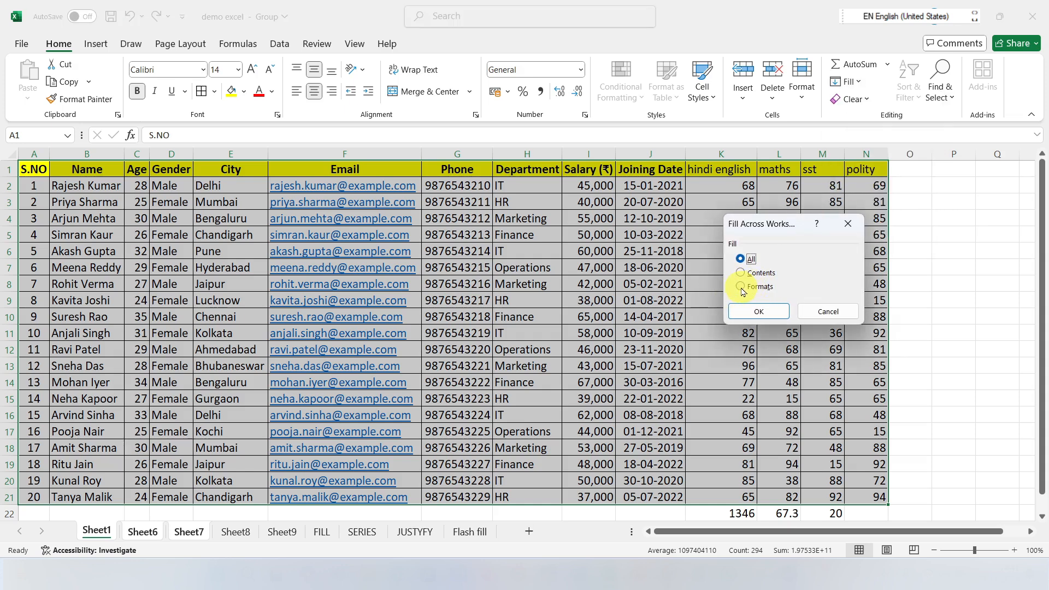
left_click(741, 287)
left_click(755, 307)
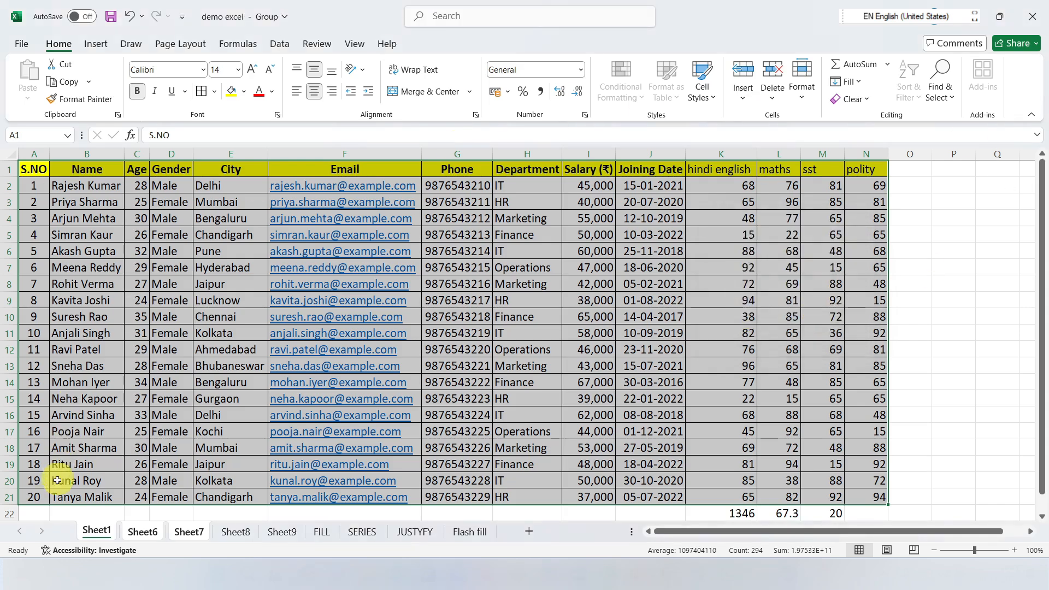
left_click(147, 533)
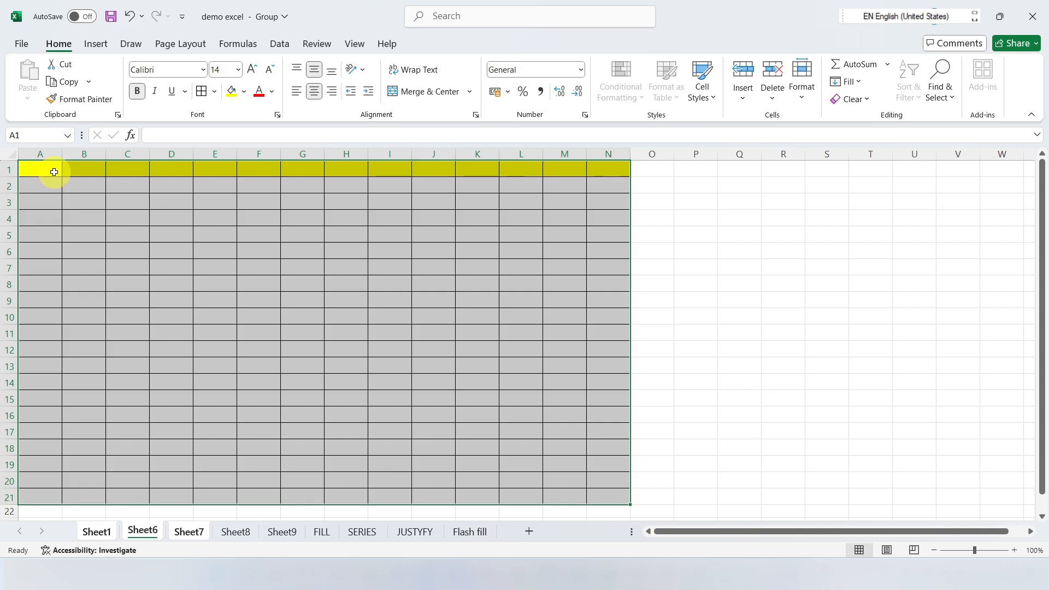
left_click(55, 172)
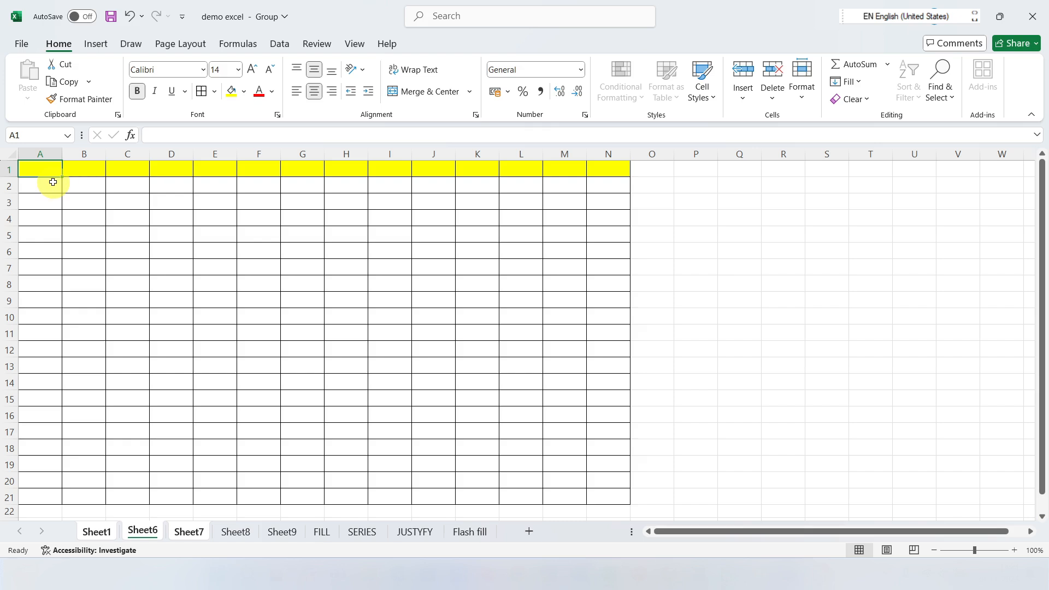
left_click(846, 82)
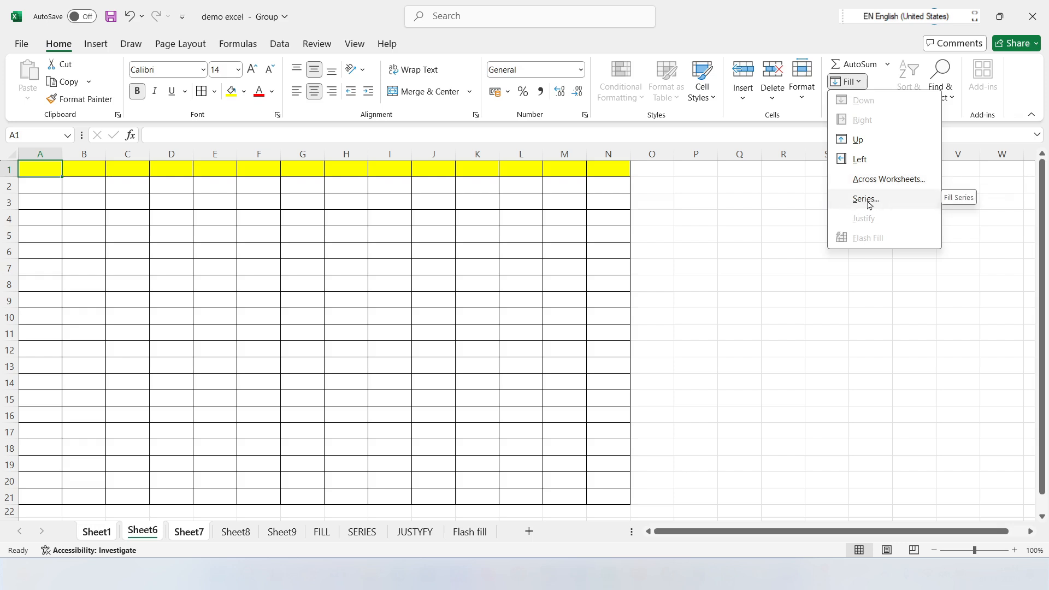
left_click(867, 200)
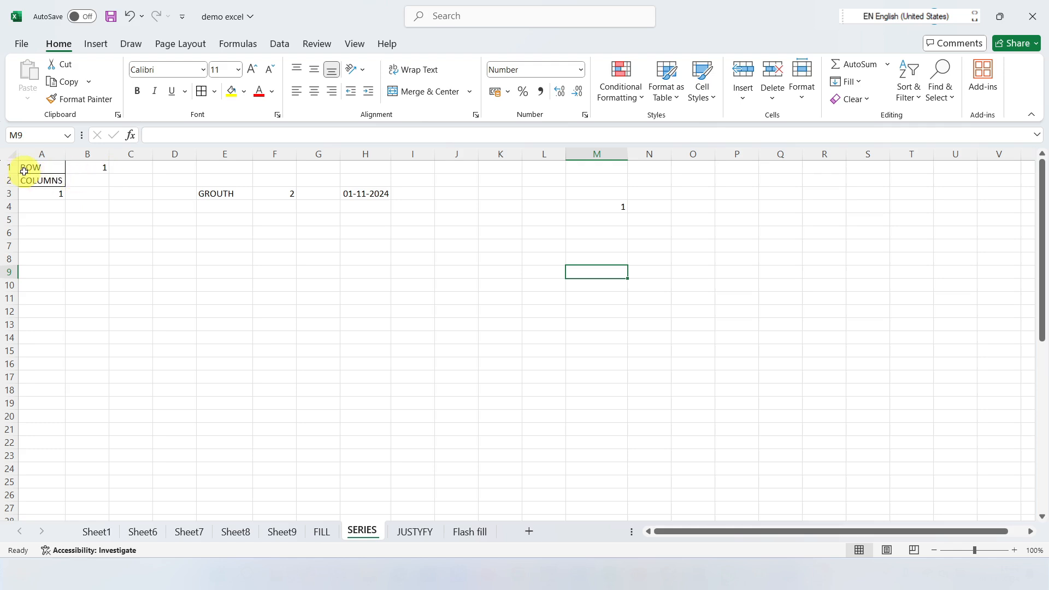
left_click(87, 169)
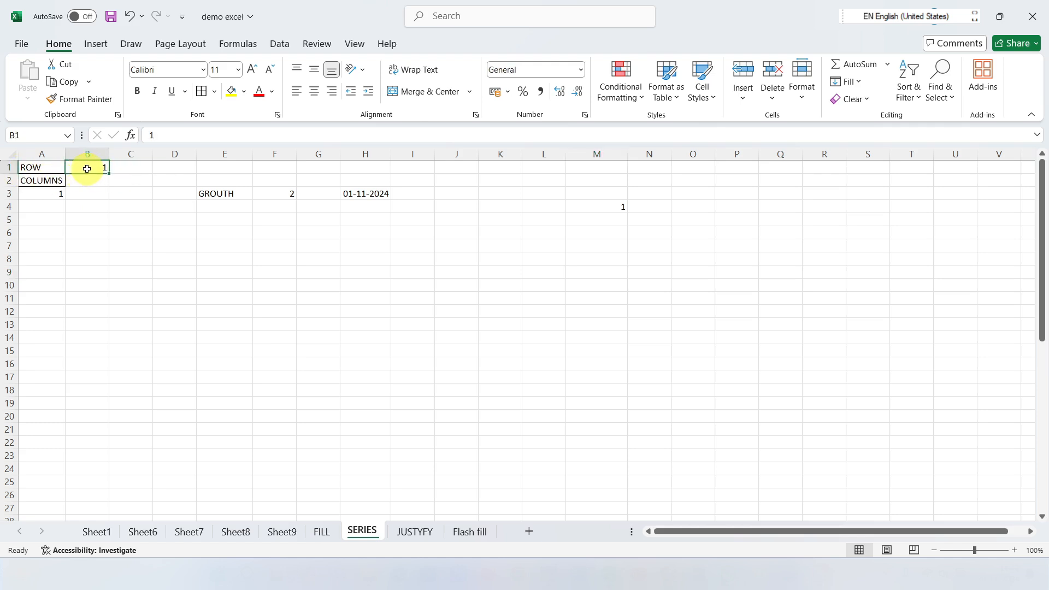
left_click_drag(90, 167, 600, 167)
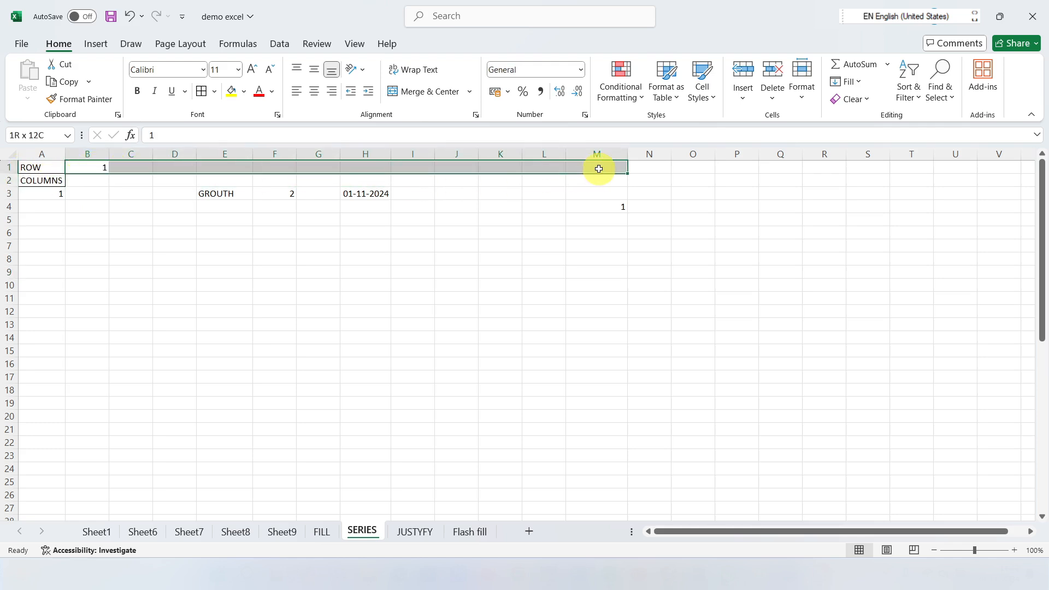
left_click(863, 83)
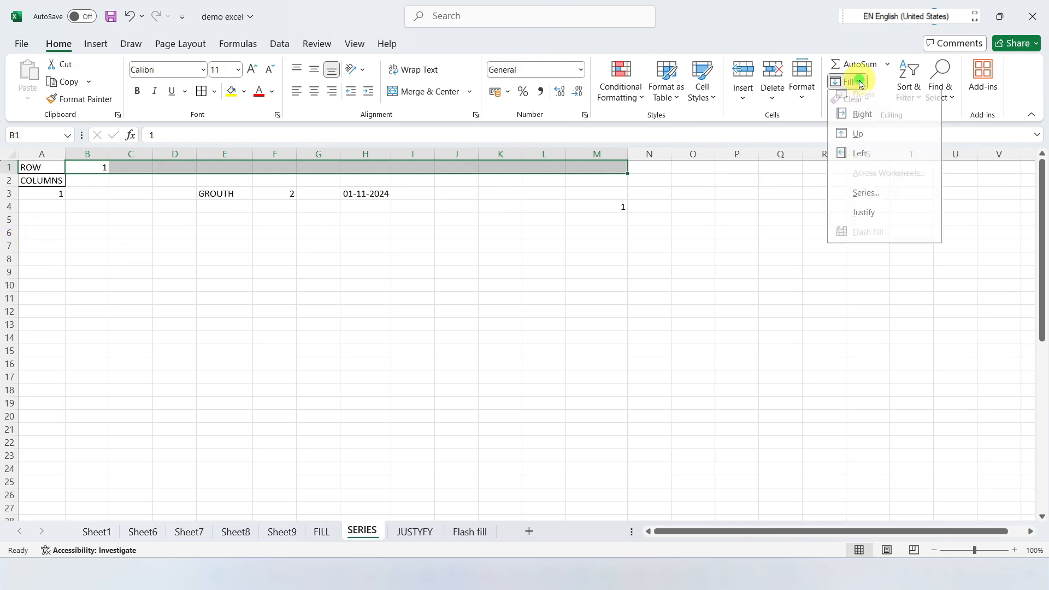
left_click(856, 204)
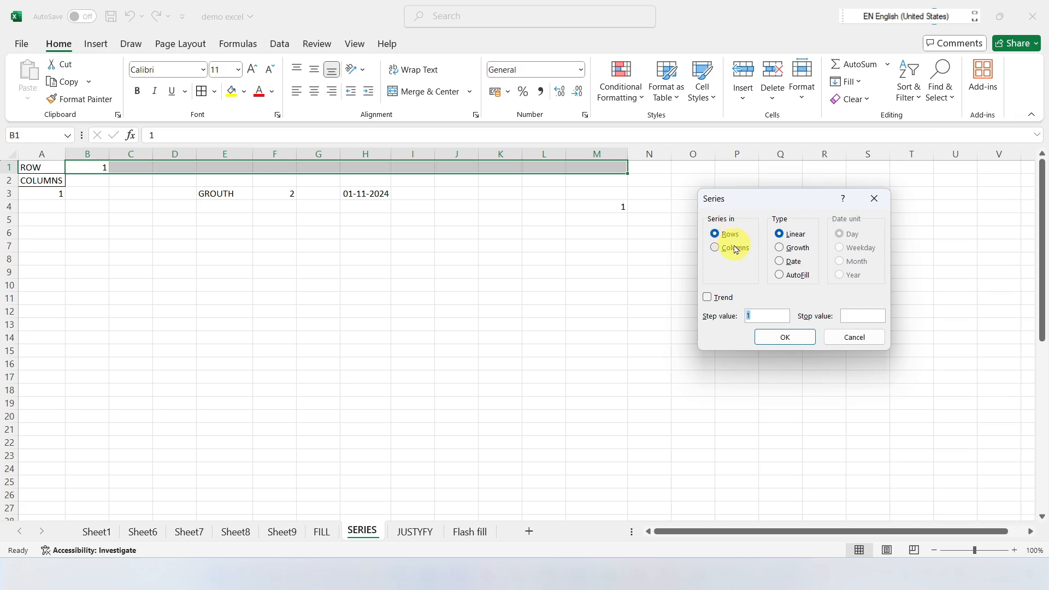
left_click(727, 238)
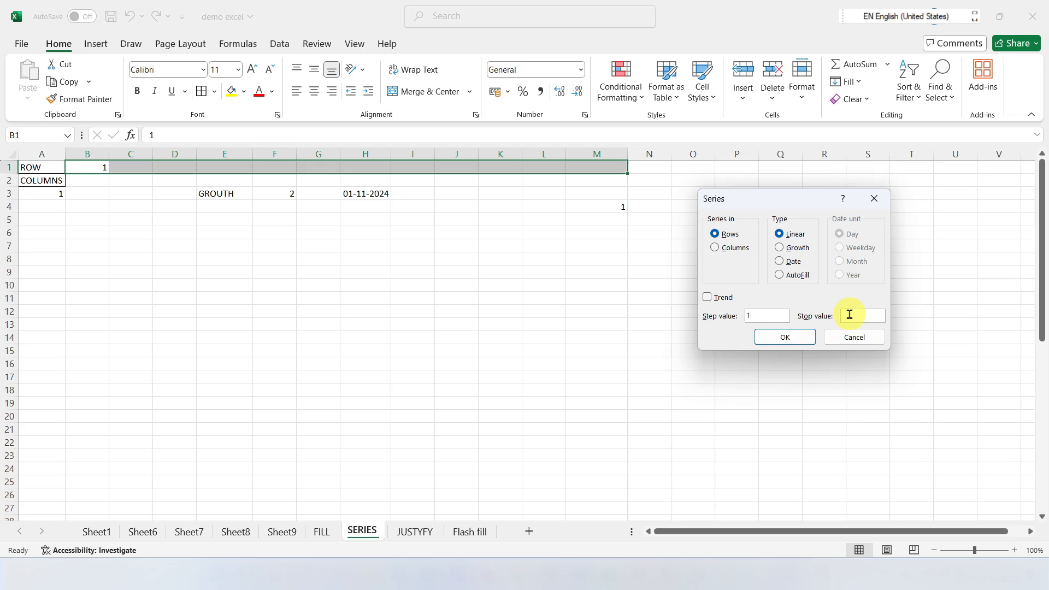
left_click(874, 198)
Step: Fill a linear series along row 1 from B1 with step value 1 and stop value 20
left_click(85, 166)
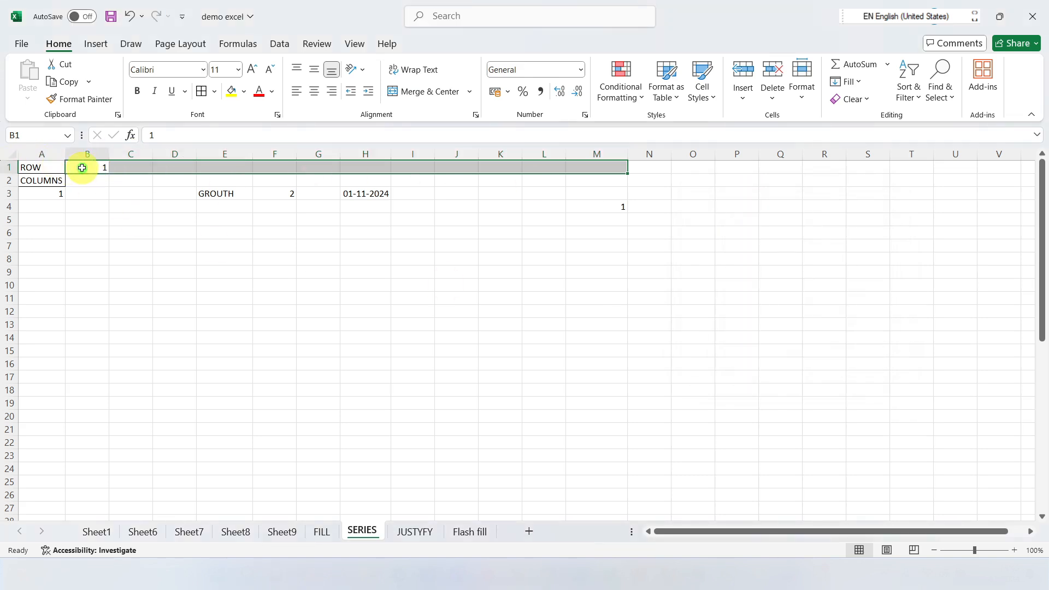
left_click(845, 81)
left_click(858, 200)
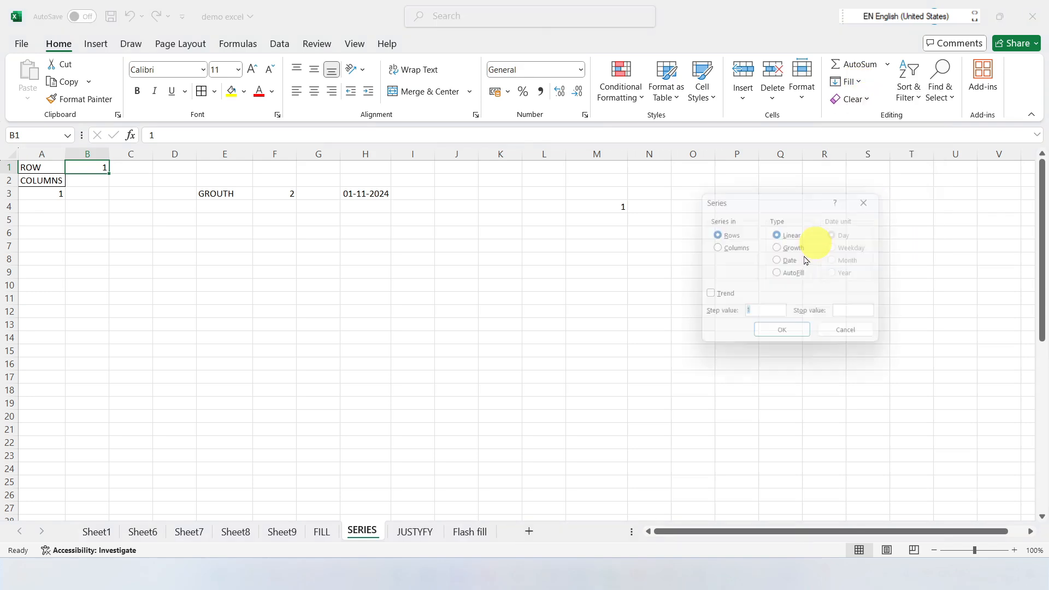
left_click(753, 316)
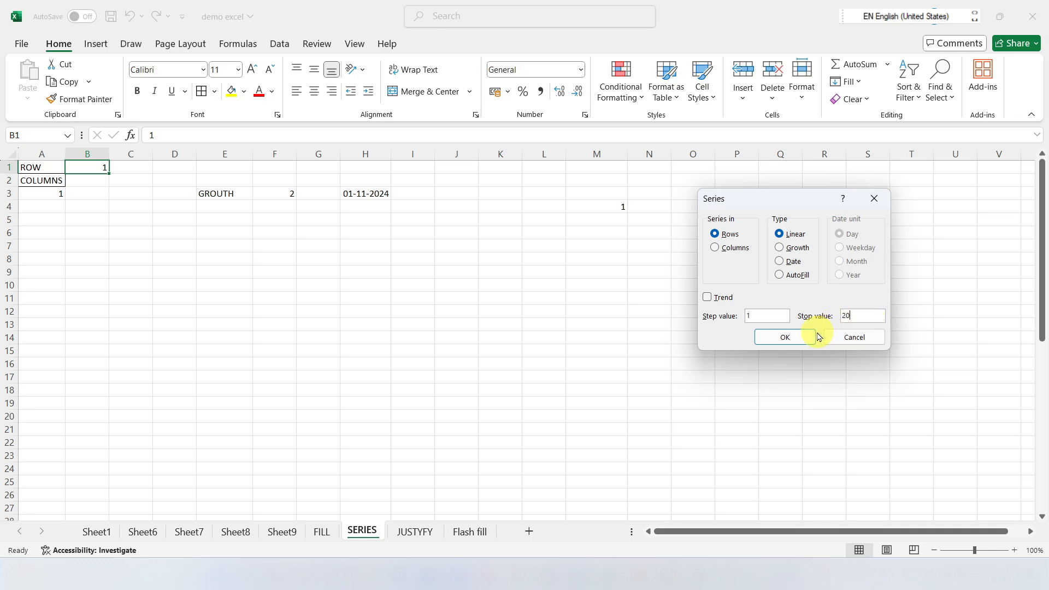
left_click(789, 338)
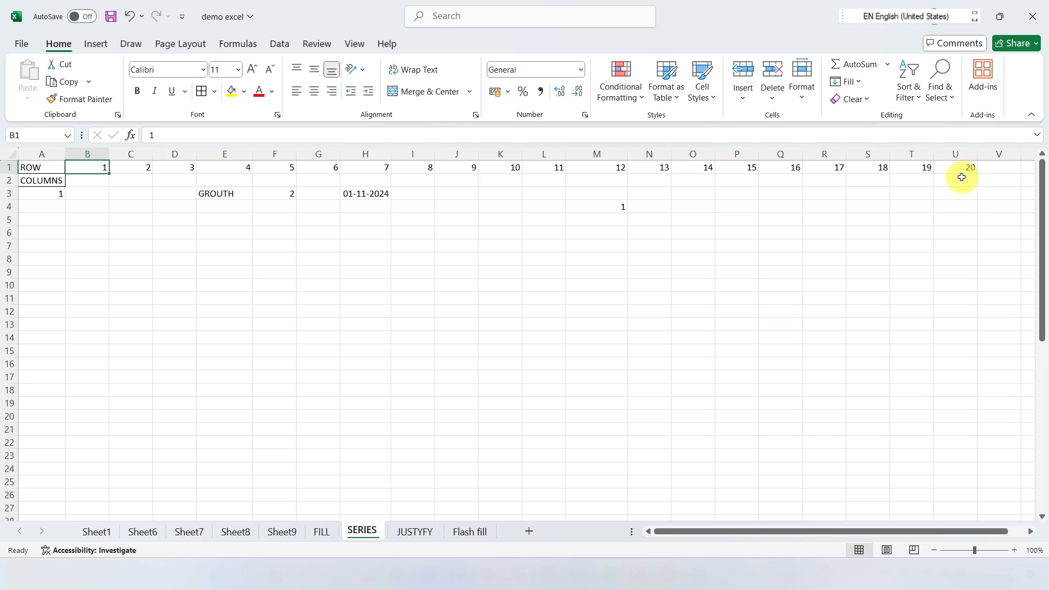
Step: Fill a linear series down column A from A3 with step value 1 and stop value 50, and check the filled column
left_click_drag(51, 194, 33, 436)
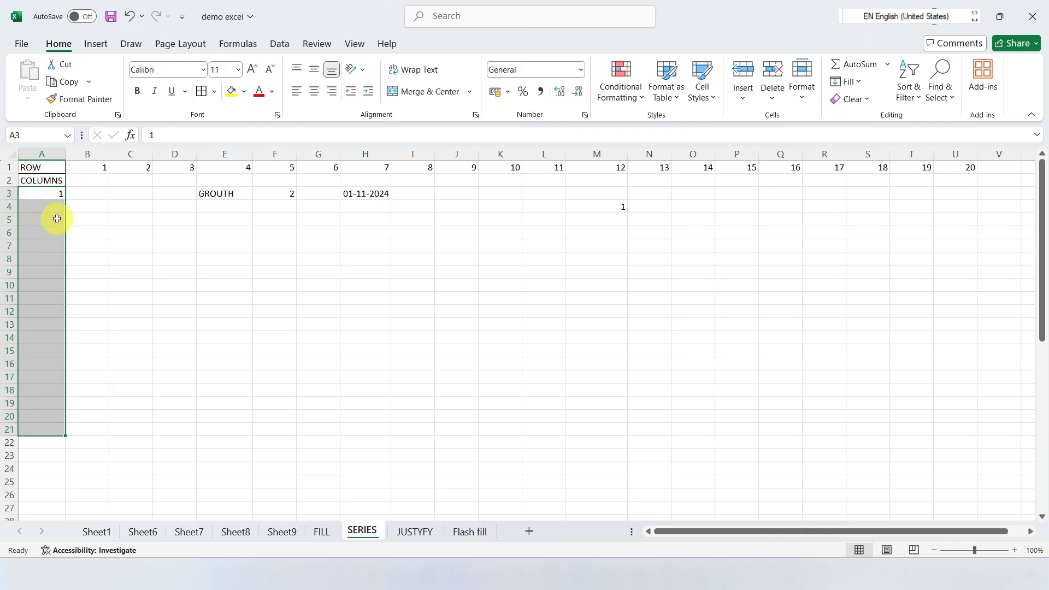
left_click(39, 192)
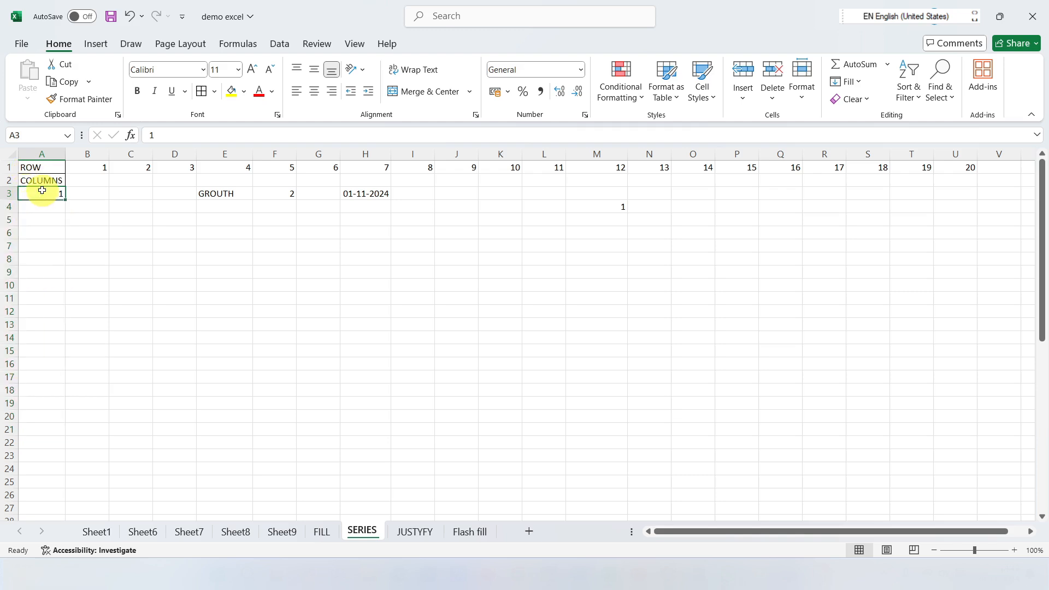
left_click(847, 81)
left_click(865, 198)
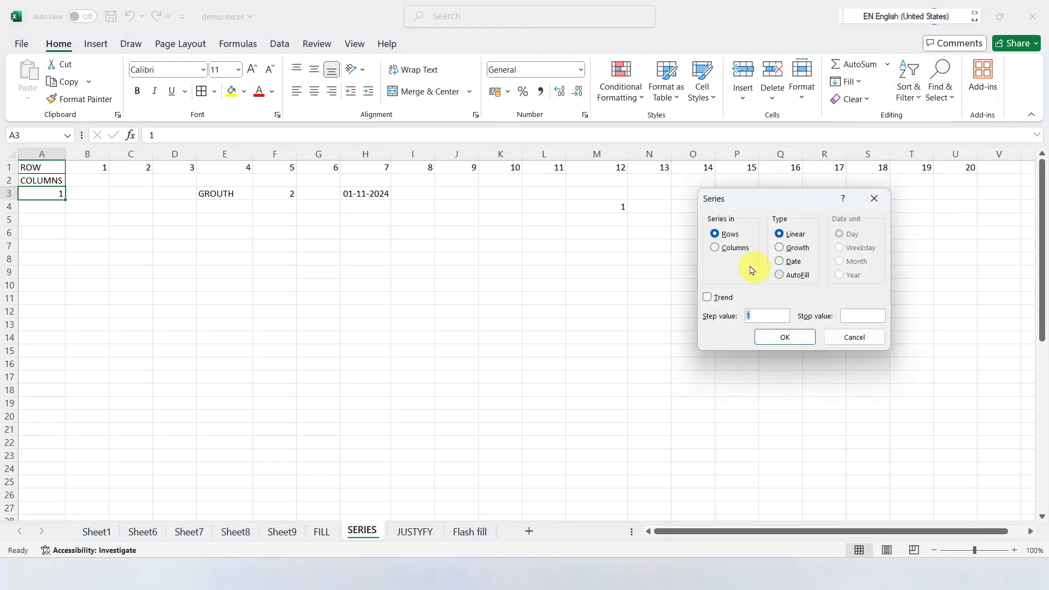
left_click(719, 249)
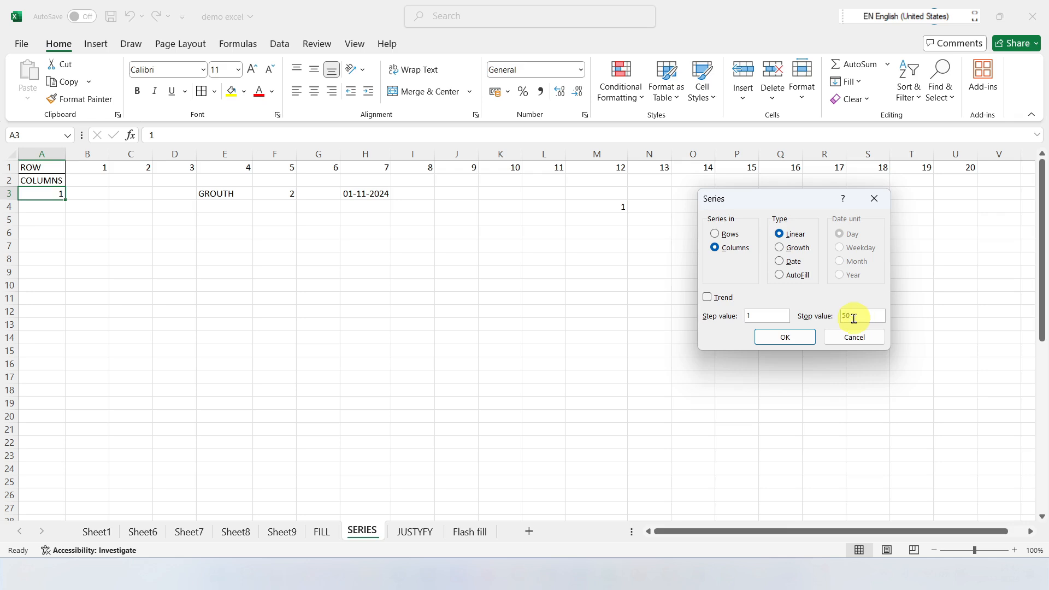
left_click(790, 340)
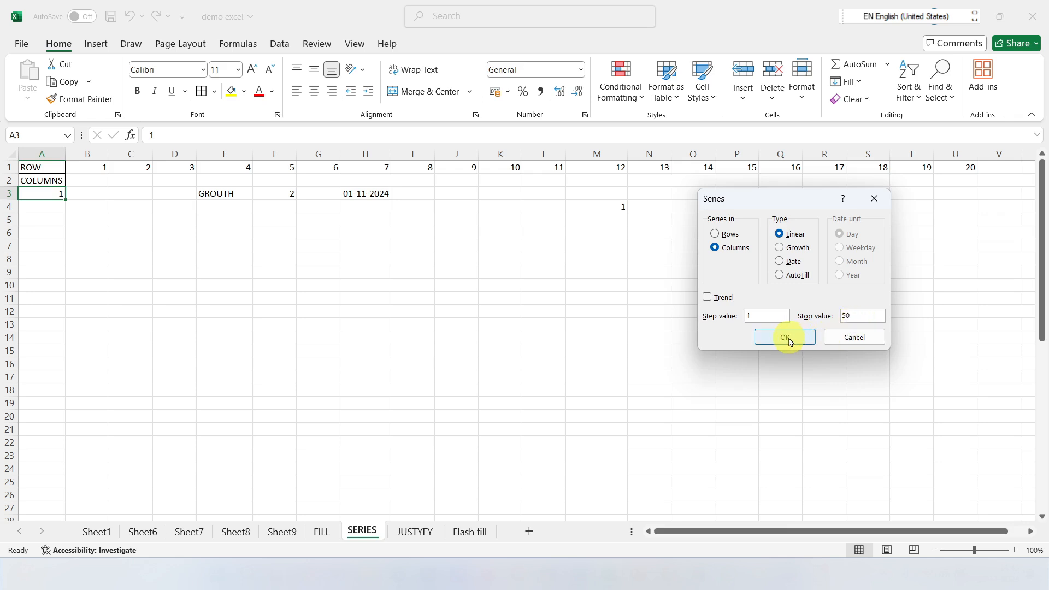
scroll(246, 330, "down", 14)
scroll(57, 290, "up", 14)
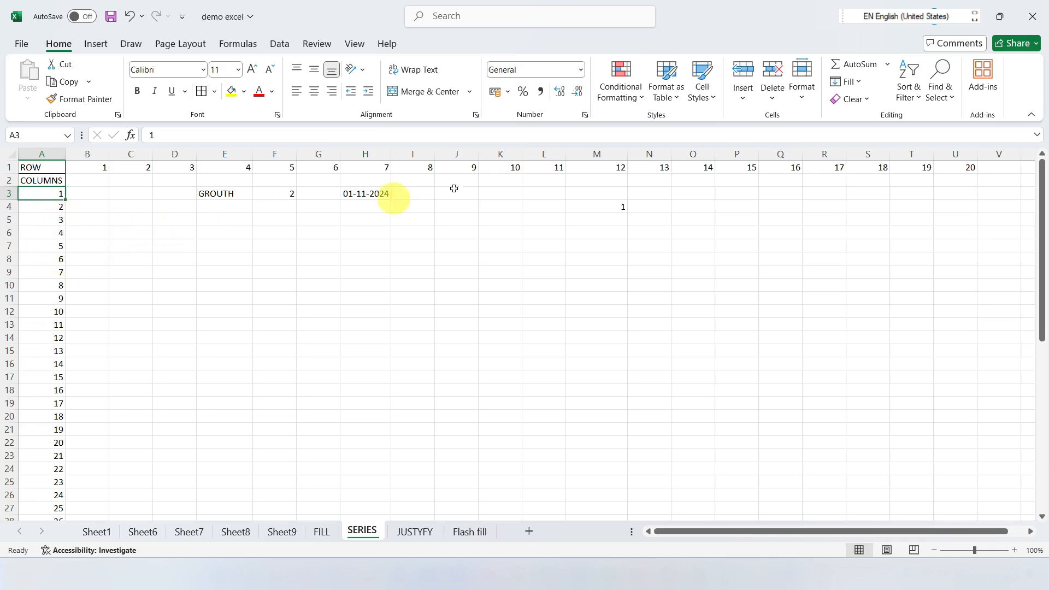
left_click(851, 82)
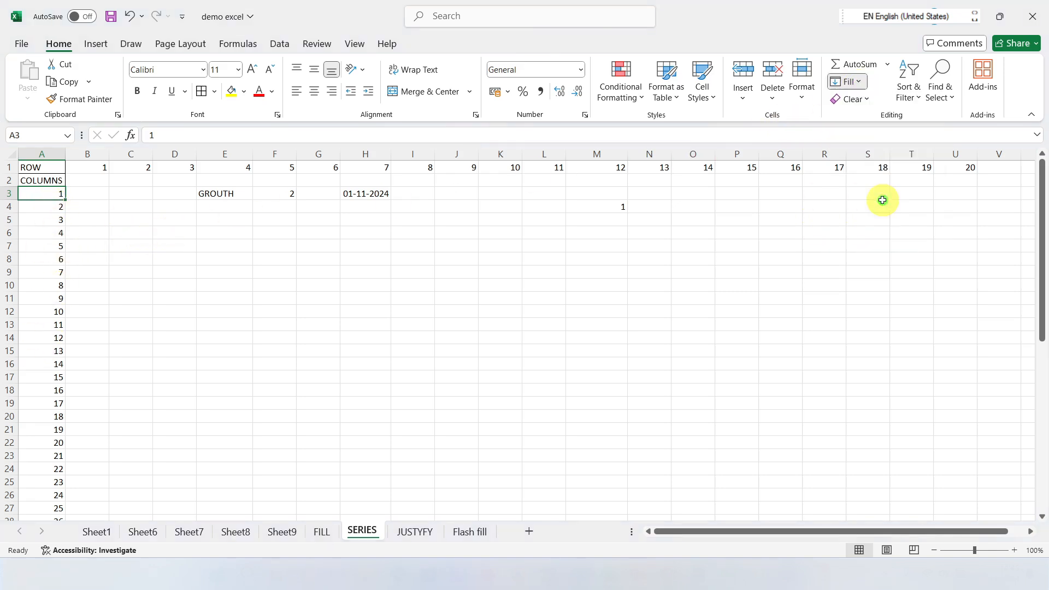
left_click(868, 200)
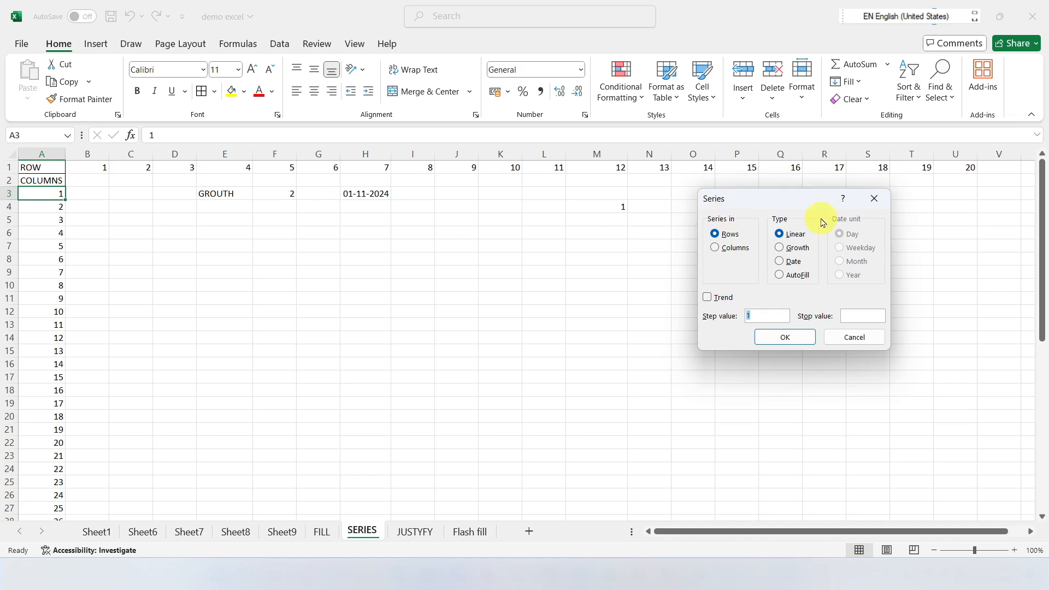
left_click(874, 199)
Step: Fill F3:F19 with a Growth series in columns using step value 2
left_click(283, 193)
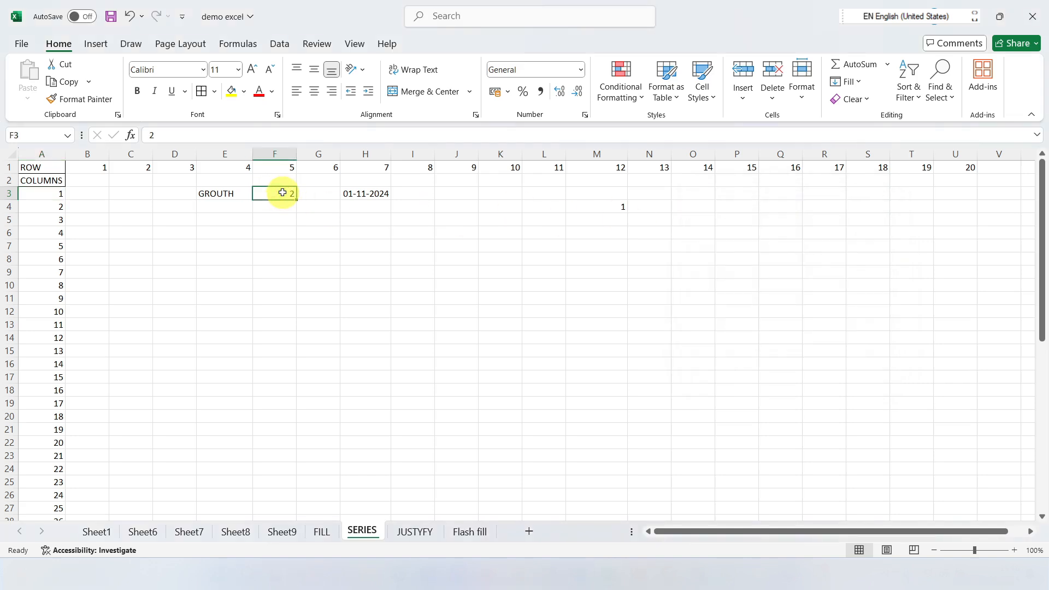
left_click_drag(280, 195, 274, 406)
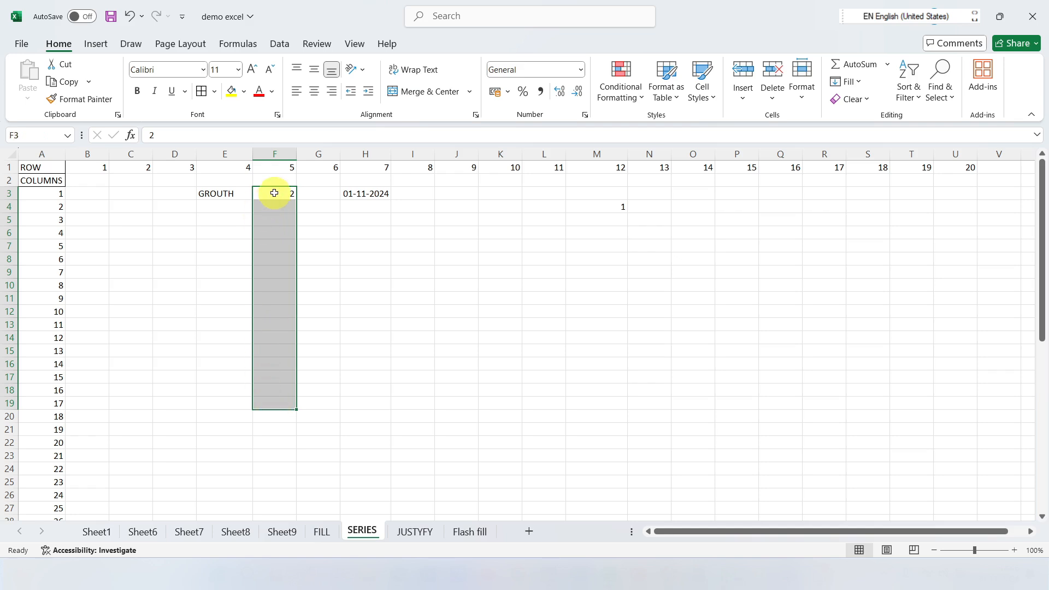
left_click(847, 82)
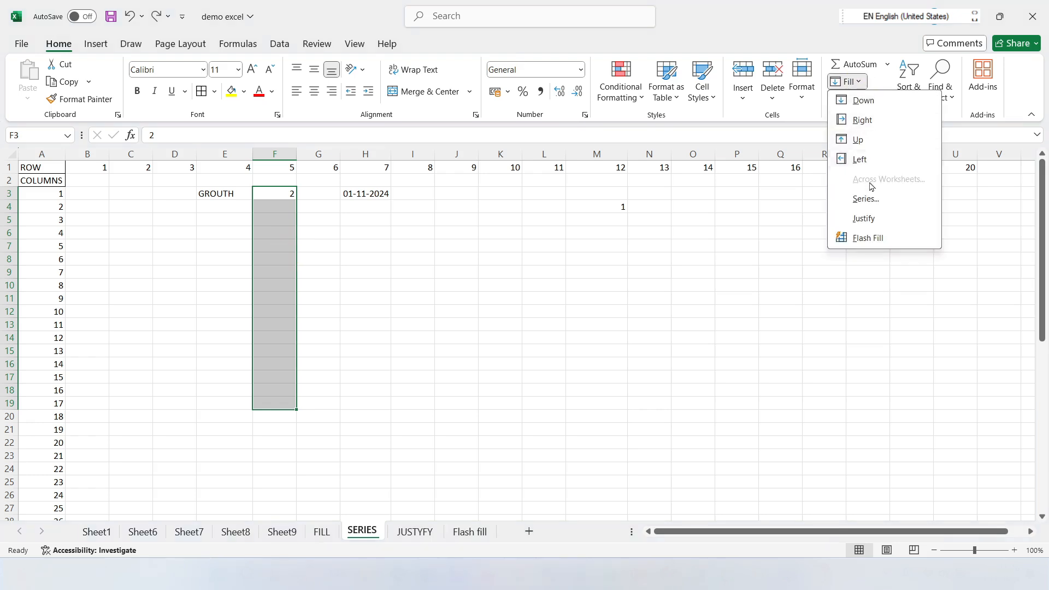
left_click(778, 209)
left_click(855, 83)
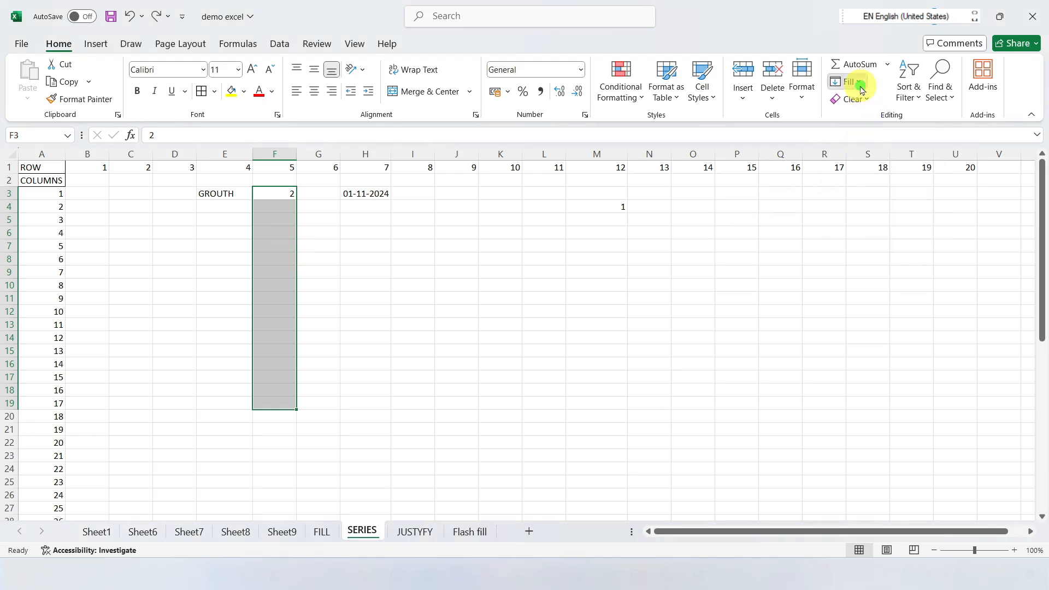
left_click(865, 198)
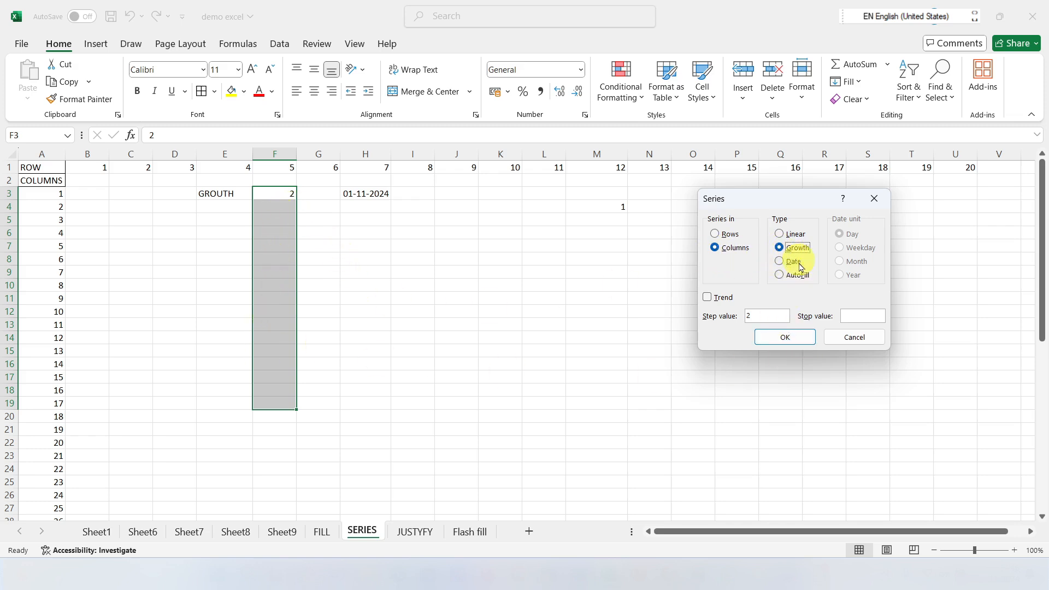
left_click(776, 337)
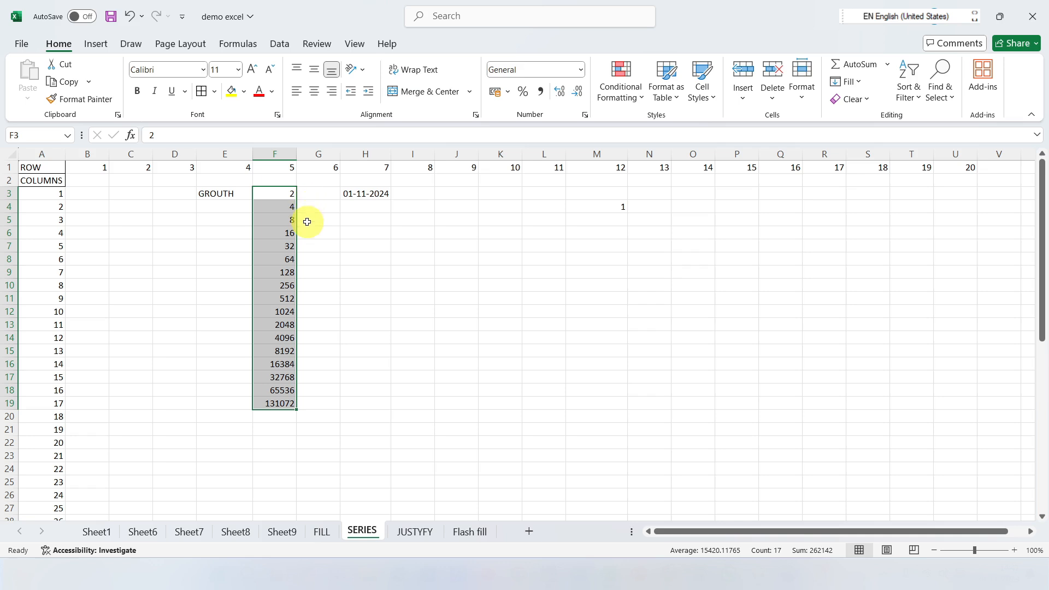
left_click(364, 232)
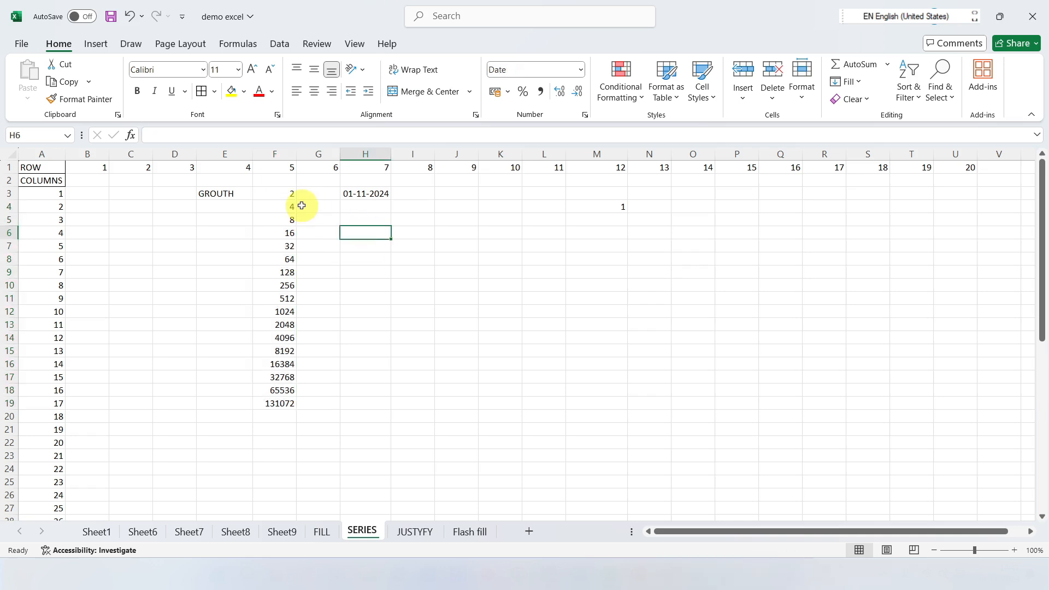
left_click(846, 81)
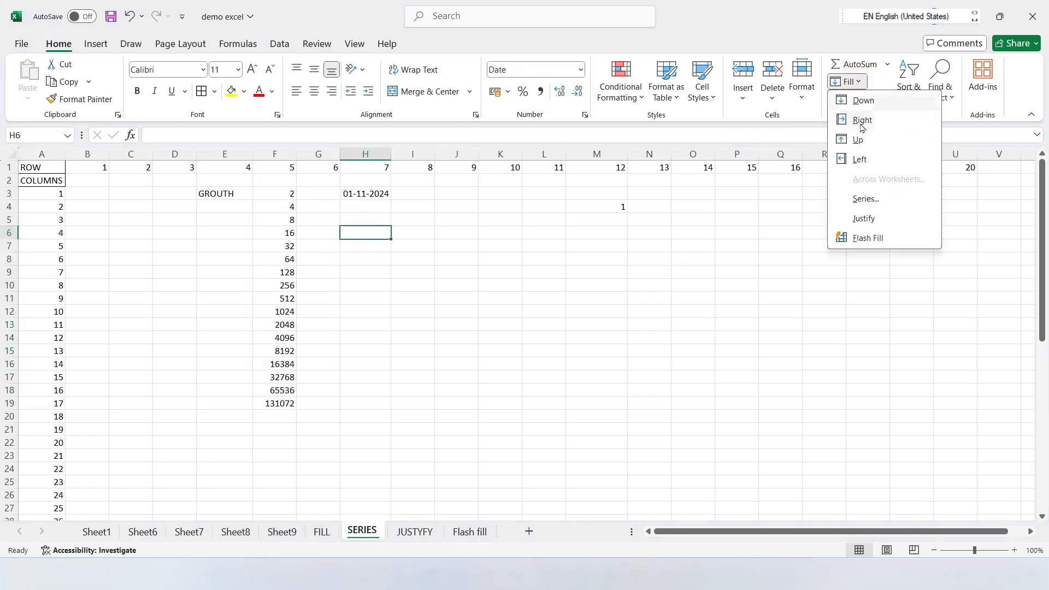
left_click(867, 200)
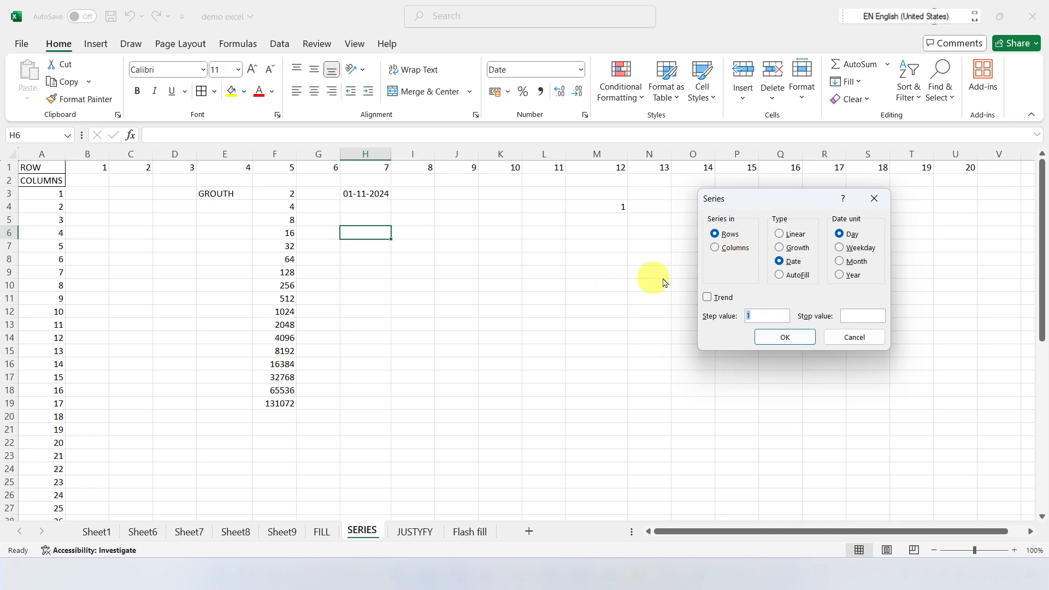
left_click(874, 198)
left_click(352, 195)
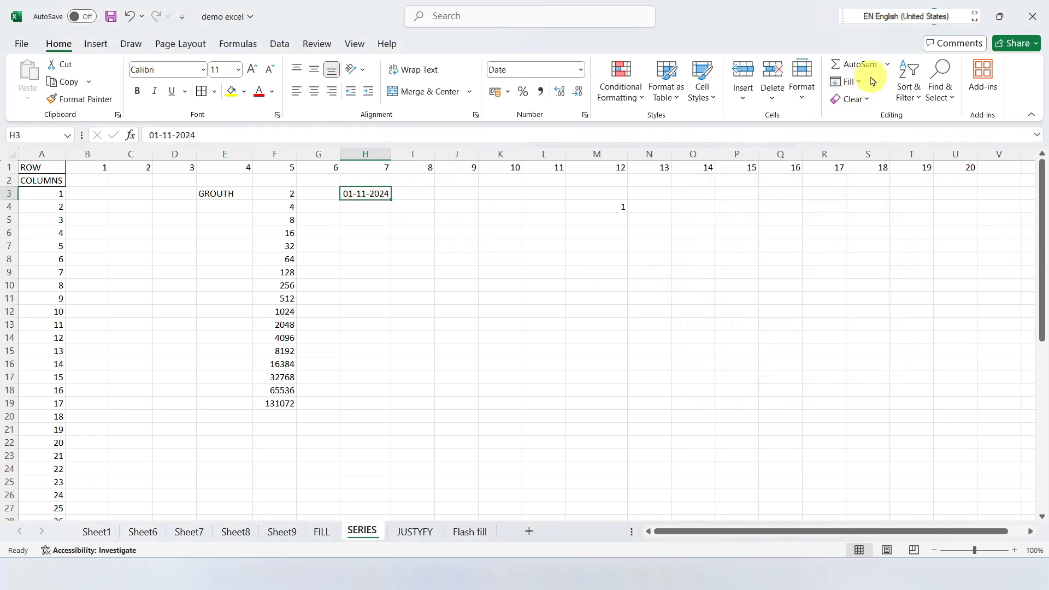
left_click(847, 81)
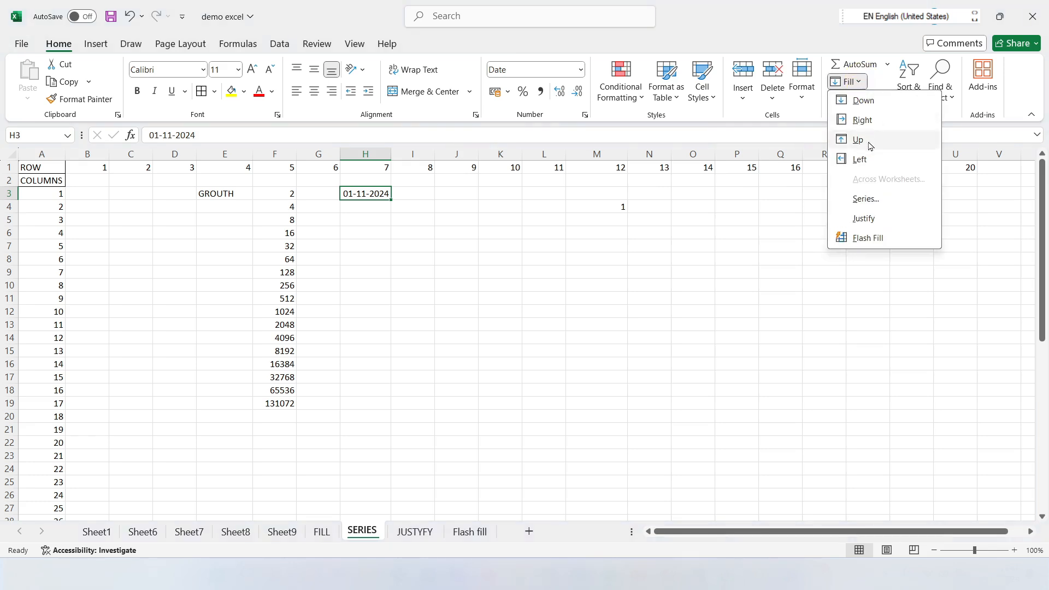
left_click(867, 200)
left_click(781, 261)
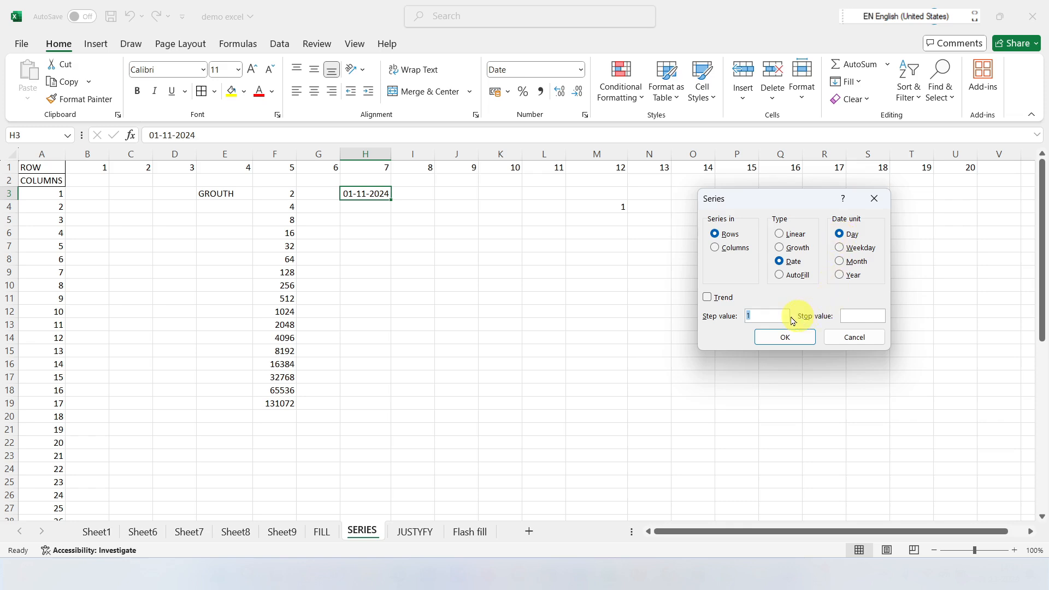
left_click(874, 199)
left_click(405, 245)
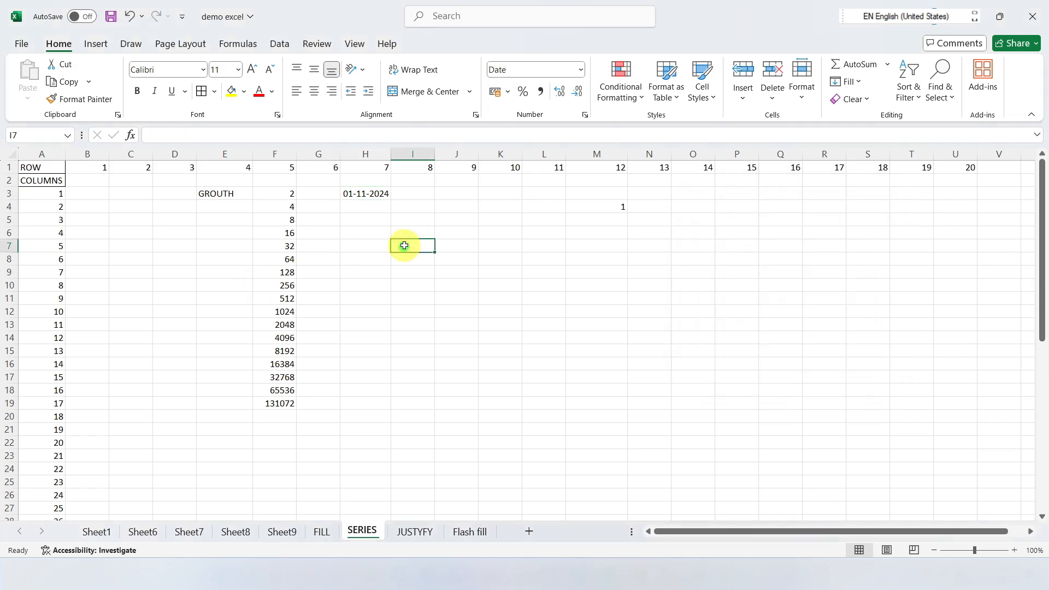
Step: Fill H3:H24 with a Date series in columns by Day, using step value 1
left_click(363, 195)
left_click_drag(360, 194, 358, 471)
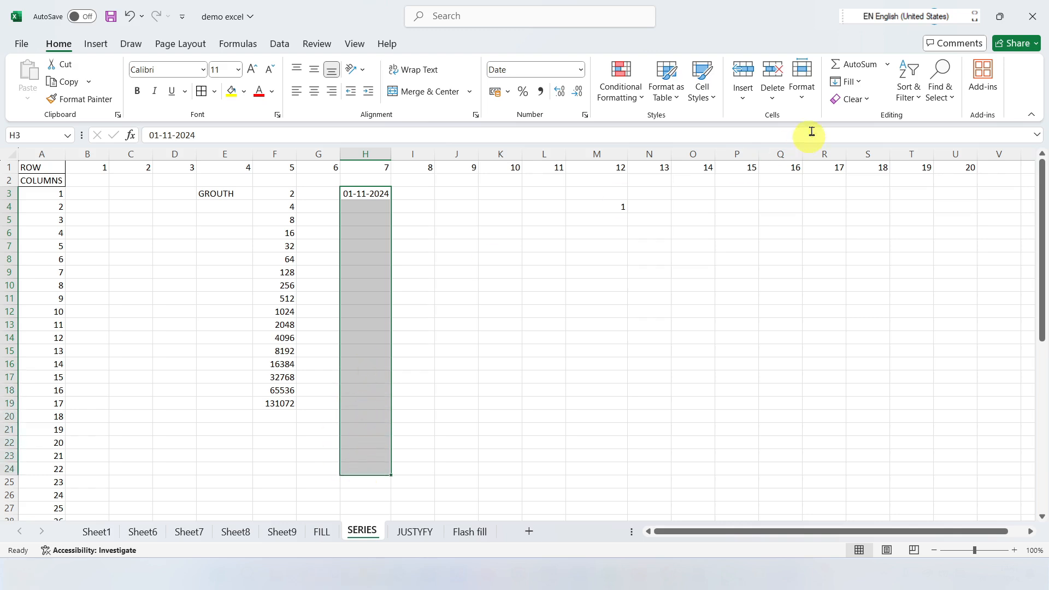
left_click(847, 82)
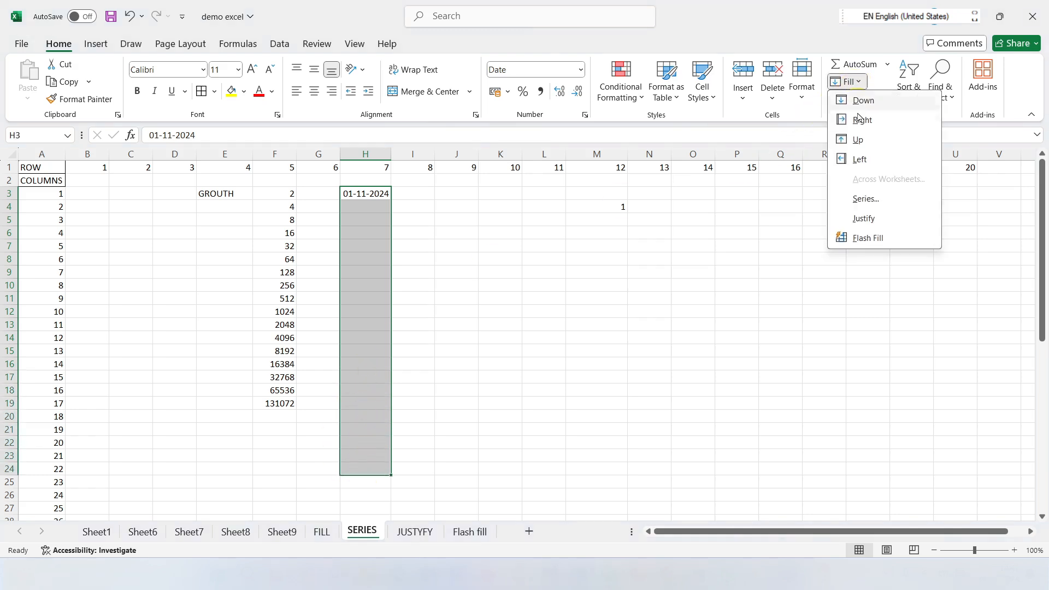
left_click(866, 198)
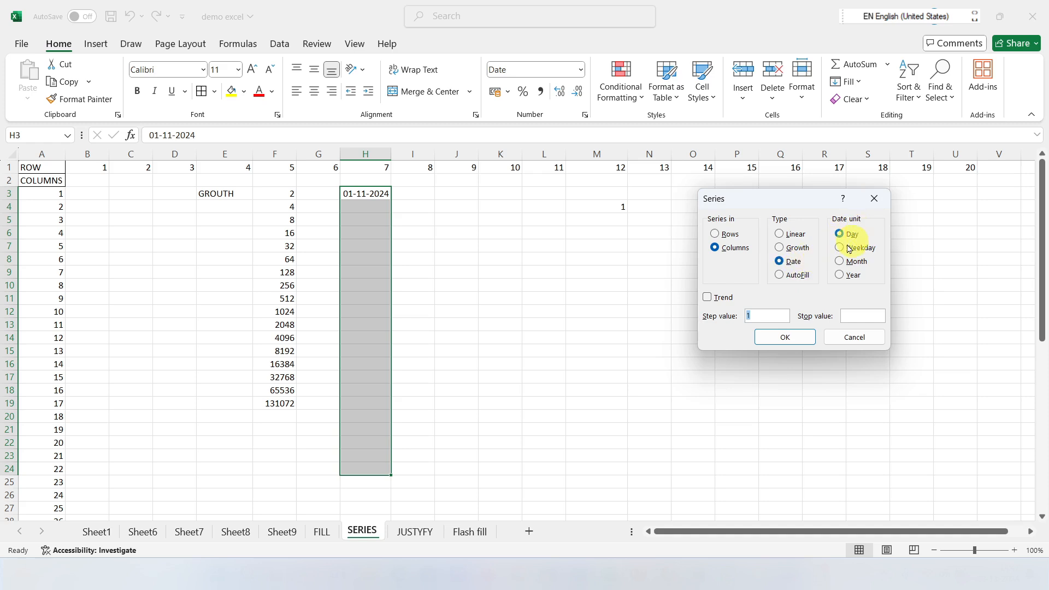
left_click(786, 336)
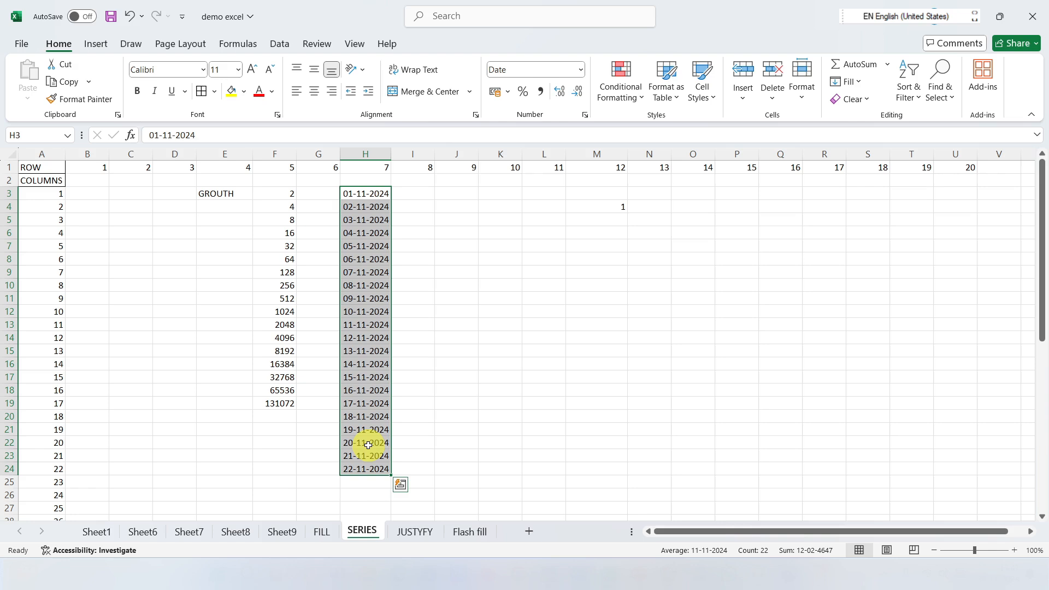
Step: Refill H3:H24 with a Date series in columns by Weekday, using step value 1
left_click(869, 86)
left_click(860, 196)
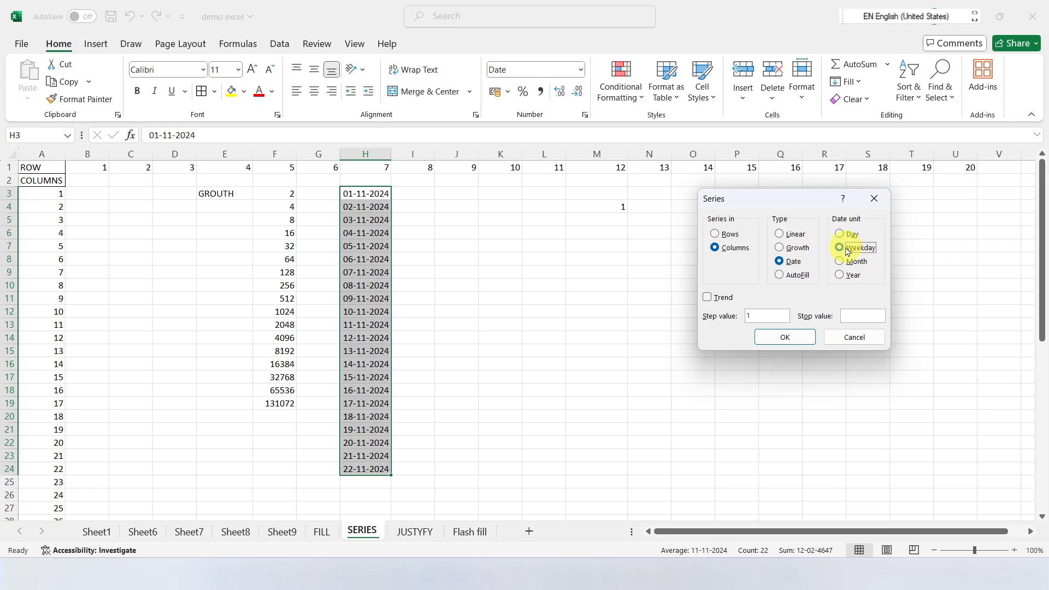
left_click(794, 336)
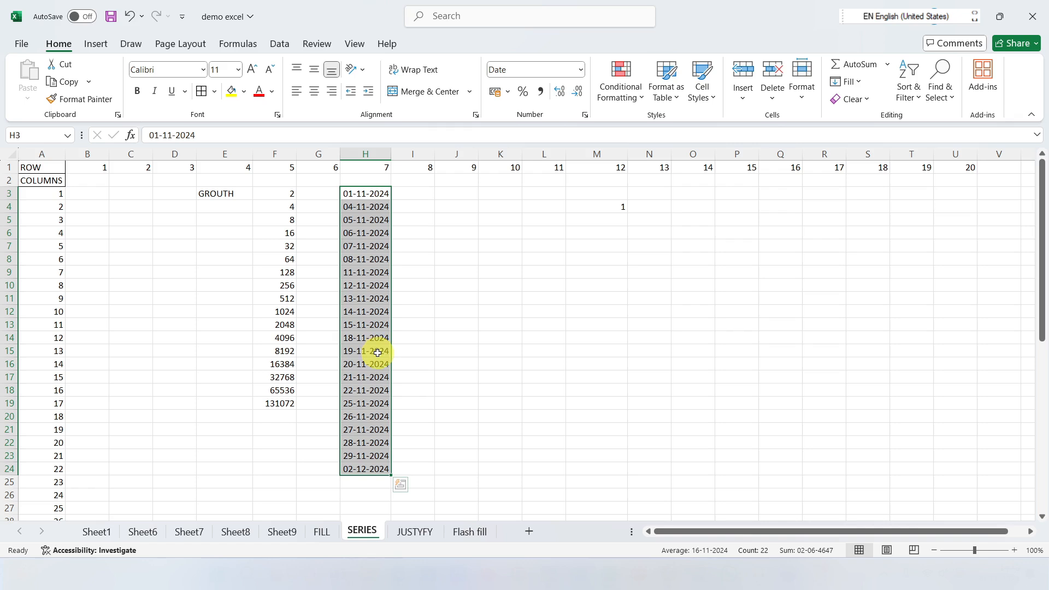
Step: Refill H3:H24 with a Date series in columns by Month, using step value 1
left_click(857, 82)
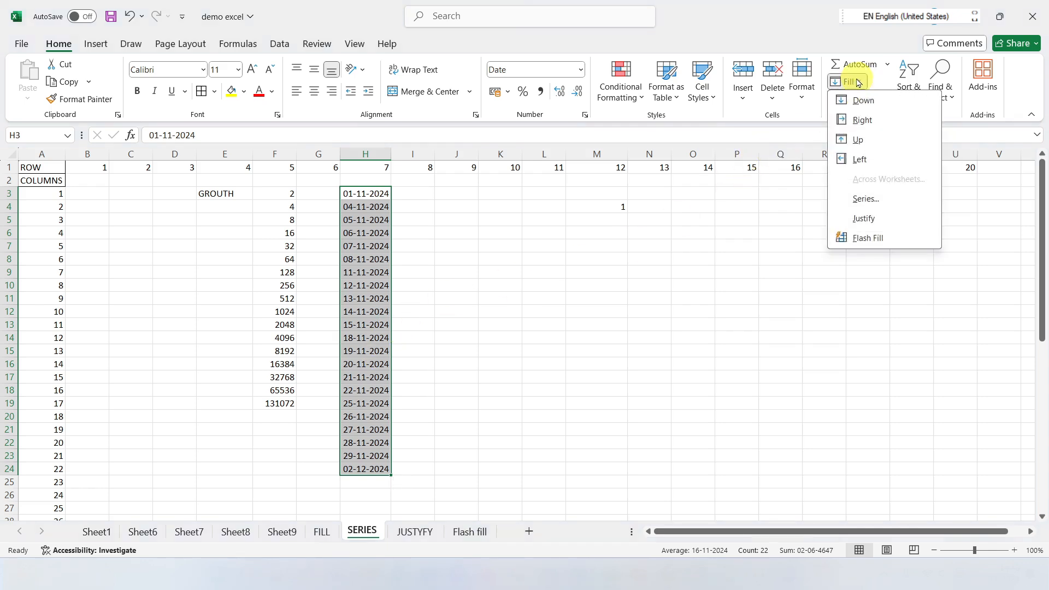
left_click(865, 199)
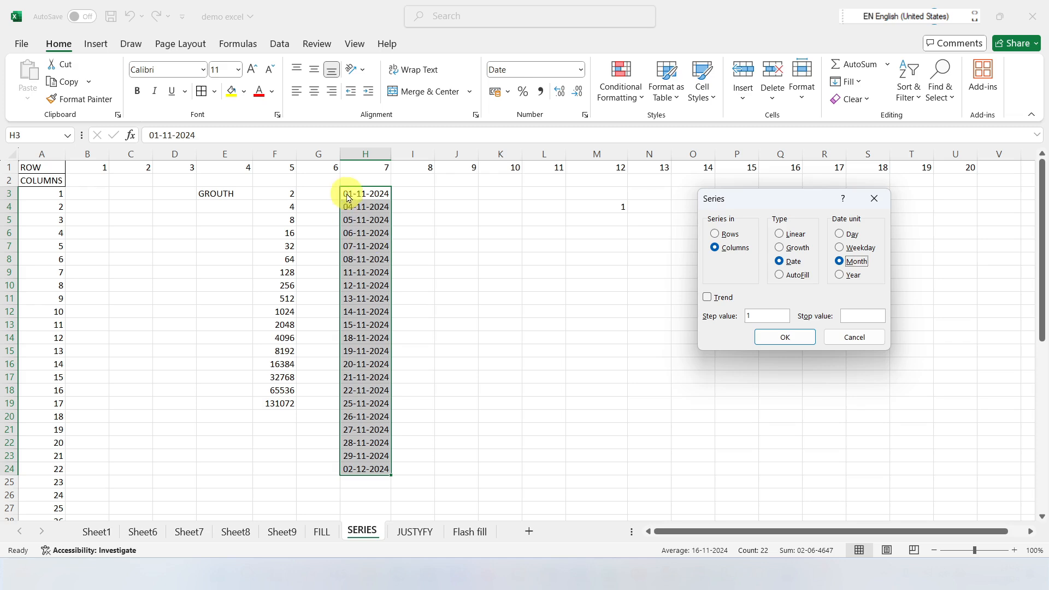
left_click(799, 335)
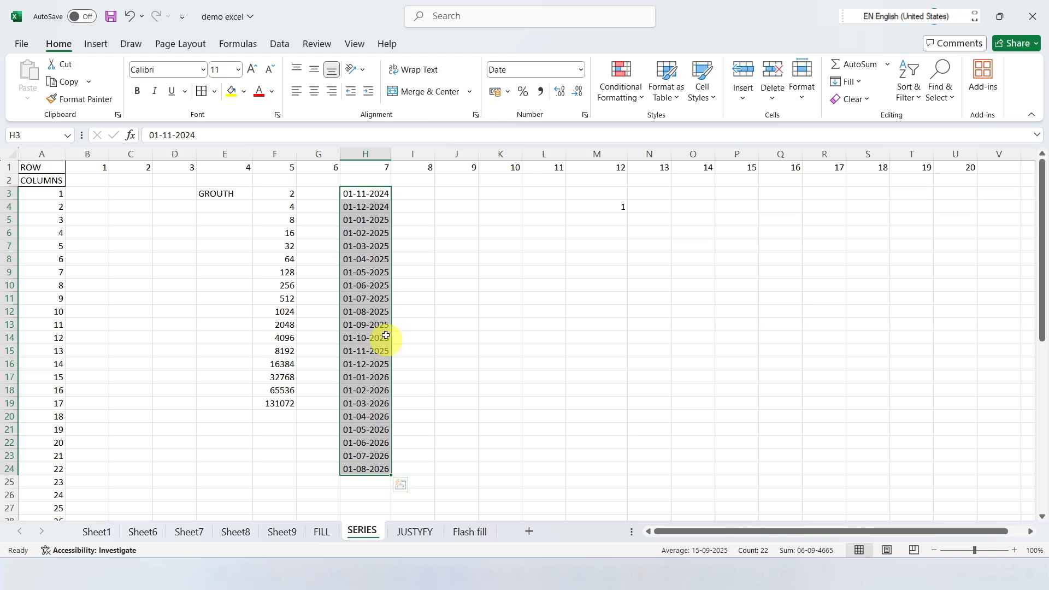
Step: Refill H3:H24 with a Date series in columns by Year, using step value 1
left_click(851, 81)
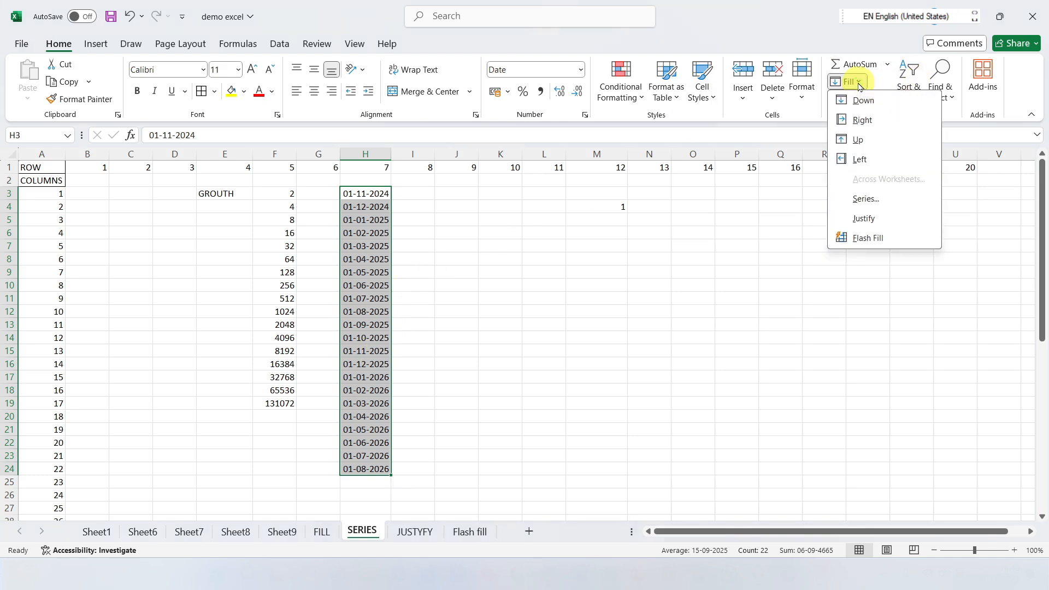
left_click(866, 196)
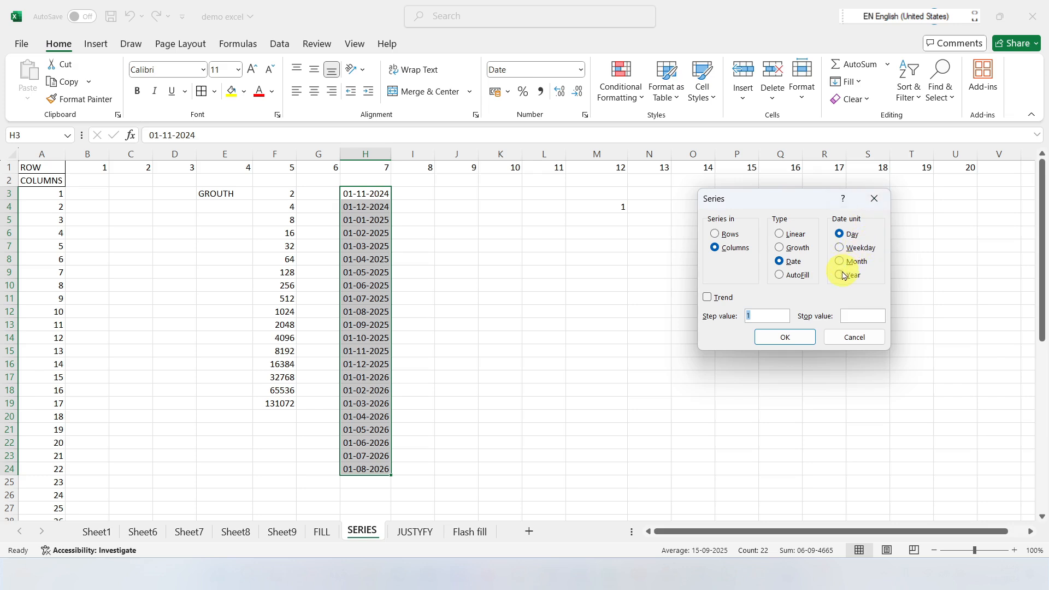
left_click(793, 335)
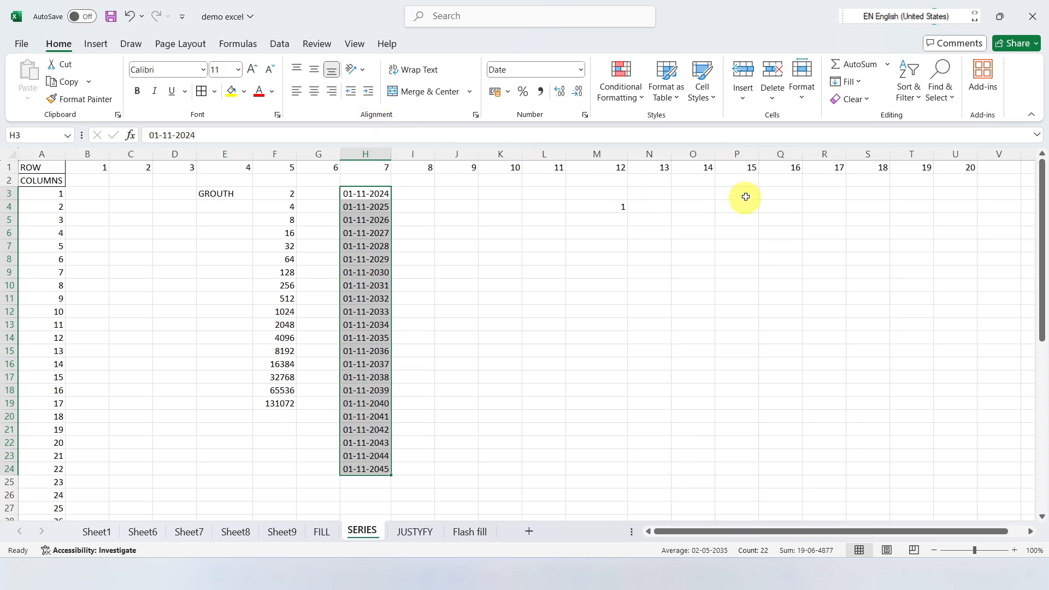
Step: On the JUSTYFY sheet, apply Fill Justify to A2 to split its text downward, allowing it to extend below the selected range
left_click(847, 81)
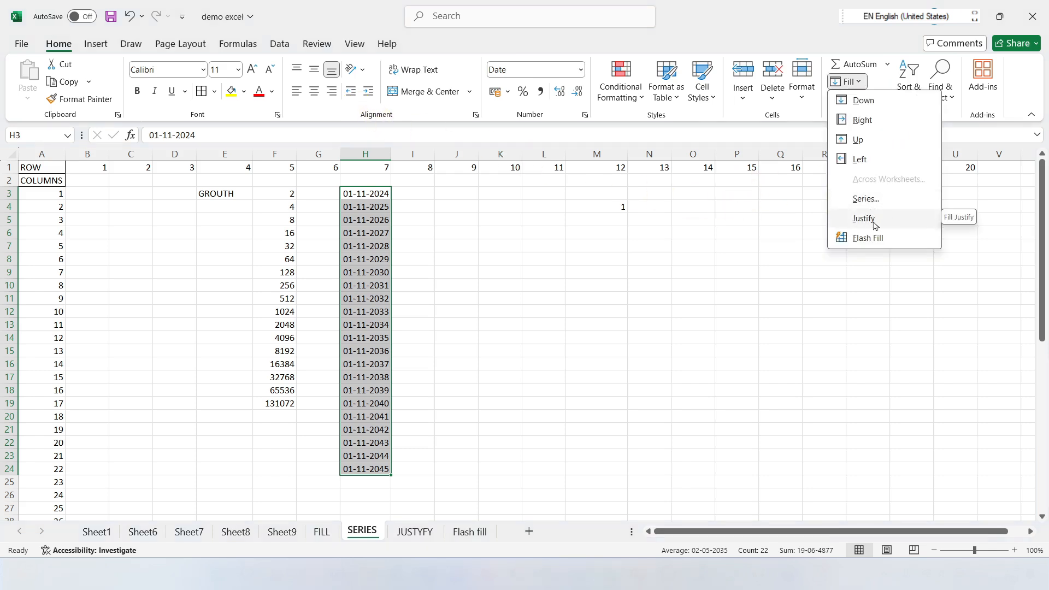
left_click(791, 273)
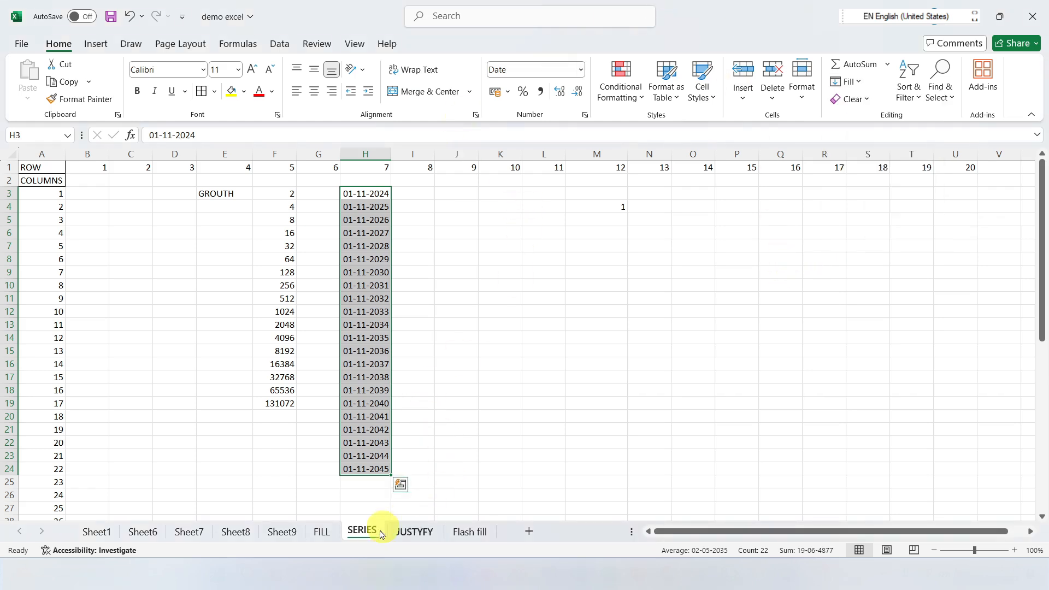
left_click(413, 532)
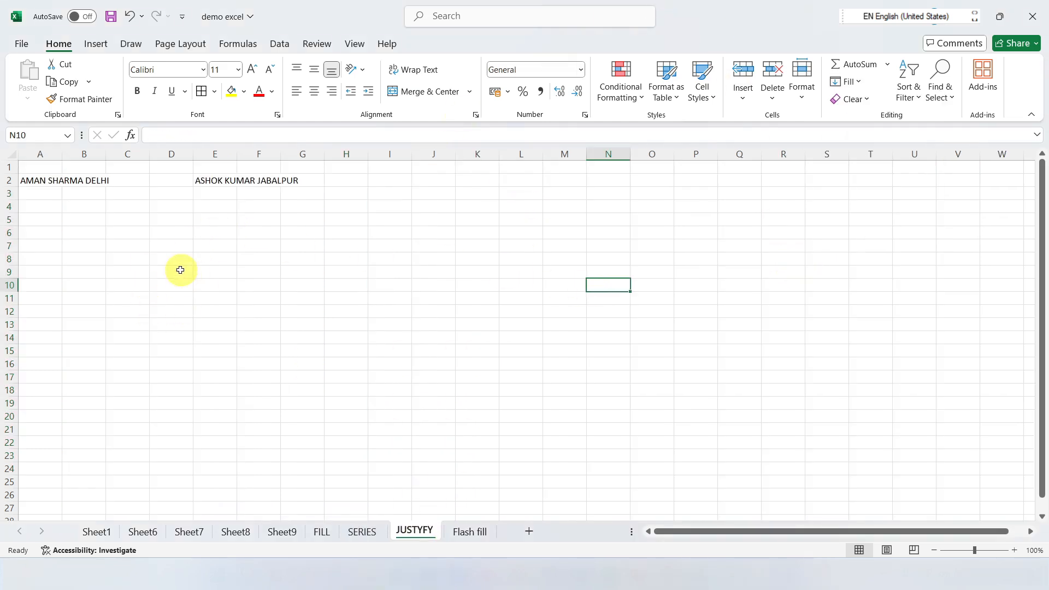
left_click(36, 181)
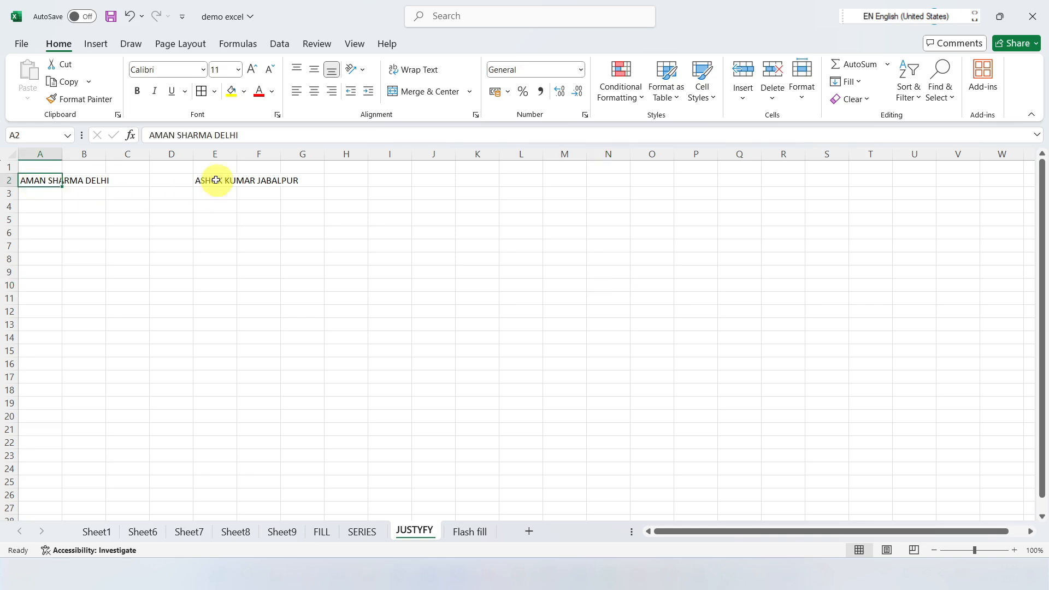
left_click(213, 179)
left_click(31, 184)
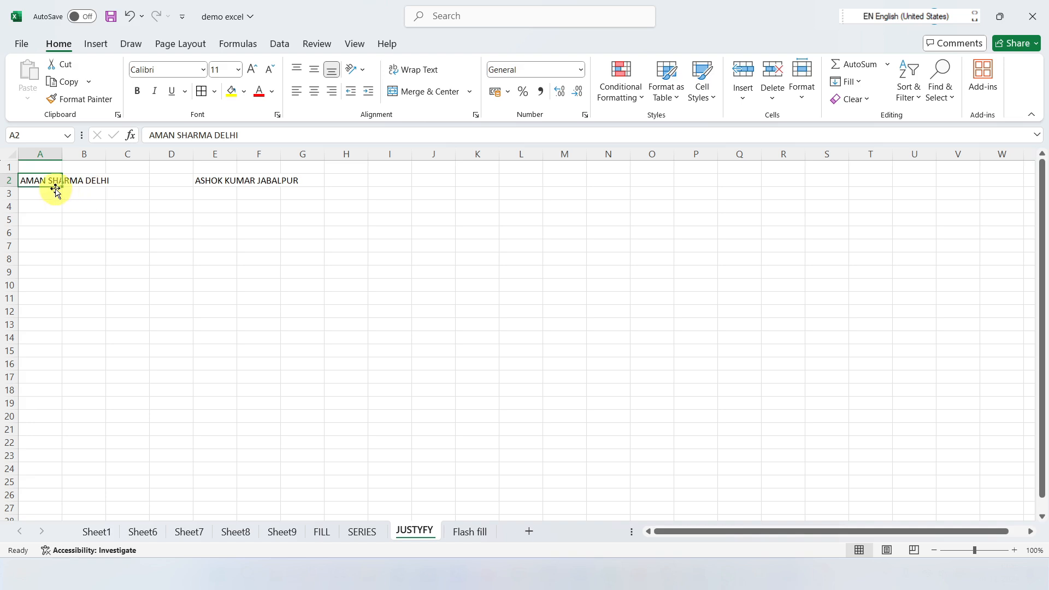
left_click(848, 82)
left_click(869, 218)
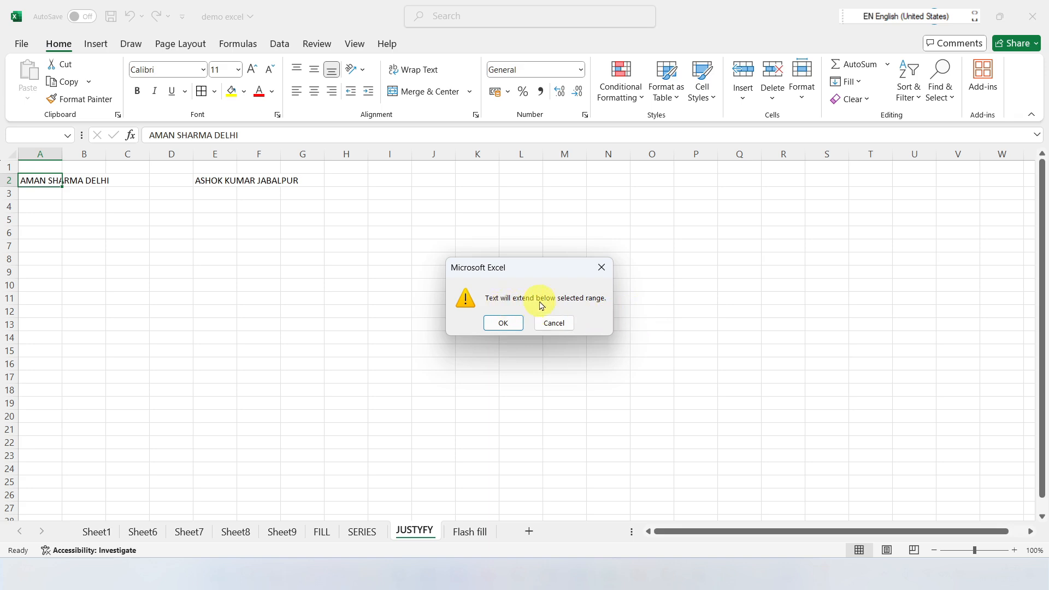
left_click(503, 323)
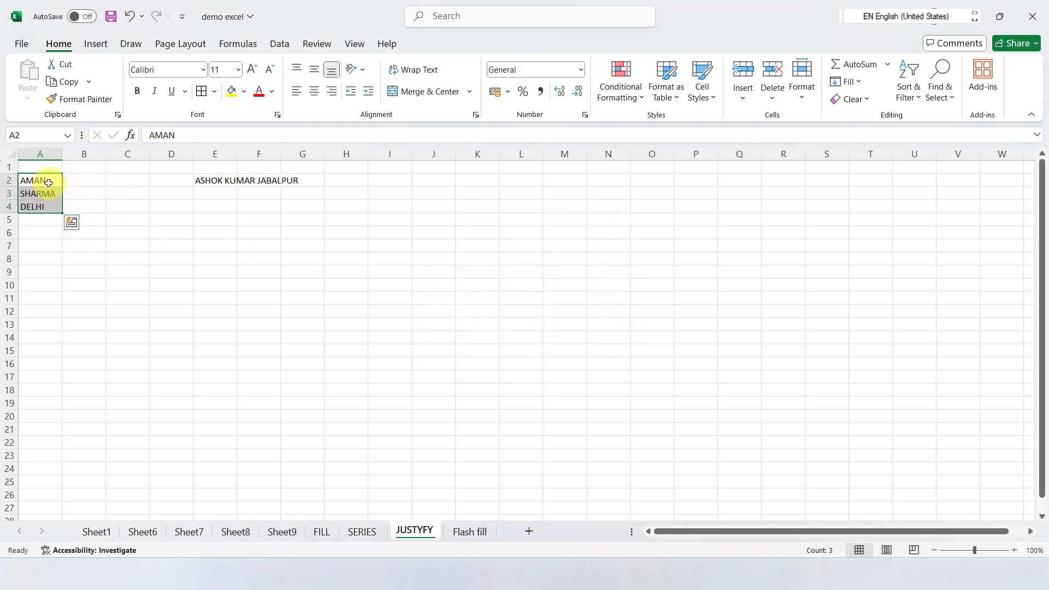
Step: Apply Fill Justify to the text in E2, splitting it word by word into the cells below
left_click(207, 182)
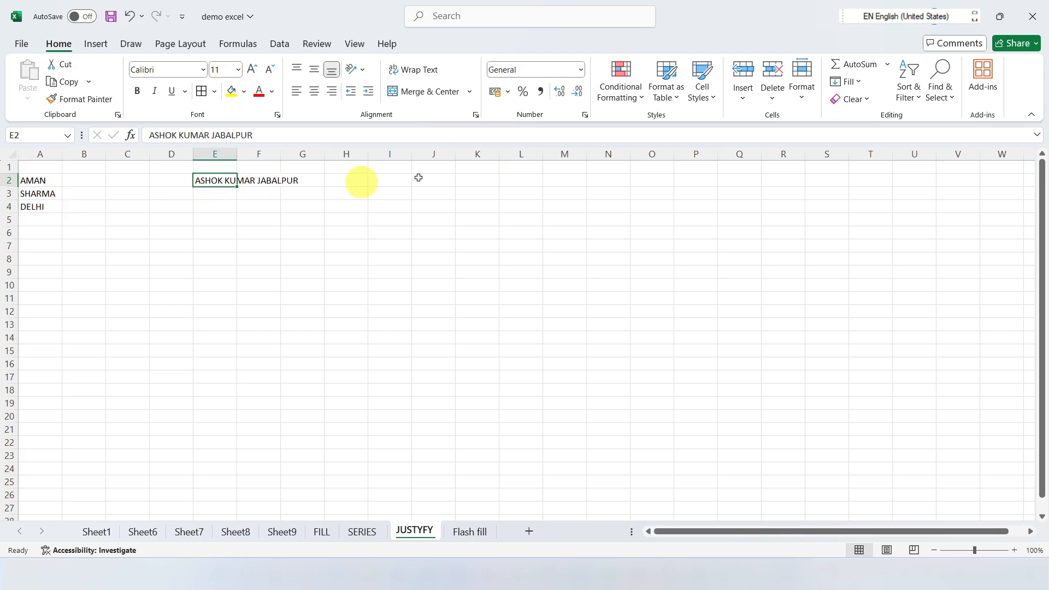
left_click(864, 86)
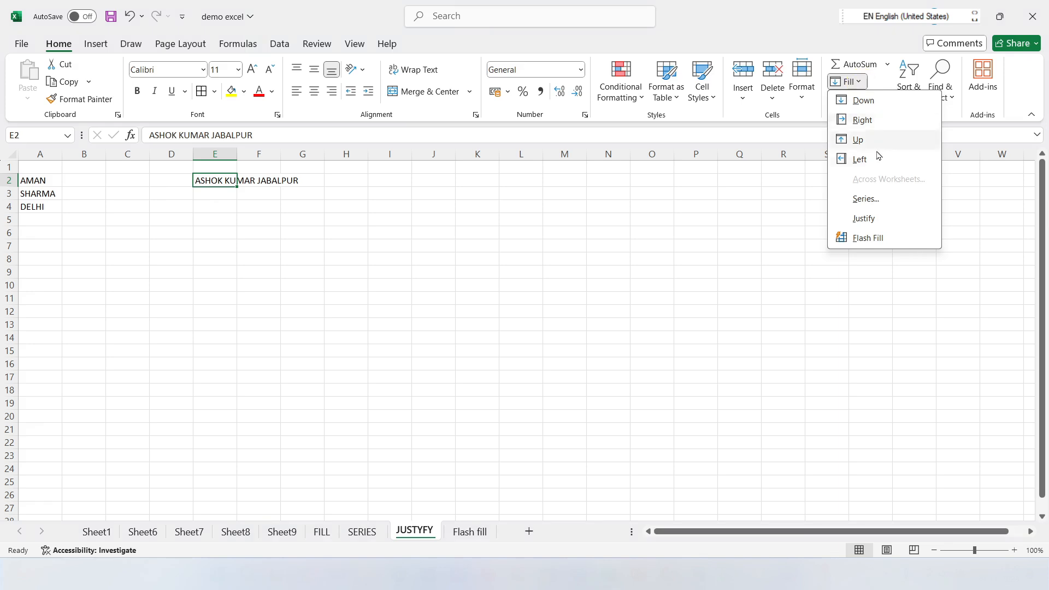
left_click(869, 218)
left_click(503, 324)
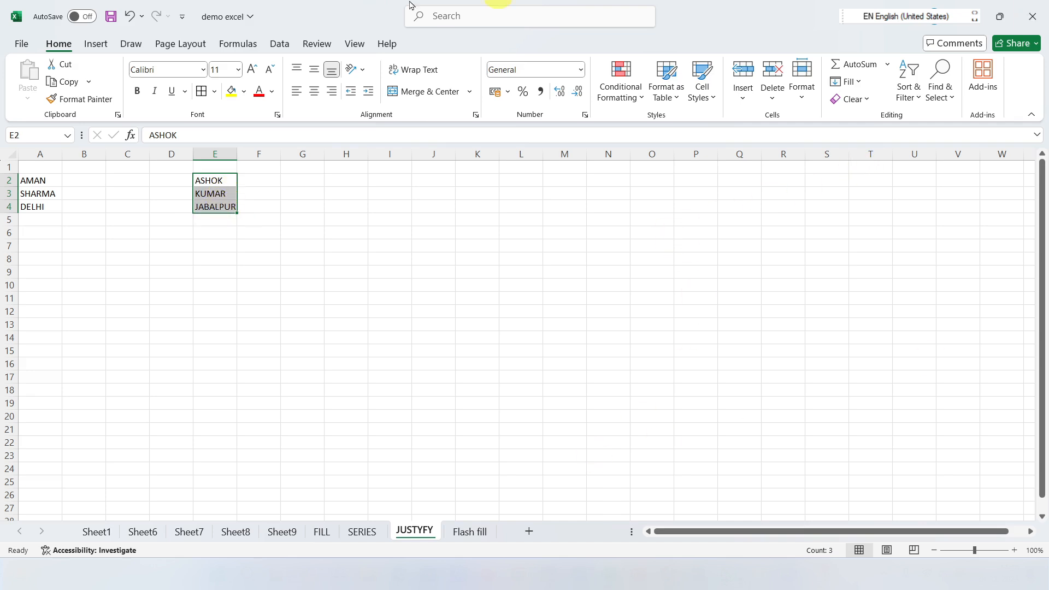
Step: Open the Flash fill sheet and try Flash Fill on the empty cell H15
left_click(466, 534)
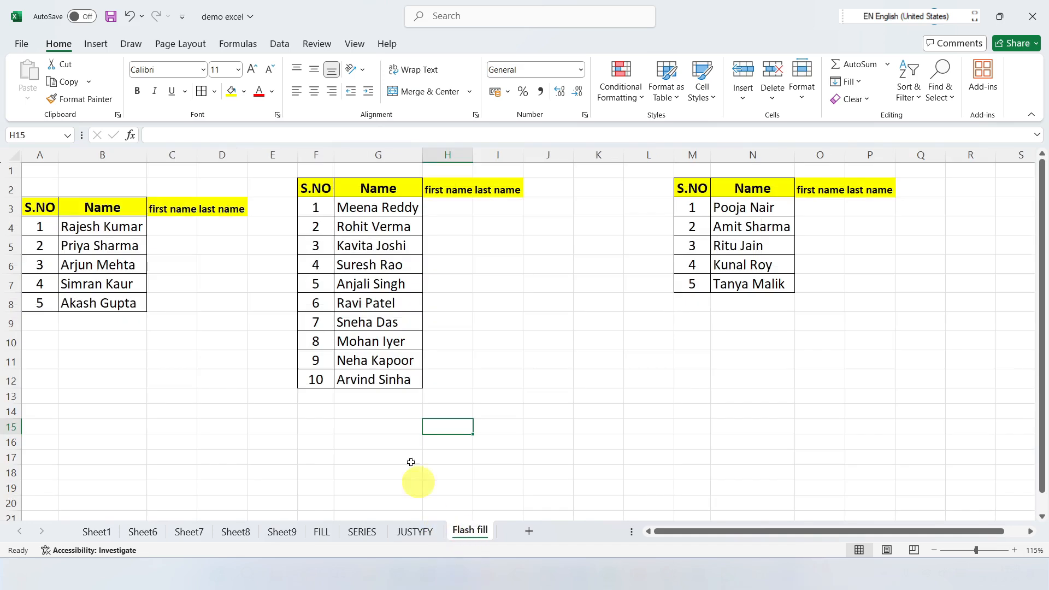
left_click(854, 82)
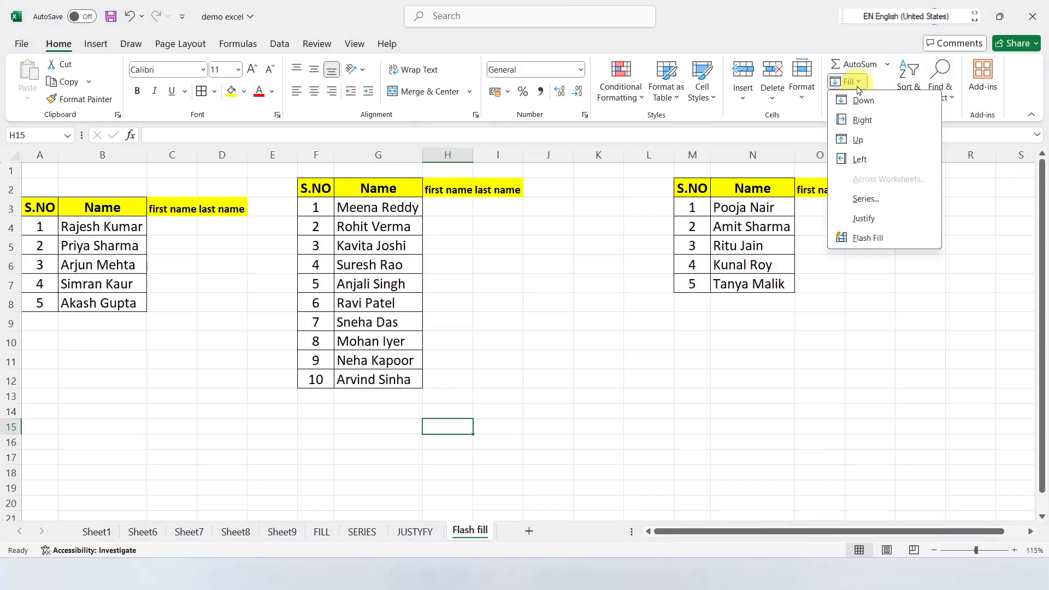
left_click(867, 239)
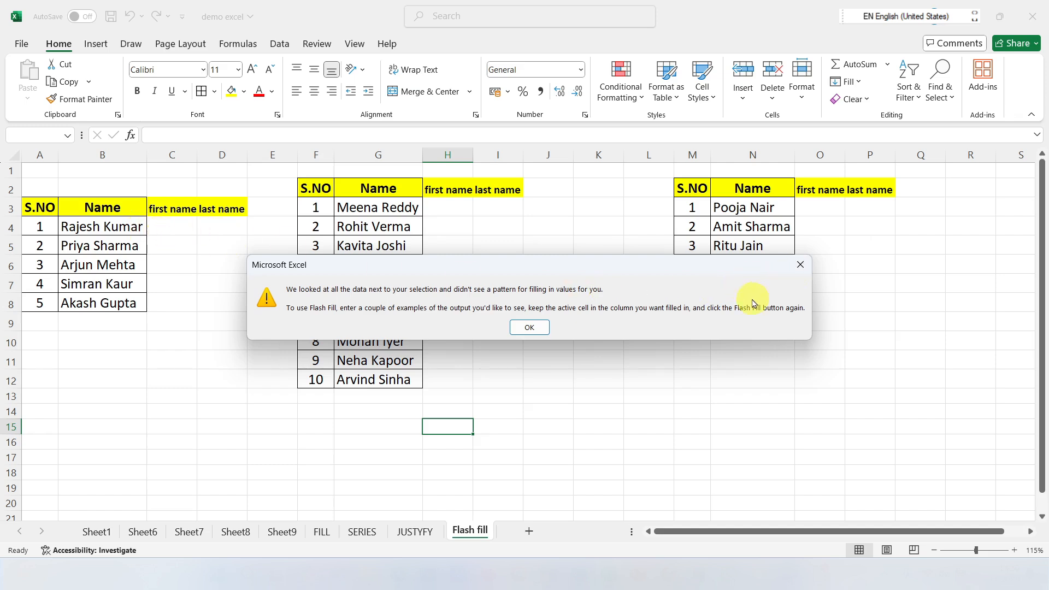
left_click(800, 265)
Step: Enter the first name from B4 in C4 and its last name in D4, both in capitals, as Flash Fill examples
left_click(164, 226)
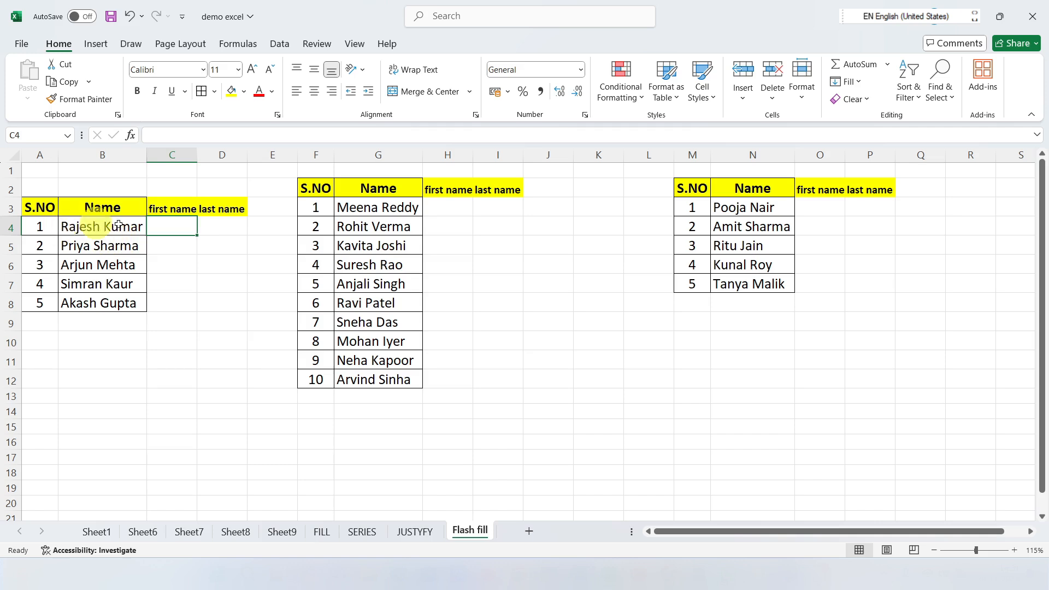
left_click(858, 82)
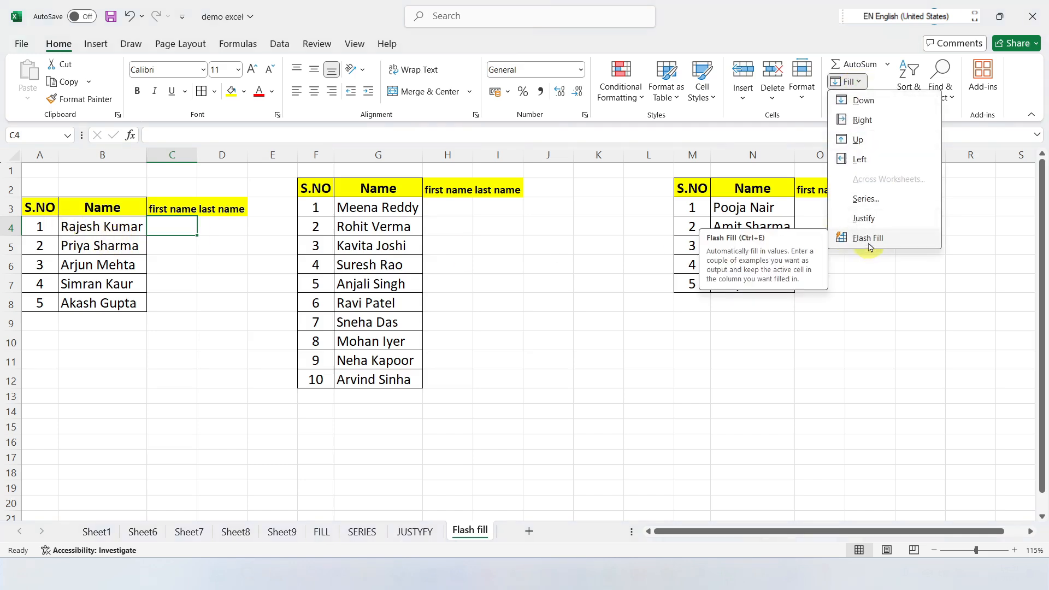
left_click(618, 286)
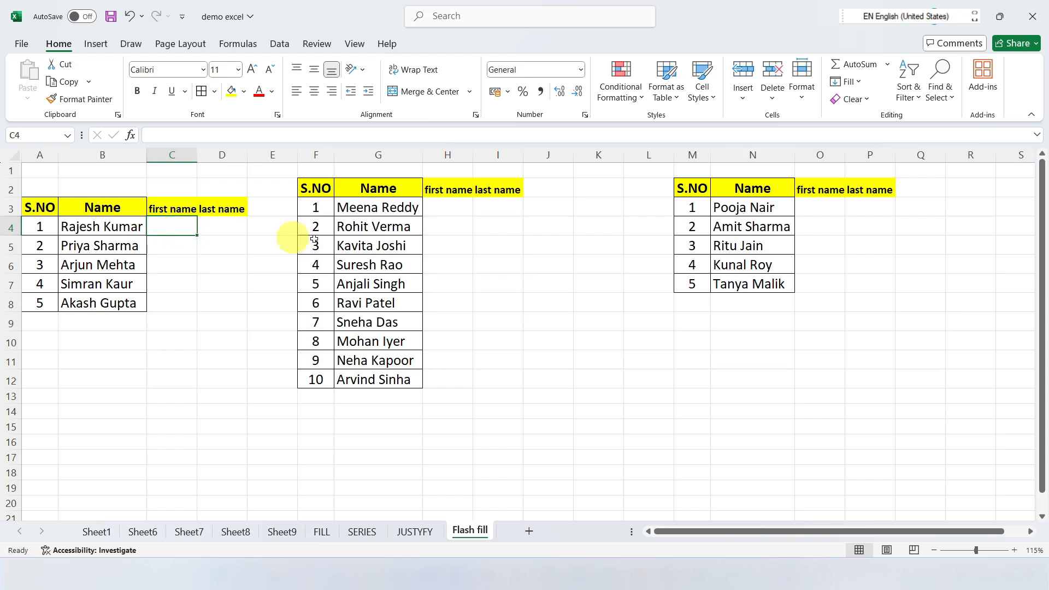
type("r")
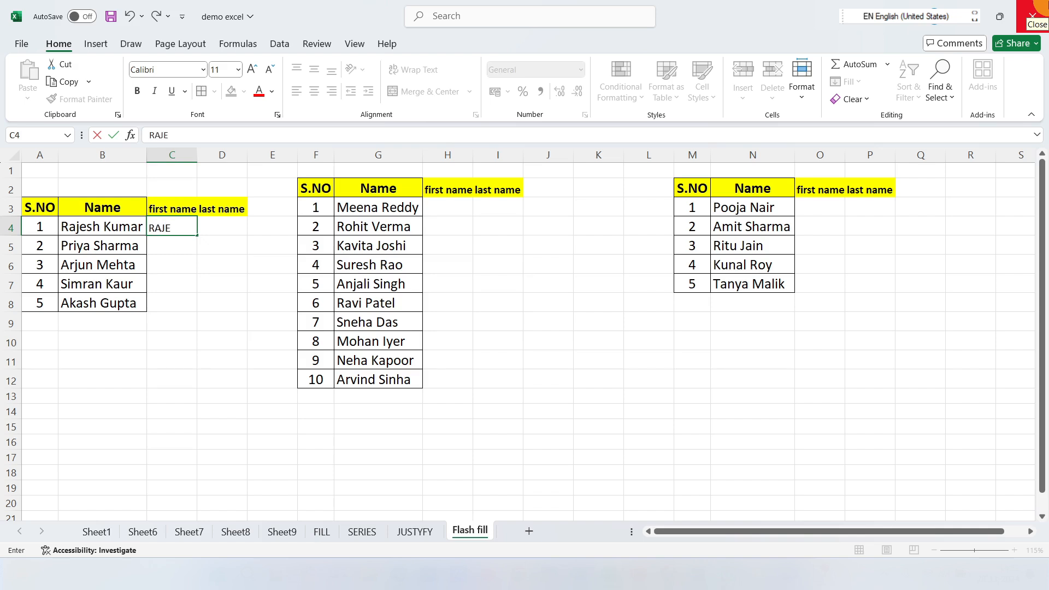
key("Tab")
type("K")
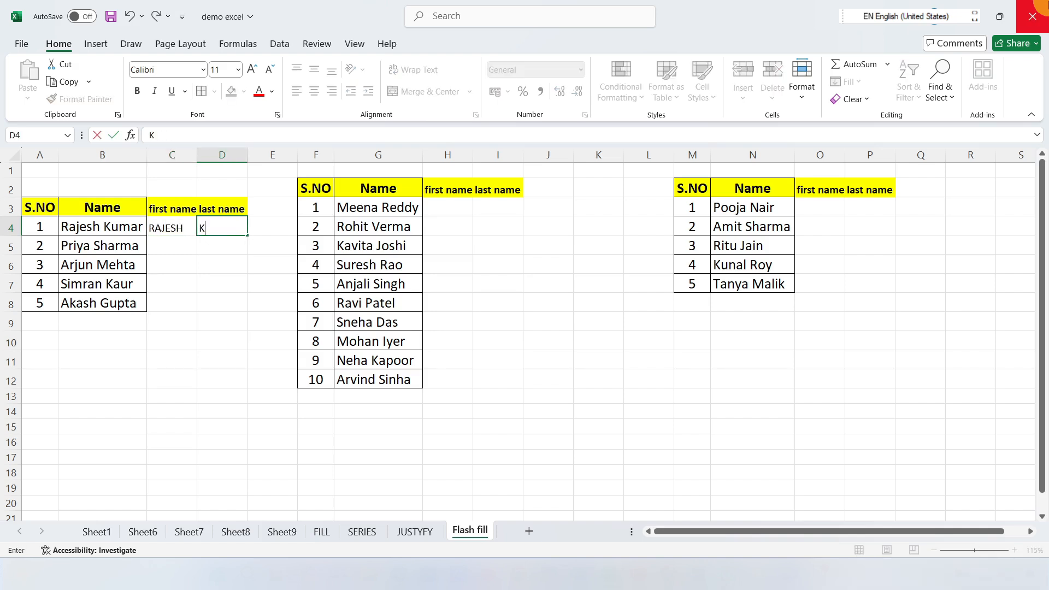
left_click(216, 306)
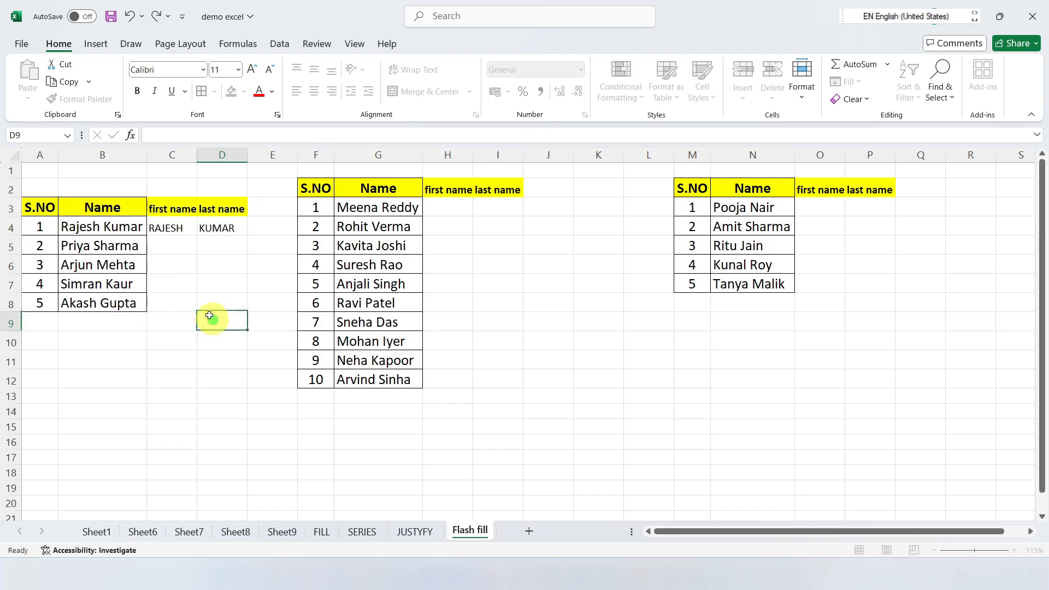
Step: Add borders around all cells of B3:D8 in the first name table
left_click_drag(137, 208, 227, 305)
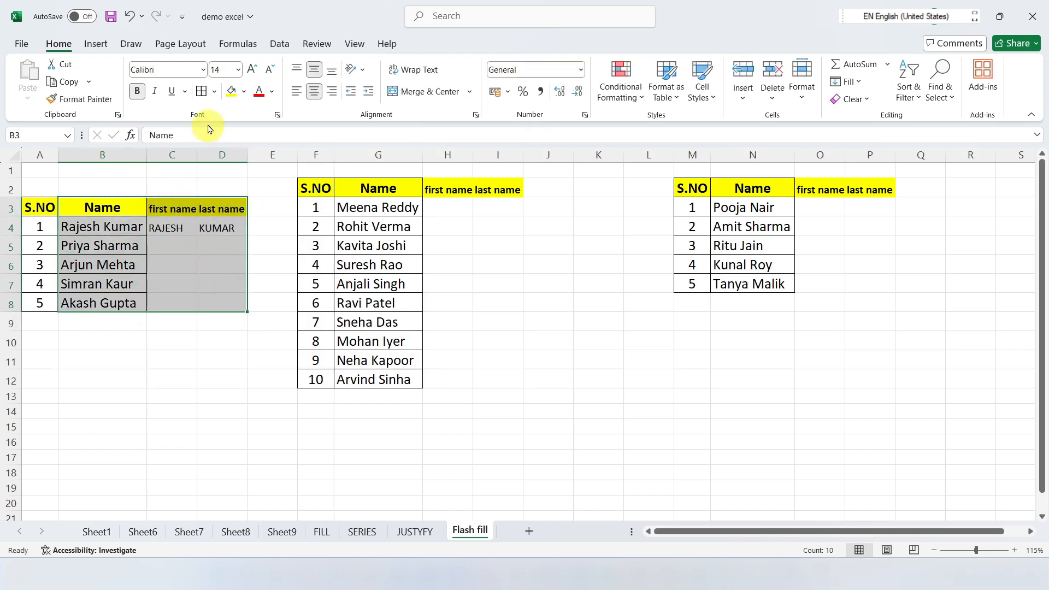
left_click(201, 92)
left_click(176, 261)
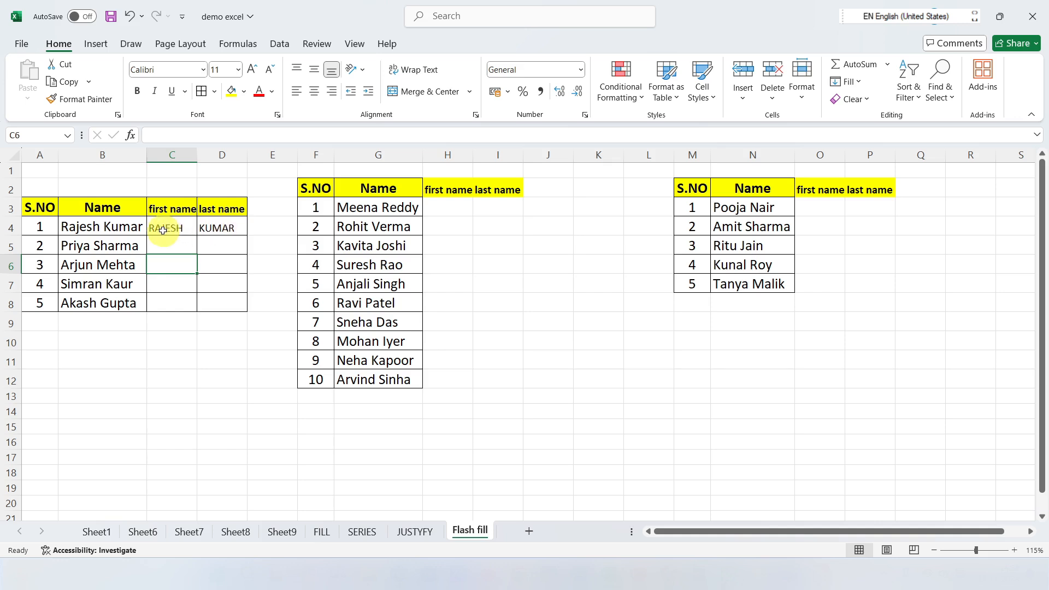
Step: Flash Fill the first name column C4:C8 from the example in C4
left_click_drag(162, 227, 171, 304)
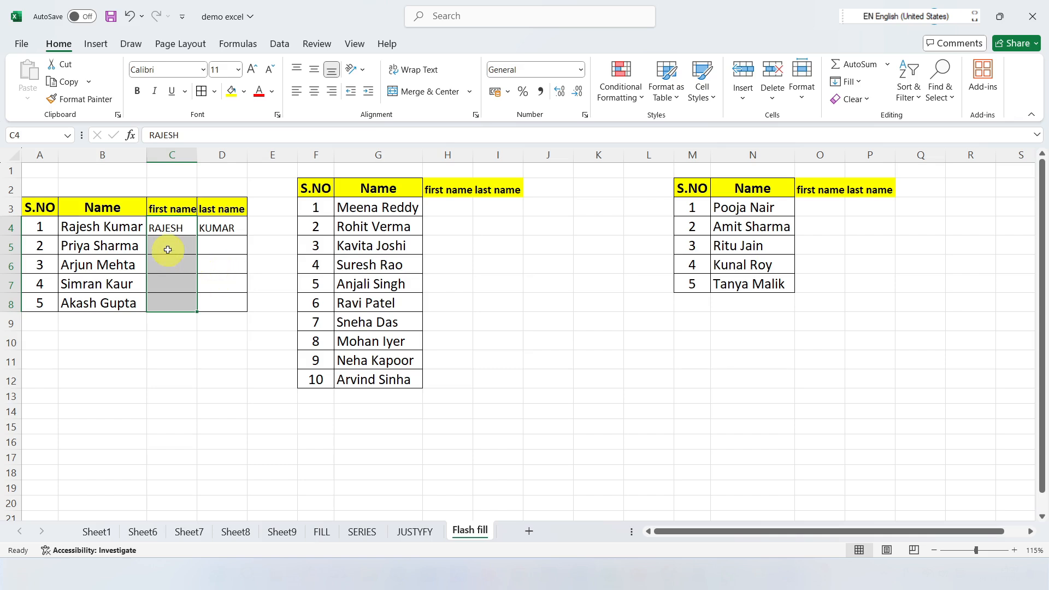
left_click(852, 82)
left_click(867, 238)
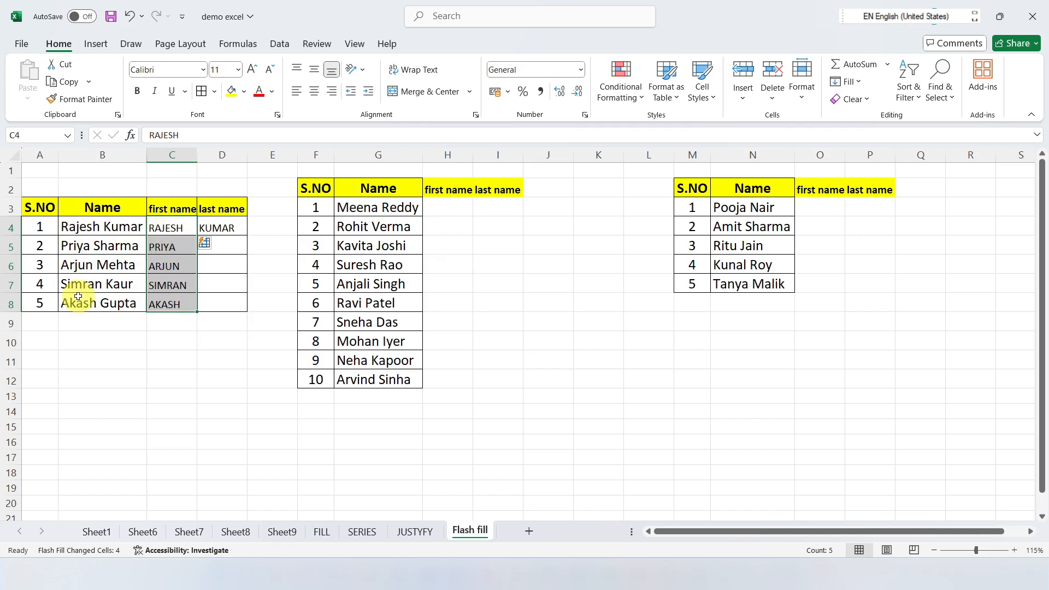
Step: Flash Fill the last name column D4:D8 from the example in D4
left_click_drag(223, 227, 227, 301)
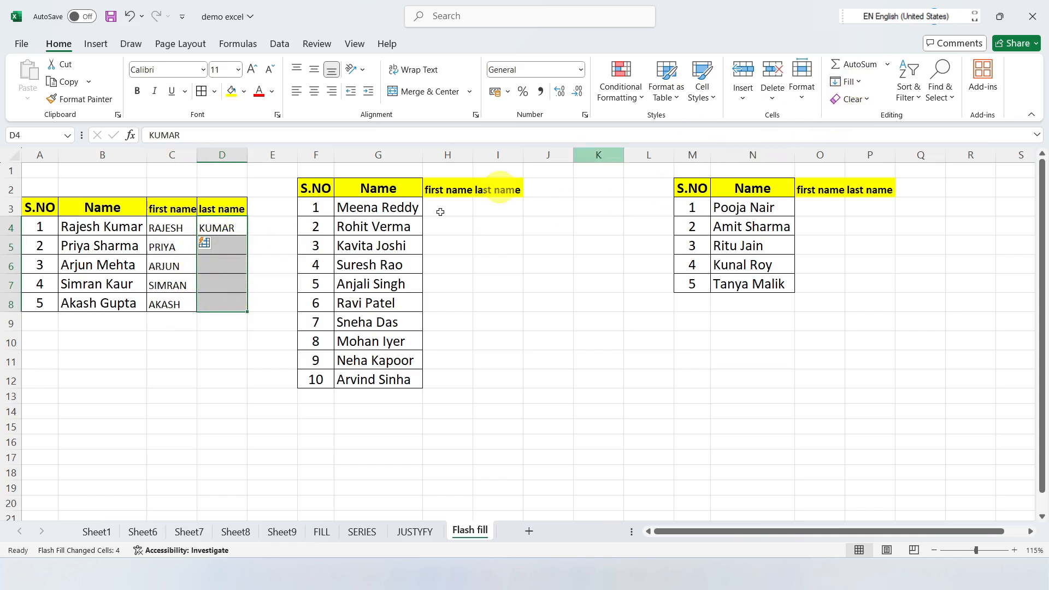
left_click(857, 83)
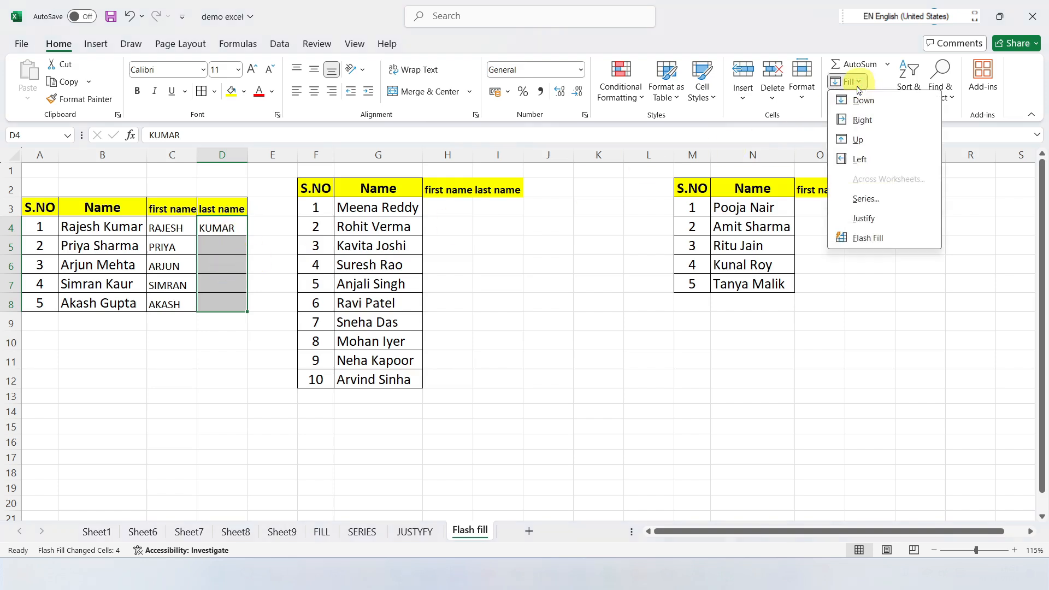
left_click(867, 238)
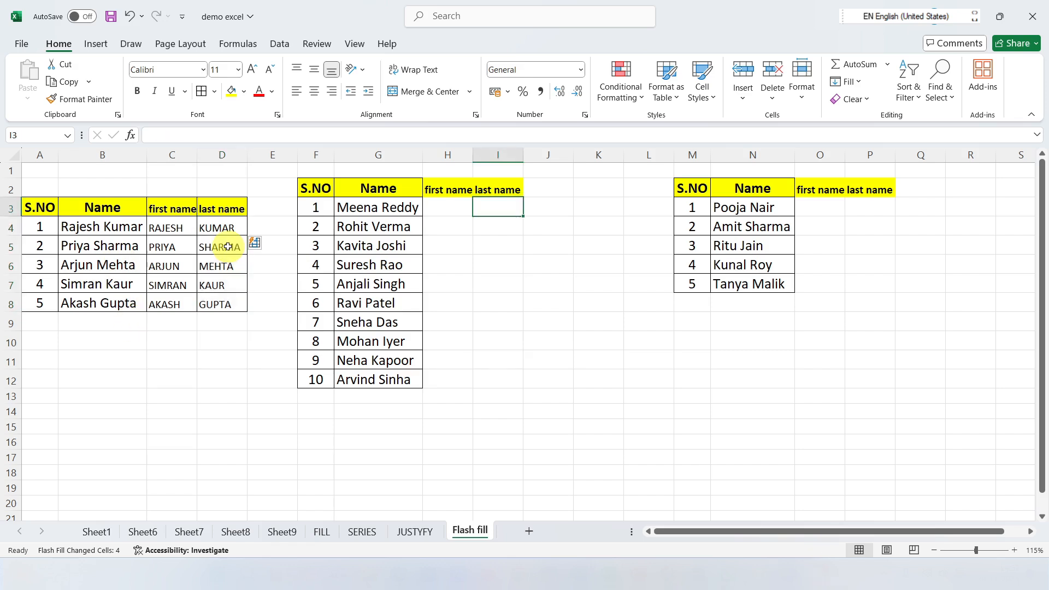
Step: Enter the first initial and last name from G3 in H3, separated by a space, as a Flash Fill example
left_click(451, 210)
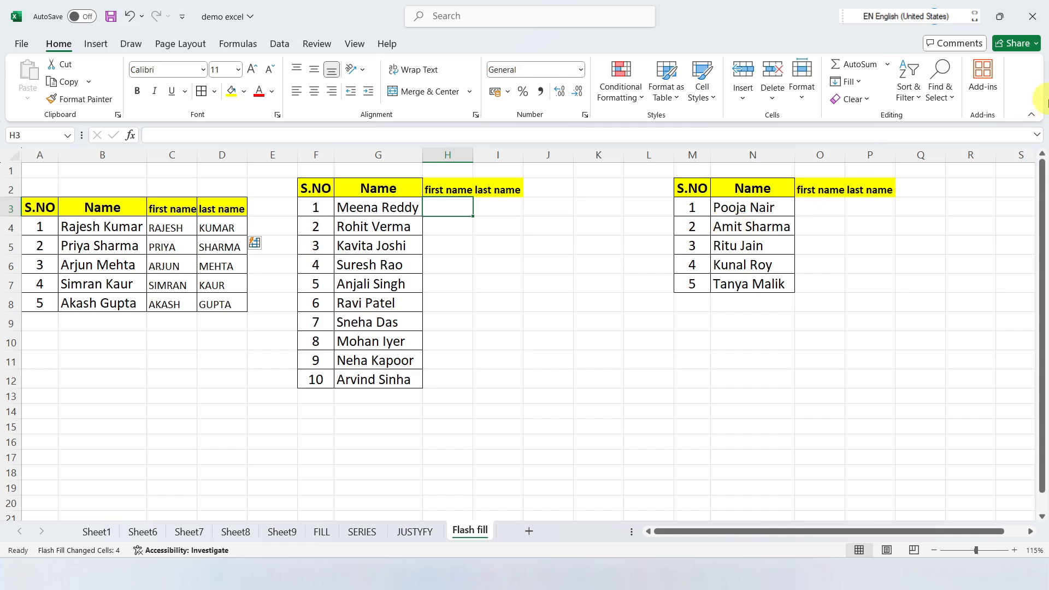
type("M")
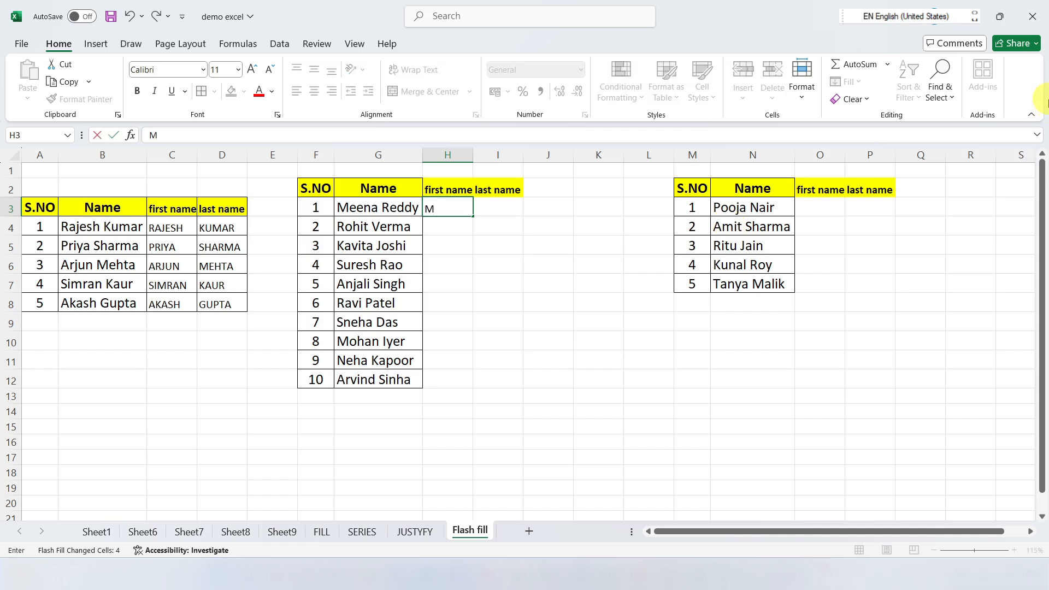
type(" Reddy")
left_click(548, 245)
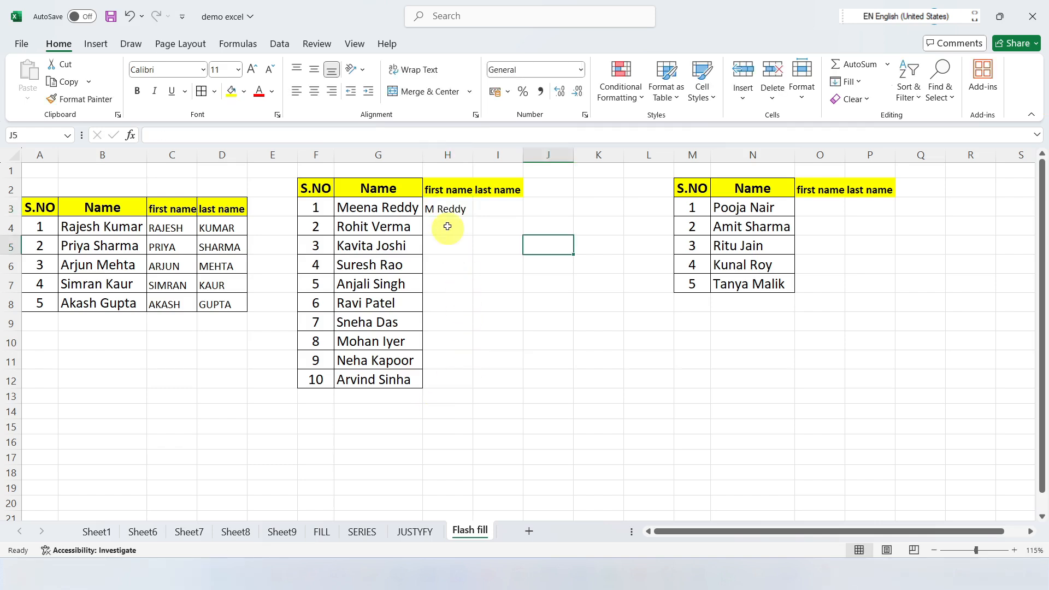
Step: Flash Fill H3:H12 with first initials and last names based on the example in H3
left_click(444, 210)
left_click_drag(444, 209, 453, 374)
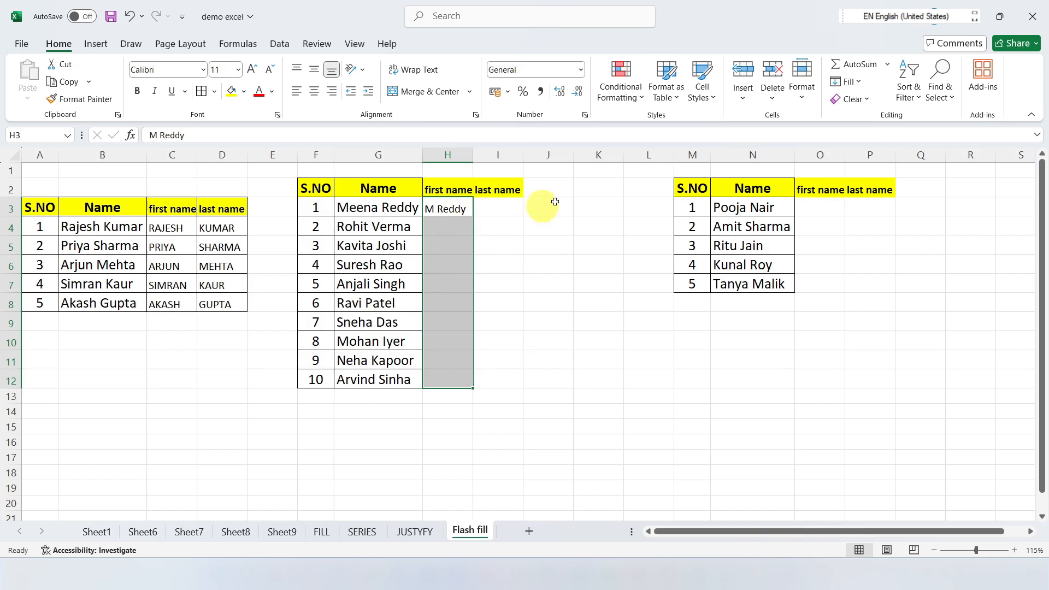
left_click(848, 81)
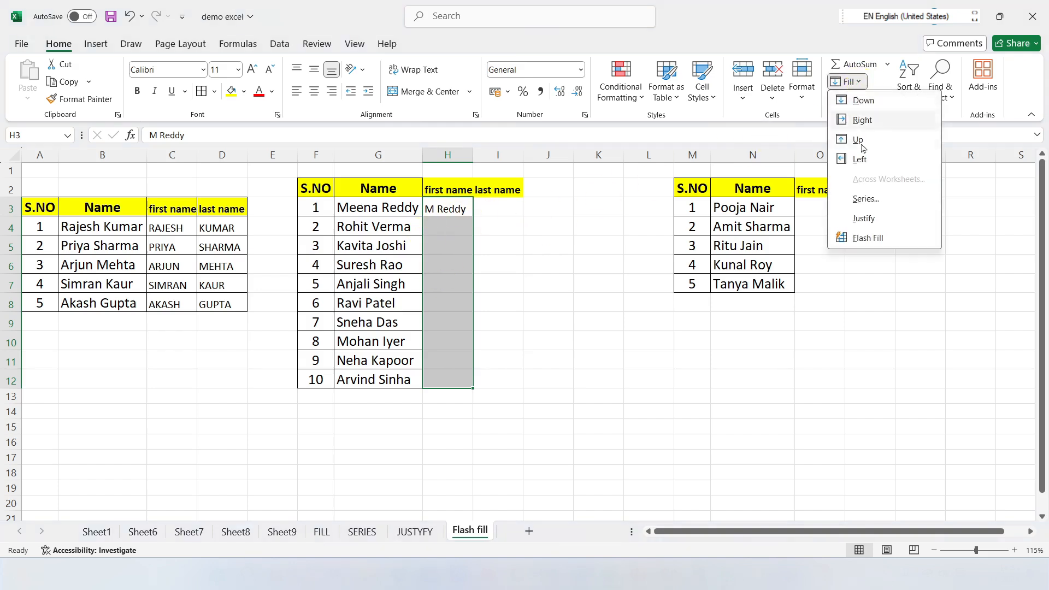
left_click(868, 238)
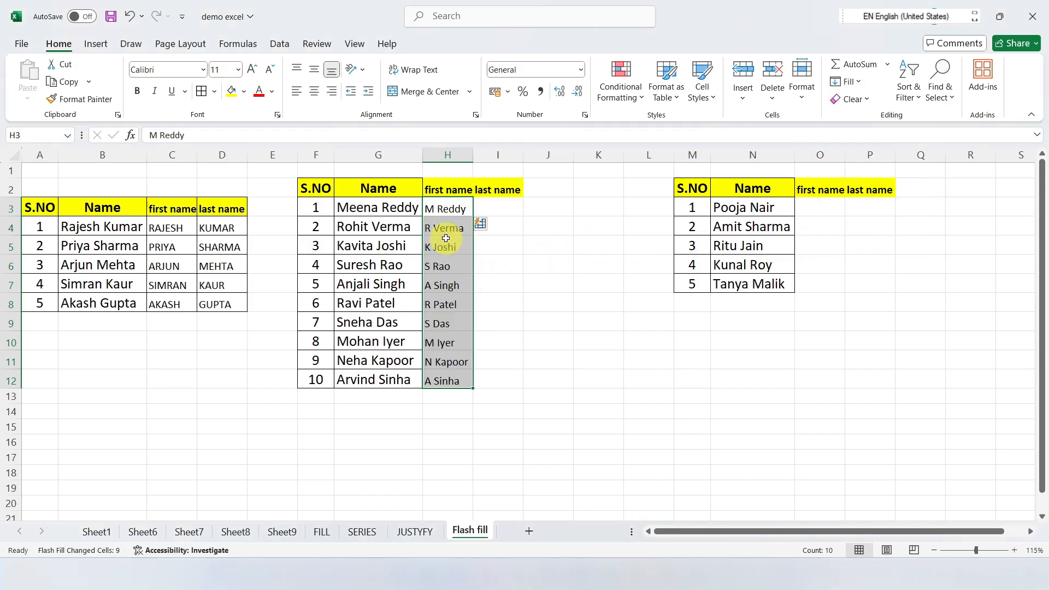
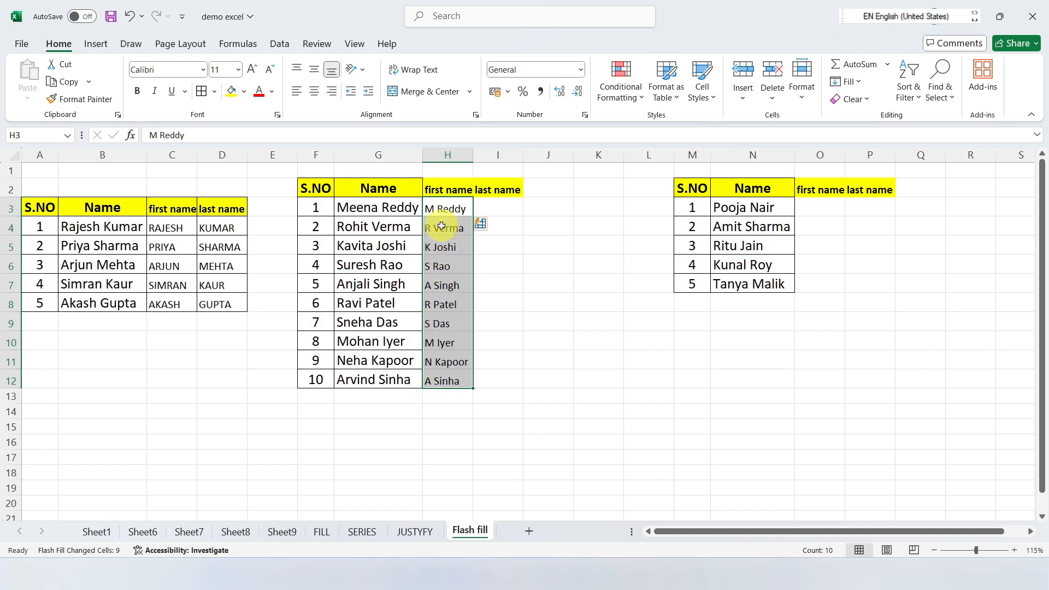
Step: Enter the two initials of the name in N3 into O3, separated by a space, as a Flash Fill example
left_click(496, 266)
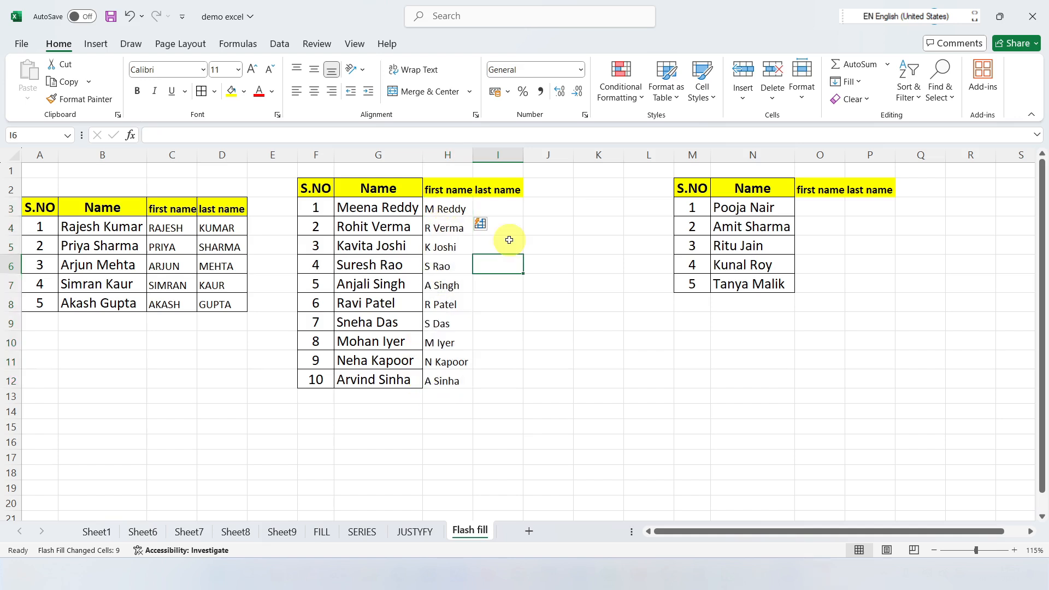
left_click(879, 211)
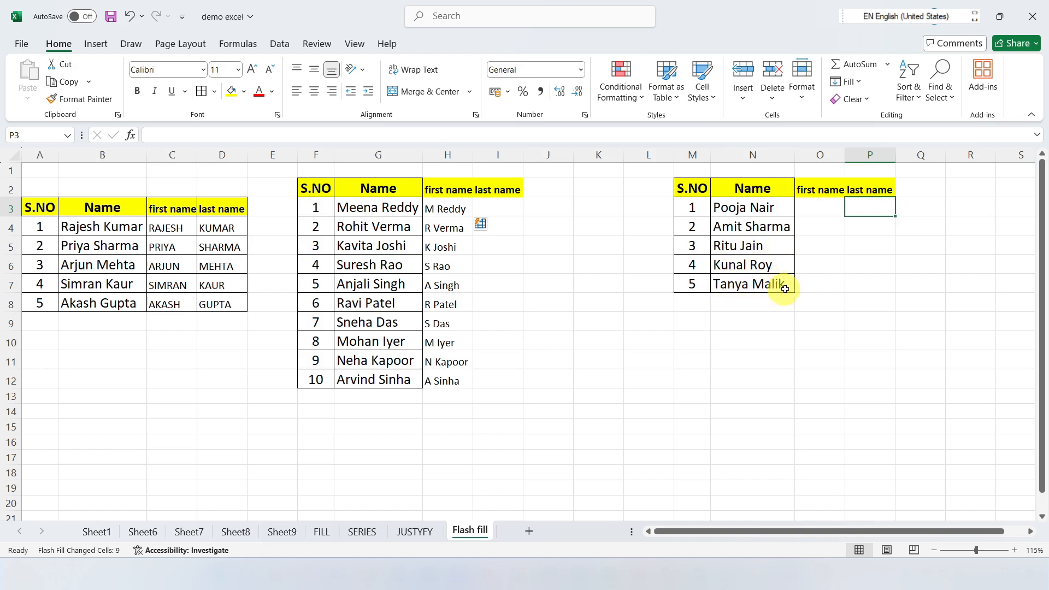
left_click(816, 206)
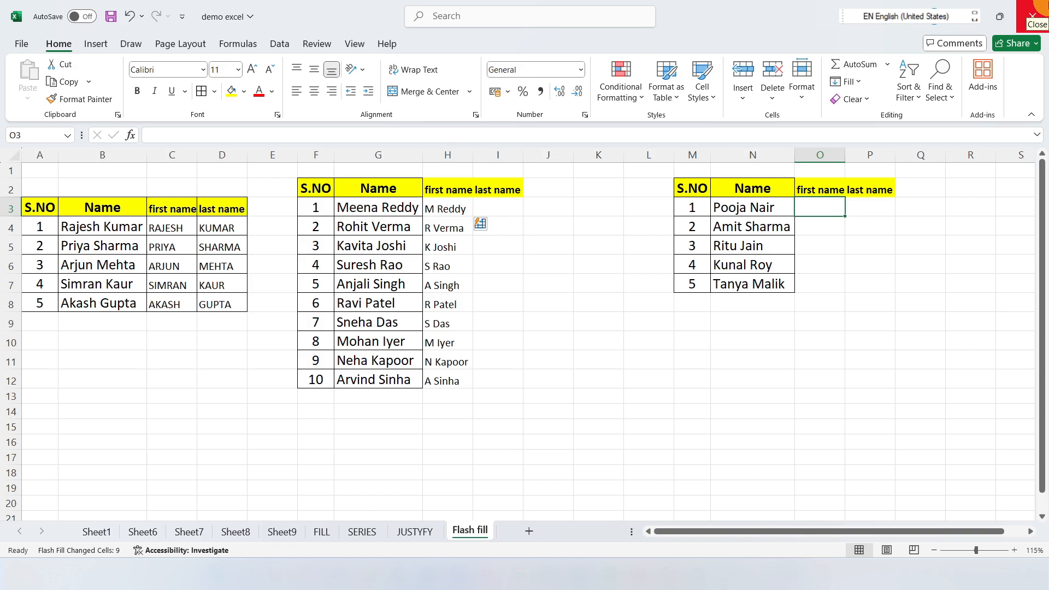
key("BackSpace")
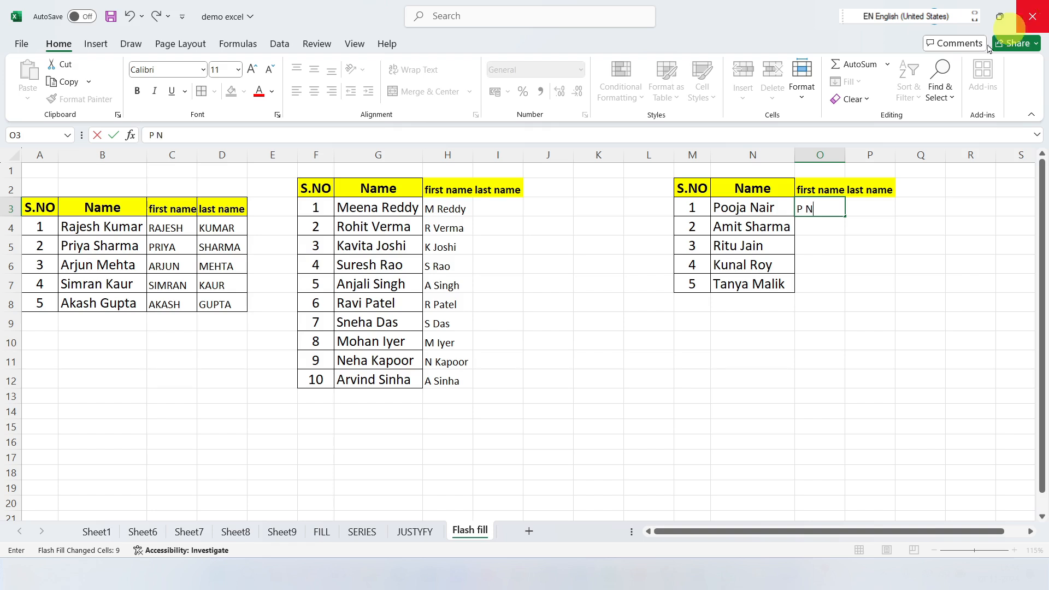
left_click(906, 246)
Step: Flash Fill O3:O7 with first and last initials based on the example in O3
left_click_drag(820, 208, 823, 279)
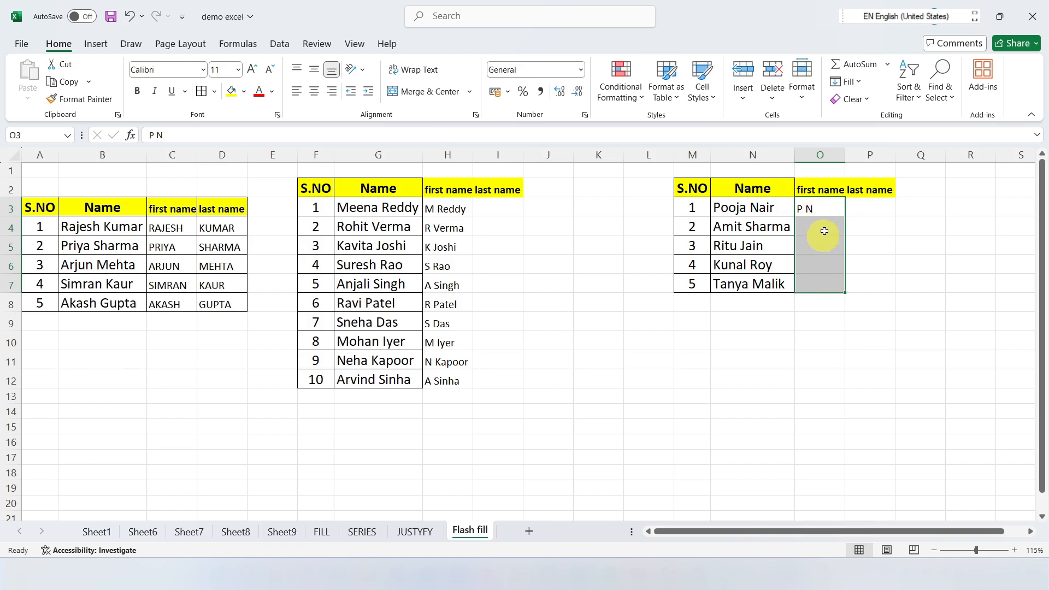
left_click(846, 81)
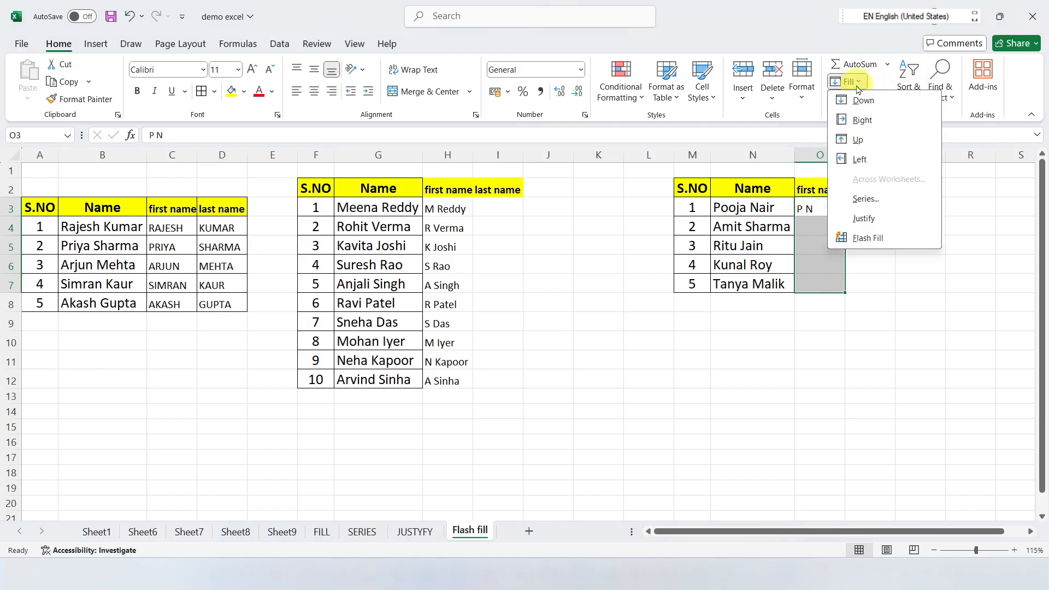
left_click(857, 238)
left_click(803, 266)
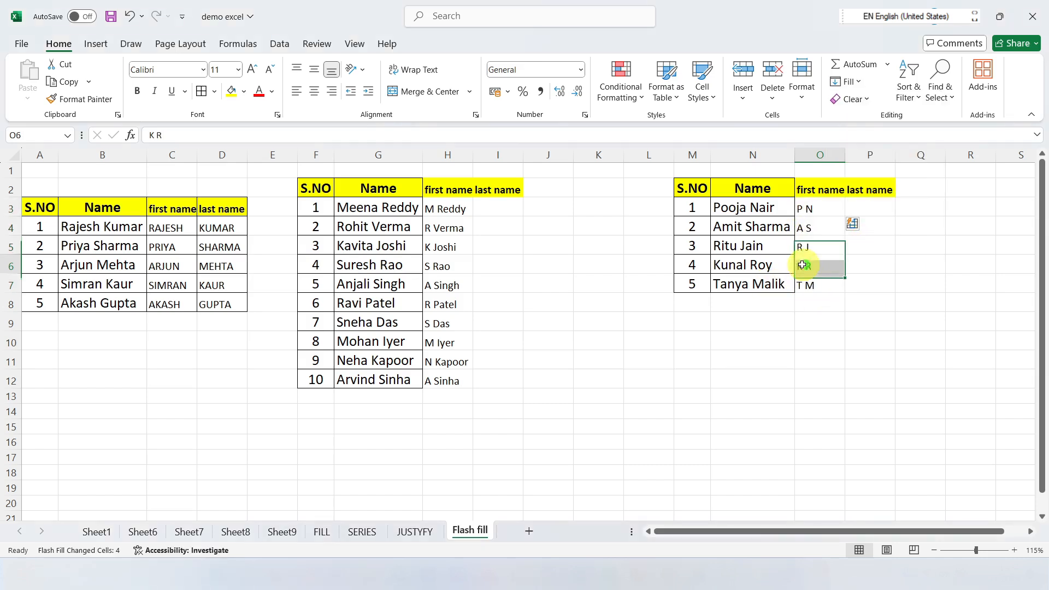
left_click(850, 82)
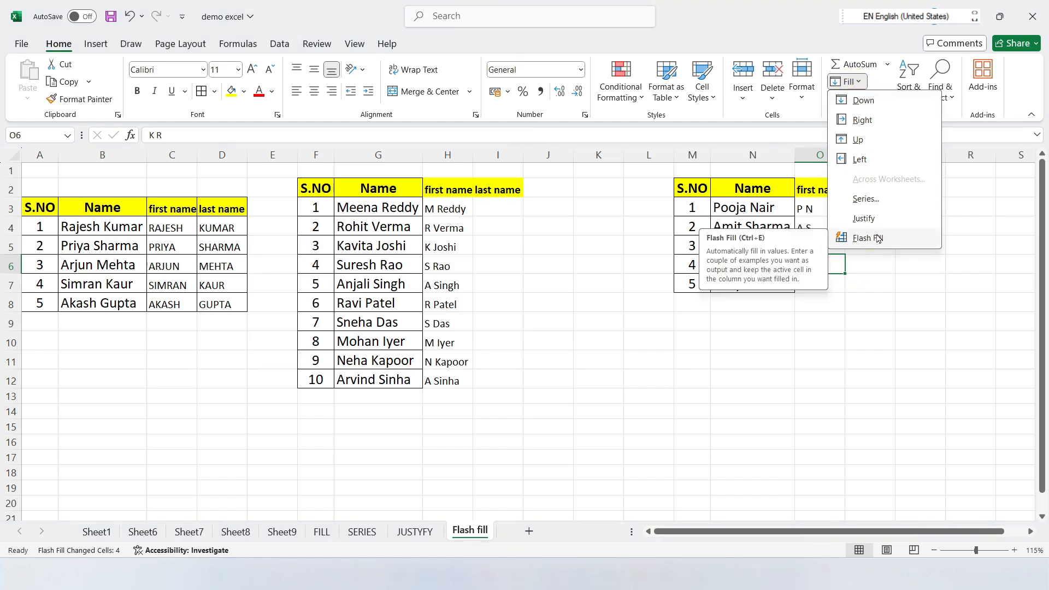
left_click(962, 201)
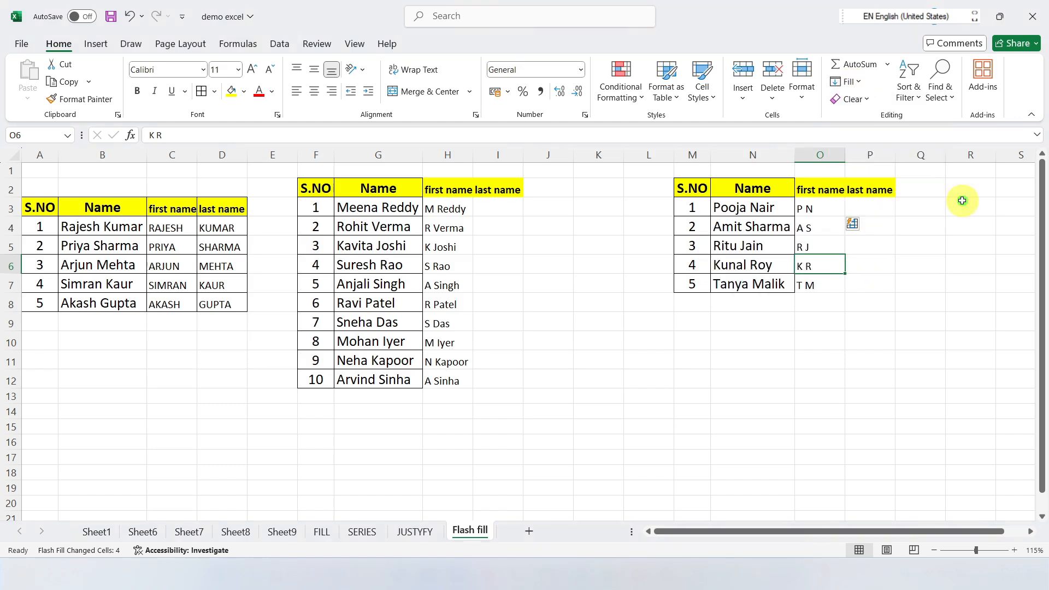
left_click(873, 103)
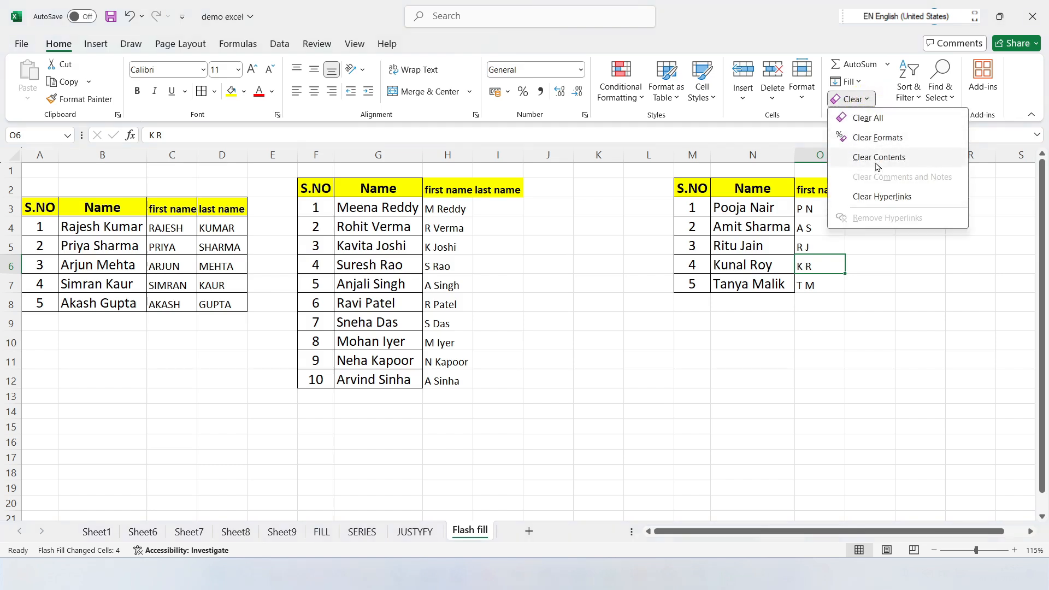
left_click(929, 280)
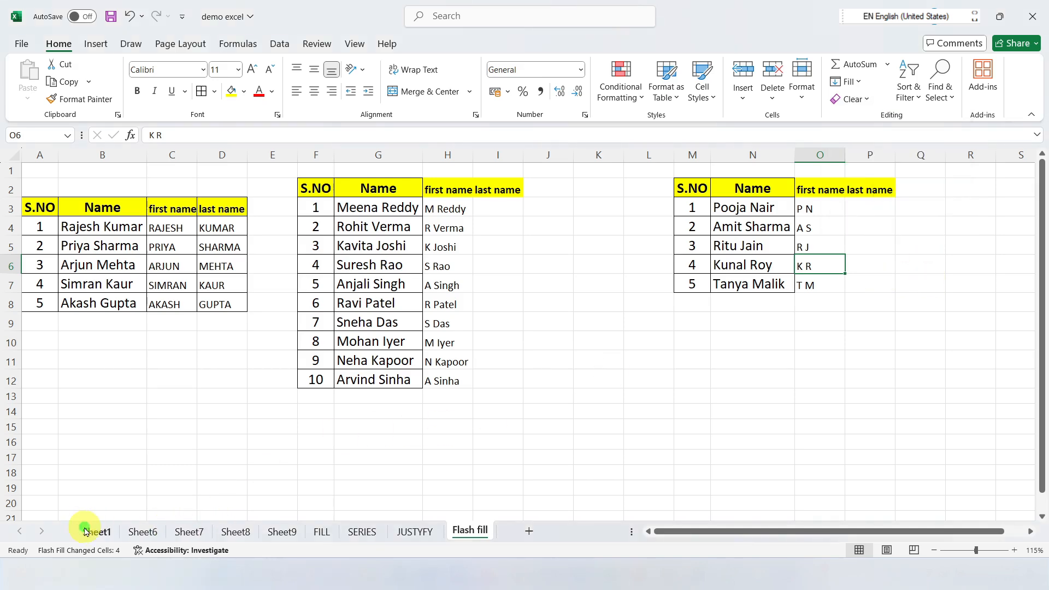
Step: Switch to Sheet1
left_click(90, 530)
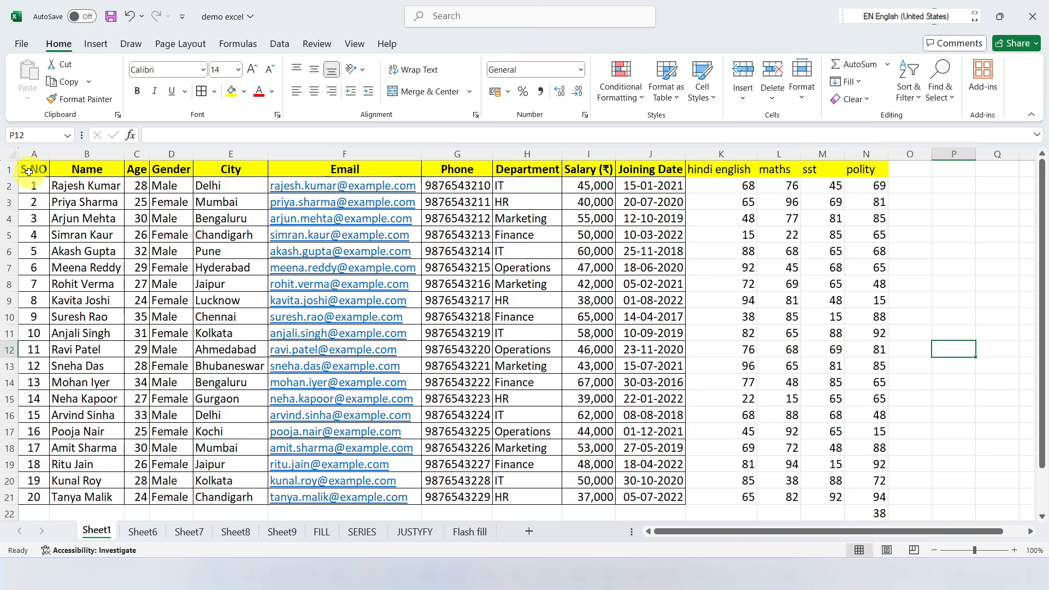
Step: Apply Clear All to the data table A1:N21 twice, undoing the clearing each time
left_click_drag(29, 172, 854, 501)
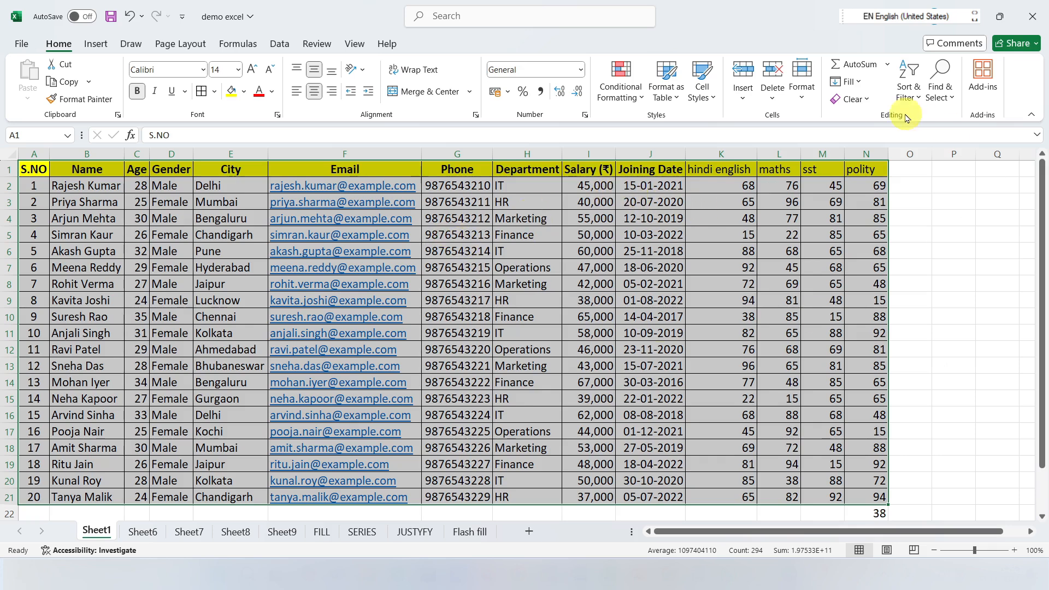
left_click(853, 99)
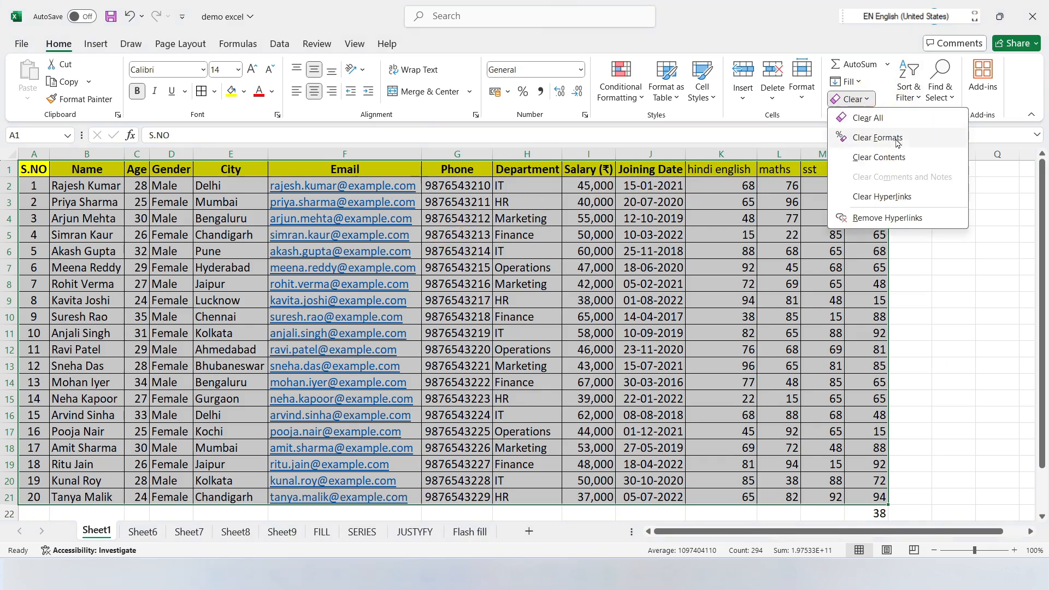
left_click(871, 119)
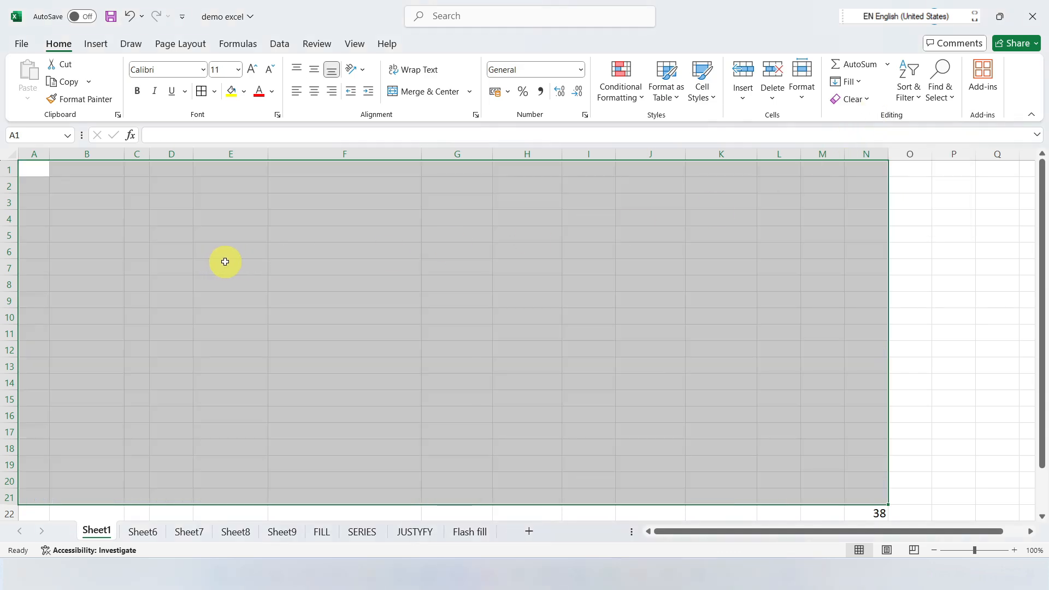
key("ctrl+z")
left_click(908, 252)
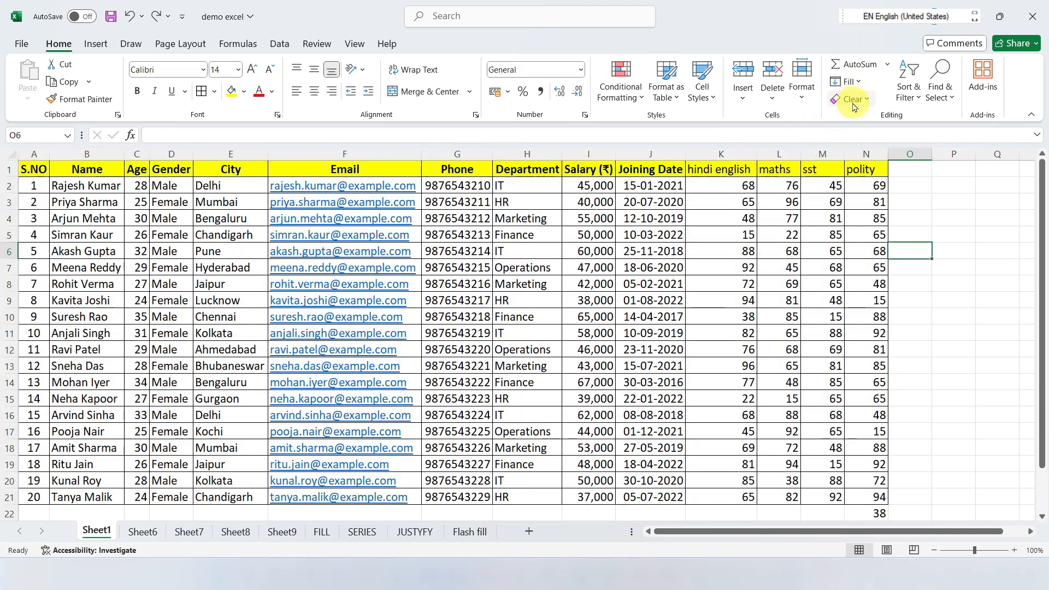
left_click_drag(24, 171, 871, 494)
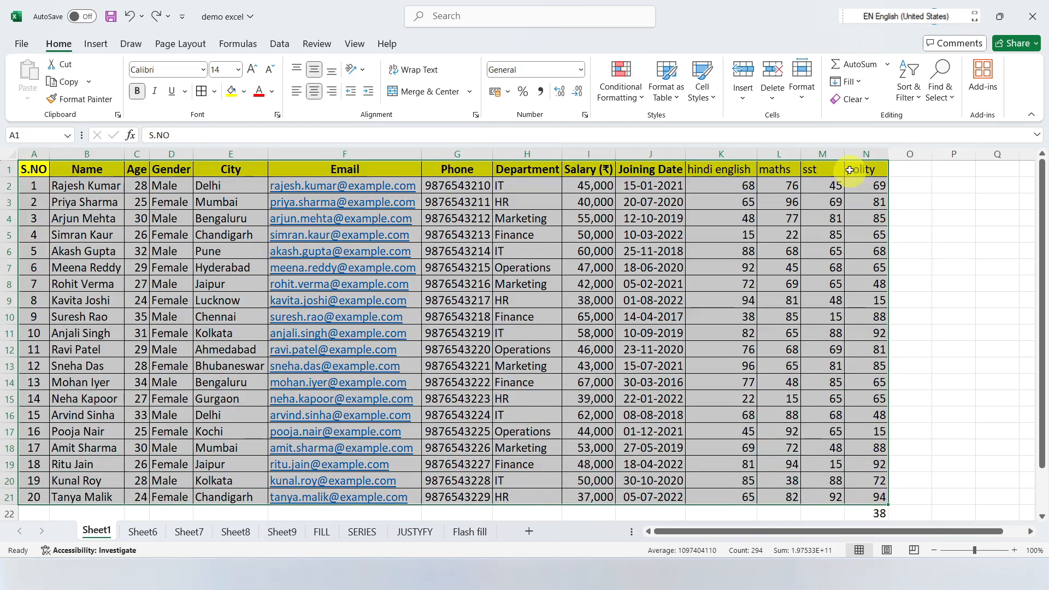
left_click(867, 101)
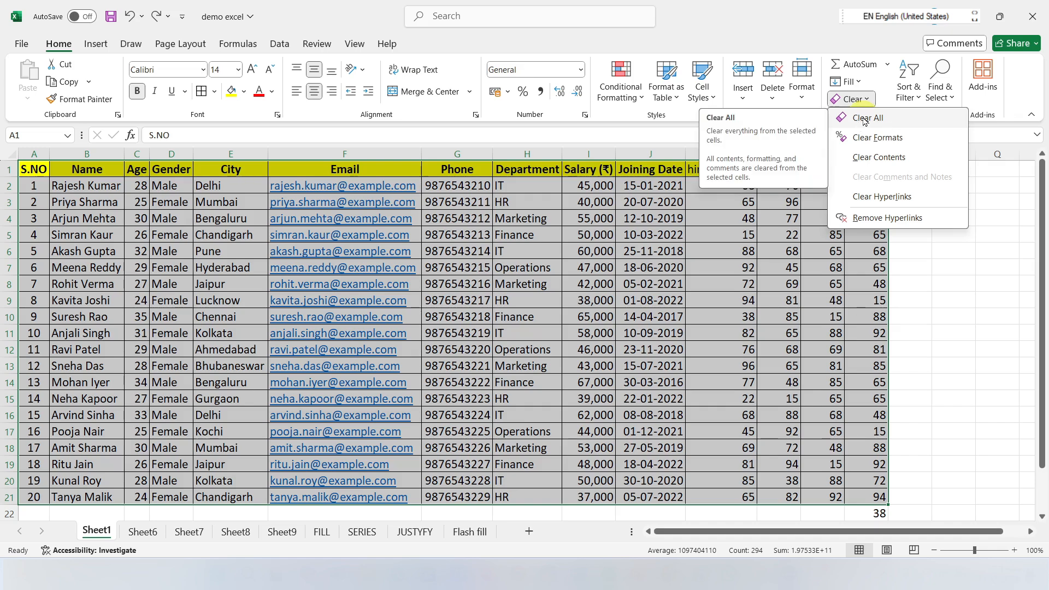
left_click(865, 119)
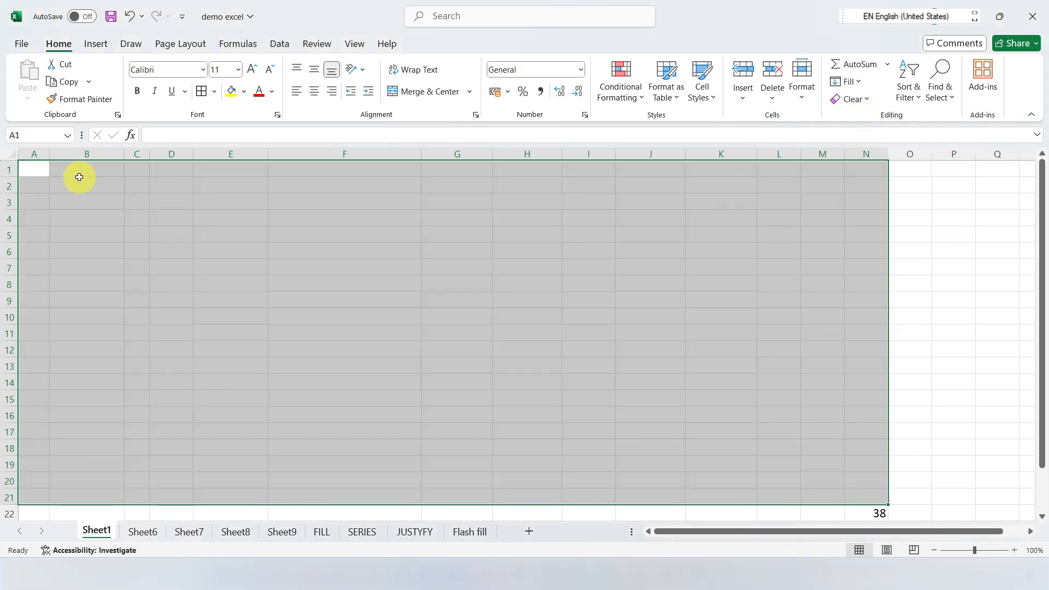
key("ctrl+z")
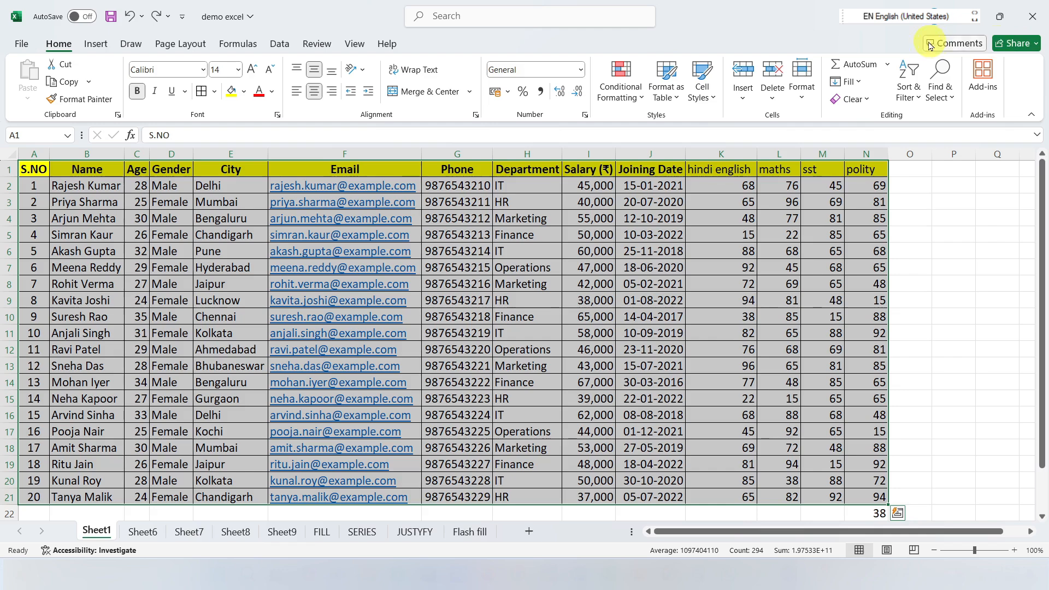
Step: Clear only the formats of the data table A1:N21, and undo the clearing
left_click(852, 99)
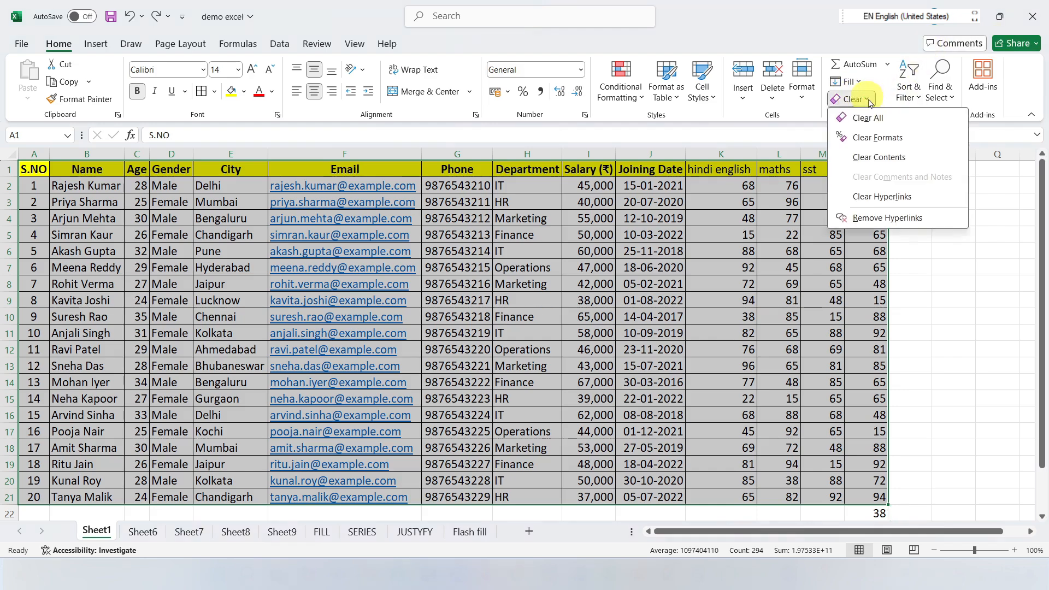
left_click(875, 141)
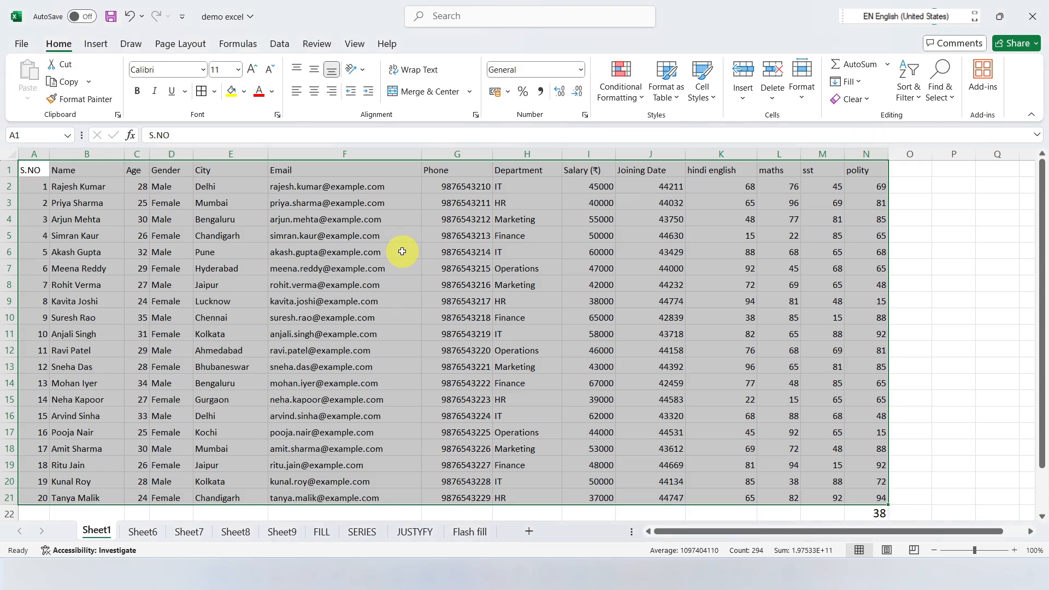
key("ctrl+z")
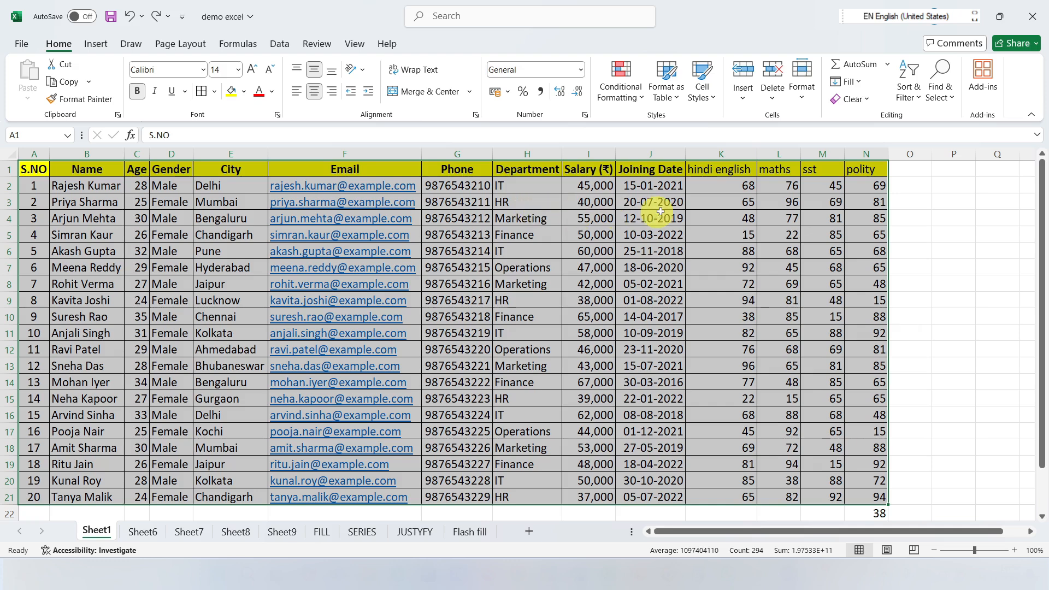
Step: Try Clear Contents on the data table A1:N21 to remove its values but keep the formatting
left_click(867, 101)
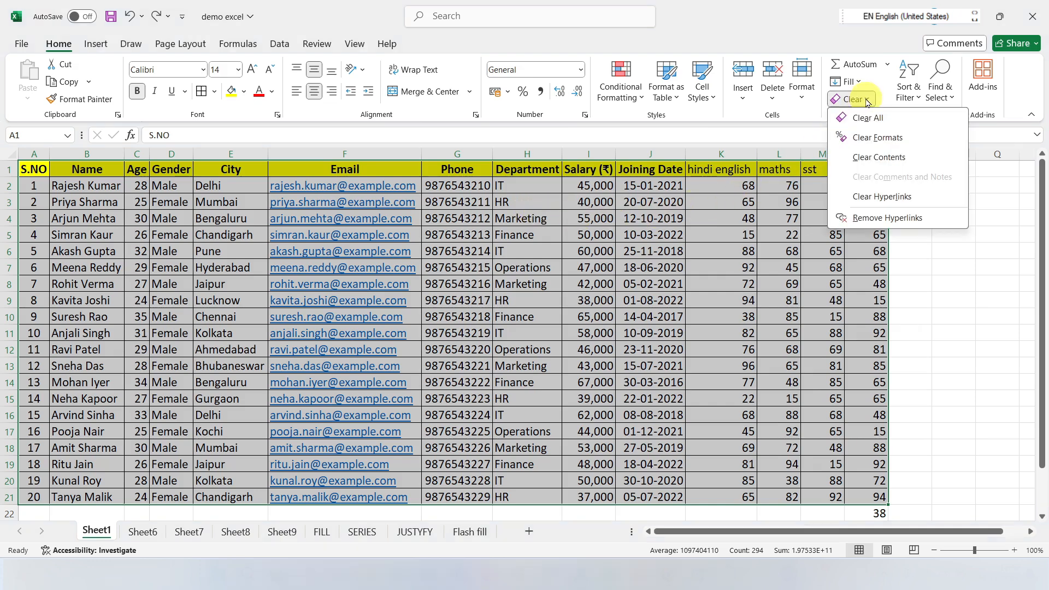
left_click(871, 159)
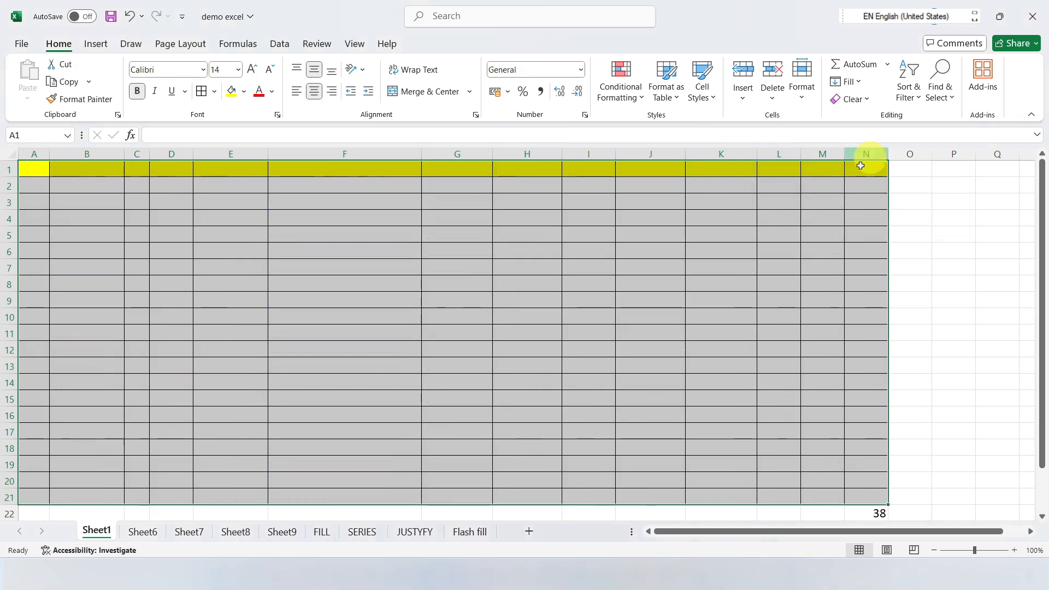
left_click(847, 81)
left_click(999, 273)
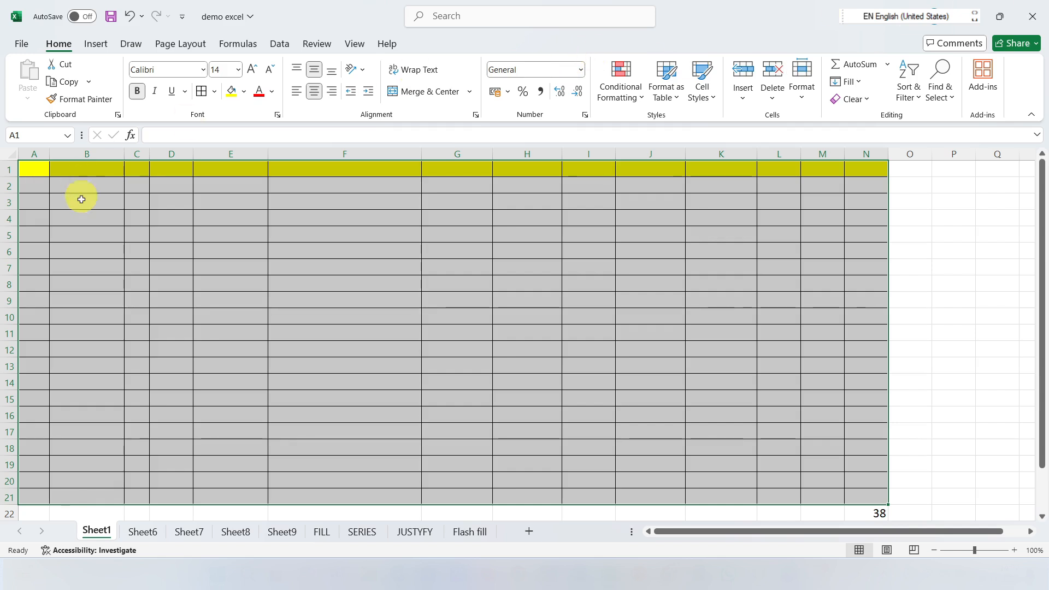
left_click(847, 81)
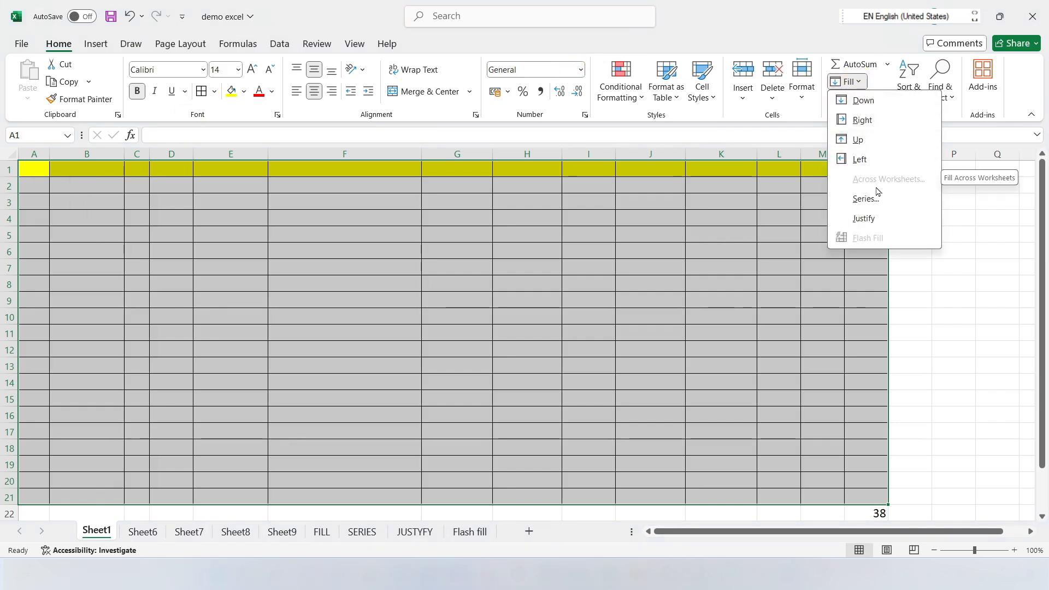
left_click(868, 100)
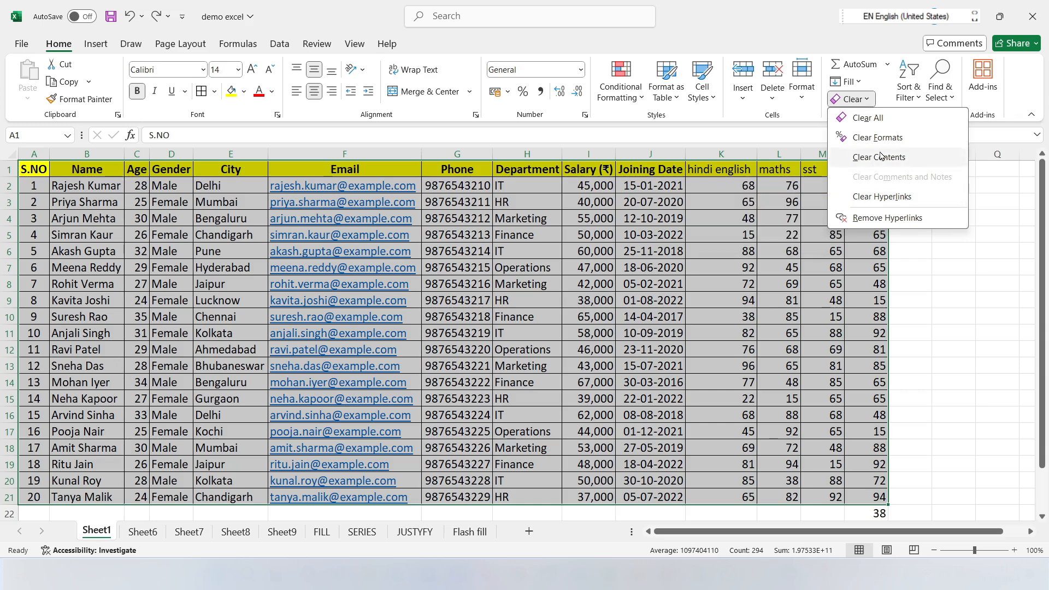
left_click(822, 263)
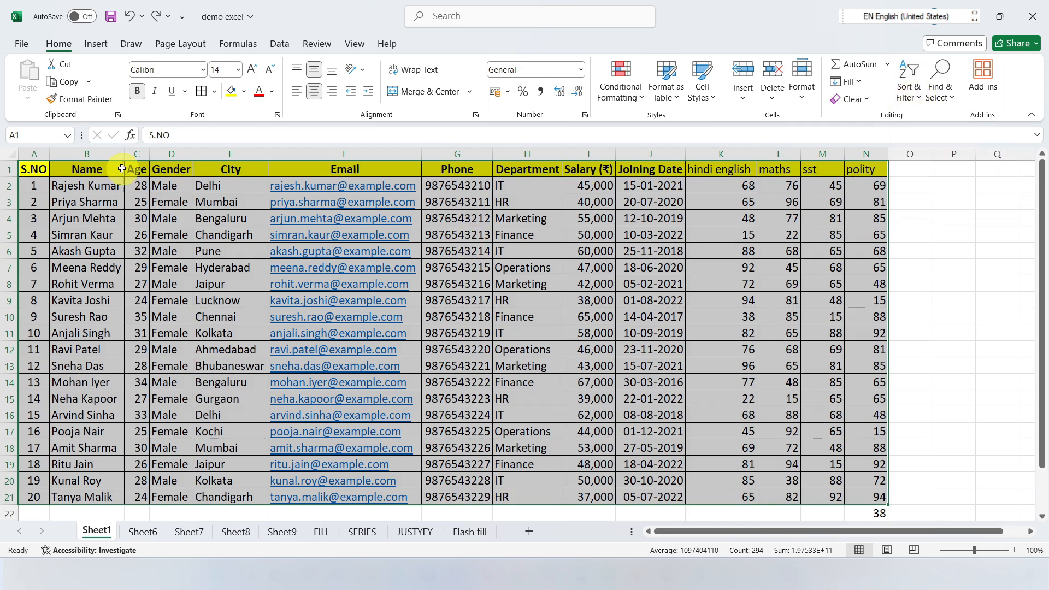
left_click(917, 100)
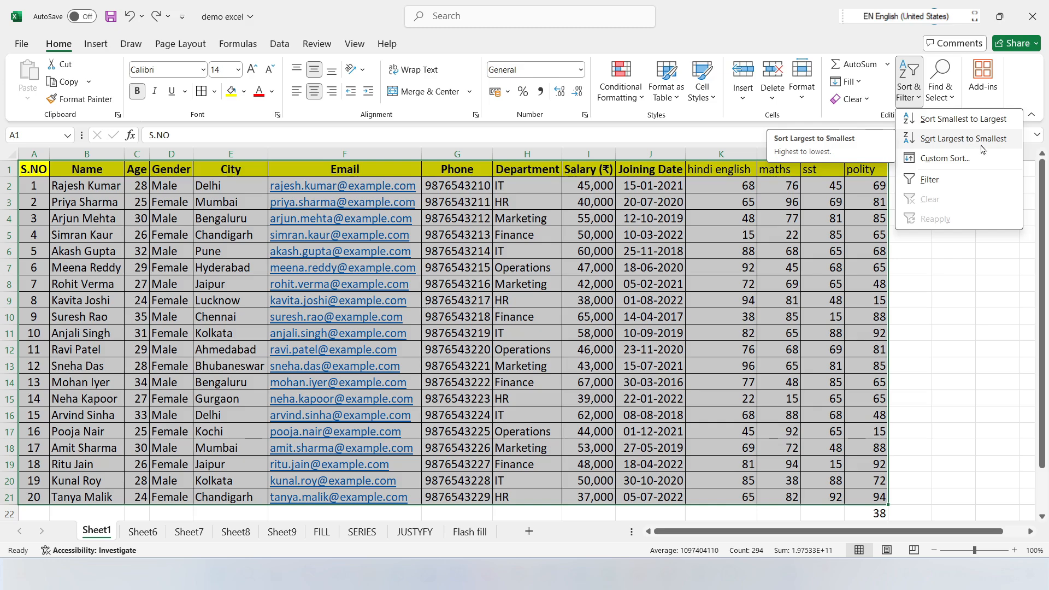
left_click(739, 306)
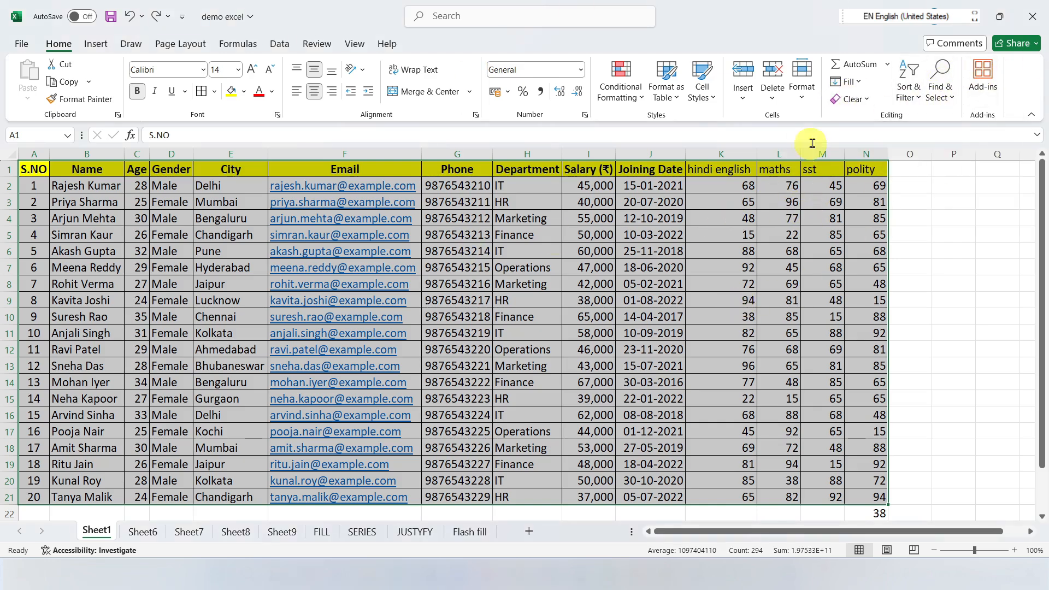
Step: Turn on filtering for the data table A1:N21 and deselect the range
left_click(916, 101)
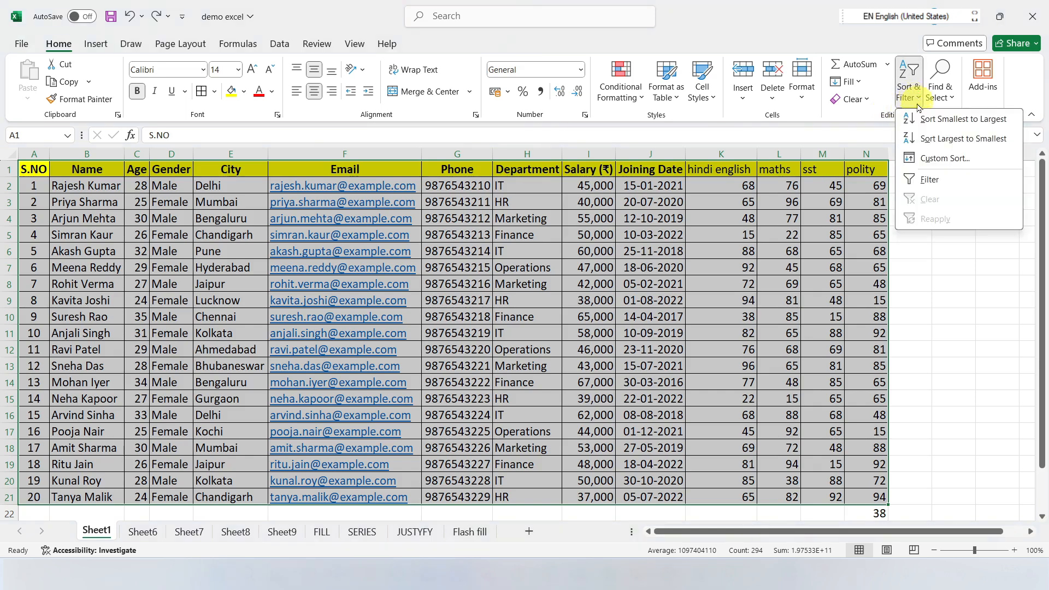
left_click(927, 181)
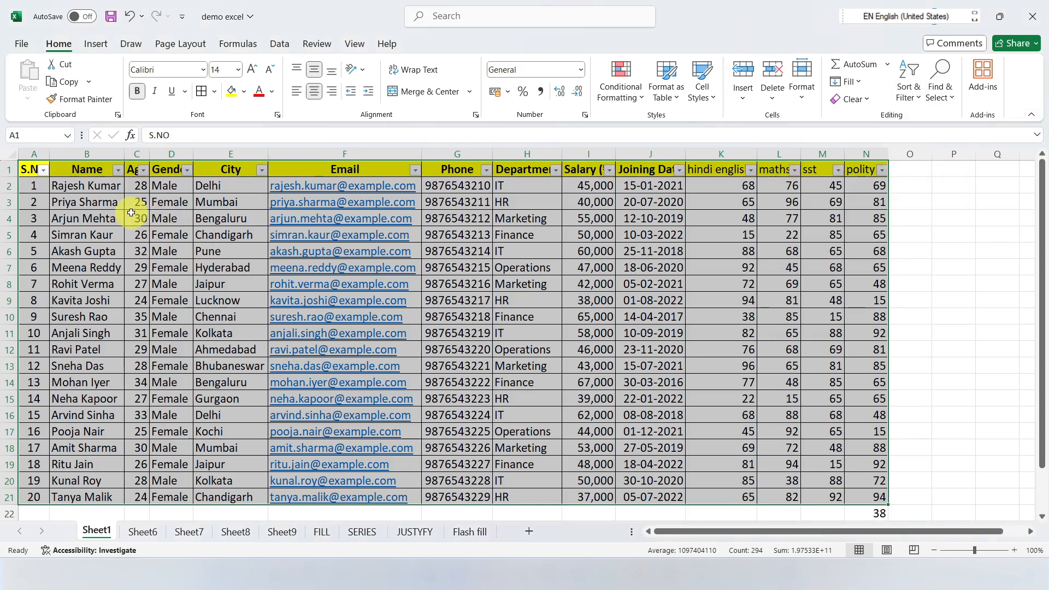
left_click(579, 234)
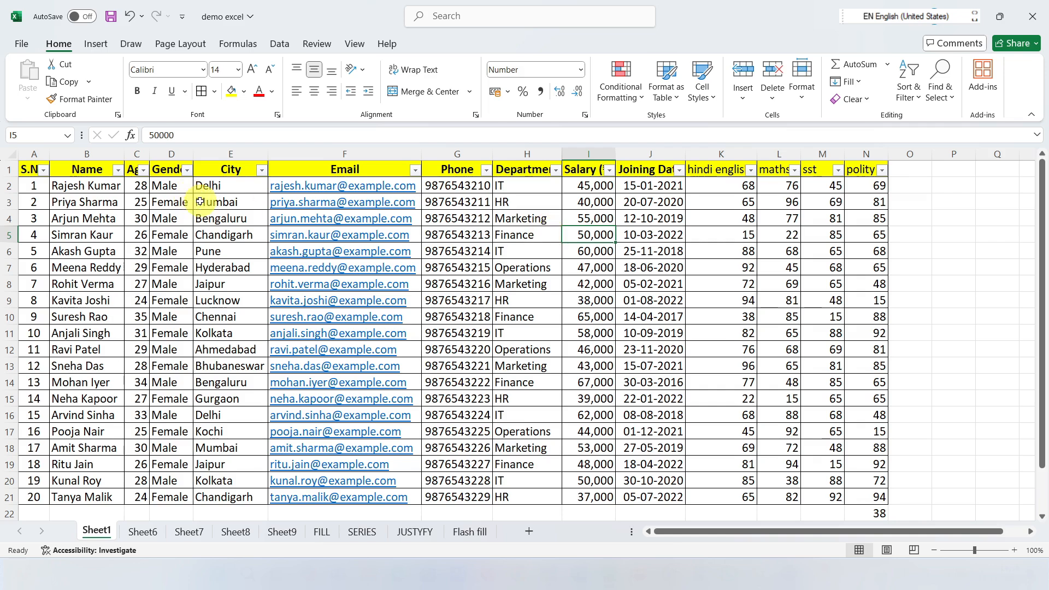
left_click(540, 282)
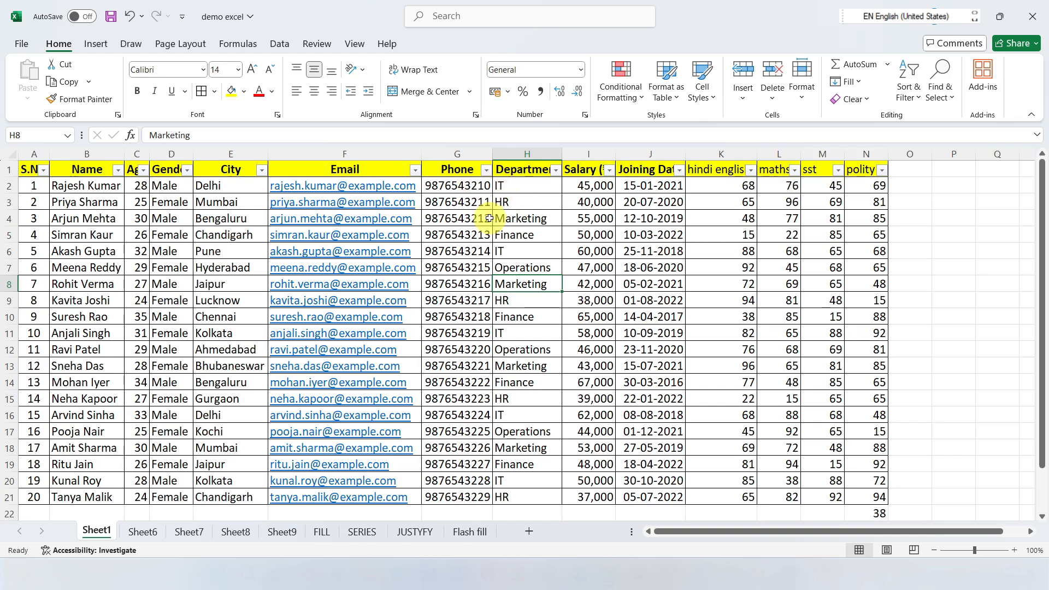
Step: Filter the Department column to show only the IT rows
left_click(555, 170)
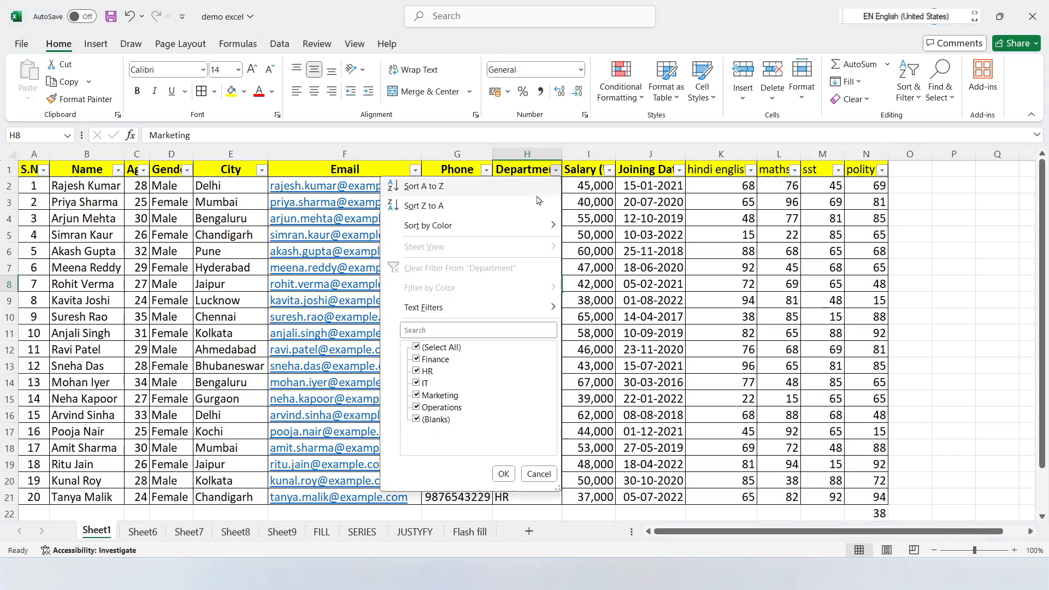
left_click(433, 349)
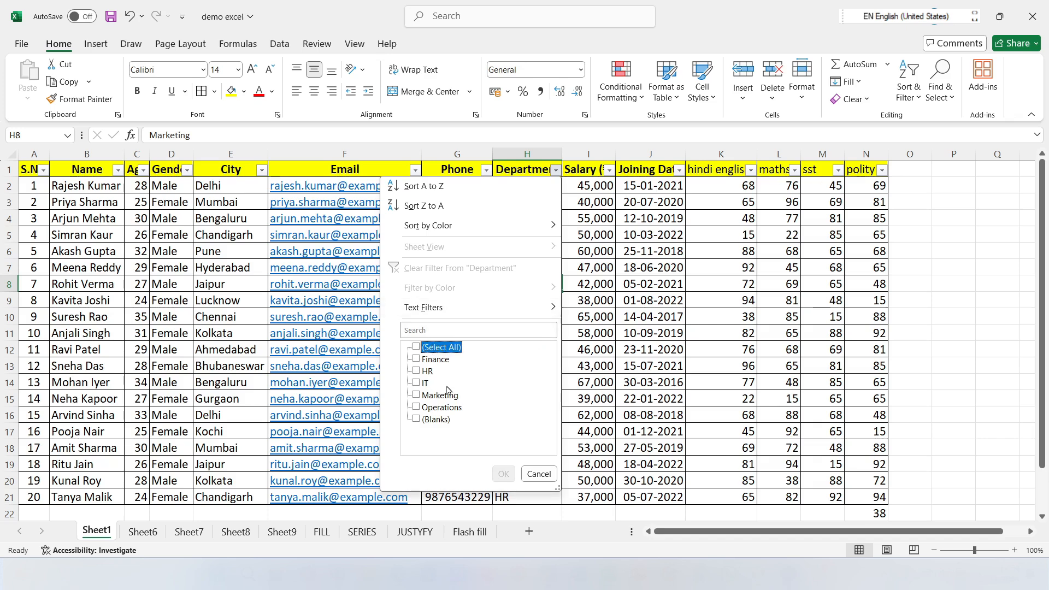
left_click(416, 384)
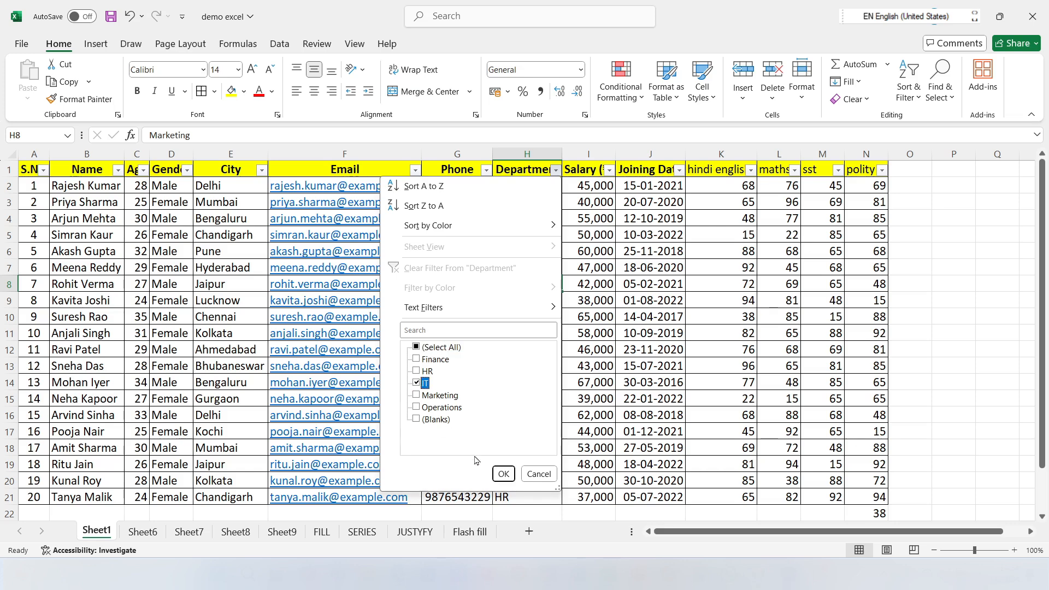
left_click(502, 473)
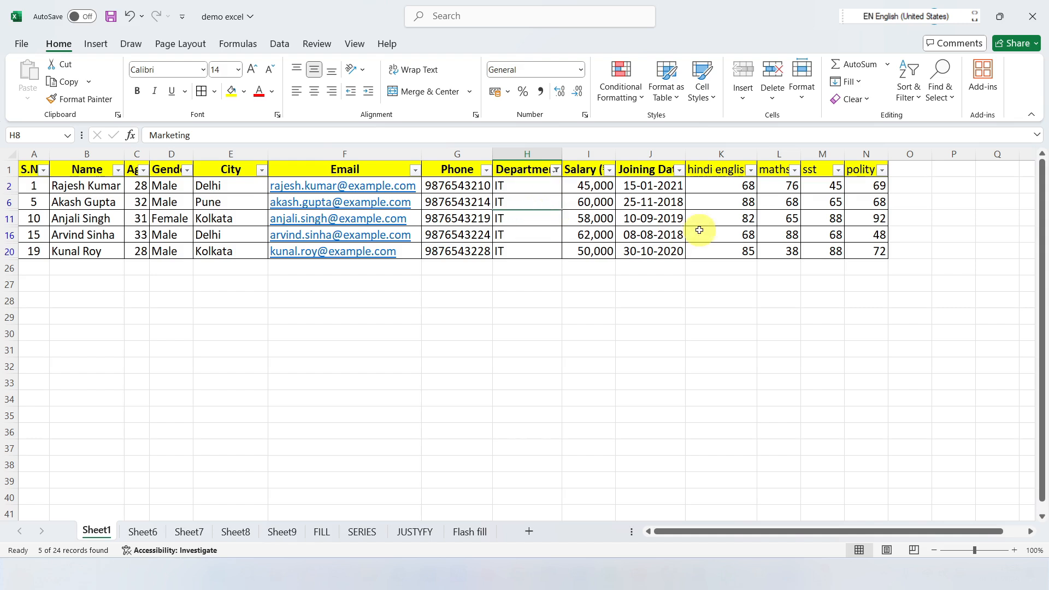
Step: Reselect all departments in the Department filter to show every row again
left_click(555, 170)
left_click(453, 347)
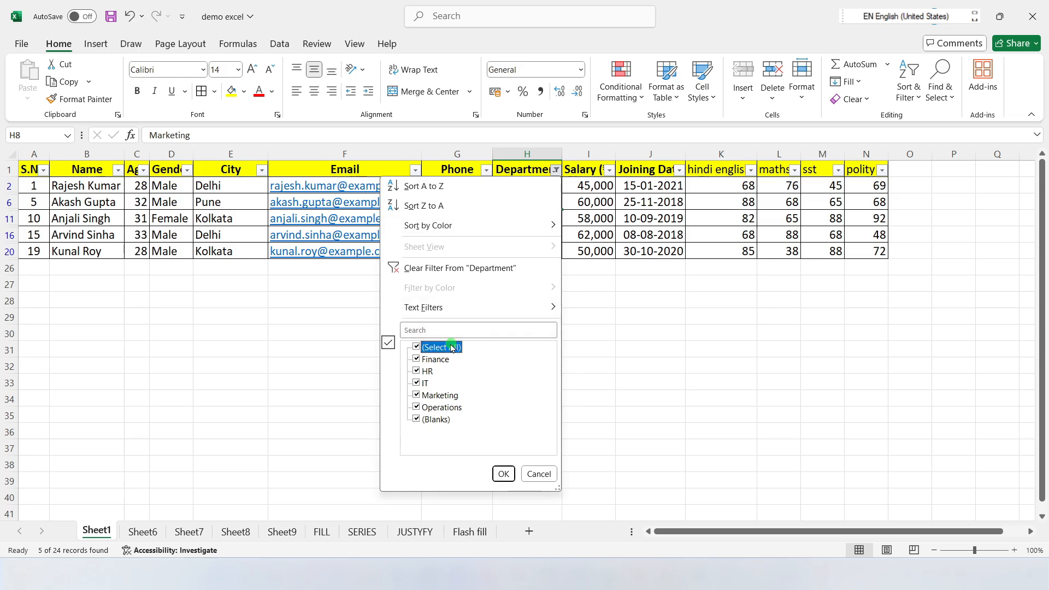
left_click(500, 475)
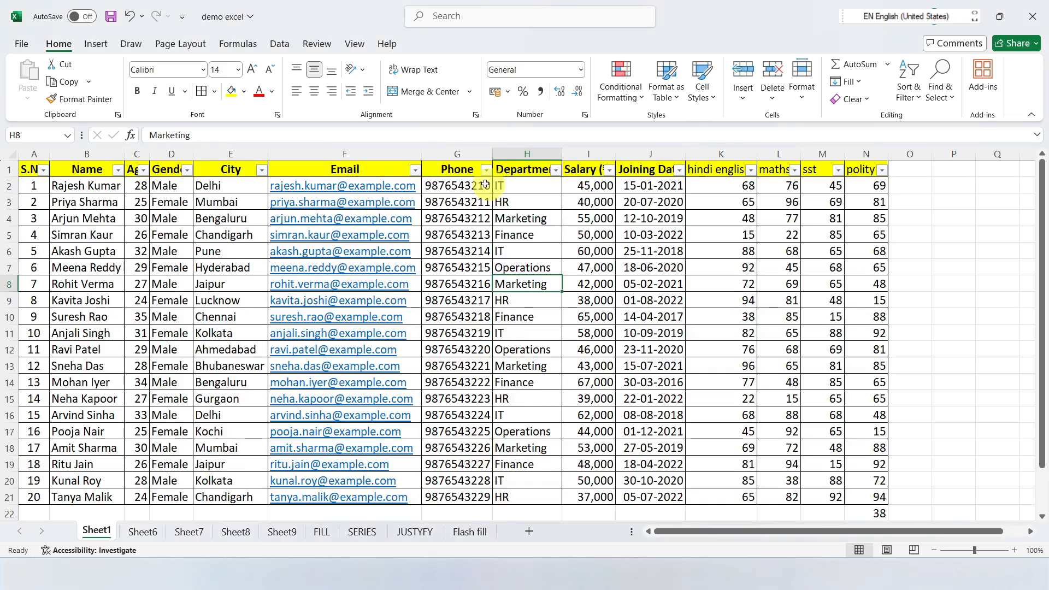
Step: Examine the filter and sort options offered for the City, Age and Joining Date columns, leaving each without applying anything
left_click(511, 187)
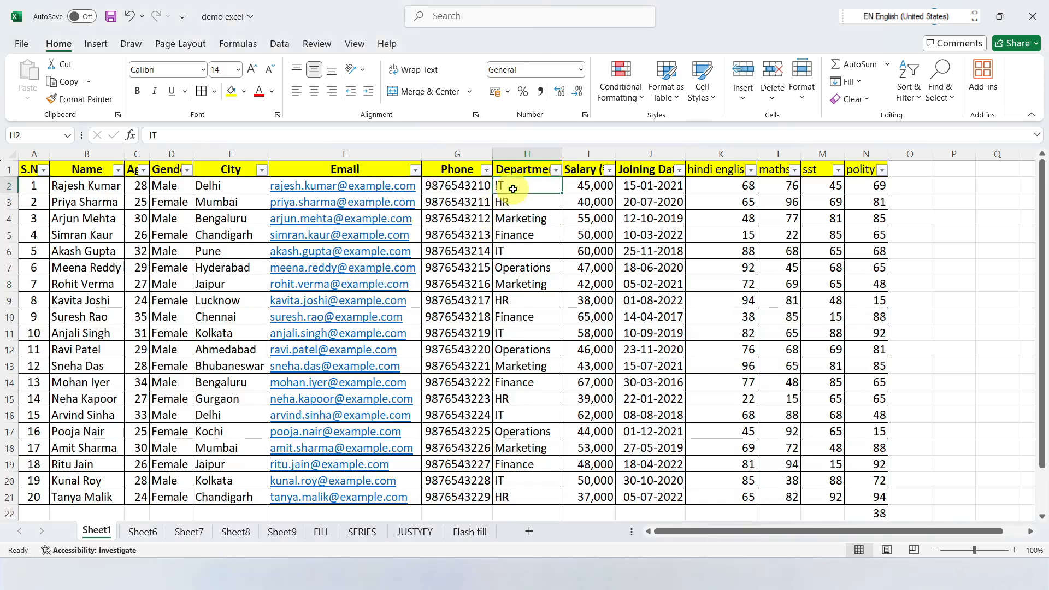
left_click(513, 203)
left_click(525, 219)
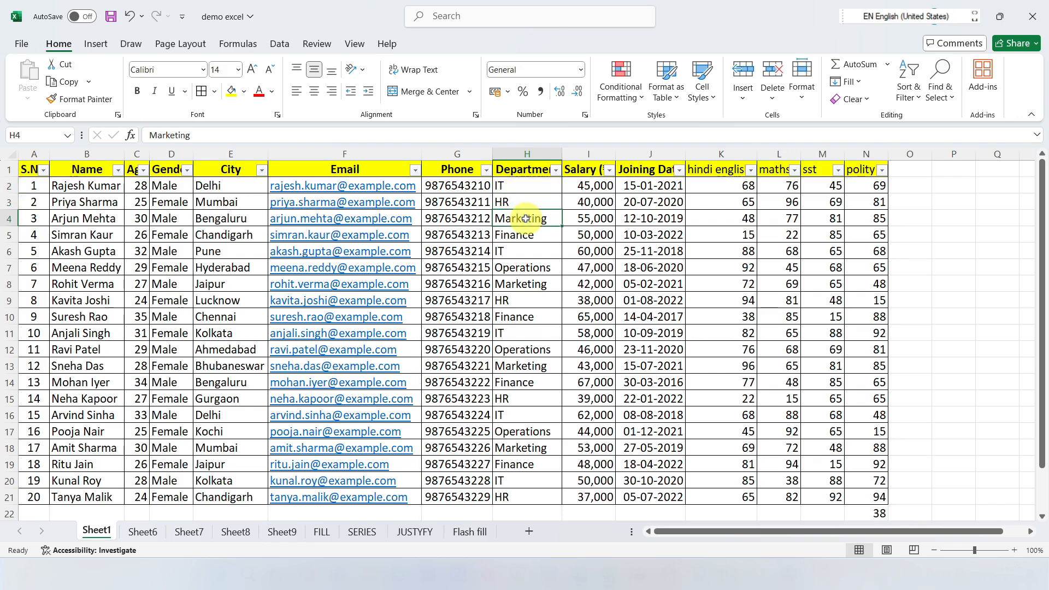
left_click(262, 170)
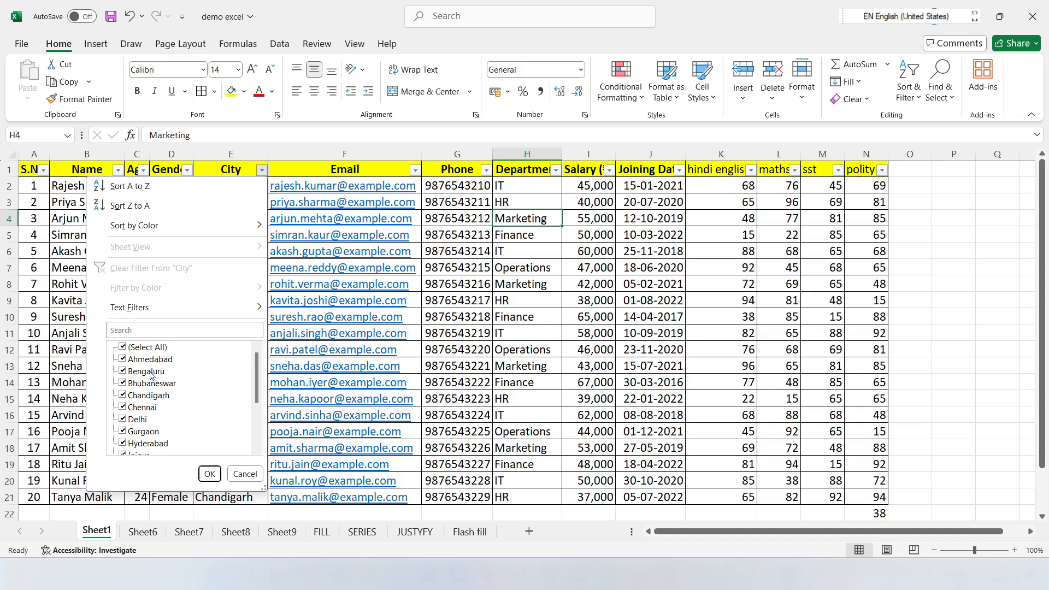
left_click(245, 474)
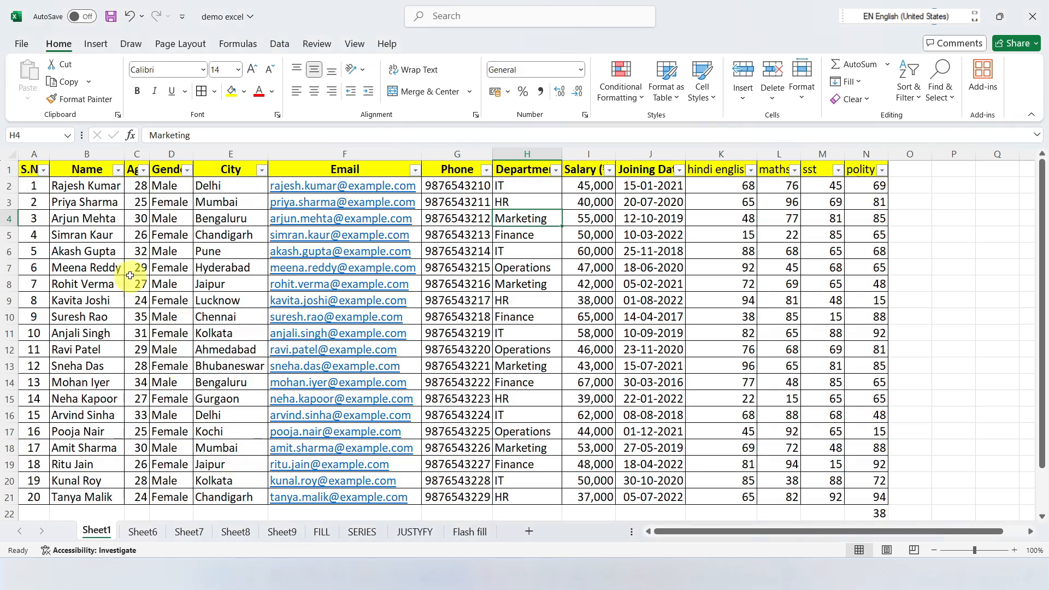
left_click(141, 174)
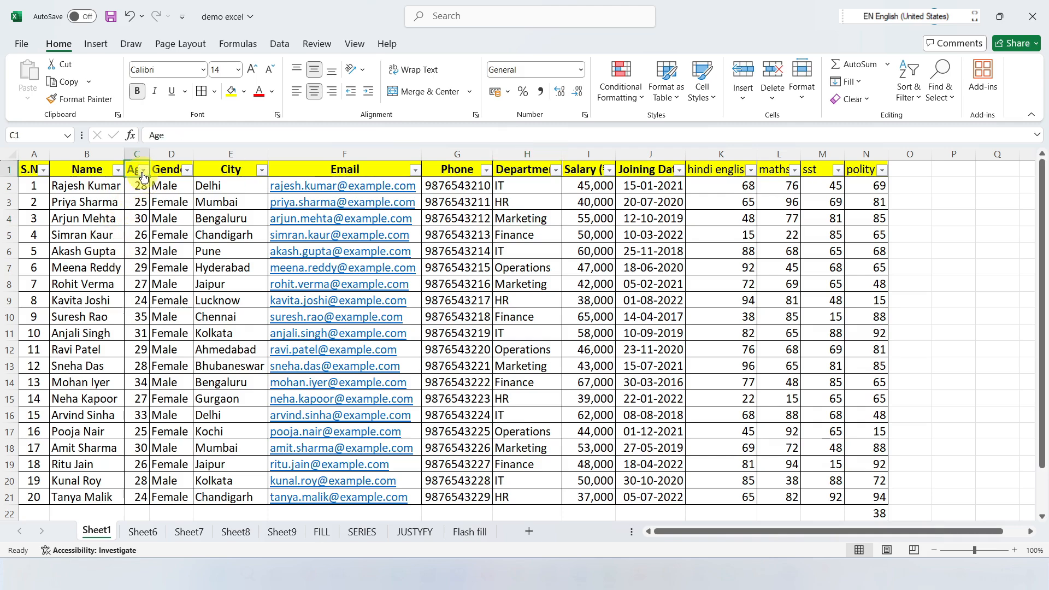
left_click(143, 172)
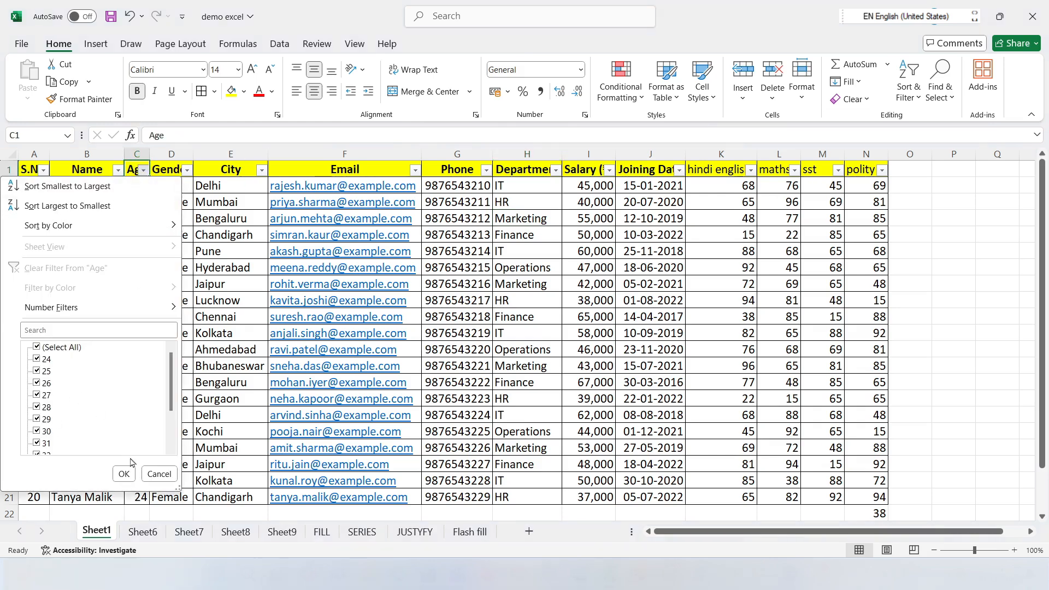
left_click(150, 474)
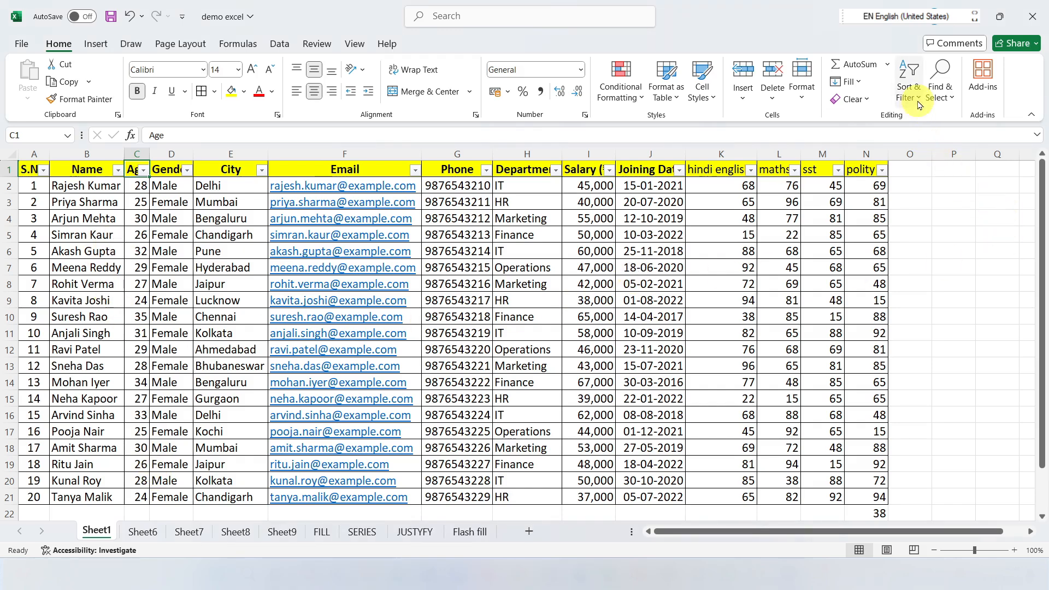
left_click(679, 171)
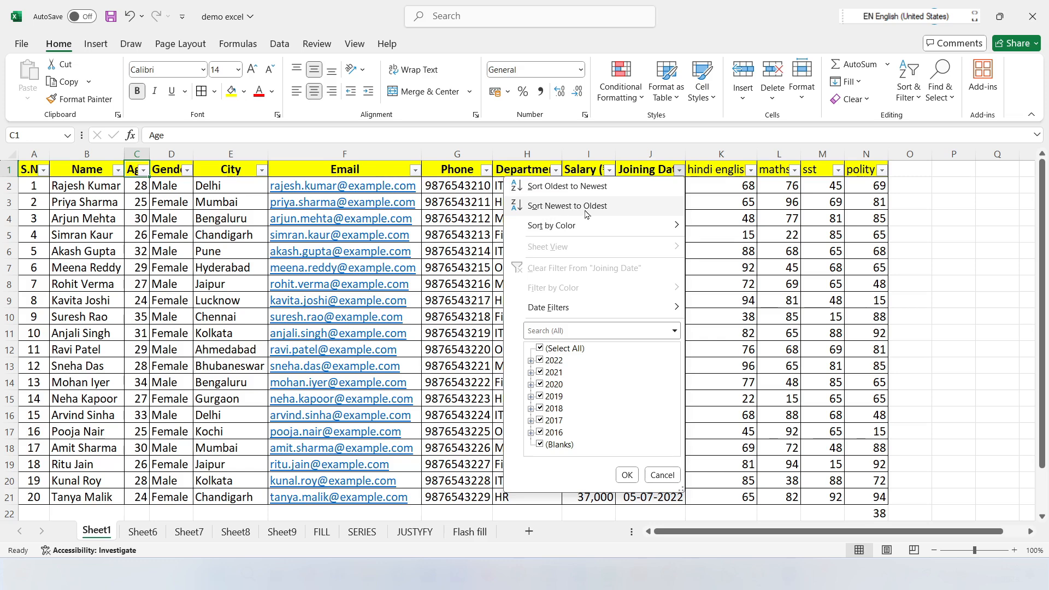
key("Escape")
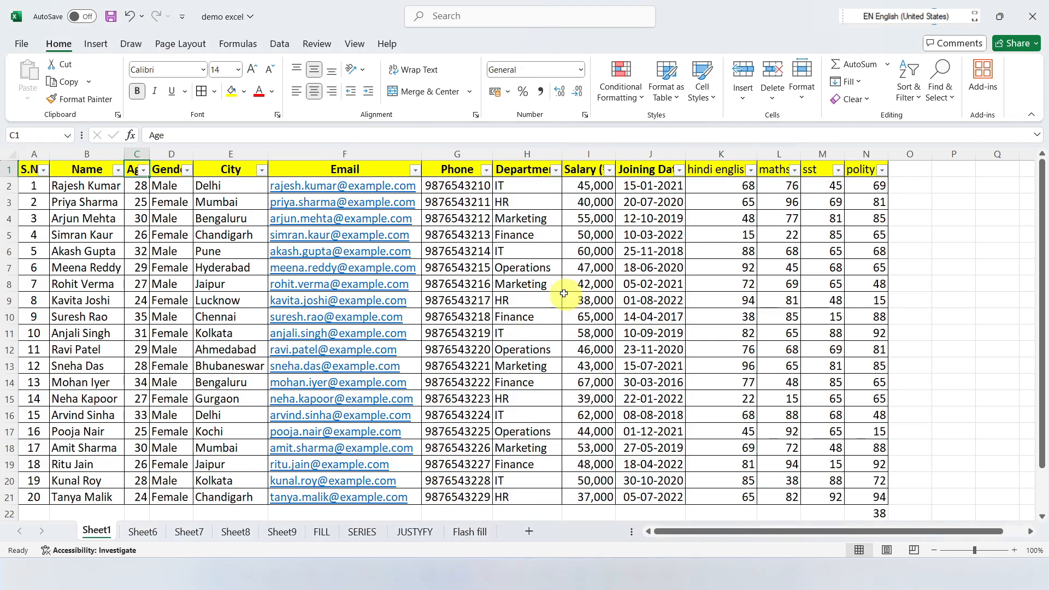
Step: Fill the IT cells H2, H6 and H11 in the Department column with yellow
left_click(510, 189)
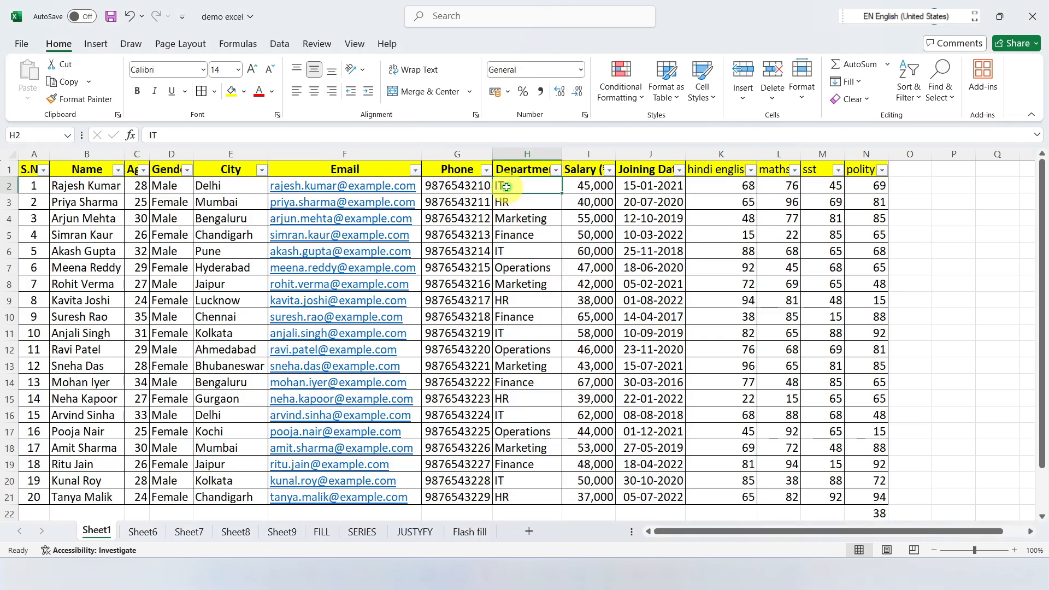
left_click(231, 94)
left_click(538, 251)
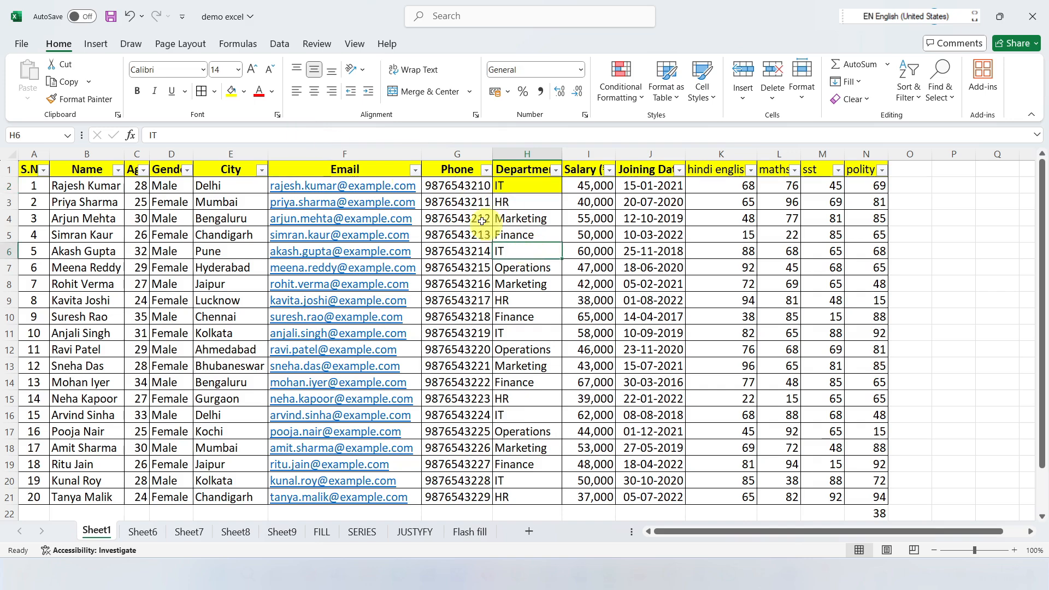
left_click(231, 92)
key("Down")
key("Down")
key("Down")
key("Down")
key("Down")
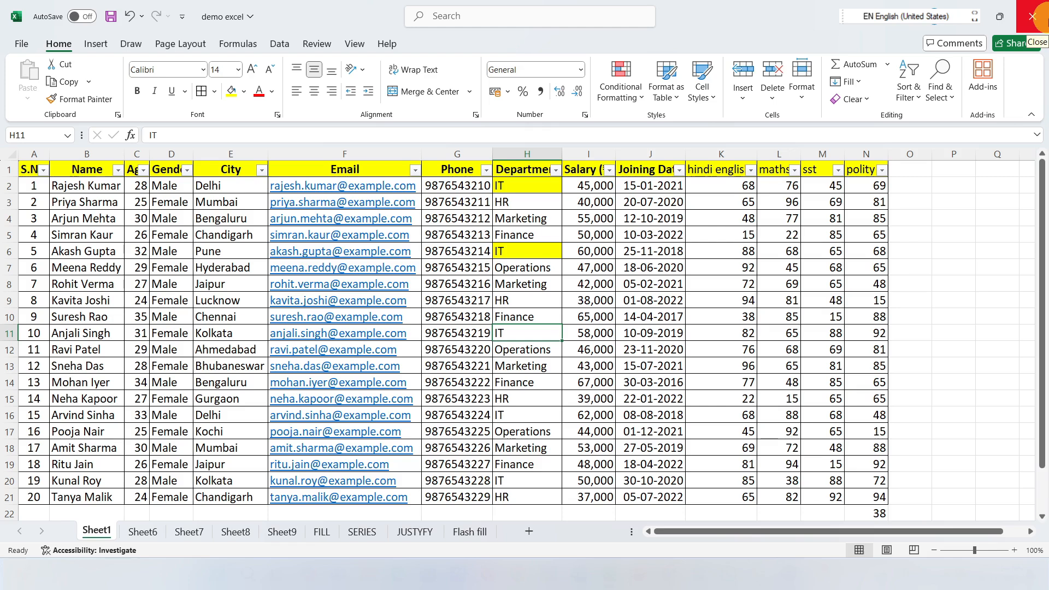
key("F4")
Step: Fill the IT cells H16 and H20 with yellow, undoing the mistaken fill on H21
key("Down")
key("Down")
key("Down")
key("Down")
key("Down")
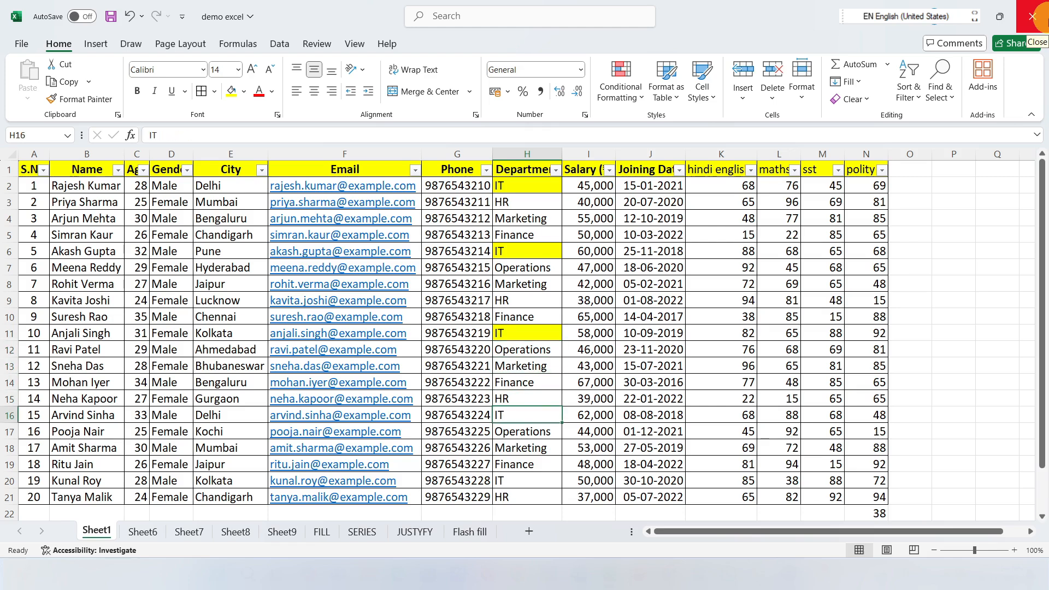
key("Down")
key("Down")
key("Down")
key("Down")
key("Down")
key("F4")
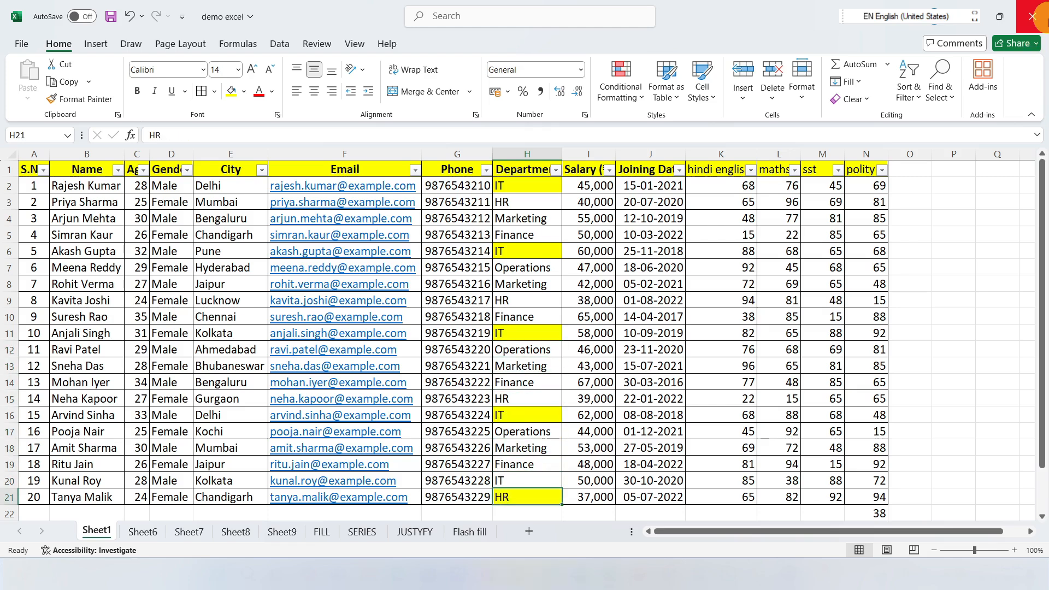
key("ctrl+z")
key("Up")
left_click(232, 92)
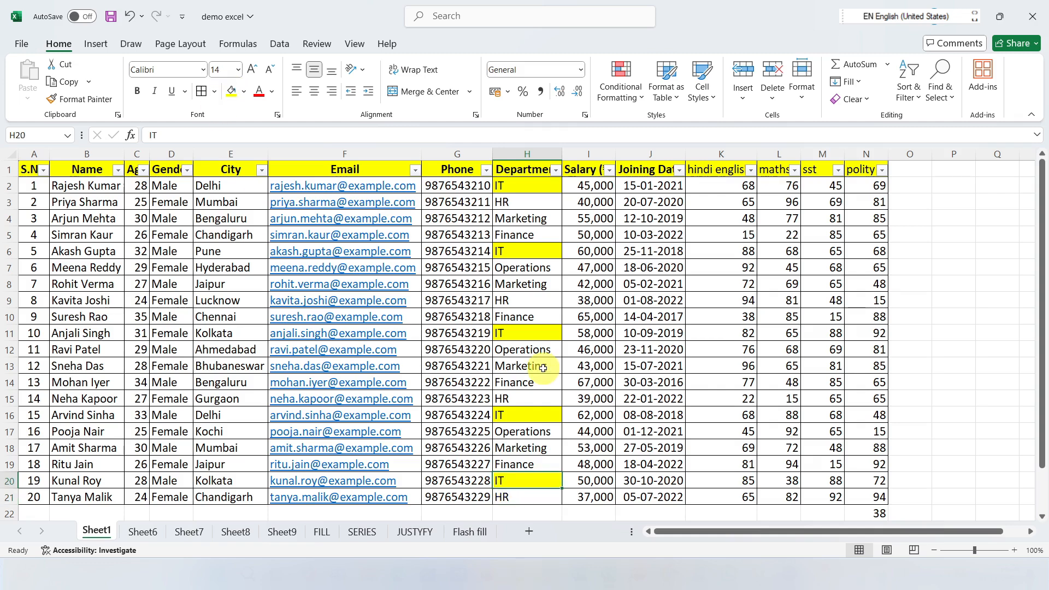
scroll(542, 366, "down", 3)
scroll(542, 366, "up", 3)
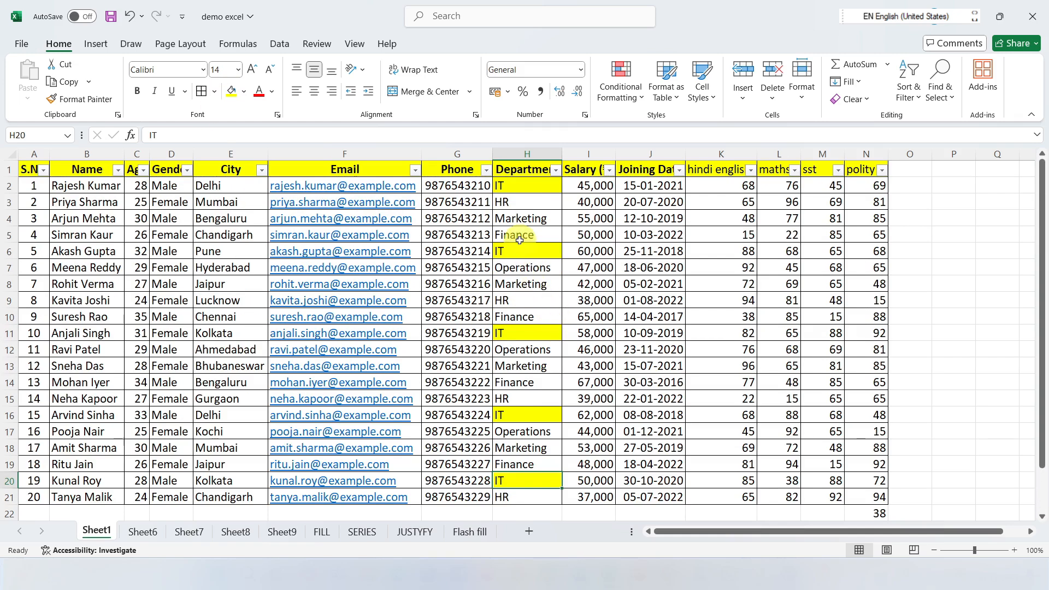
Step: Fill the Marketing cells H4, H8 and H13 in gold shades and check the Department column's Filter by Color choices
left_click(514, 203)
left_click(543, 256)
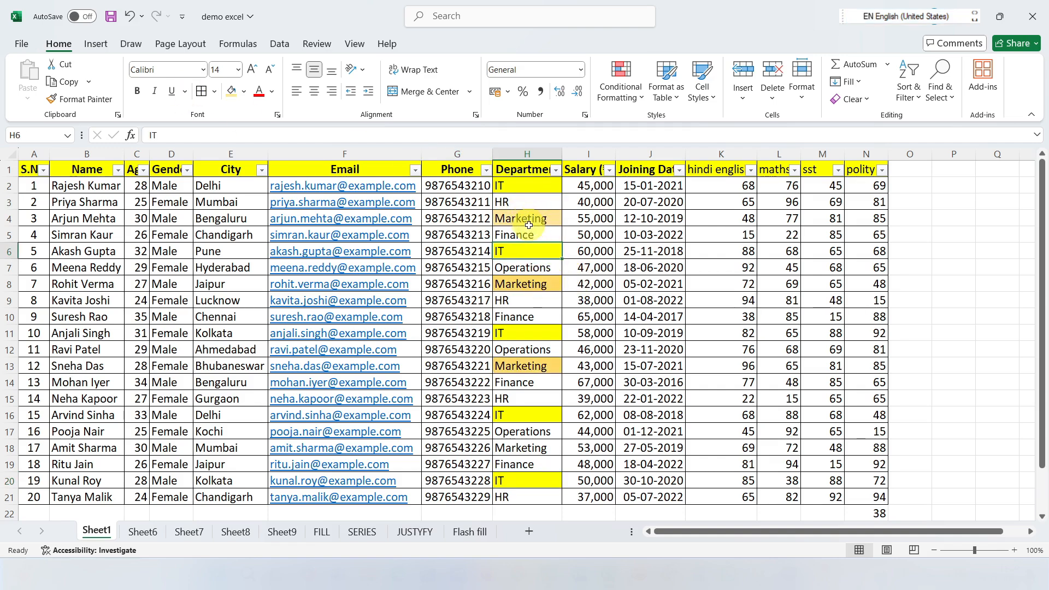
left_click(556, 171)
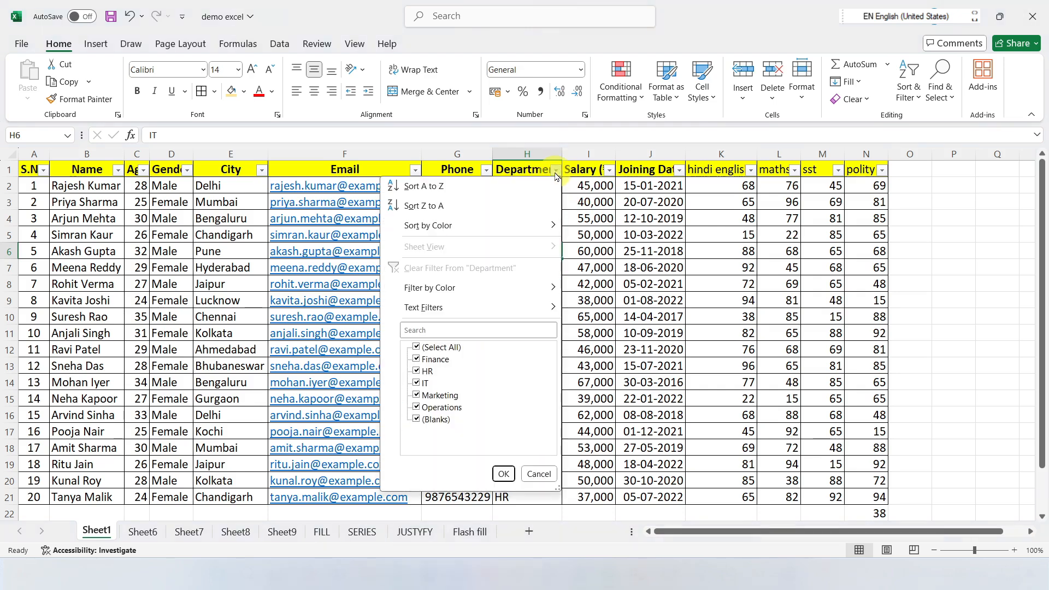
mouse_move(415, 296)
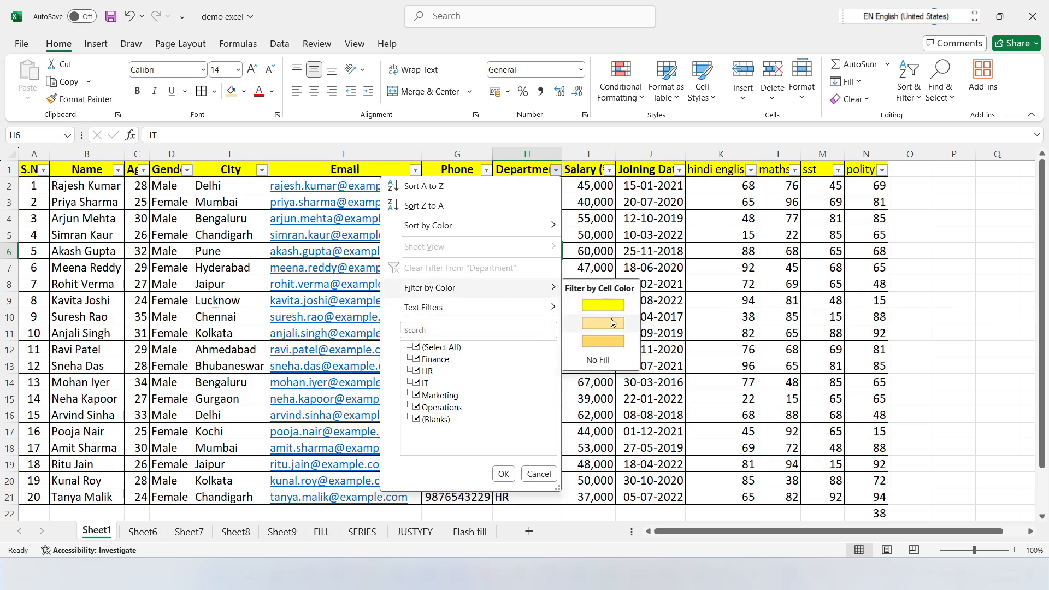
left_click(574, 235)
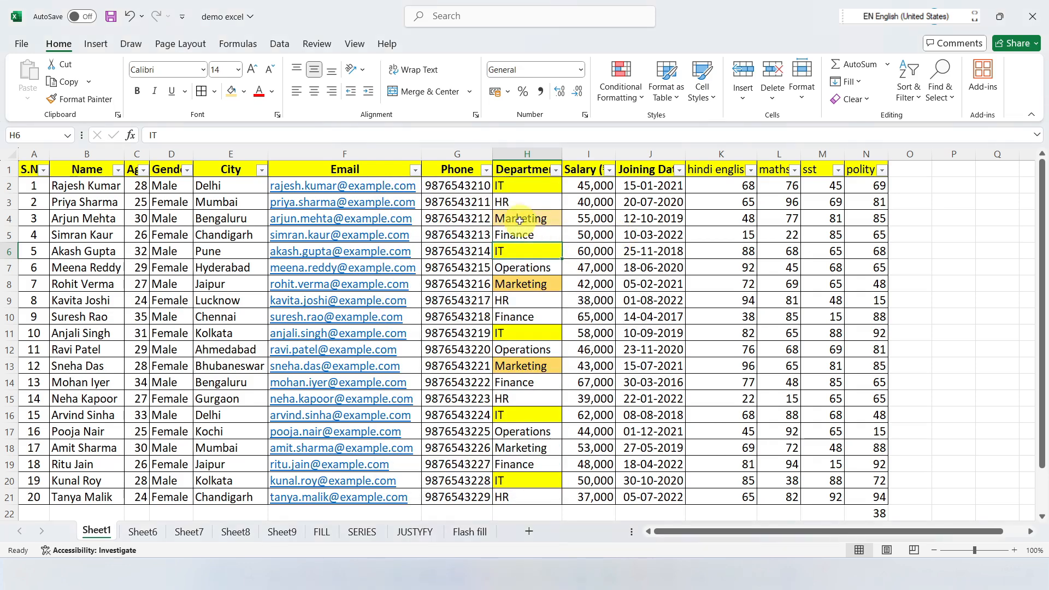
Step: Recolor the Marketing cell H4 with the same darker gold fill as H8 and H13
left_click(536, 218)
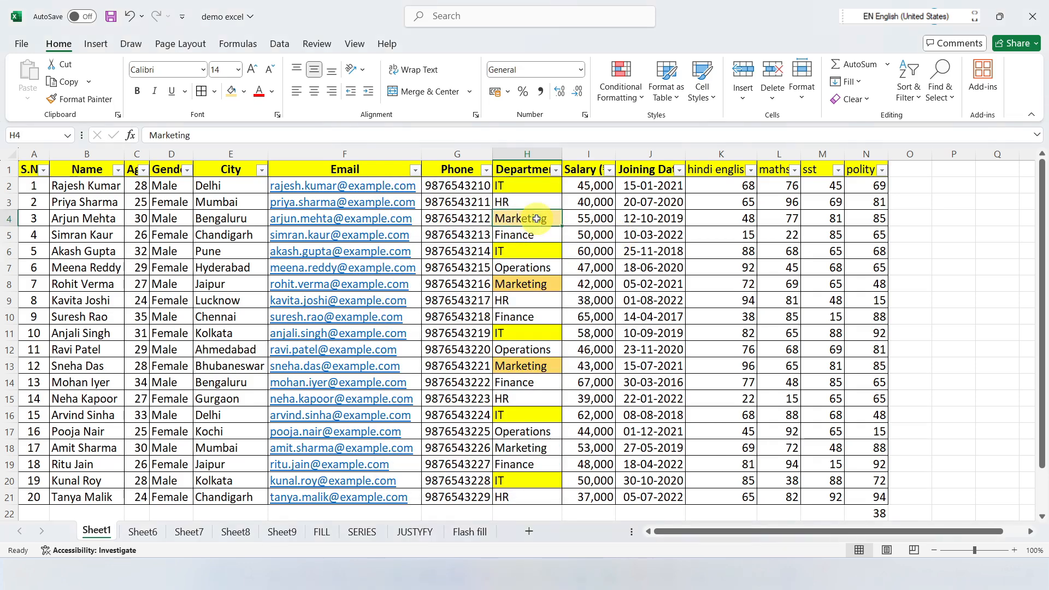
left_click(244, 91)
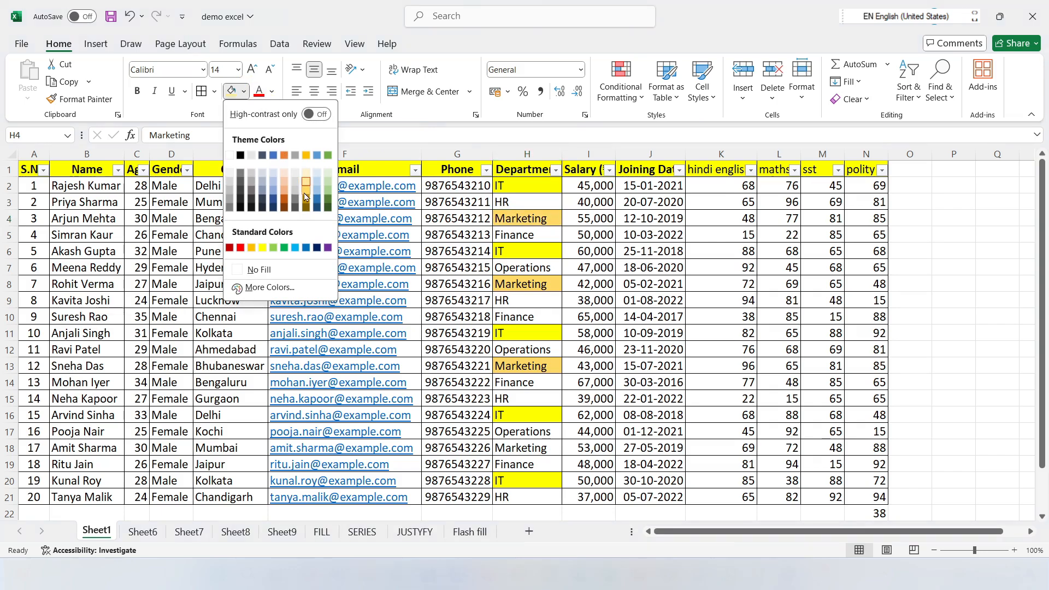
left_click(299, 187)
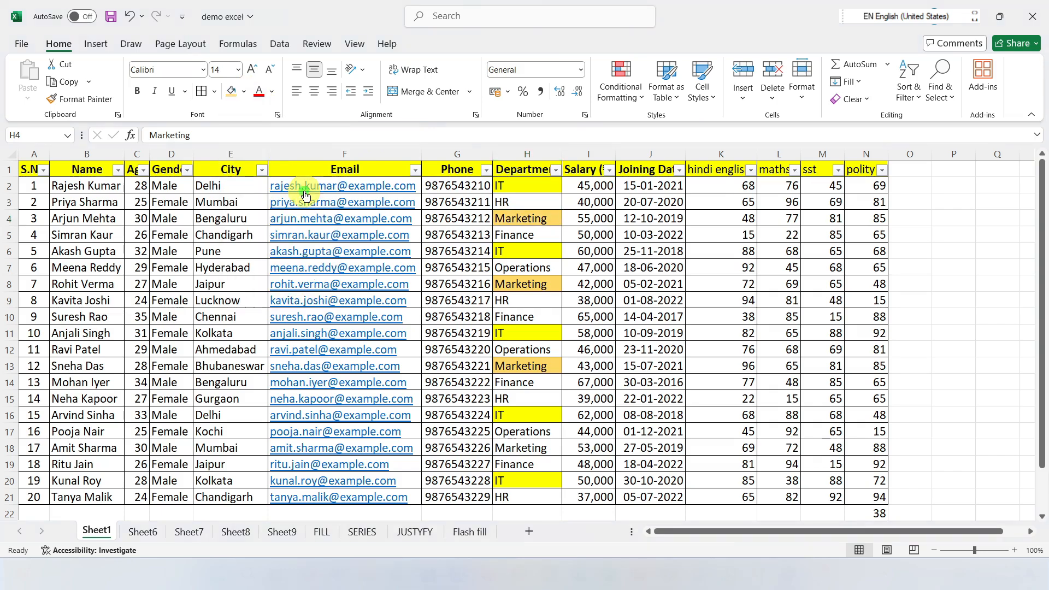
Step: Filter the Department column by the gold cell color, and switch the color filter to yellow
left_click(555, 170)
mouse_move(434, 294)
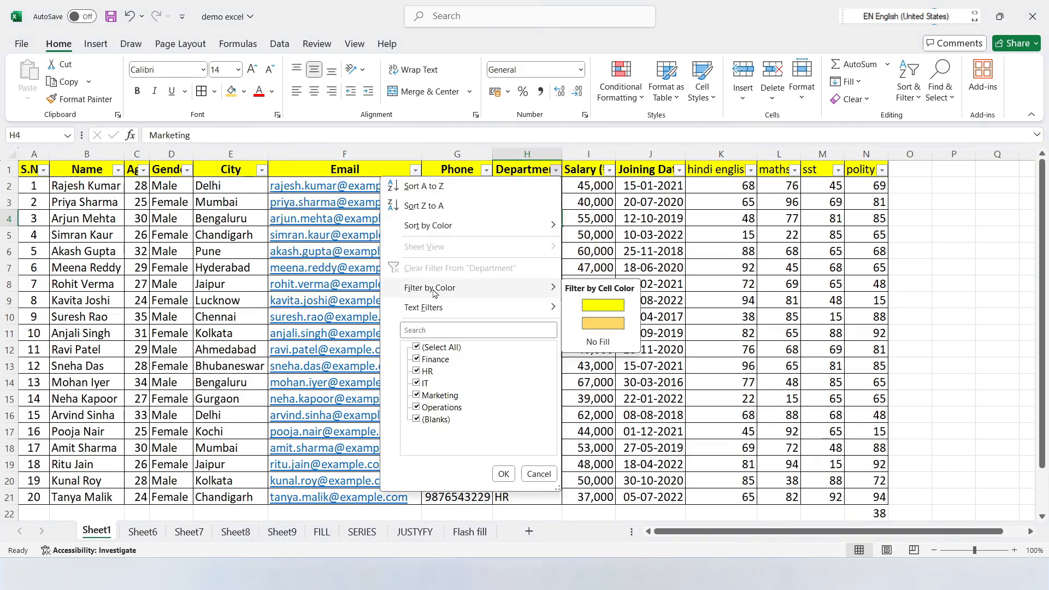
left_click(603, 327)
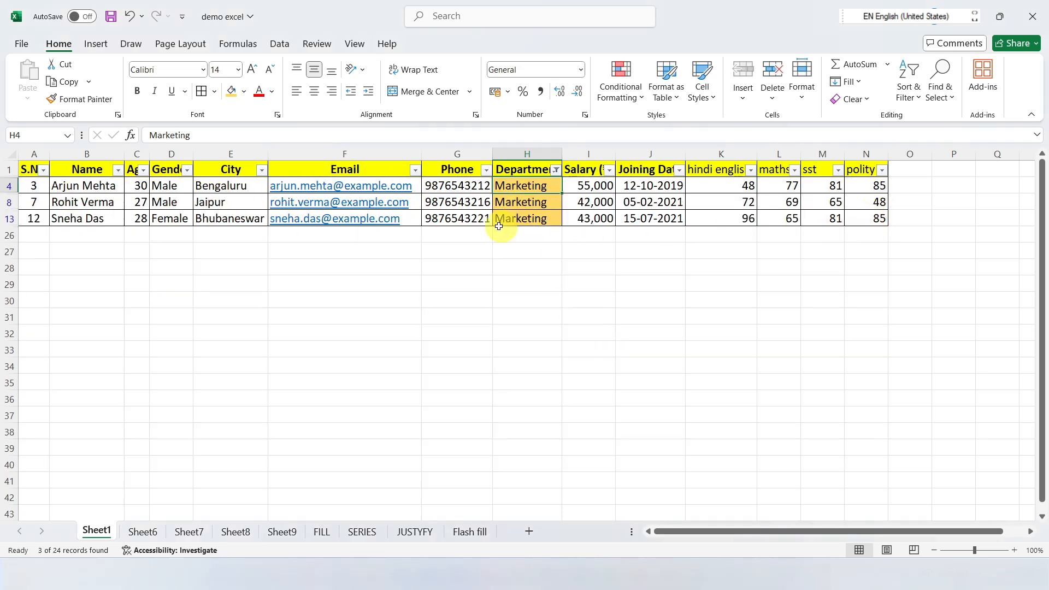
left_click(556, 170)
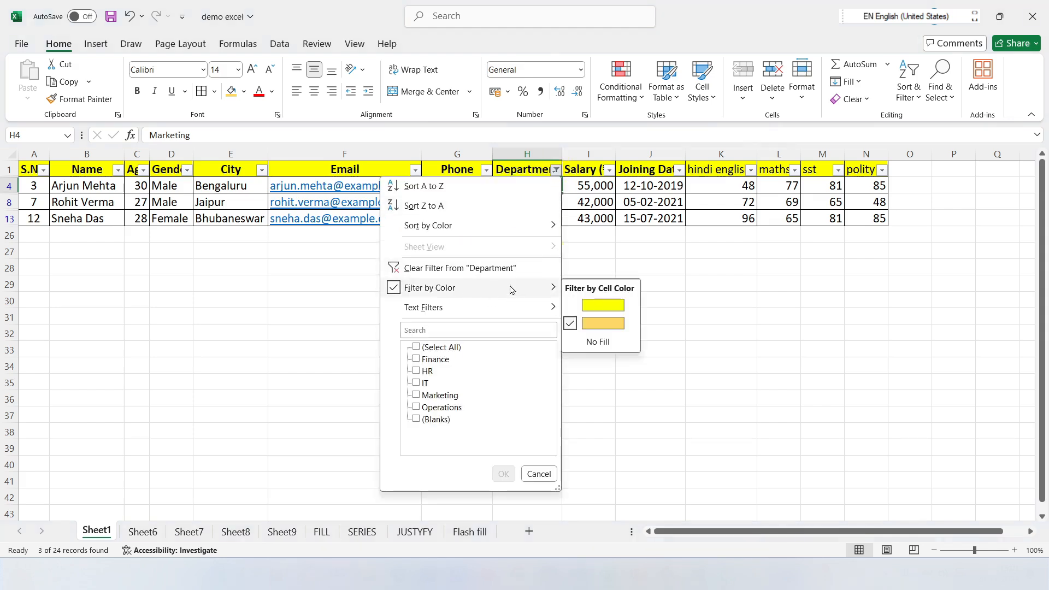
left_click(603, 306)
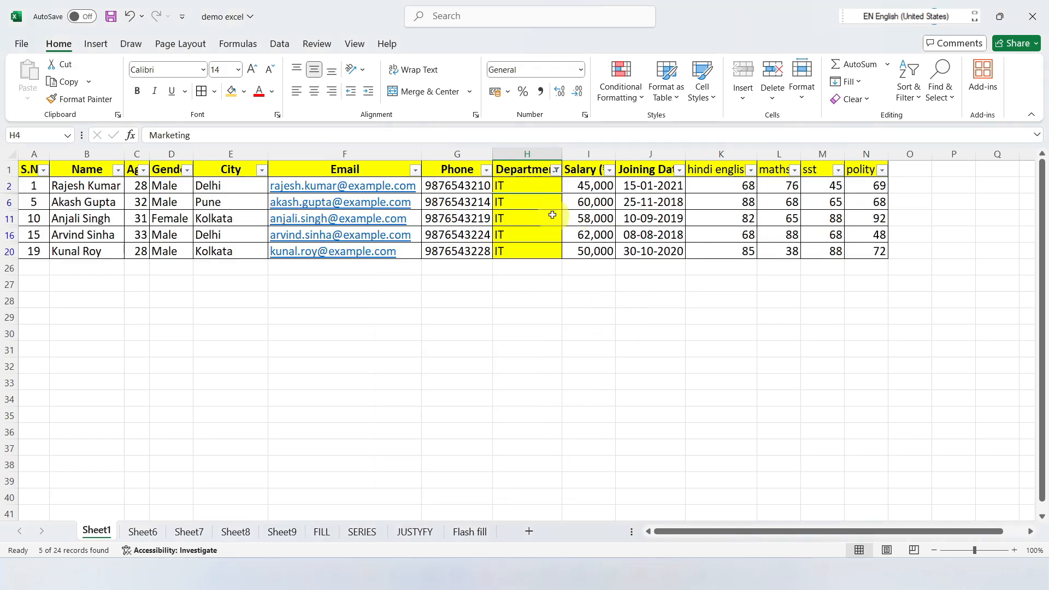
Step: Filter the Department column by cell color to show only cells with No Fill
left_click(555, 170)
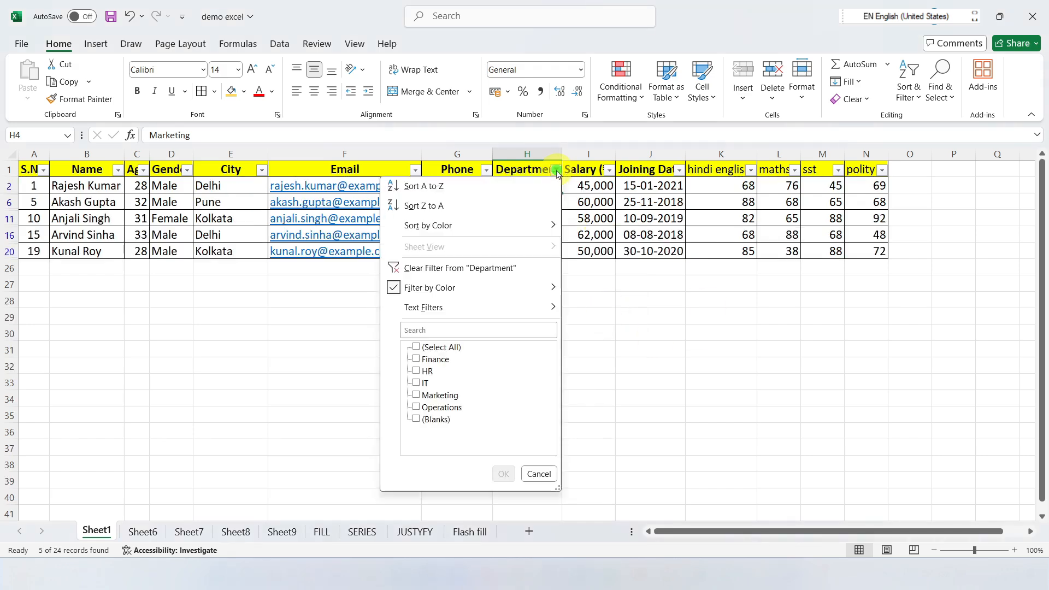
mouse_move(473, 290)
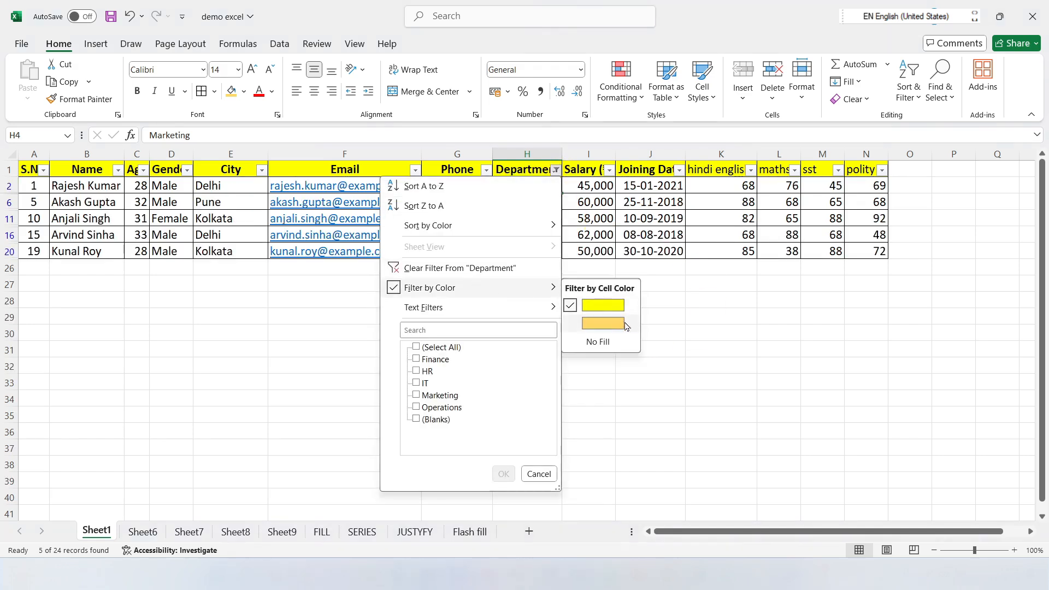
left_click(603, 343)
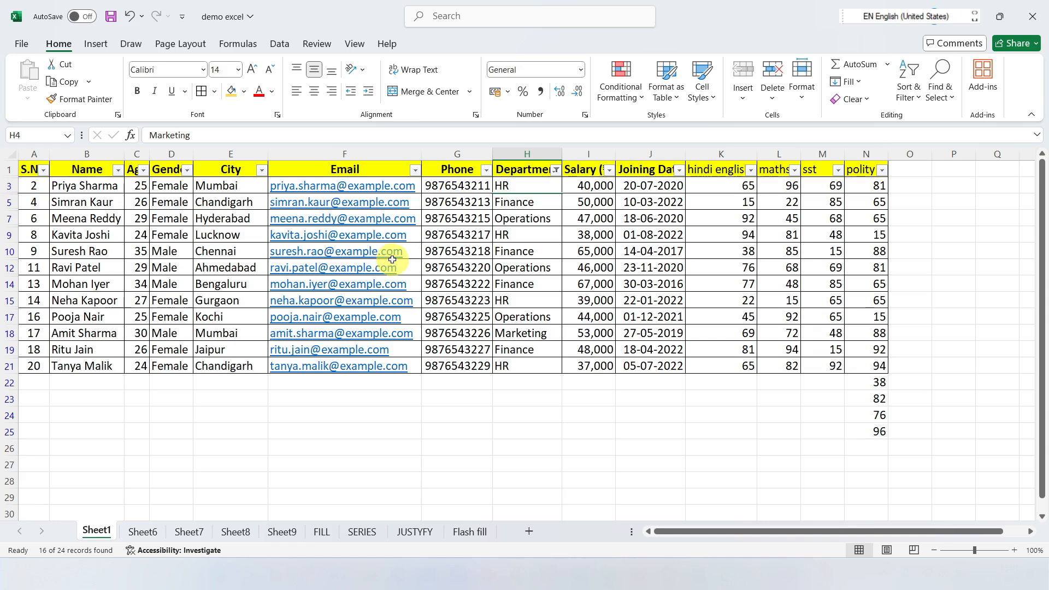
Step: Undo the Department color filters and the last gold fill on H4, and check the column's filter choices
key("ctrl+z")
left_click(556, 170)
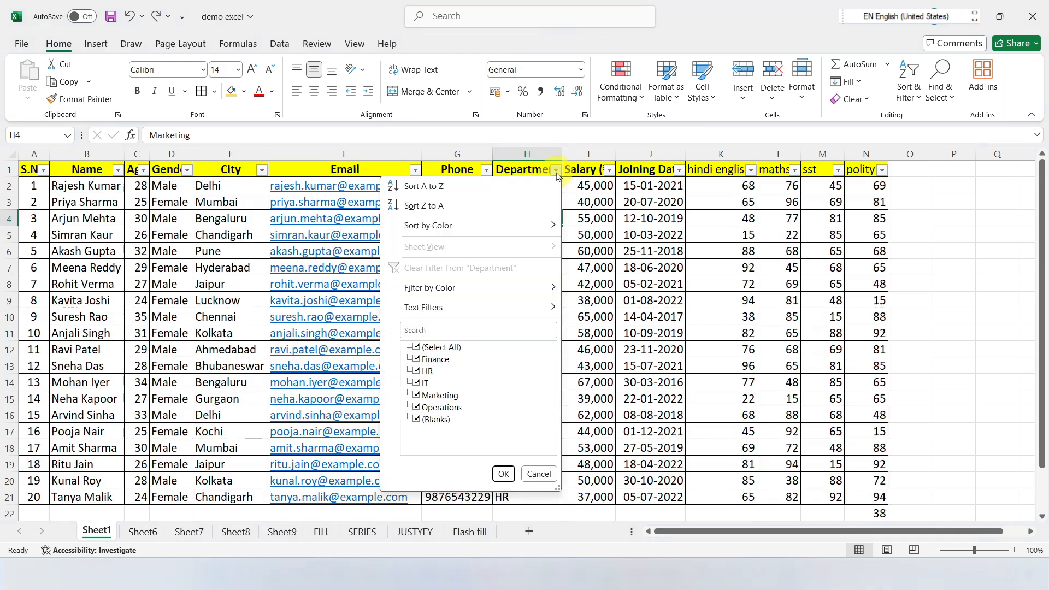
left_click(694, 267)
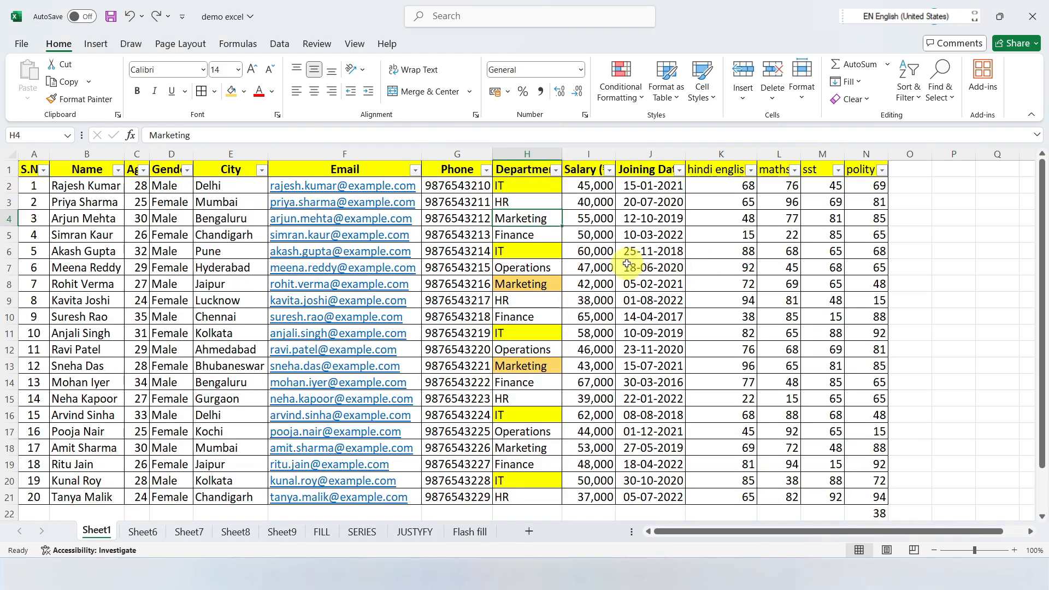
left_click(556, 169)
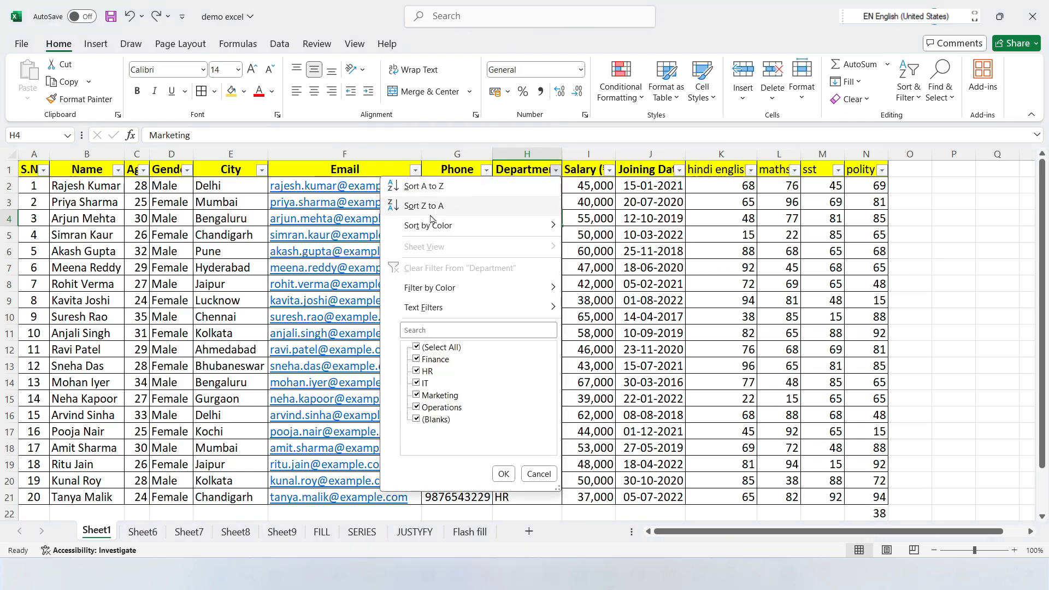
left_click(616, 204)
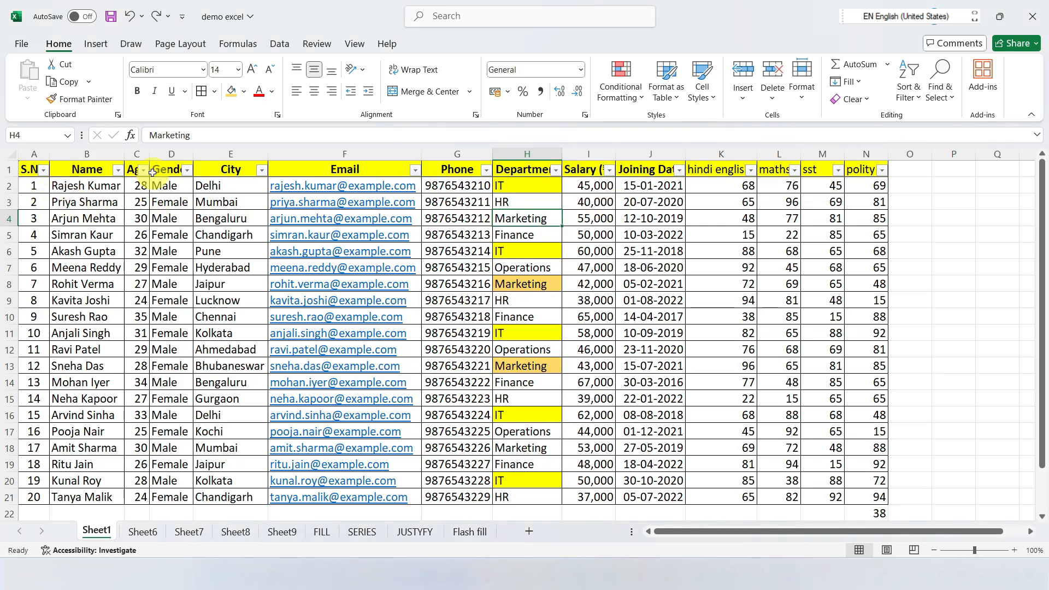
Step: Sort the table by the Name column from A to Z, and open the Custom Sort options
left_click(118, 170)
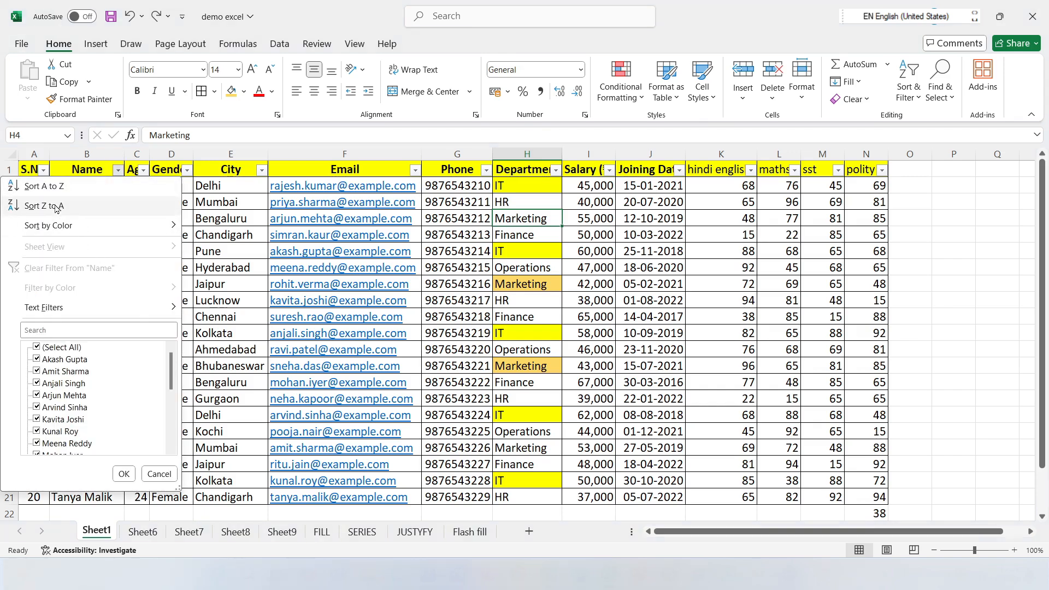
left_click(208, 215)
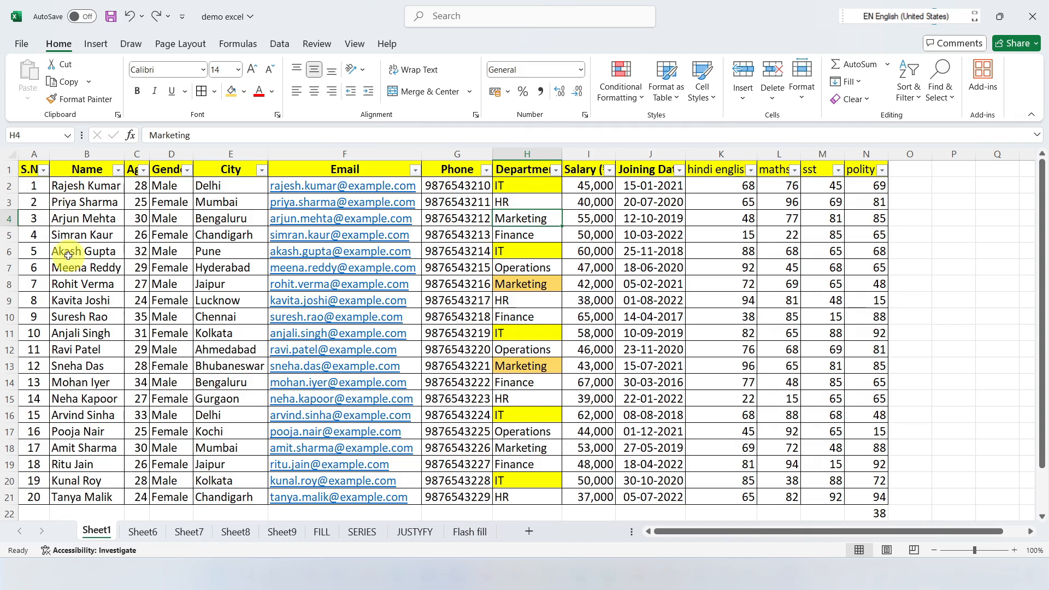
left_click(118, 170)
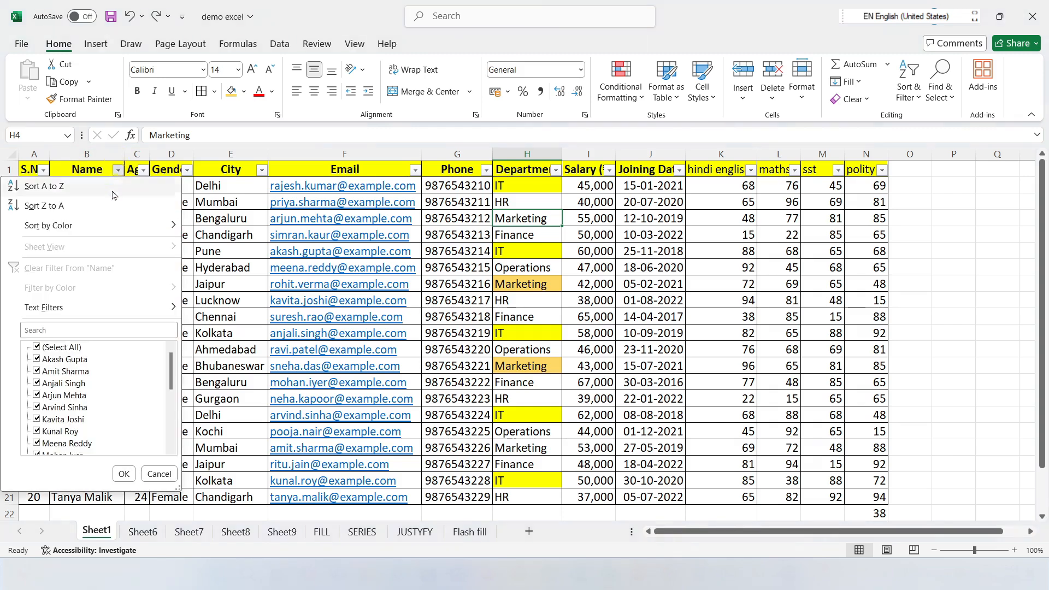
left_click(49, 186)
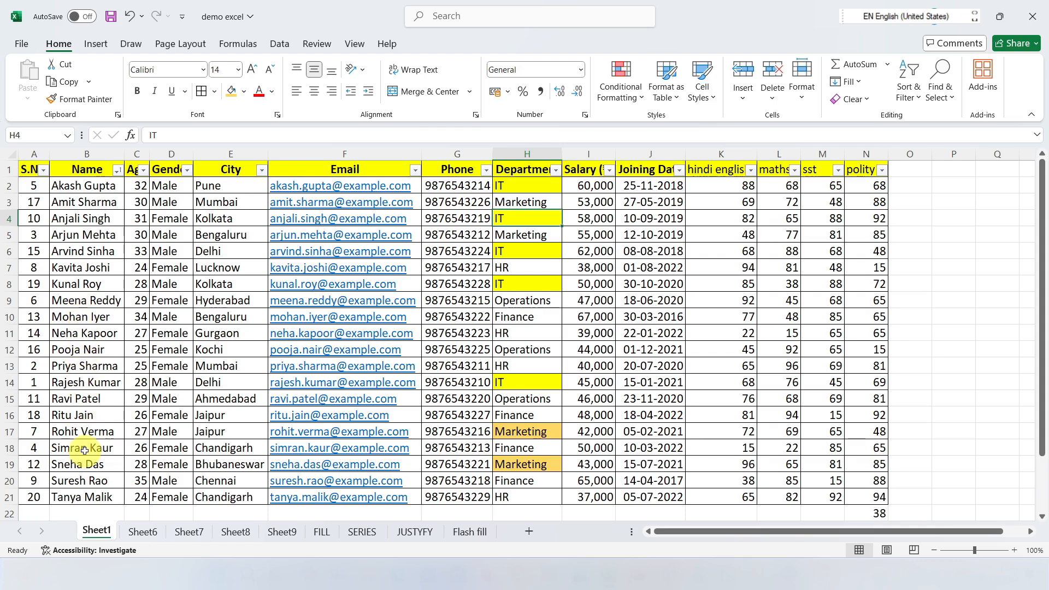
left_click(116, 170)
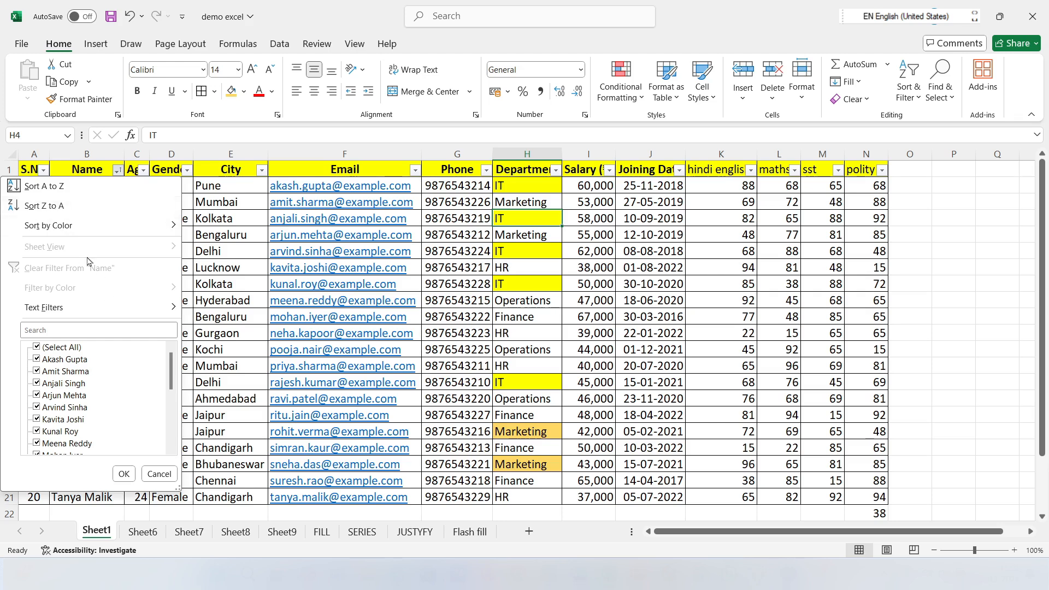
left_click(334, 254)
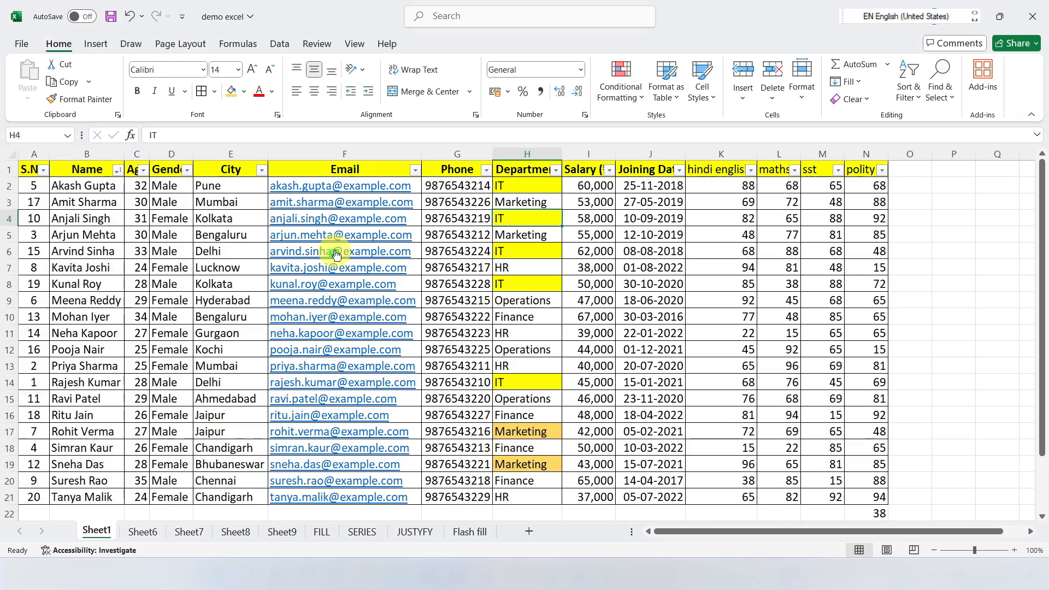
left_click(908, 88)
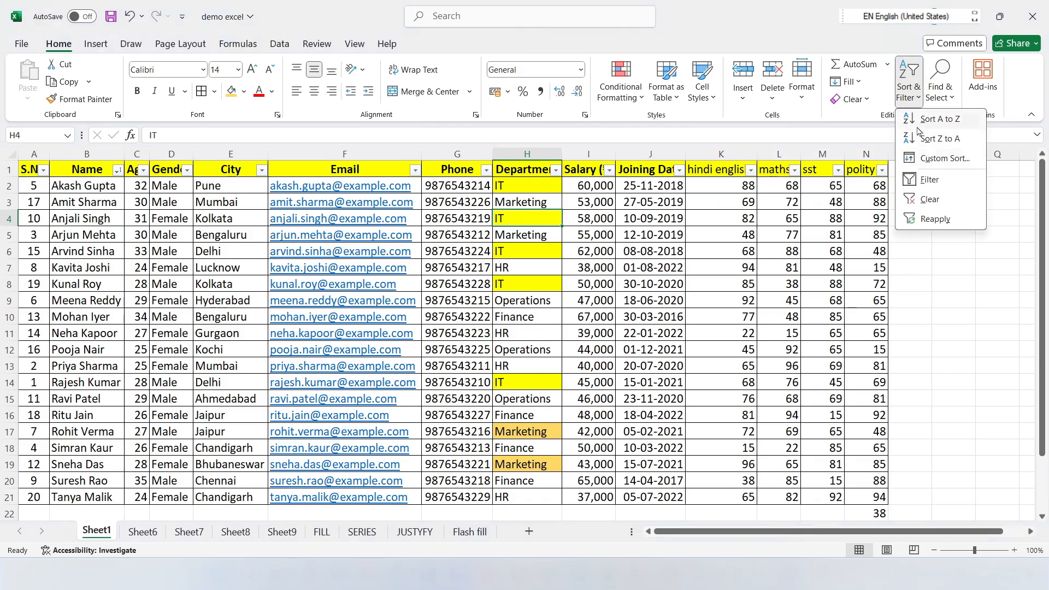
left_click(946, 158)
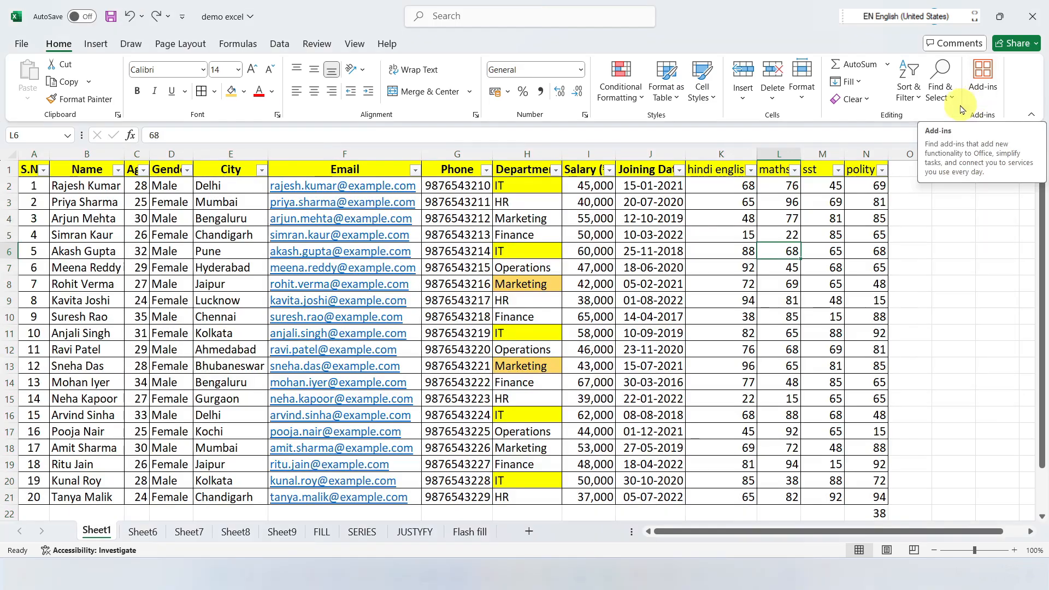
Step: Examine the Find & Select commands and look through the table's records and Name column entries
left_click(953, 102)
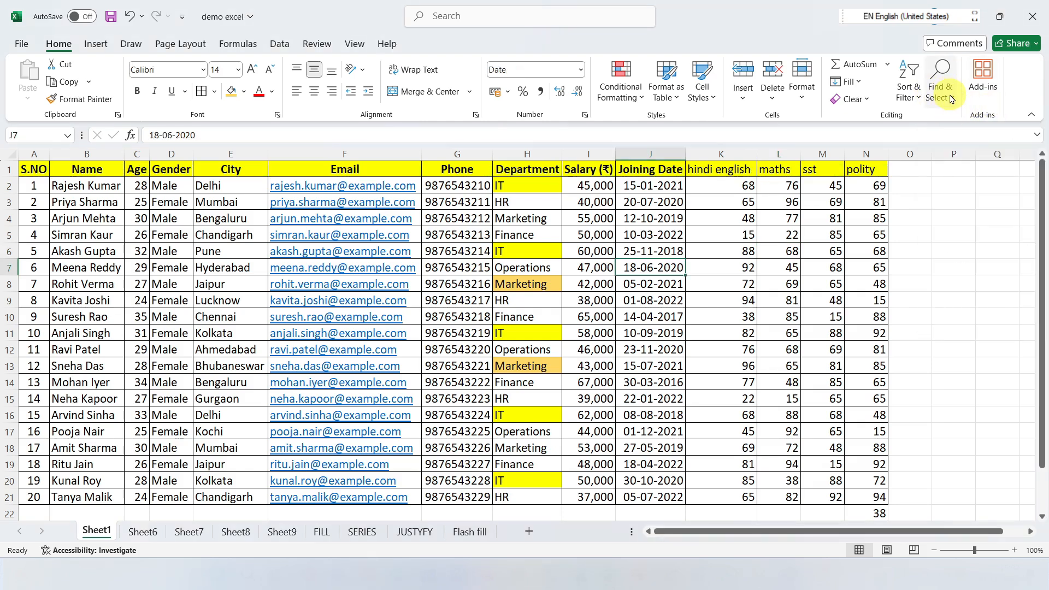
left_click(951, 99)
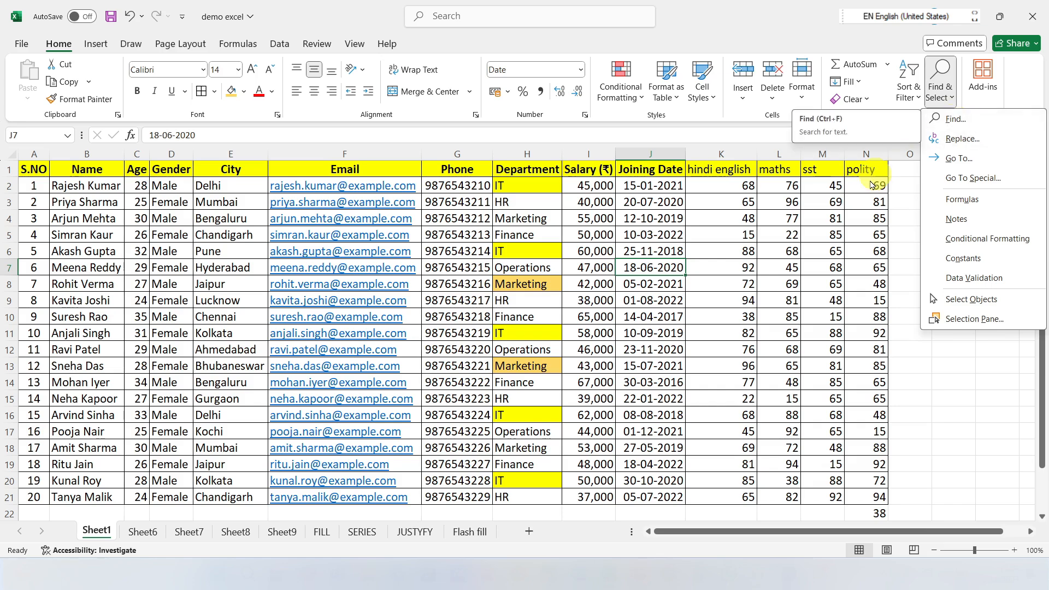
left_click(864, 240)
left_click(657, 293)
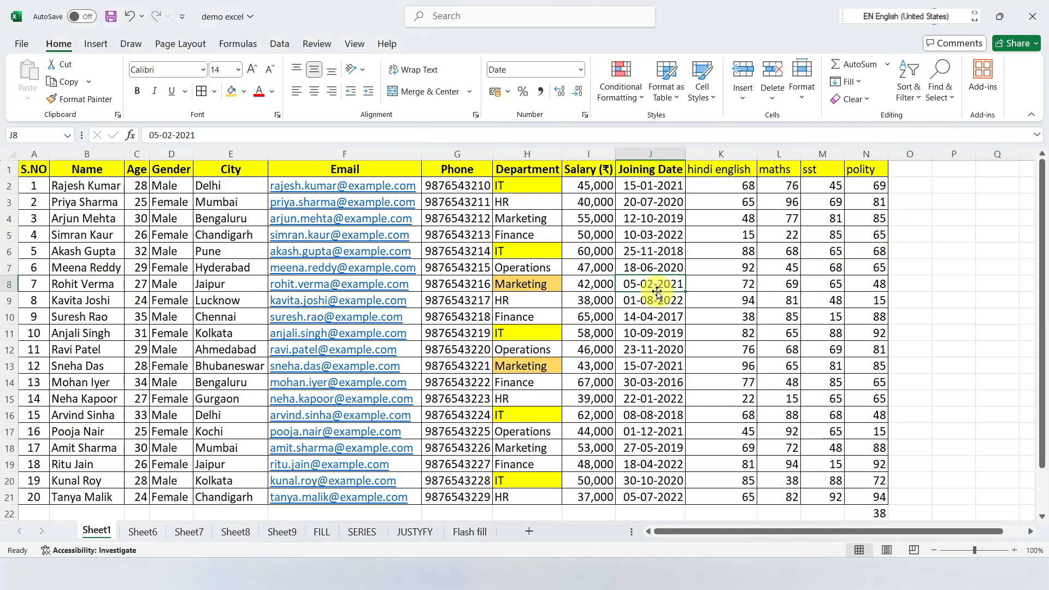
scroll(234, 273, "down", 4)
scroll(164, 276, "up", 4)
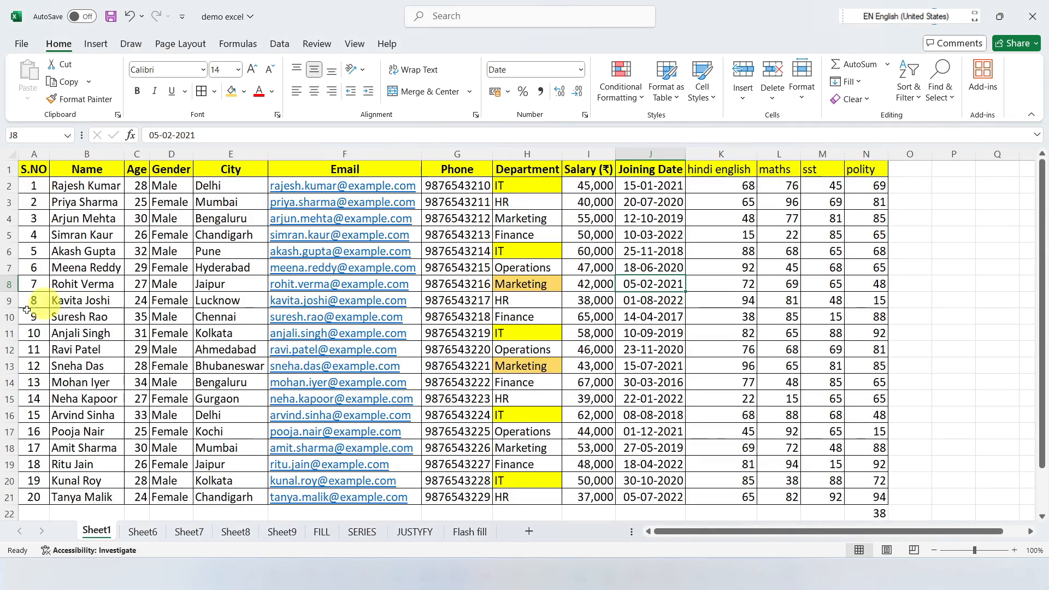
scroll(82, 324, "down", 2)
scroll(87, 317, "up", 2)
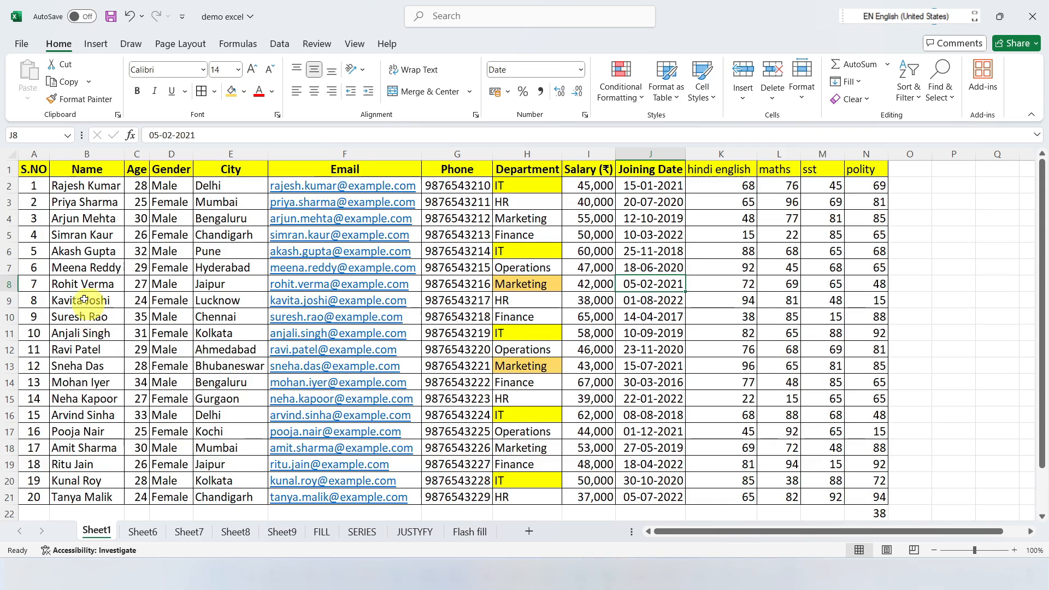
left_click(78, 189)
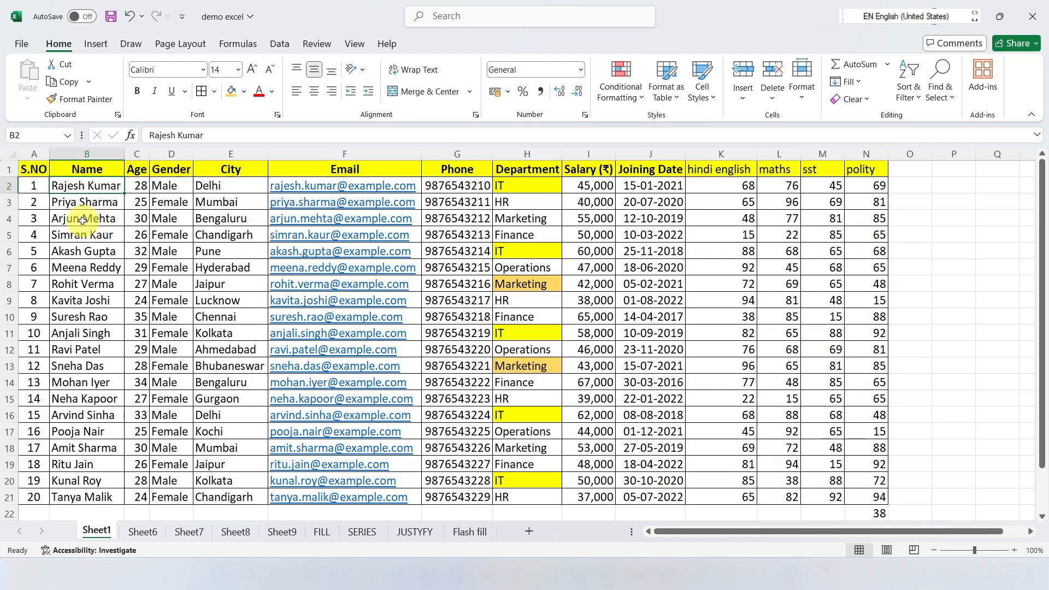
left_click(83, 285)
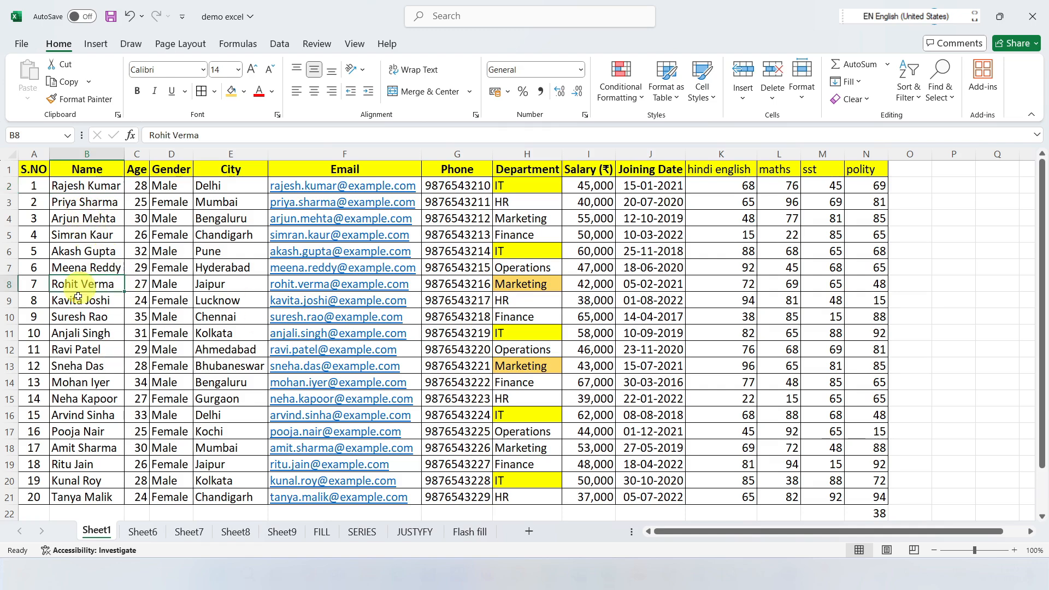
Step: Find the first name from cell B3 in the sheet and step through its matches one by one
left_click(948, 100)
left_click(963, 117)
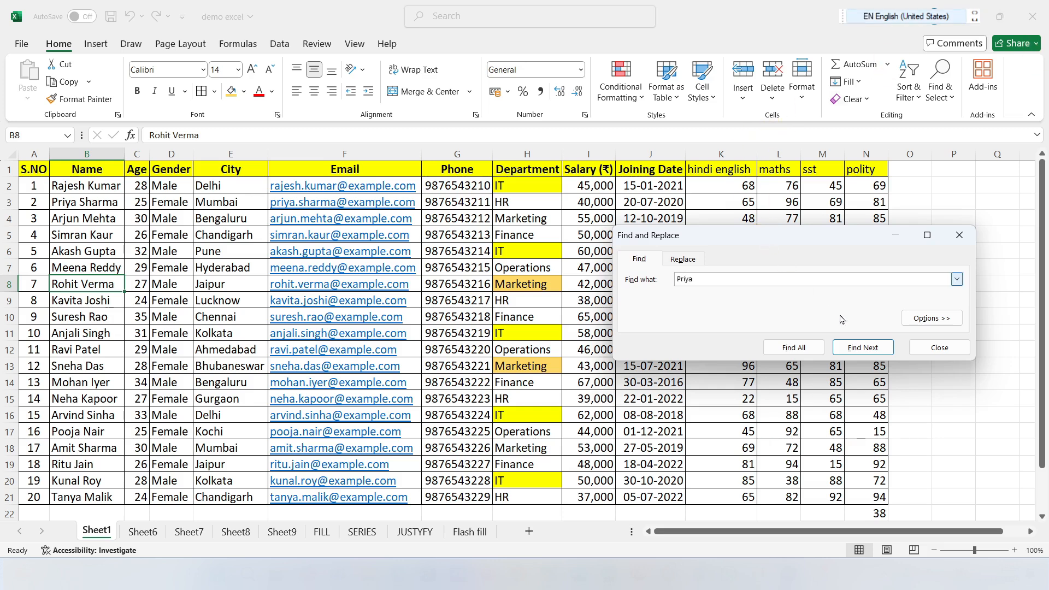
left_click(853, 350)
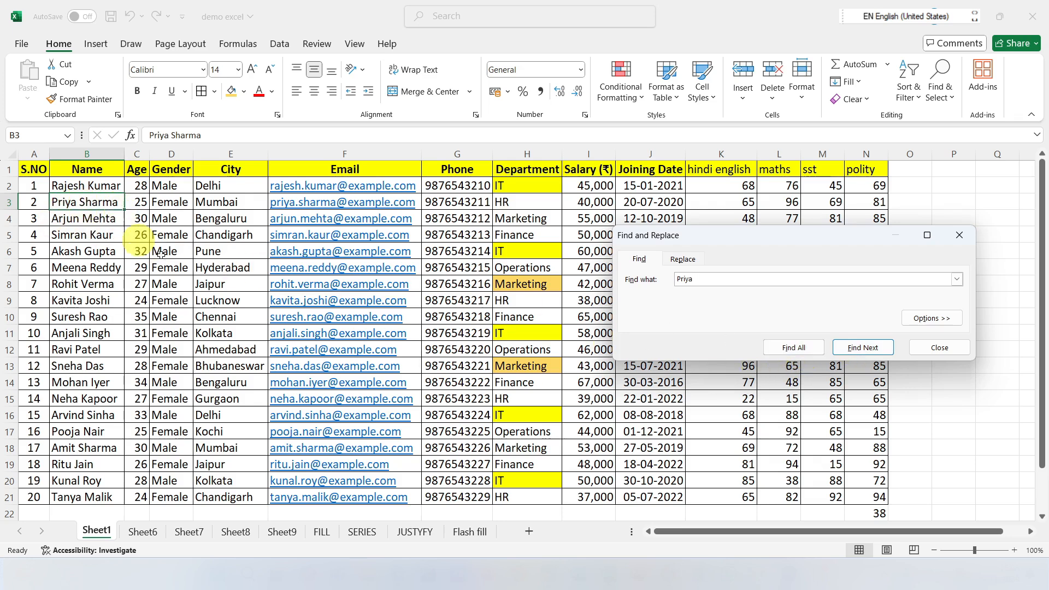
left_click(856, 353)
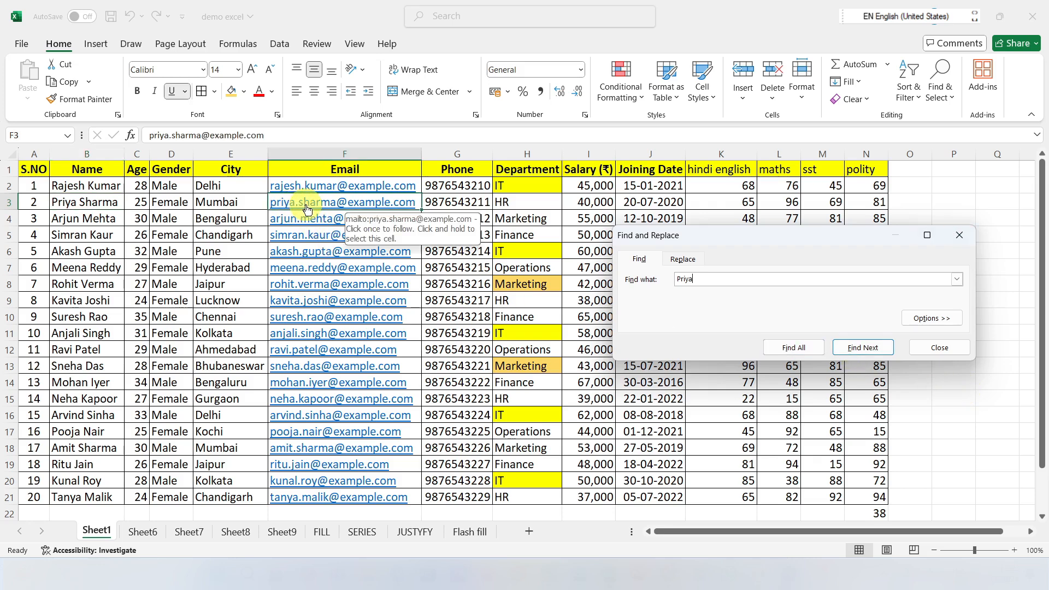
left_click(865, 348)
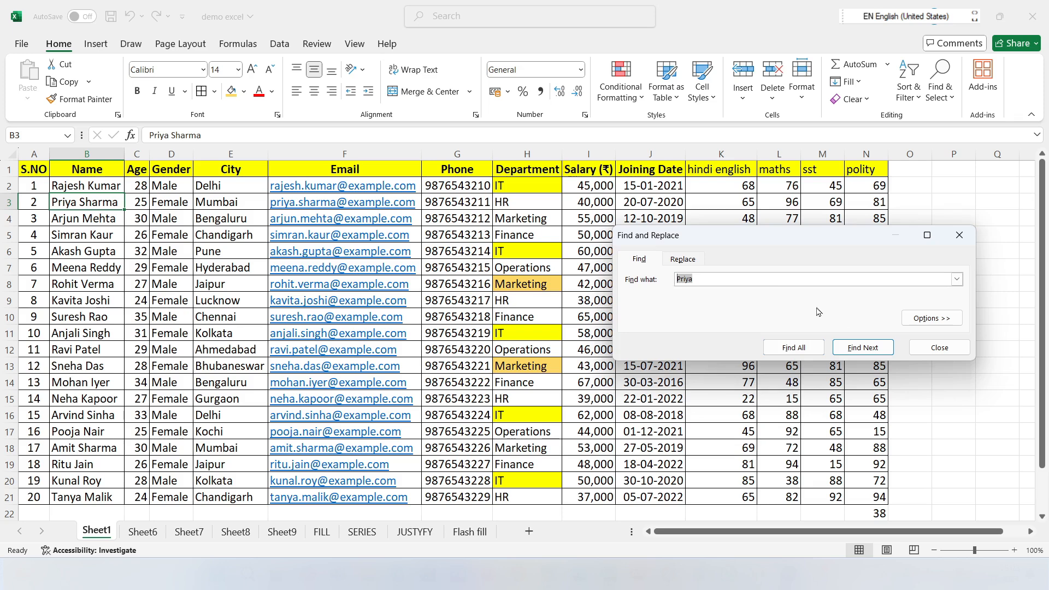
left_click(959, 235)
Step: Replace all occurrences of the first name found in B3 with a different first name using Replace
left_click(940, 82)
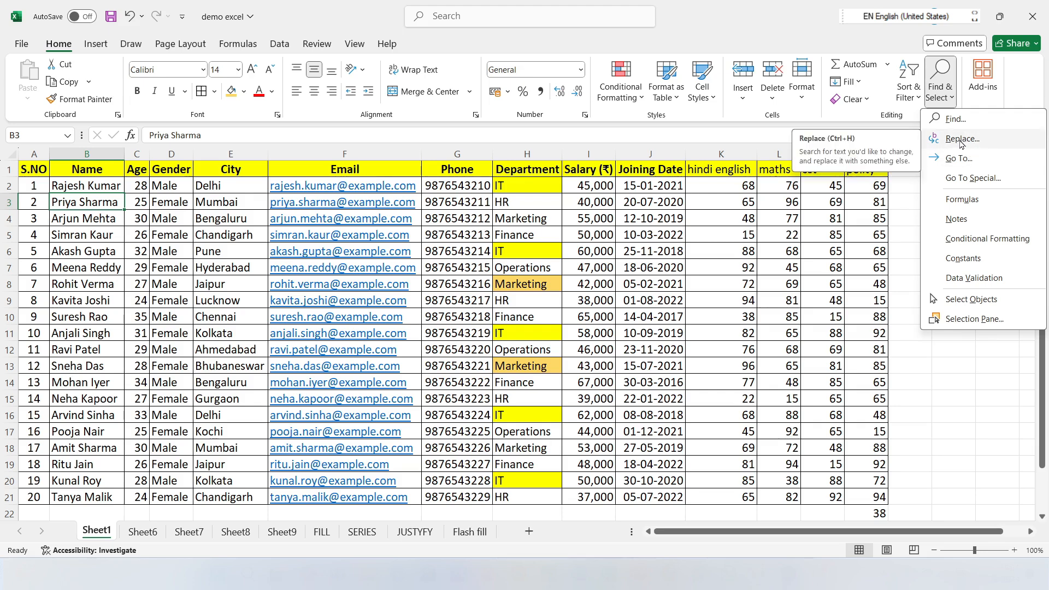
left_click(651, 266)
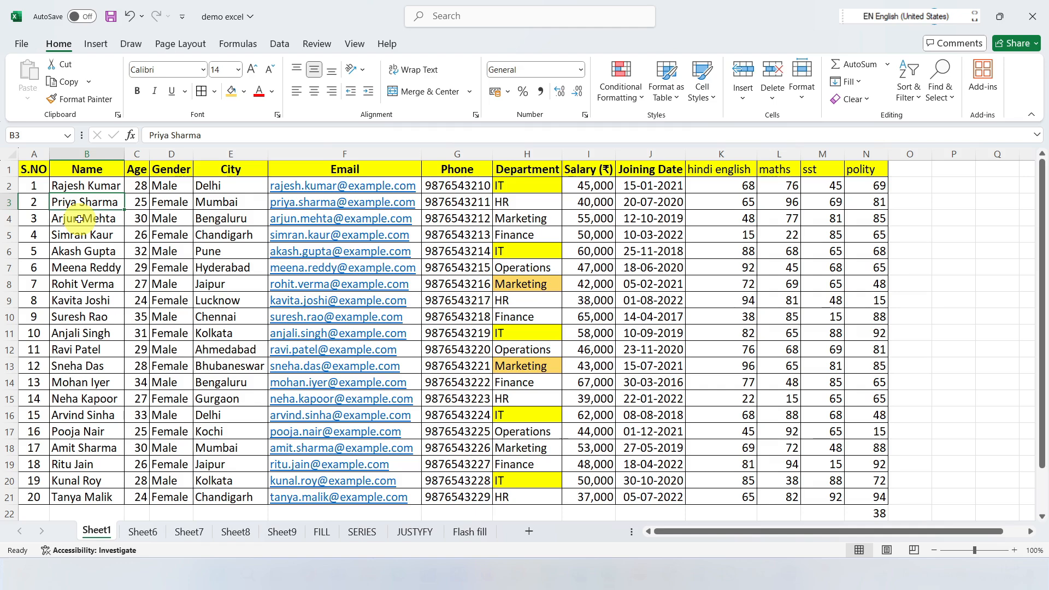
left_click(940, 84)
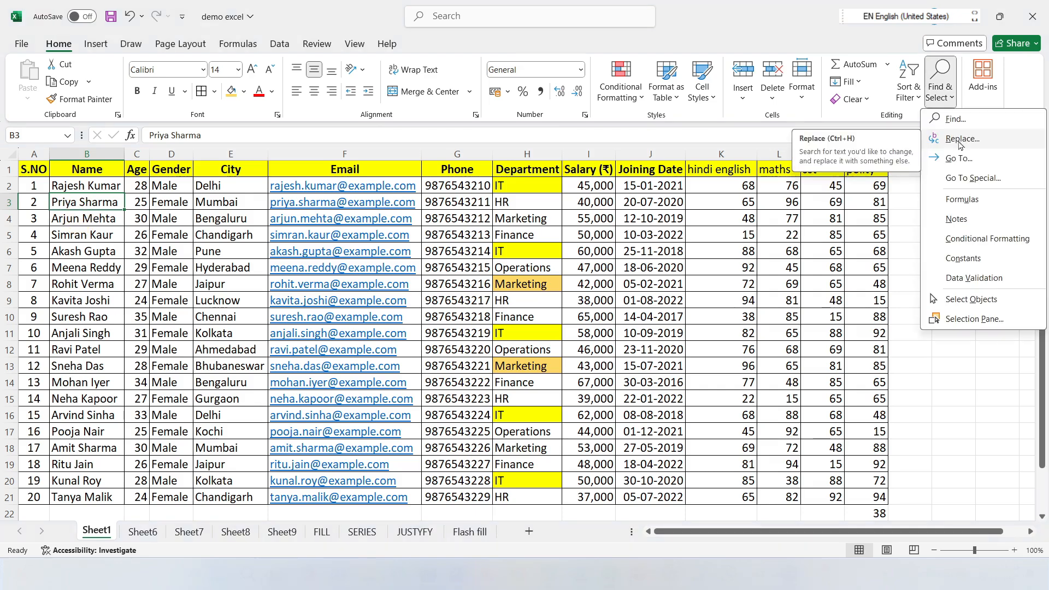
left_click(958, 141)
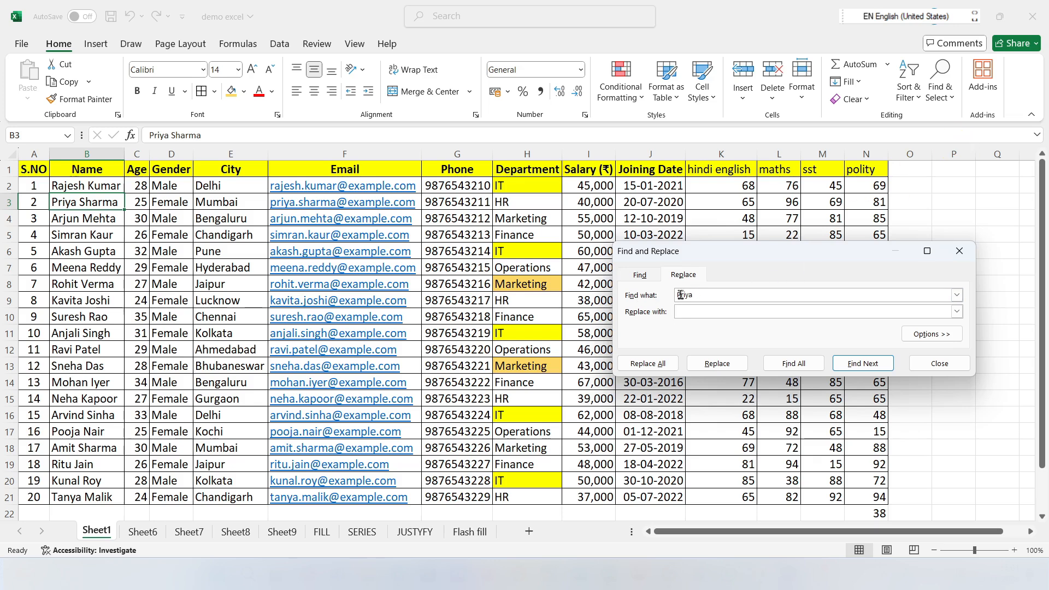
left_click_drag(703, 299, 673, 296)
key("Tab")
key("shift+Tab")
key("Tab")
left_click(693, 314)
type("aman")
left_click(718, 369)
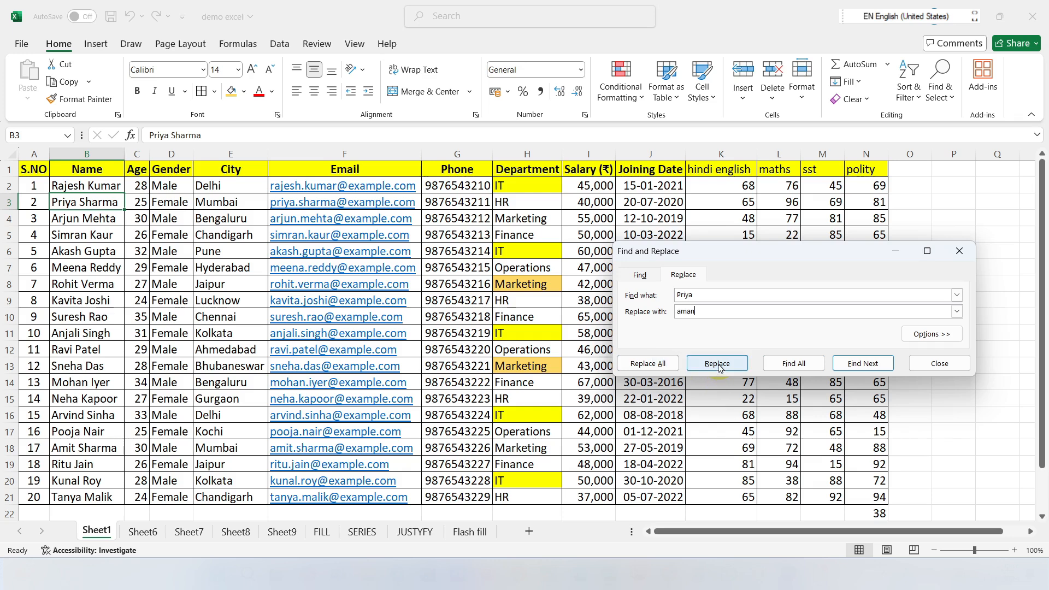
left_click(652, 366)
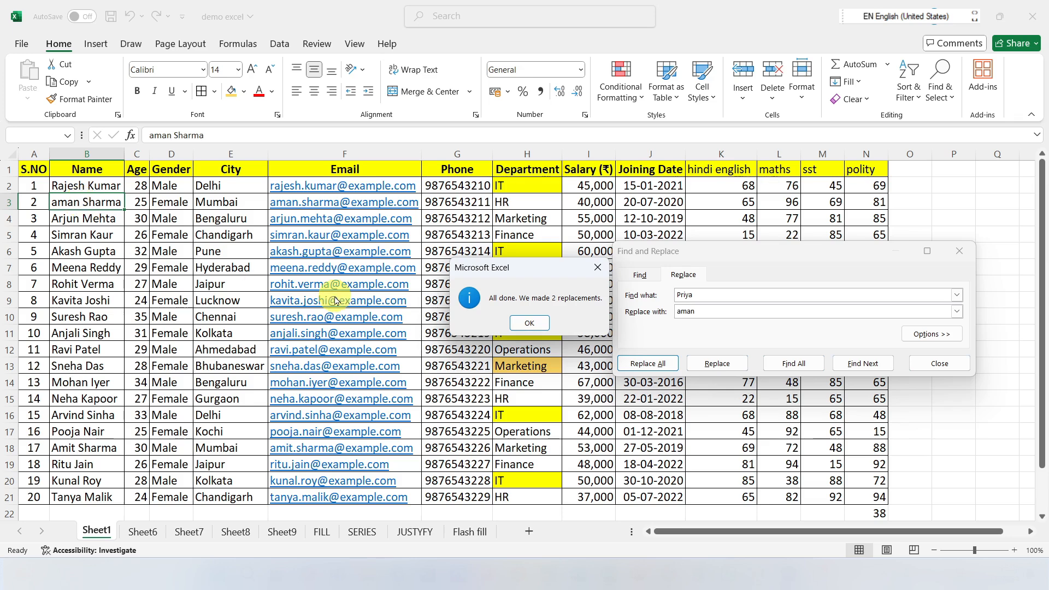
left_click(530, 322)
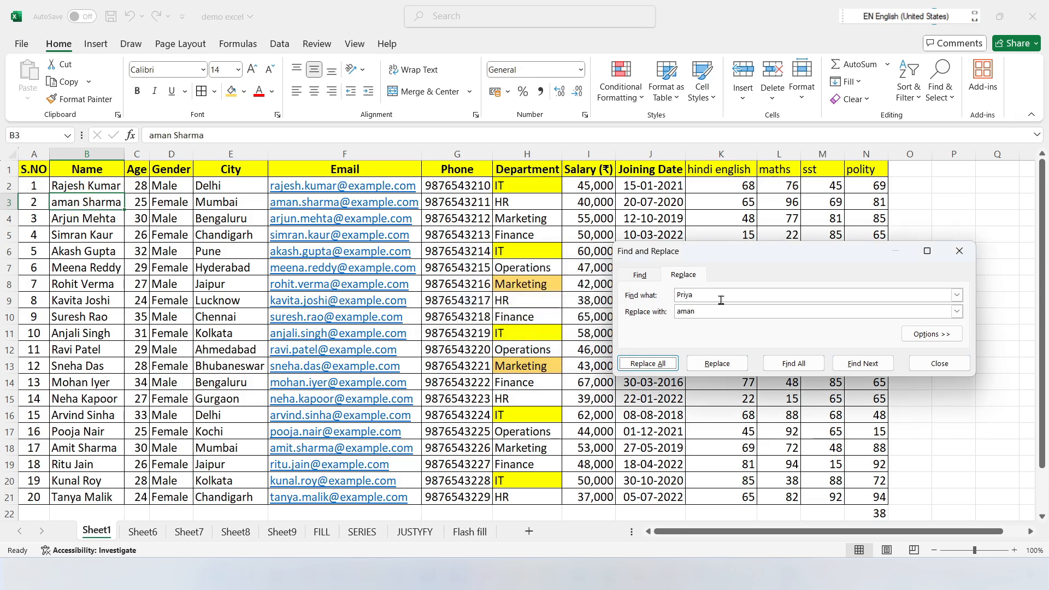
left_click(959, 251)
left_click(940, 82)
left_click(823, 251)
left_click(939, 87)
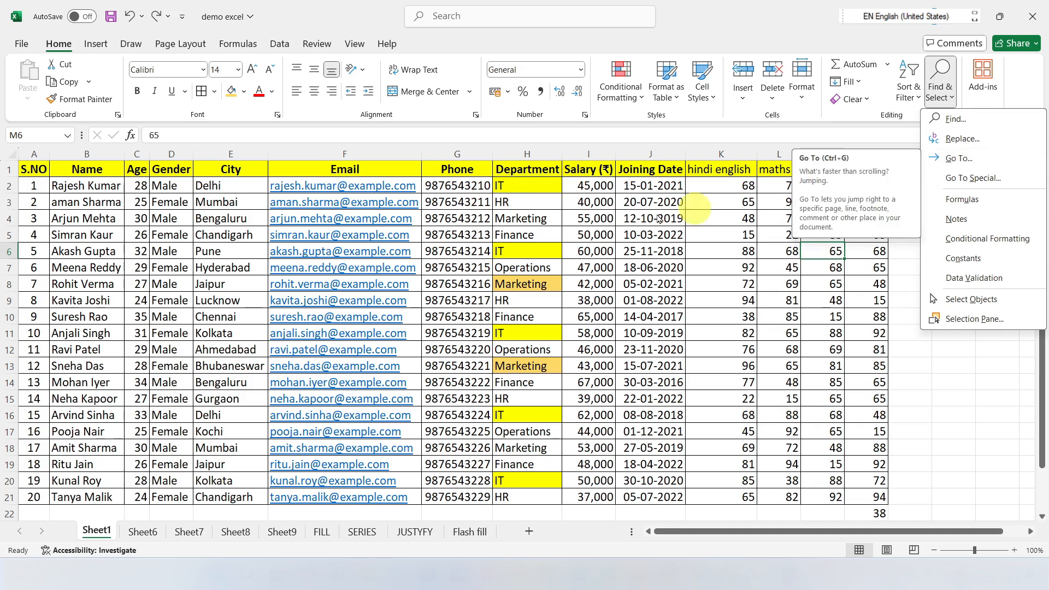
left_click(672, 247)
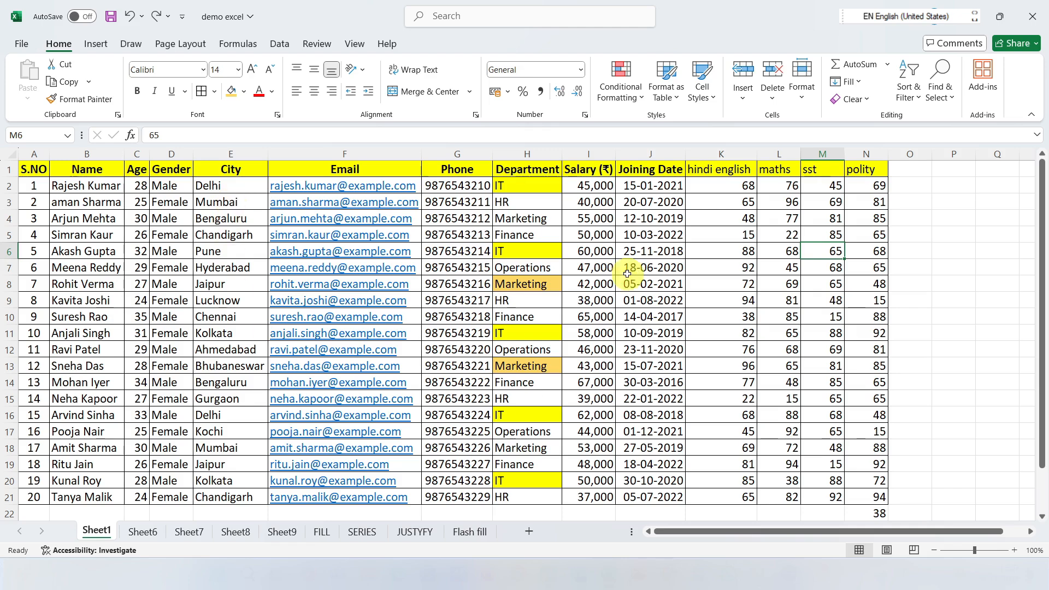
Step: Select cell B4 in the Name column, and use Go To to jump to cell B9
left_click(83, 219)
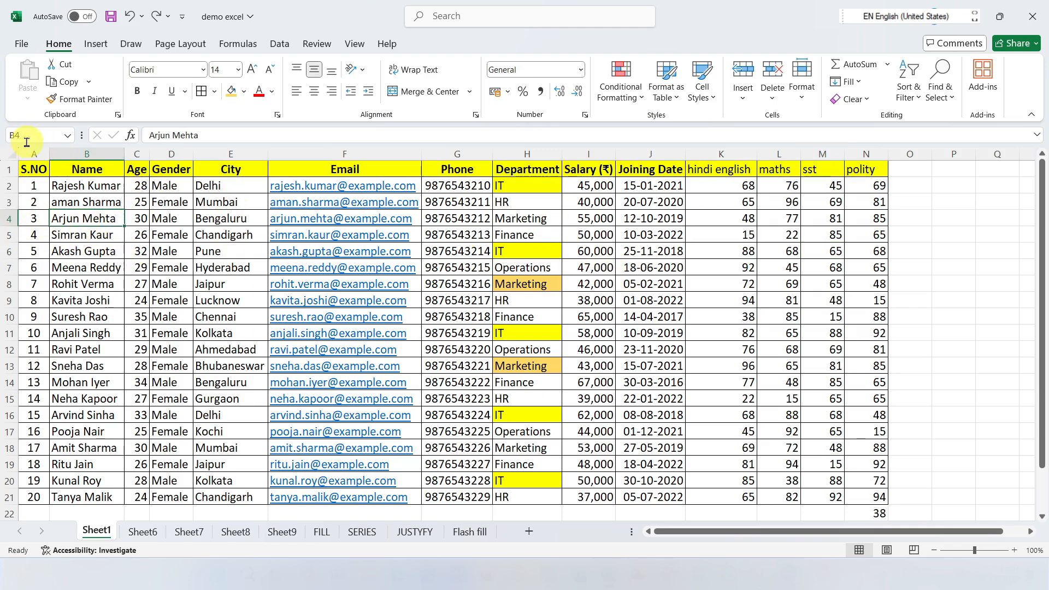
left_click(939, 81)
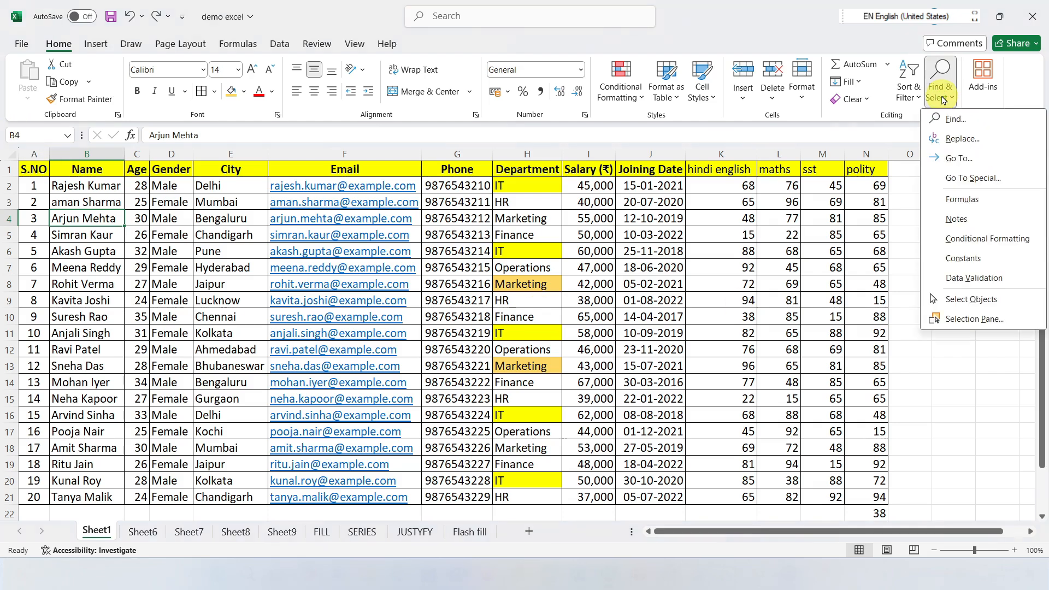
left_click(970, 165)
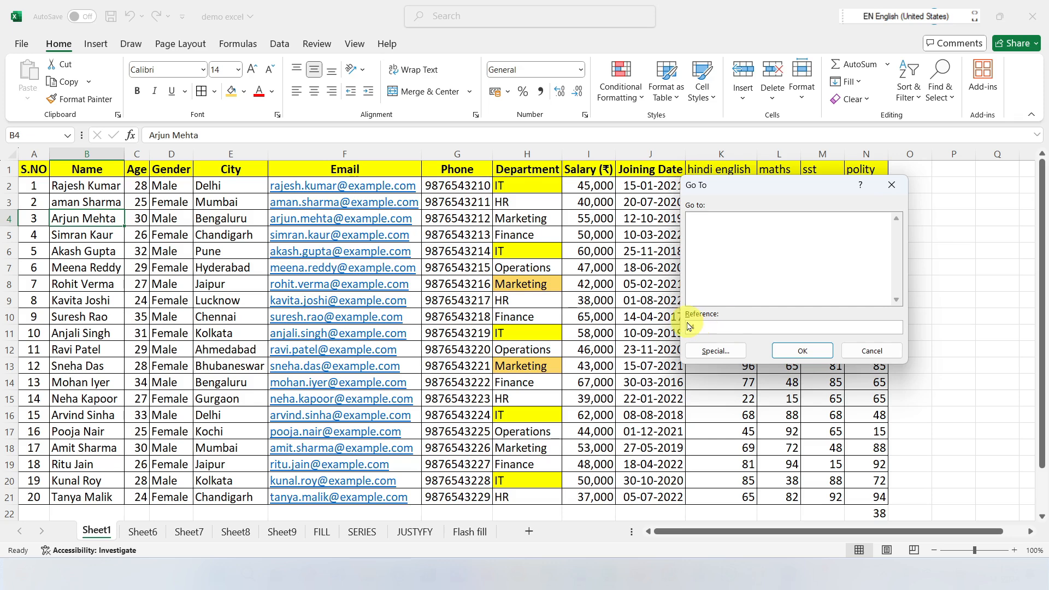
left_click(798, 351)
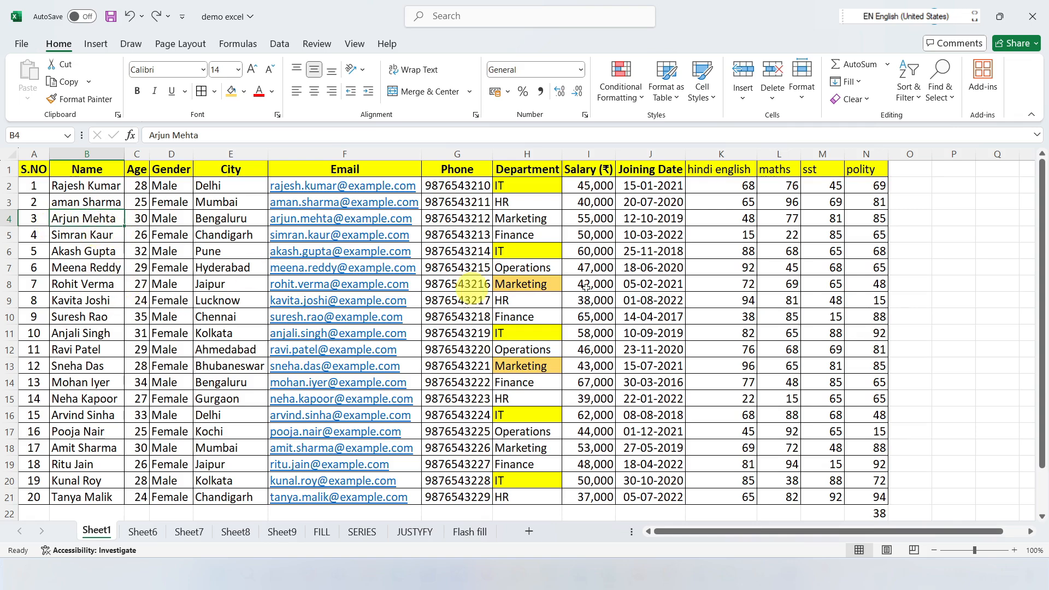
left_click(940, 89)
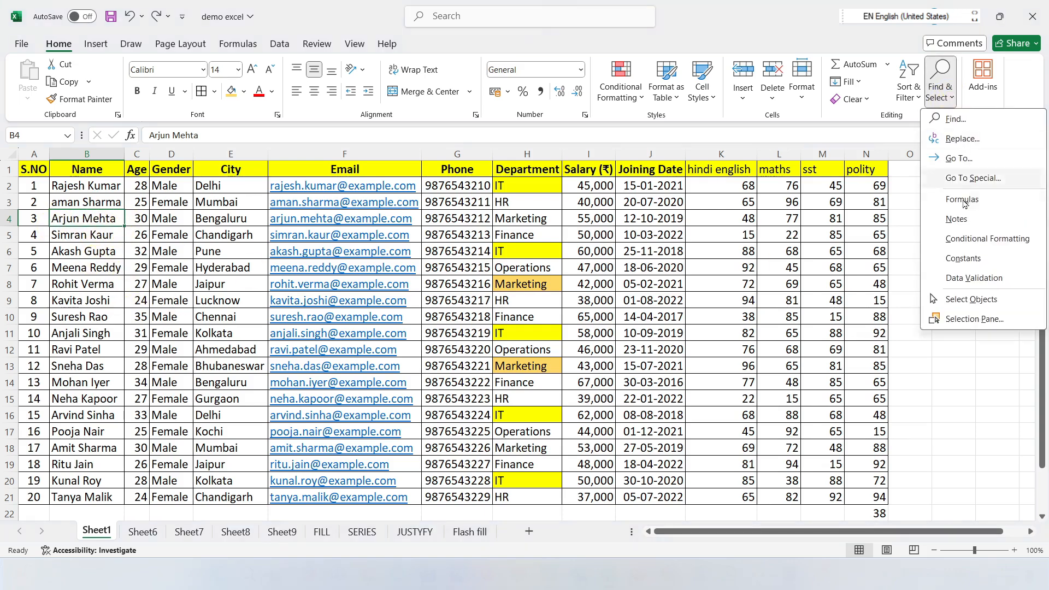
left_click(959, 158)
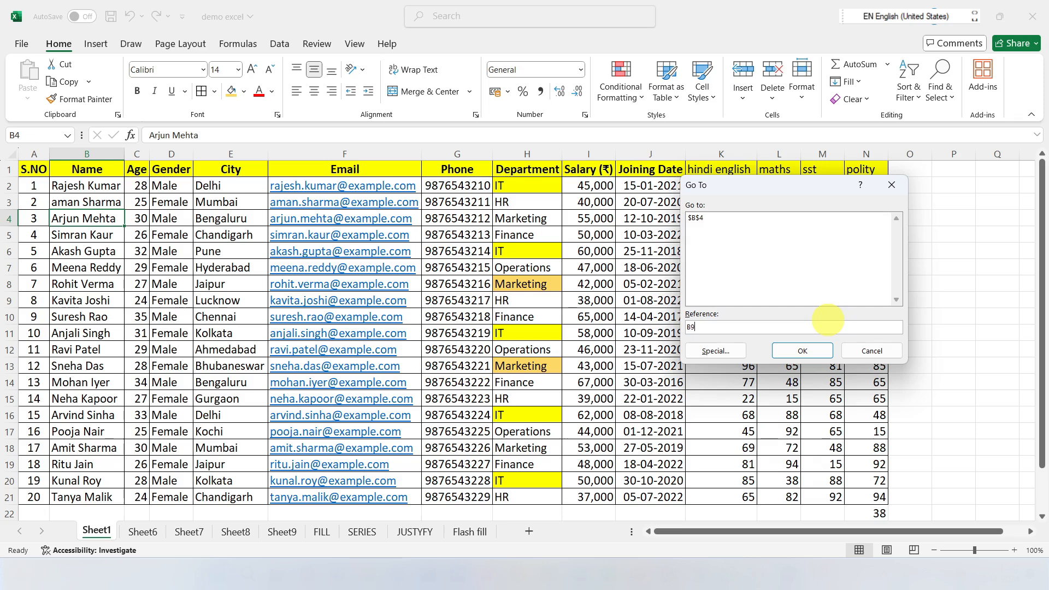
left_click(801, 351)
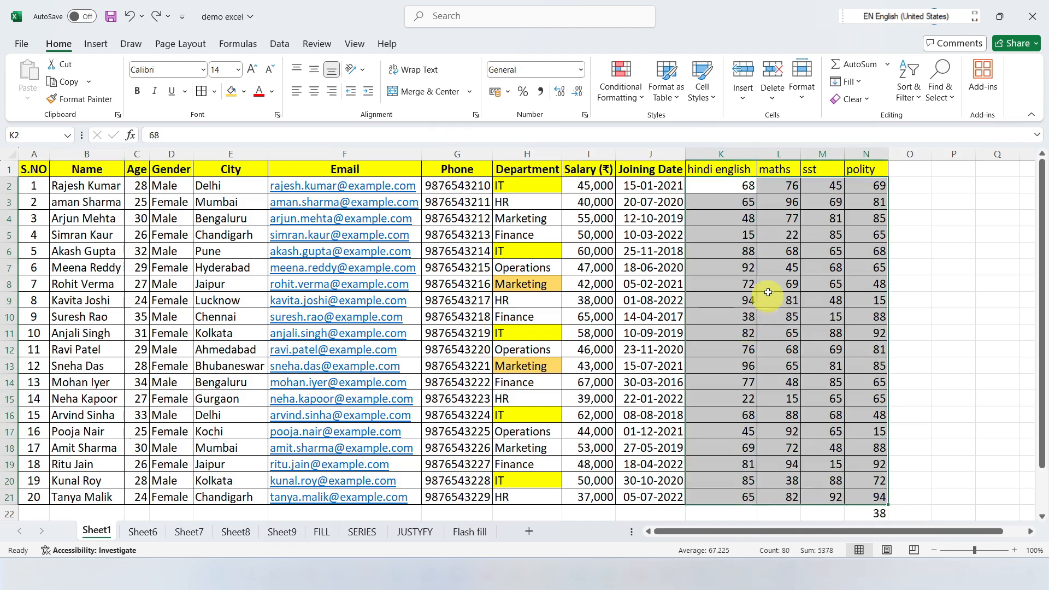
Step: Select the table range A1:N21 and view the Go To Special options
left_click(769, 283)
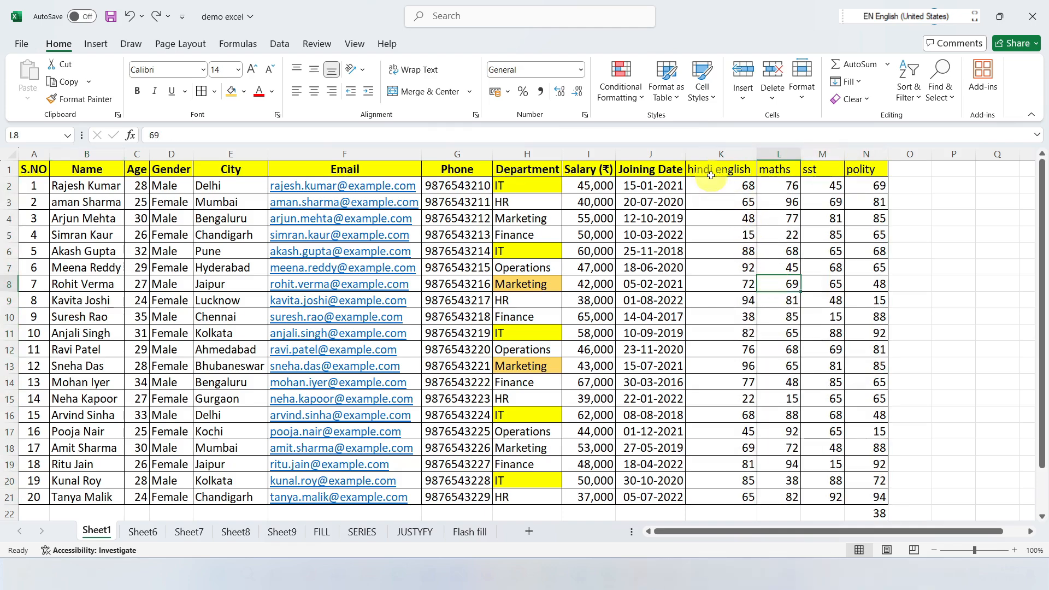
left_click(940, 85)
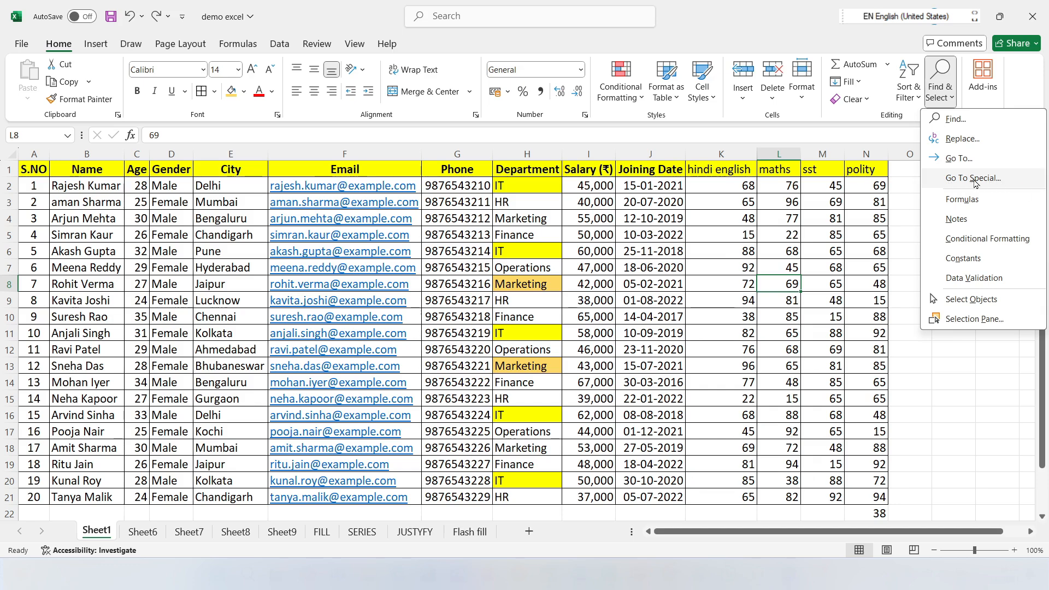
key("Escape")
left_click_drag(37, 170, 869, 497)
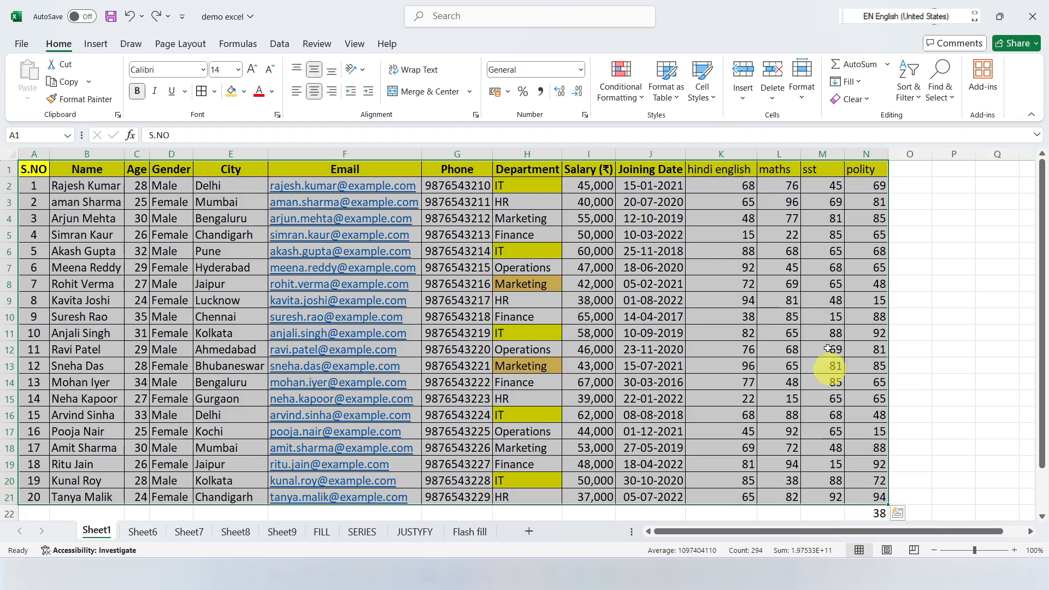
left_click(940, 86)
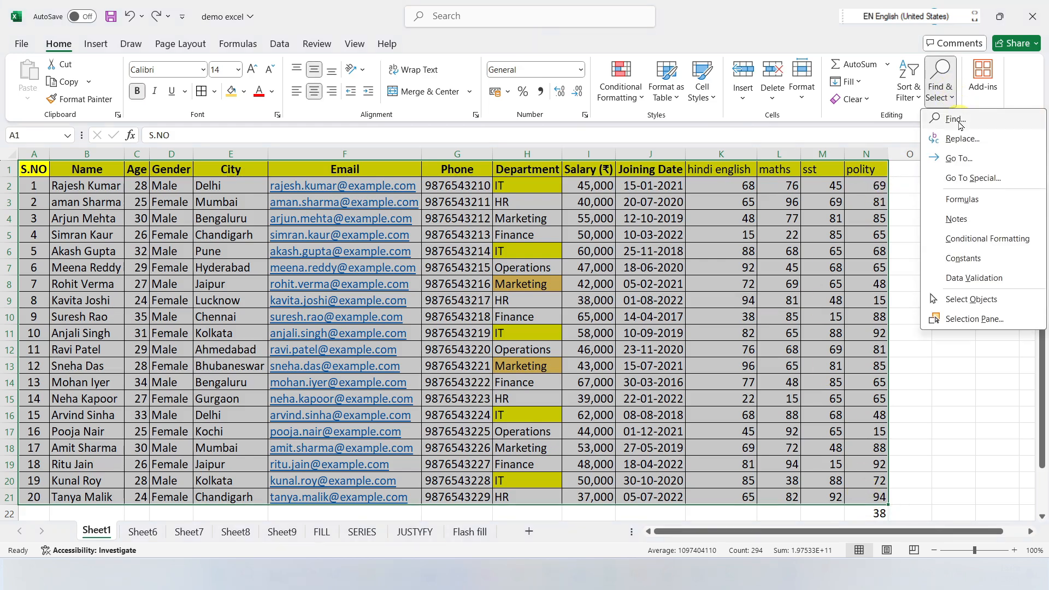
left_click(957, 182)
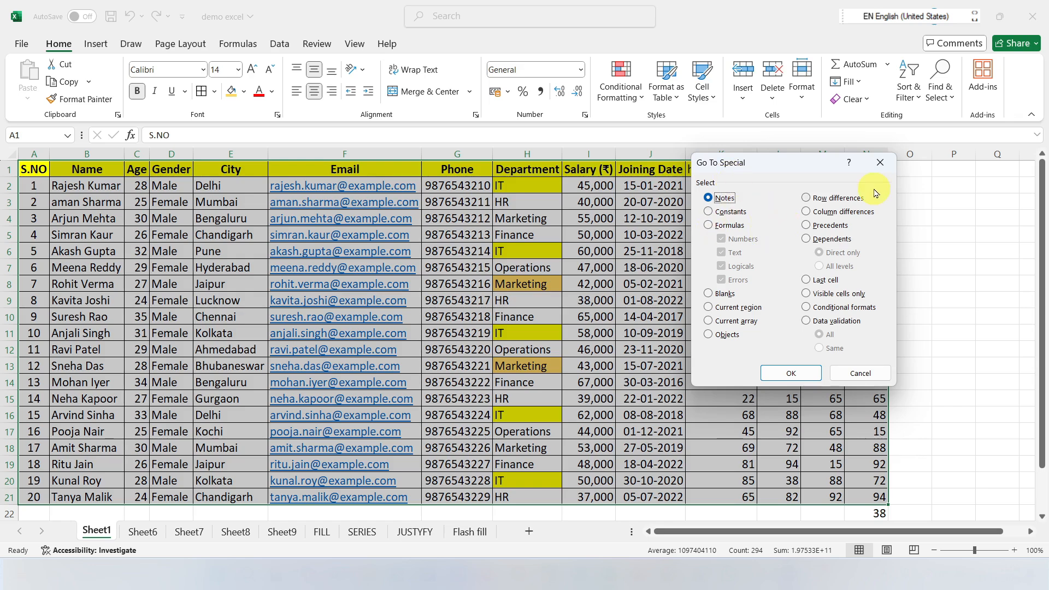
left_click(880, 163)
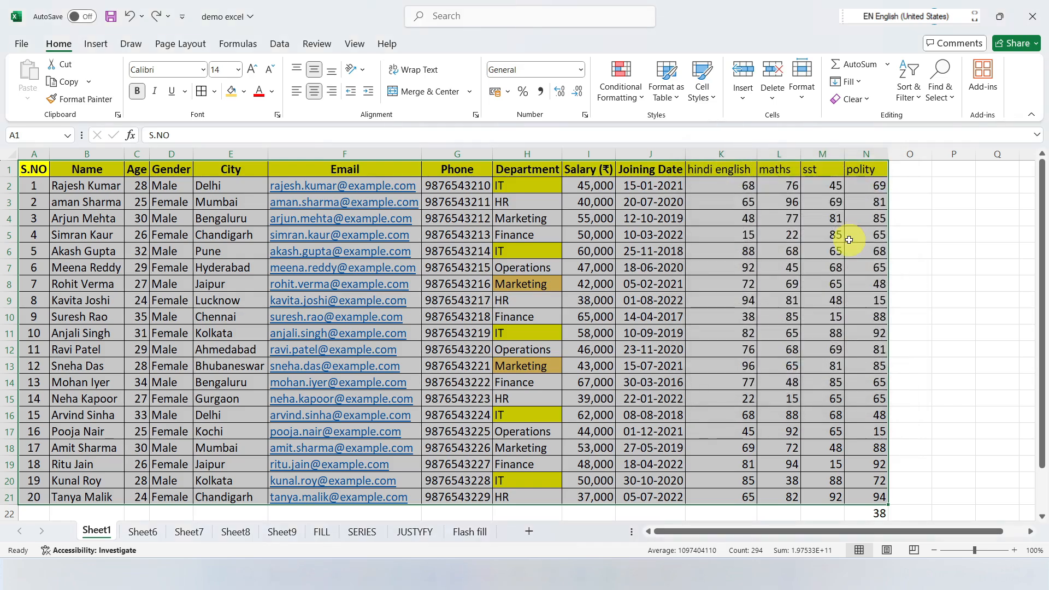
Step: Reach Go To Special from the Go To dialog and try to select the table cells that have notes
key("ctrl+g")
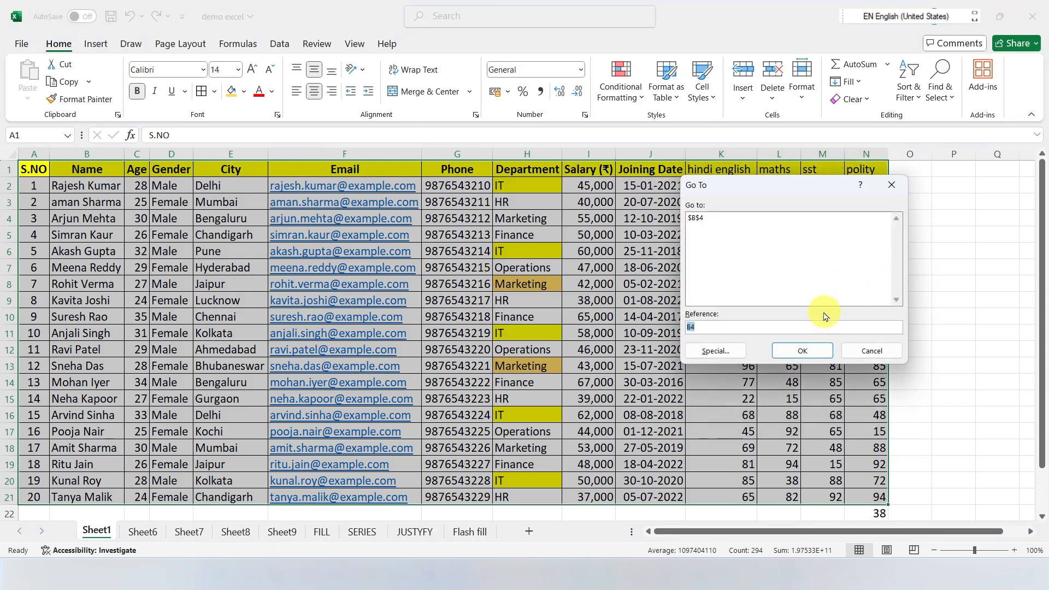
left_click(721, 350)
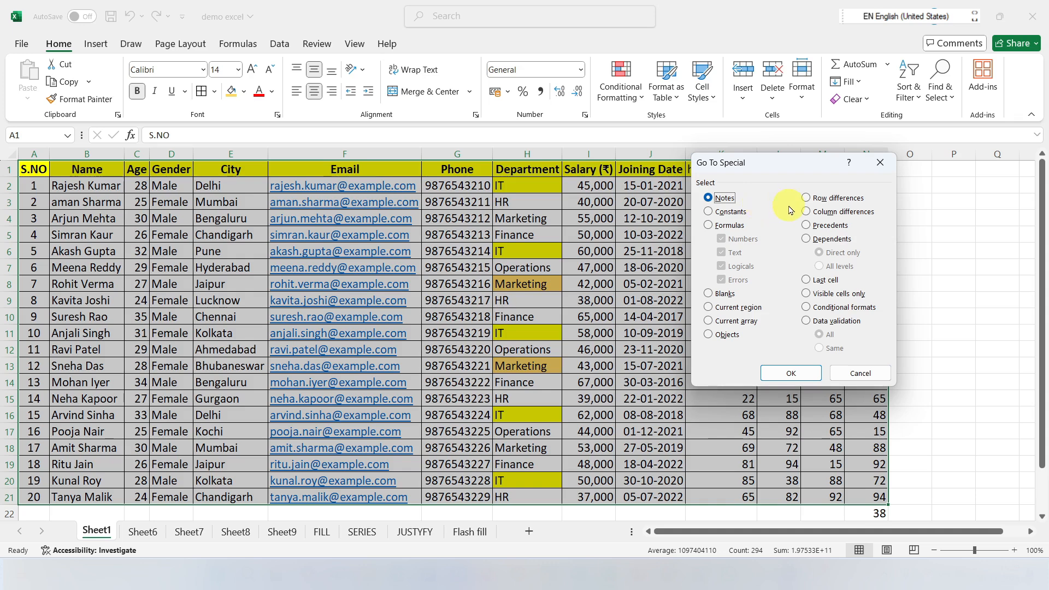
left_click(718, 214)
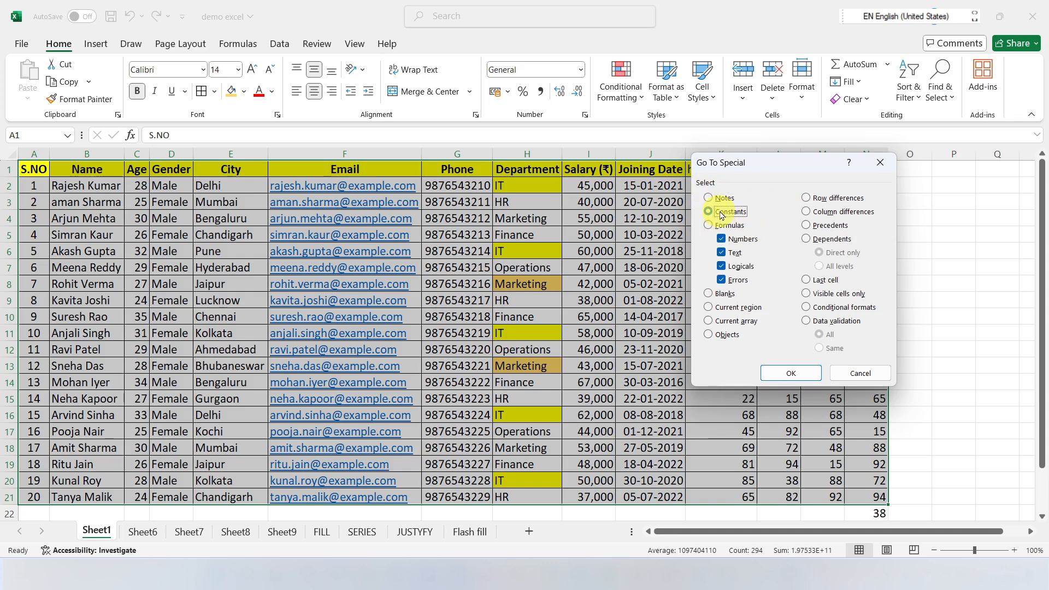
left_click(723, 198)
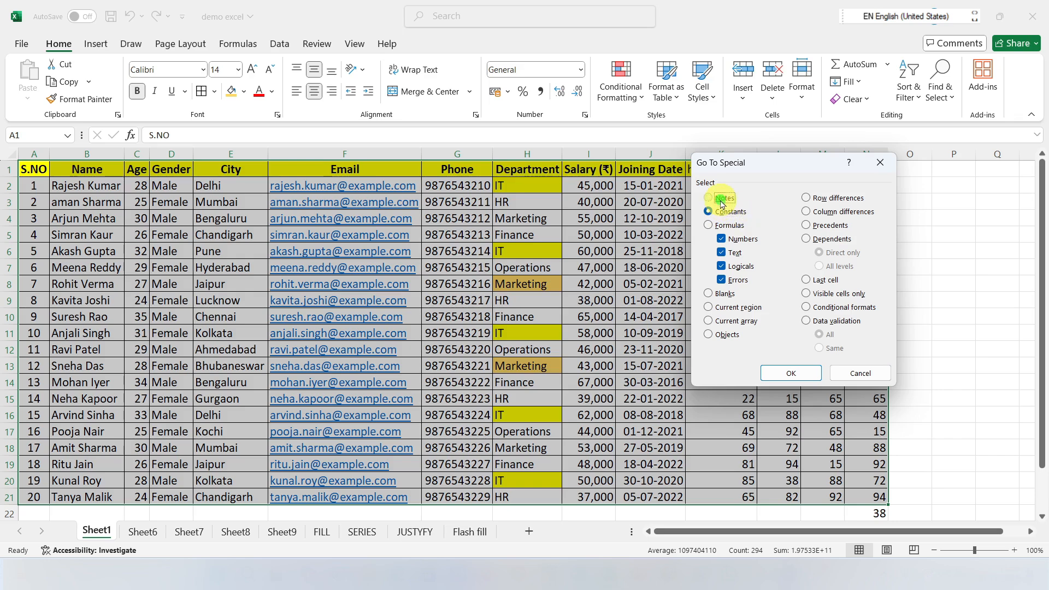
left_click(791, 373)
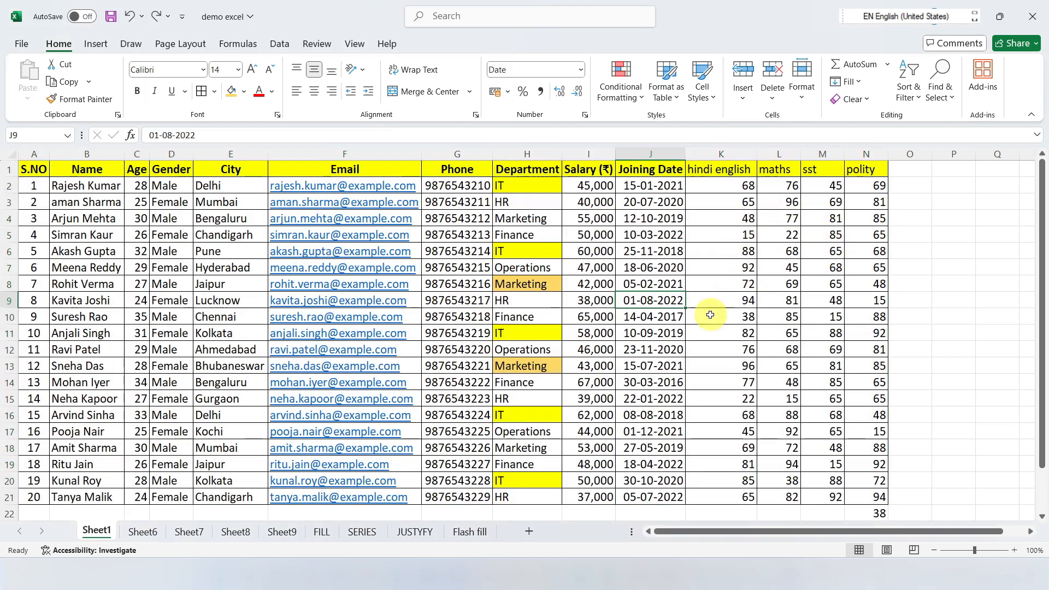
Step: Select all constants in the sheet with Go To Special, including numbers, text, logicals and errors, and undo the last name replacement
left_click(817, 304)
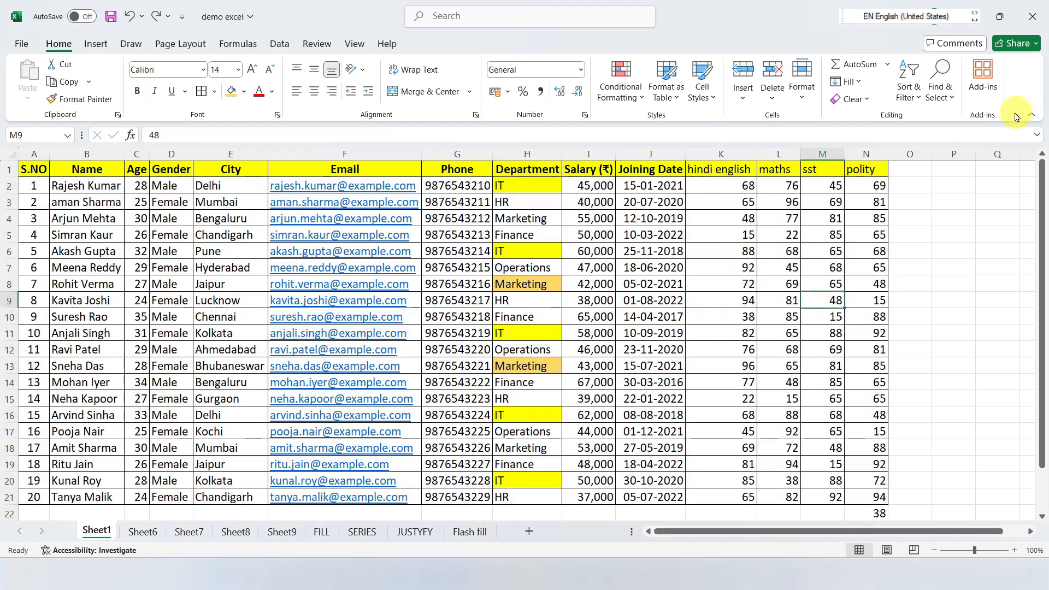
left_click(940, 87)
left_click(972, 179)
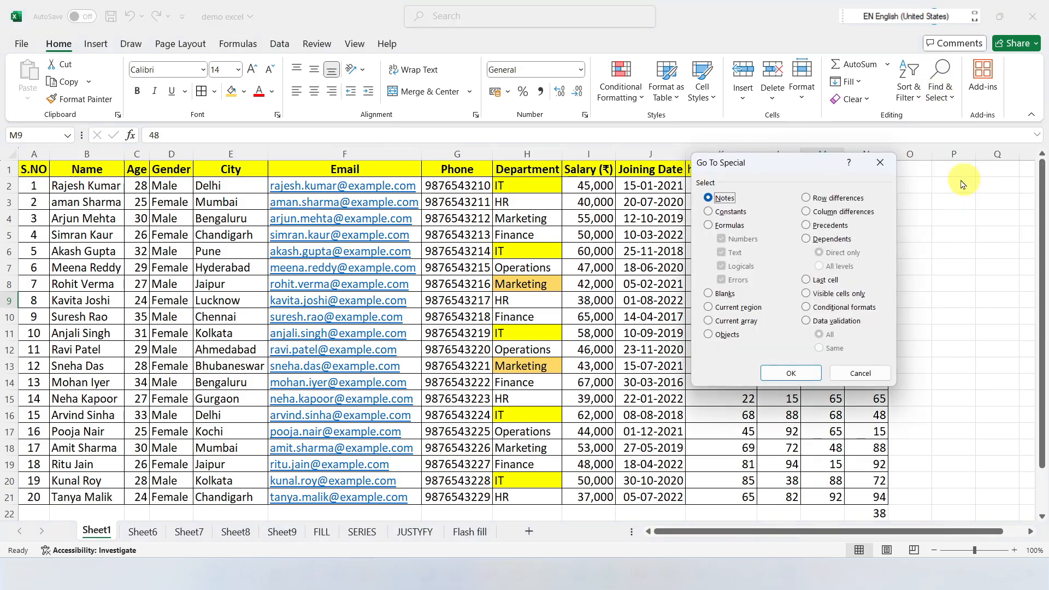
left_click(709, 212)
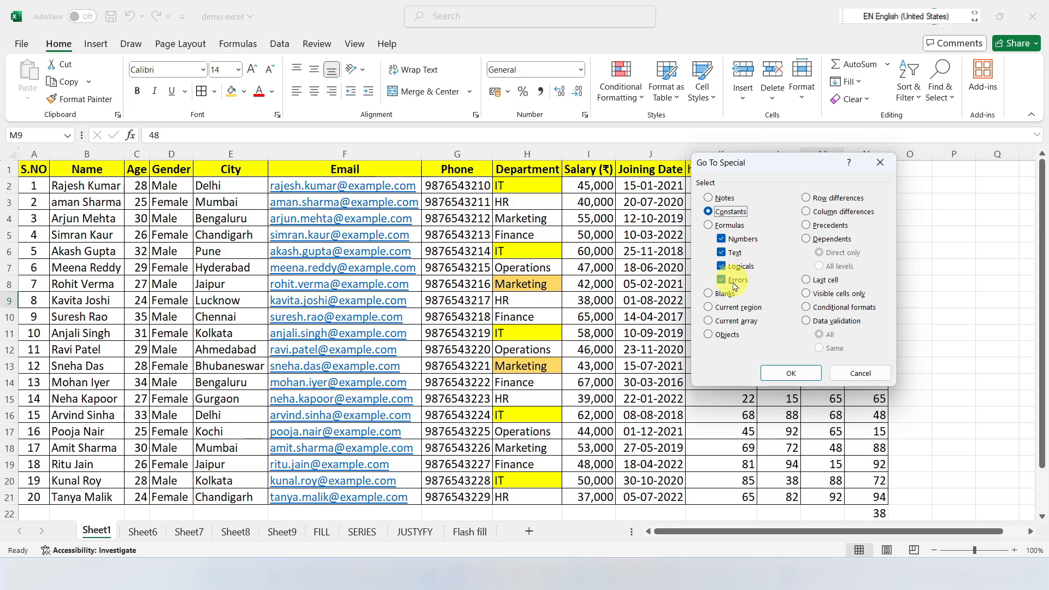
left_click(791, 371)
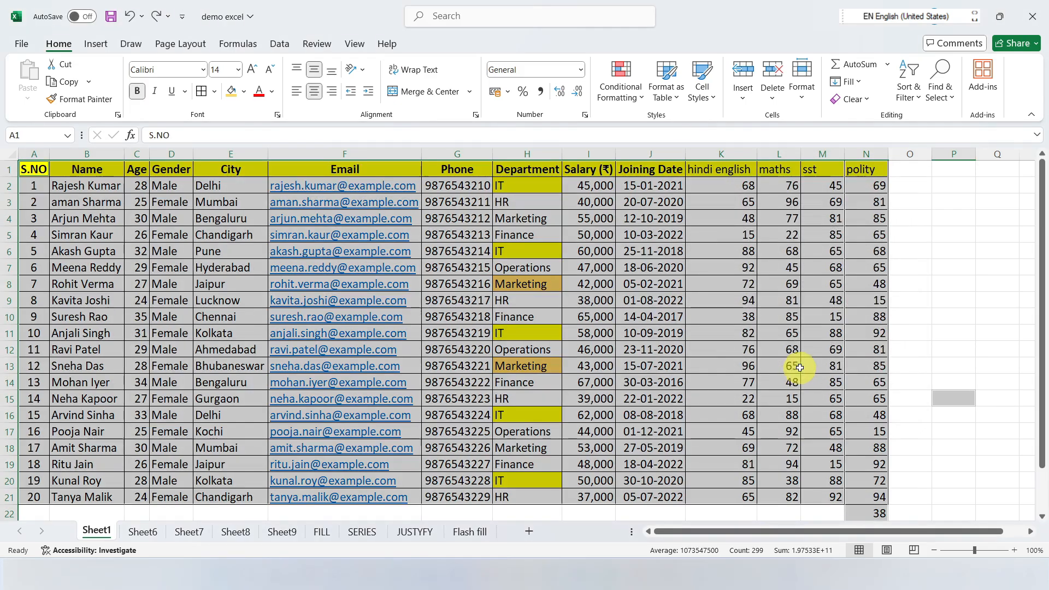
scroll(636, 285, "down", 3)
scroll(492, 304, "up", 2)
scroll(401, 317, "up", 1)
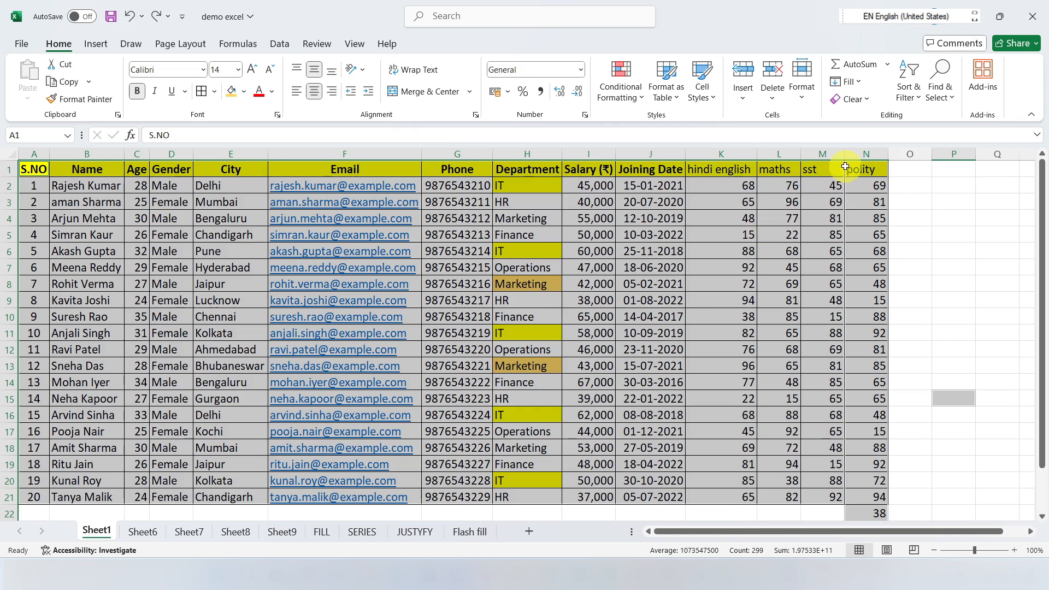
key("ctrl+z")
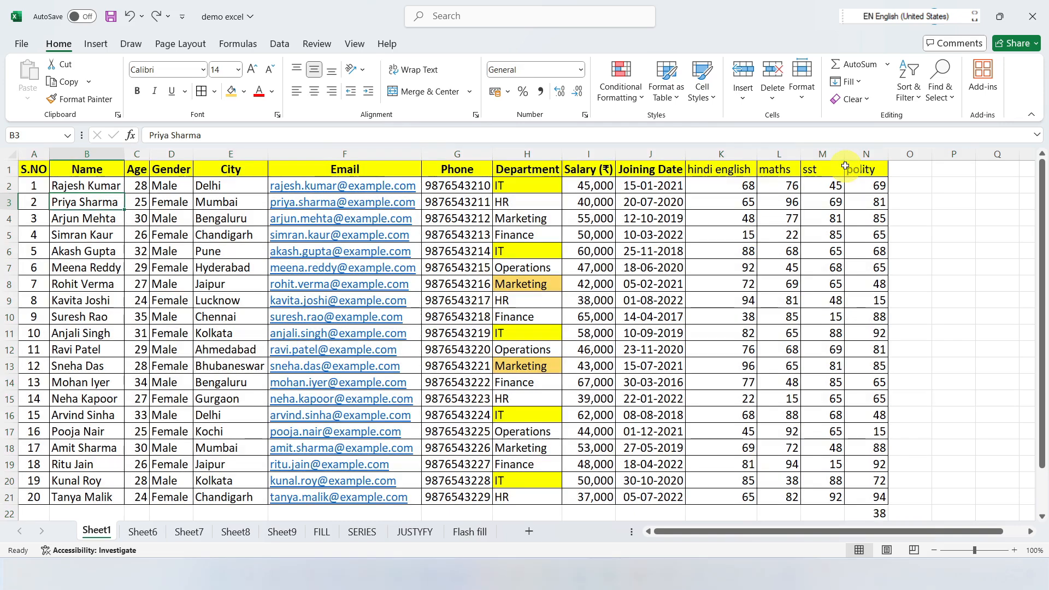
Step: Select only the number constants in the sheet with Go To Special, excluding text, logicals and errors
left_click(941, 93)
left_click(961, 178)
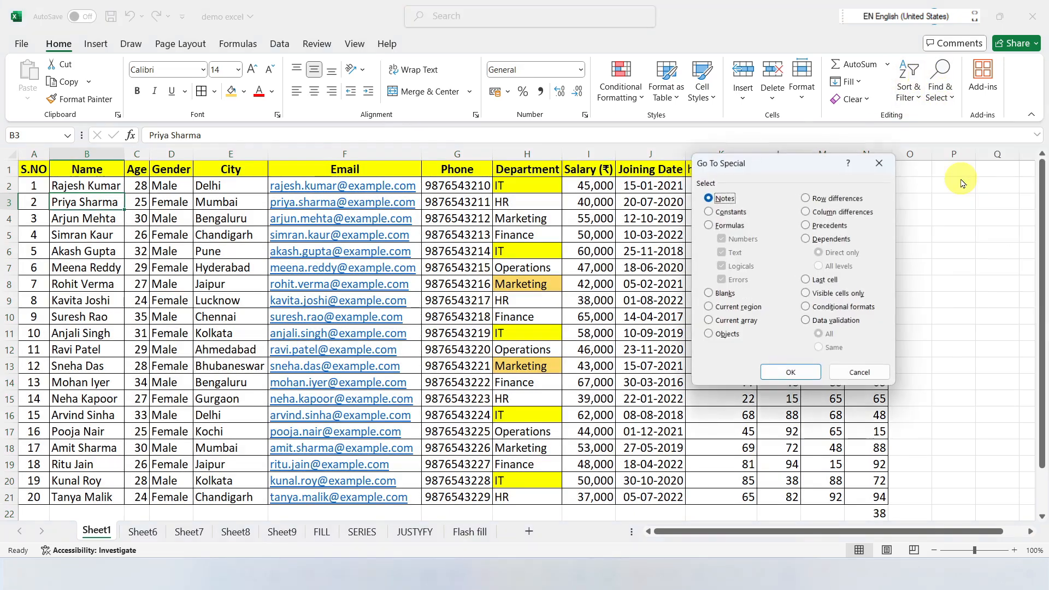
left_click(715, 212)
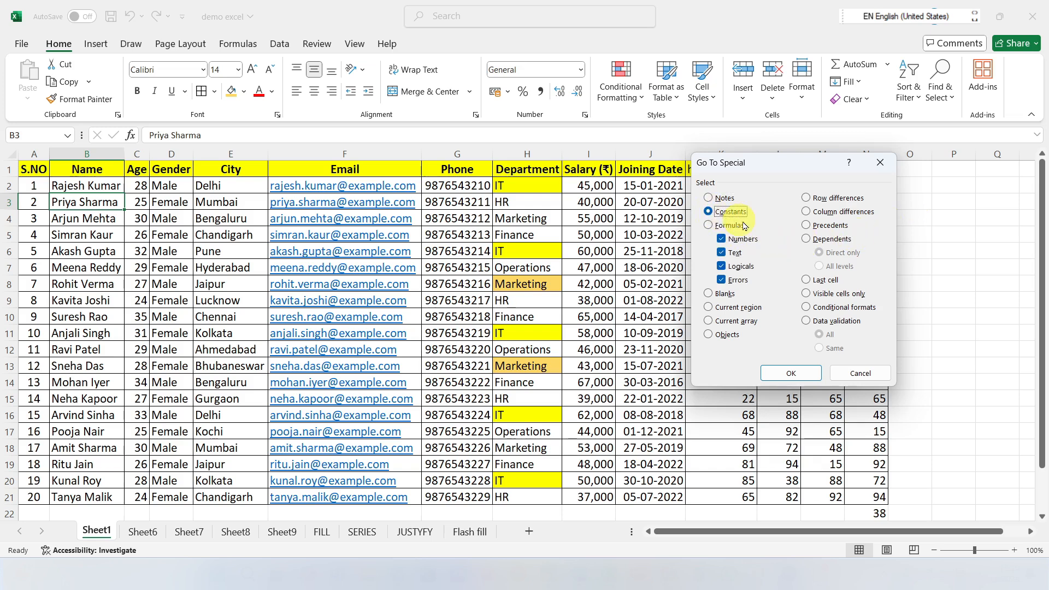
left_click(721, 266)
left_click(721, 280)
left_click(800, 374)
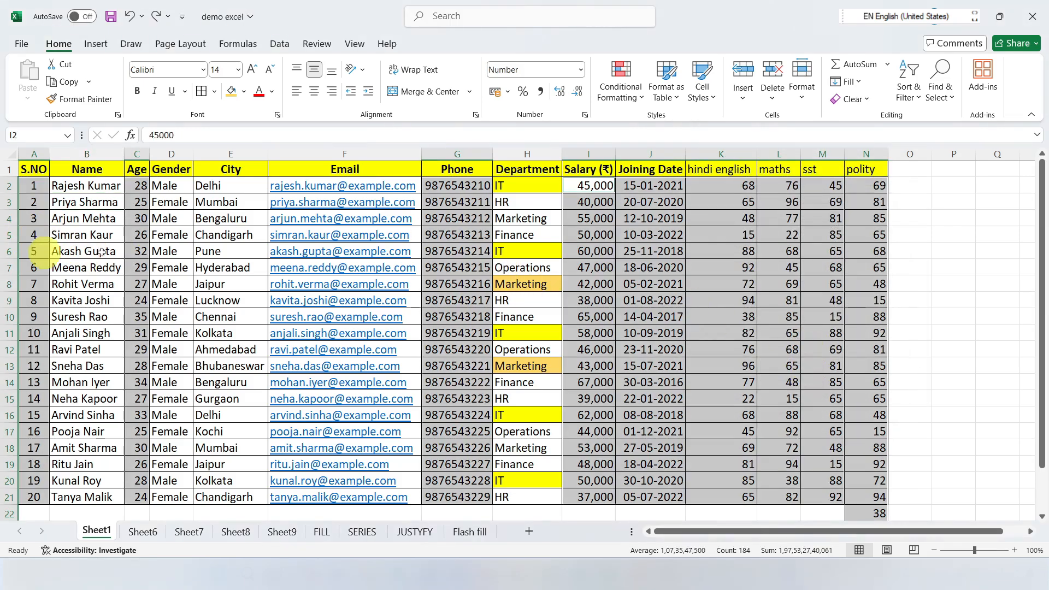
scroll(787, 273, "down", 3)
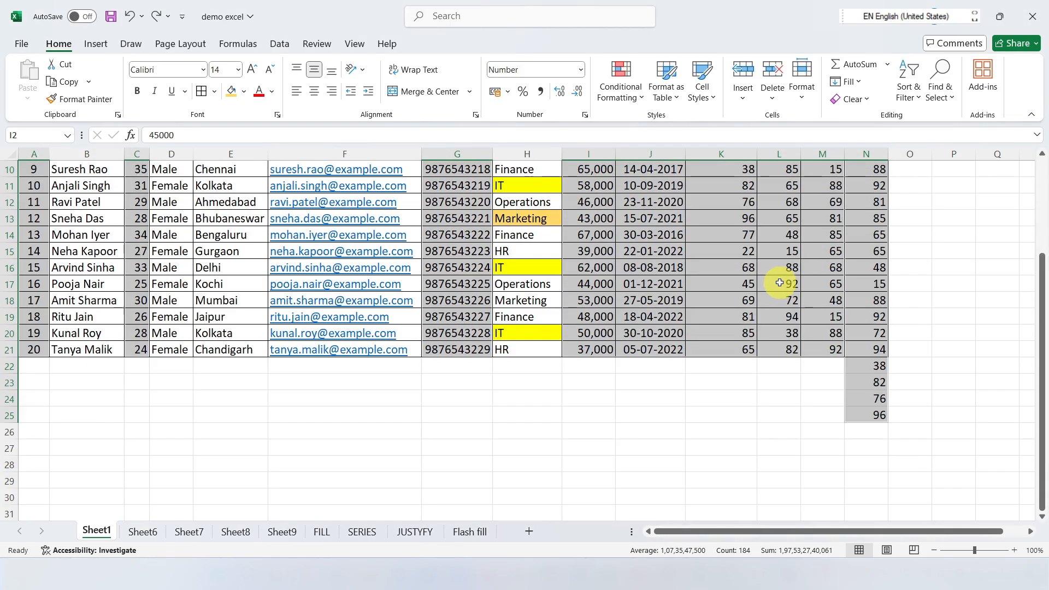
scroll(790, 327, "up", 3)
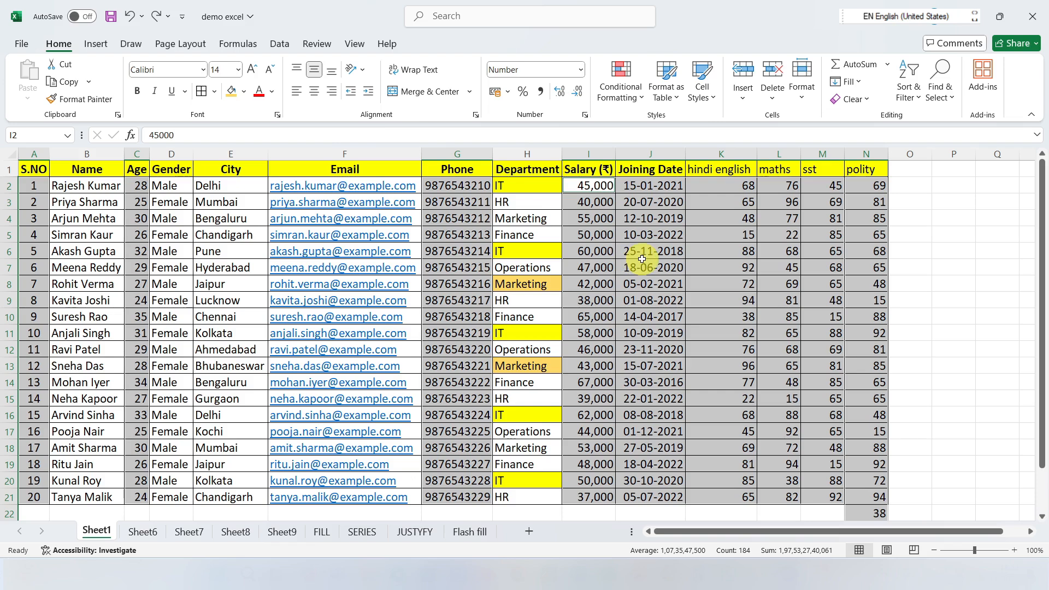
Step: Try to select only formulas that return numbers with Go To Special, excluding text, logicals and errors
left_click(822, 267)
left_click(938, 88)
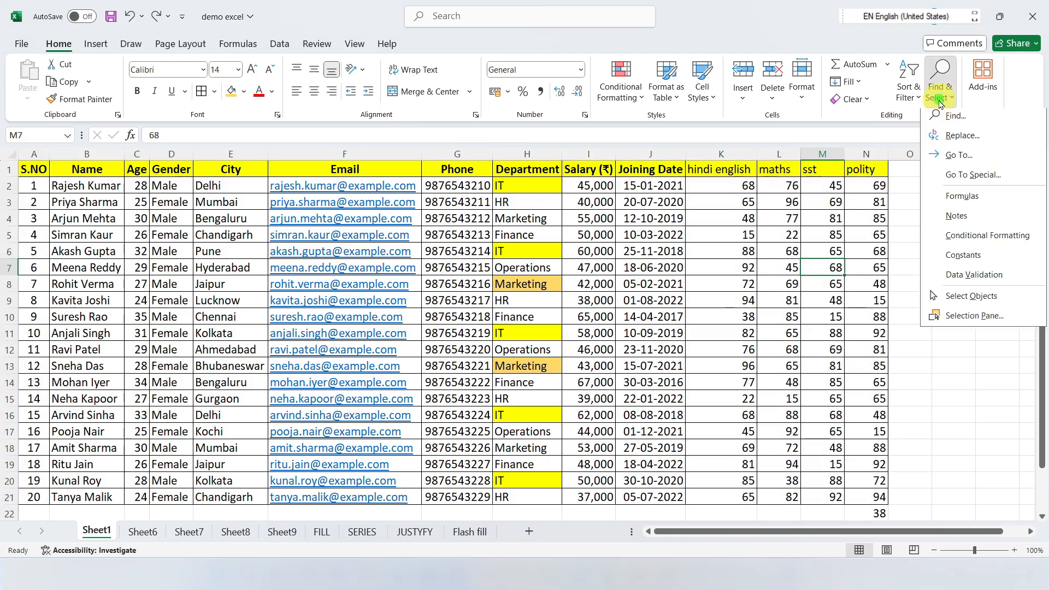
left_click(953, 179)
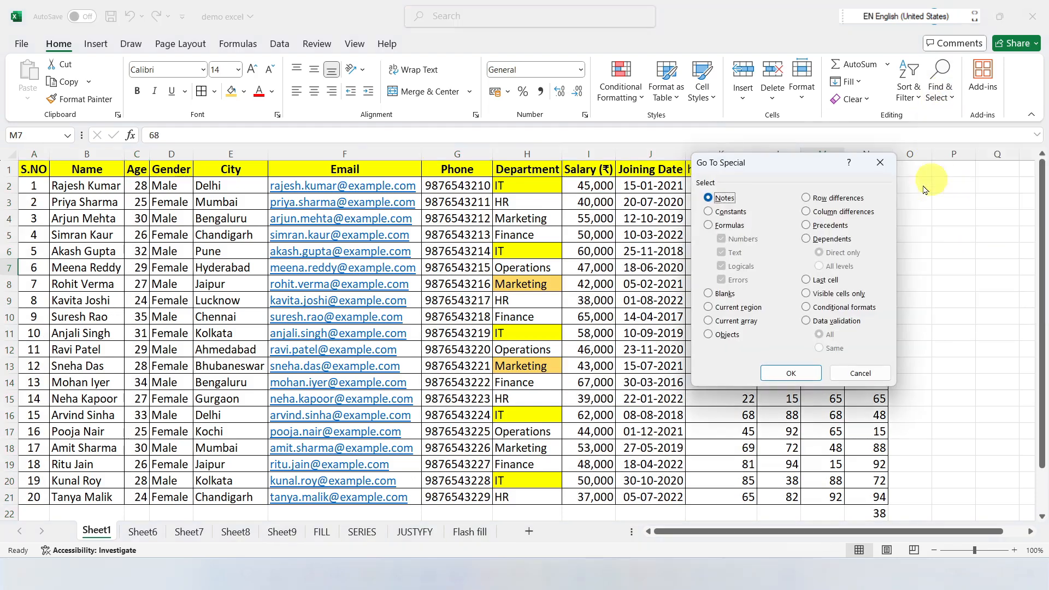
left_click(709, 225)
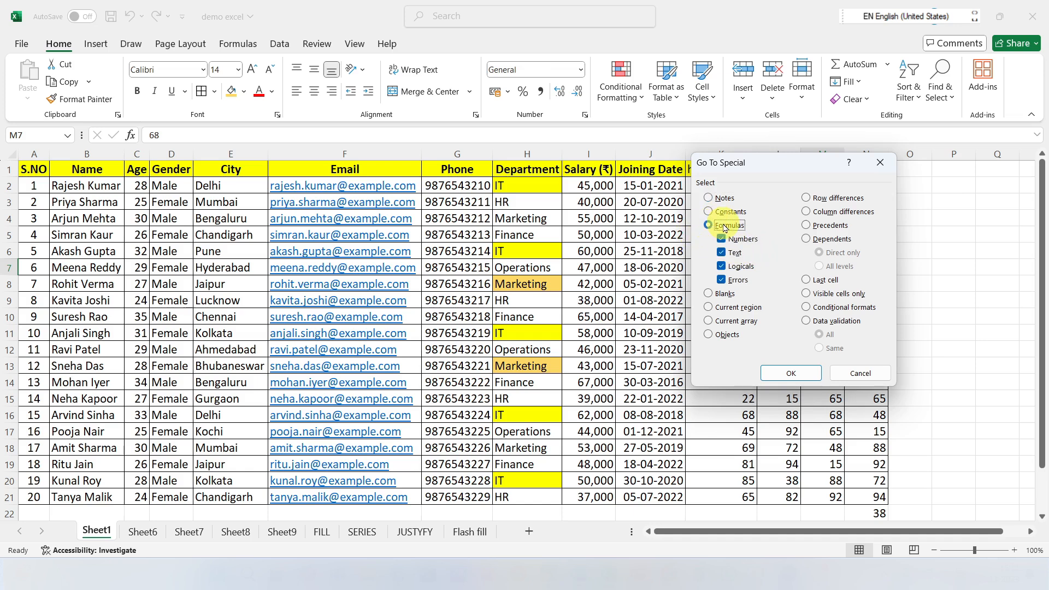
left_click(731, 254)
left_click(738, 267)
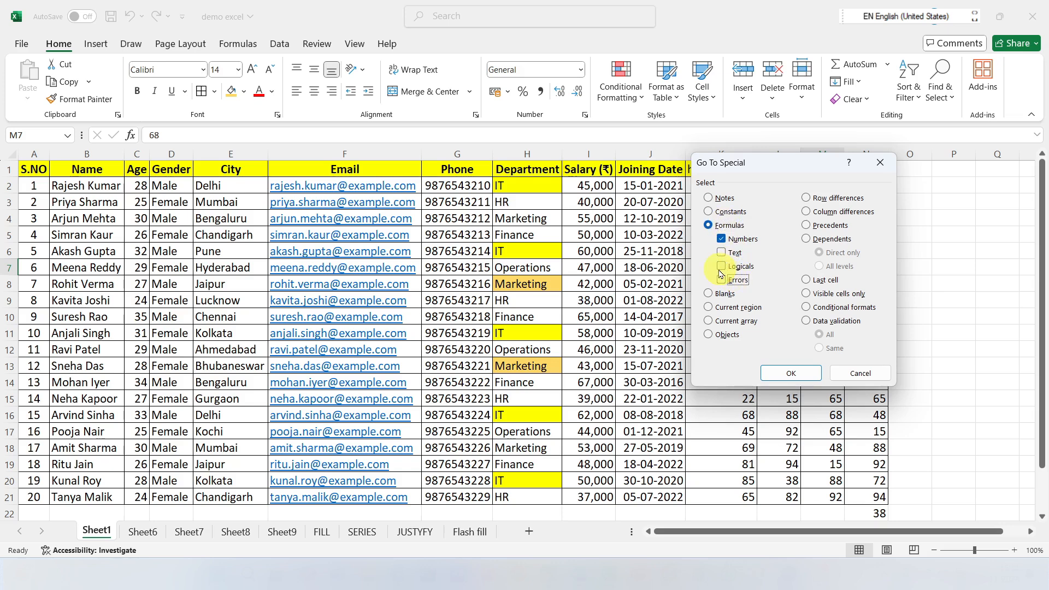
left_click(791, 373)
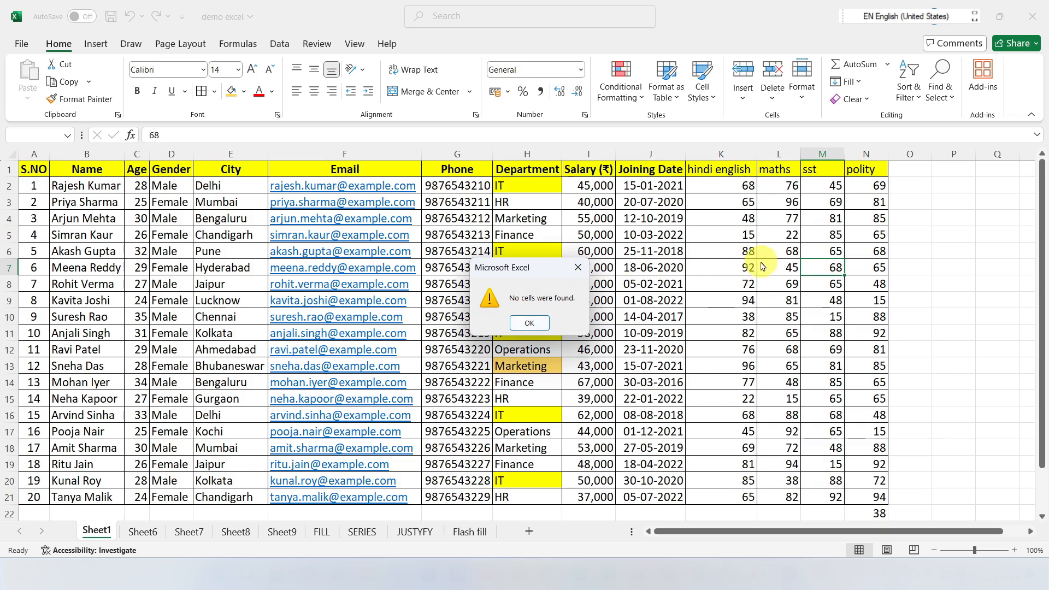
left_click(579, 268)
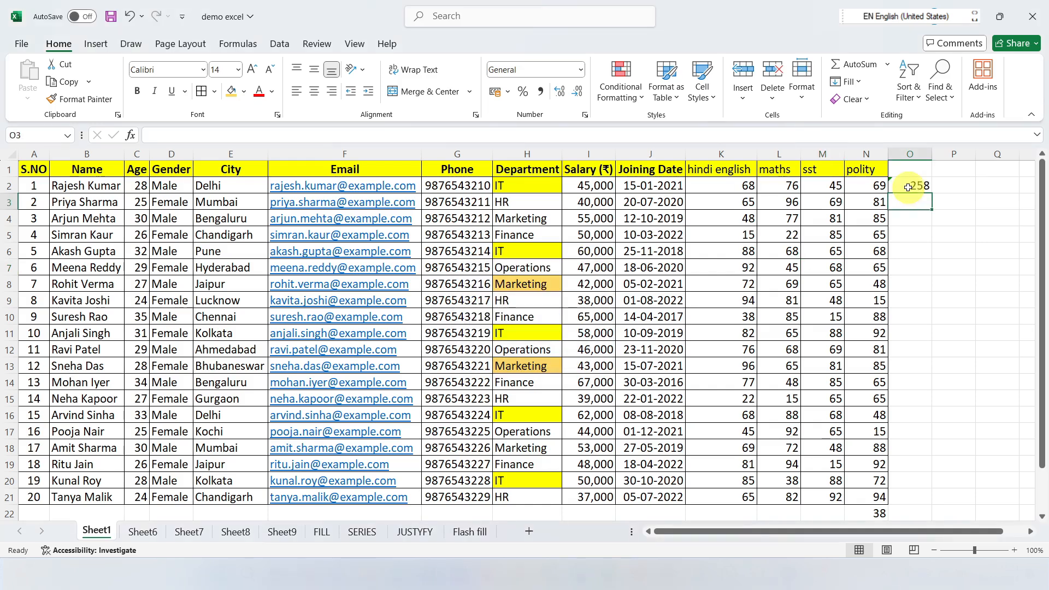
Step: Copy the marks total formula from O2 down through O21 for every person in the table
left_click(914, 186)
left_click_drag(931, 194, 905, 497)
left_click(834, 235)
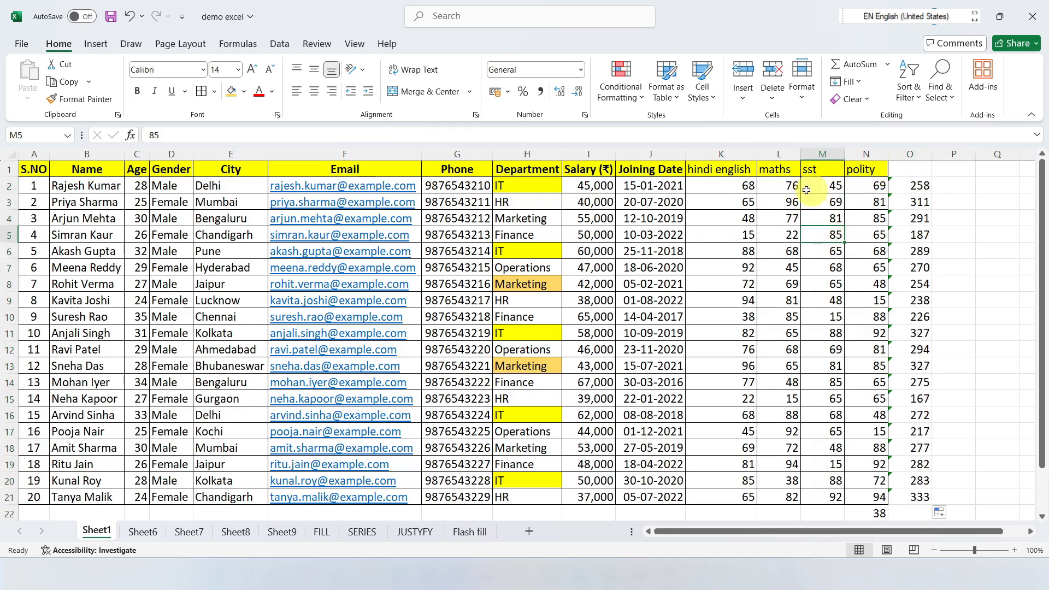
Step: Select only the formulas that return numbers with Go To Special, excluding text, logicals and errors
left_click(776, 296)
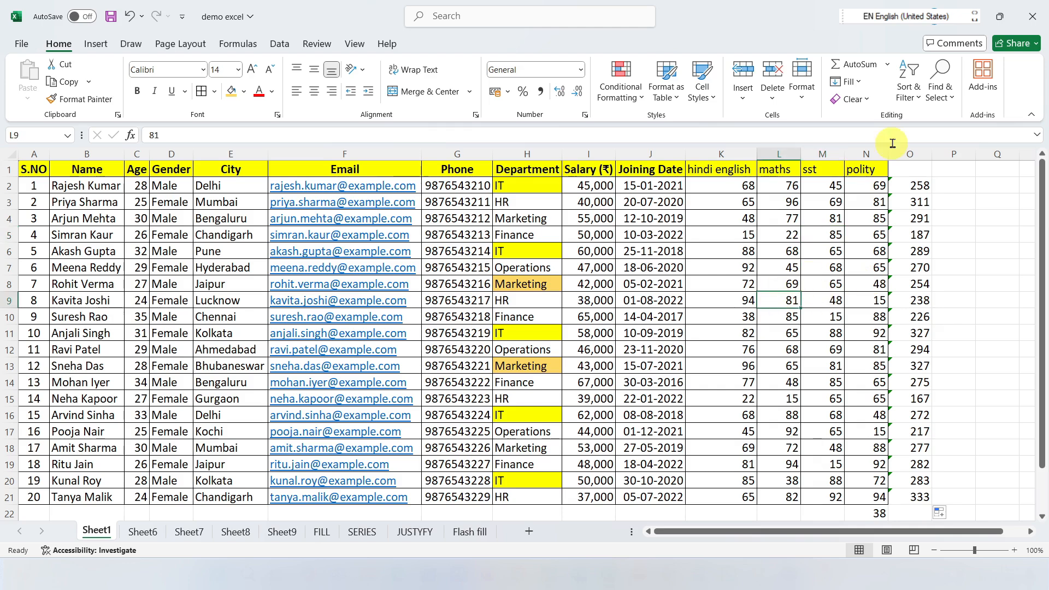
left_click(940, 82)
left_click(973, 178)
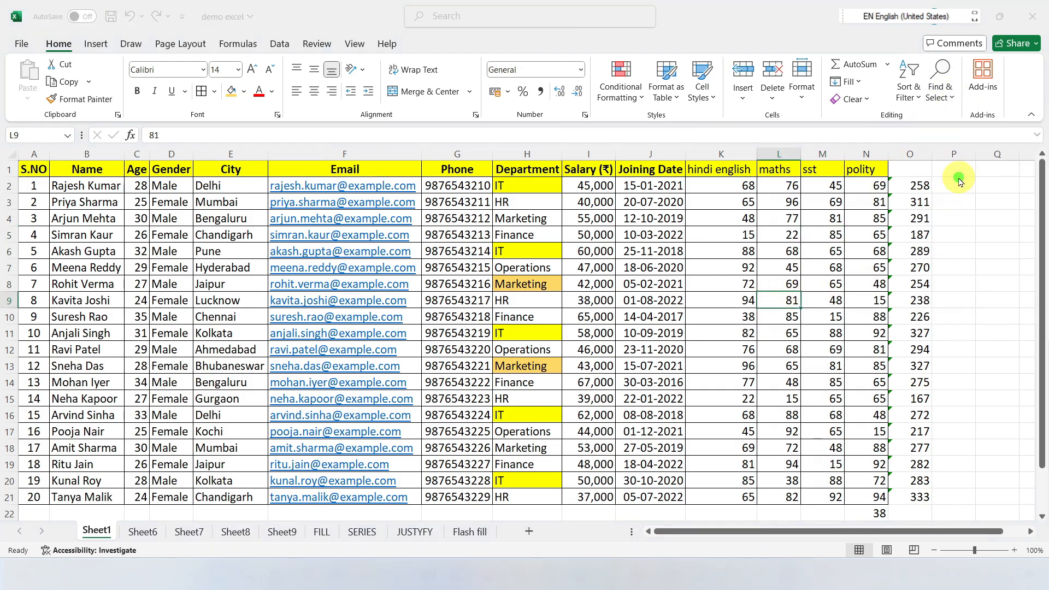
left_click(728, 225)
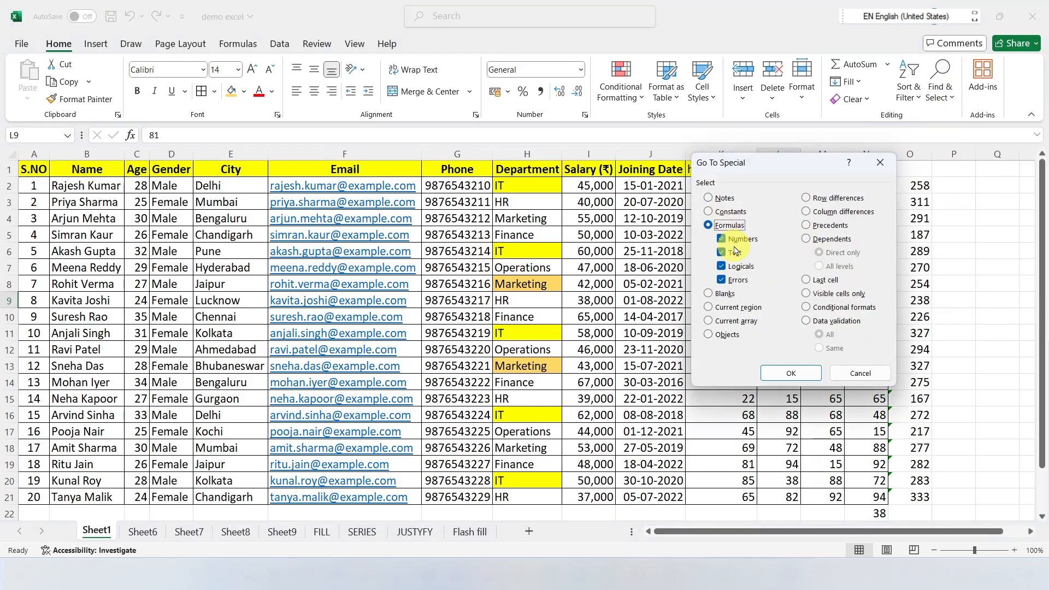
left_click(734, 252)
left_click(722, 266)
left_click(721, 279)
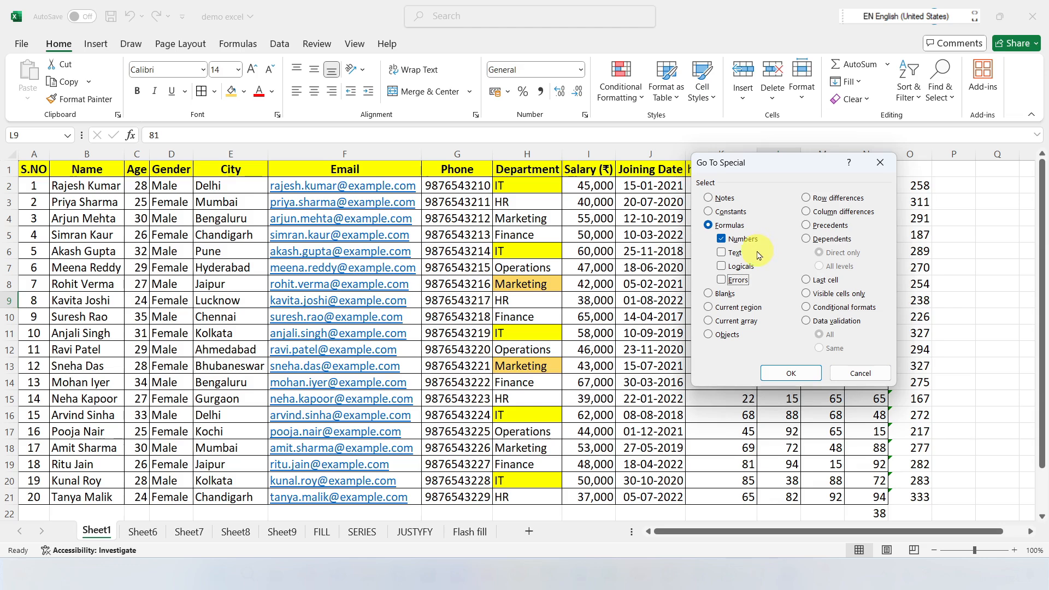
left_click(788, 371)
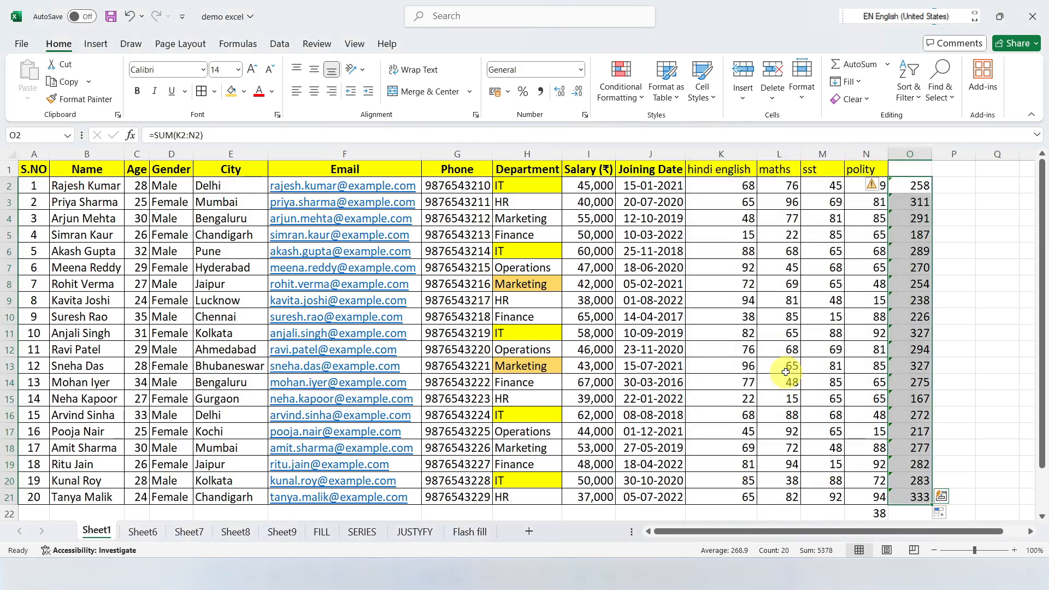
scroll(929, 273, "down", 4)
scroll(913, 268, "up", 1)
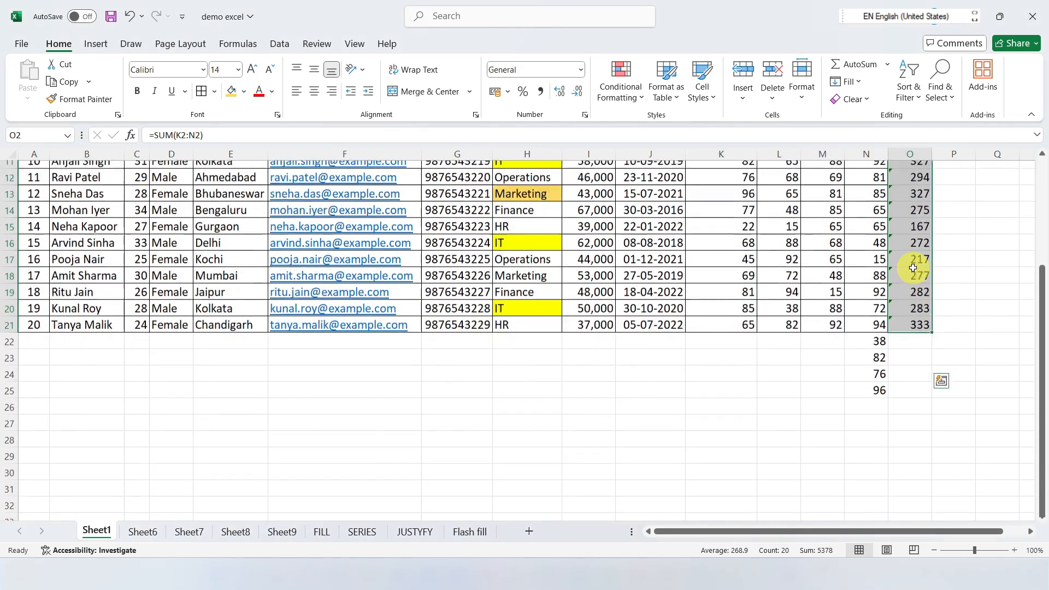
scroll(913, 268, "up", 3)
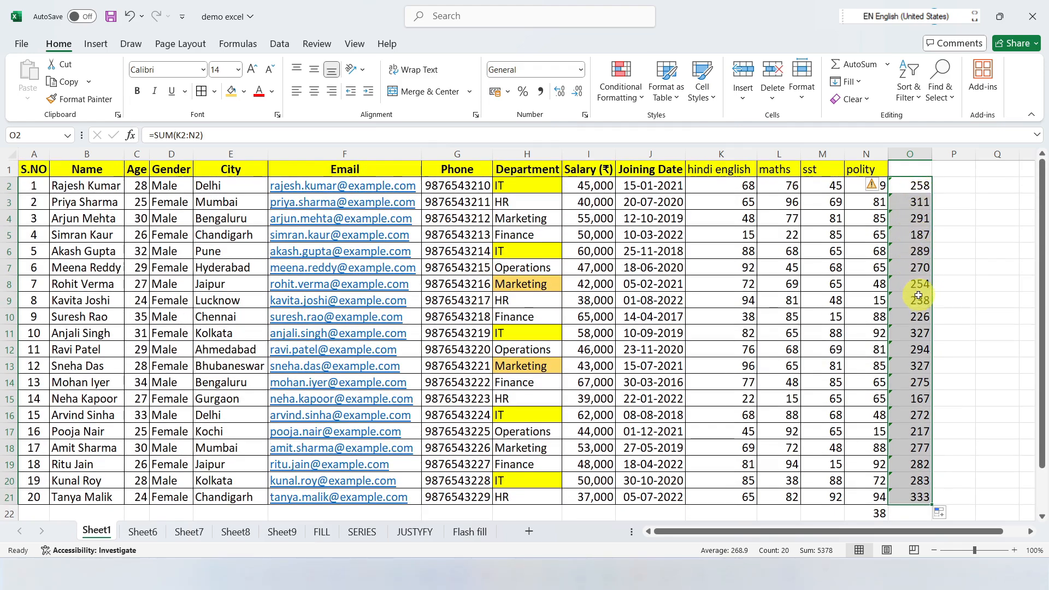
scroll(918, 295, "down", 3)
scroll(917, 325, "up", 2)
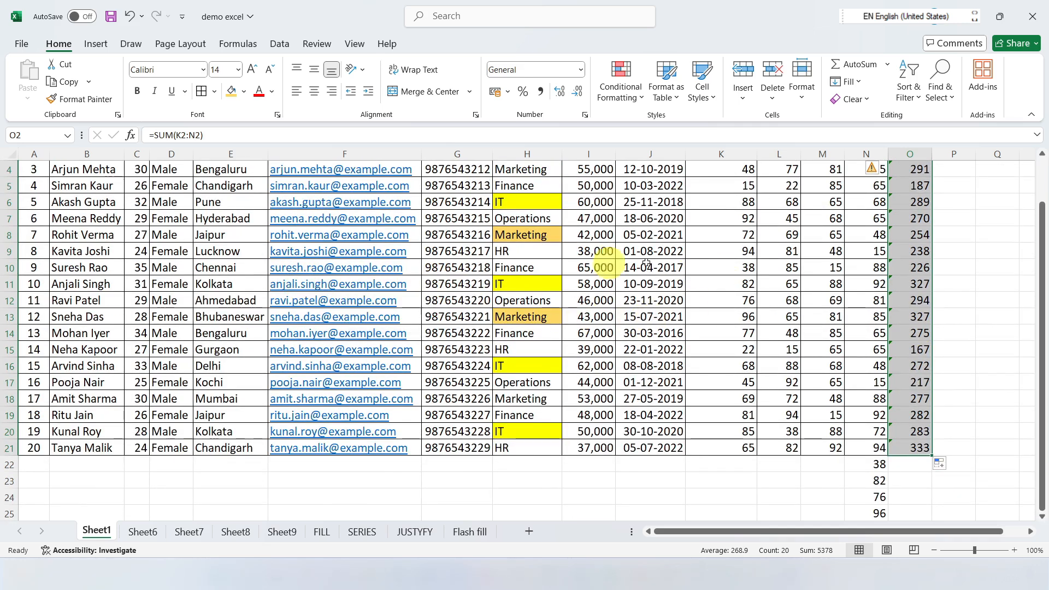
Step: Leave Go To Special without a selection and empty the marks in cells K4, L7, K13 and L17
left_click(942, 90)
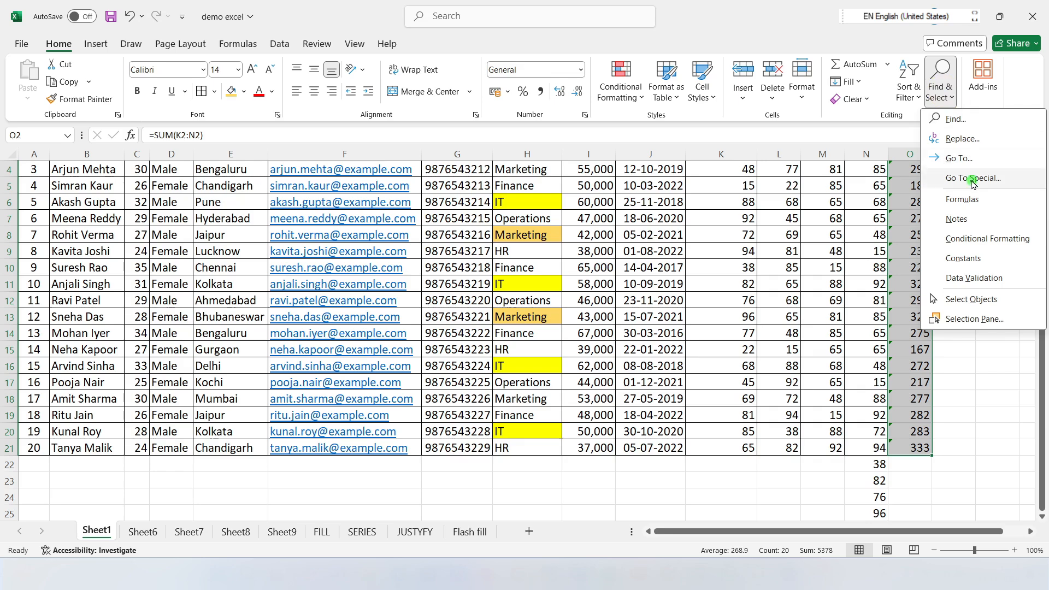
left_click(973, 178)
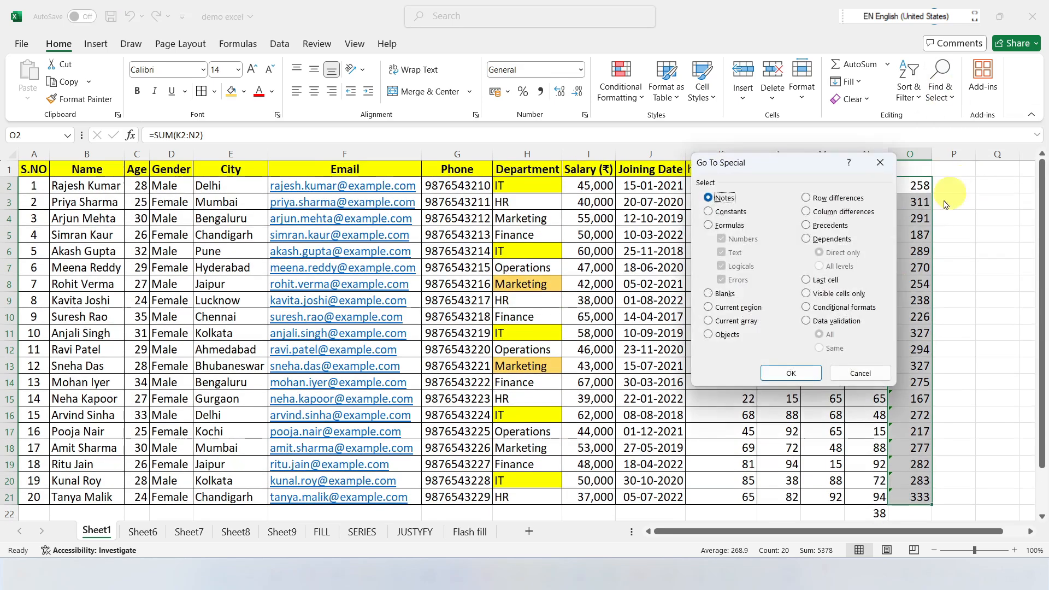
key("Escape")
left_click(836, 304)
scroll(825, 339, "down", 5)
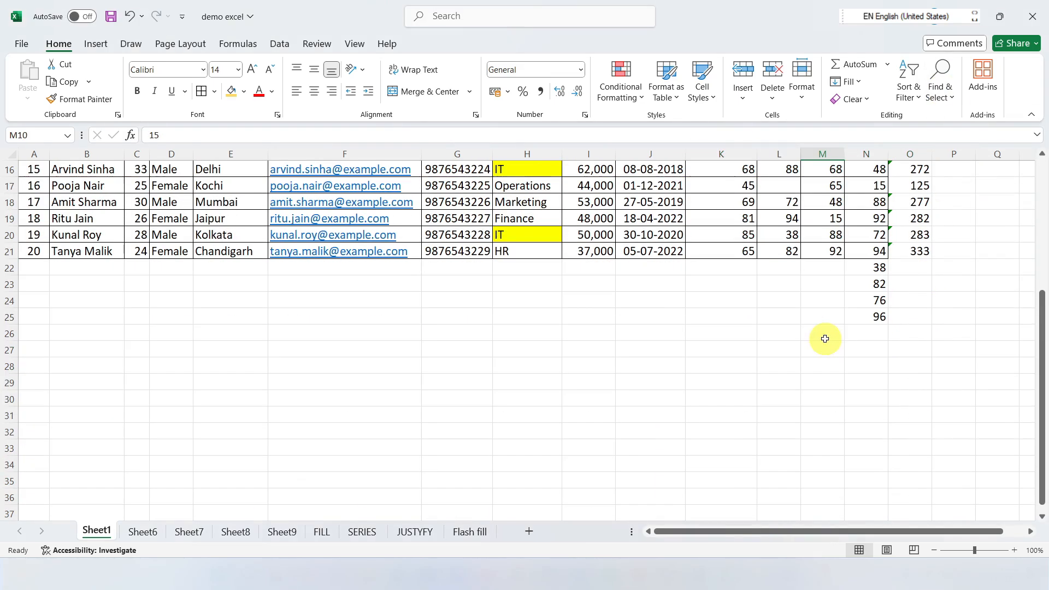
Step: Select all blank cells in the sheet's used range with Go To Special, then clear the selection by picking N14
left_click(819, 267)
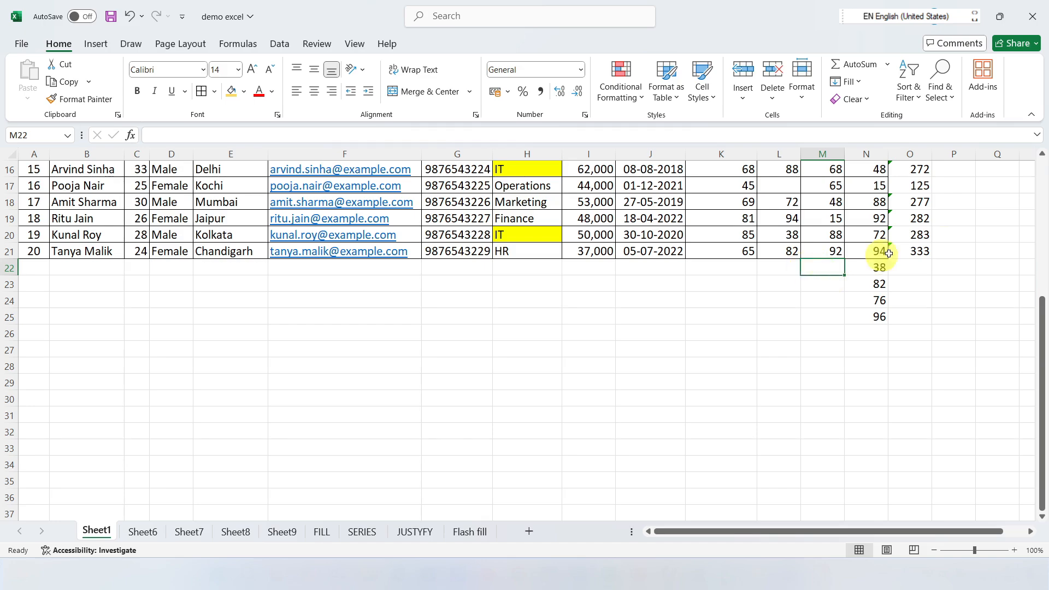
scroll(928, 246, "up", 5)
left_click(940, 88)
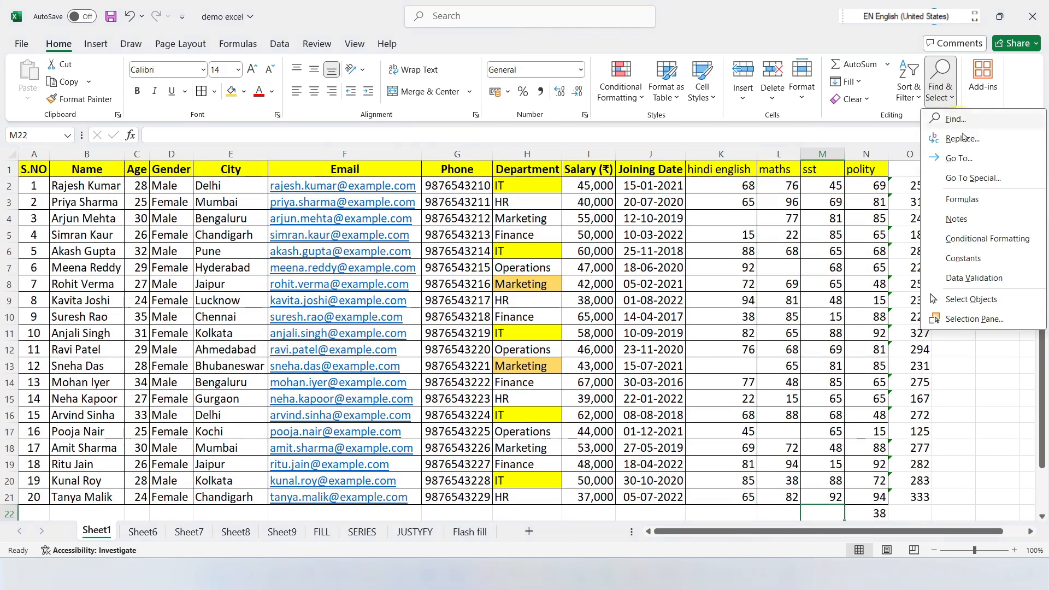
left_click(973, 184)
left_click(720, 294)
left_click(791, 373)
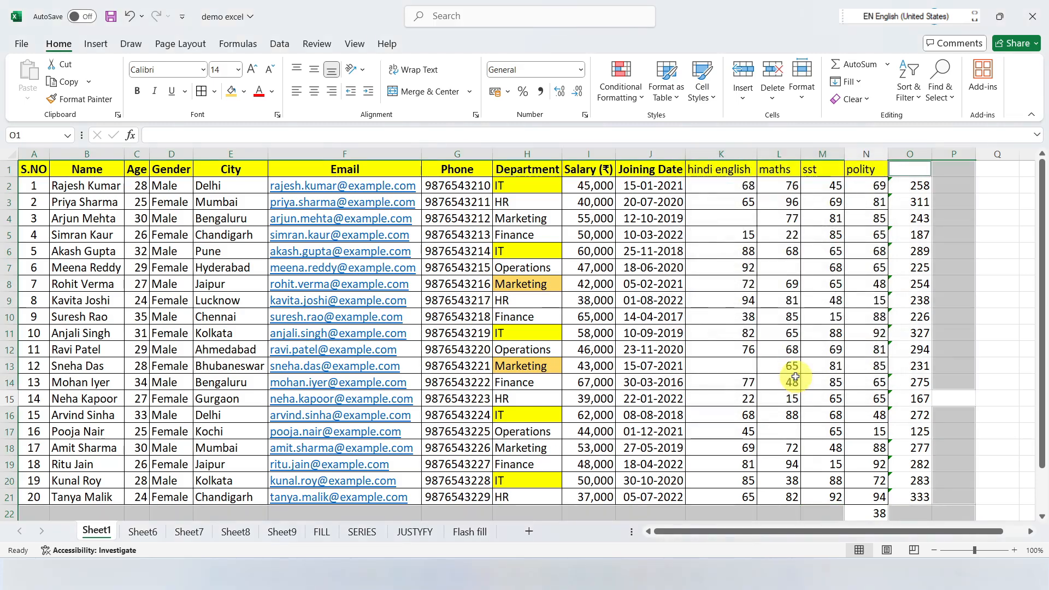
scroll(874, 363, "down", 5)
scroll(863, 355, "up", 4)
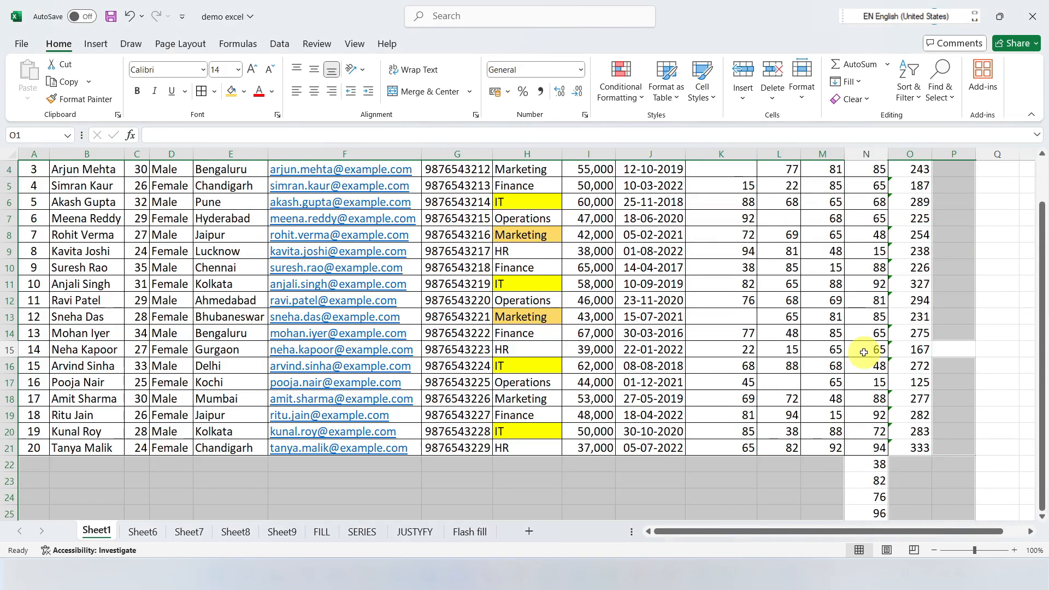
scroll(864, 352, "up", 1)
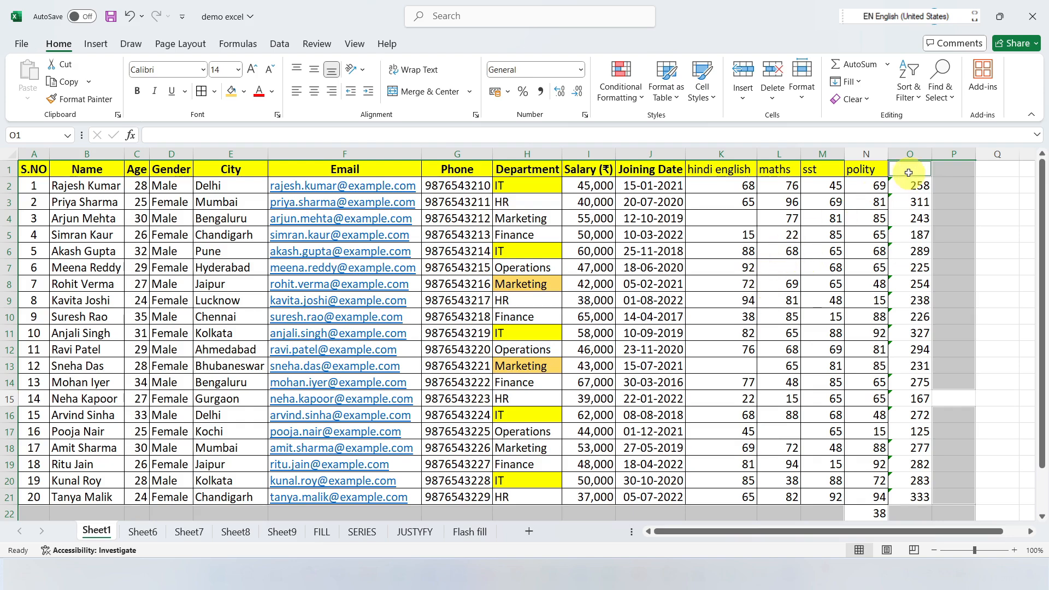
scroll(943, 381, "down", 5)
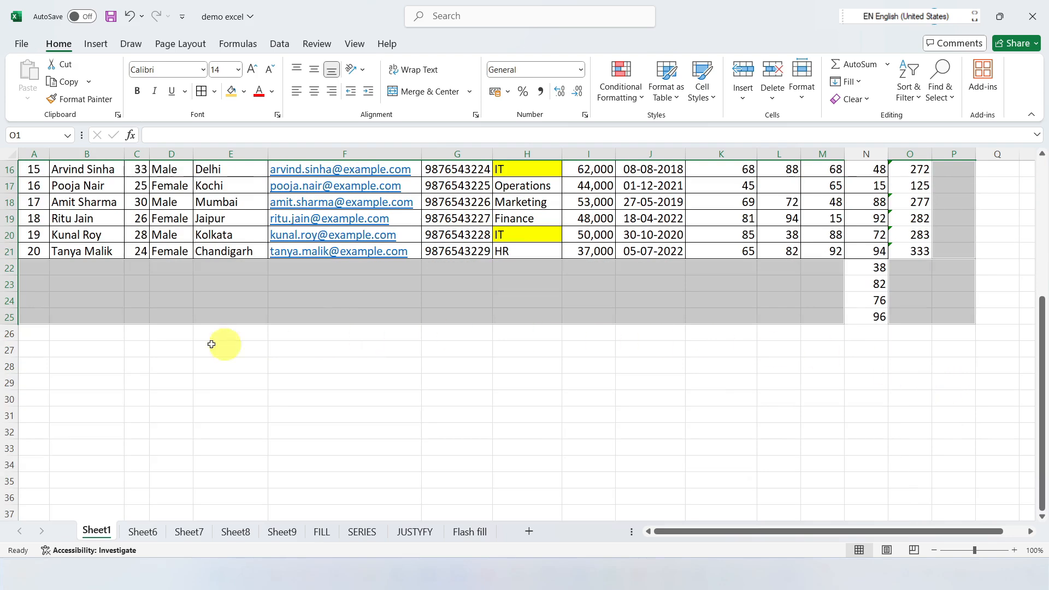
scroll(264, 344, "up", 5)
left_click(868, 381)
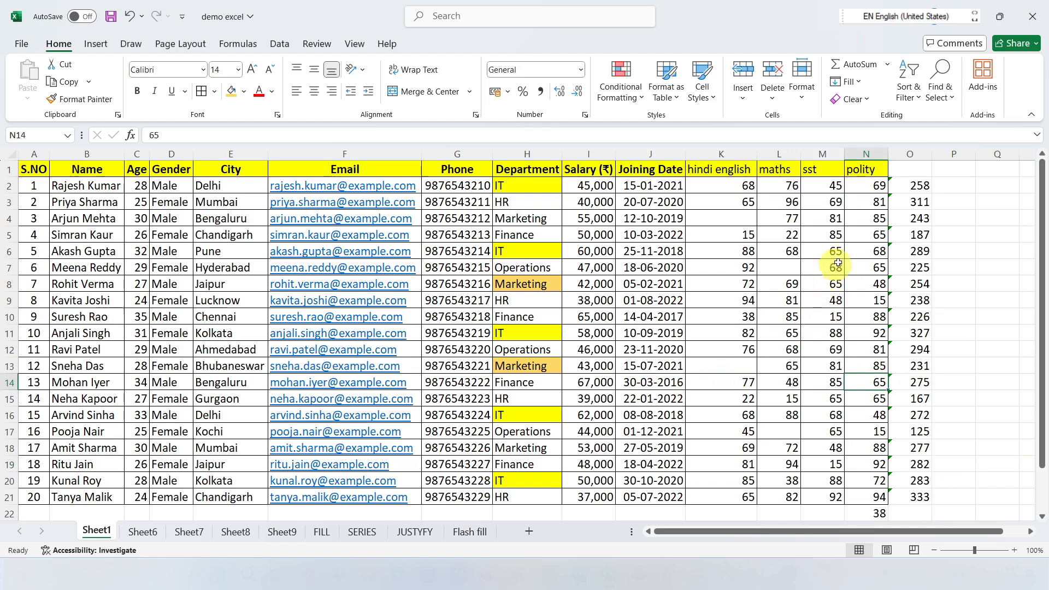
Step: Examine the remaining Go To Special options and the other Find & Select commands without applying any of them
left_click(939, 88)
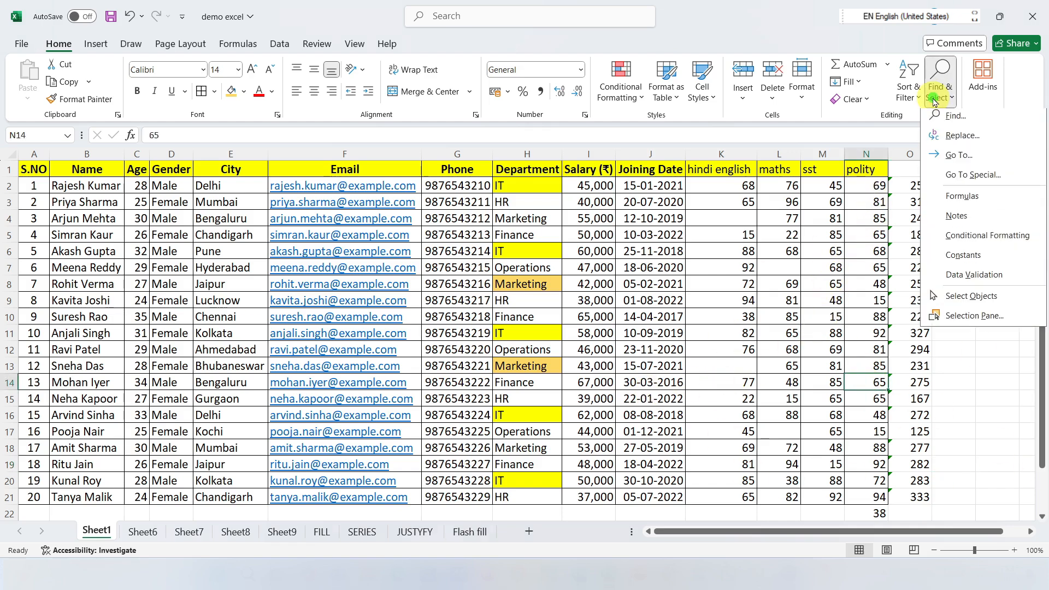
left_click(968, 178)
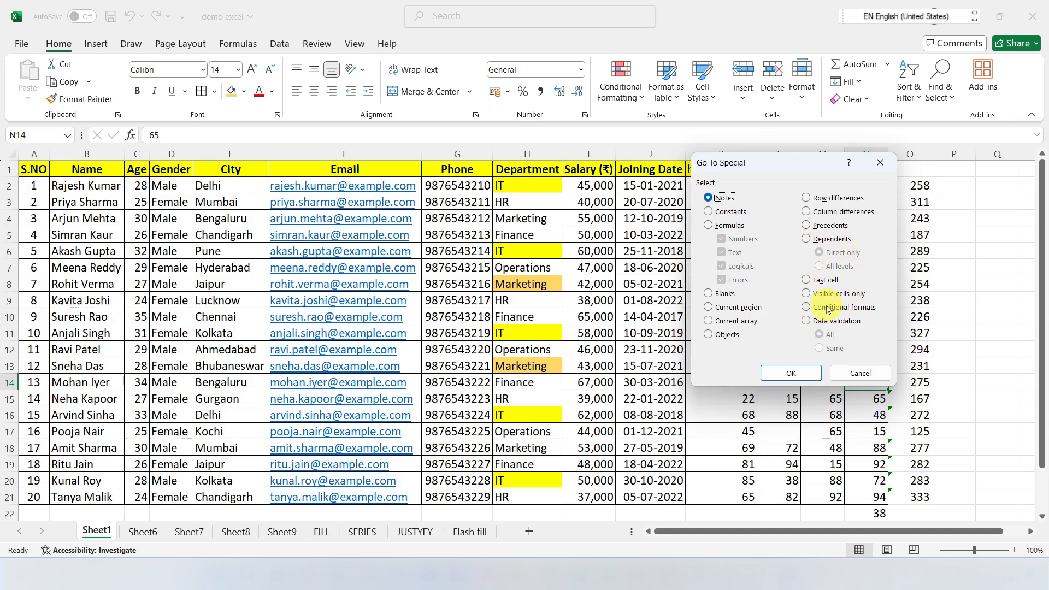
left_click(880, 162)
left_click(940, 88)
left_click(821, 310)
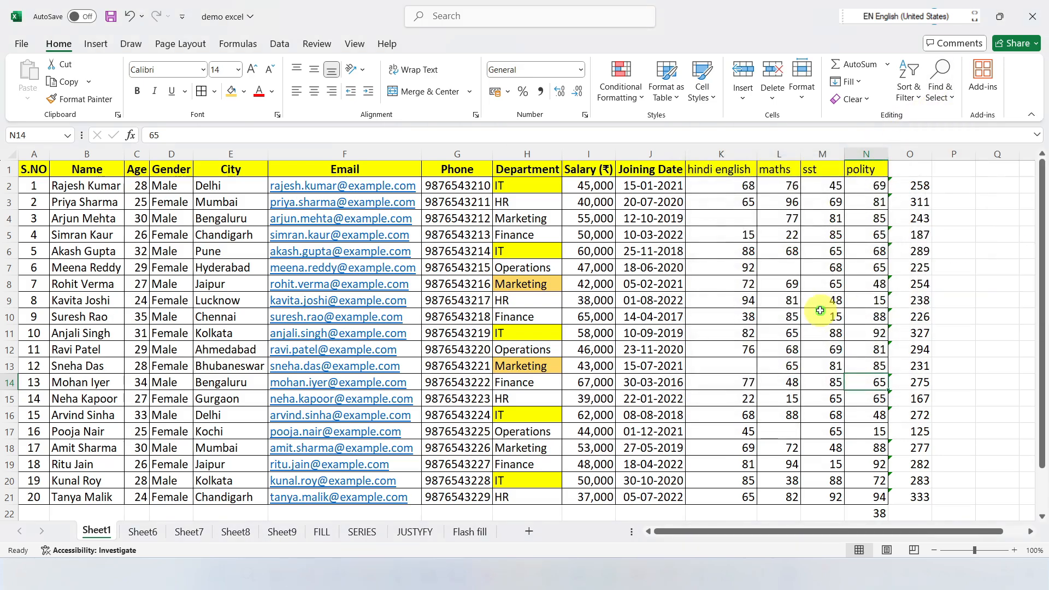
scroll(437, 335, "down", 7)
scroll(525, 344, "up", 4)
scroll(619, 348, "up", 3)
left_click(866, 234)
left_click(951, 99)
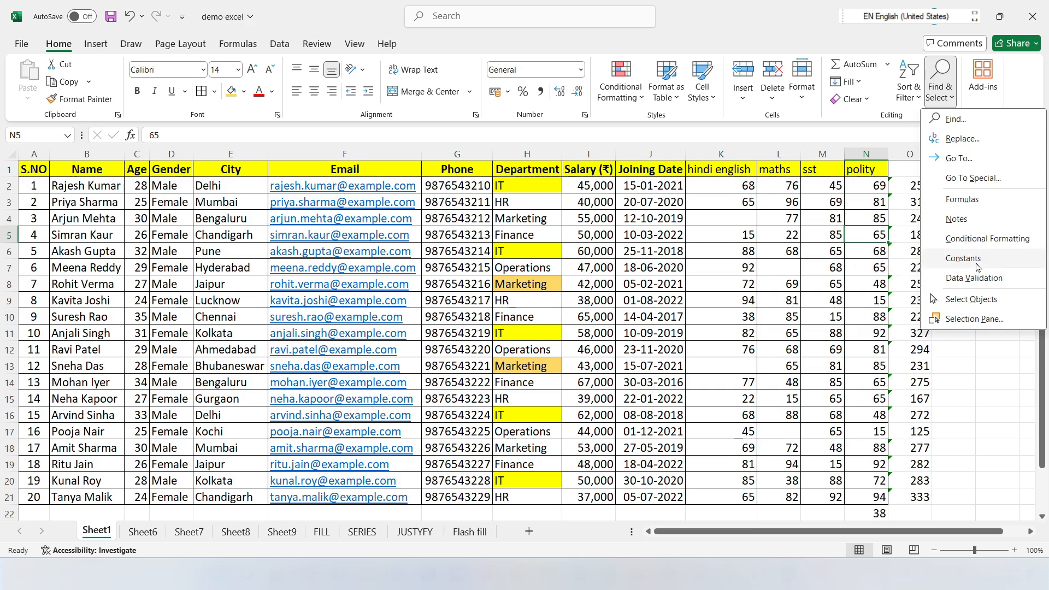
left_click(775, 270)
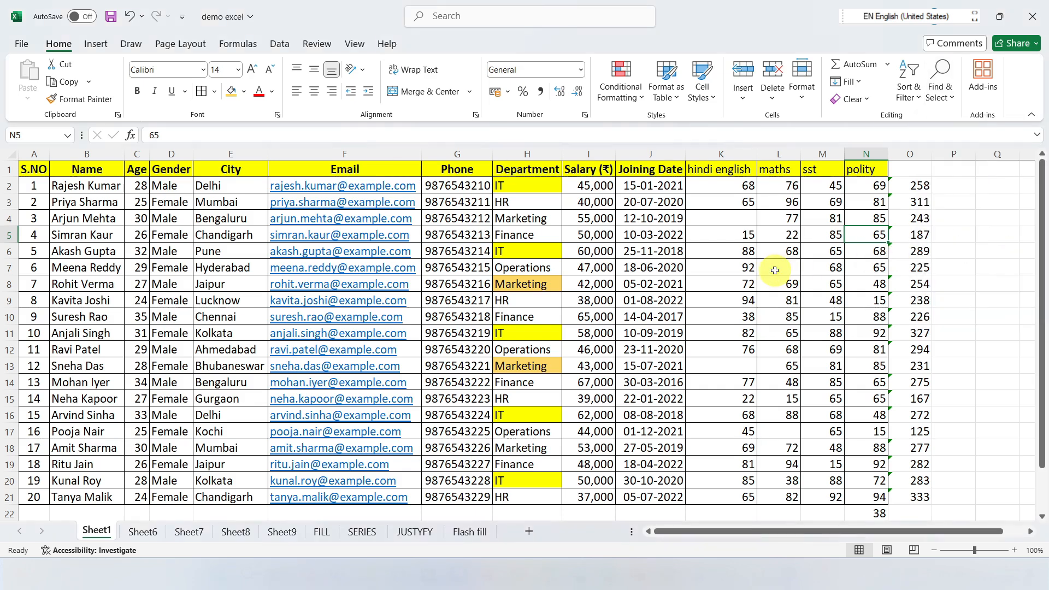